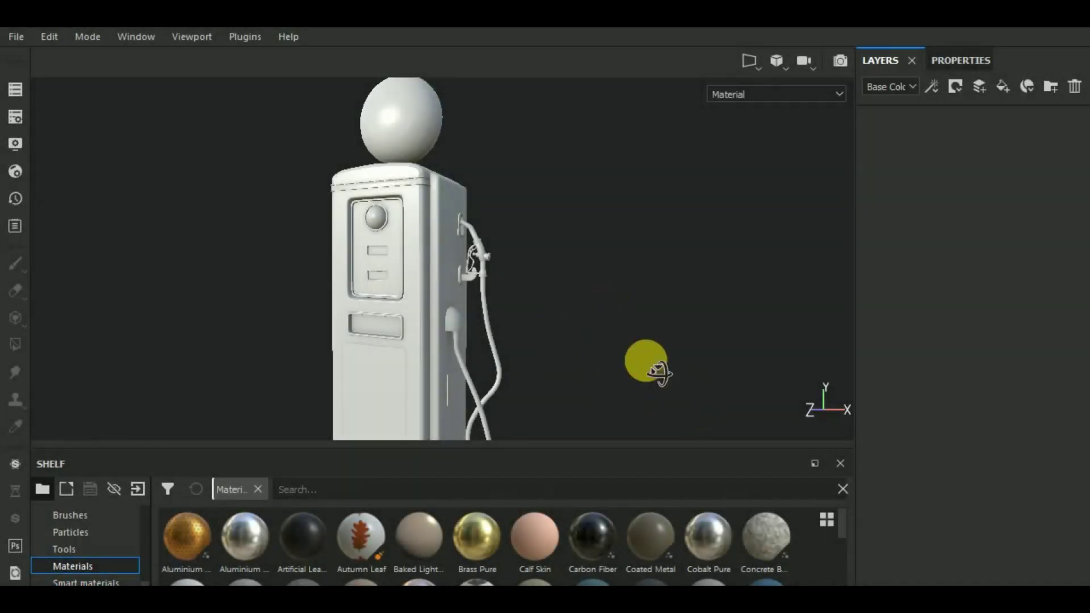
Find Steel Painted by searching 'stee' in Materials and apply it to the gas pump.
alt+drag(653, 371, 395, 454)
click(373, 489)
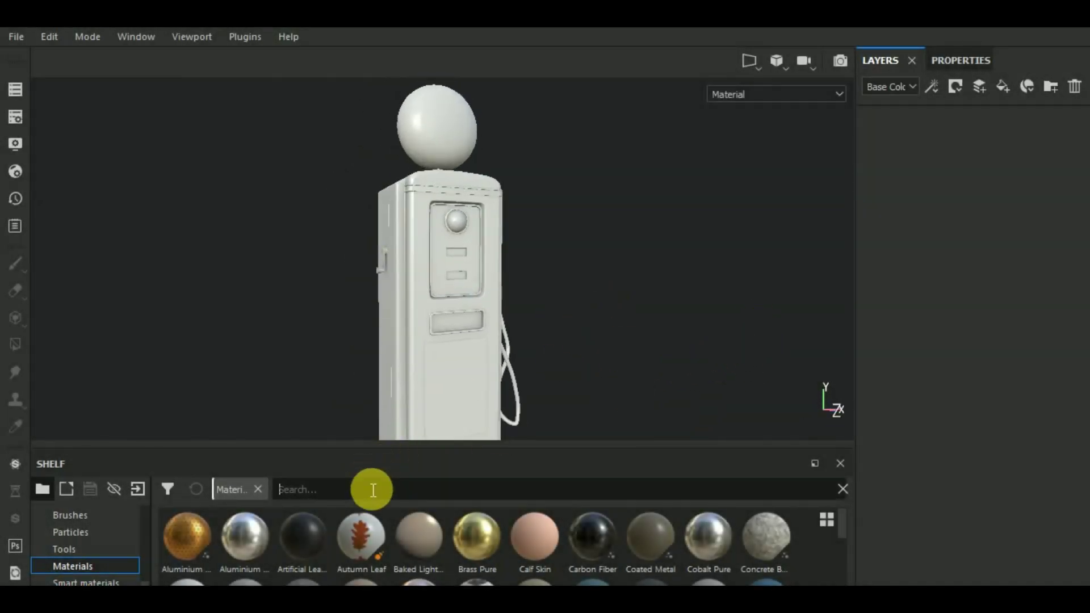
text(stee)
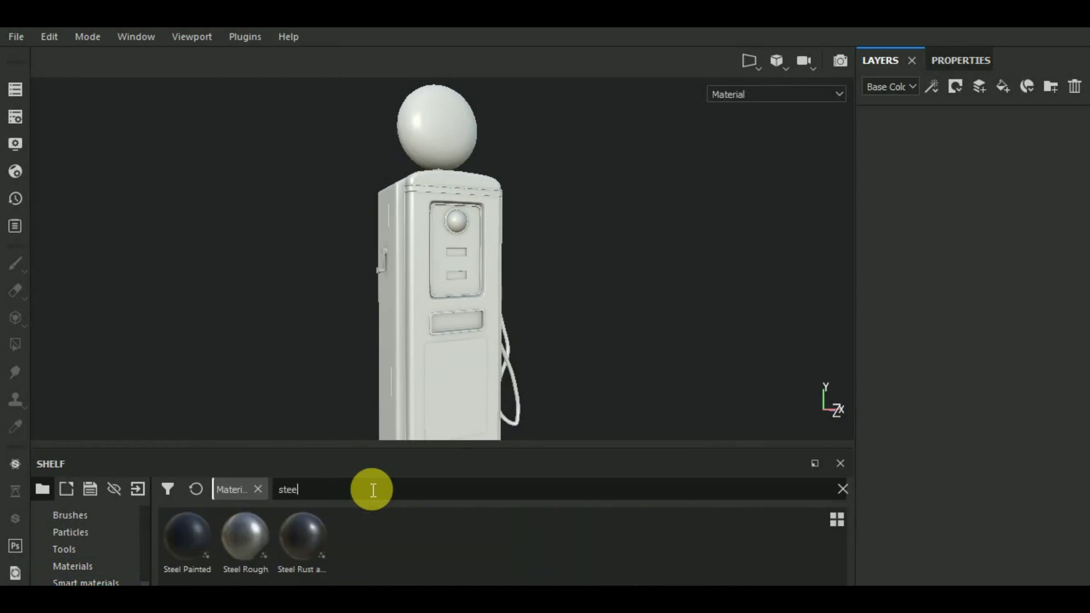
mouse_move(183, 536)
mouse_down()
mouse_move(824, 364)
mouse_move(972, 210)
mouse_up()
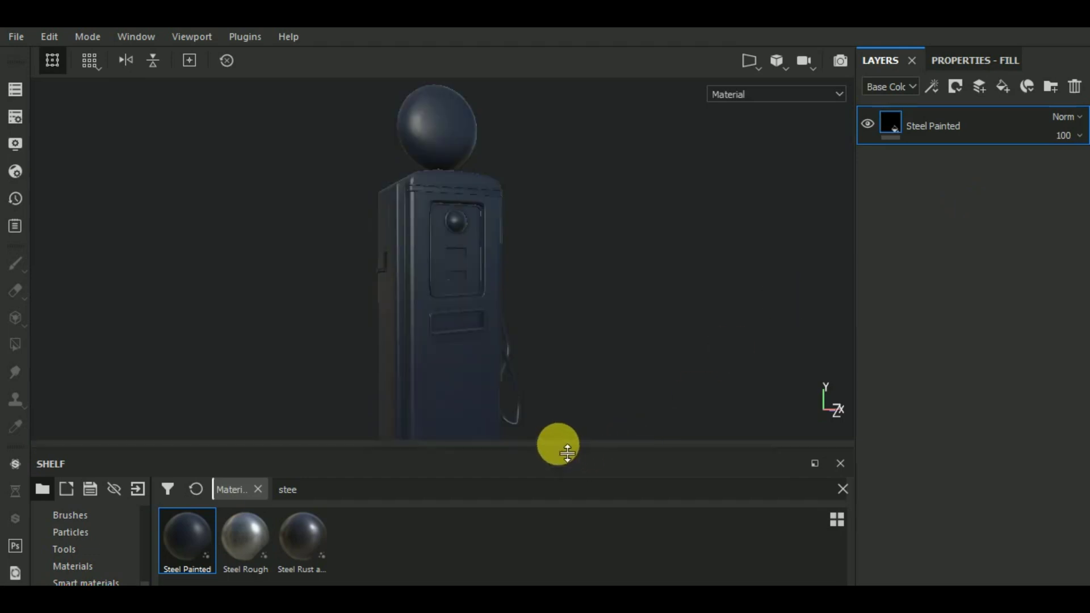
Set the Steel Painted layer's Paint Color to a bright, fully saturated red.
mouse_move(576, 458)
mouse_down()
mouse_move(561, 537)
mouse_move(587, 438)
mouse_move(544, 451)
mouse_move(601, 434)
mouse_up()
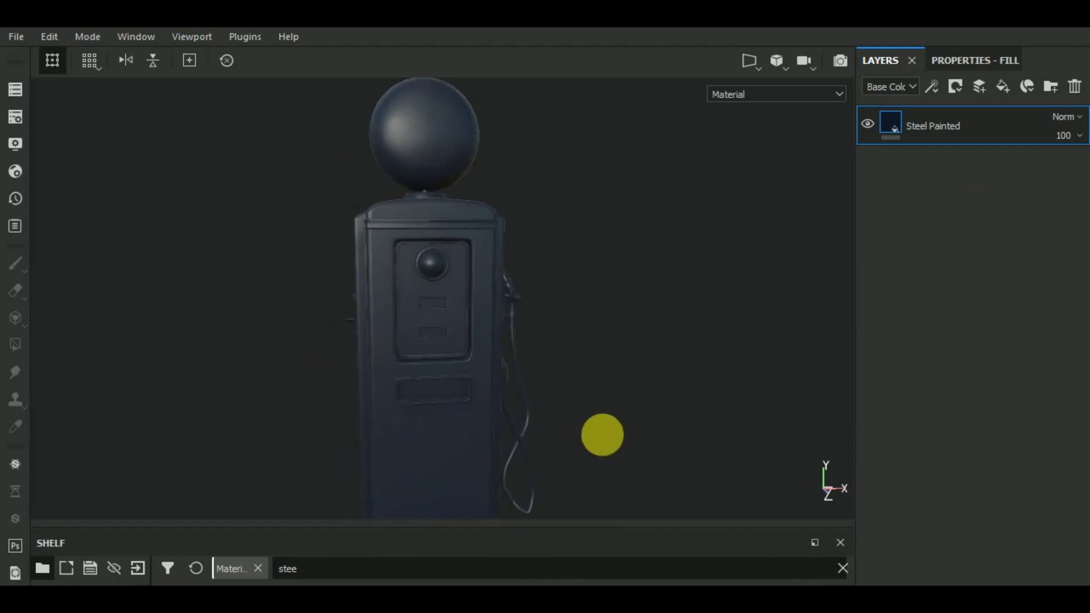
click(894, 122)
click(950, 63)
click(996, 311)
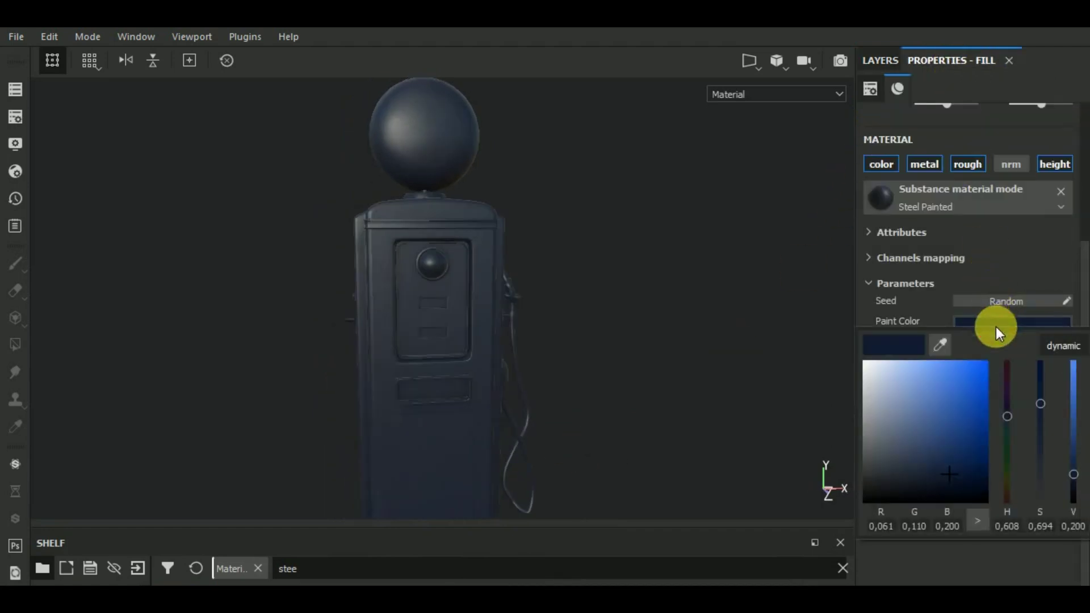
drag(1008, 414, 1021, 317)
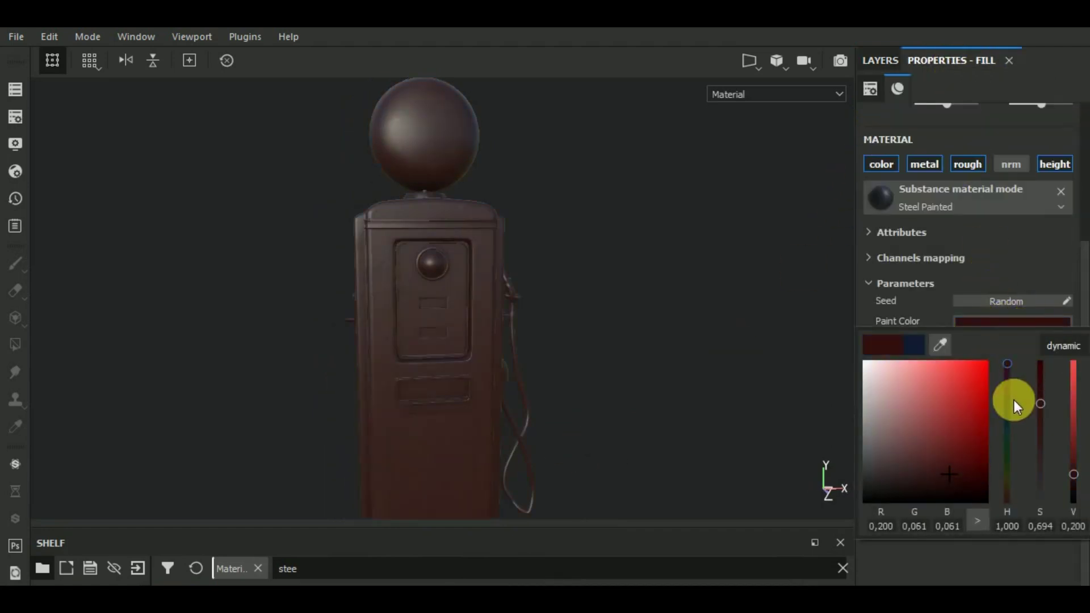
click(990, 418)
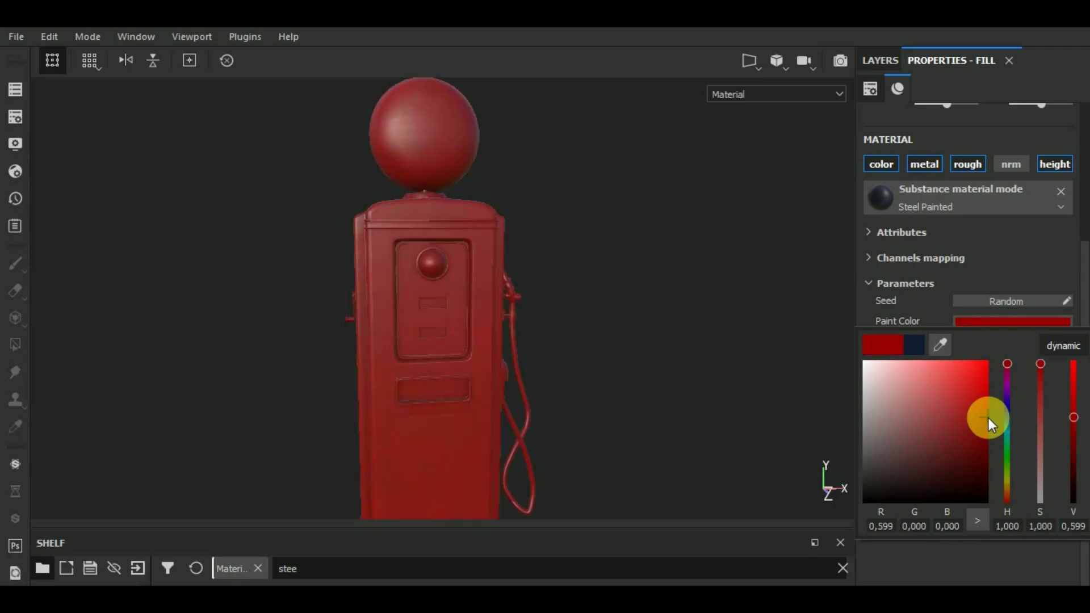
mouse_move(689, 304)
alt+mouse_down()
mouse_move(762, 309)
mouse_move(669, 330)
alt+mouse_up()
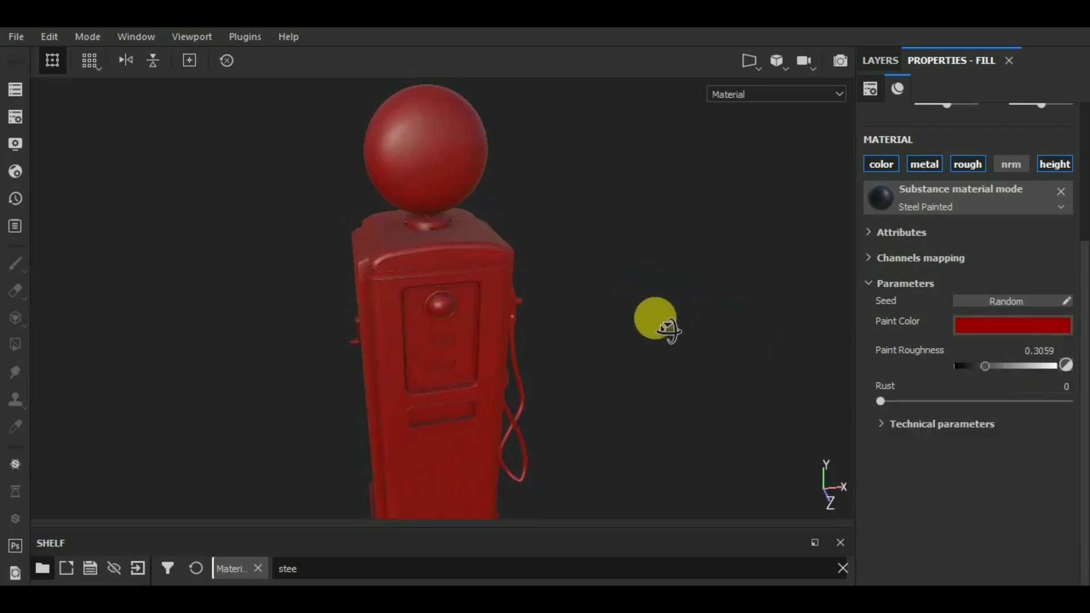
Lower the Paint Roughness to 0.275 for a glossier red finish.
click(995, 363)
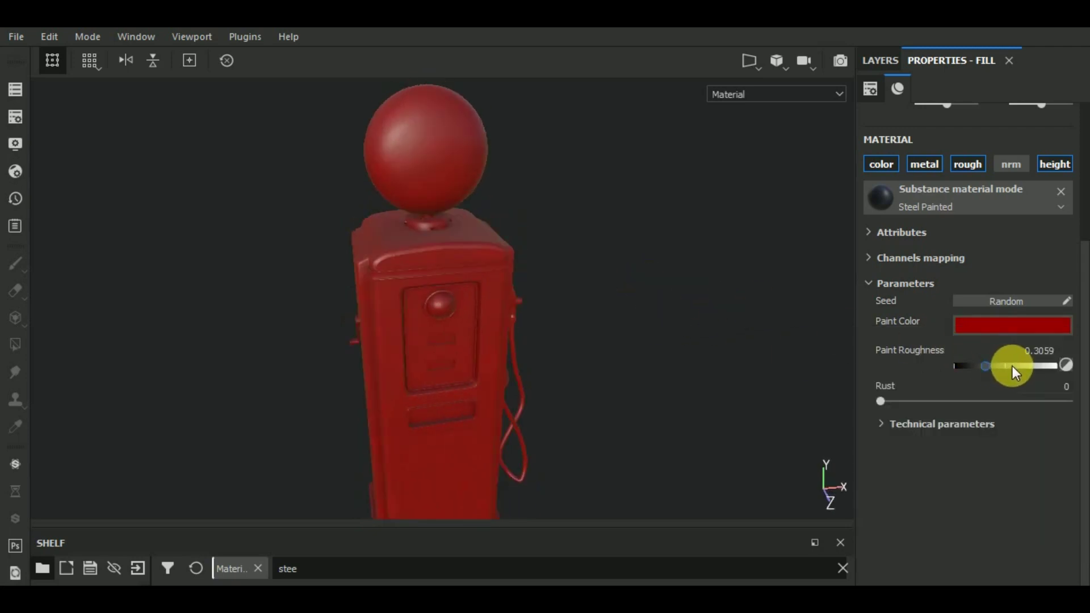
drag(1007, 367, 977, 367)
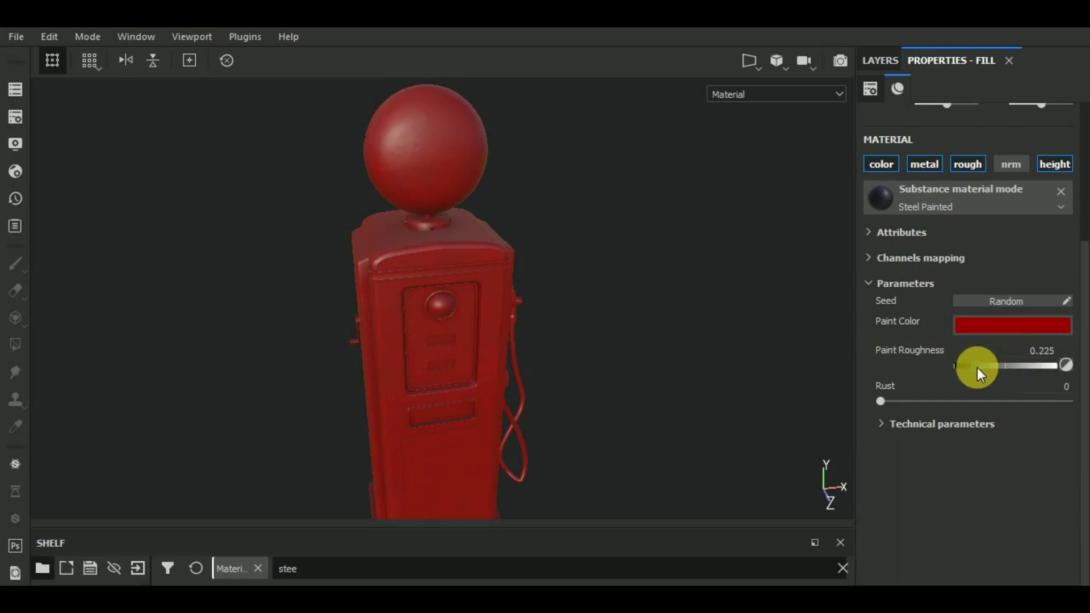
mouse_move(693, 346)
alt+mouse_down()
mouse_move(745, 293)
mouse_move(702, 301)
alt+mouse_up()
click(987, 366)
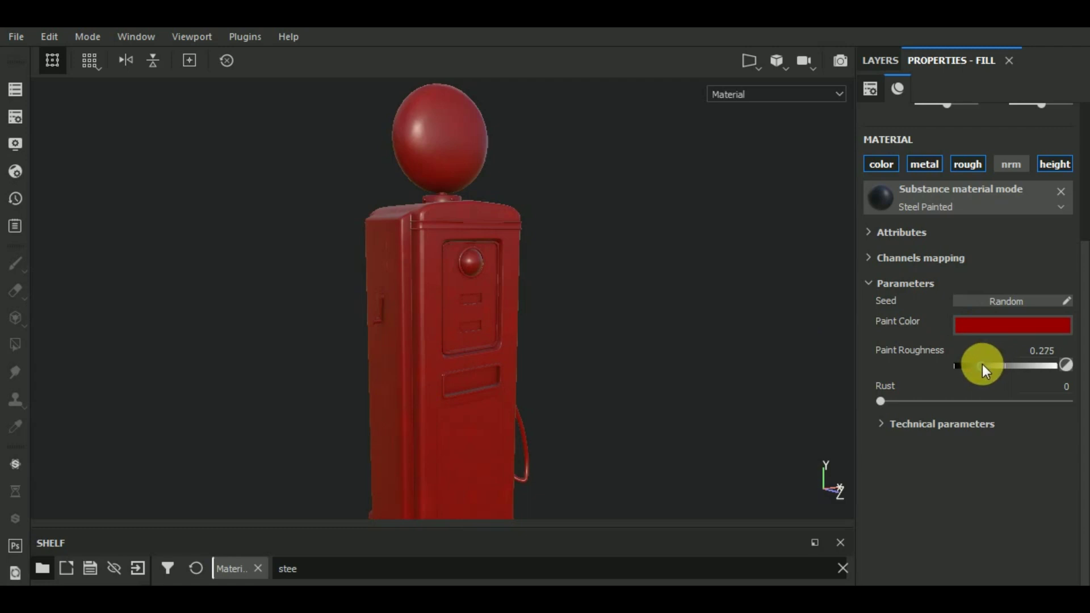
click(937, 399)
click(884, 424)
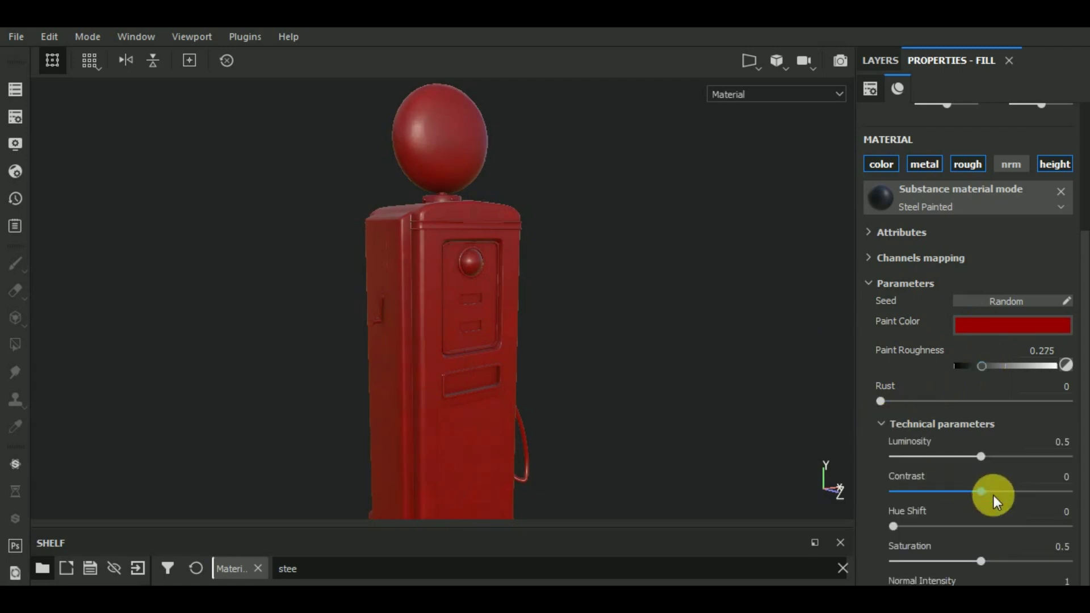
scroll(993, 495, down, 2)
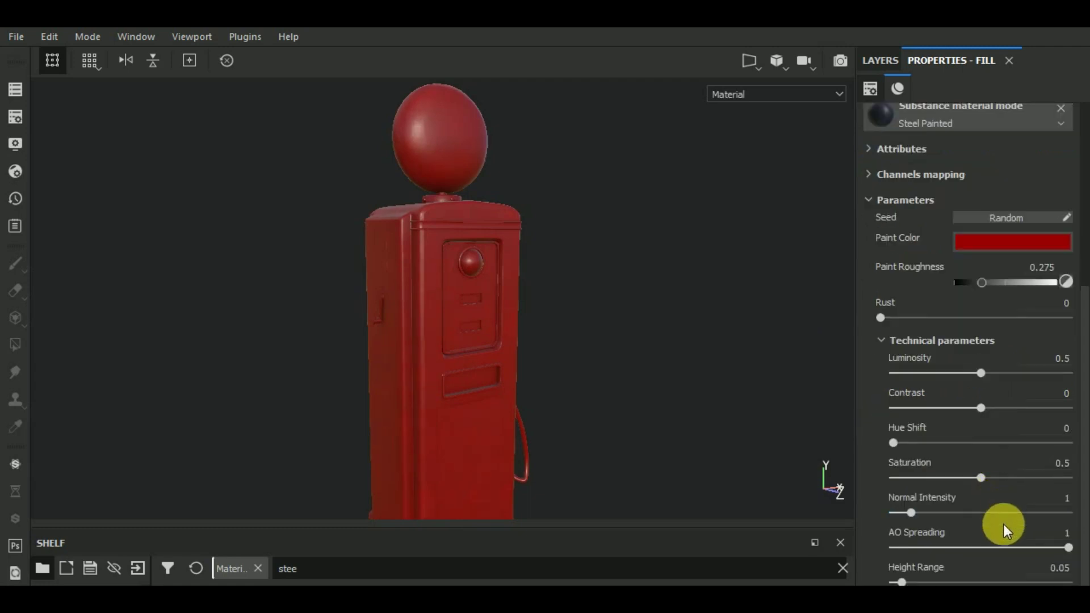
click(900, 343)
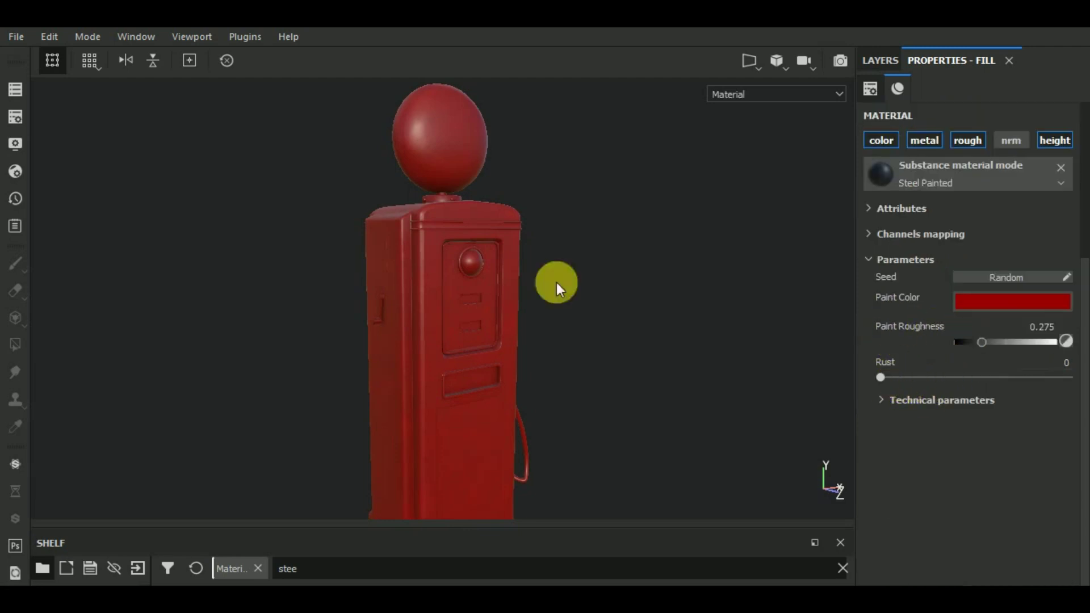
mouse_move(558, 285)
alt+mouse_down()
mouse_move(575, 334)
mouse_move(648, 325)
alt+mouse_up()
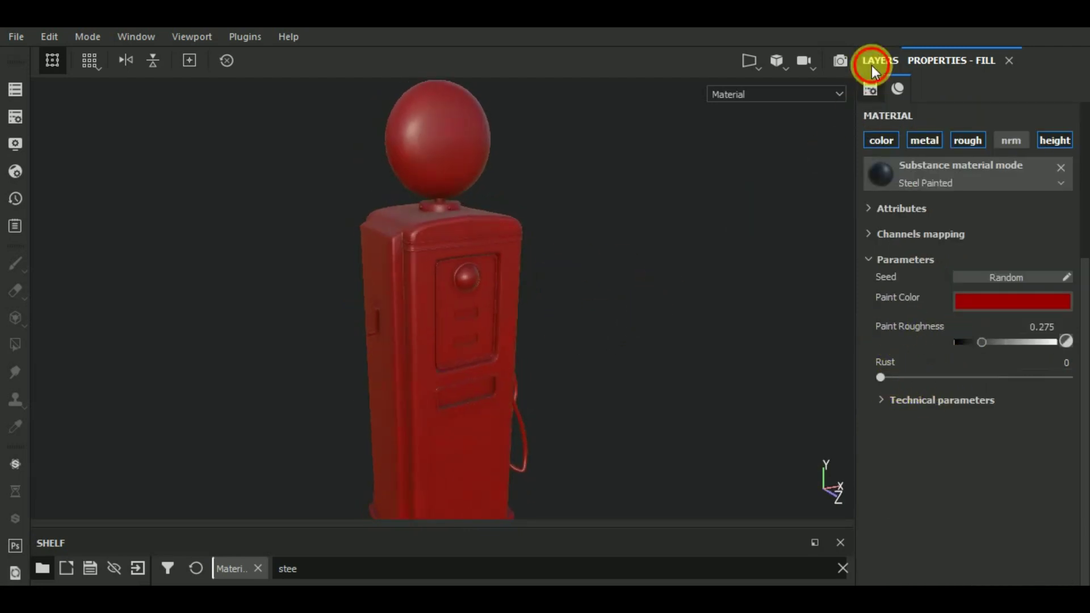
Add a black mask to the Steel Painted layer and pick the Polygon Fill tool.
click(871, 66)
click(956, 87)
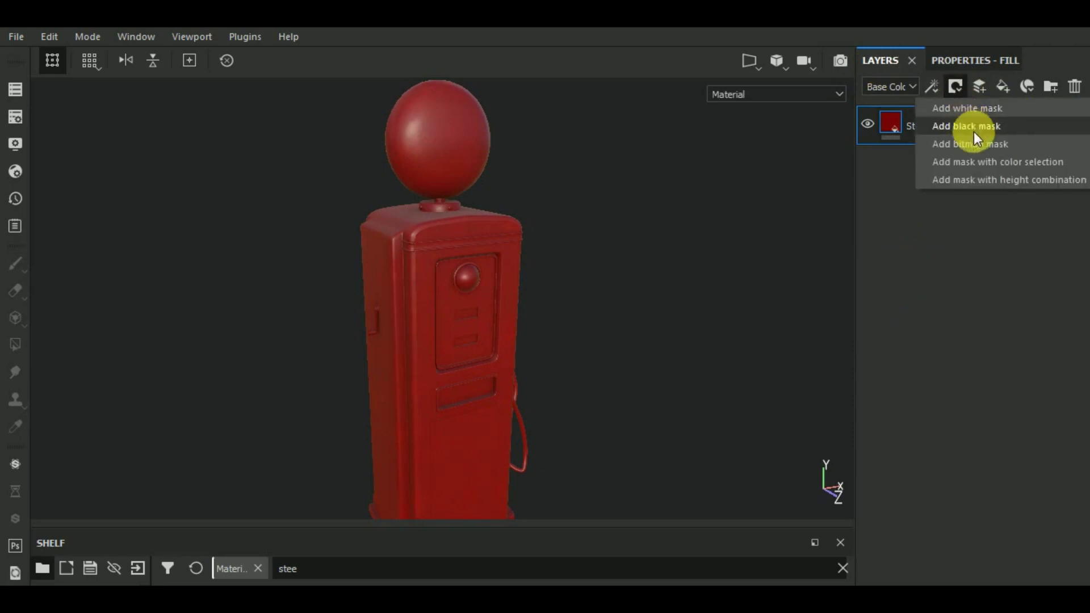
click(976, 128)
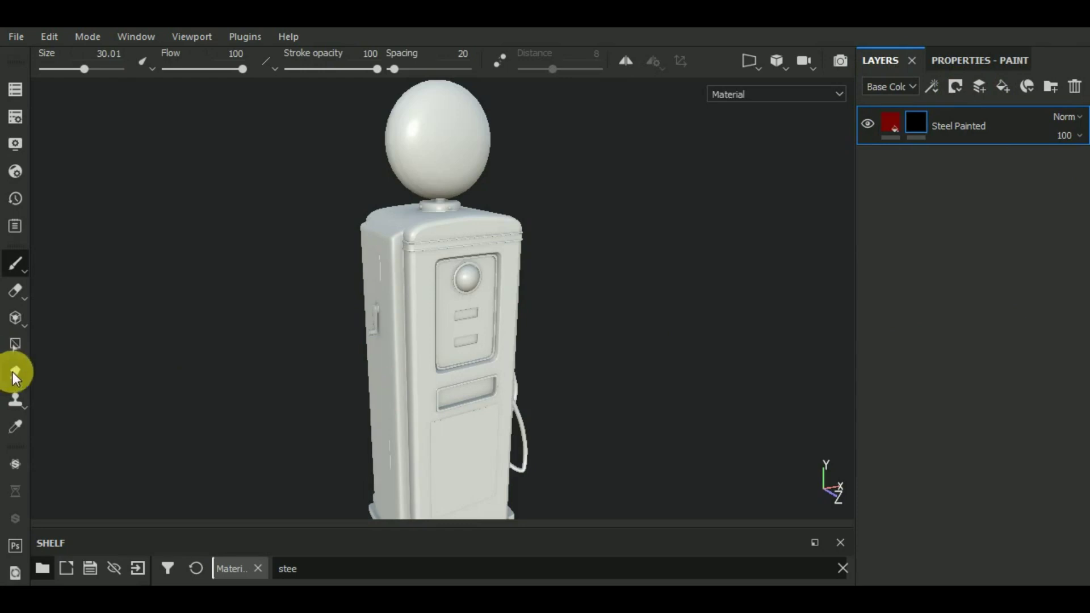
click(15, 345)
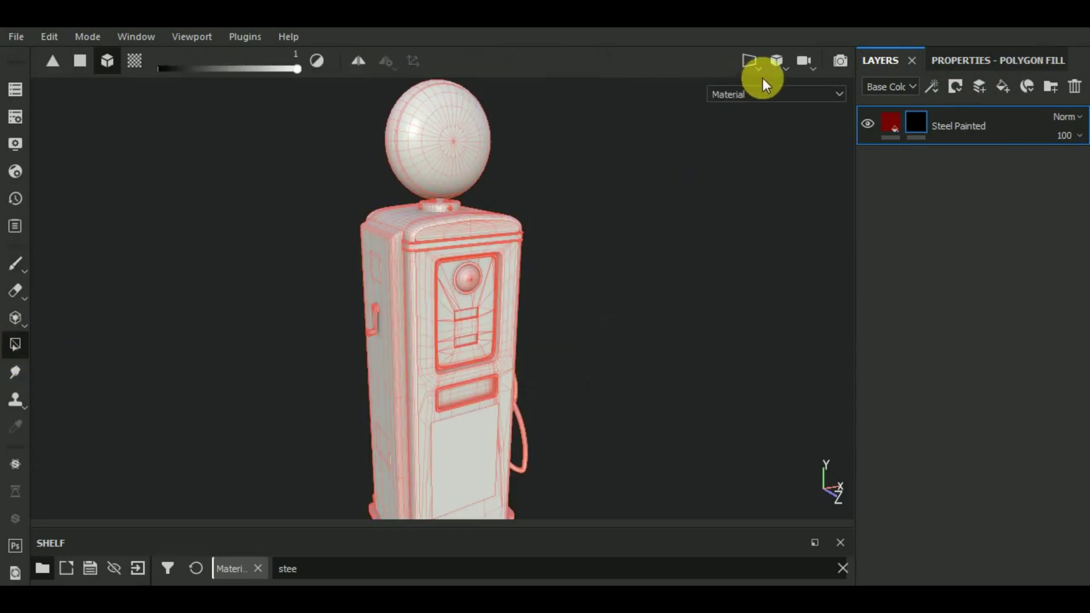
click(750, 61)
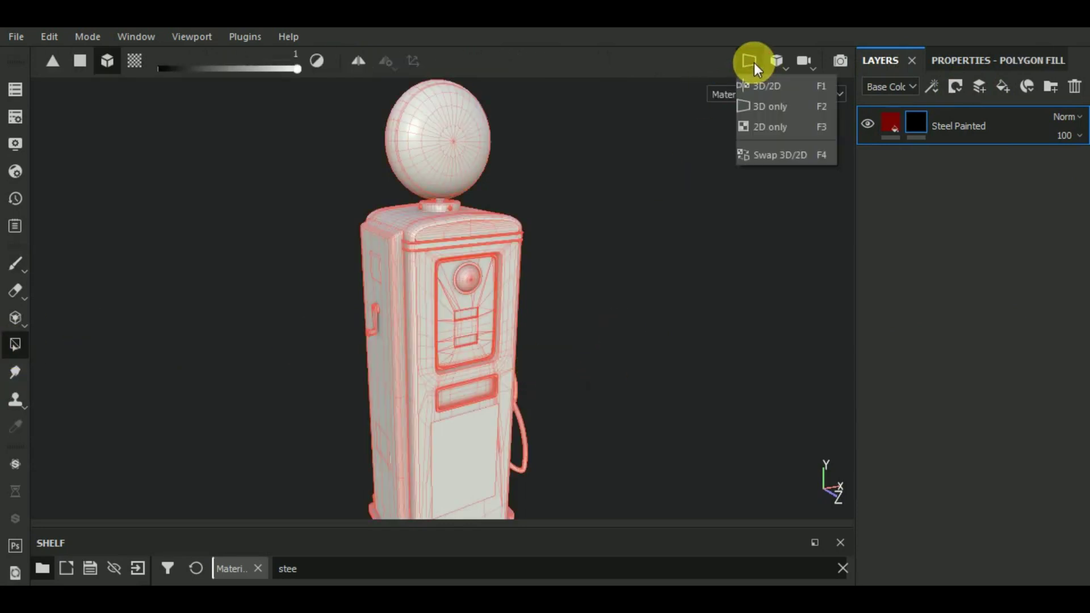
Show the 3D and UV views side by side and fill the boxed UV islands red.
click(776, 88)
scroll(706, 377, up, 2)
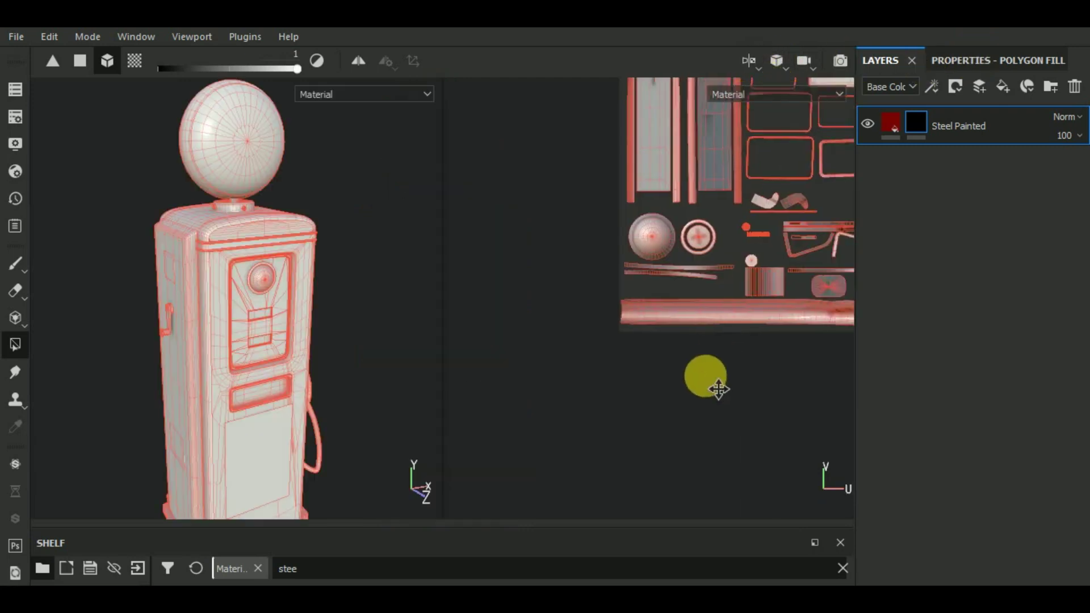
scroll(623, 494, up, 3)
mouse_move(621, 176)
middle_down()
mouse_move(646, 408)
mouse_move(630, 356)
middle_up()
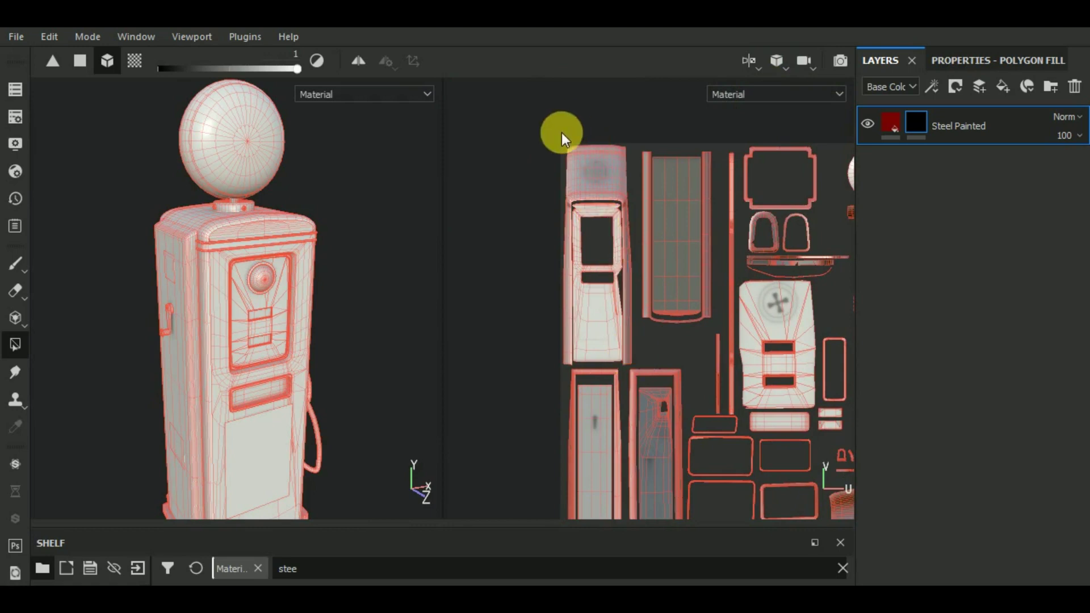
drag(561, 132, 684, 267)
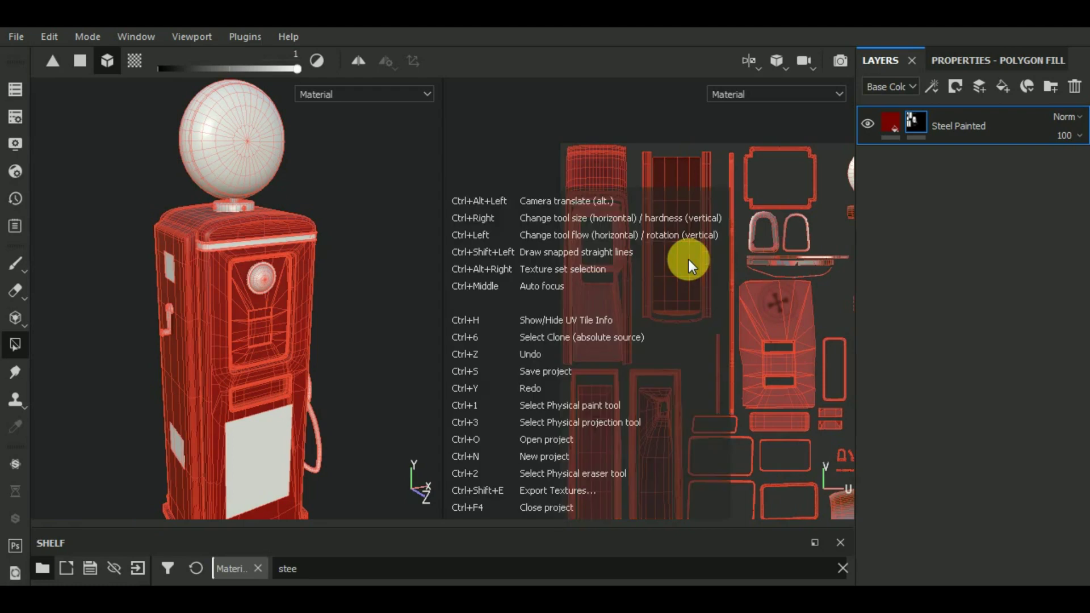
Switch polygon fill to individual polygons and fill more UV islands red.
click(988, 73)
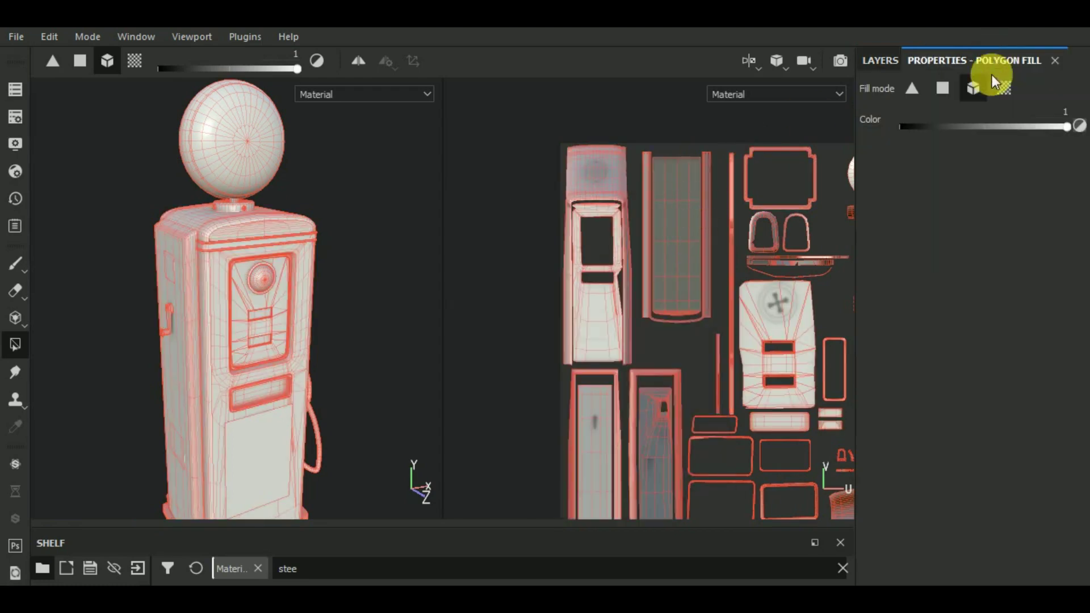
click(943, 88)
drag(569, 147, 711, 363)
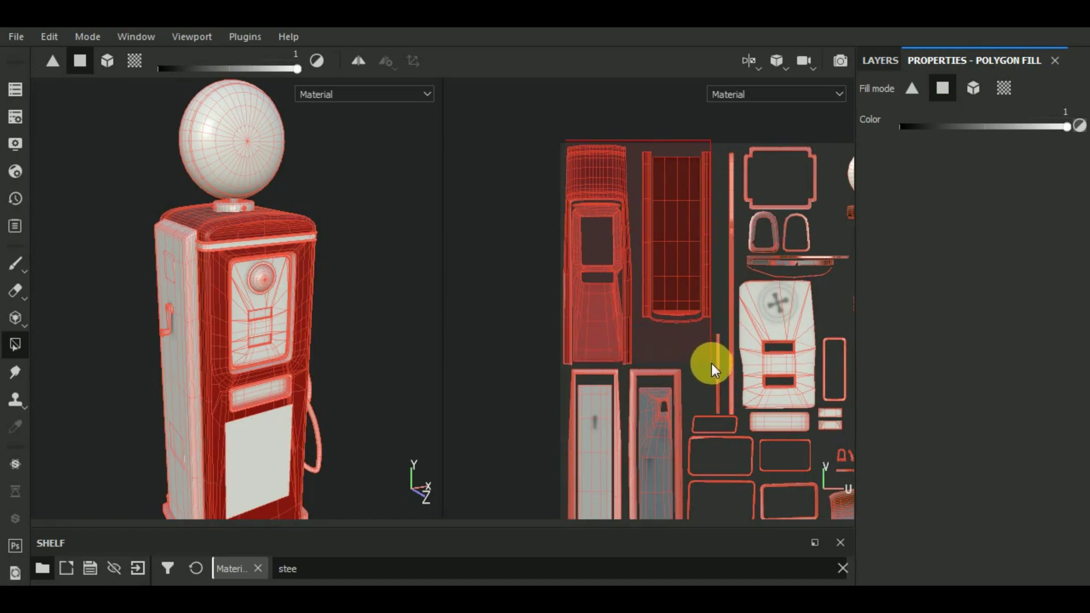
middle_drag(718, 357, 706, 214)
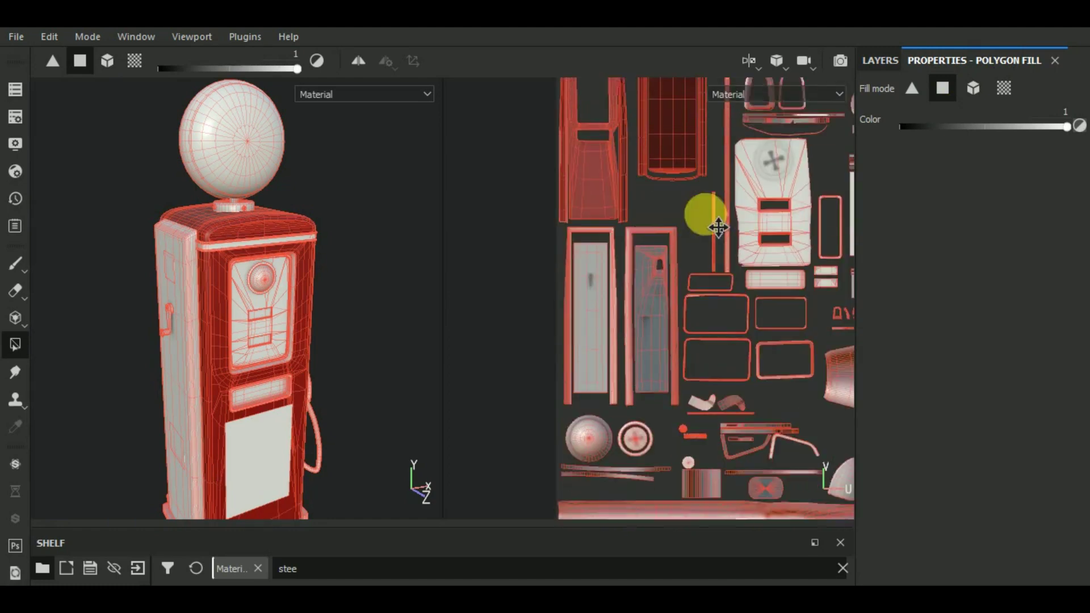
drag(628, 232, 681, 381)
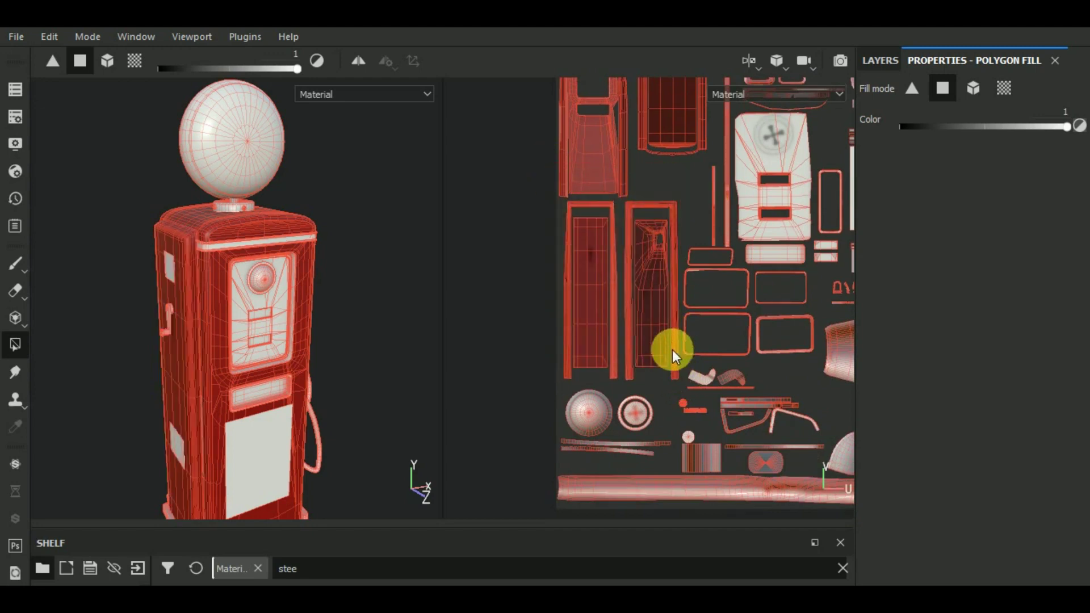
Orbit the pump from a side view back to the front to inspect the red overlay.
mouse_move(370, 262)
alt+mouse_down()
mouse_move(329, 324)
mouse_move(206, 341)
mouse_move(127, 312)
mouse_move(214, 292)
mouse_move(548, 294)
mouse_move(370, 324)
alt+mouse_up()
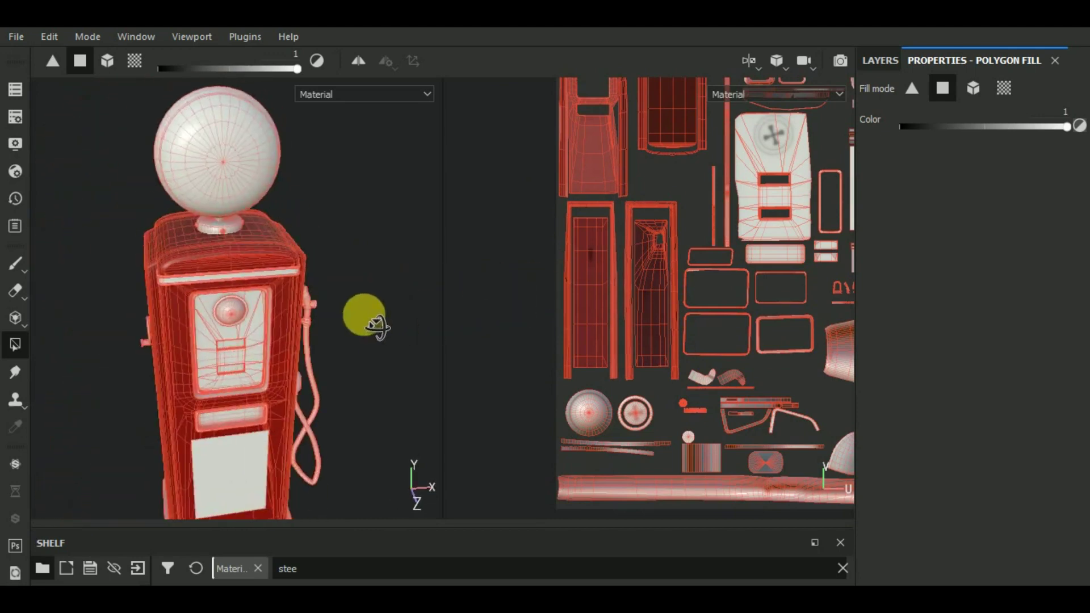
mouse_move(815, 260)
middle_down()
mouse_move(791, 312)
mouse_move(784, 414)
middle_up()
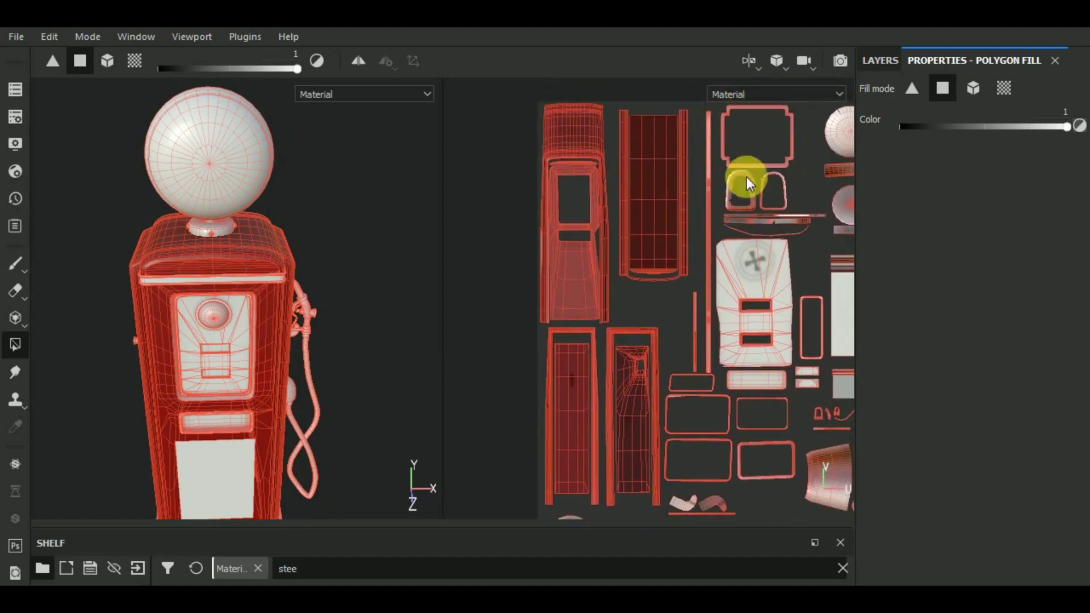
scroll(683, 240, up, 1)
scroll(676, 206, up, 2)
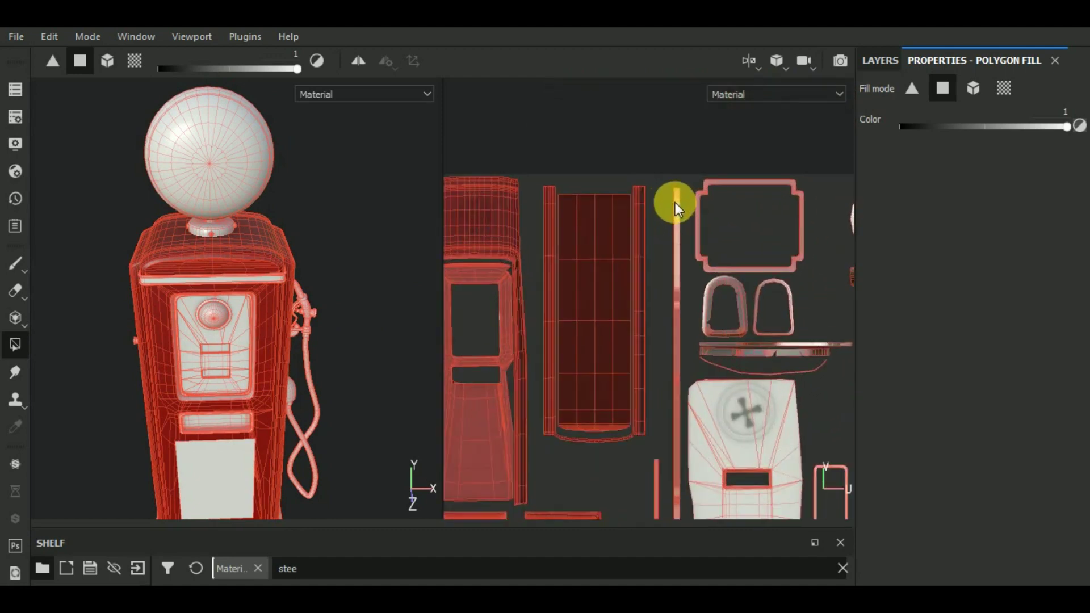
scroll(676, 202, down, 2)
scroll(676, 202, down, 1)
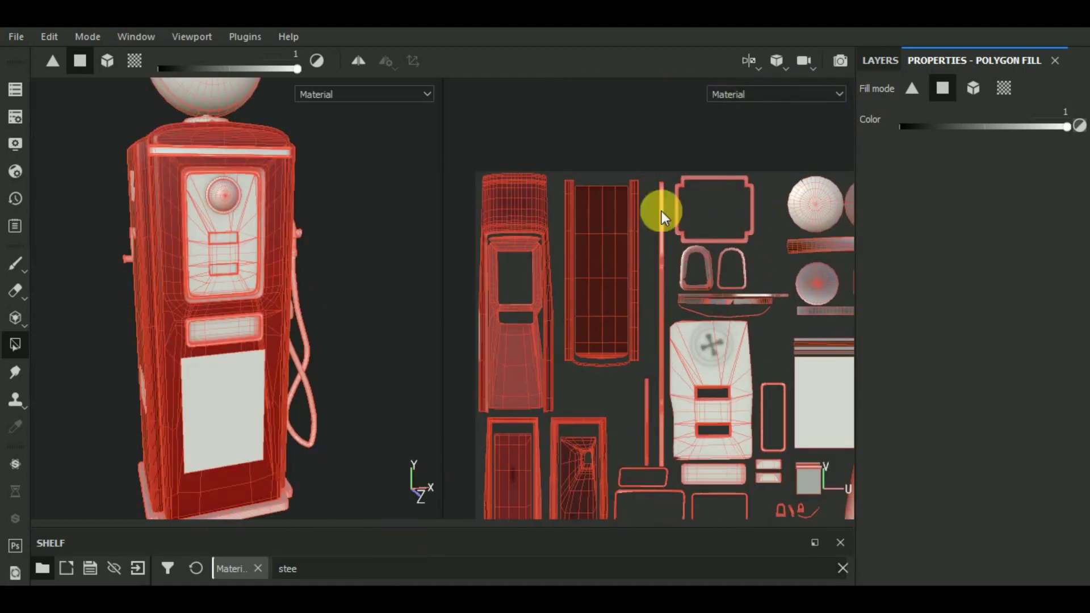
click(754, 60)
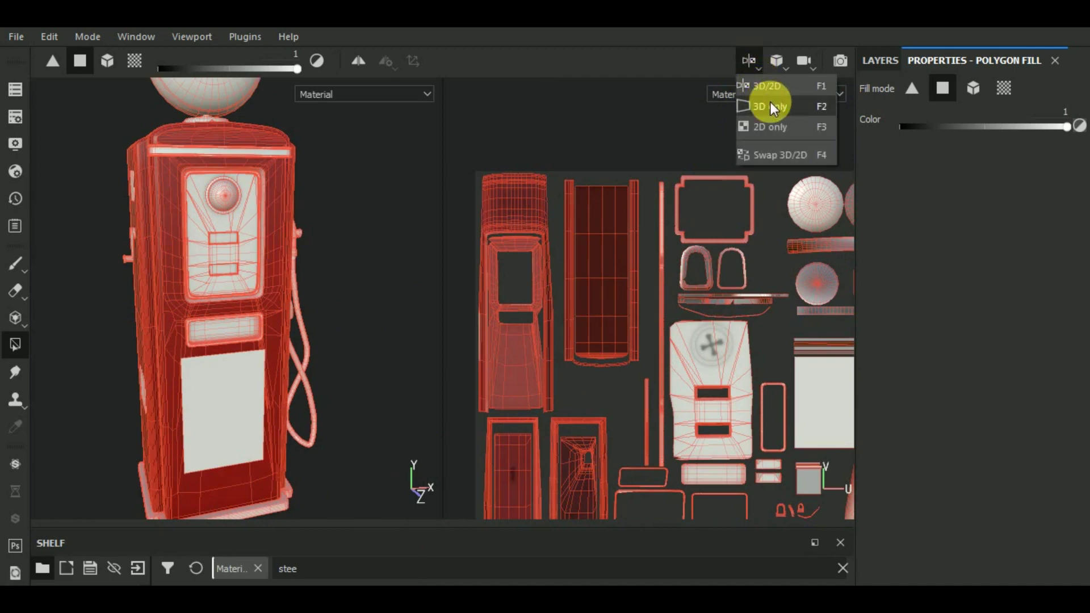
Switch to the 3D-only viewport with the layer stack showing.
click(772, 105)
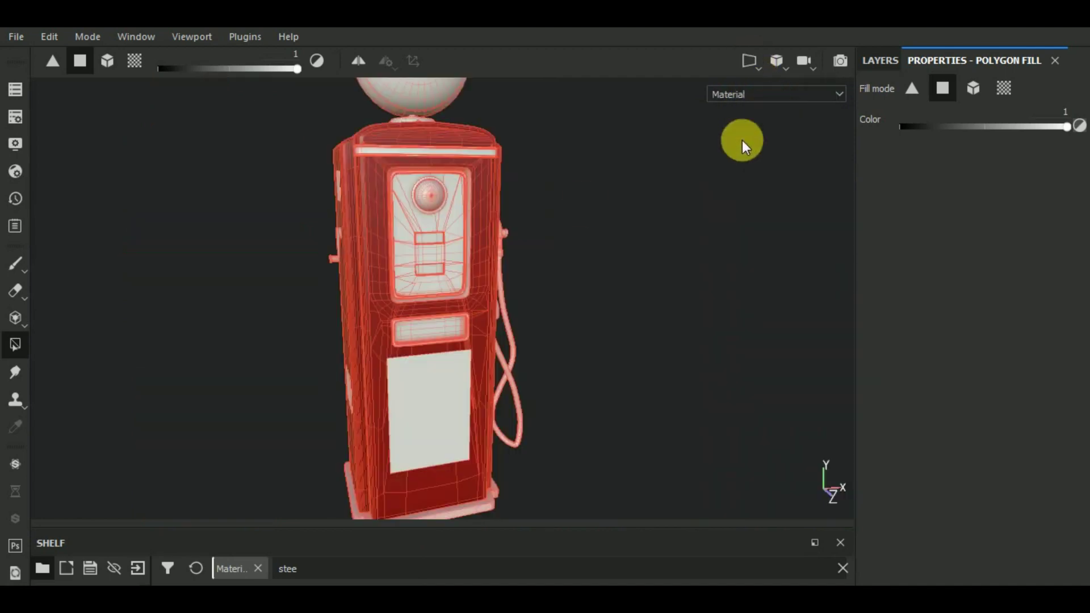
click(15, 263)
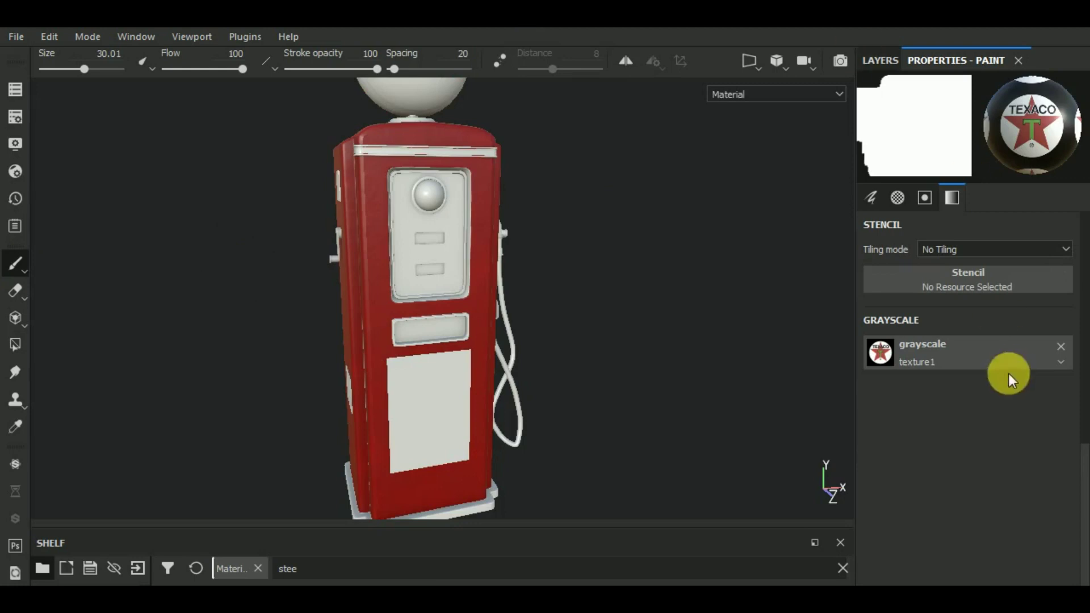
click(882, 59)
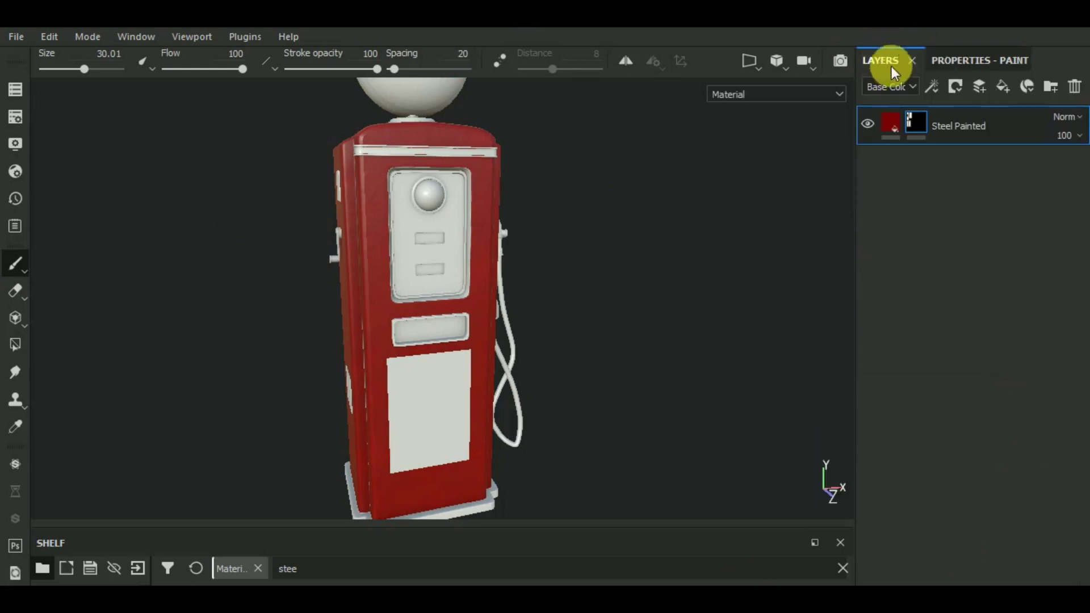
key(4)
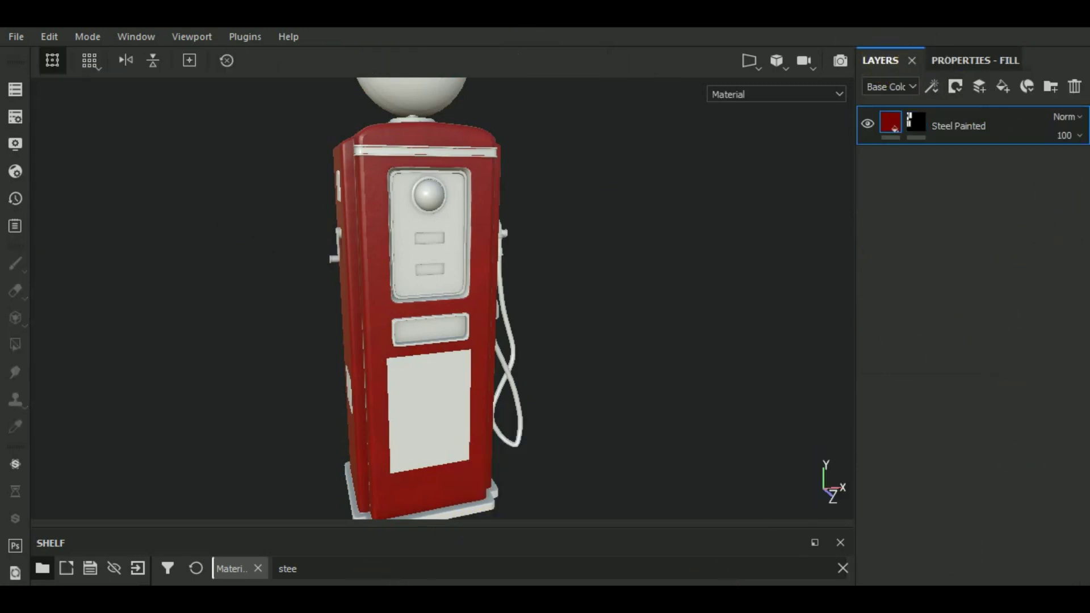
Zoom in on the pump's left side and select the Steel Painted mask with the brush.
mouse_move(681, 390)
alt+mouse_down()
mouse_move(329, 442)
mouse_move(933, 428)
mouse_move(648, 438)
mouse_move(774, 414)
mouse_move(441, 409)
mouse_move(669, 403)
mouse_move(628, 443)
alt+mouse_up()
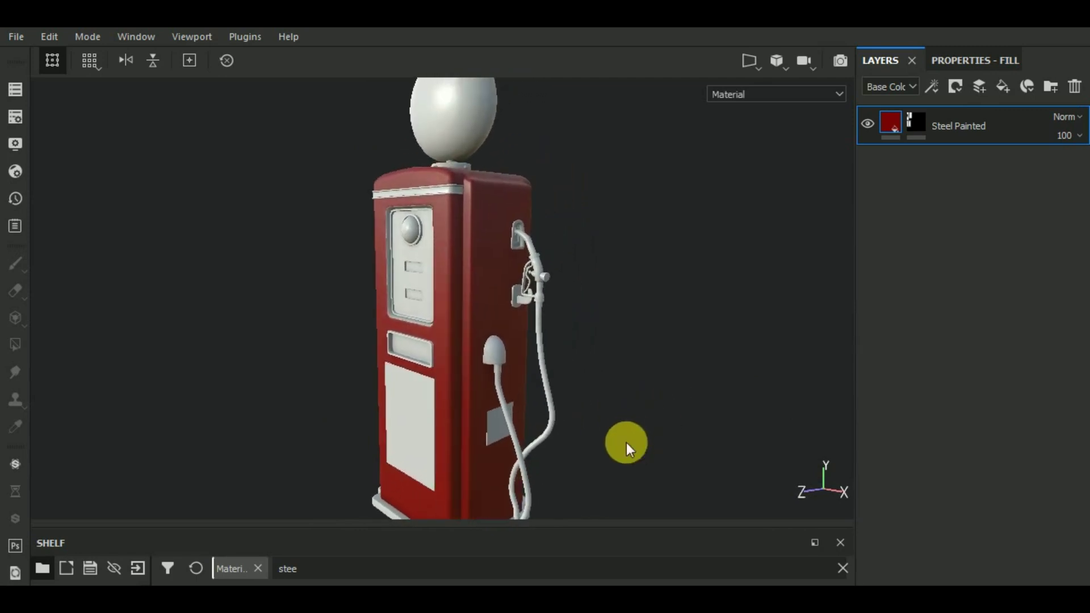
mouse_move(628, 443)
alt+right_down()
mouse_move(628, 429)
mouse_move(704, 464)
alt+right_up()
mouse_move(704, 465)
alt+mouse_down()
mouse_move(923, 440)
mouse_move(698, 421)
mouse_move(796, 403)
alt+mouse_up()
scroll(466, 314, up, 5)
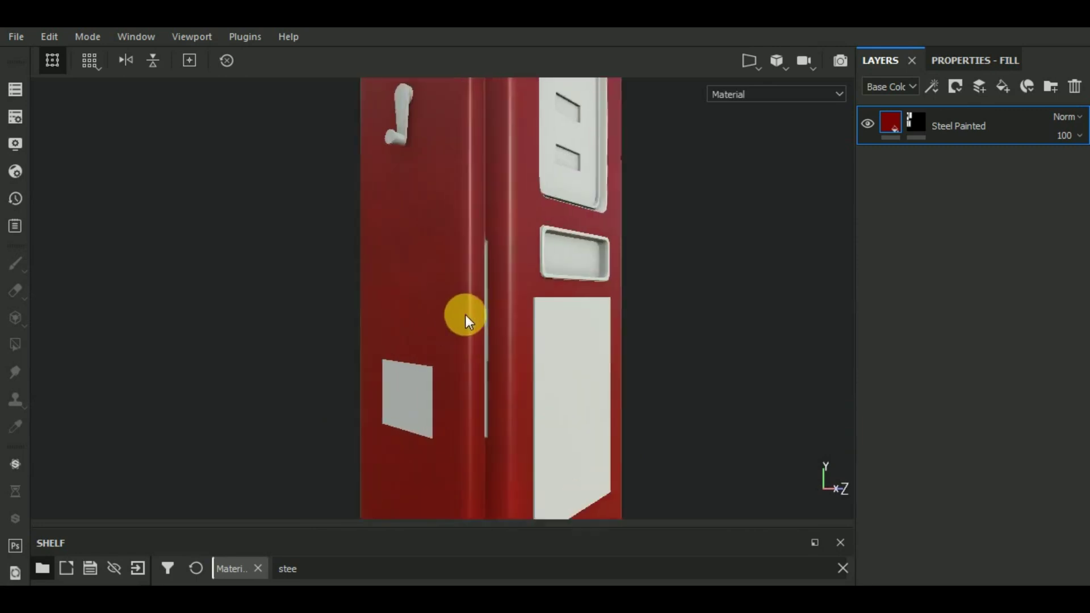
scroll(493, 297, up, 3)
click(916, 123)
key(1)
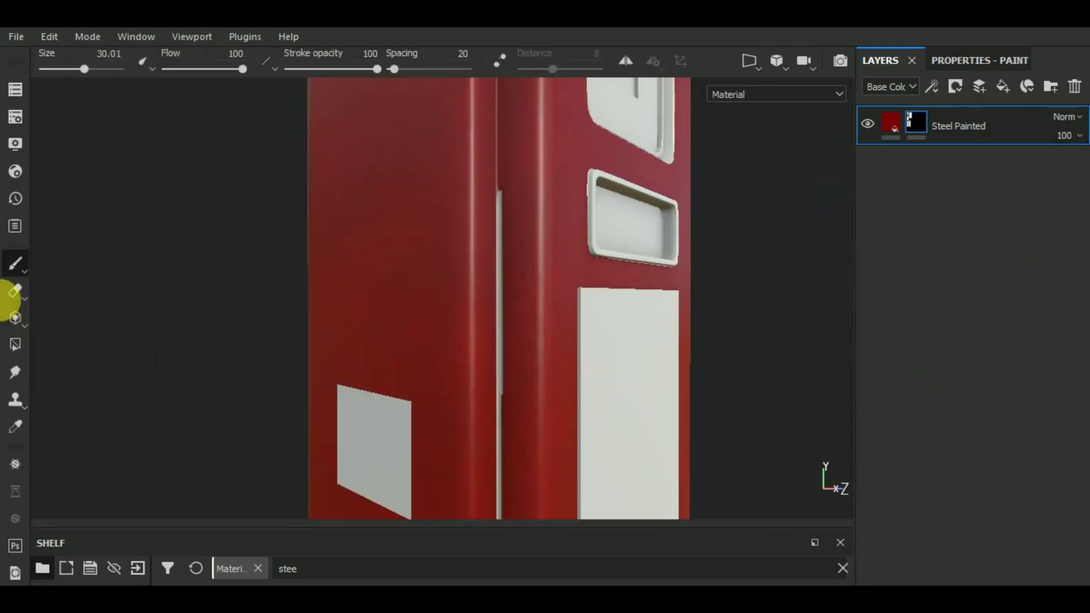
Fill the thin vertical side strip red, then view the pump from the front with the Paint tool.
click(16, 344)
click(500, 321)
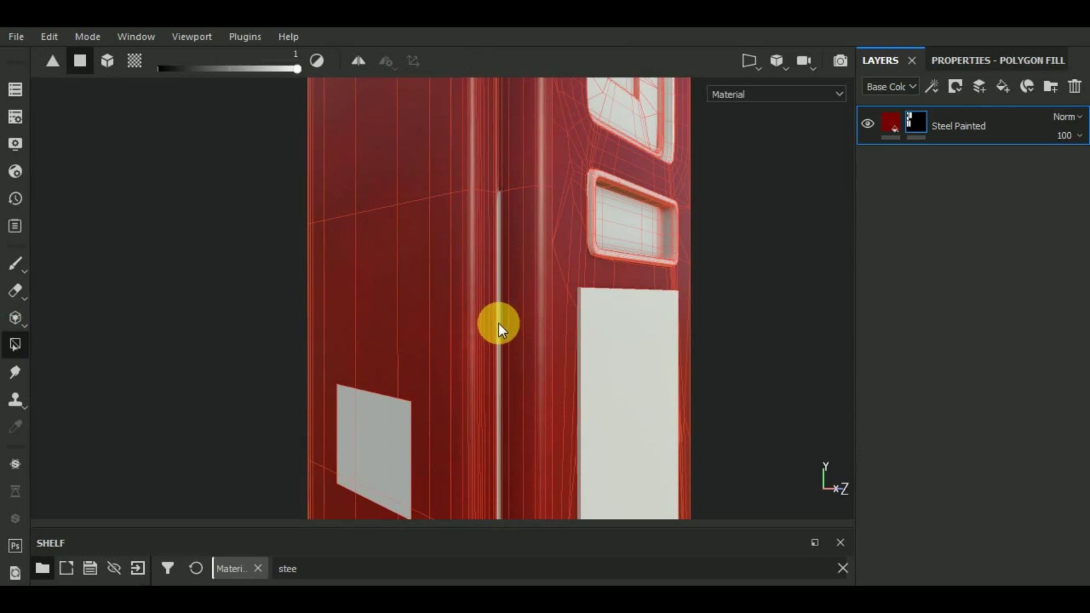
scroll(506, 307, up, 2)
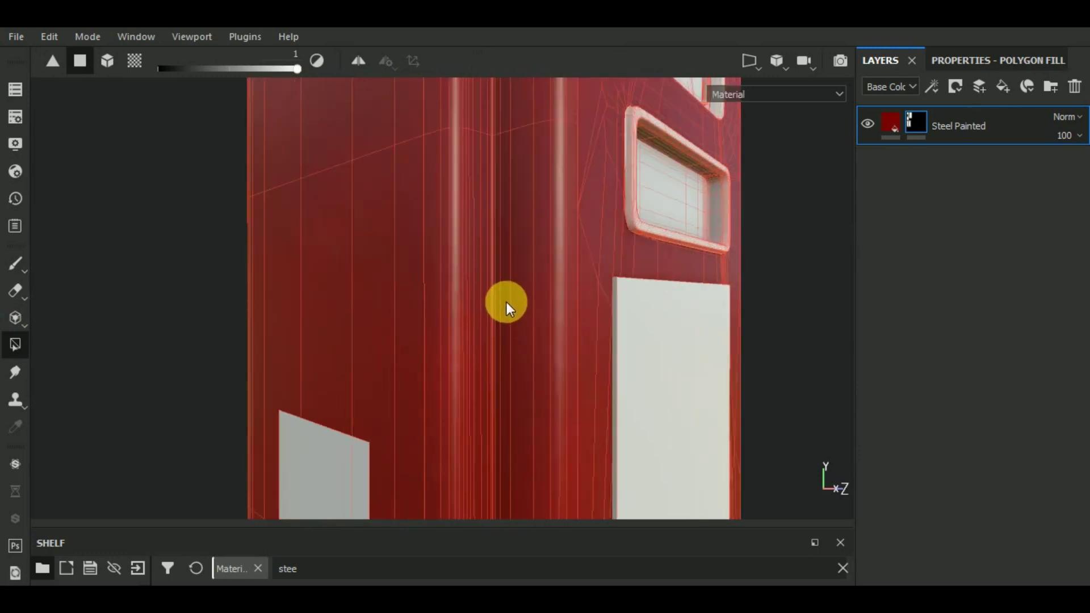
scroll(506, 296, down, 3)
scroll(505, 295, down, 2)
scroll(505, 295, down, 2)
mouse_move(345, 358)
alt+mouse_down()
mouse_move(675, 378)
mouse_move(750, 415)
mouse_move(694, 419)
mouse_move(803, 409)
mouse_move(341, 452)
mouse_move(212, 487)
mouse_move(170, 443)
alt+mouse_up()
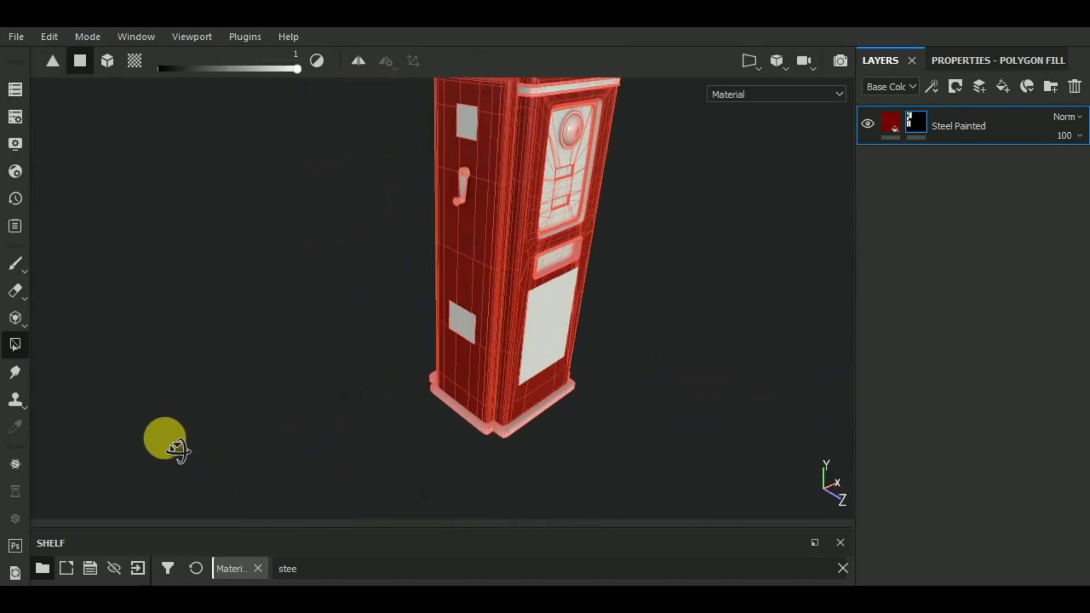
click(36, 274)
mouse_move(769, 385)
alt+mouse_down()
mouse_move(584, 429)
mouse_move(542, 407)
mouse_move(587, 419)
mouse_move(774, 409)
mouse_move(731, 413)
mouse_move(747, 436)
mouse_move(718, 416)
alt+mouse_up()
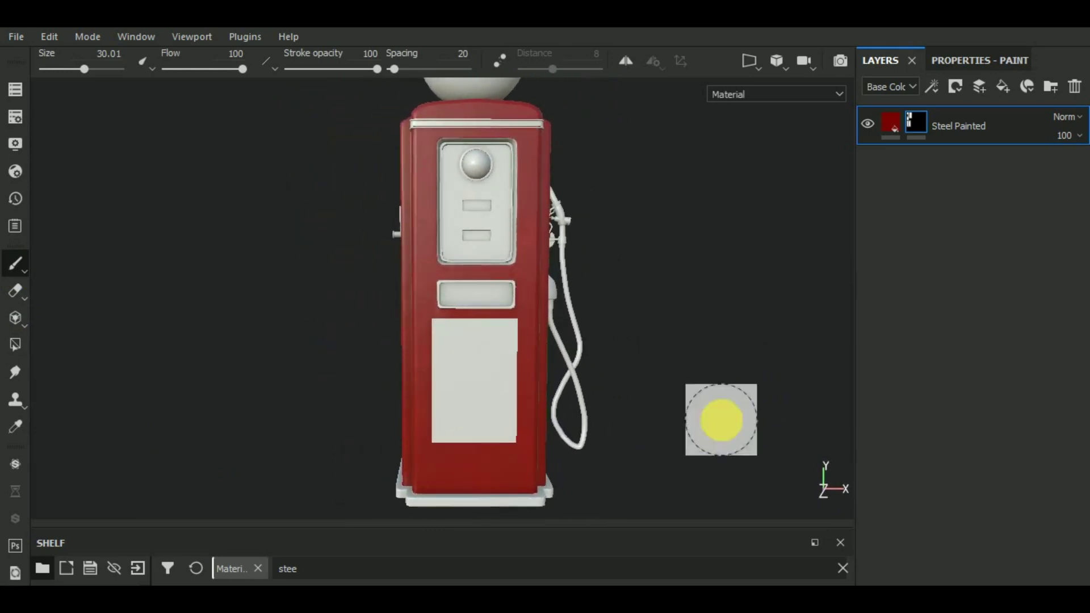
Duplicate the Steel Painted layer and clear the copy's mask.
right_click(976, 136)
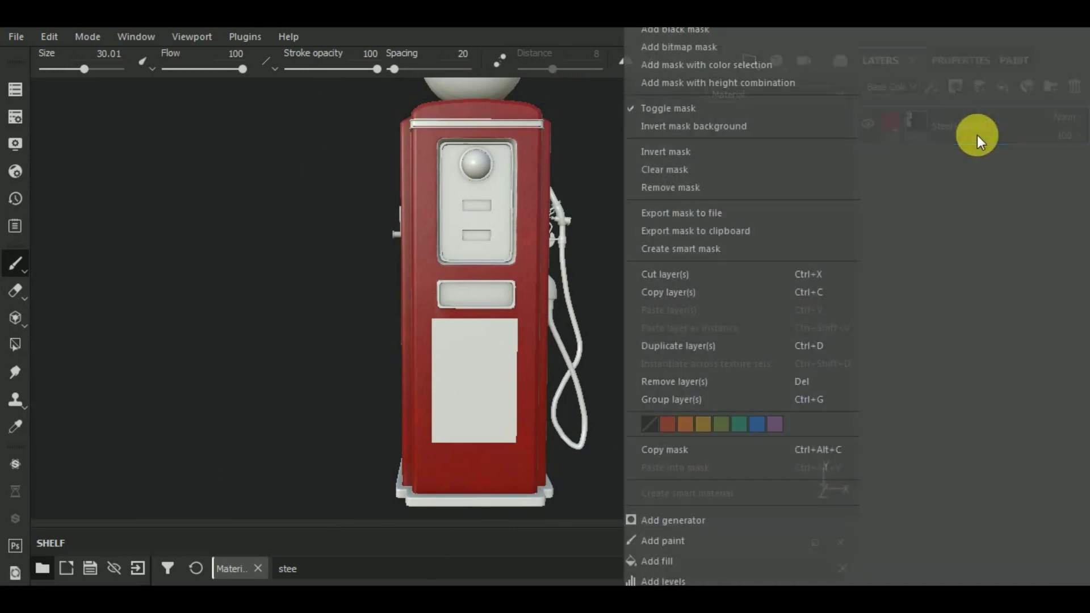
click(735, 350)
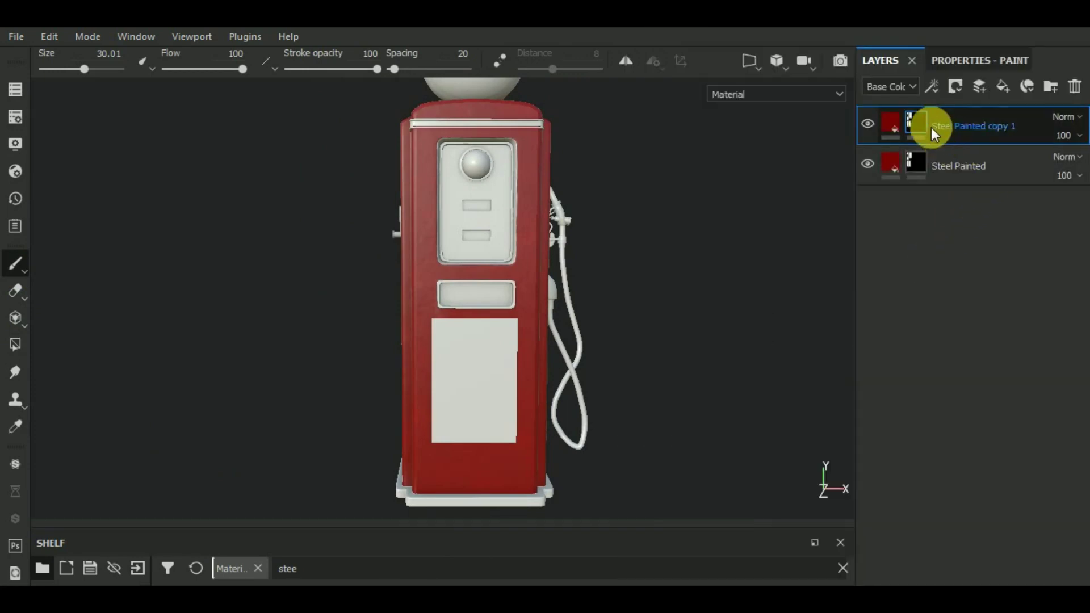
right_click(920, 118)
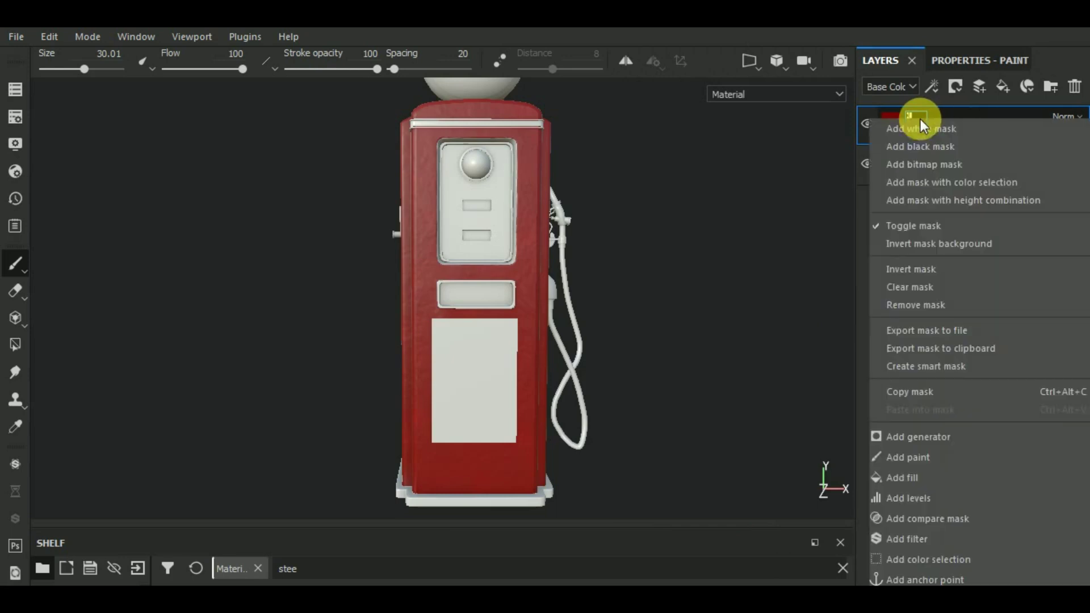
click(949, 287)
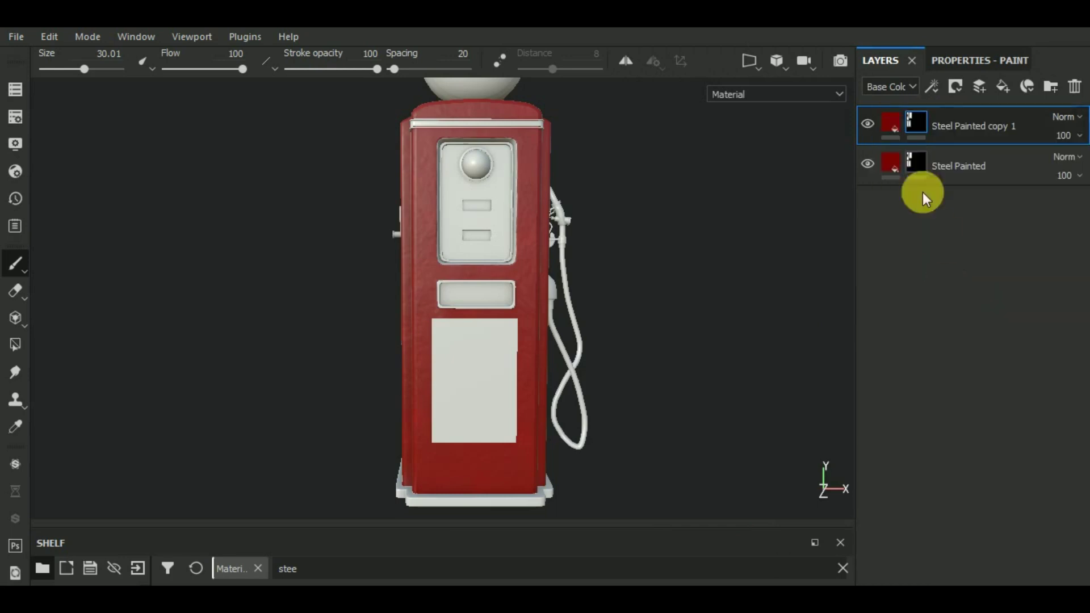
Set the Steel Painted copy 1 Paint Color to near-black.
click(963, 60)
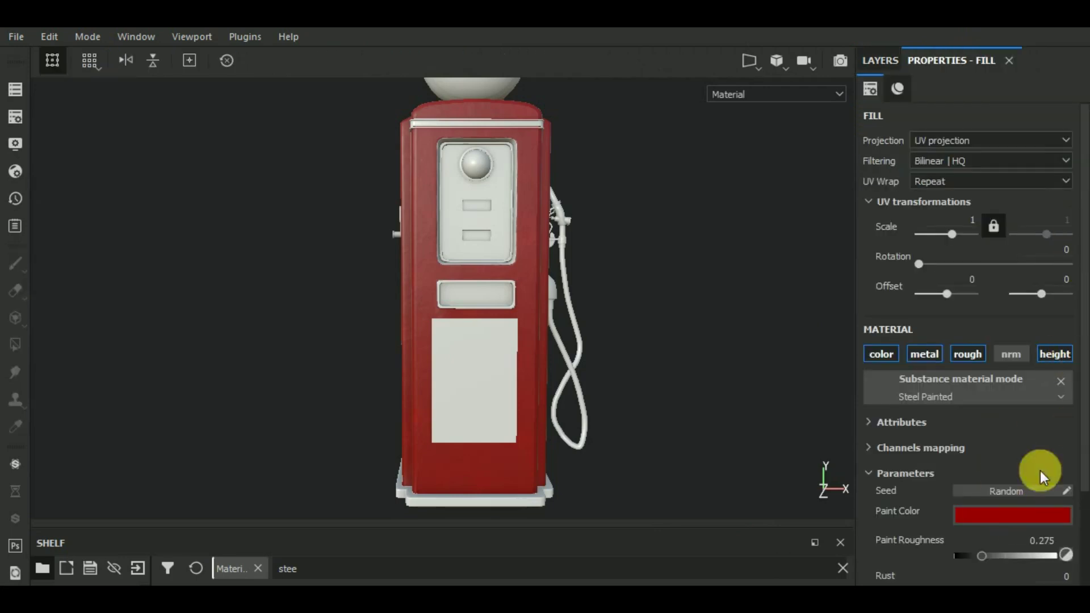
click(994, 517)
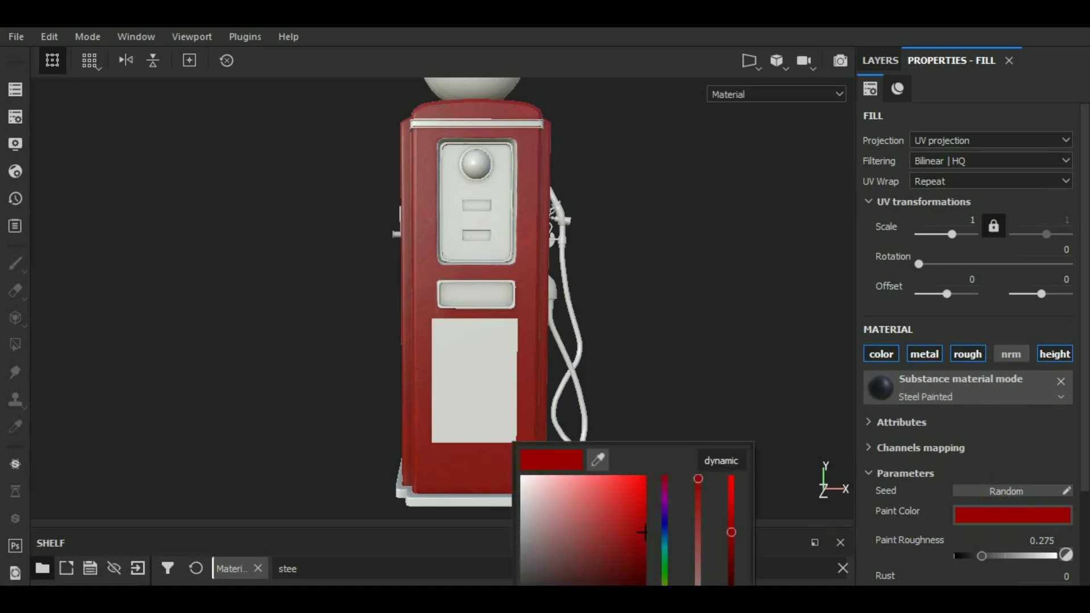
drag(589, 565, 519, 582)
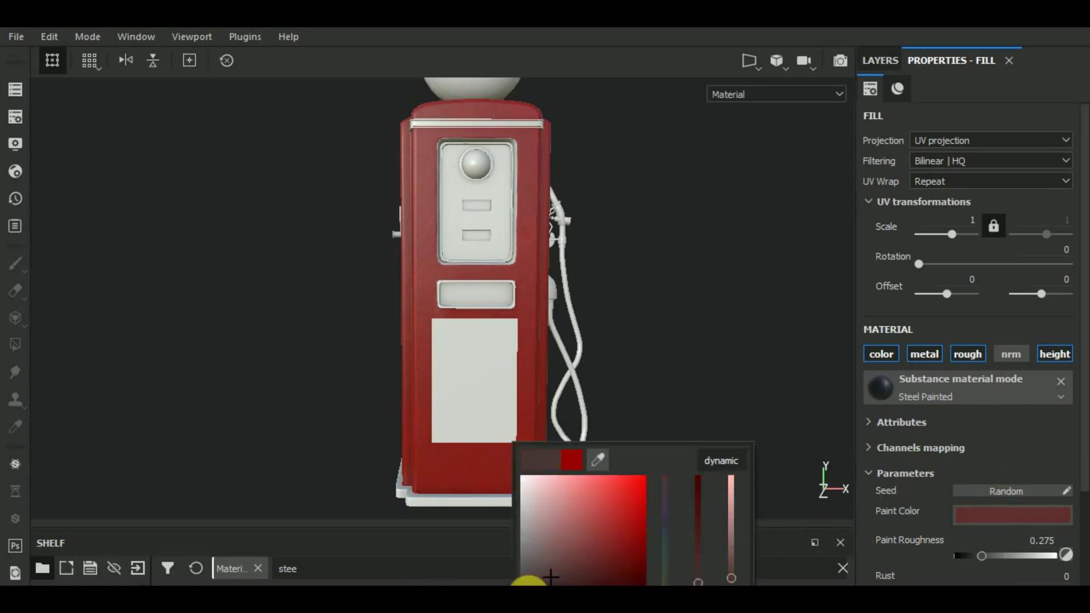
click(882, 58)
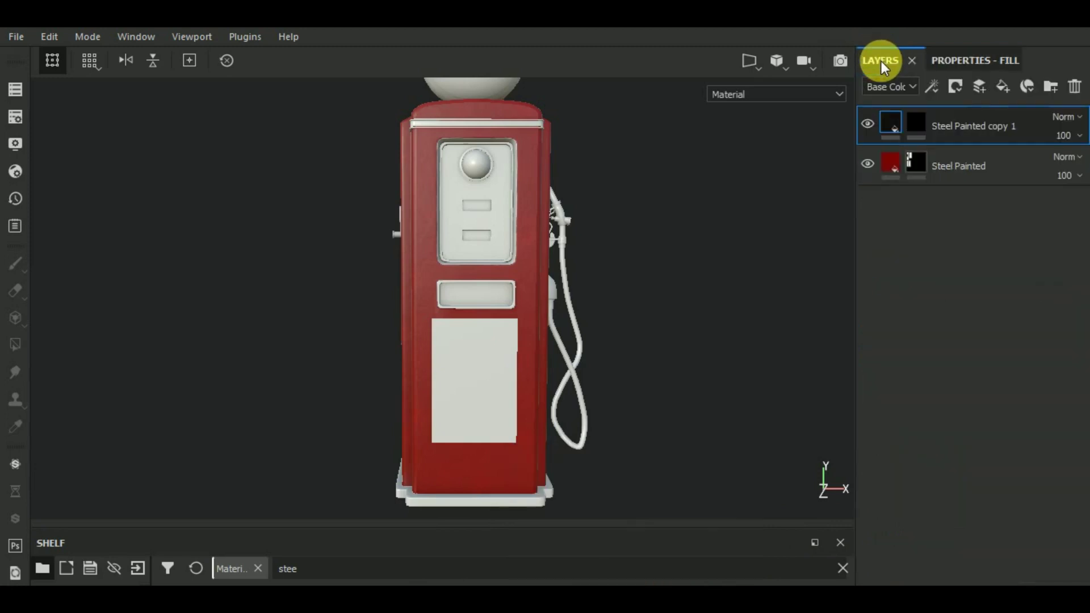
click(917, 121)
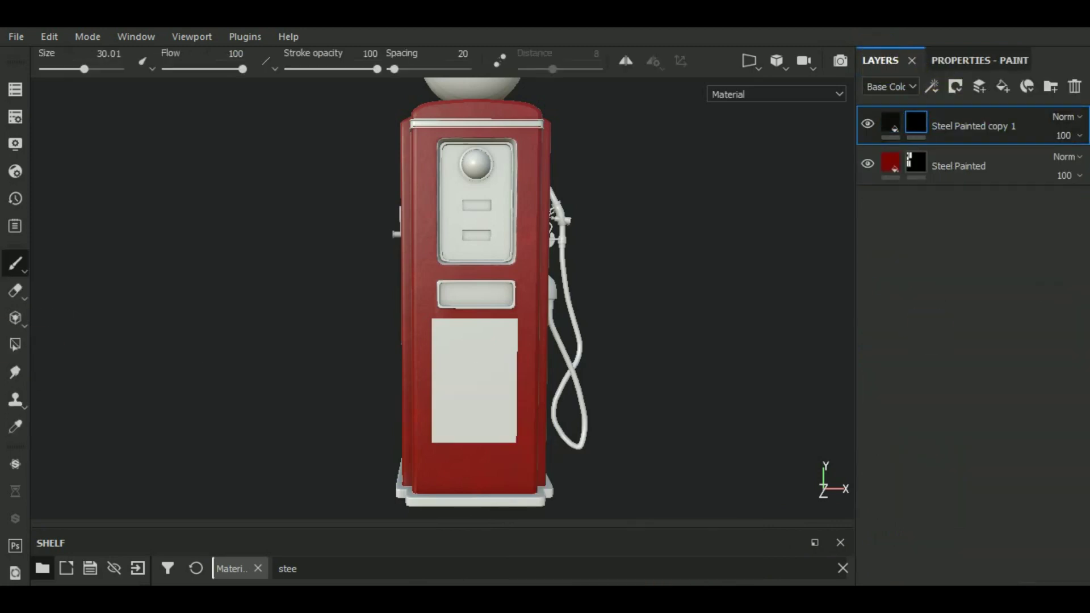
Activate Polygon Fill on the copy layer and zoom in on the lower pump and hose.
click(15, 345)
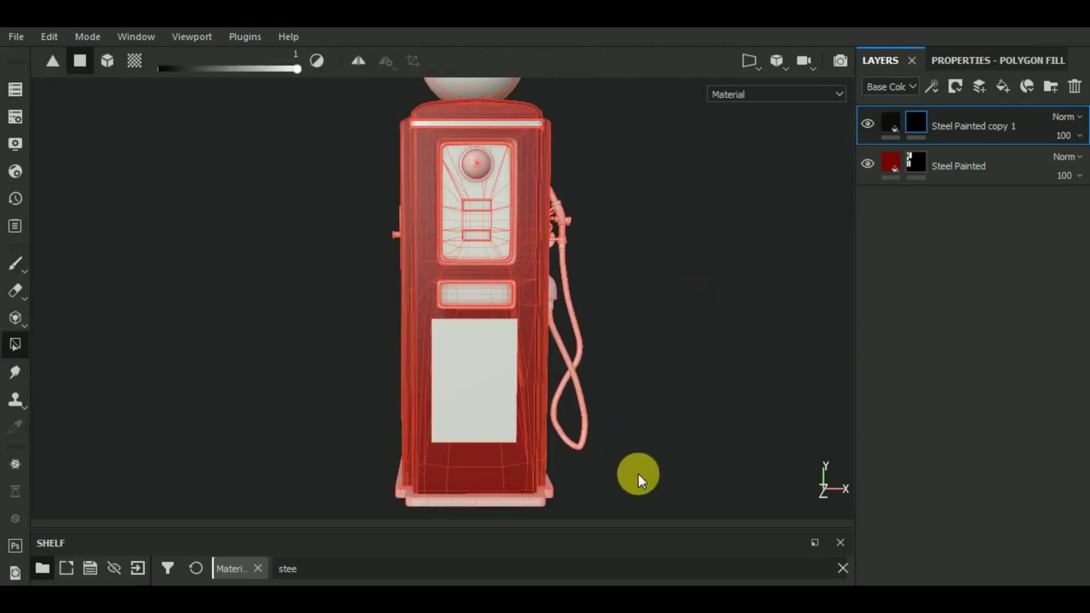
alt+drag(638, 474, 589, 504)
alt+right_drag(589, 505, 689, 378)
mouse_move(690, 377)
alt+mouse_down()
mouse_move(543, 437)
mouse_move(567, 404)
alt+mouse_up()
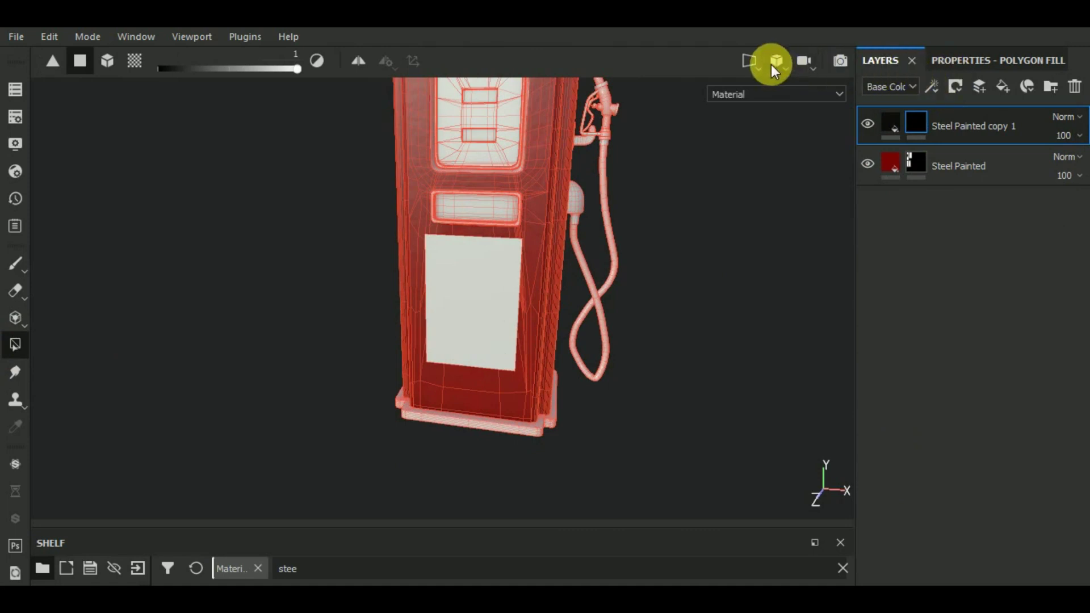
mouse_move(750, 60)
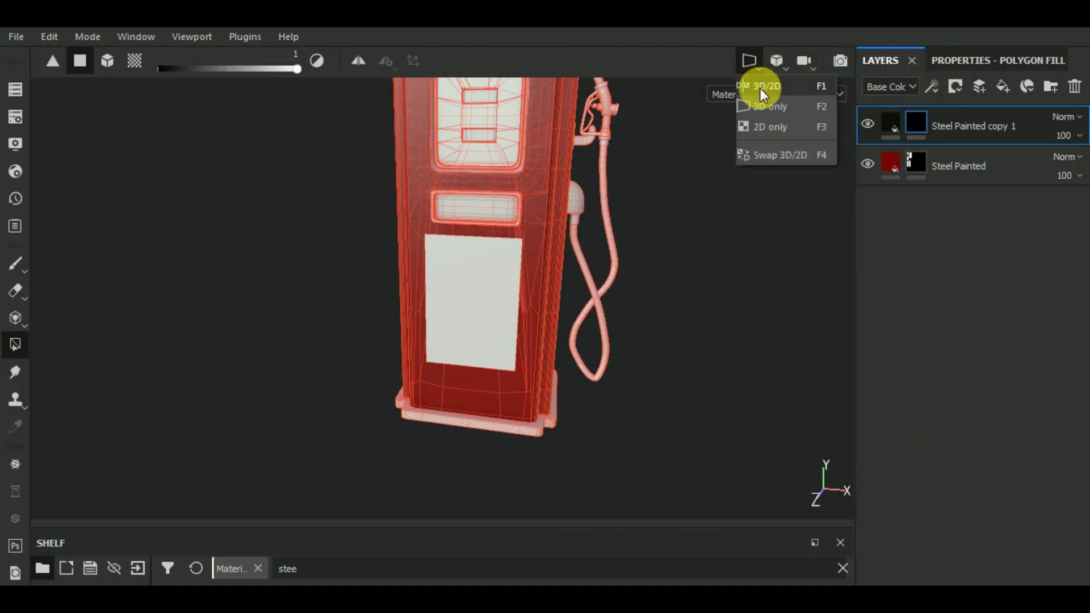
Show 3D and UV views side by side and fill the nozzle holder dome near-black.
click(761, 88)
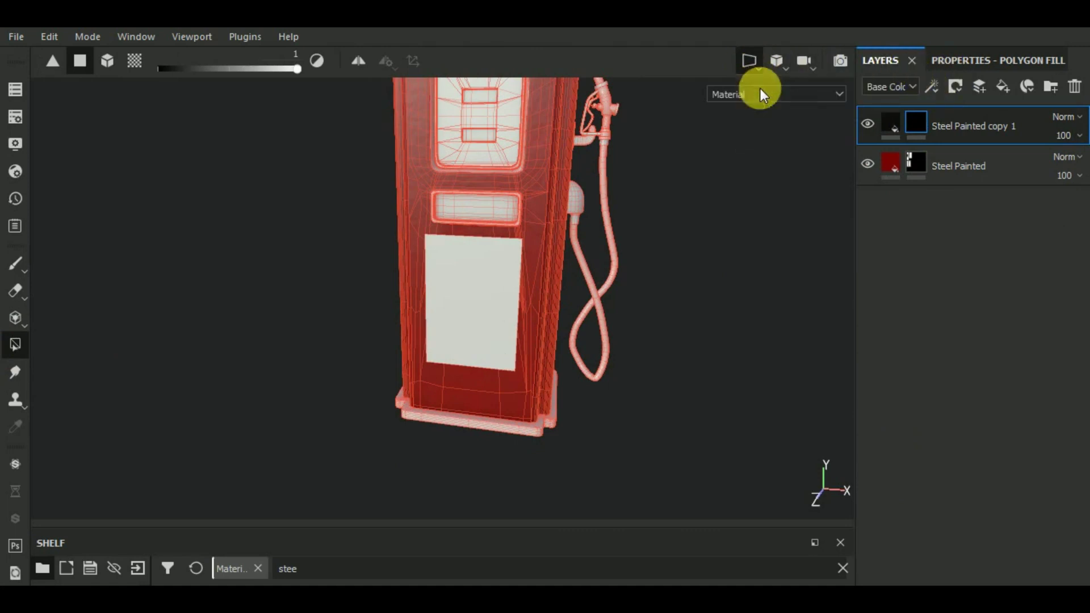
alt+middle_drag(372, 348, 277, 261)
scroll(277, 260, up, 3)
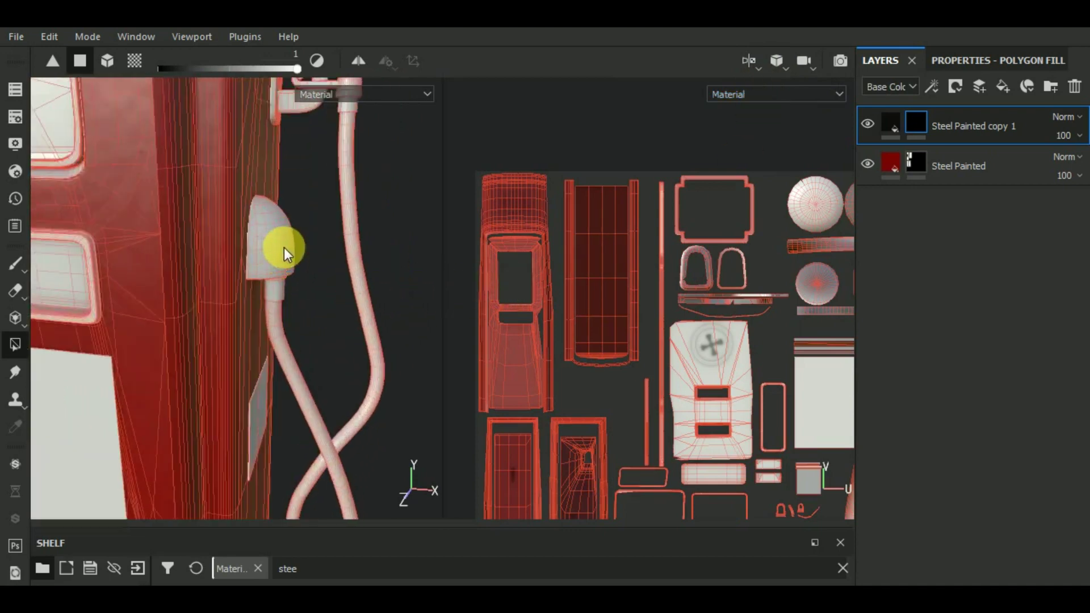
scroll(284, 248, up, 3)
mouse_move(828, 390)
alt+right_down()
mouse_move(762, 332)
mouse_move(635, 335)
alt+right_up()
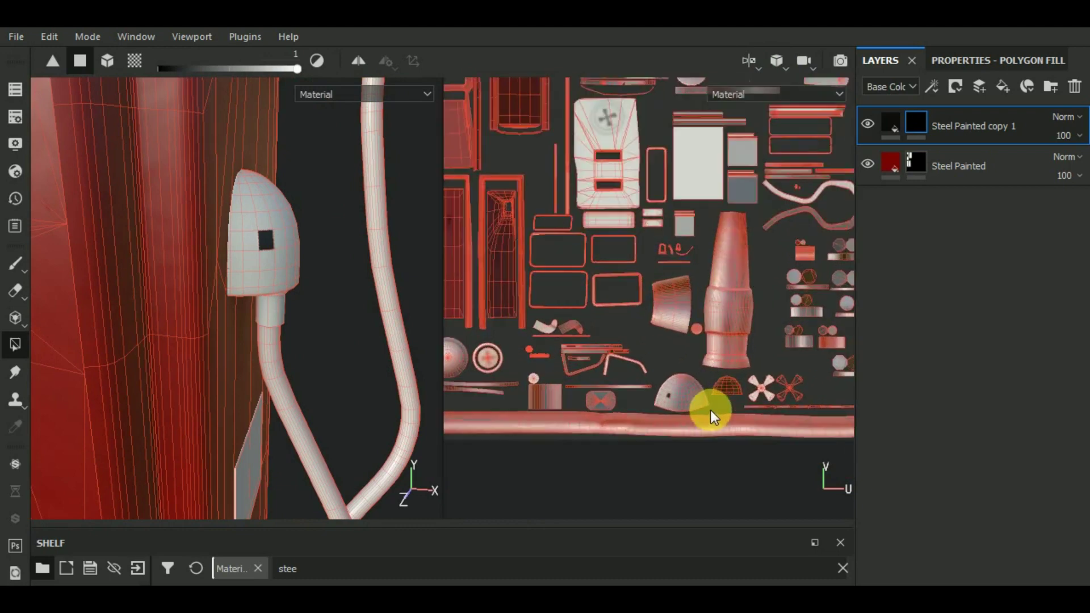
mouse_move(670, 400)
mouse_down()
mouse_move(677, 426)
mouse_move(641, 353)
mouse_up()
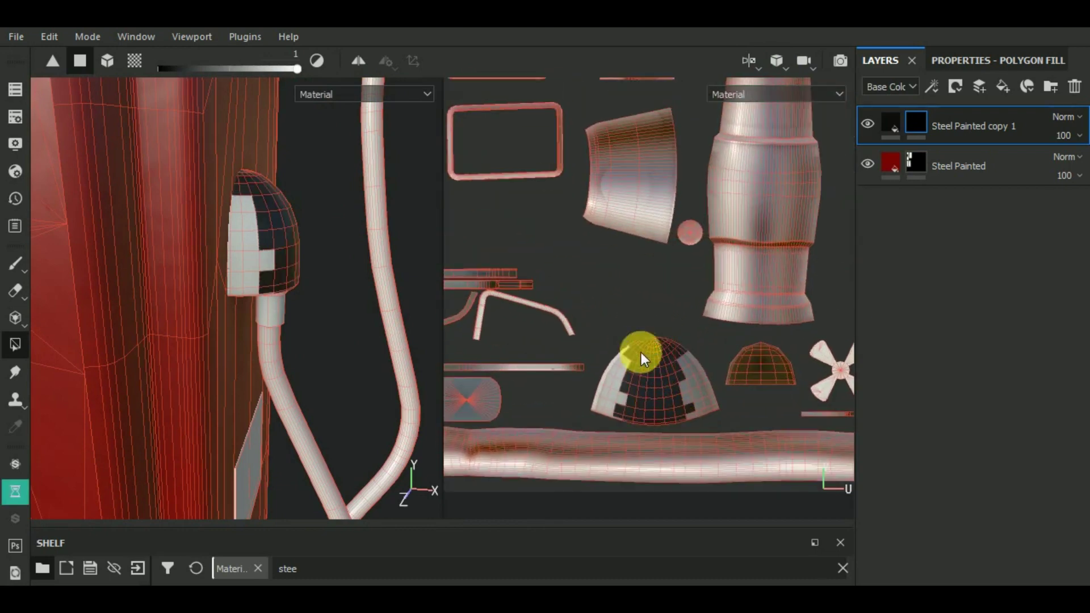
mouse_move(616, 391)
mouse_down()
mouse_move(594, 418)
mouse_move(655, 381)
mouse_up()
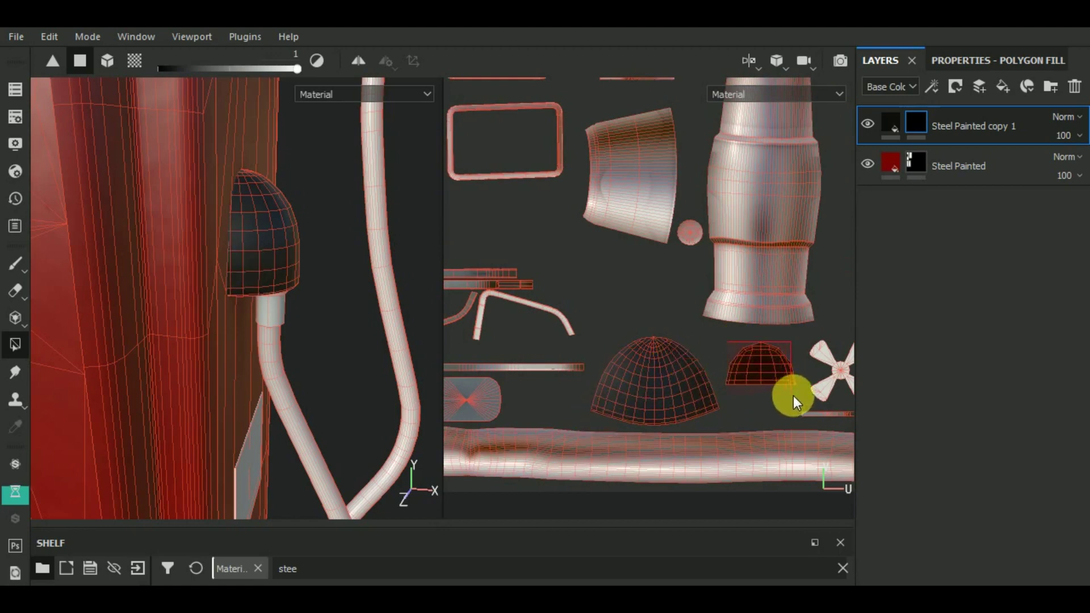
Add the two thin vertical strips to the mask and save the project.
mouse_move(339, 332)
mouse_down()
mouse_move(316, 377)
mouse_move(365, 171)
mouse_up()
drag(329, 214, 332, 211)
scroll(335, 238, down, 5)
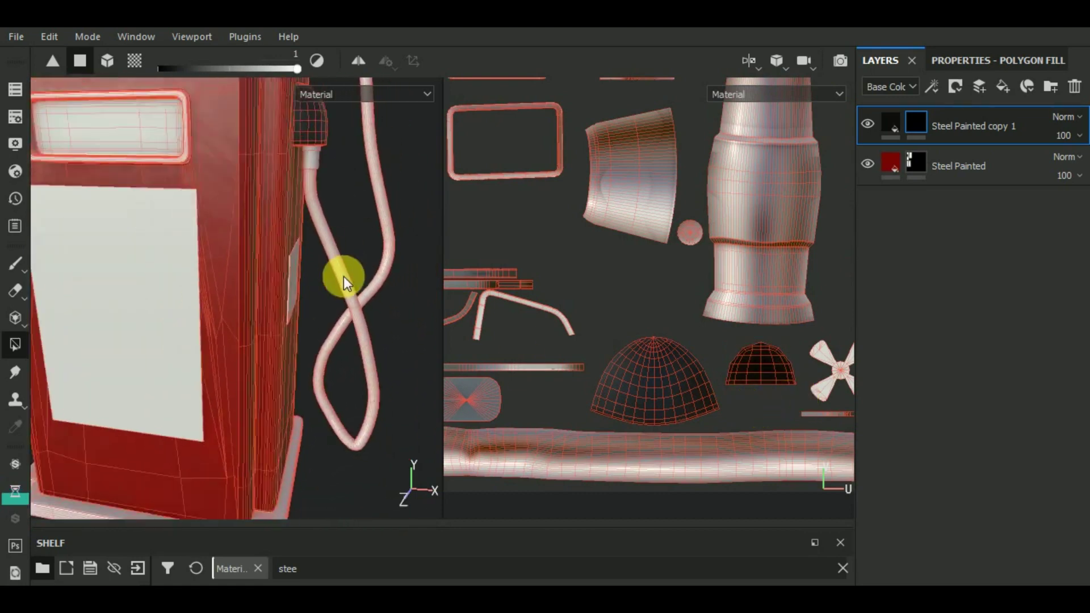
scroll(737, 383, up, 5)
scroll(731, 373, up, 3)
middle_drag(730, 373, 749, 407)
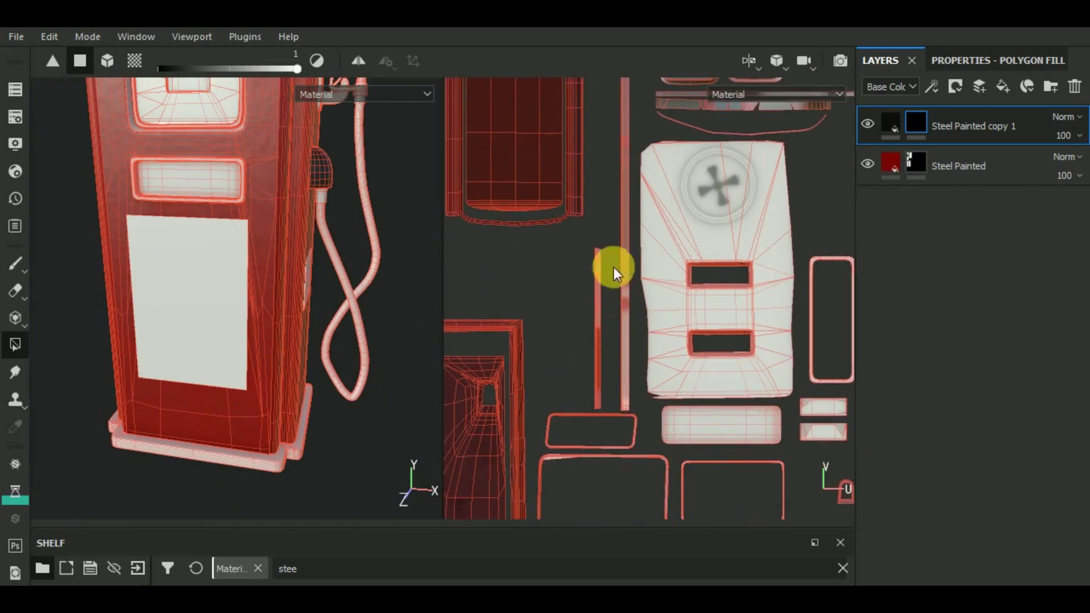
click(604, 319)
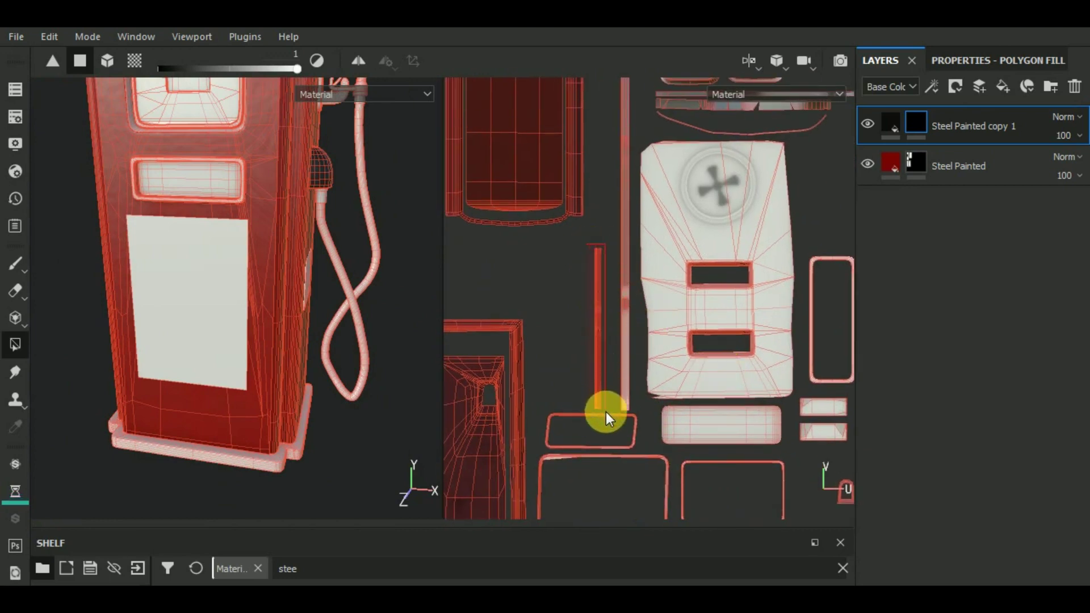
click(631, 363)
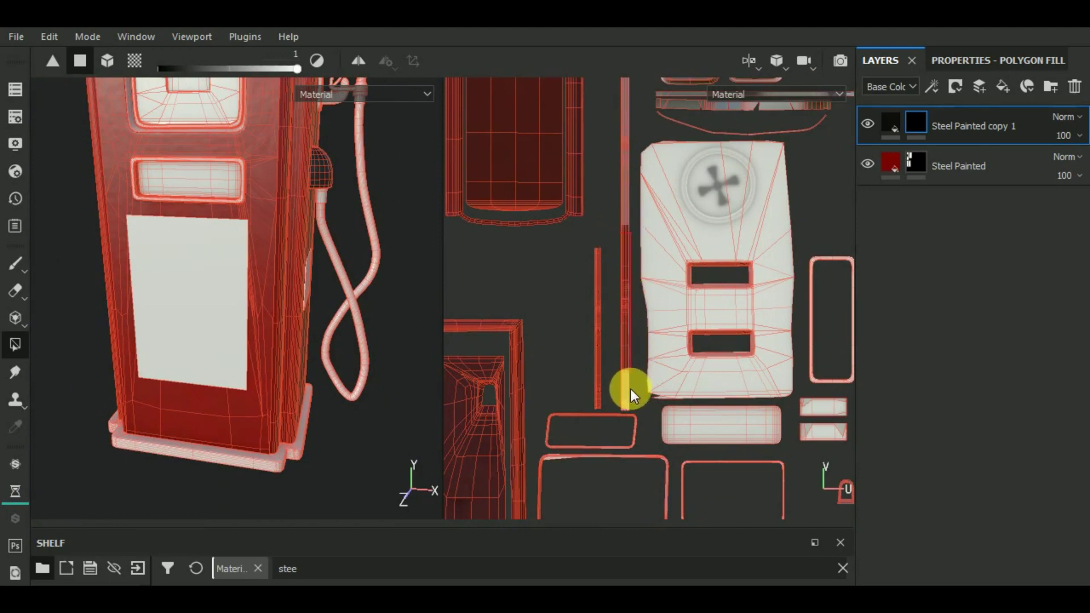
key(ctrl+s)
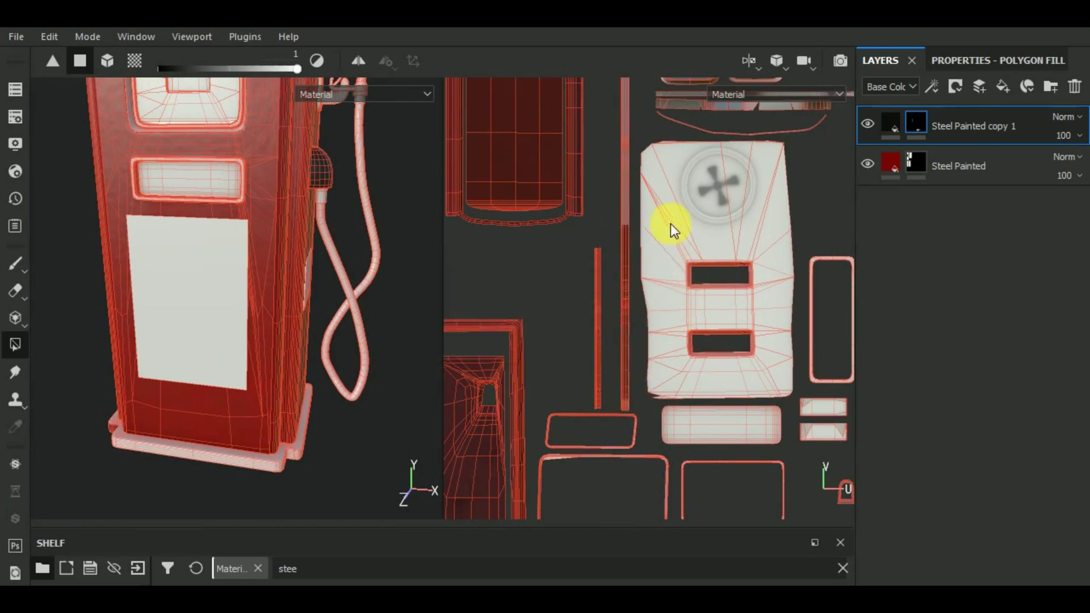
Add another thin strip and the whole frame island to the near-black mask.
middle_drag(670, 224, 670, 341)
middle_drag(649, 192, 645, 256)
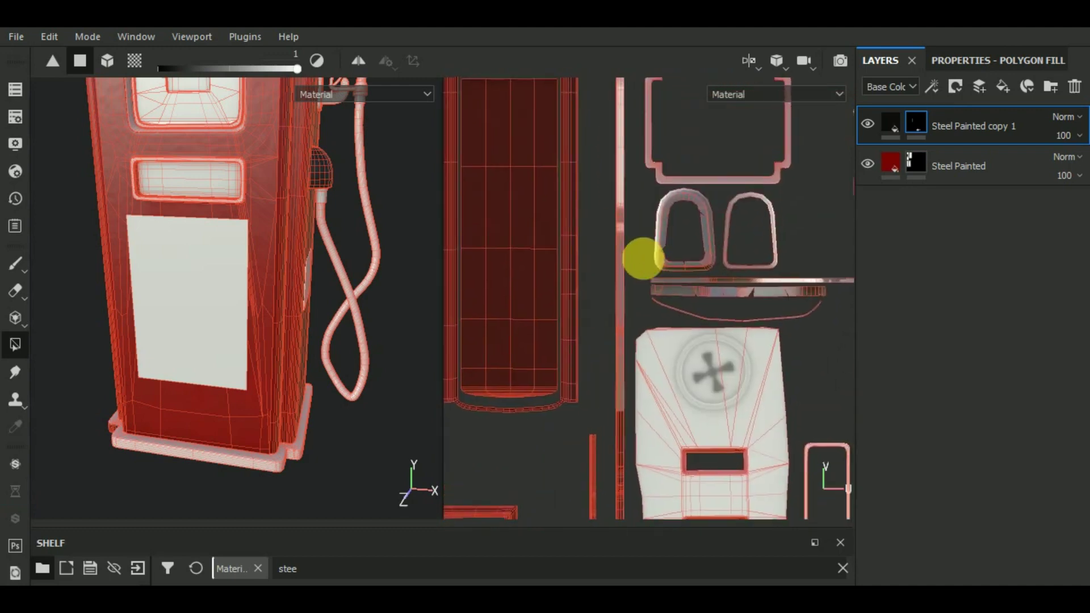
scroll(643, 257, down, 2)
drag(626, 134, 633, 383)
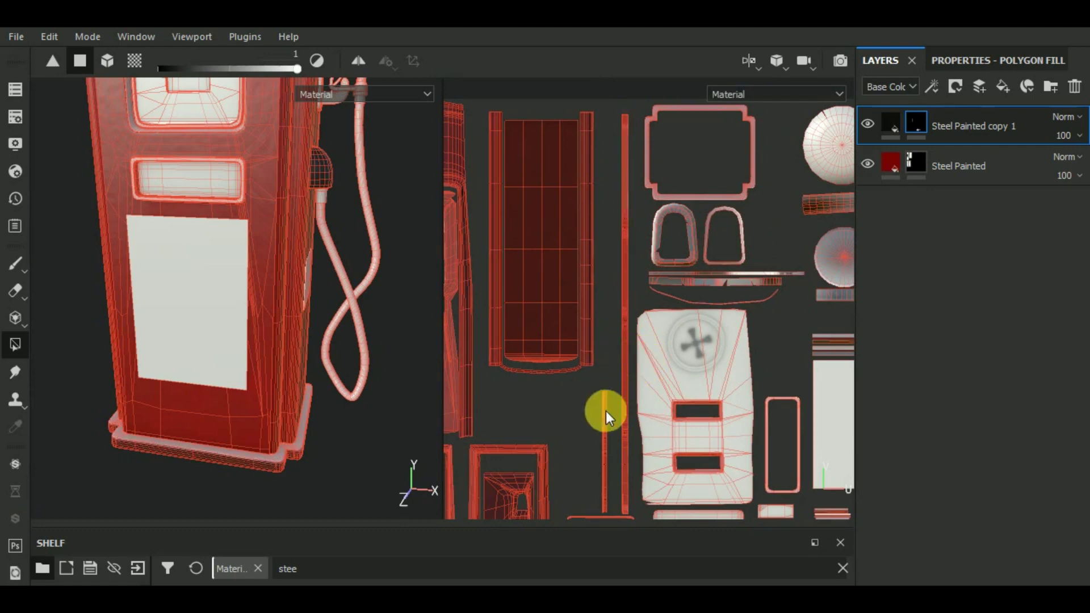
mouse_move(633, 414)
middle_down()
mouse_move(659, 290)
mouse_move(619, 463)
middle_up()
drag(616, 134, 732, 237)
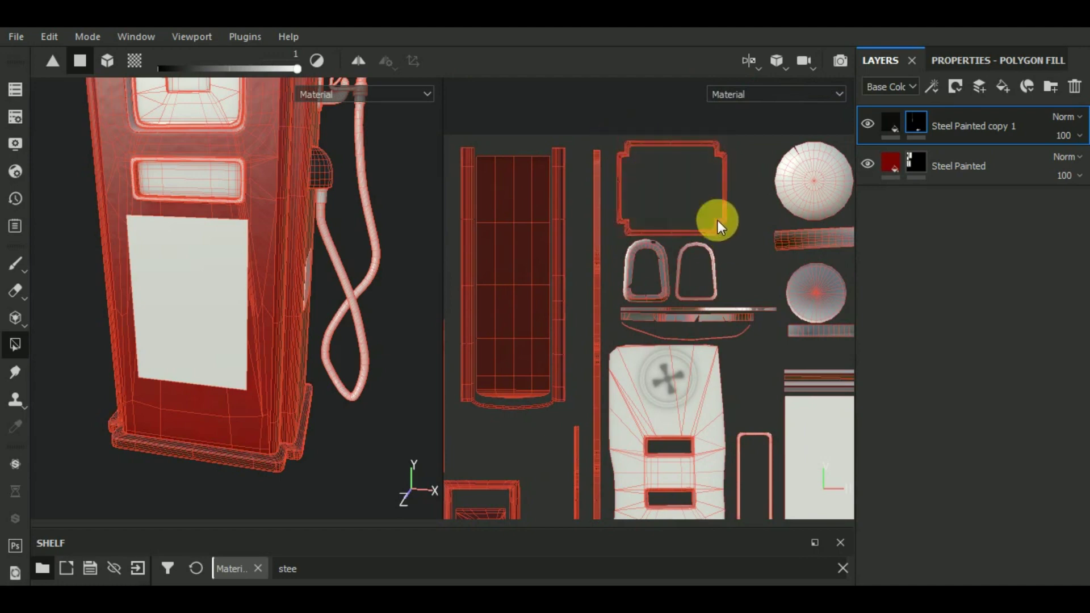
mouse_move(619, 136)
mouse_down()
mouse_move(737, 216)
mouse_move(732, 228)
mouse_up()
Fill the frame's left edge, bottom and corner strips into the mask.
scroll(663, 218, up, 3)
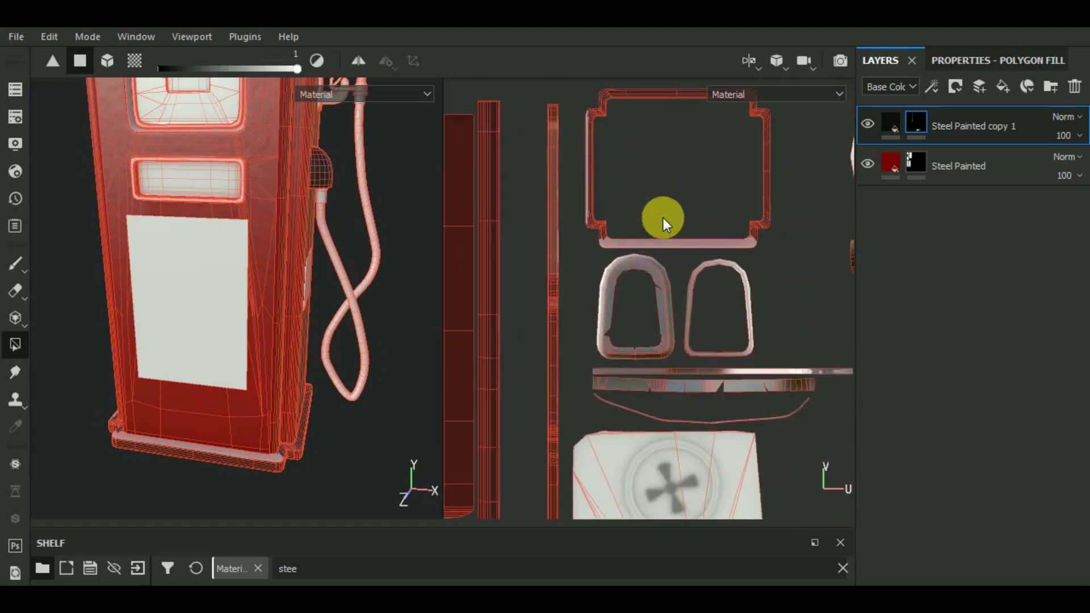
scroll(663, 218, up, 1)
scroll(620, 179, down, 1)
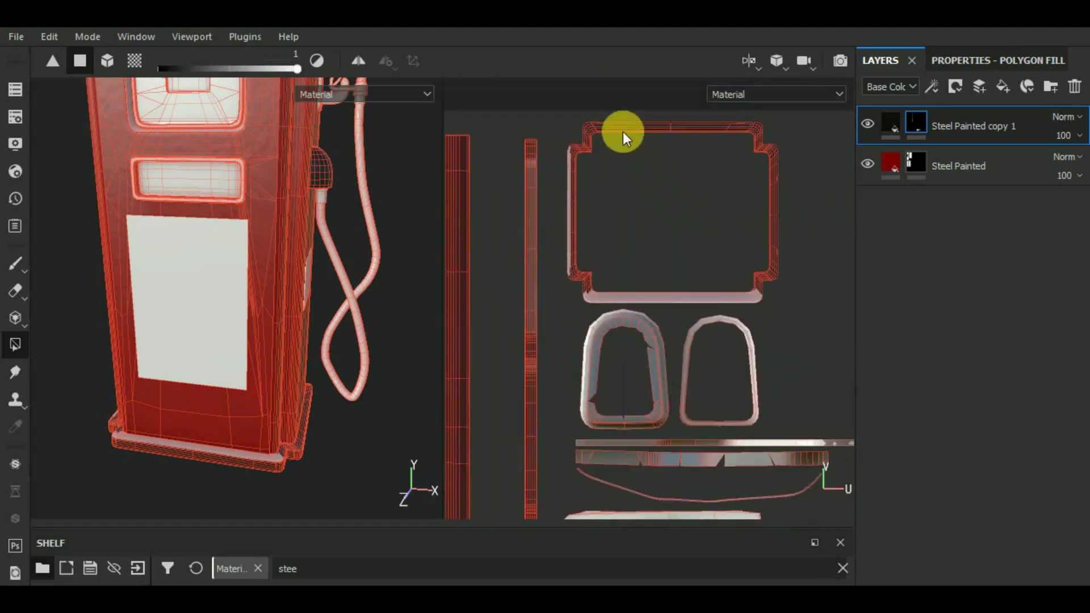
click(571, 250)
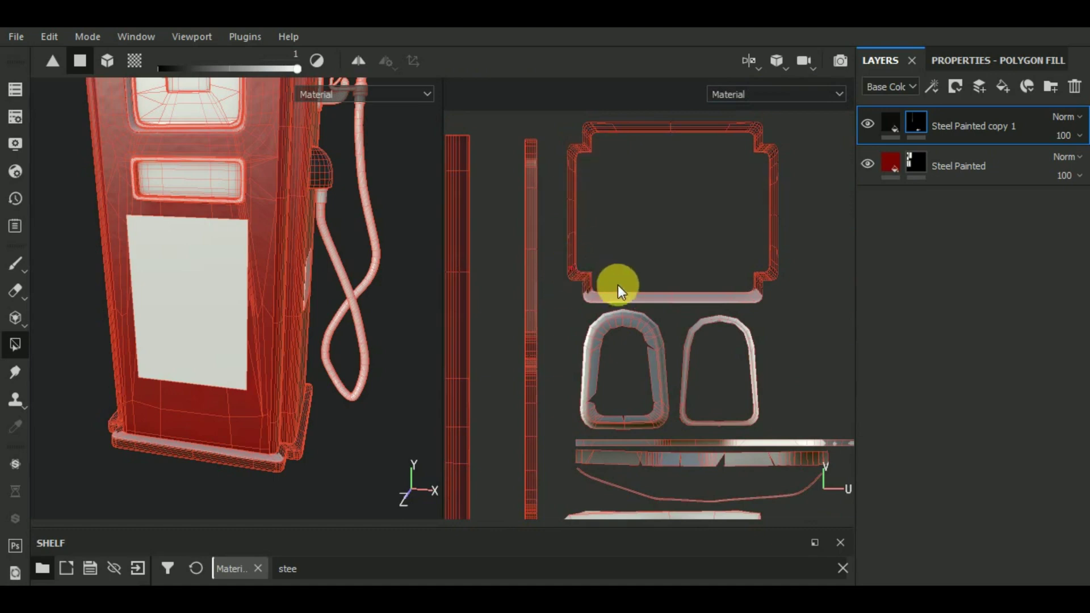
drag(690, 292, 765, 302)
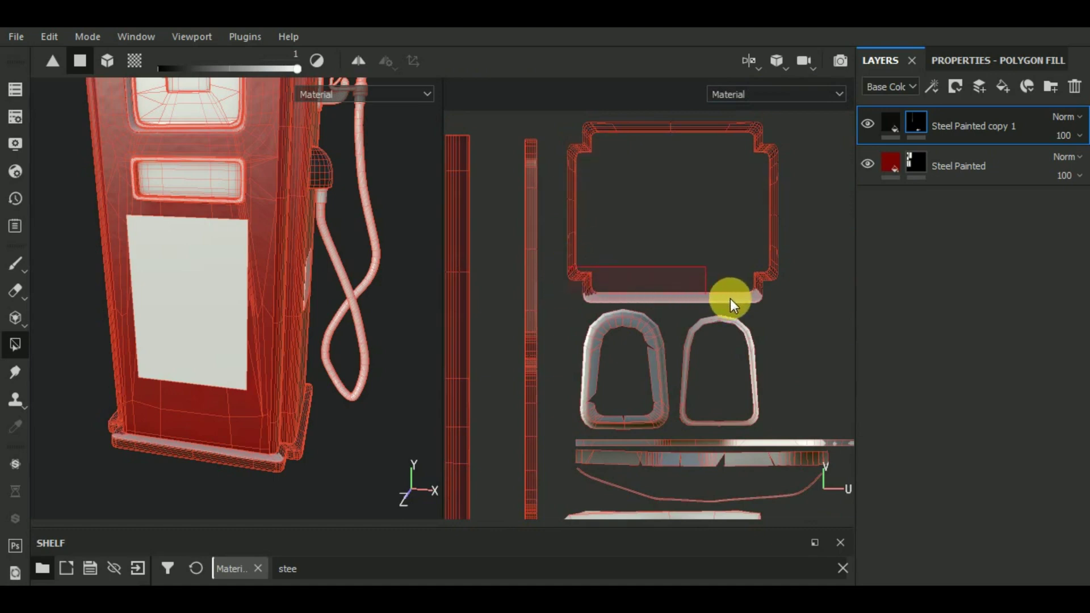
click(764, 298)
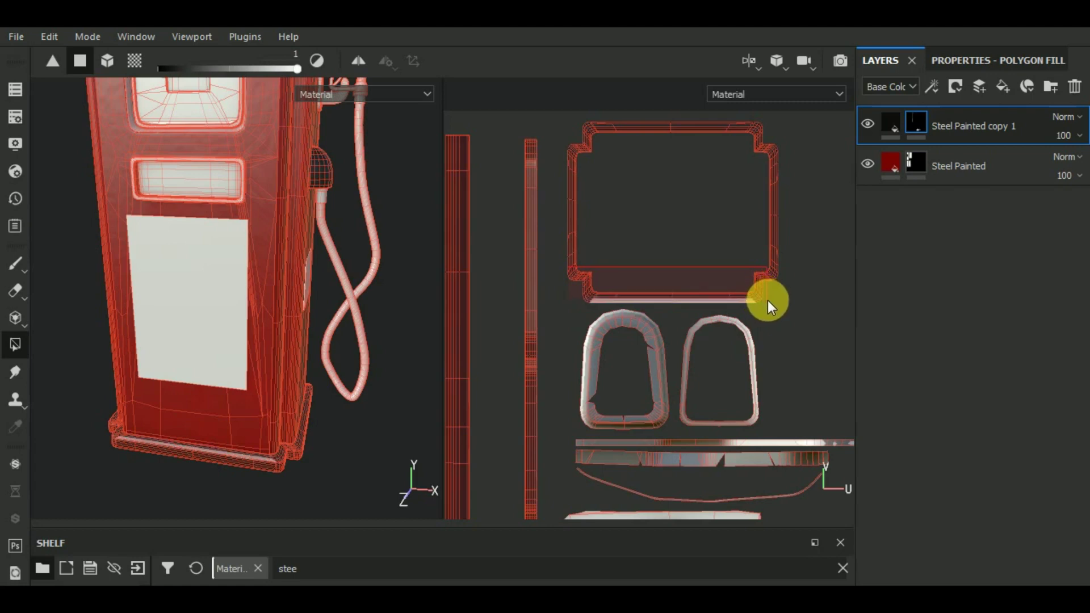
scroll(698, 301, up, 3)
scroll(690, 299, up, 1)
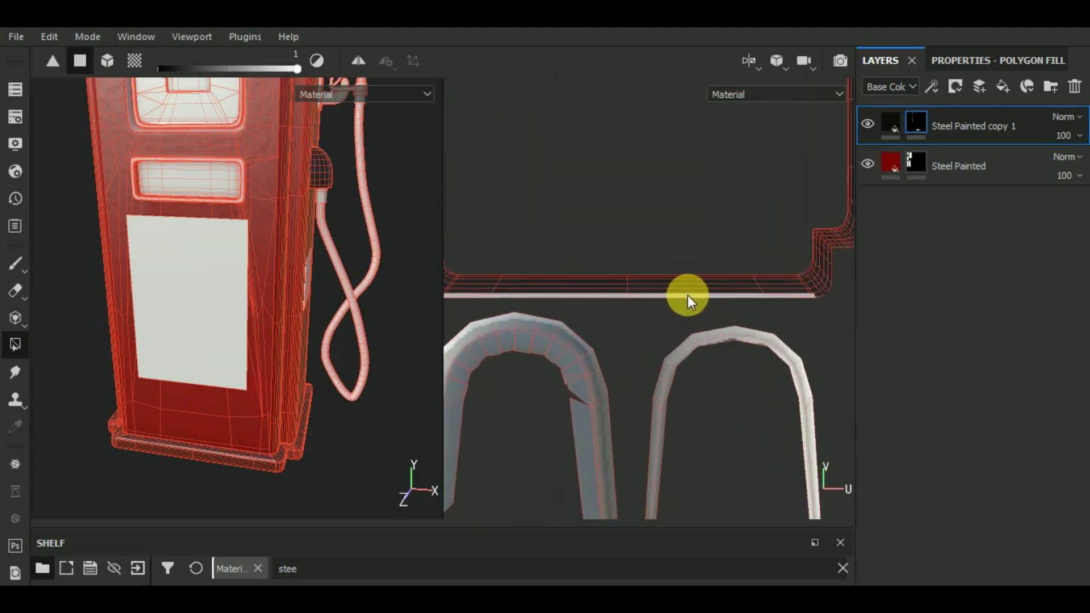
drag(786, 288, 772, 287)
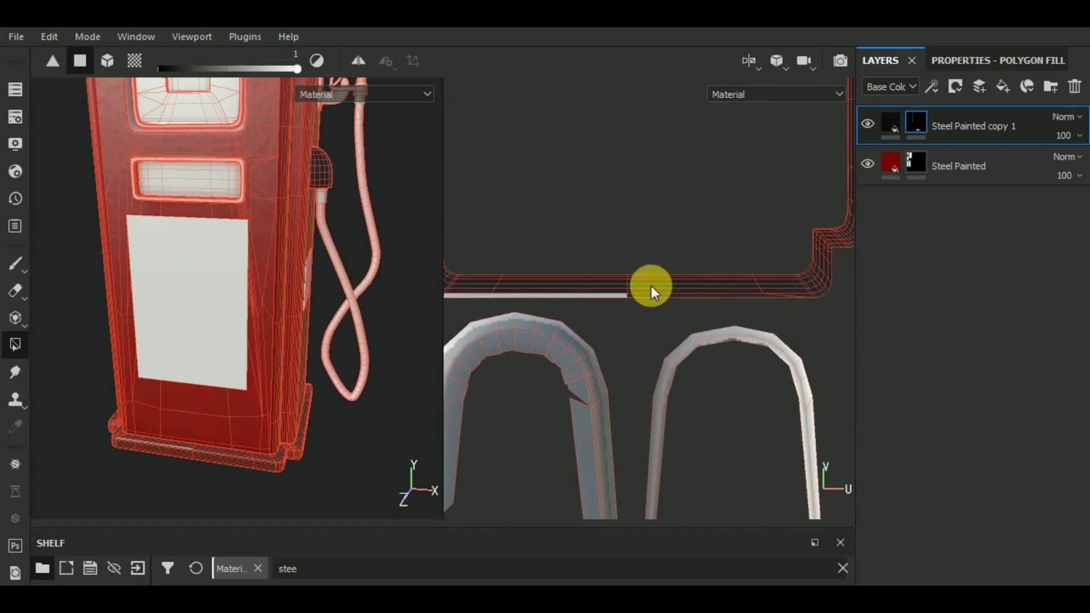
middle_drag(652, 285, 720, 254)
click(653, 266)
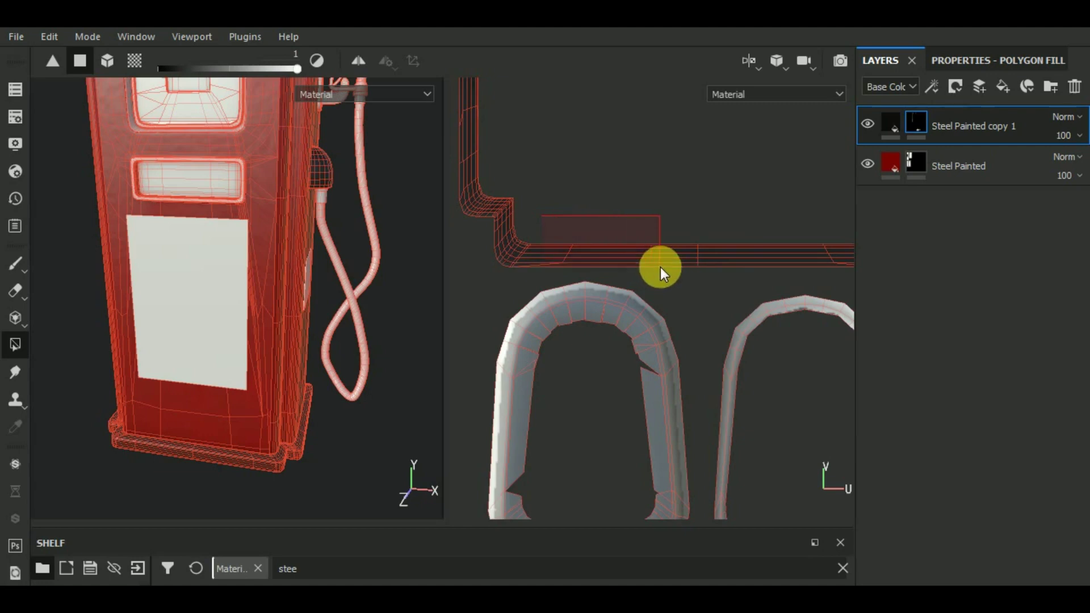
Fill the two bent-pipe UV islands into the mask.
scroll(659, 263, down, 3)
scroll(652, 251, down, 2)
scroll(650, 250, down, 1)
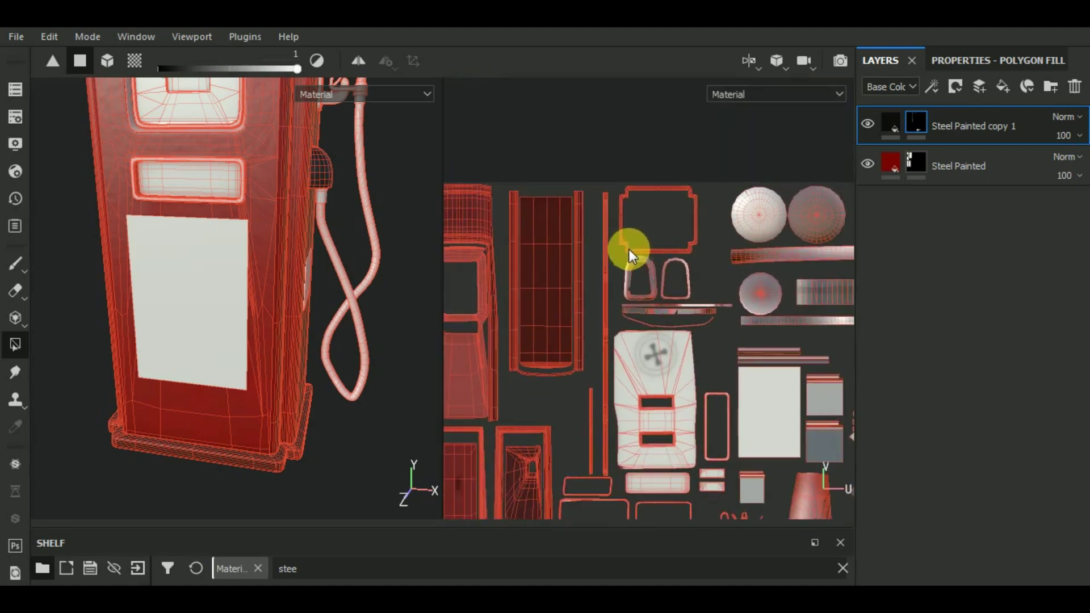
scroll(374, 280, up, 1)
scroll(360, 358, up, 2)
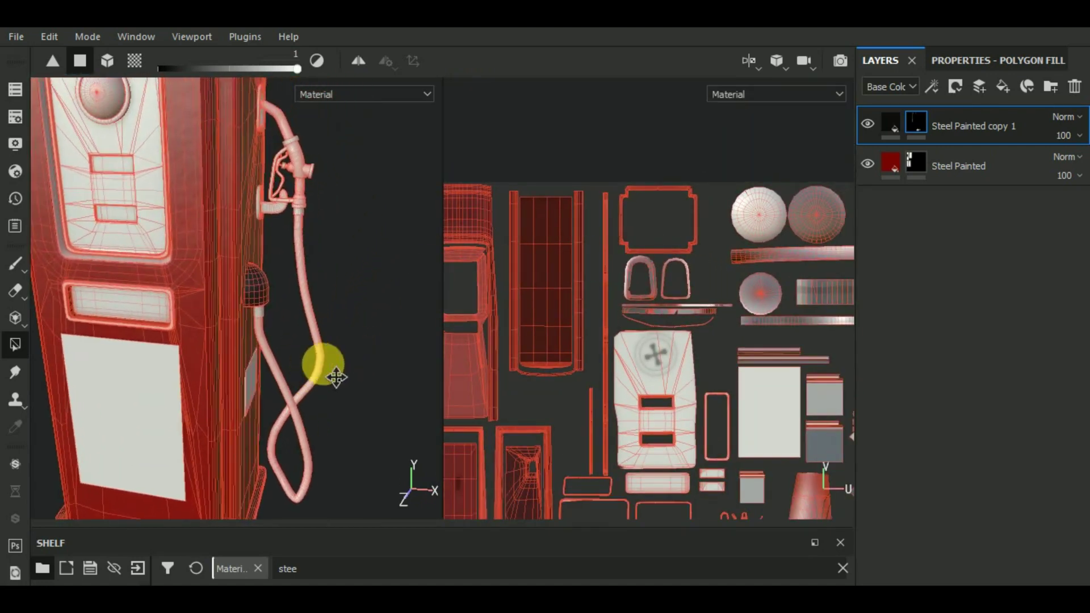
scroll(268, 214, up, 2)
middle_drag(657, 365, 632, 170)
middle_drag(658, 384, 715, 292)
scroll(616, 336, up, 2)
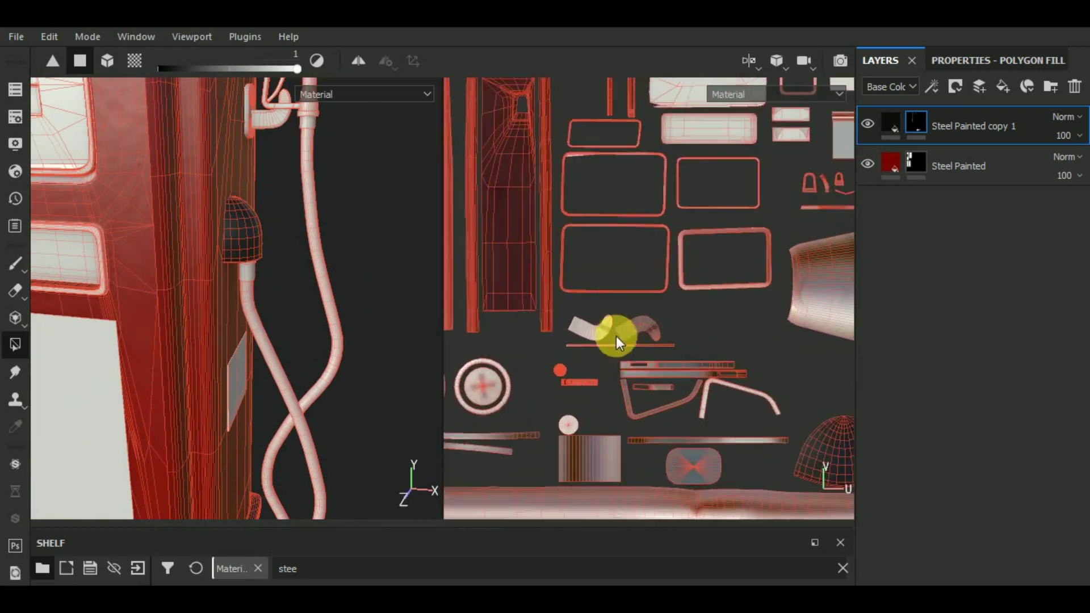
scroll(600, 315, up, 2)
scroll(551, 307, up, 2)
drag(540, 304, 754, 380)
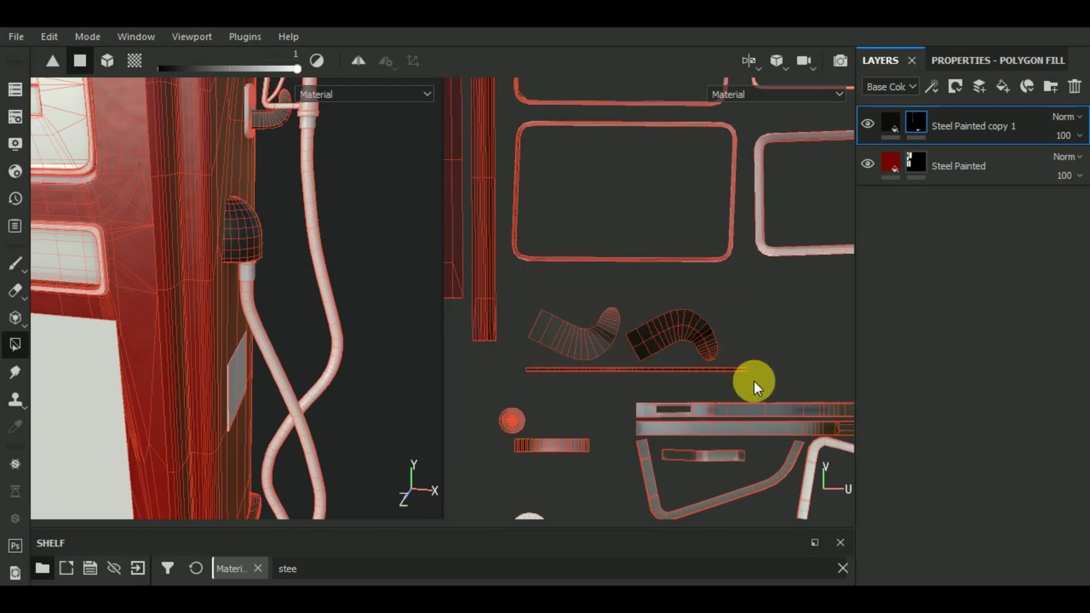
Erase the hose fitting's flange polygons from the mask.
mouse_move(312, 165)
alt+mouse_down()
mouse_move(287, 255)
mouse_move(214, 292)
alt+mouse_up()
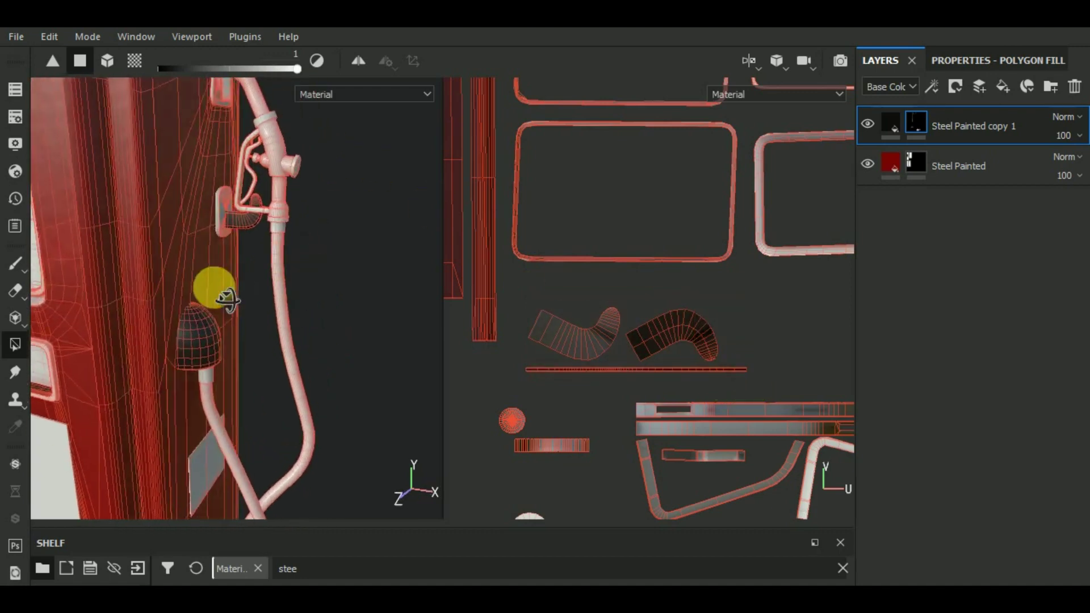
scroll(227, 214, up, 5)
scroll(554, 297, up, 2)
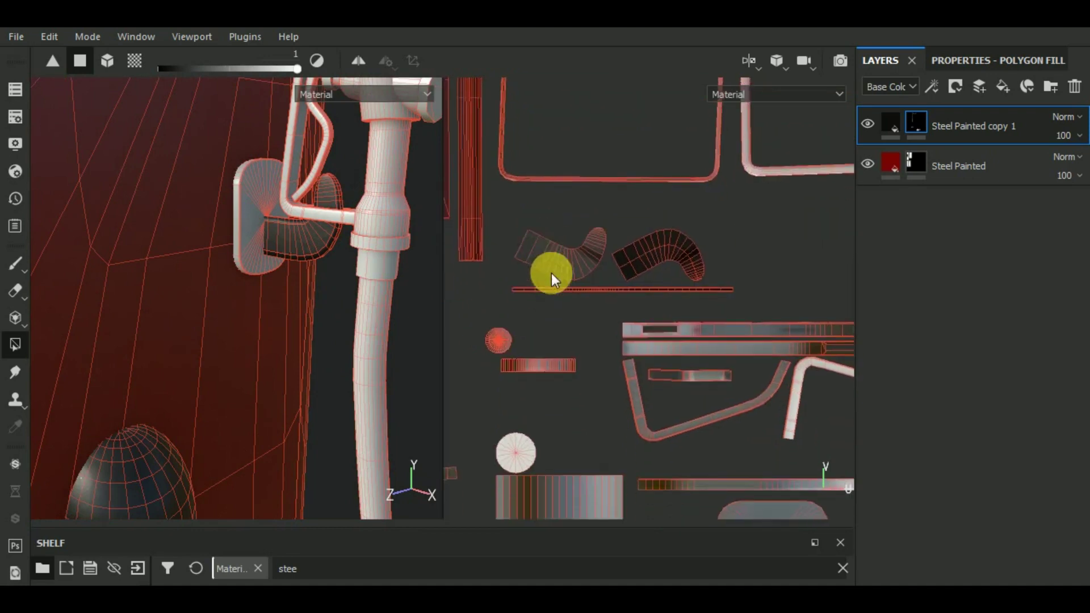
scroll(552, 278, up, 2)
scroll(553, 281, down, 2)
scroll(560, 272, down, 2)
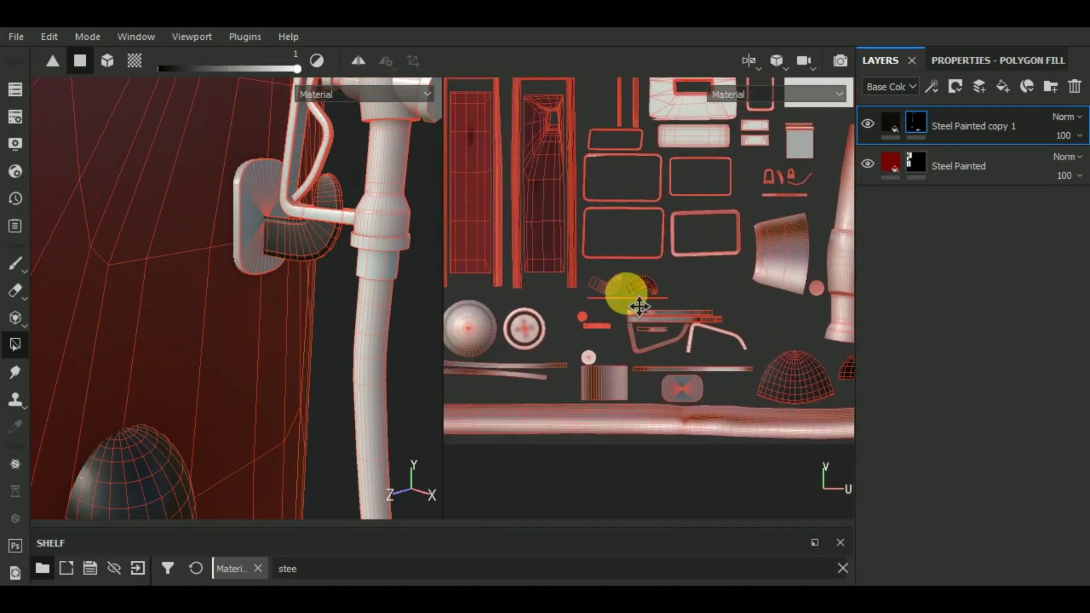
click(256, 213)
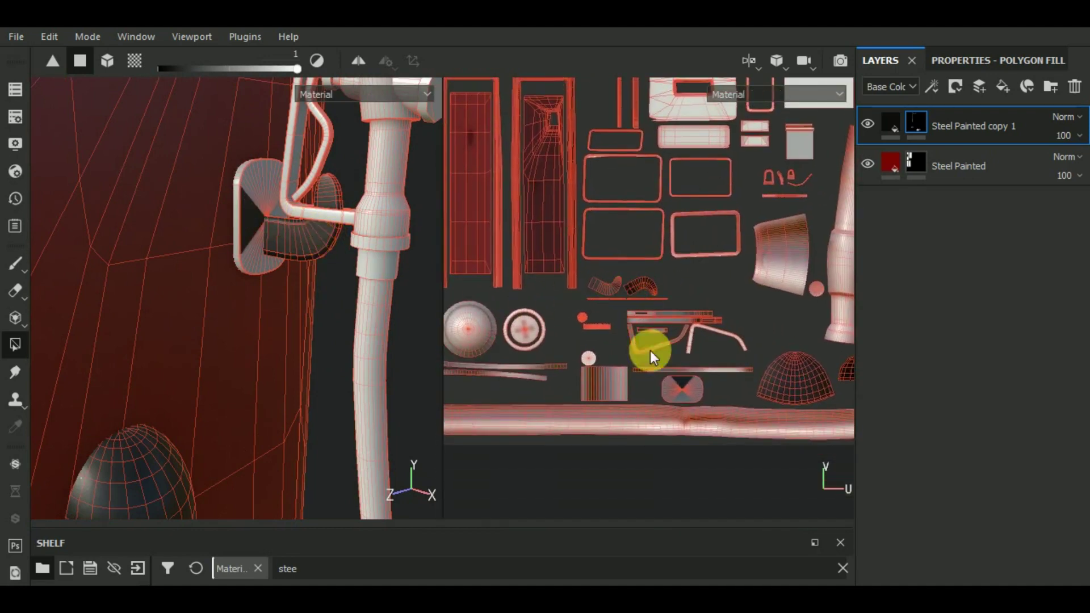
Remove the long strip and octagon from the mask and return to the 3D-only view.
middle_drag(652, 348, 659, 295)
scroll(658, 295, up, 3)
scroll(644, 288, up, 1)
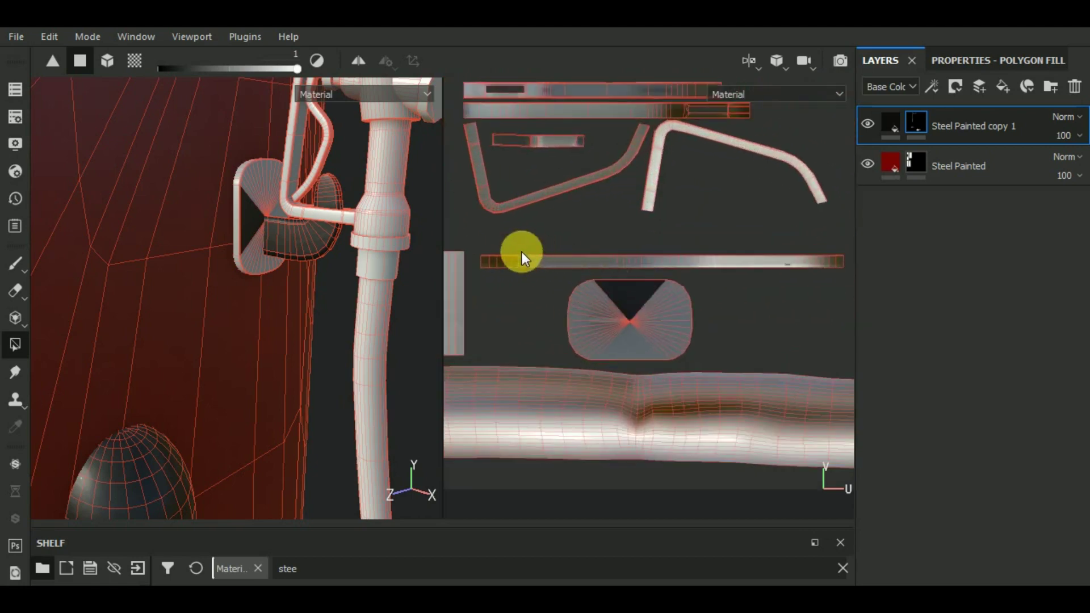
mouse_move(490, 248)
mouse_down()
mouse_move(621, 315)
mouse_move(727, 349)
mouse_move(766, 309)
mouse_up()
drag(803, 241, 846, 290)
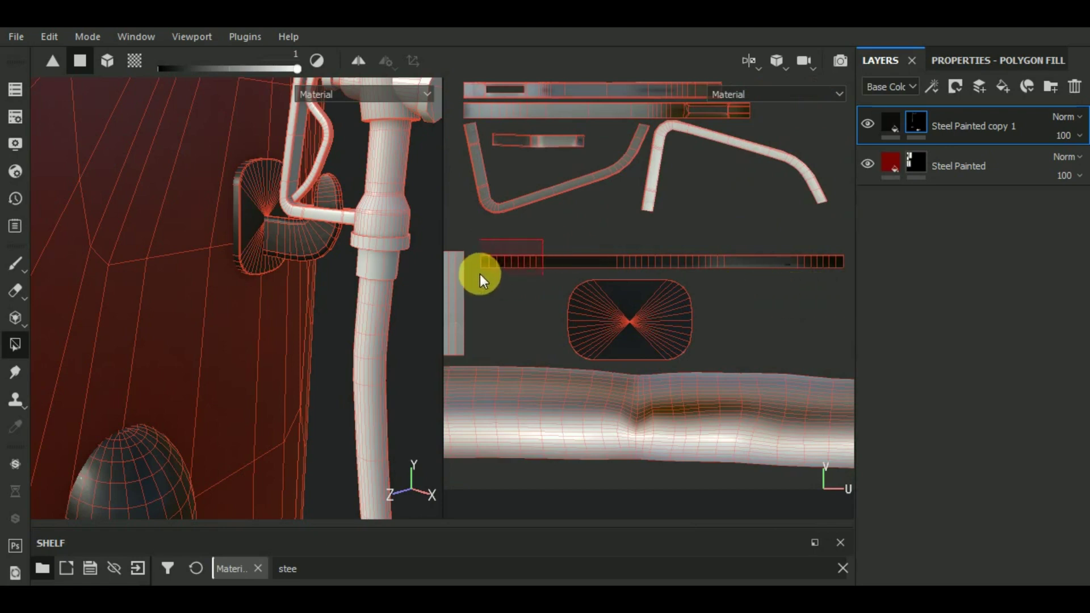
scroll(537, 287, down, 3)
scroll(537, 287, down, 2)
scroll(553, 284, down, 1)
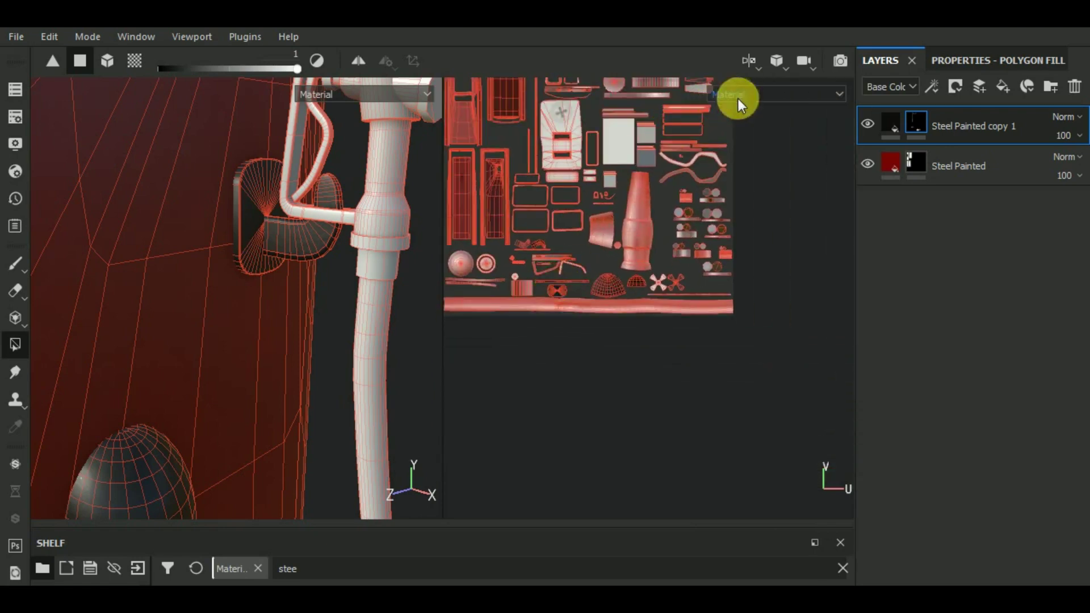
click(749, 62)
click(757, 105)
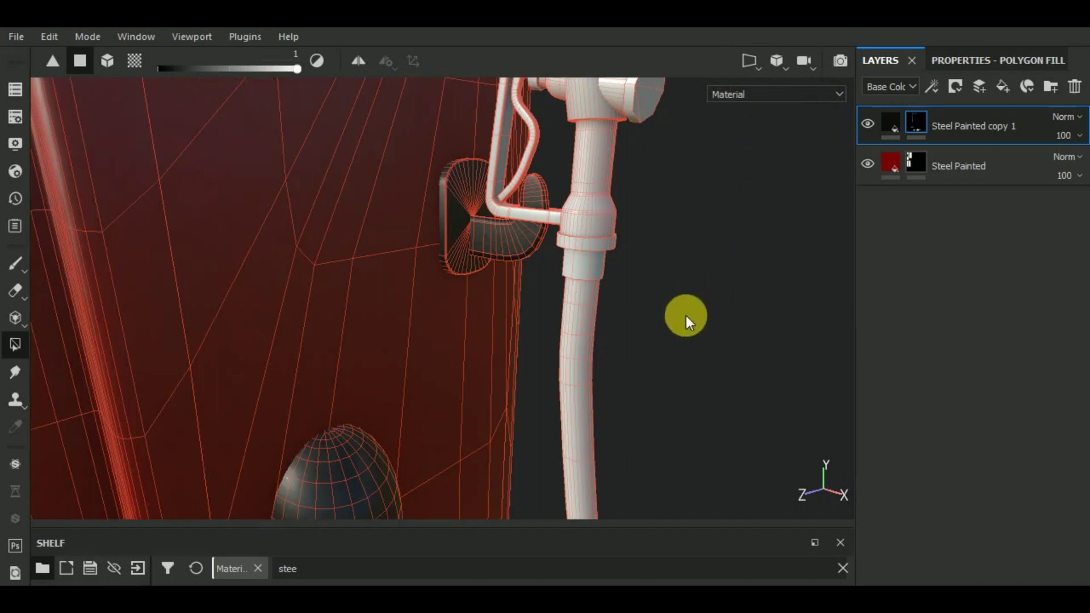
Switch to brush painting, frame the full pump, and select the Steel Painted layer's mask.
key(f)
click(15, 264)
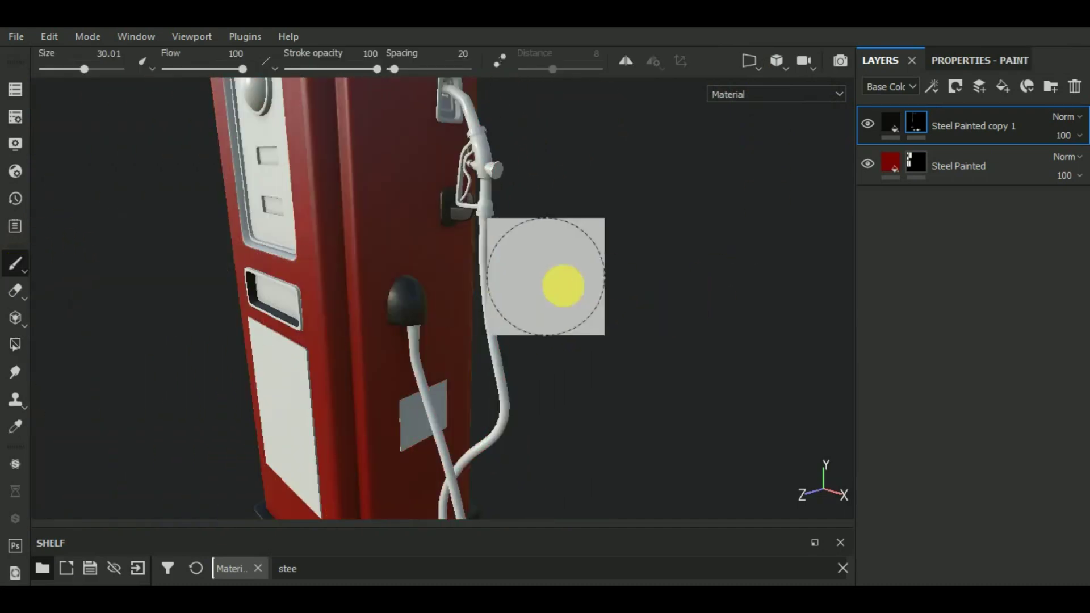
scroll(574, 273, down, 5)
mouse_move(618, 343)
alt+mouse_down()
mouse_move(862, 347)
mouse_move(628, 356)
alt+mouse_up()
mouse_move(604, 302)
alt+mouse_down()
mouse_move(684, 356)
mouse_move(601, 348)
mouse_move(738, 372)
mouse_move(774, 363)
alt+mouse_up()
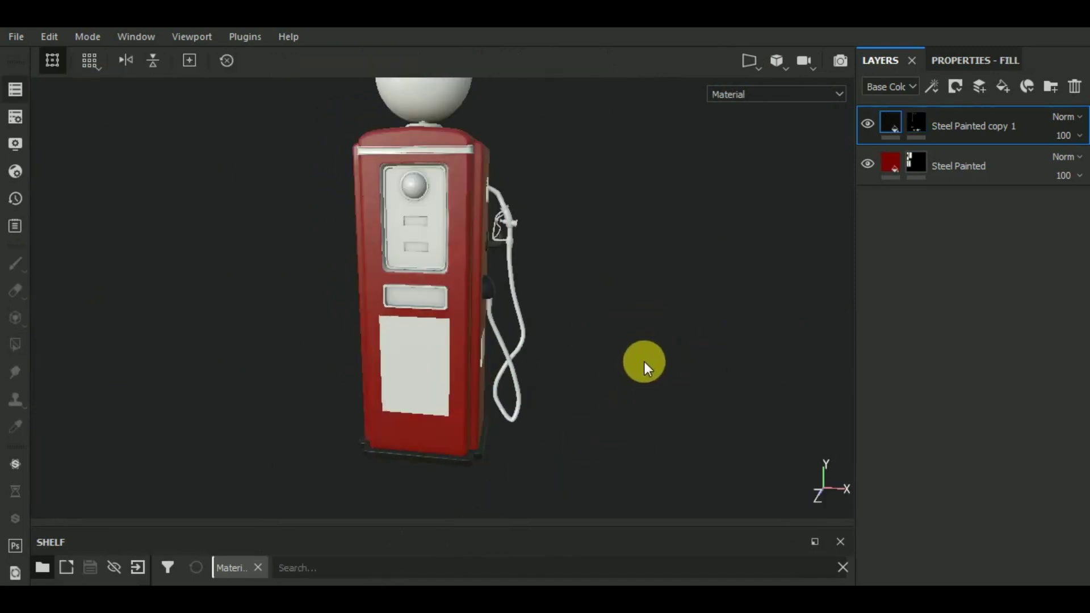
mouse_move(640, 360)
alt+middle_down()
mouse_move(642, 431)
mouse_move(674, 426)
alt+middle_up()
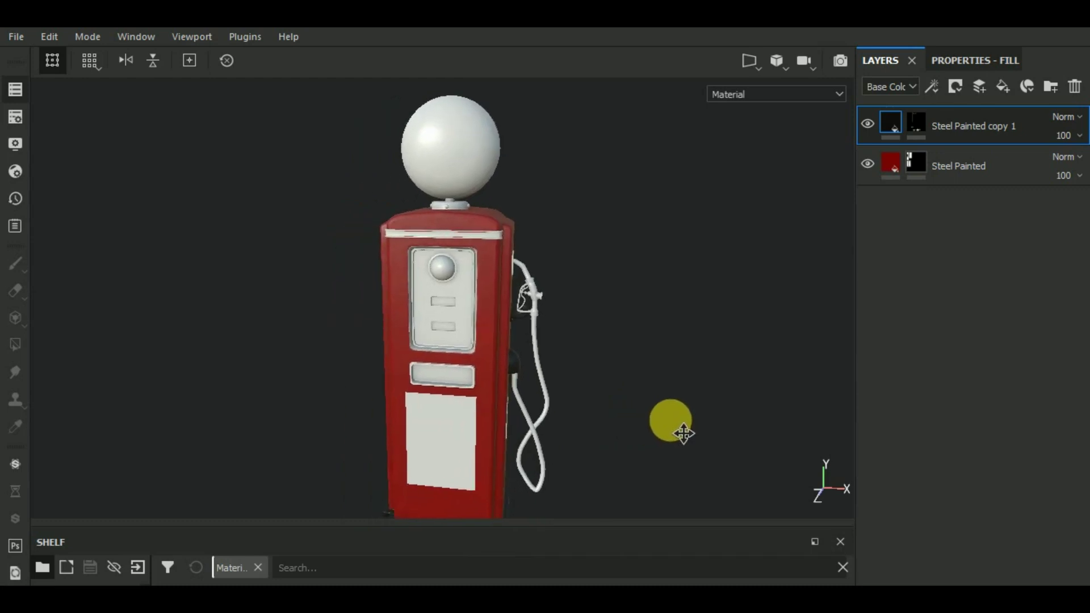
click(920, 166)
Mesh-fill the top globe into the Steel Painted mask at value 1, turning it red.
mouse_move(623, 267)
alt+mouse_down()
mouse_move(744, 290)
mouse_move(749, 279)
alt+mouse_up()
click(15, 345)
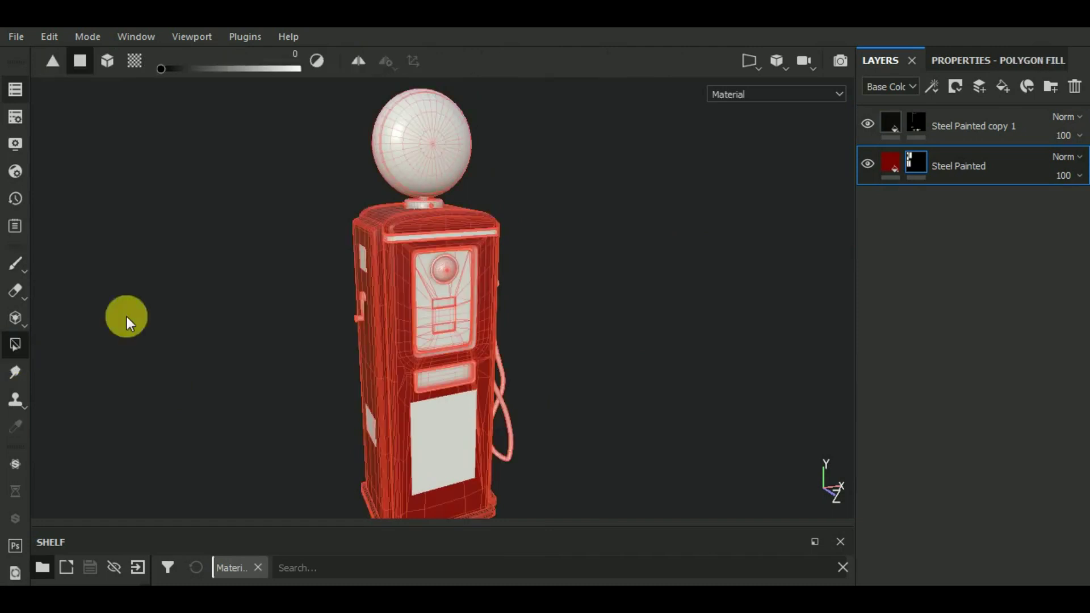
mouse_move(621, 300)
alt+mouse_down()
mouse_move(584, 348)
mouse_move(577, 336)
alt+mouse_up()
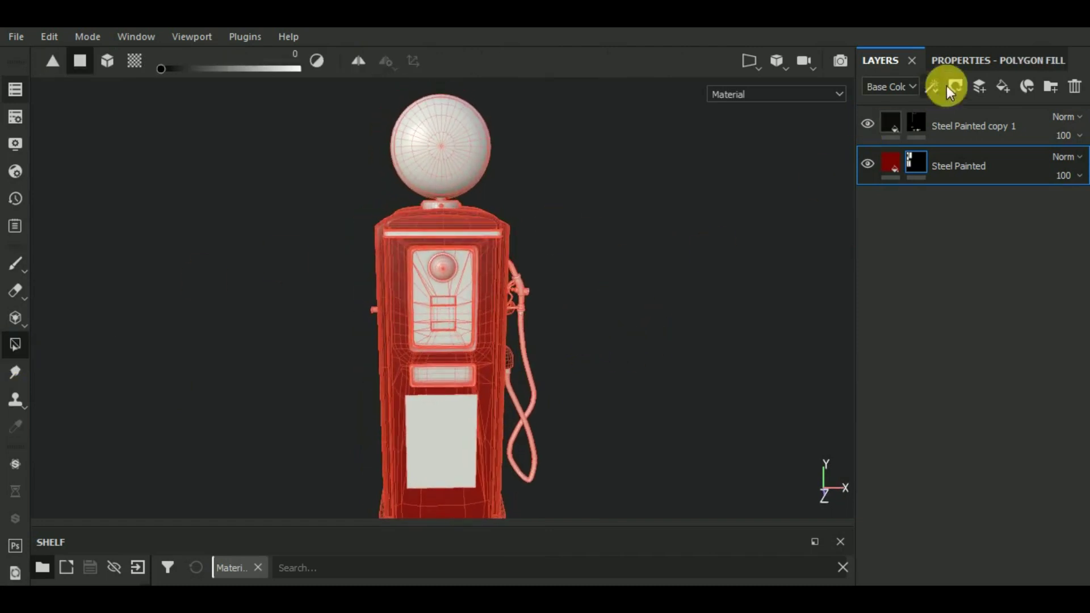
click(992, 62)
click(978, 89)
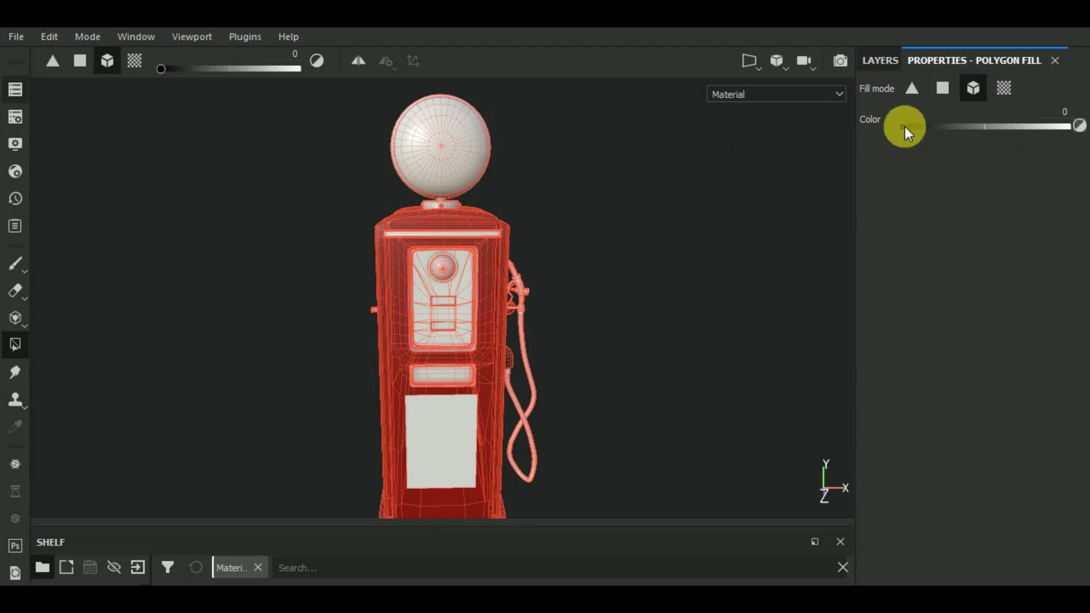
drag(904, 127, 1068, 127)
click(433, 132)
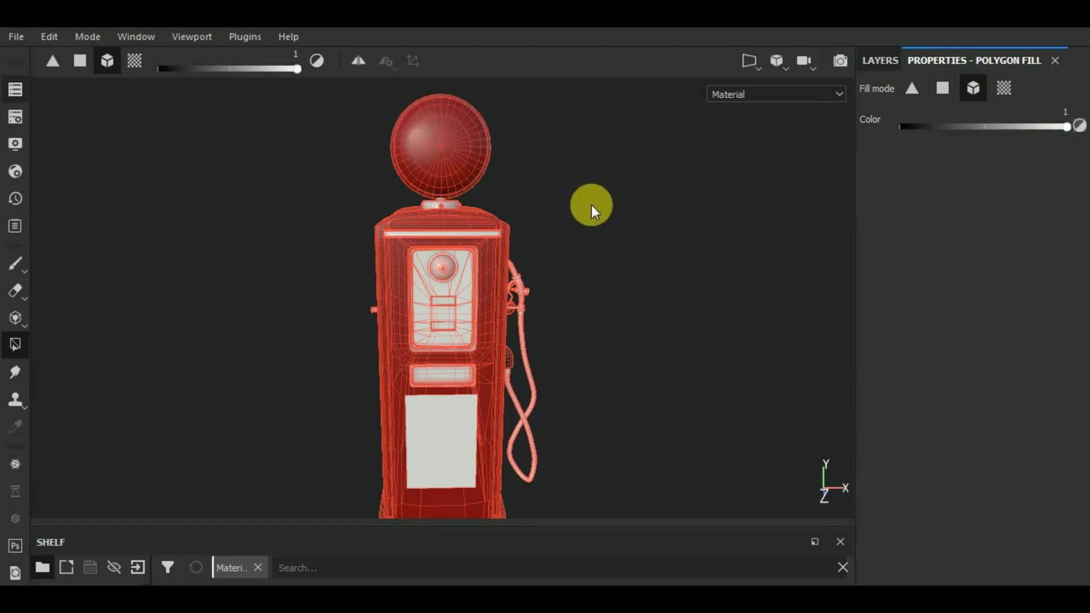
click(875, 63)
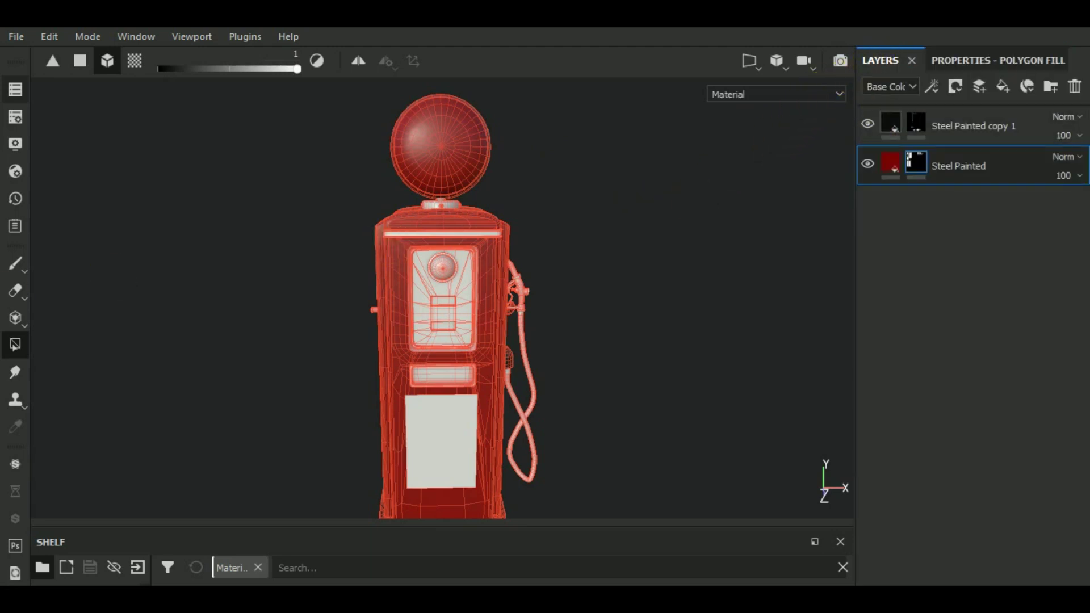
click(19, 263)
Show the Steel Painted fill settings and raise the shelf divider to reveal material thumbnails.
alt+drag(677, 317, 779, 352)
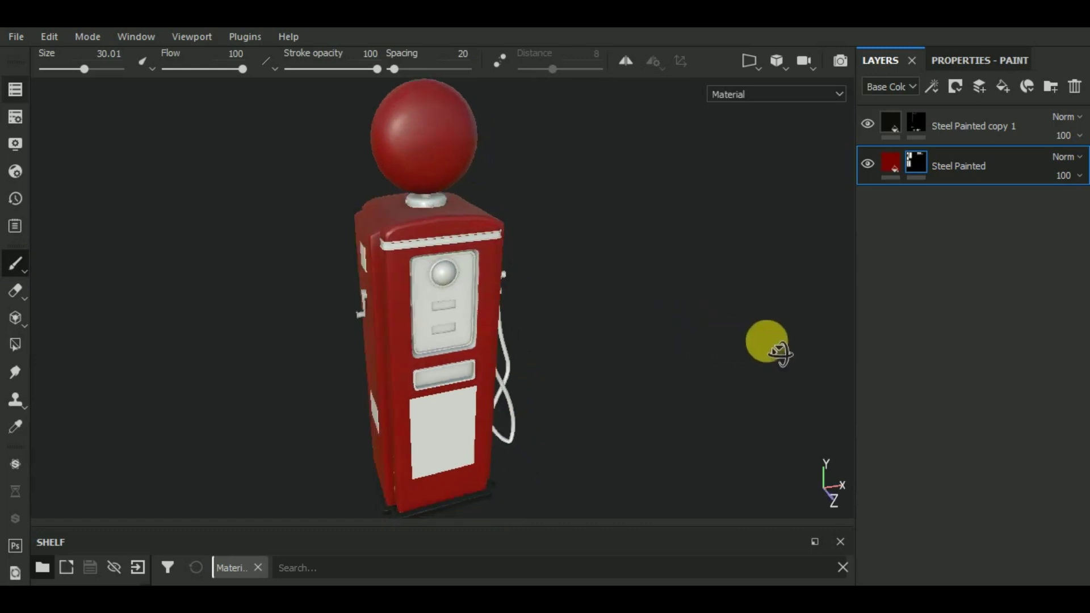
click(886, 165)
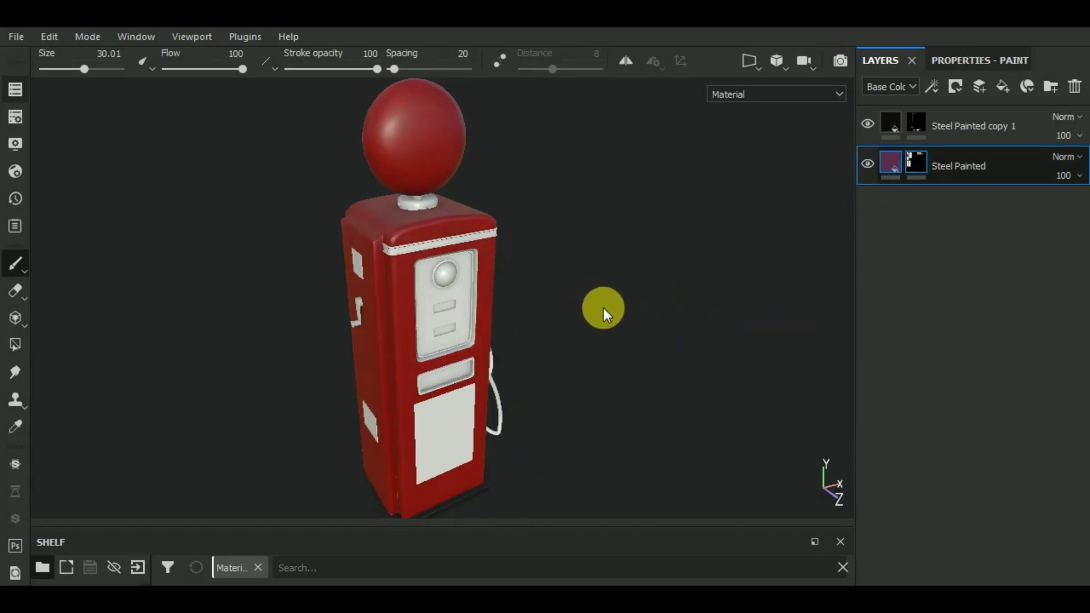
click(892, 164)
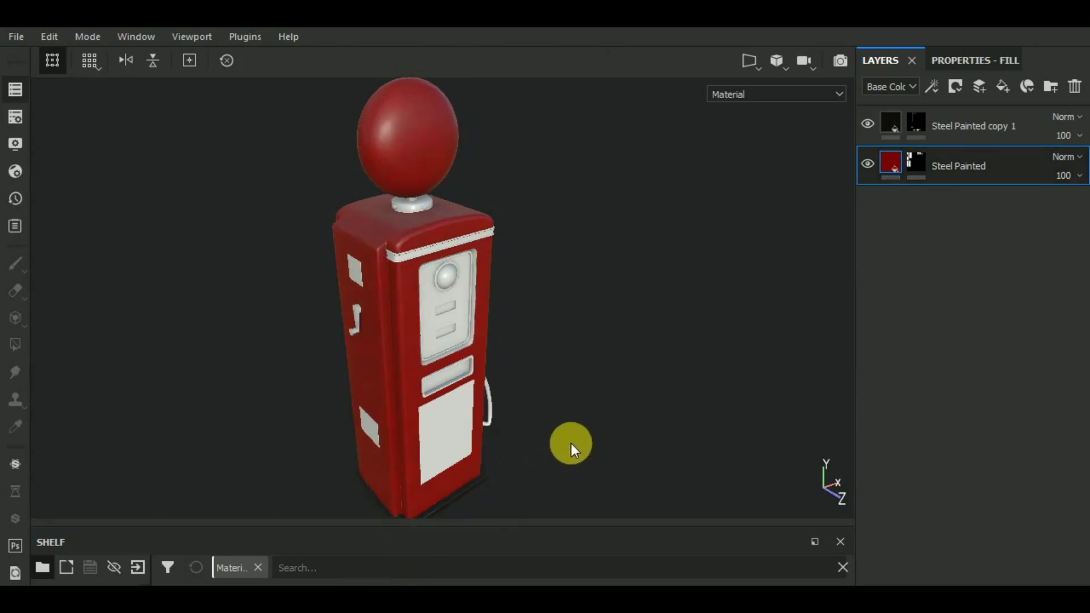
middle_drag(569, 443, 575, 420)
mouse_move(575, 420)
alt+mouse_down()
mouse_move(331, 414)
mouse_move(519, 394)
alt+mouse_up()
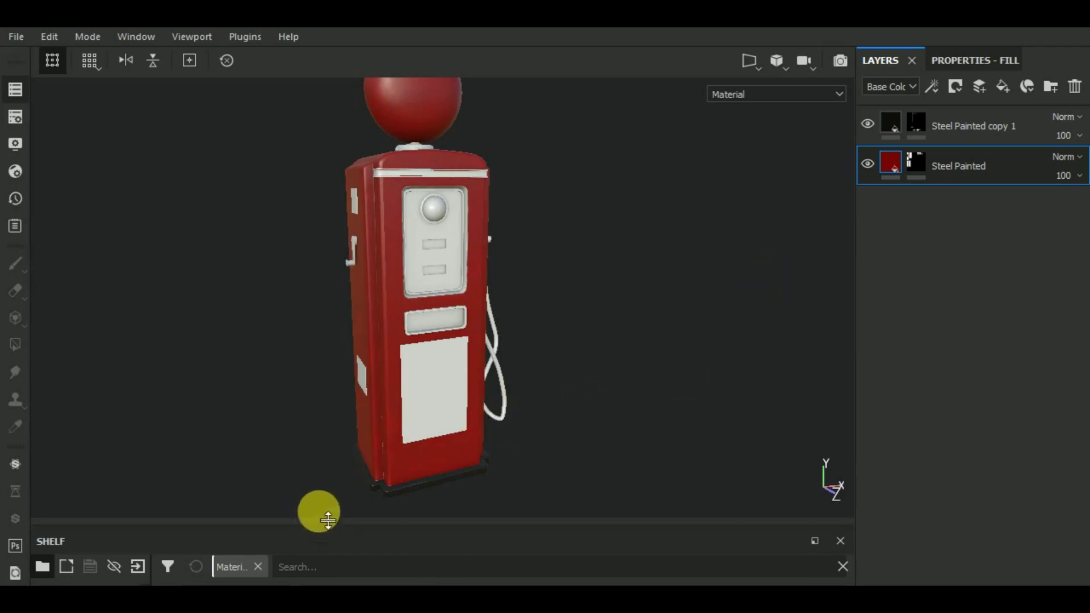
drag(318, 522, 324, 420)
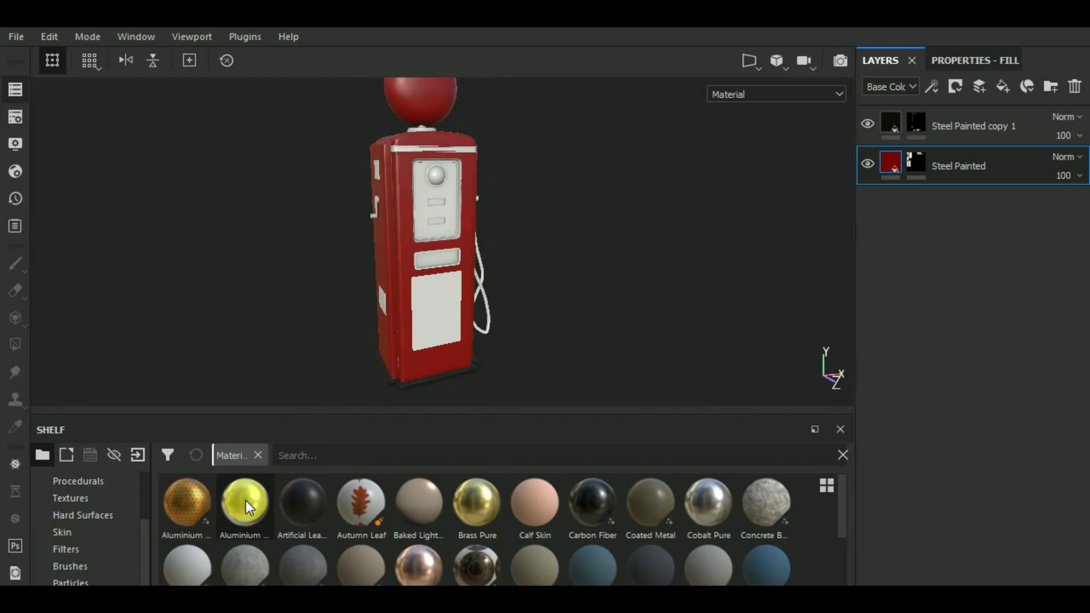
mouse_move(707, 503)
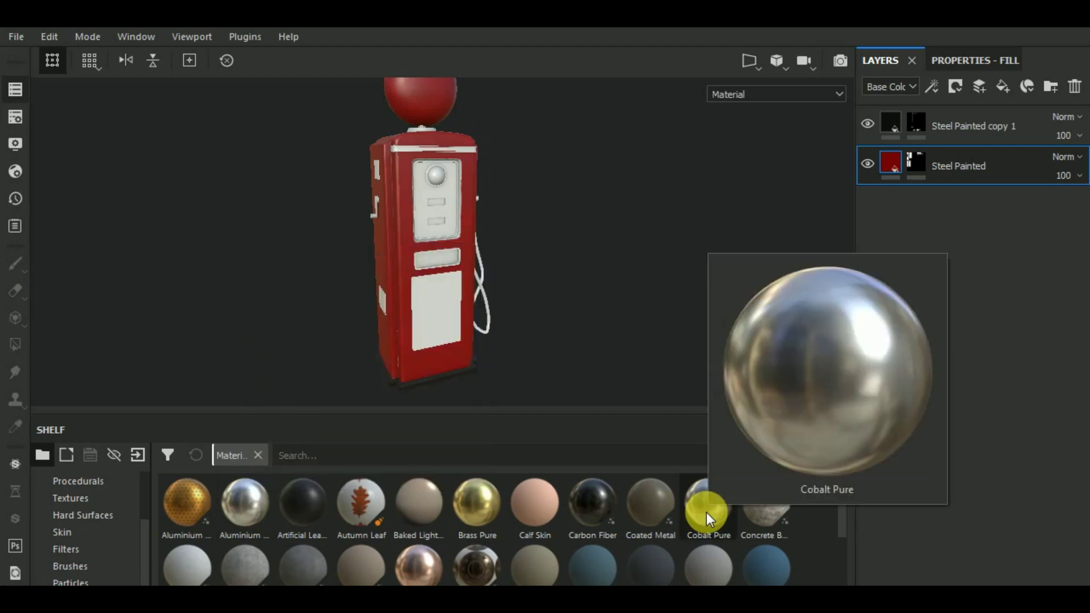
Add Cobalt Pure as a fill layer below Steel Painted with a black mask.
drag(707, 512, 993, 282)
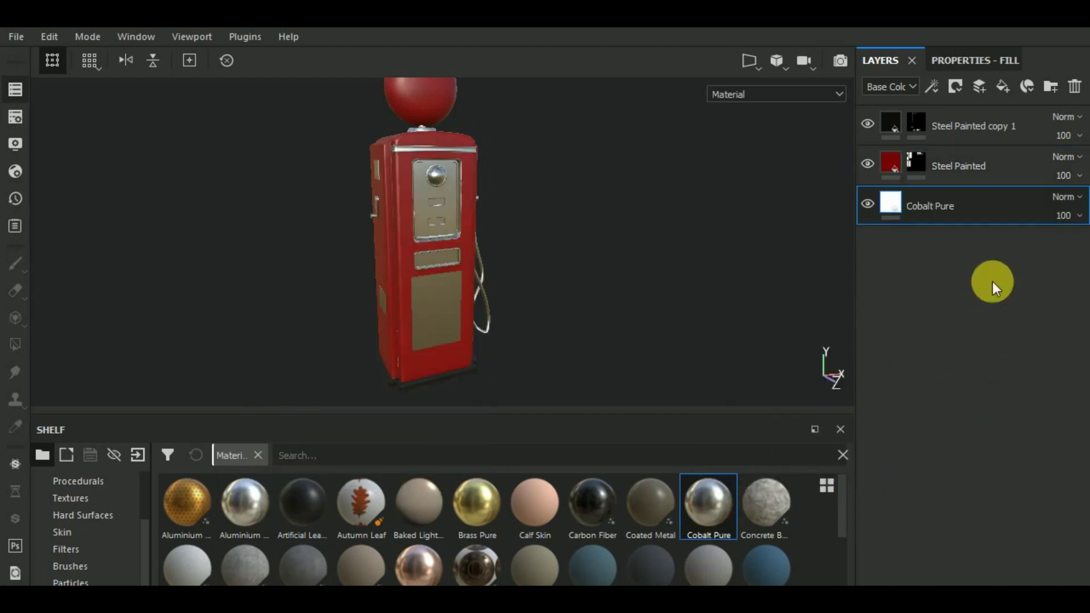
mouse_move(665, 297)
alt+mouse_down()
mouse_move(411, 318)
mouse_move(774, 307)
mouse_move(689, 319)
mouse_move(574, 309)
mouse_move(608, 292)
mouse_move(613, 309)
mouse_move(568, 275)
alt+mouse_up()
click(966, 95)
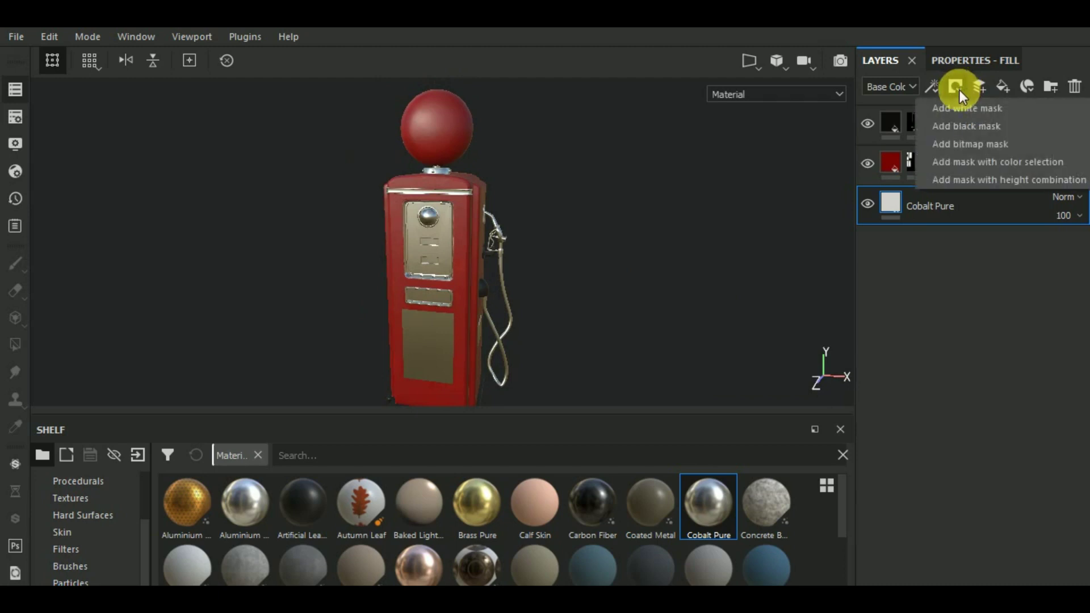
click(967, 126)
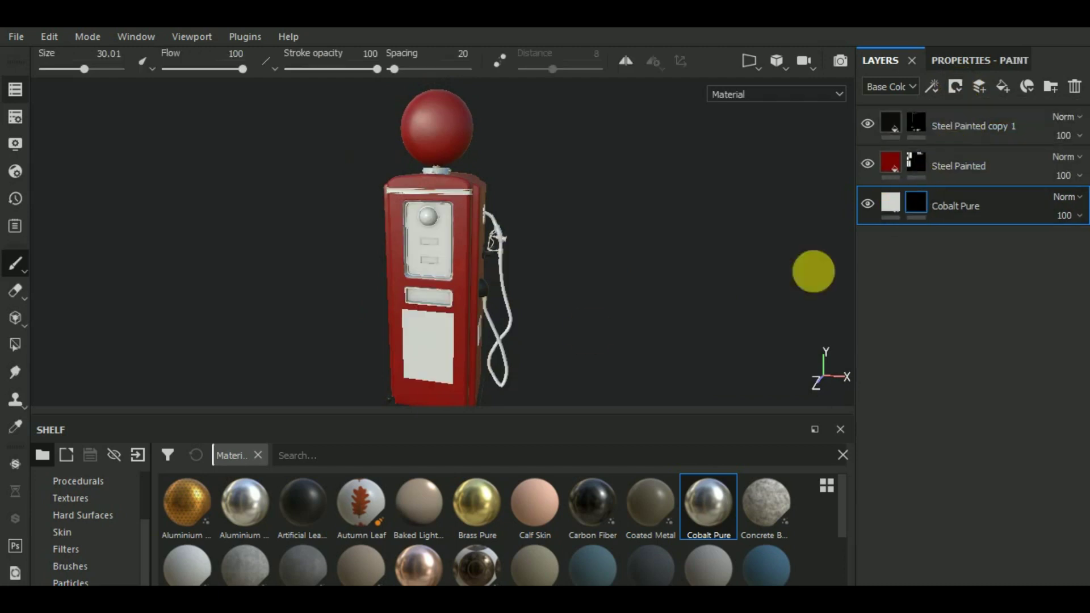
click(15, 344)
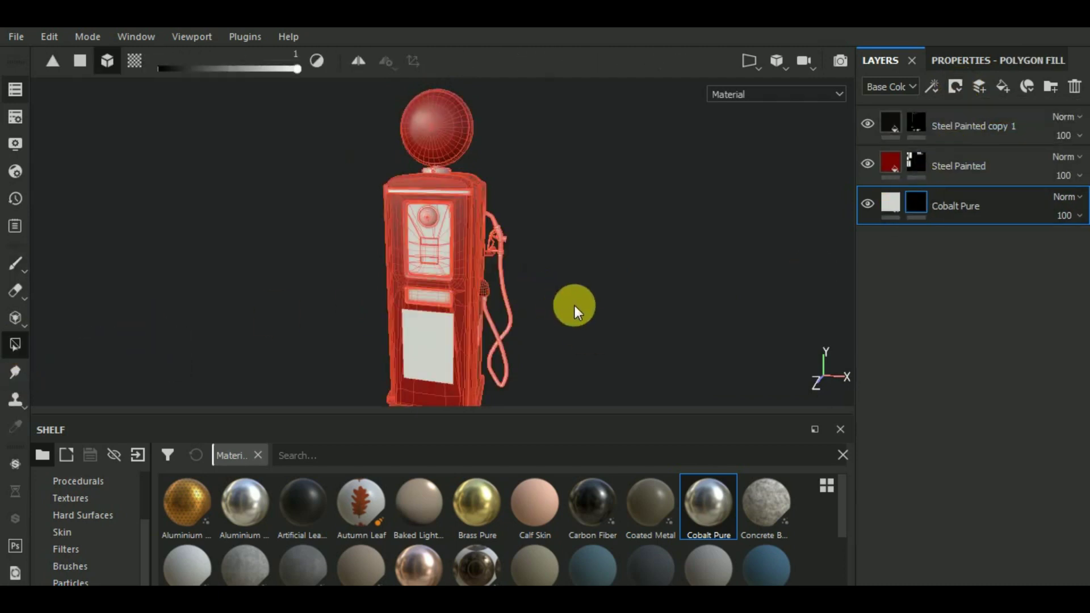
Reveal Cobalt Pure on the nozzle piece, valve arm, thin handle and lower nozzle ring.
mouse_move(591, 335)
alt+mouse_down()
mouse_move(565, 361)
mouse_move(587, 294)
alt+mouse_up()
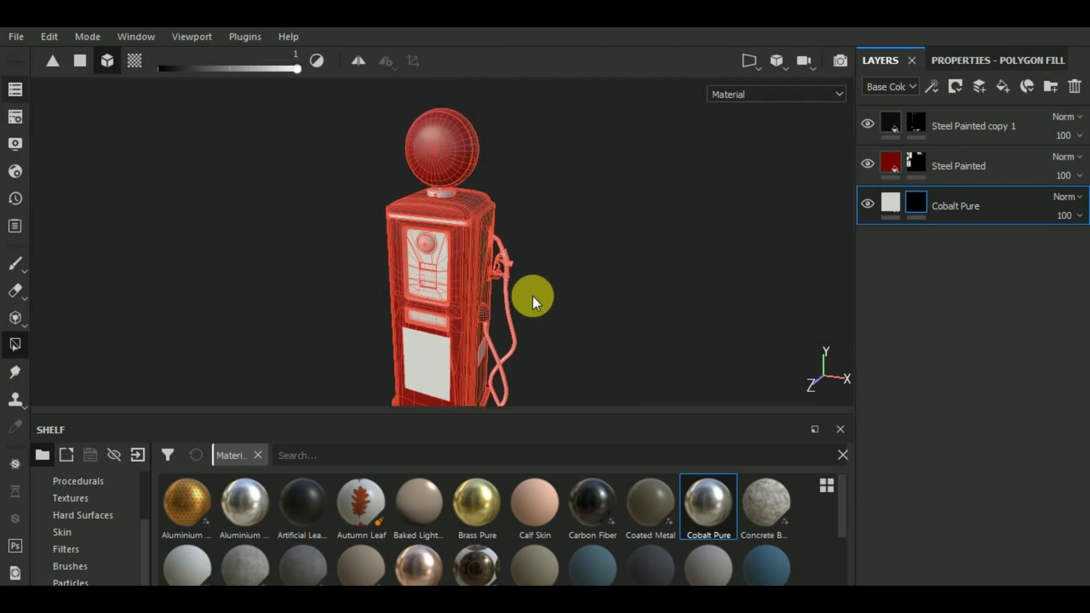
scroll(512, 261, up, 3)
scroll(508, 257, up, 4)
scroll(509, 255, up, 2)
click(989, 63)
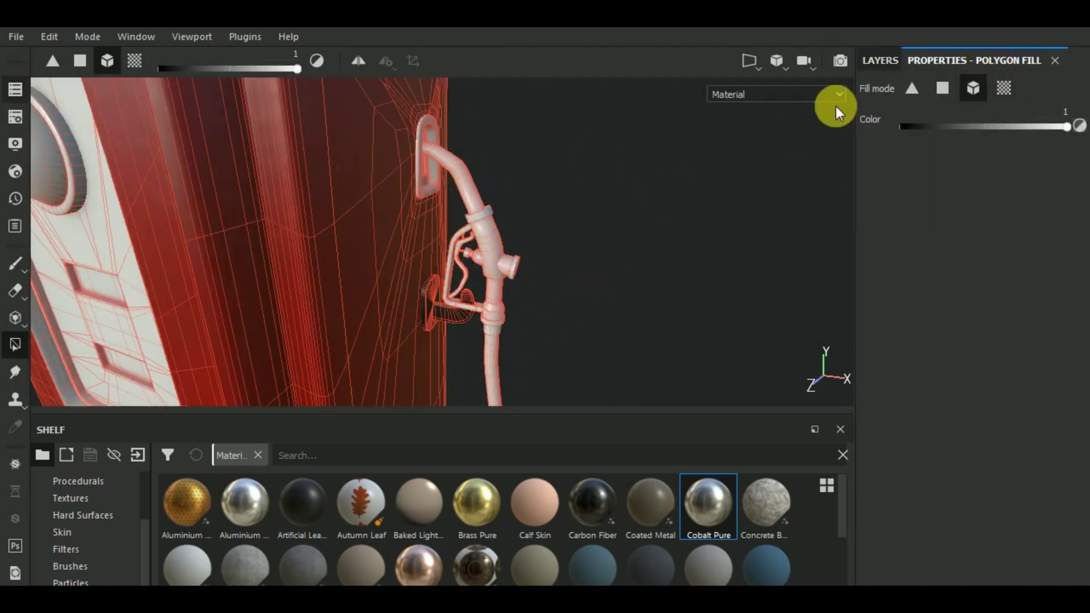
click(882, 60)
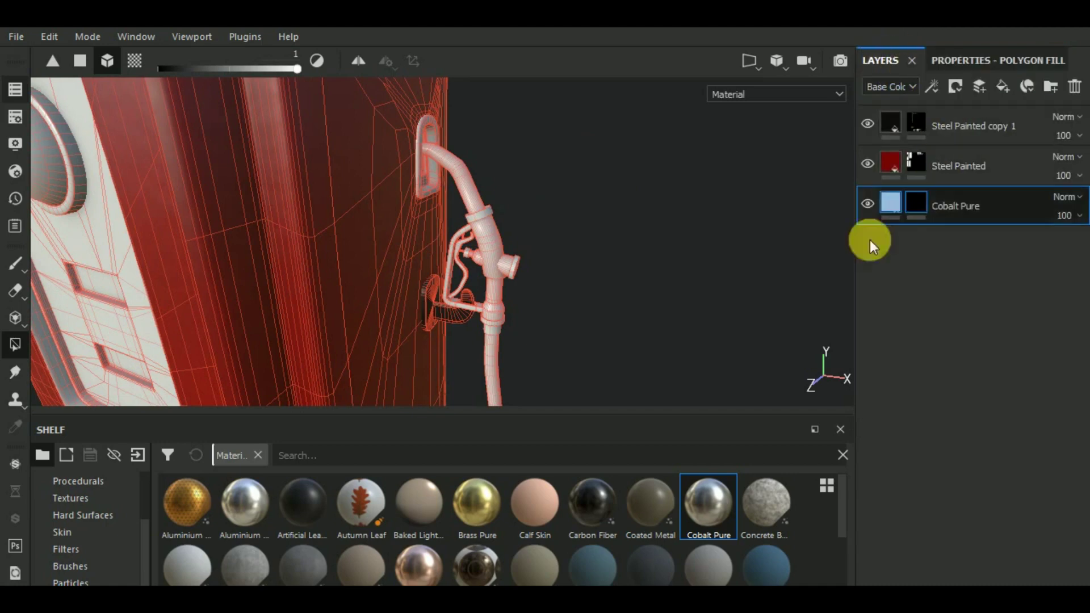
click(492, 222)
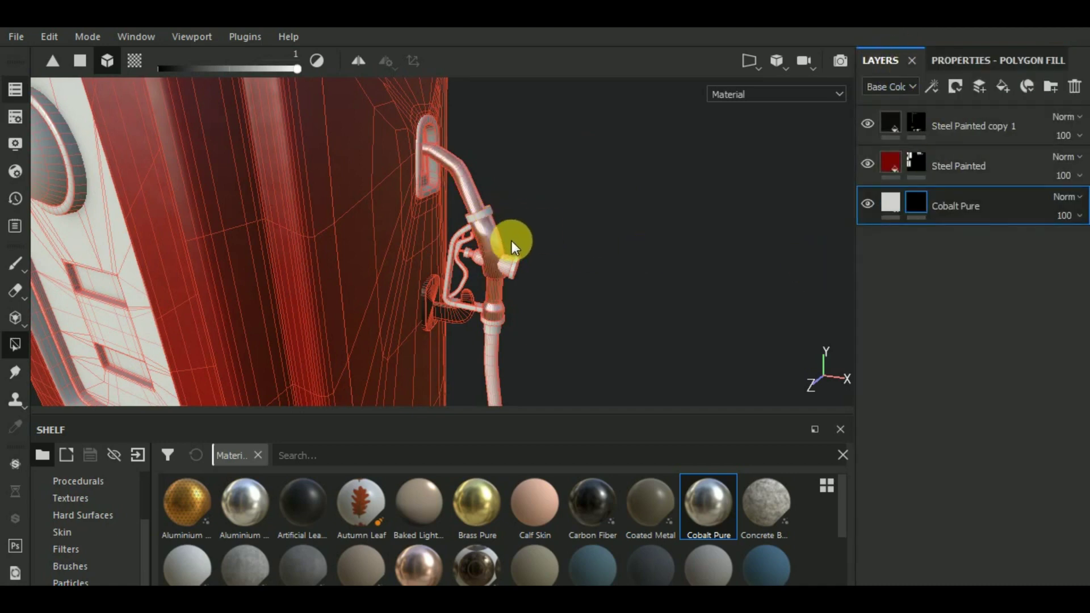
scroll(511, 239, up, 3)
scroll(488, 230, up, 2)
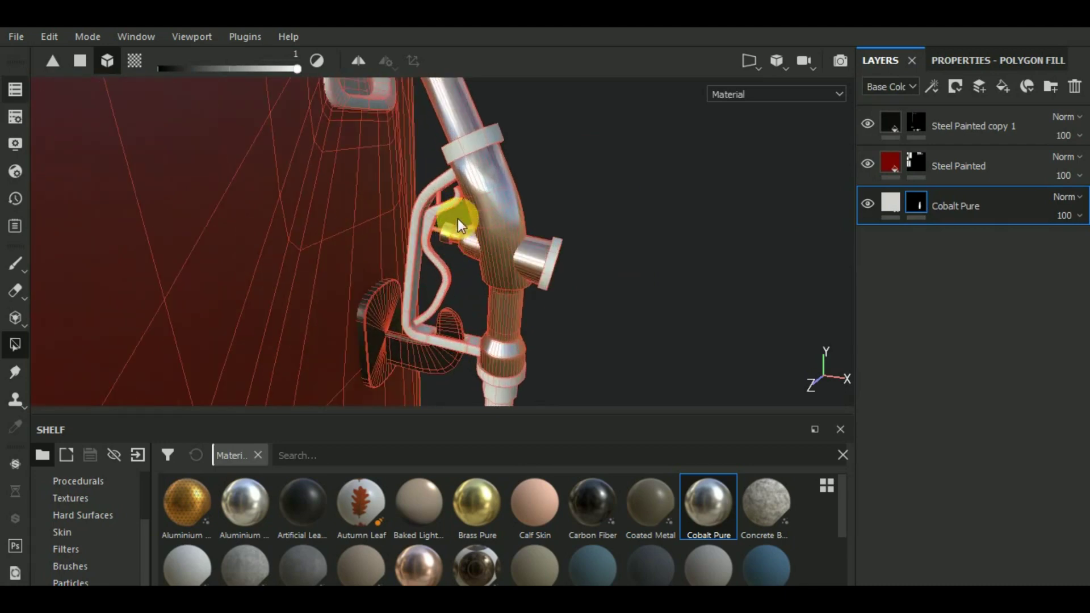
click(459, 200)
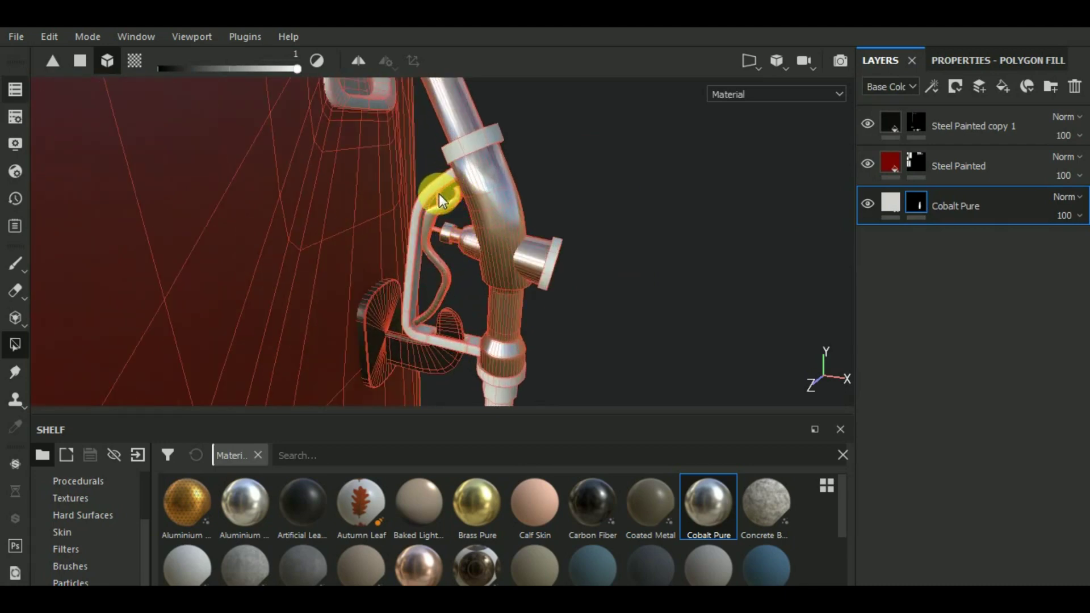
click(440, 185)
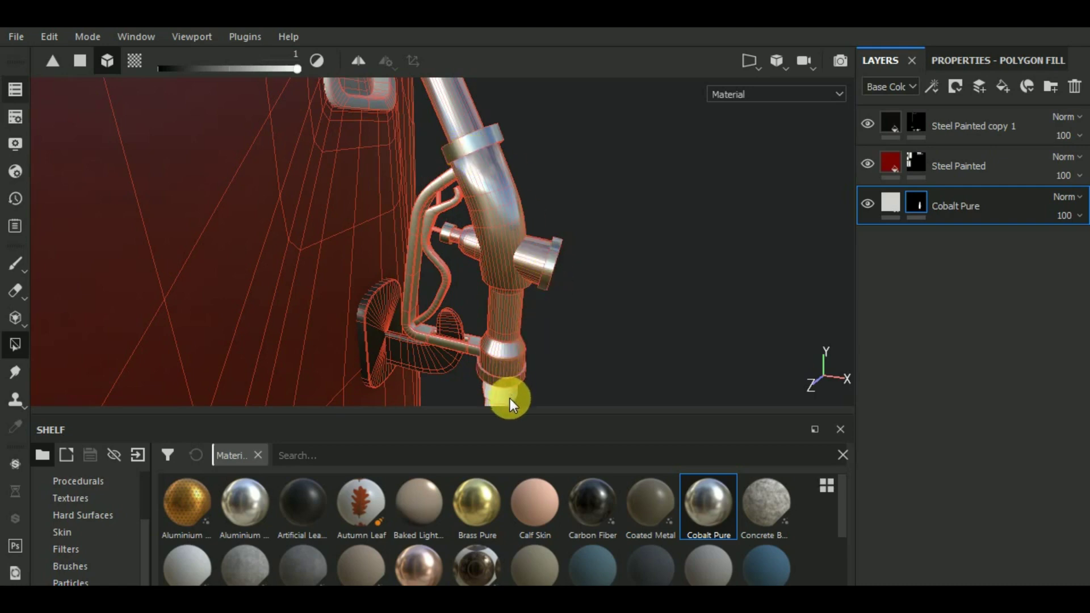
click(506, 383)
Make the hook ring and the small side plate Cobalt Pure chrome.
alt+drag(447, 267, 519, 210)
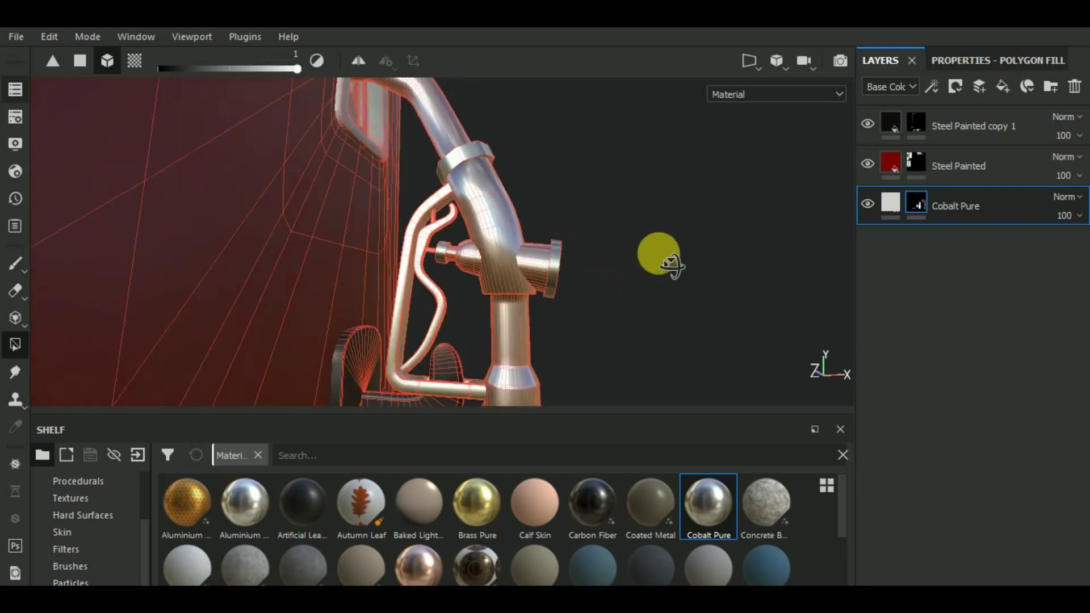
mouse_move(519, 210)
alt+middle_down()
mouse_move(623, 346)
mouse_move(550, 340)
alt+middle_up()
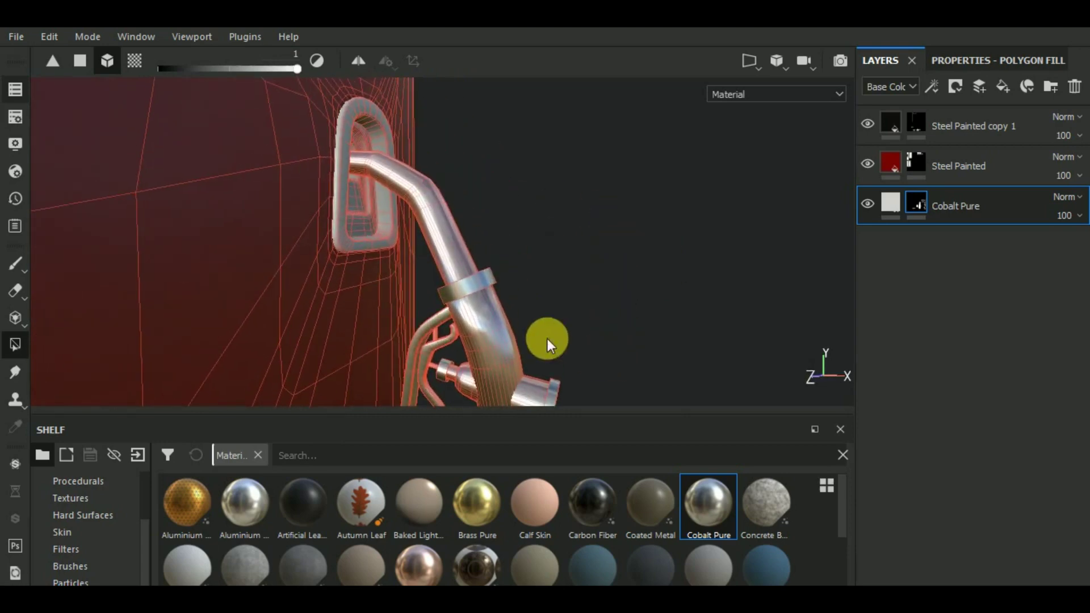
click(376, 242)
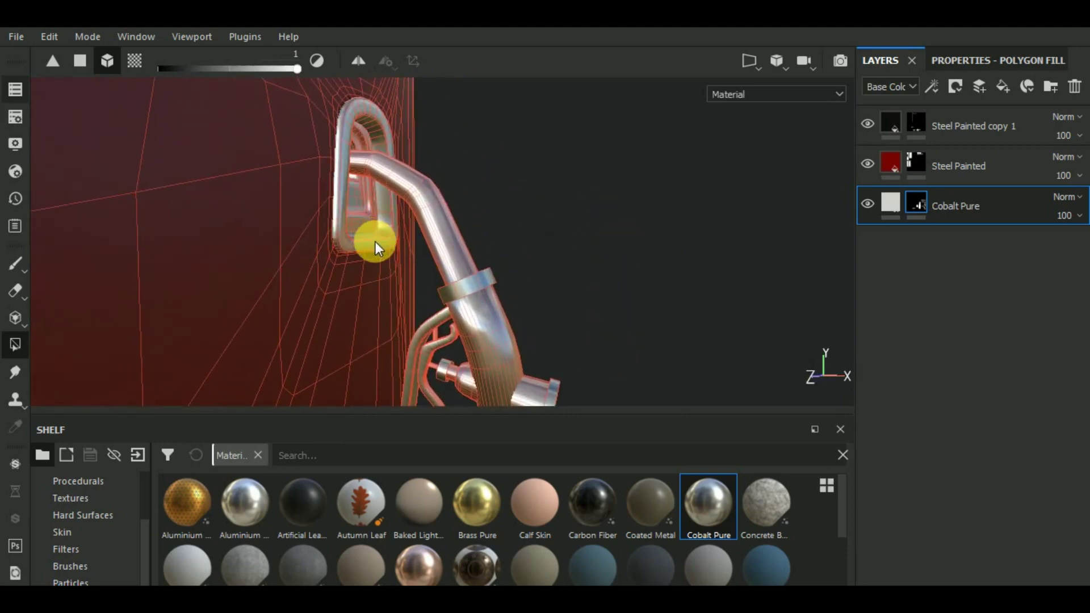
scroll(376, 242, down, 3)
scroll(391, 230, down, 3)
alt+middle_drag(509, 318, 565, 195)
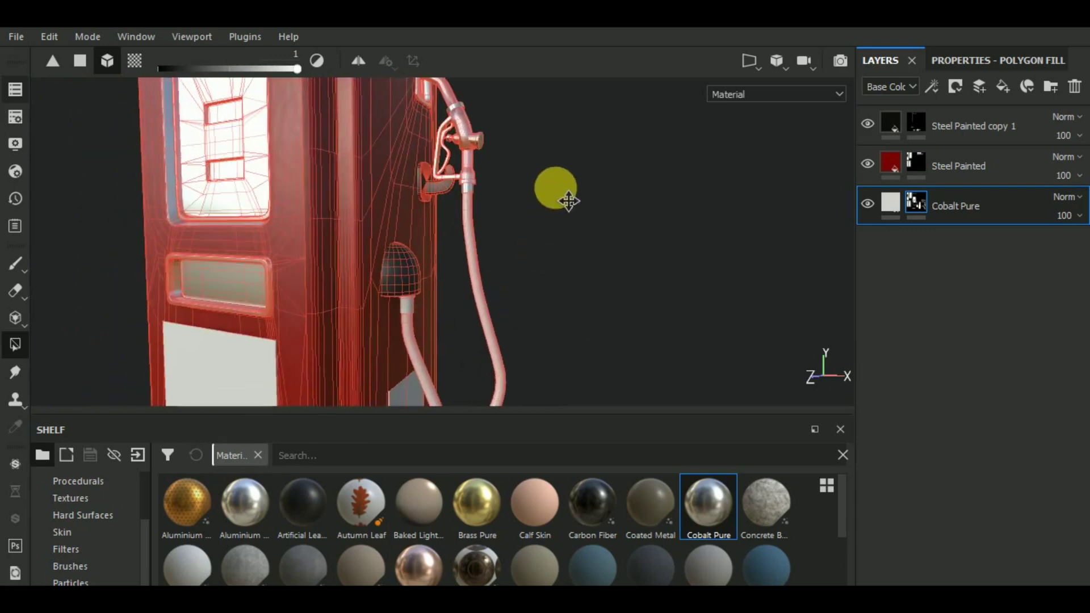
alt+middle_drag(546, 330, 592, 231)
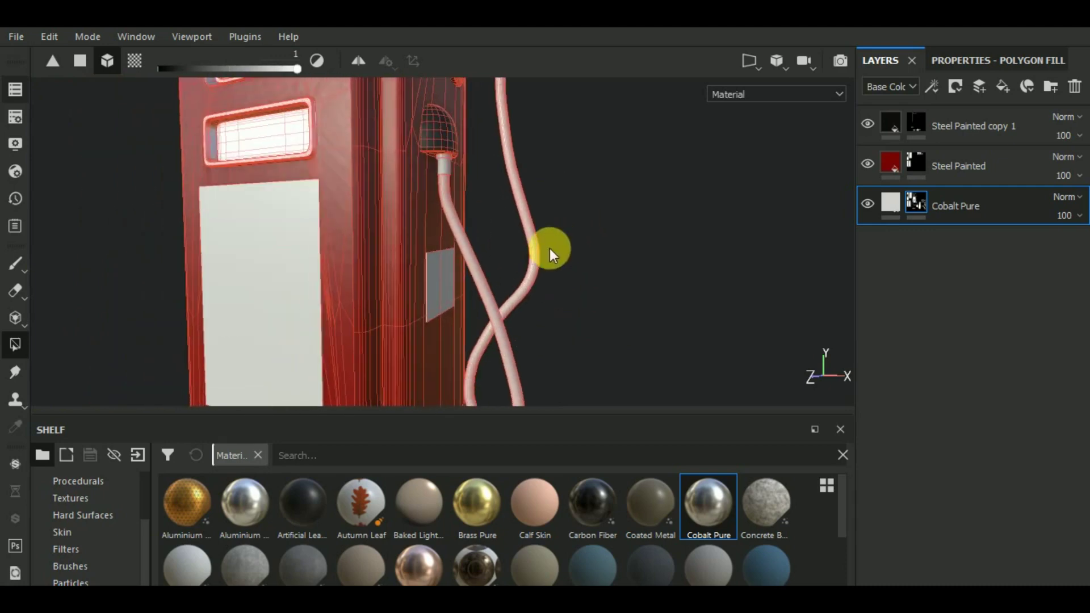
scroll(448, 155, up, 3)
scroll(449, 156, up, 2)
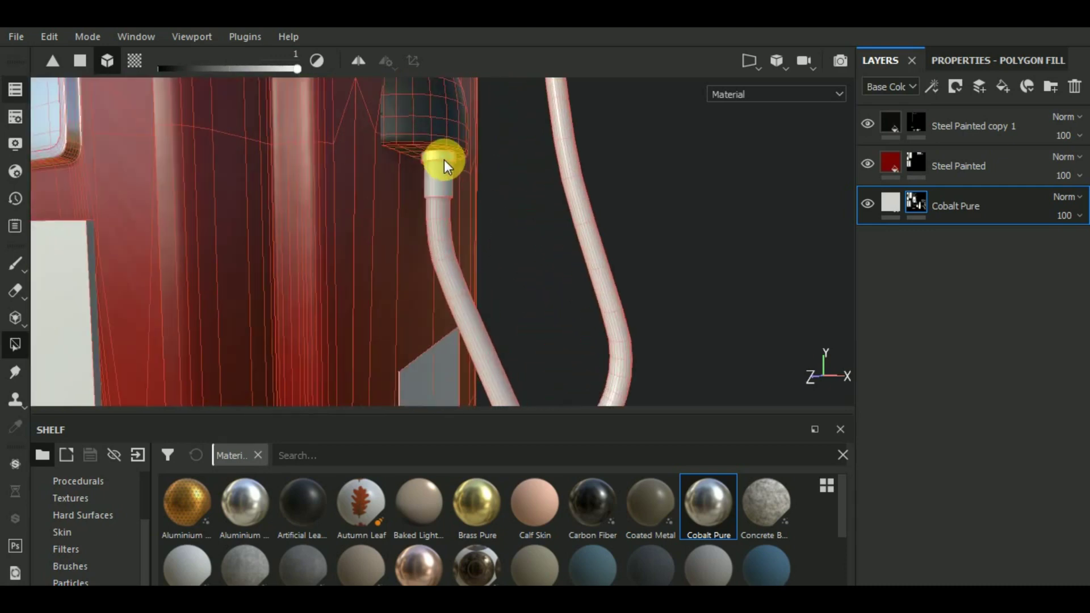
scroll(444, 175, down, 3)
scroll(444, 175, up, 2)
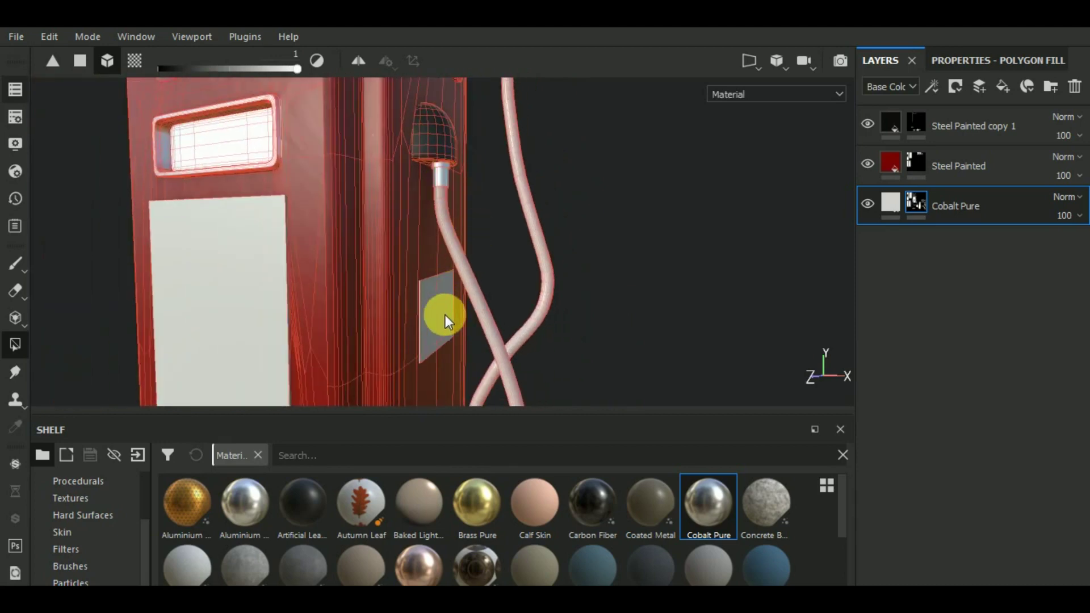
click(442, 318)
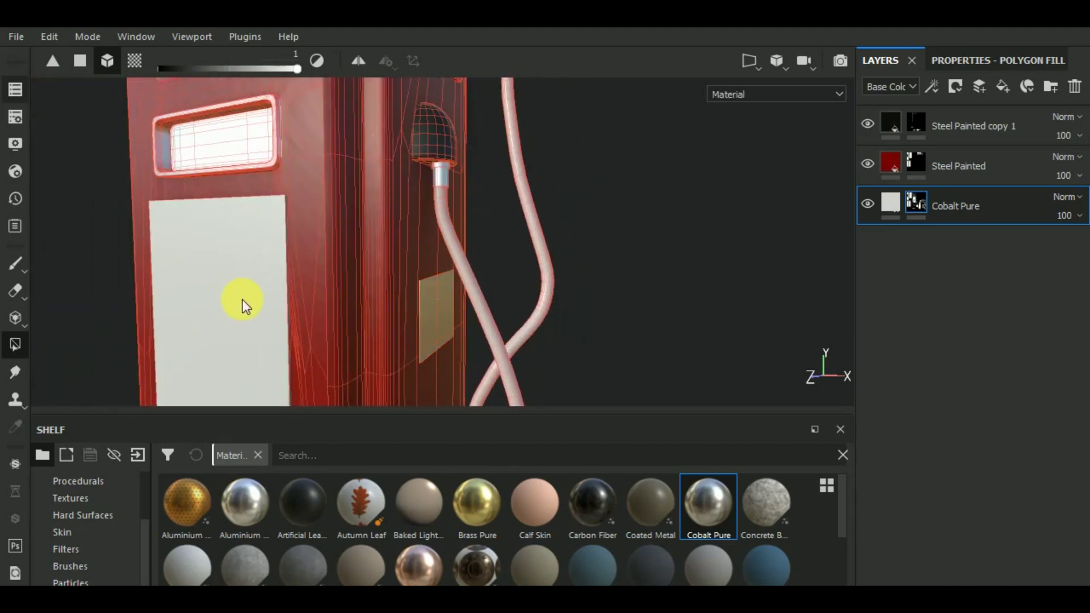
scroll(243, 305, down, 3)
mouse_move(243, 301)
alt+mouse_down()
mouse_move(605, 276)
mouse_move(460, 267)
mouse_move(555, 290)
mouse_move(488, 357)
mouse_move(468, 342)
alt+mouse_up()
Frame the hose nozzle closely and set Polygon Fill mode to individual polygons.
key(ctrl)
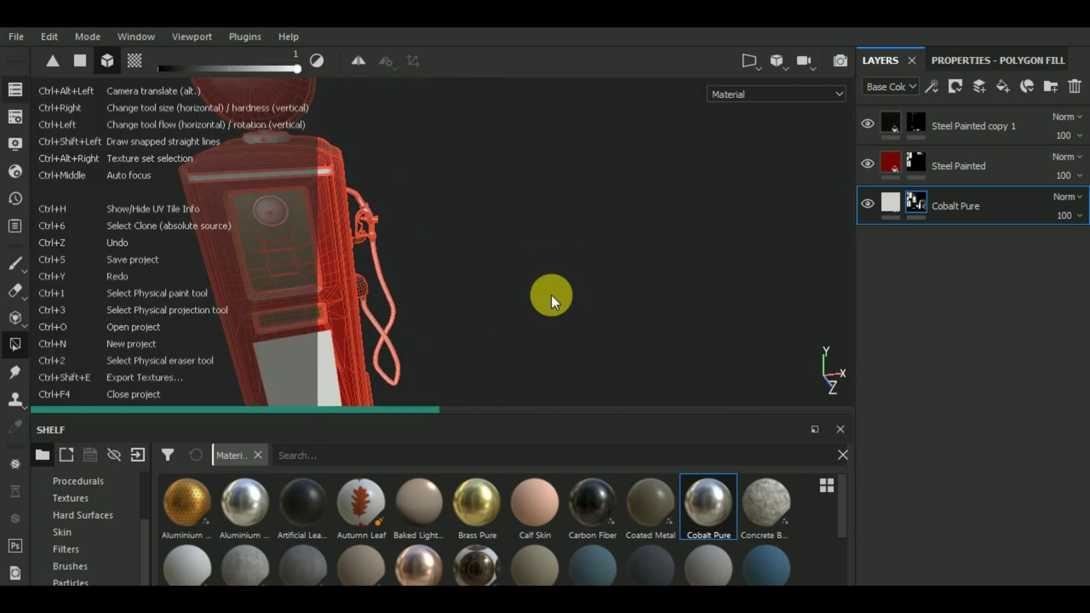
mouse_move(548, 325)
mouse_down()
mouse_move(502, 324)
mouse_move(528, 309)
mouse_up()
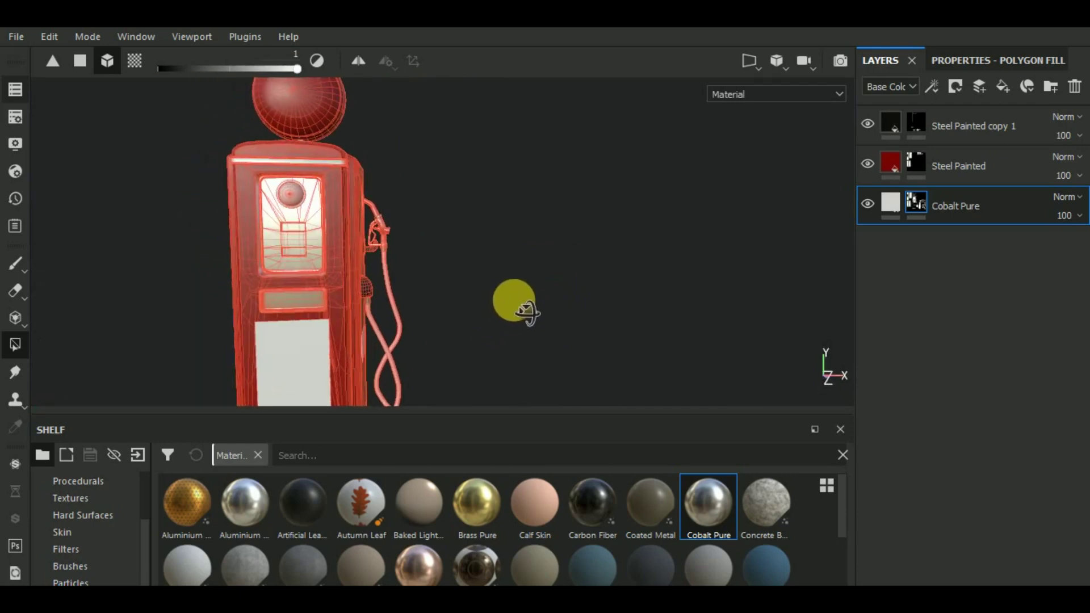
middle_drag(514, 302, 616, 313)
alt+drag(616, 314, 537, 326)
scroll(495, 215, up, 3)
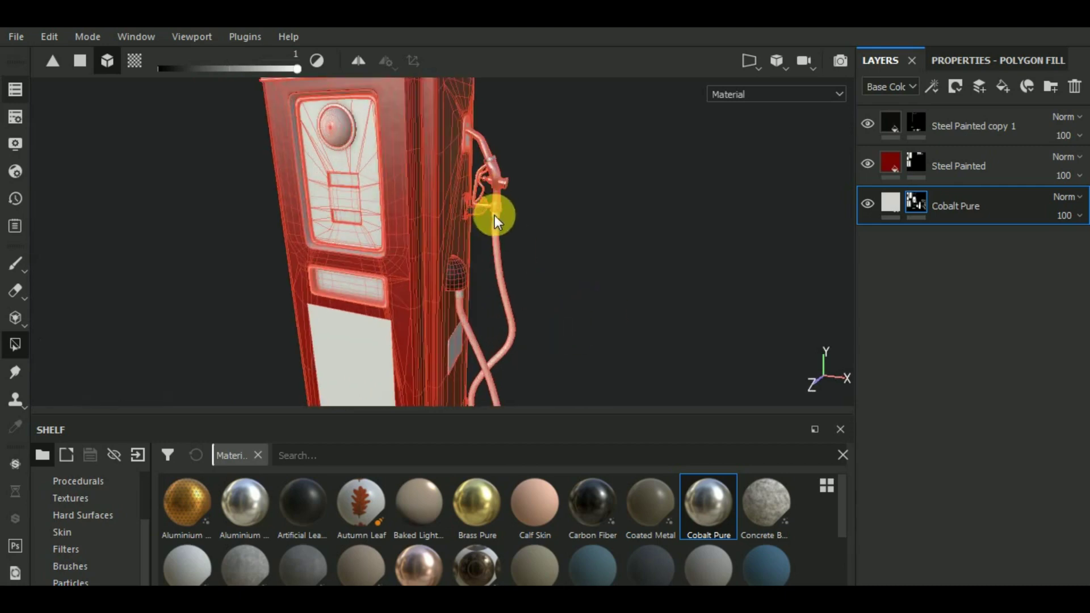
scroll(507, 226, up, 2)
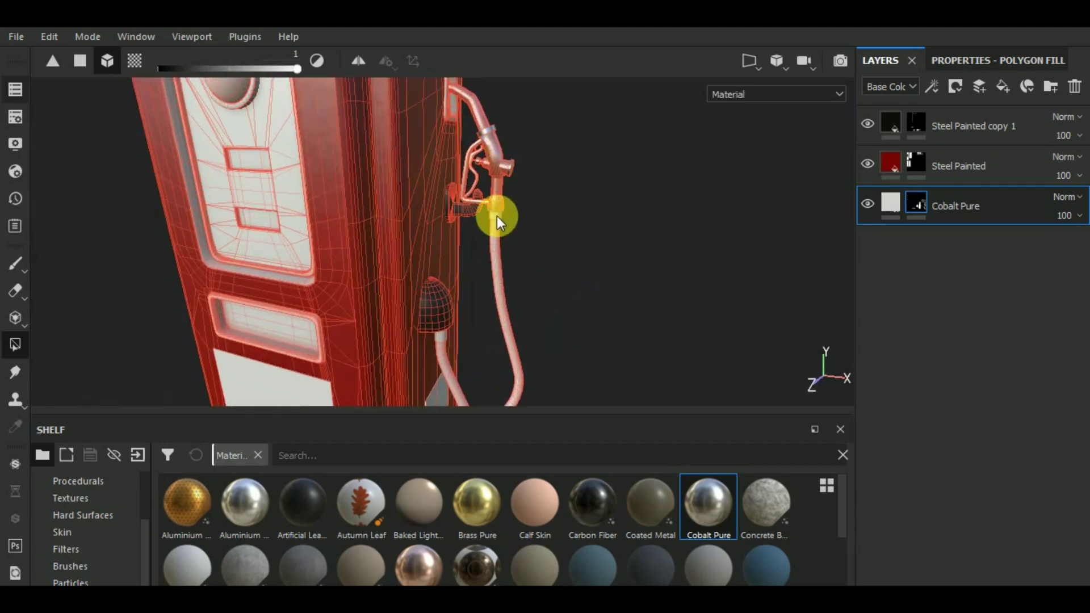
scroll(497, 216, up, 2)
scroll(500, 211, up, 2)
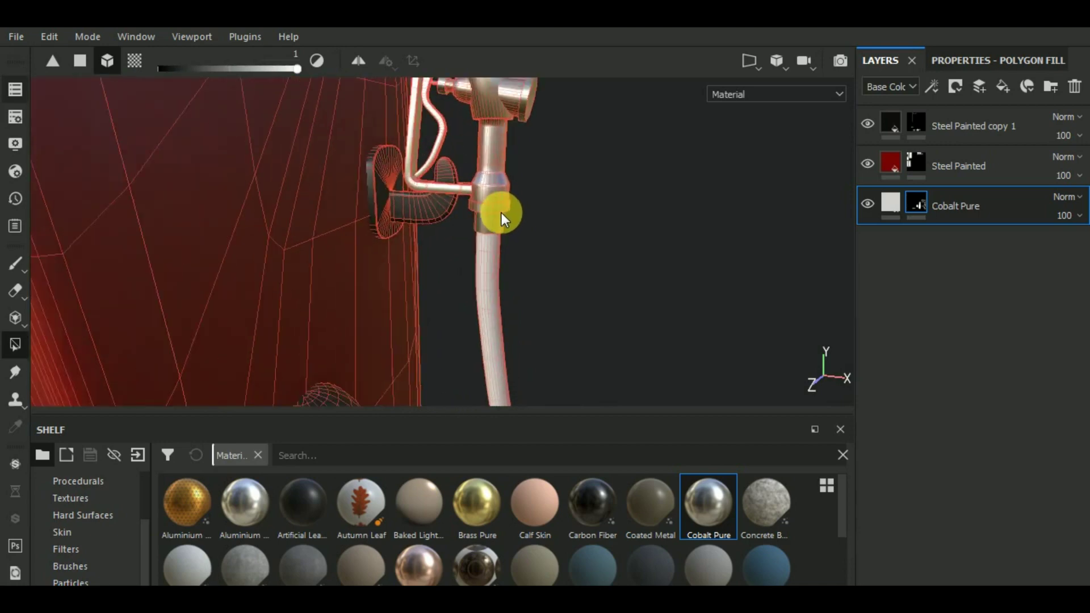
alt+drag(594, 223, 595, 260)
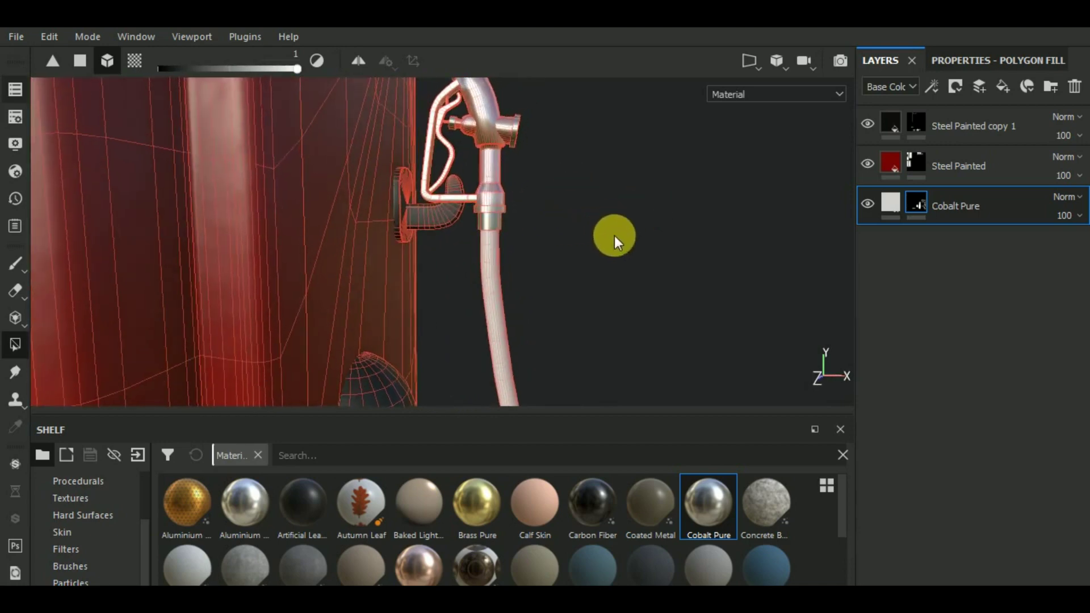
scroll(595, 260, down, 2)
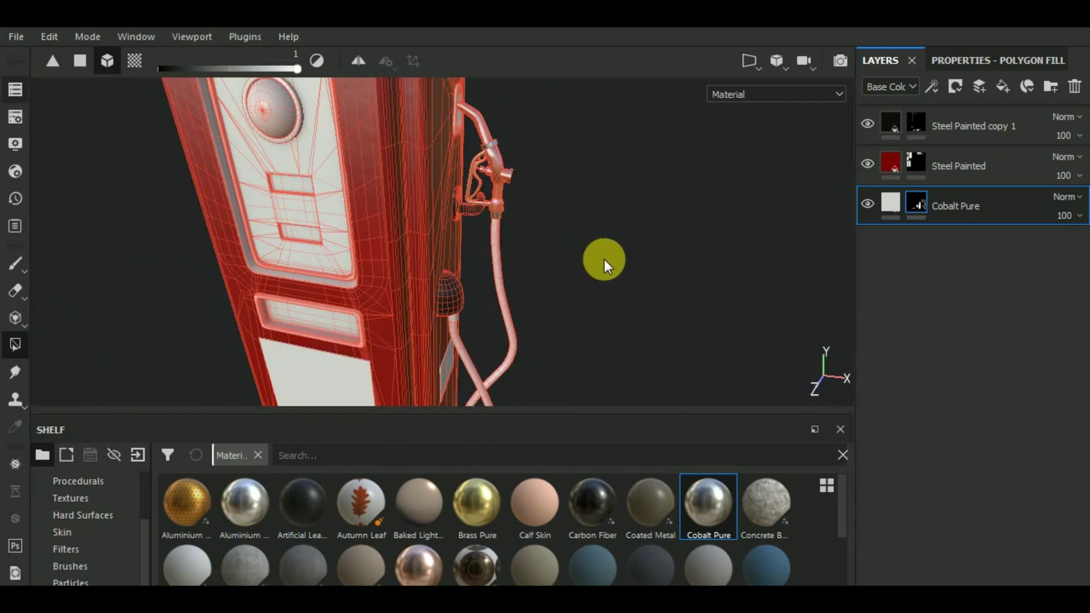
alt+drag(604, 260, 577, 253)
mouse_move(577, 253)
alt+middle_down()
mouse_move(601, 282)
mouse_move(587, 304)
alt+middle_up()
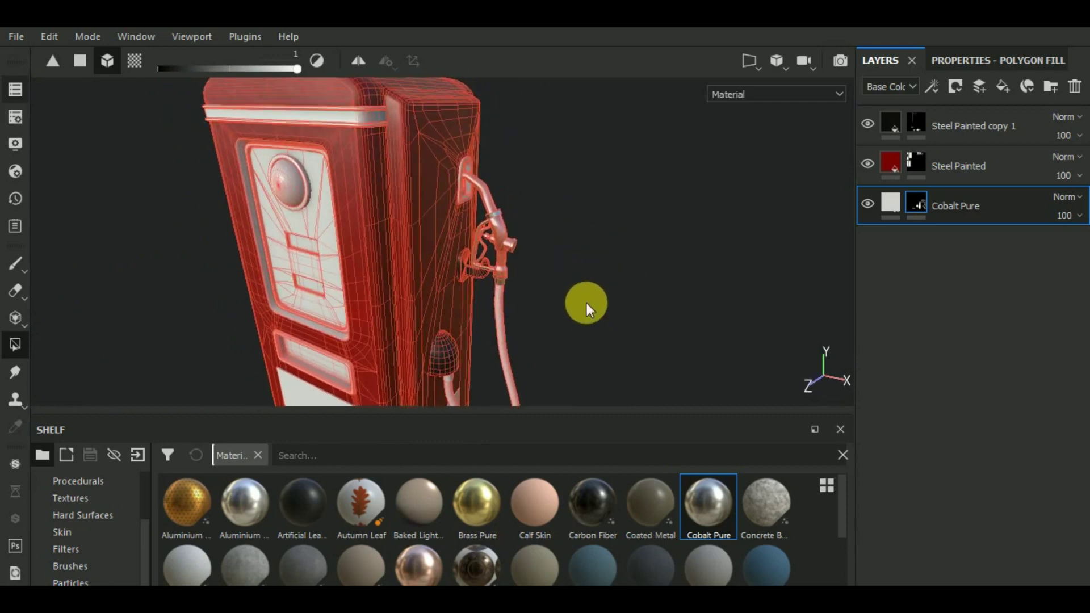
click(968, 67)
click(943, 88)
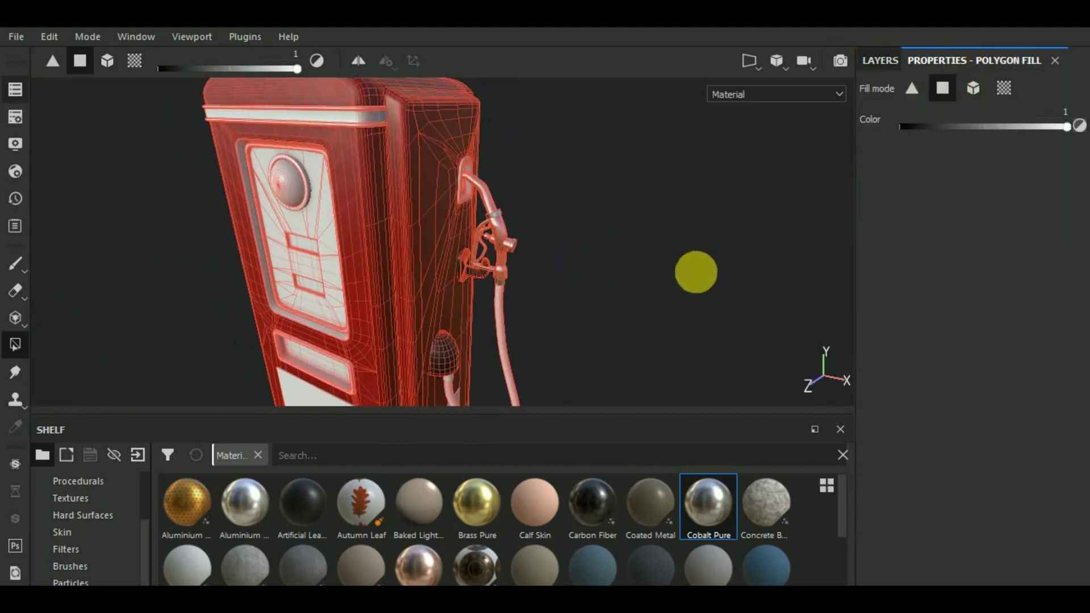
mouse_move(699, 271)
alt+mouse_down()
mouse_move(628, 255)
mouse_move(496, 171)
mouse_move(471, 120)
mouse_move(609, 227)
alt+mouse_up()
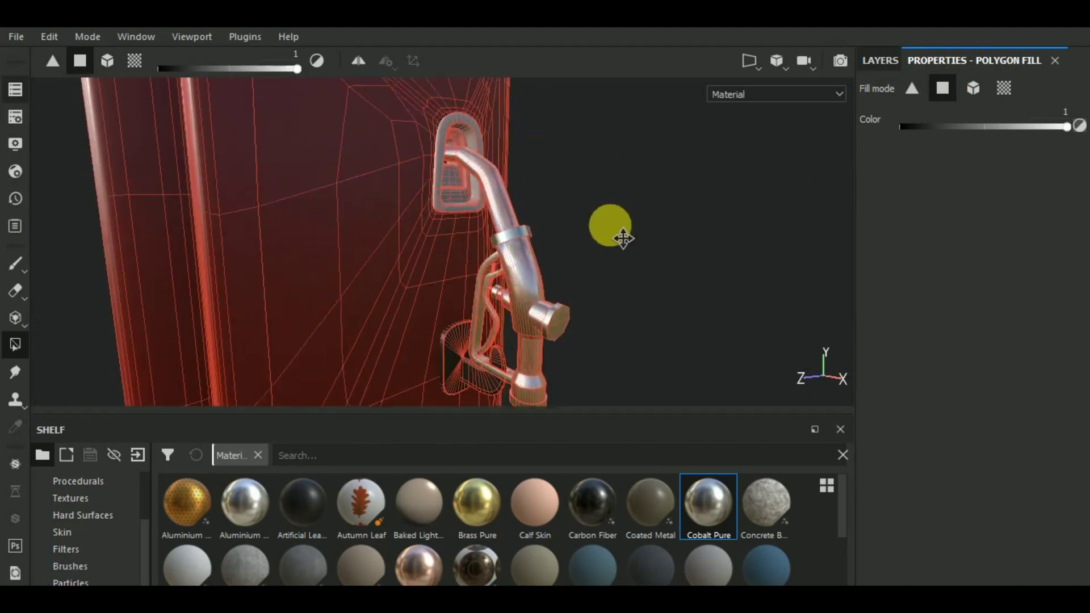
Switch the viewport to the side-by-side 3D/UV layout and zoom the UV view.
click(747, 63)
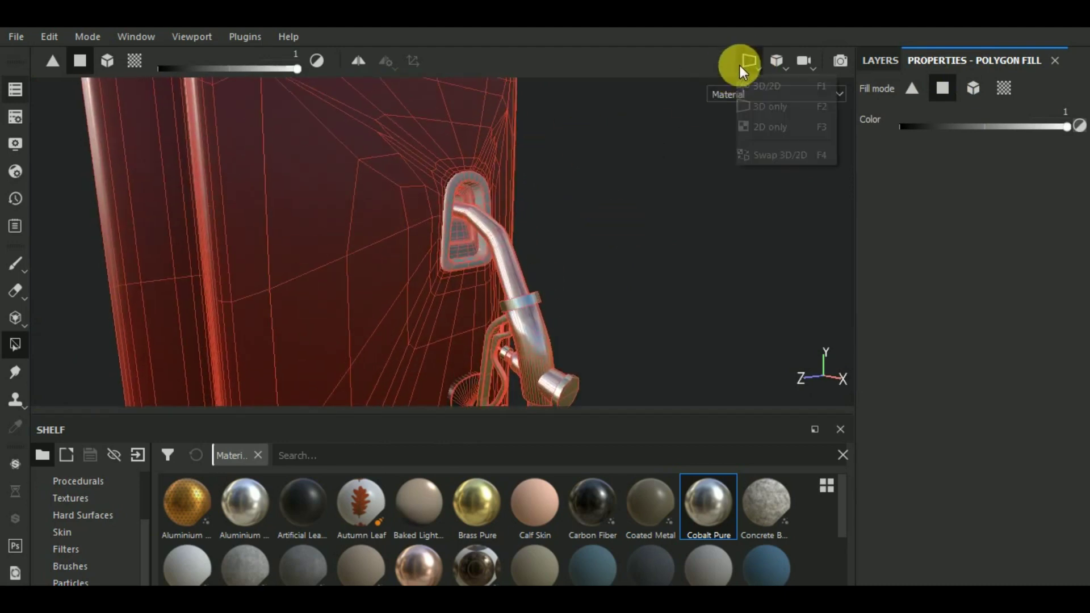
click(758, 89)
scroll(649, 263, down, 3)
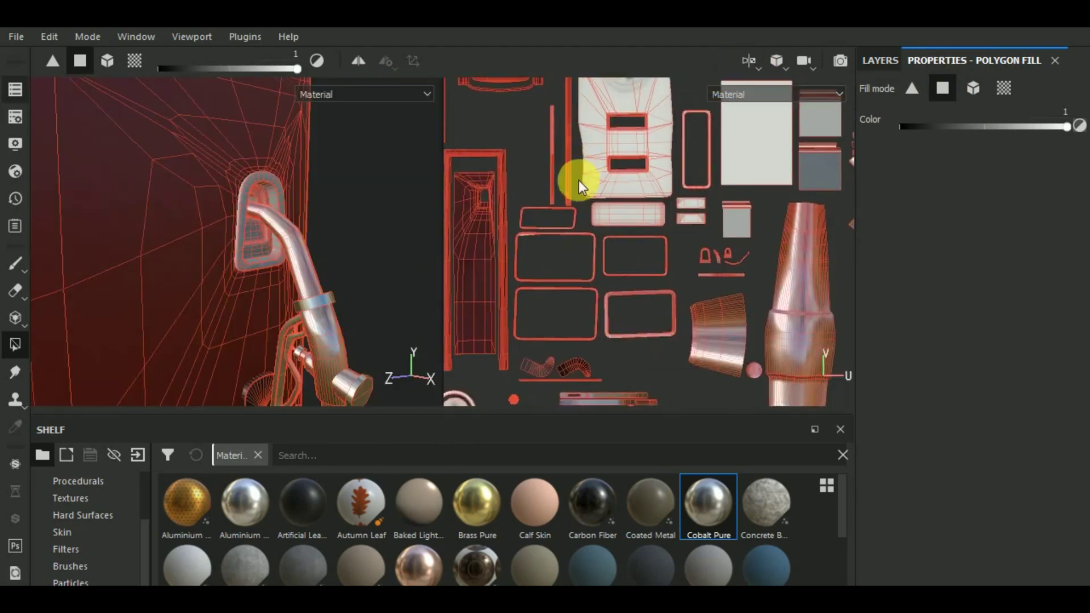
scroll(578, 180, down, 2)
scroll(609, 199, down, 2)
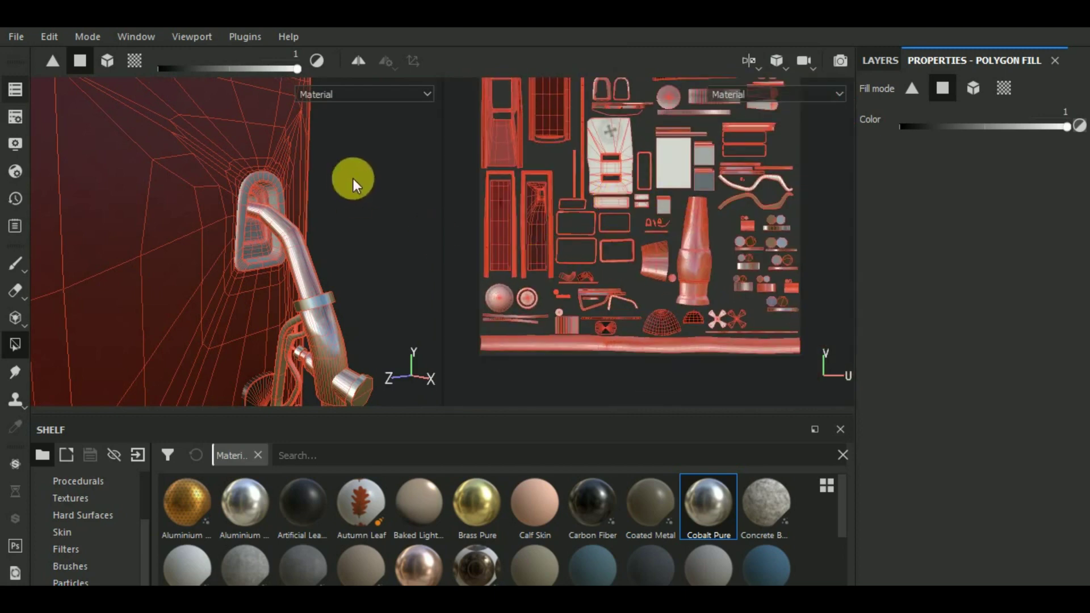
scroll(354, 178, up, 2)
scroll(677, 227, up, 2)
scroll(596, 141, up, 2)
scroll(632, 141, up, 3)
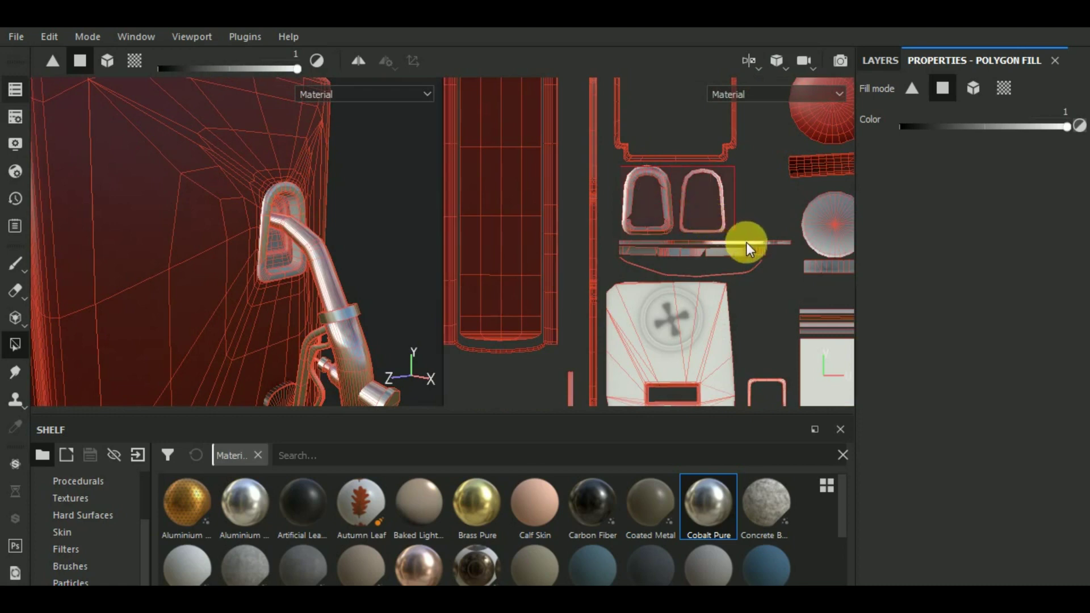
Polygon-fill the nozzle's thin UV strip into the Cobalt Pure mask.
click(767, 263)
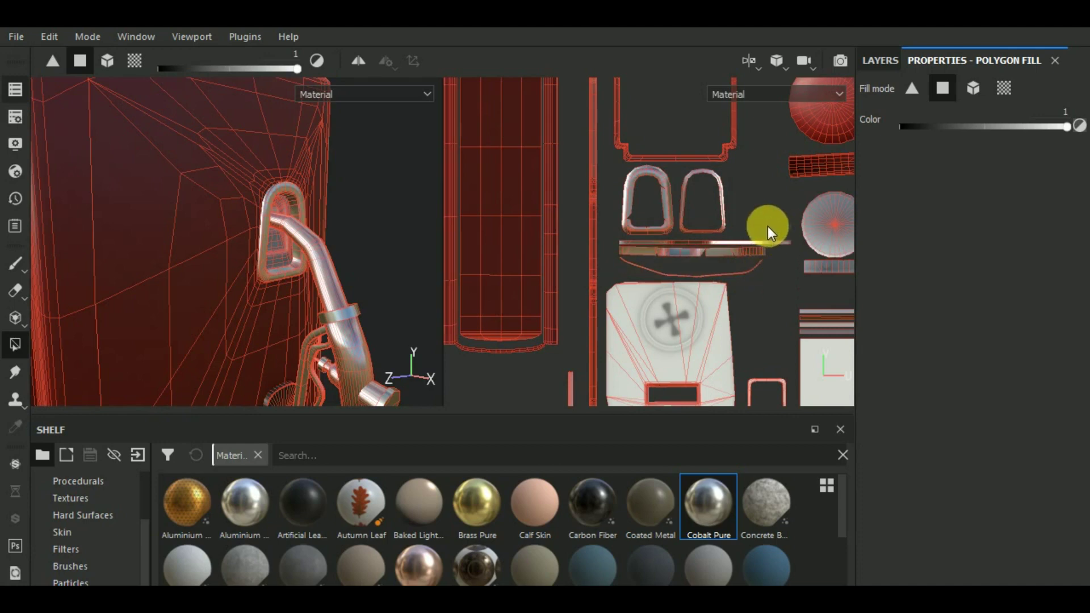
scroll(740, 248, down, 3)
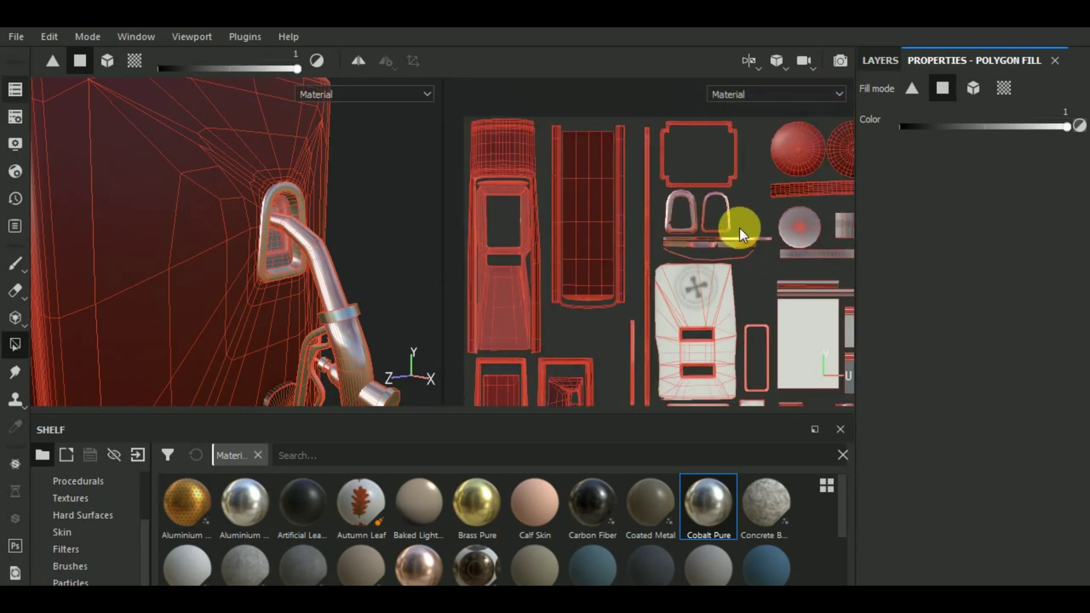
scroll(739, 227, down, 2)
mouse_move(403, 246)
alt+mouse_down()
mouse_move(366, 254)
mouse_move(353, 183)
alt+mouse_up()
Preview the textured pump, then set Polygon Fill back to whole-mesh mode.
click(21, 264)
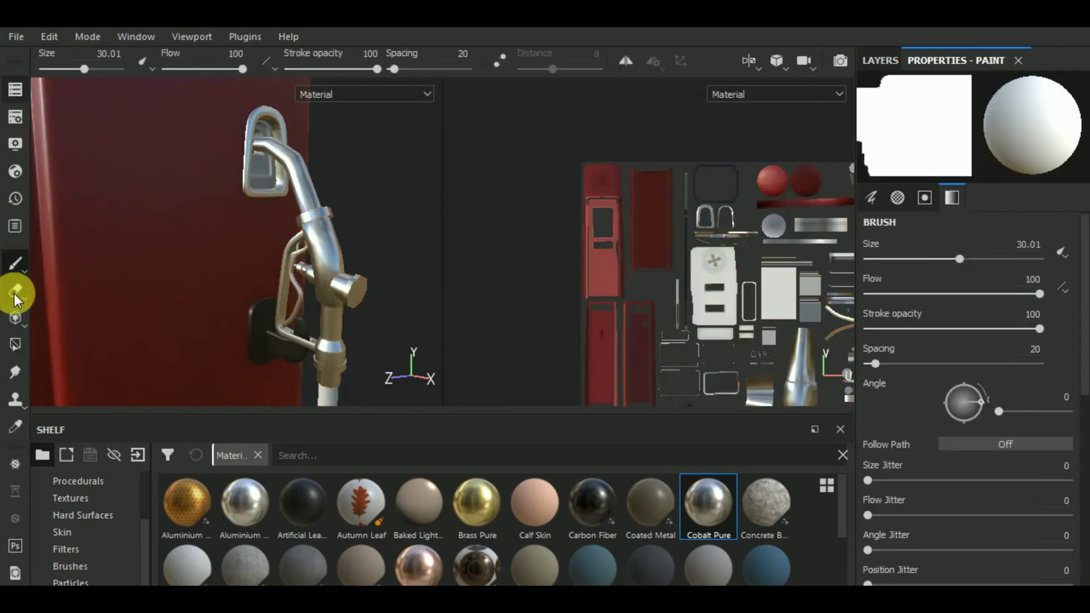
click(16, 345)
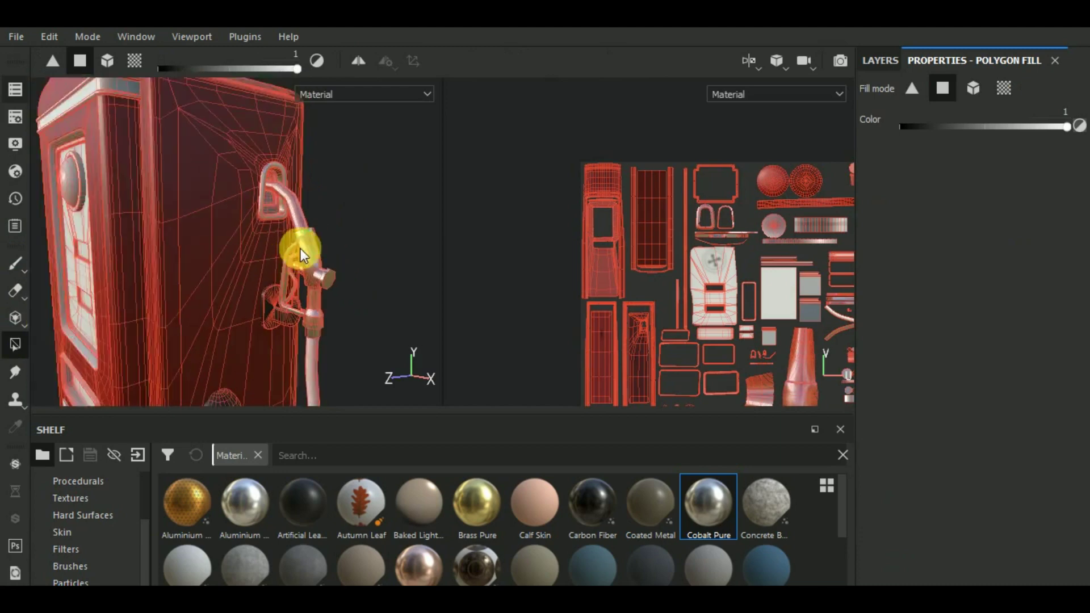
mouse_move(300, 247)
alt+mouse_down()
mouse_move(335, 191)
mouse_move(314, 277)
alt+mouse_up()
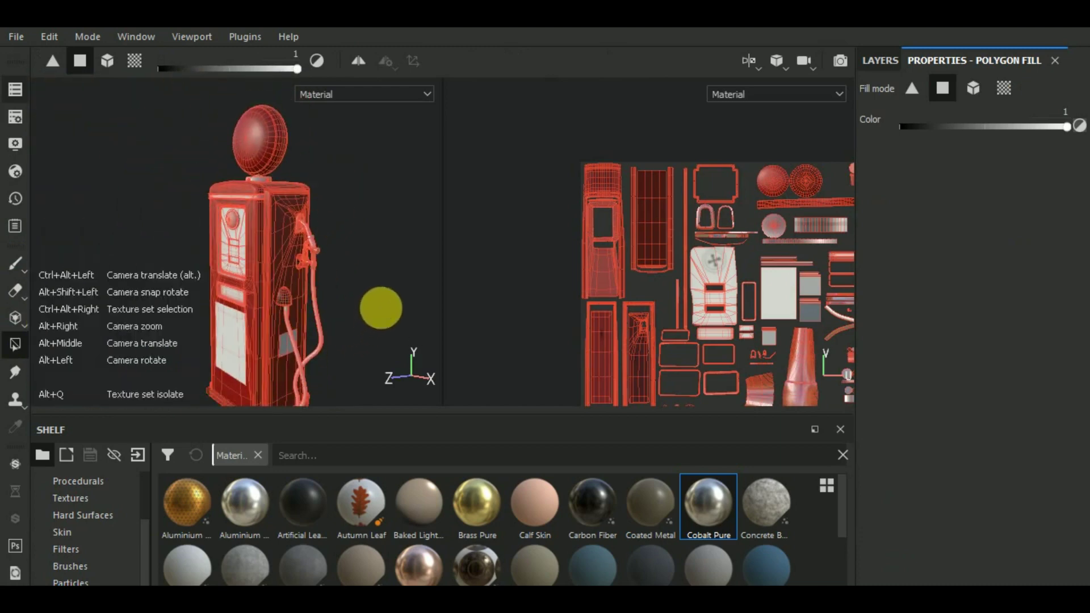
scroll(341, 284, up, 2)
scroll(309, 246, up, 4)
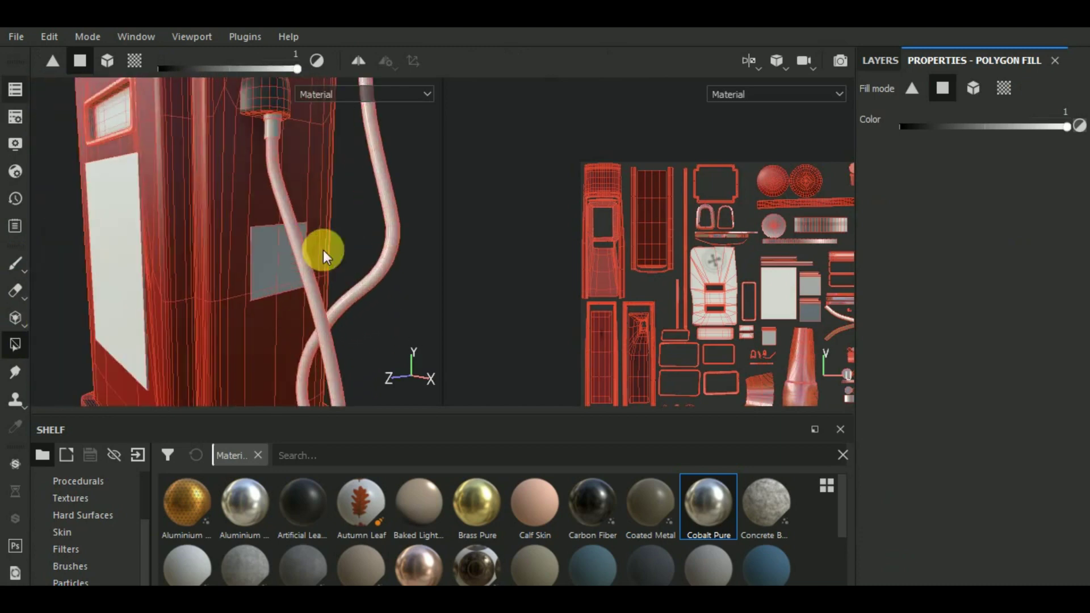
click(973, 87)
Orbit up to the top globe and fill its ring-shaped base with Cobalt Pure.
scroll(264, 268, down, 3)
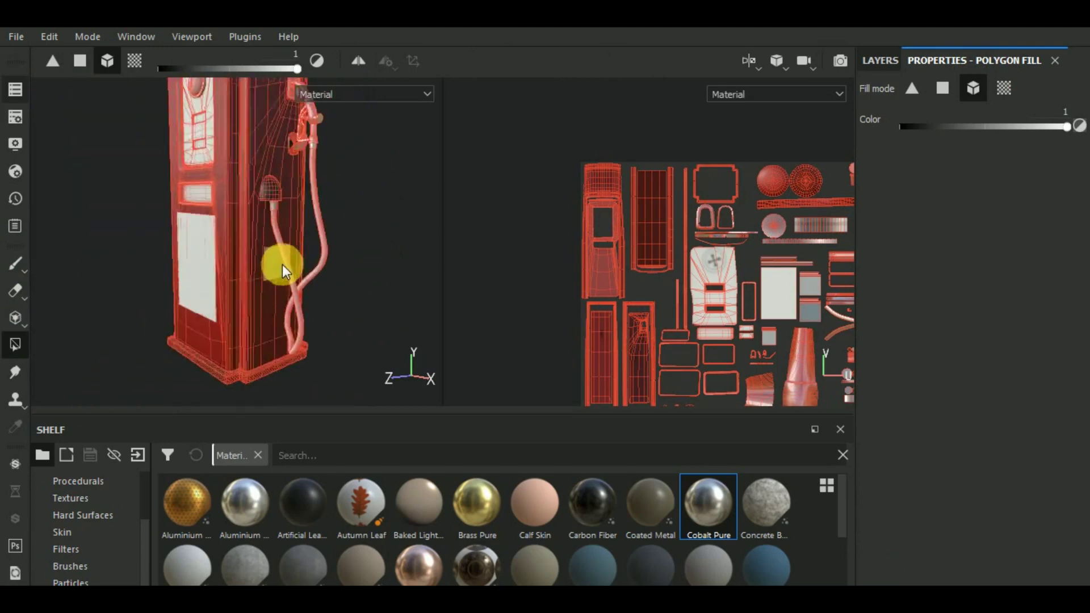
scroll(282, 265, down, 1)
alt+drag(365, 260, 500, 288)
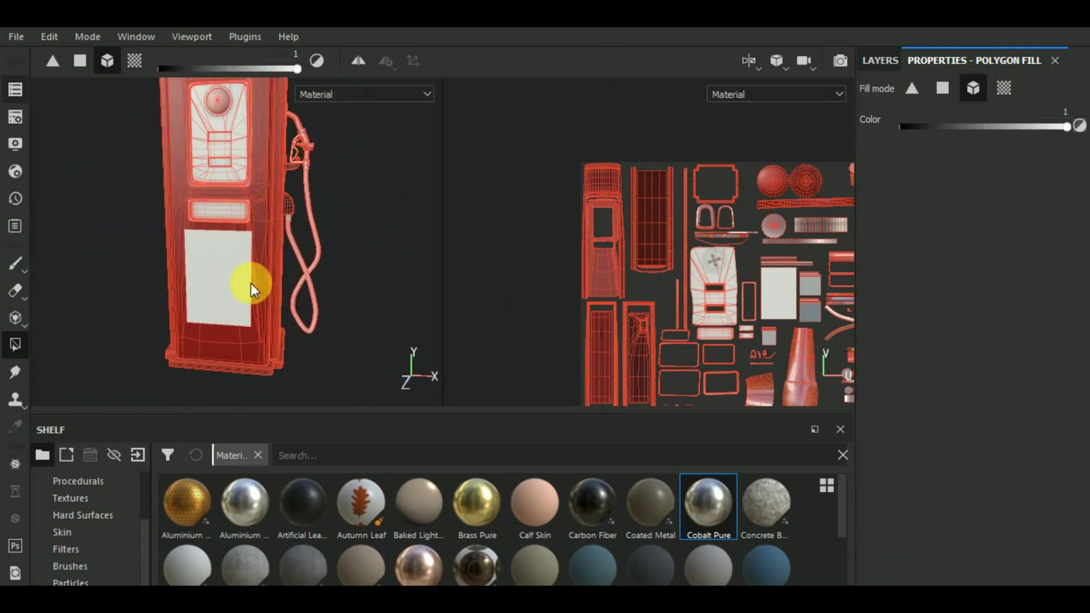
scroll(237, 285, down, 2)
mouse_move(365, 305)
alt+mouse_down()
mouse_move(397, 320)
mouse_move(215, 285)
alt+mouse_up()
scroll(200, 146, up, 2)
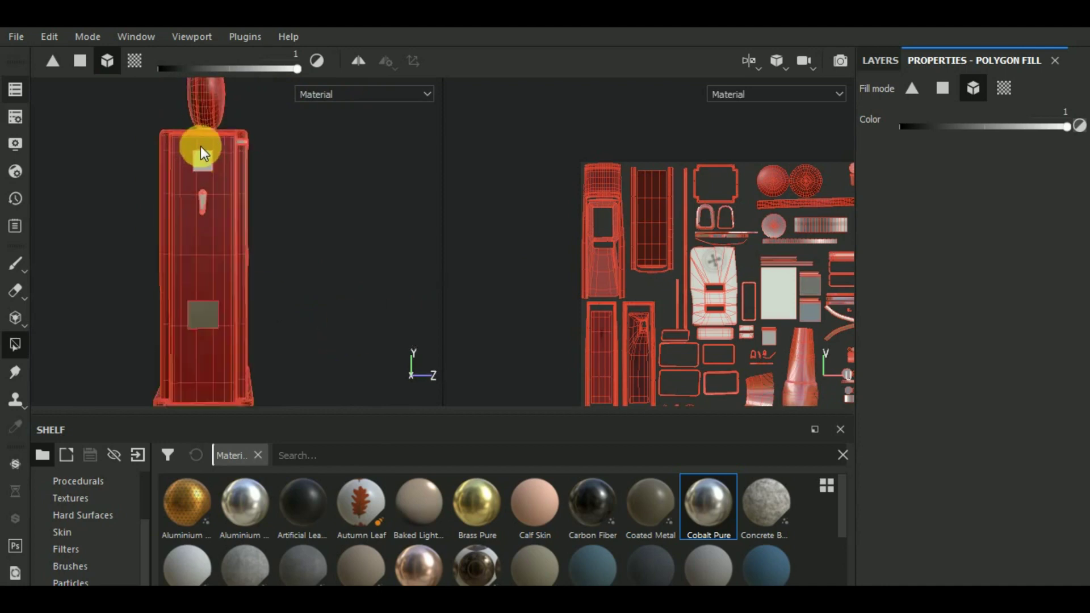
scroll(203, 159, up, 2)
scroll(206, 246, up, 2)
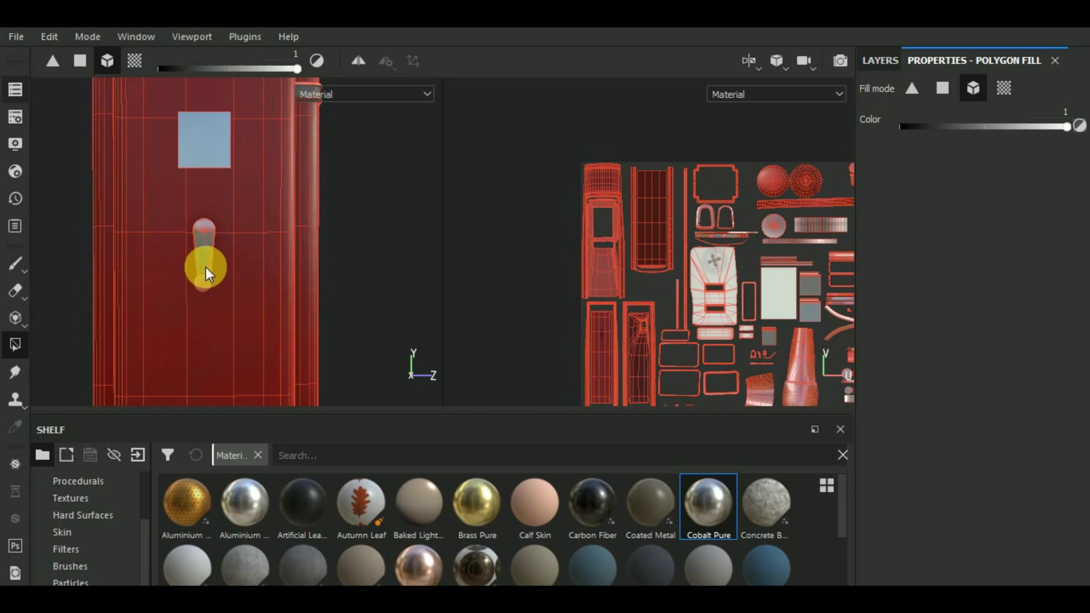
mouse_move(273, 260)
alt+mouse_down()
mouse_move(280, 292)
mouse_move(212, 234)
mouse_move(291, 261)
mouse_move(348, 260)
mouse_move(139, 246)
alt+mouse_up()
scroll(138, 246, up, 3)
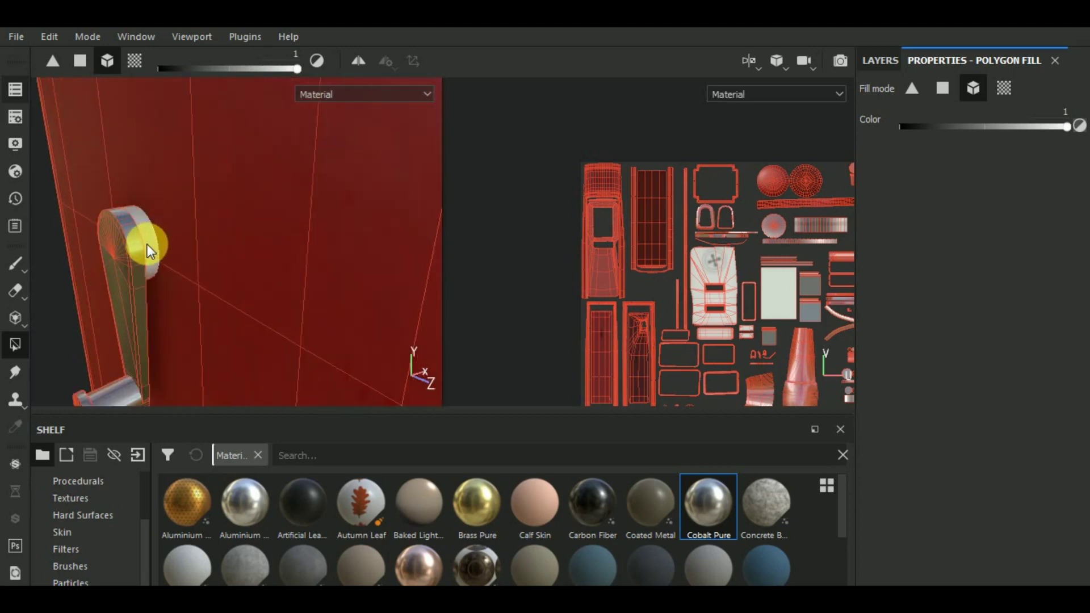
scroll(147, 245, down, 3)
scroll(154, 242, down, 2)
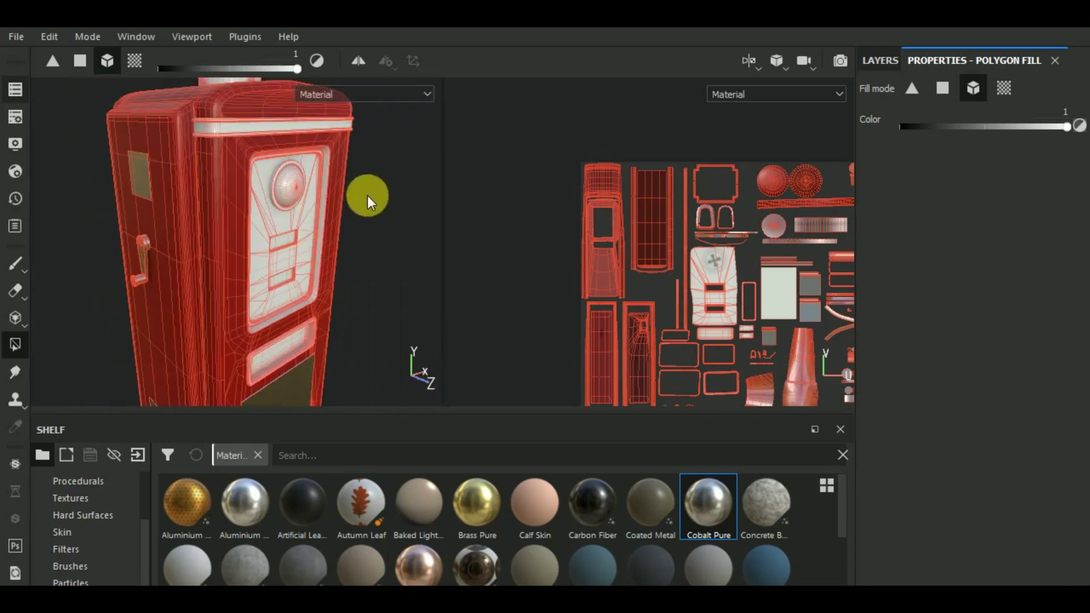
mouse_move(367, 196)
alt+mouse_down()
mouse_move(294, 225)
mouse_move(253, 201)
mouse_move(351, 200)
mouse_move(370, 231)
alt+mouse_up()
alt+drag(414, 175, 361, 250)
scroll(240, 183, up, 3)
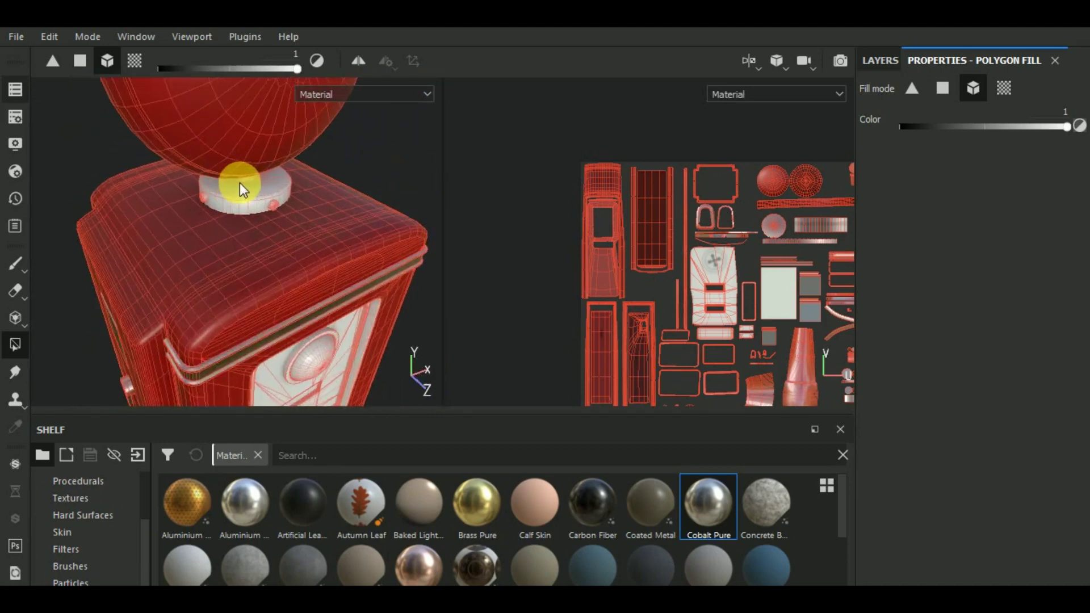
scroll(239, 182, up, 2)
click(251, 209)
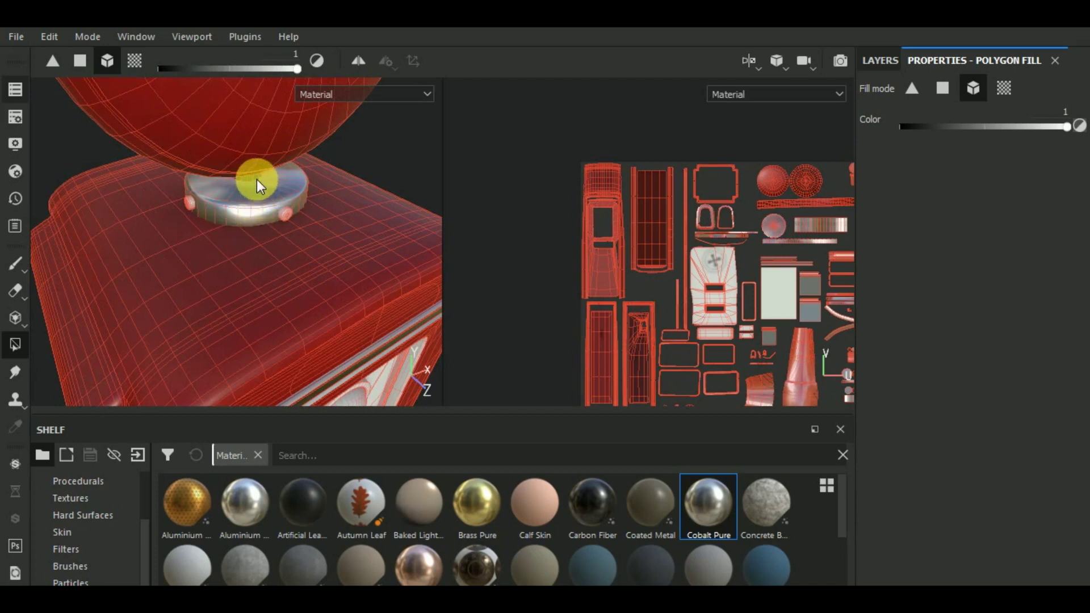
scroll(281, 209, down, 3)
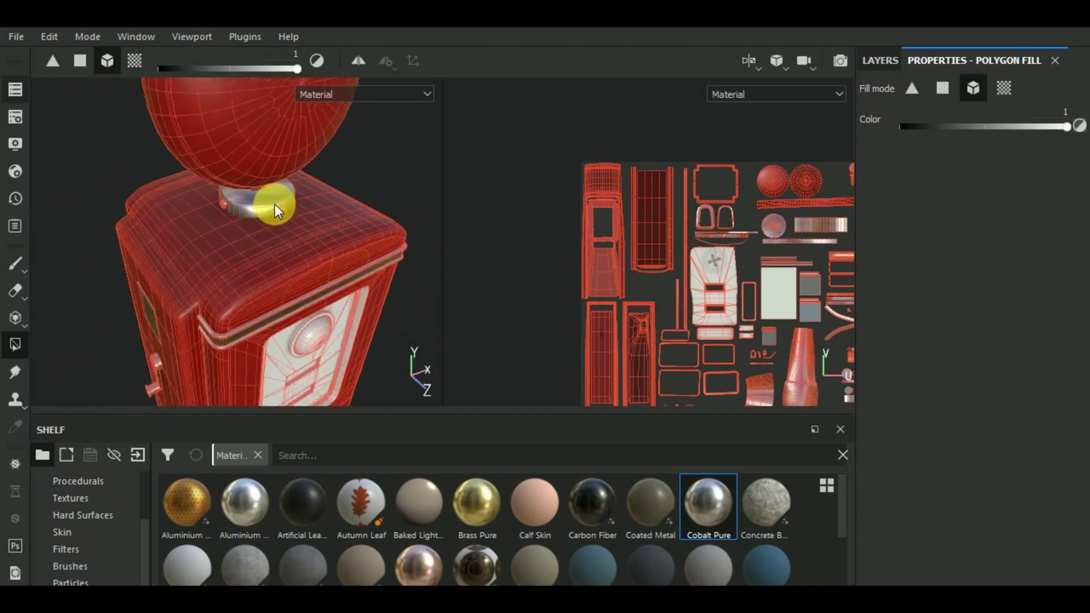
scroll(275, 202, down, 3)
drag(367, 325, 314, 290)
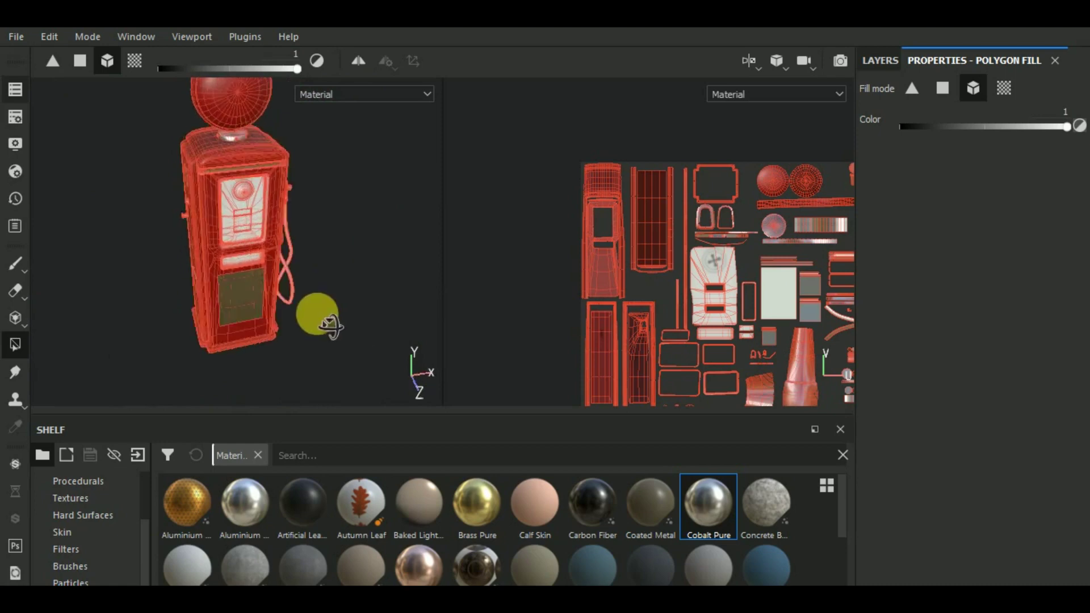
Preview the textured pump without wireframe from a front-side angle.
click(16, 263)
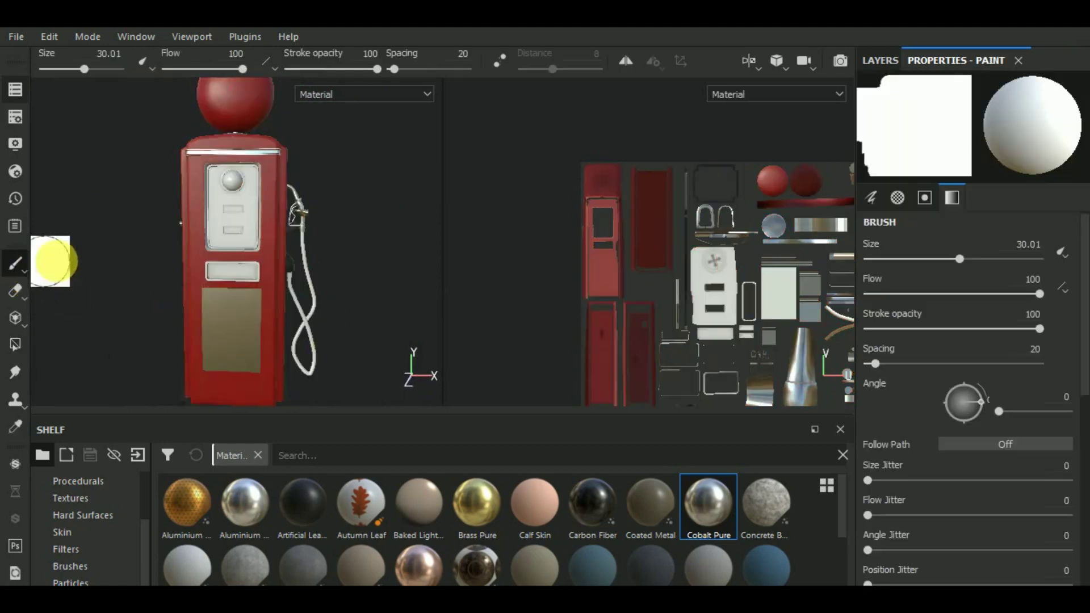
mouse_move(49, 260)
mouse_down()
mouse_move(302, 306)
mouse_move(267, 353)
mouse_move(304, 348)
mouse_move(195, 337)
mouse_move(329, 341)
mouse_move(249, 373)
mouse_up()
scroll(333, 316, up, 2)
drag(333, 316, 384, 312)
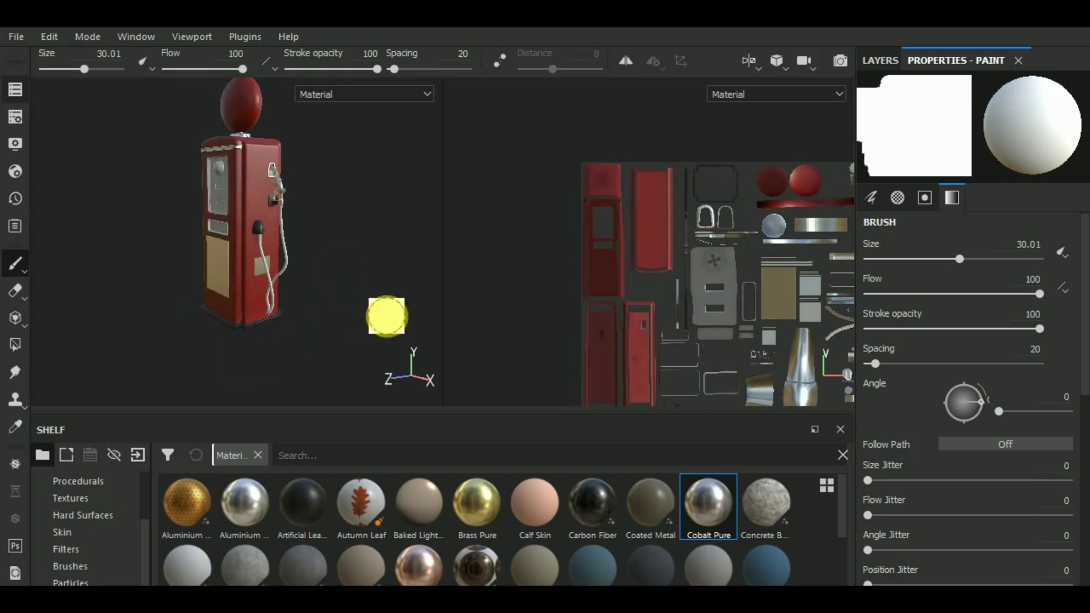
scroll(297, 173, up, 3)
scroll(379, 240, up, 2)
scroll(379, 240, down, 2)
scroll(380, 241, down, 2)
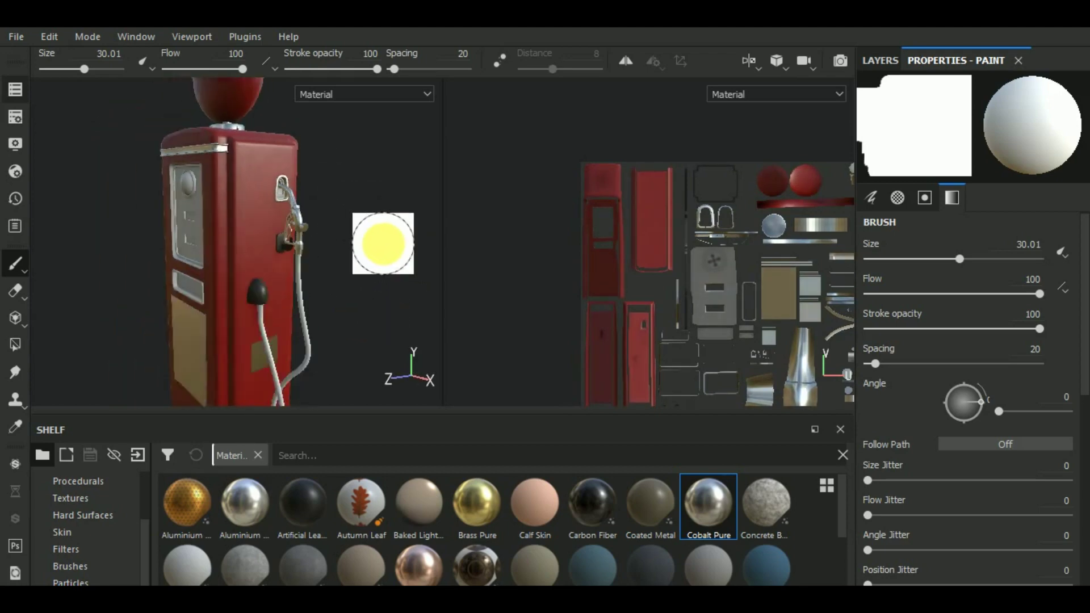
mouse_move(381, 241)
mouse_down()
mouse_move(256, 276)
mouse_move(338, 322)
mouse_move(377, 304)
mouse_move(292, 341)
mouse_move(298, 359)
mouse_move(222, 309)
mouse_move(316, 305)
mouse_move(71, 312)
mouse_move(292, 292)
mouse_move(317, 340)
mouse_move(248, 346)
mouse_move(234, 359)
mouse_move(402, 316)
mouse_move(390, 254)
mouse_move(414, 304)
mouse_up()
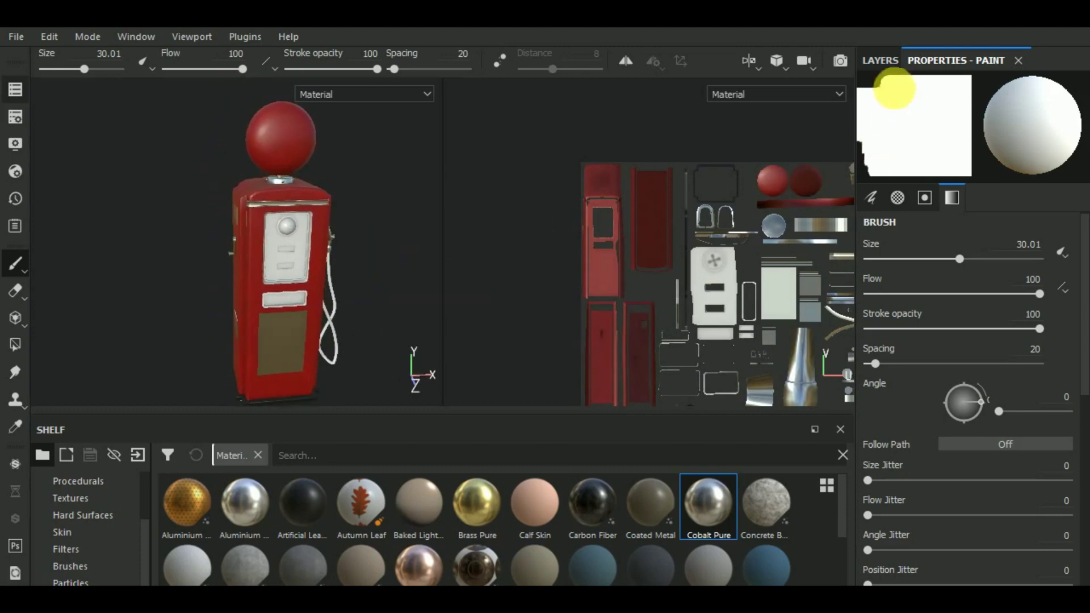
Show the layer stack and switch the viewport layout to 3D only.
click(873, 61)
click(756, 62)
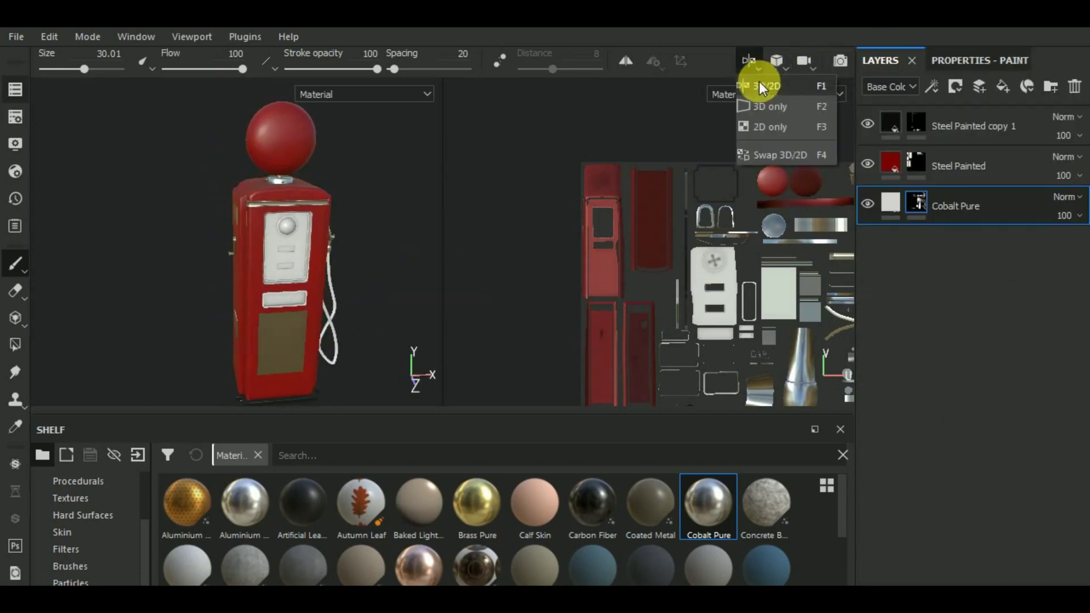
click(767, 103)
click(316, 458)
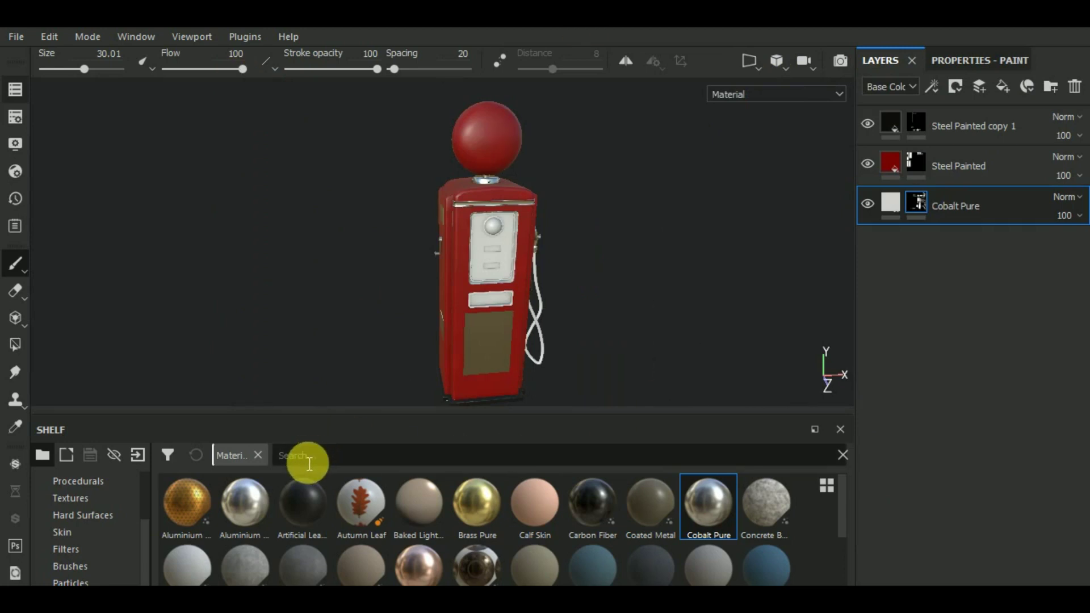
Search Smart Materials for rubber and add Rubber Dry as the bottom layer.
text(rubb)
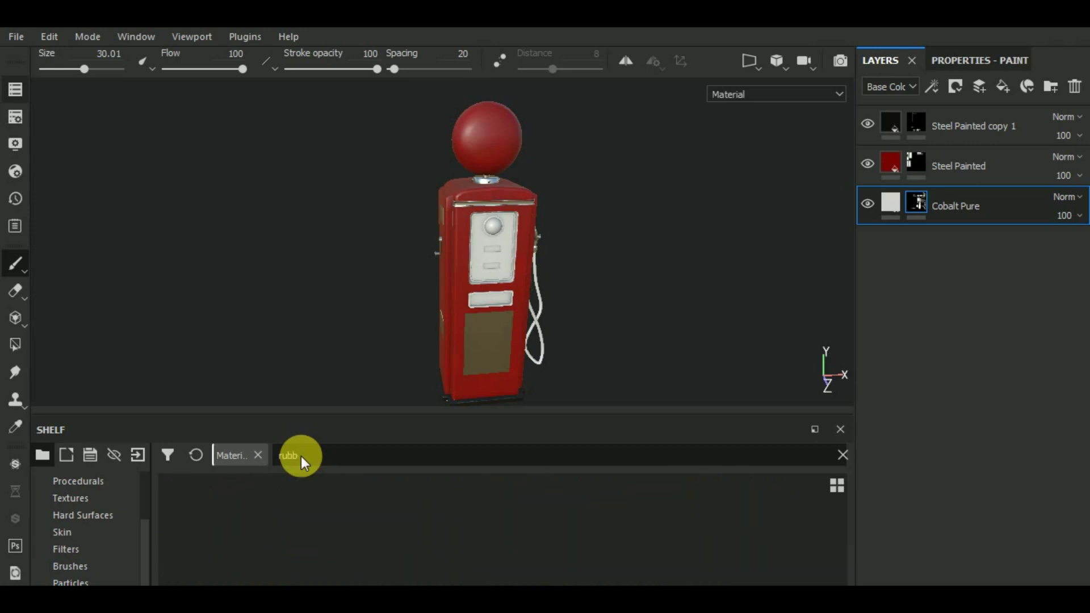
key(BackSpace)
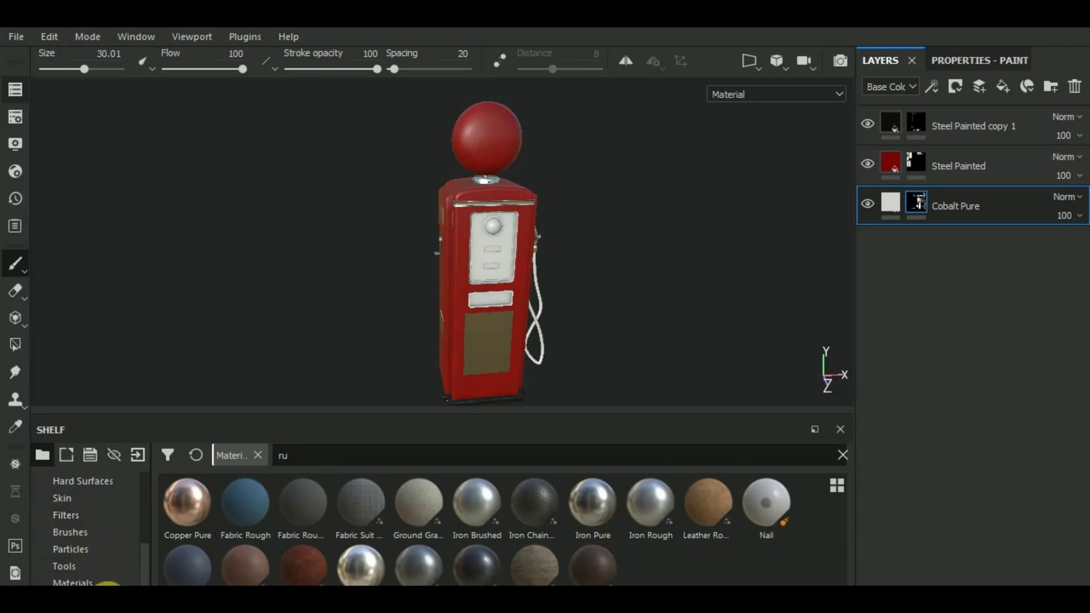
click(108, 583)
click(312, 461)
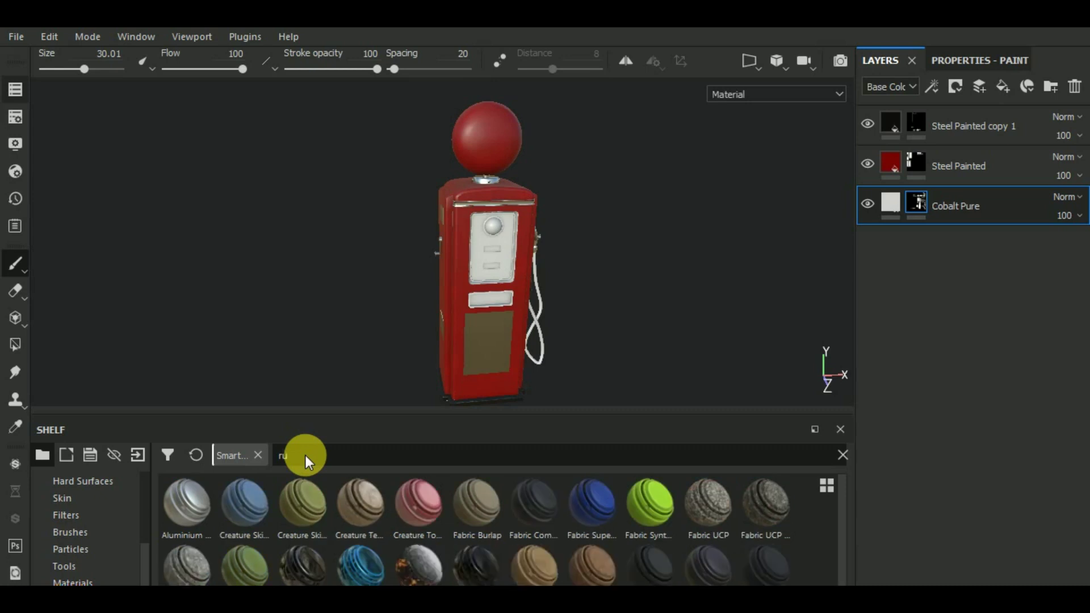
text(ubbe)
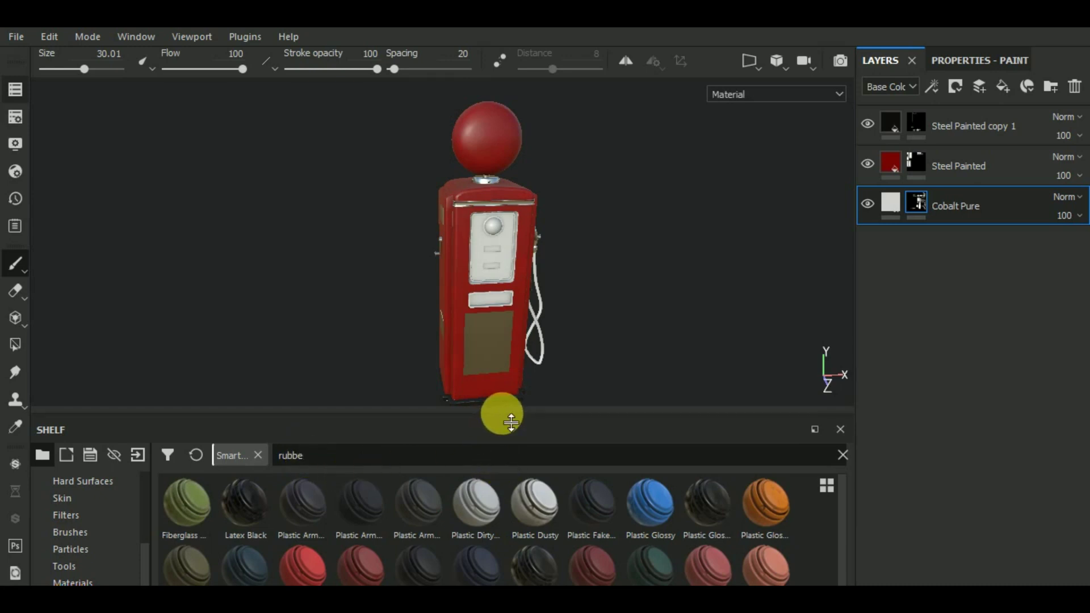
mouse_move(499, 413)
mouse_down()
mouse_move(513, 372)
mouse_move(504, 304)
mouse_up()
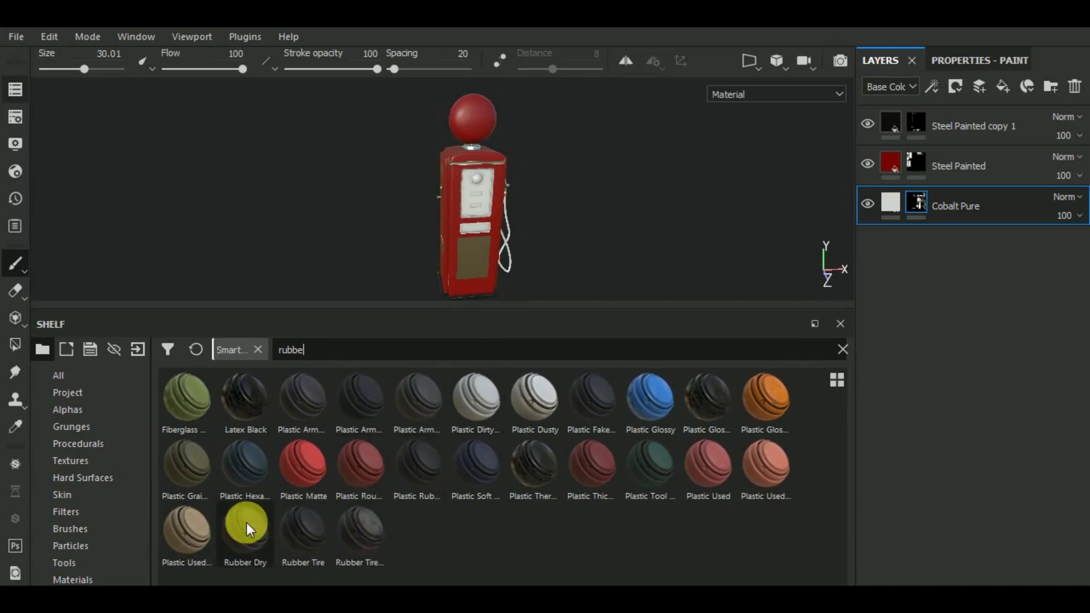
drag(246, 526, 937, 329)
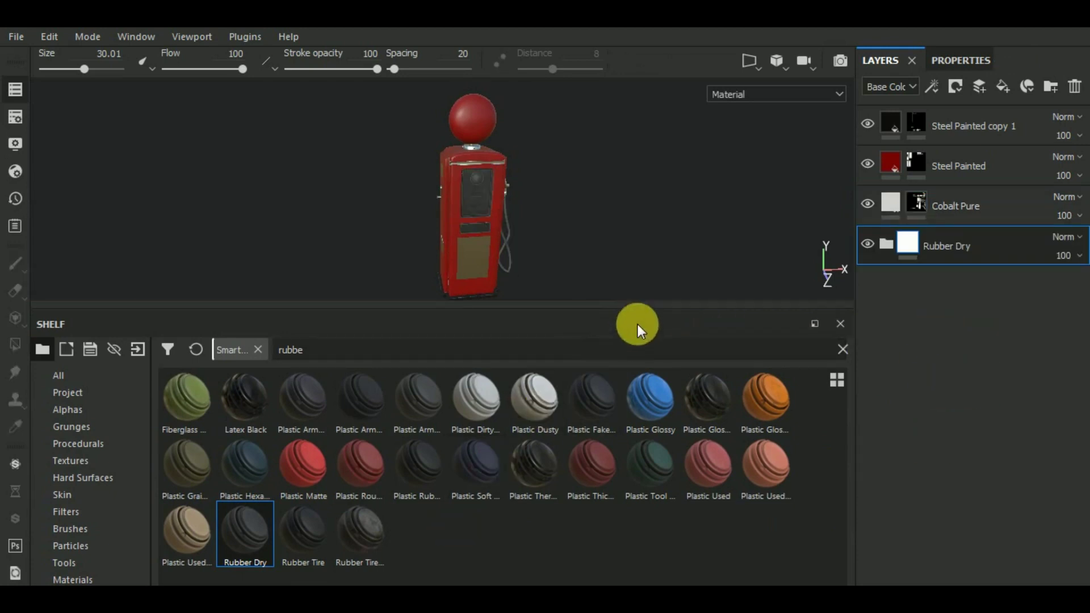
Orbit and zoom around the pump to inspect its side, nozzle, front and lower body.
drag(635, 318, 611, 432)
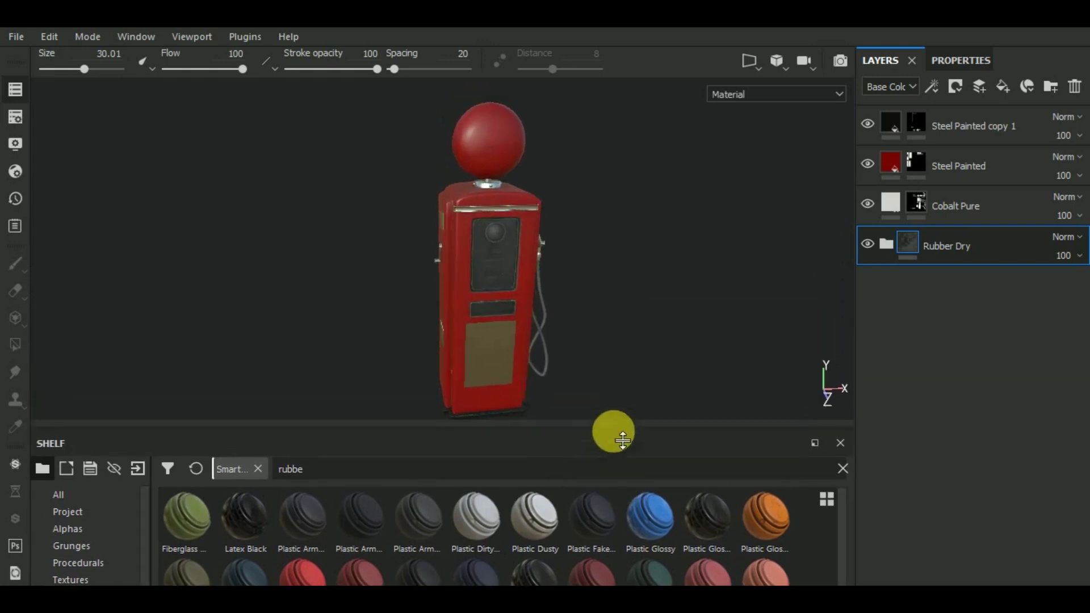
alt+drag(612, 369, 565, 355)
scroll(563, 341, up, 5)
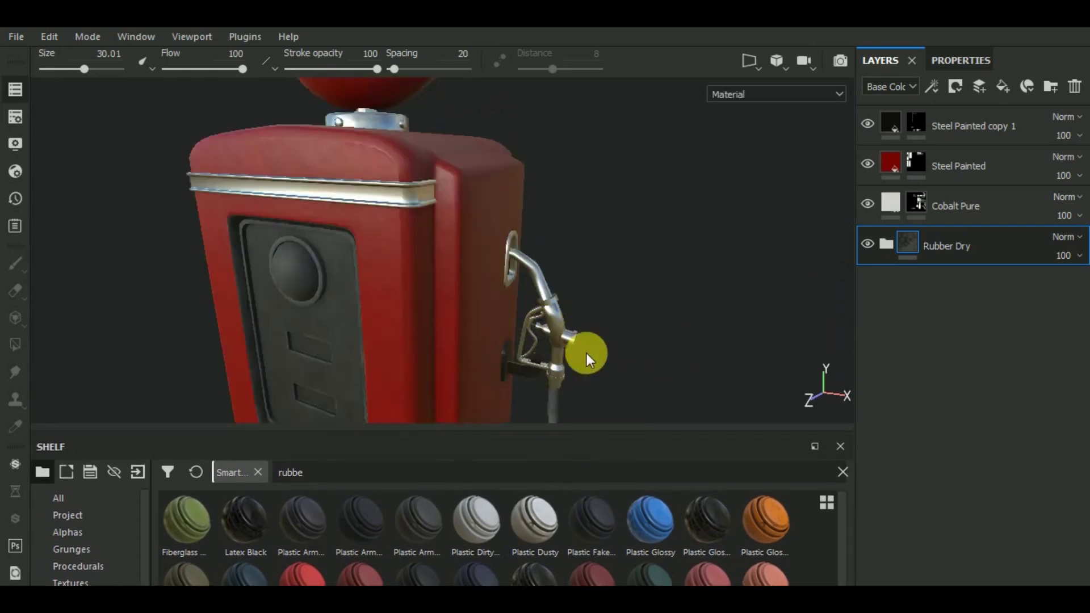
mouse_move(584, 358)
alt+middle_down()
mouse_move(608, 171)
mouse_move(618, 173)
alt+middle_up()
alt+drag(603, 317, 581, 354)
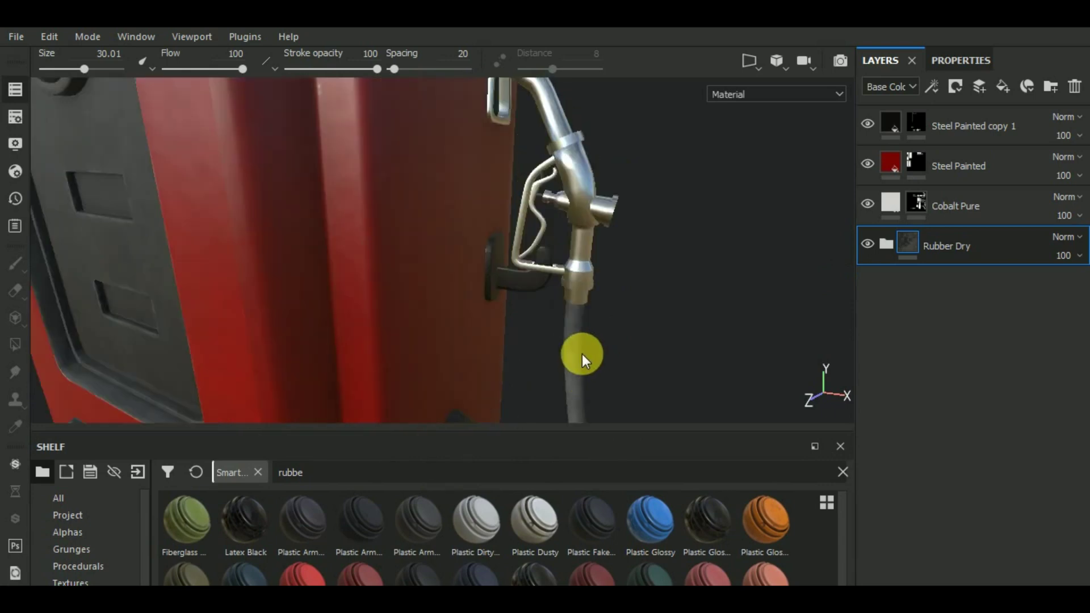
scroll(686, 349, down, 5)
alt+middle_drag(686, 349, 684, 203)
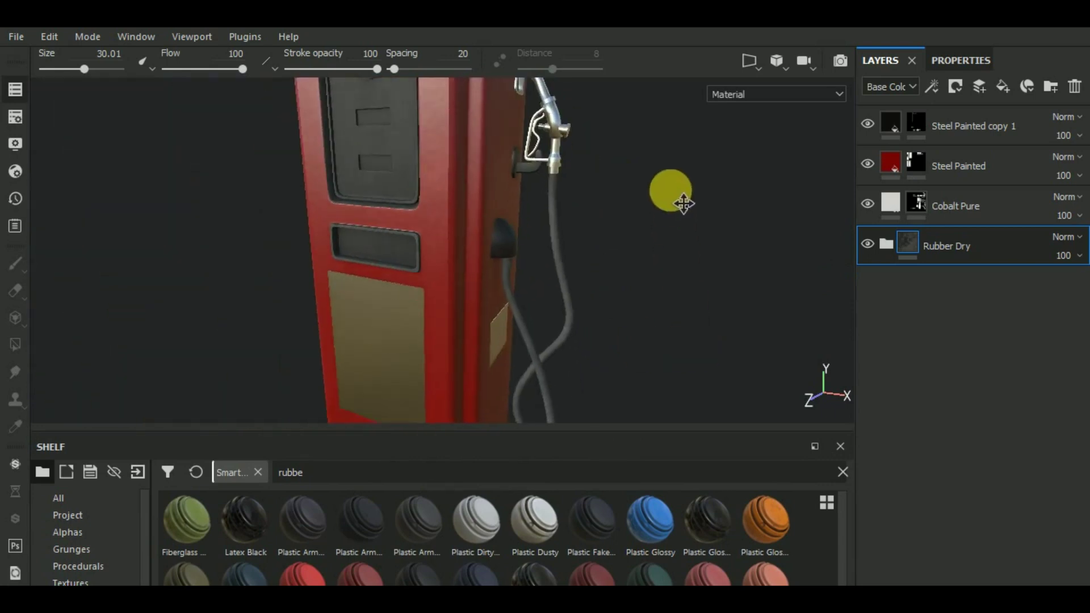
mouse_move(661, 292)
alt+mouse_down()
mouse_move(591, 342)
mouse_move(577, 338)
alt+mouse_up()
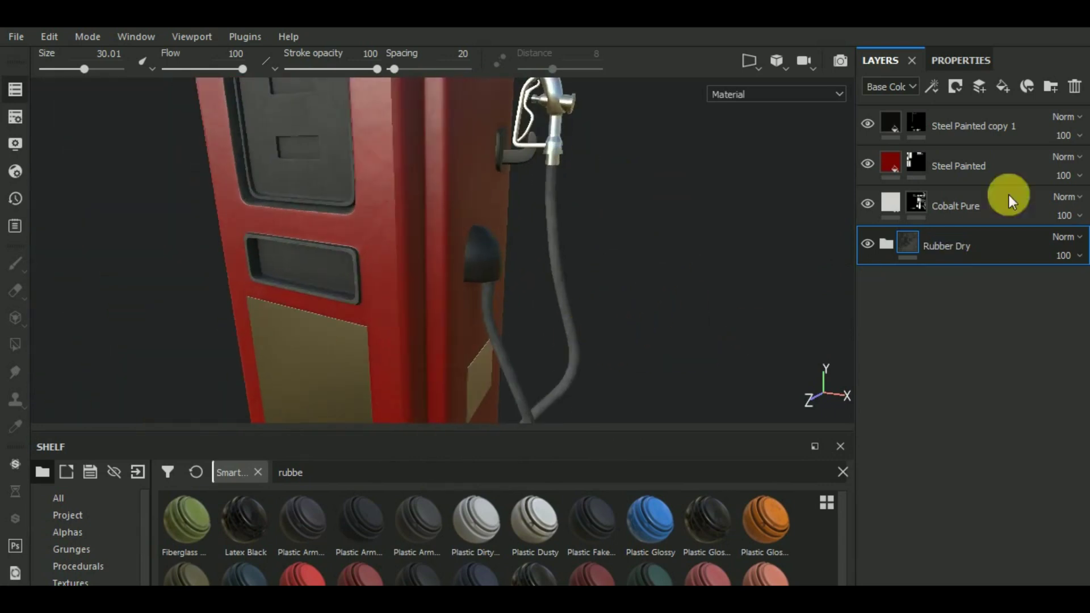
Delete the Rubber Dry layer and drag the Rubber Tire smart material into the stack.
click(1075, 88)
key(f)
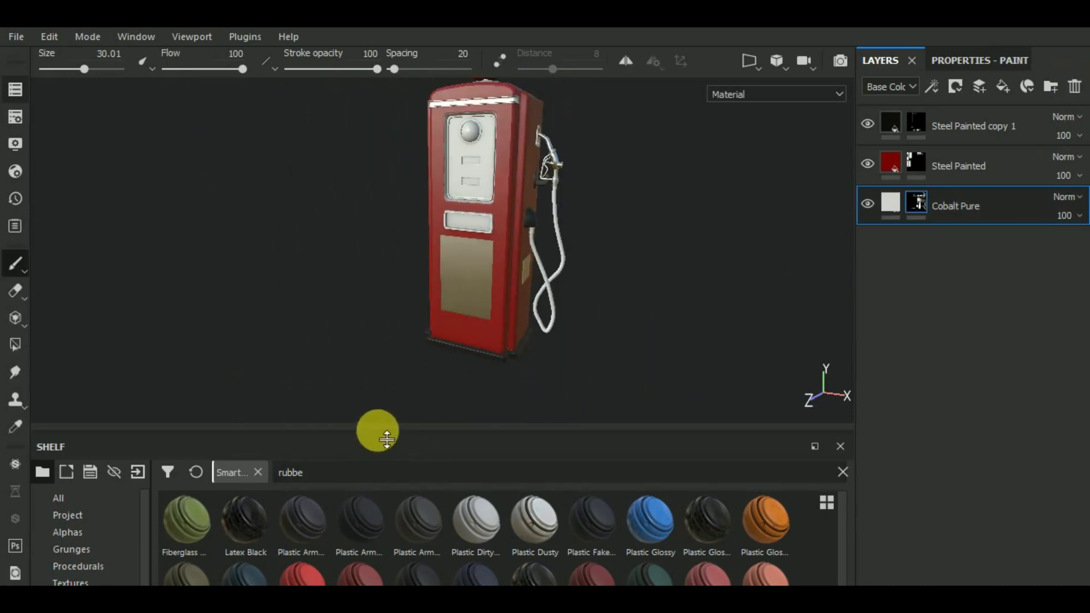
drag(387, 439, 377, 336)
mouse_move(312, 550)
mouse_down()
mouse_move(945, 356)
mouse_move(945, 316)
mouse_up()
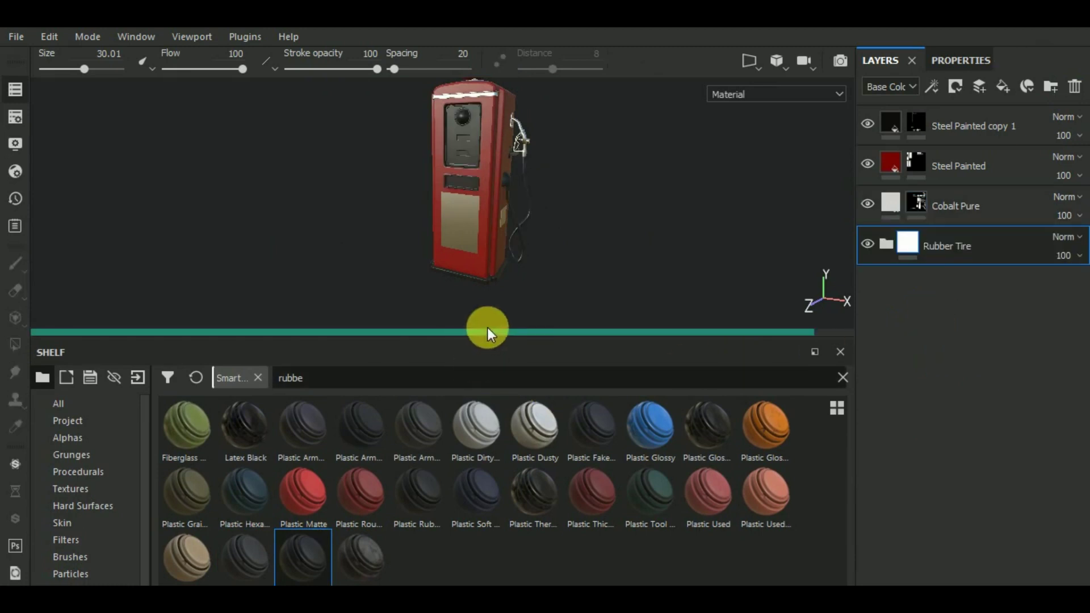
Give Rubber Tire a black mask and polygon-fill the hose's mesh piece to reveal rubber.
drag(497, 346, 487, 475)
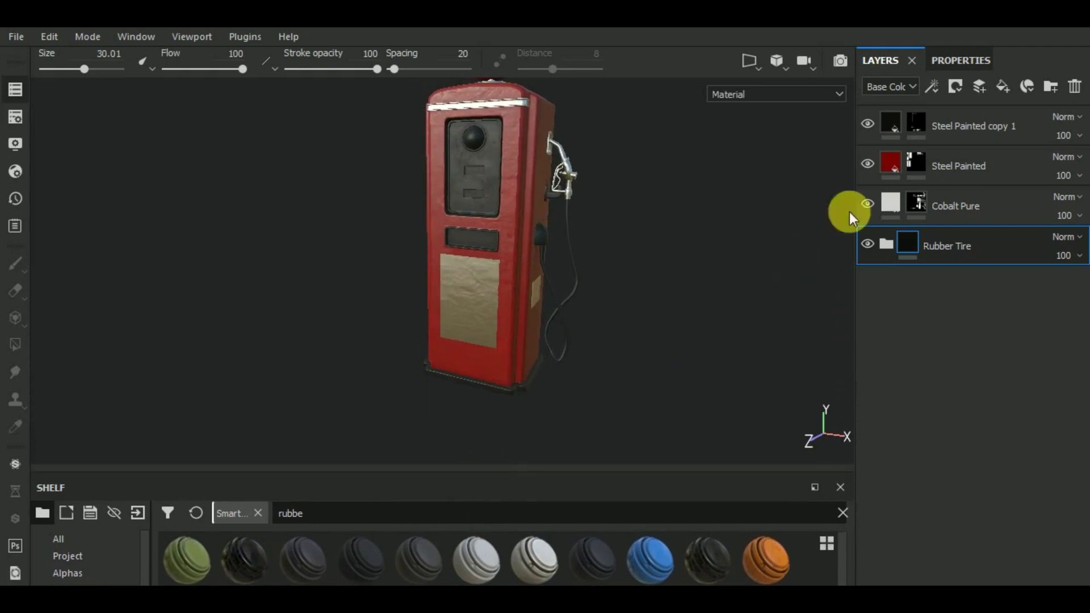
click(954, 88)
click(965, 127)
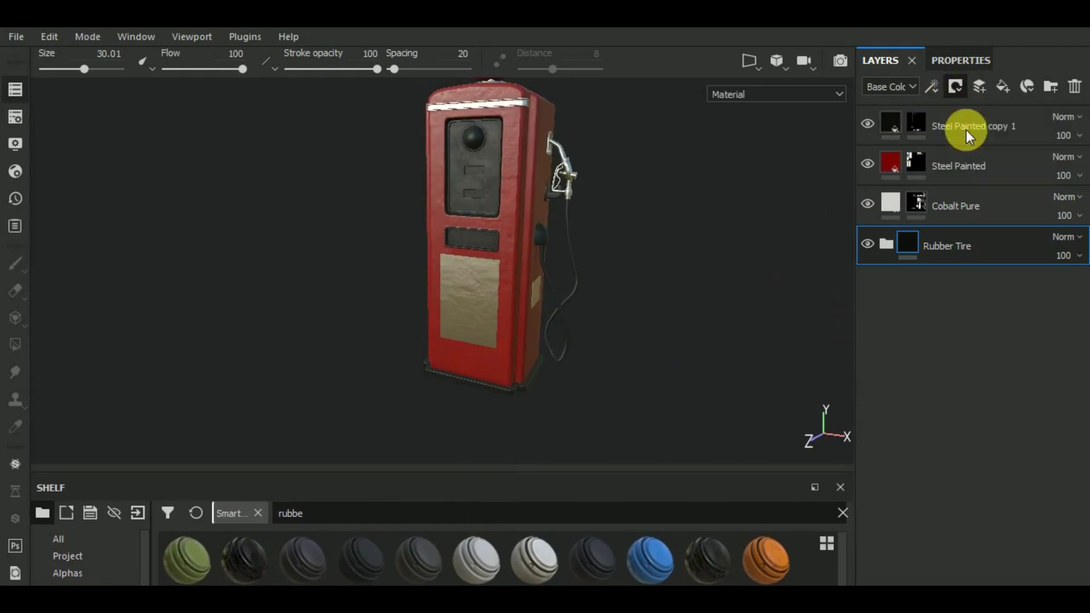
click(15, 344)
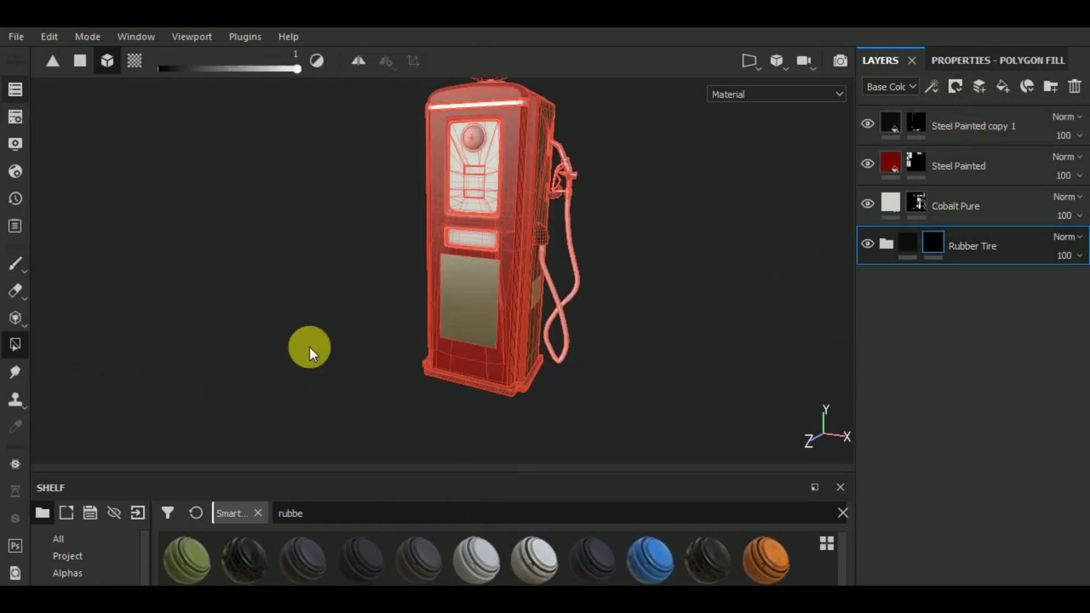
click(1027, 62)
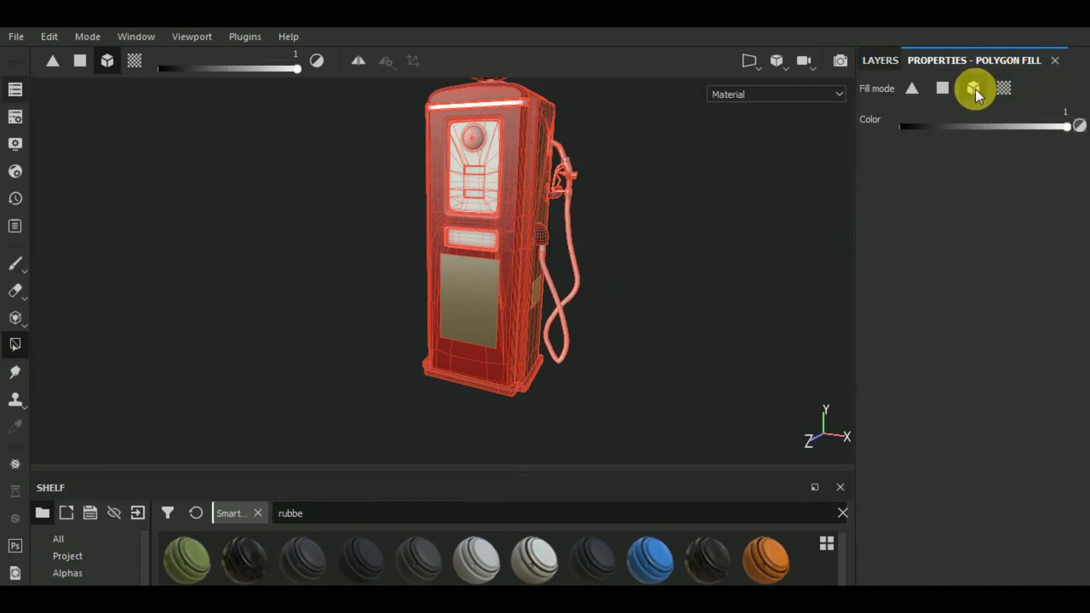
click(576, 288)
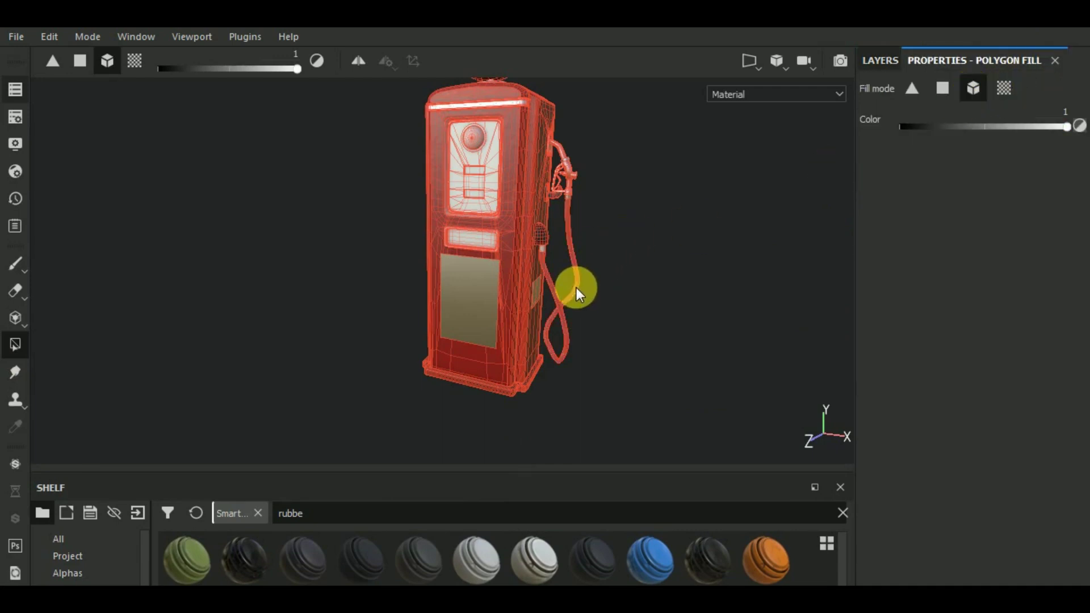
scroll(577, 288, down, 2)
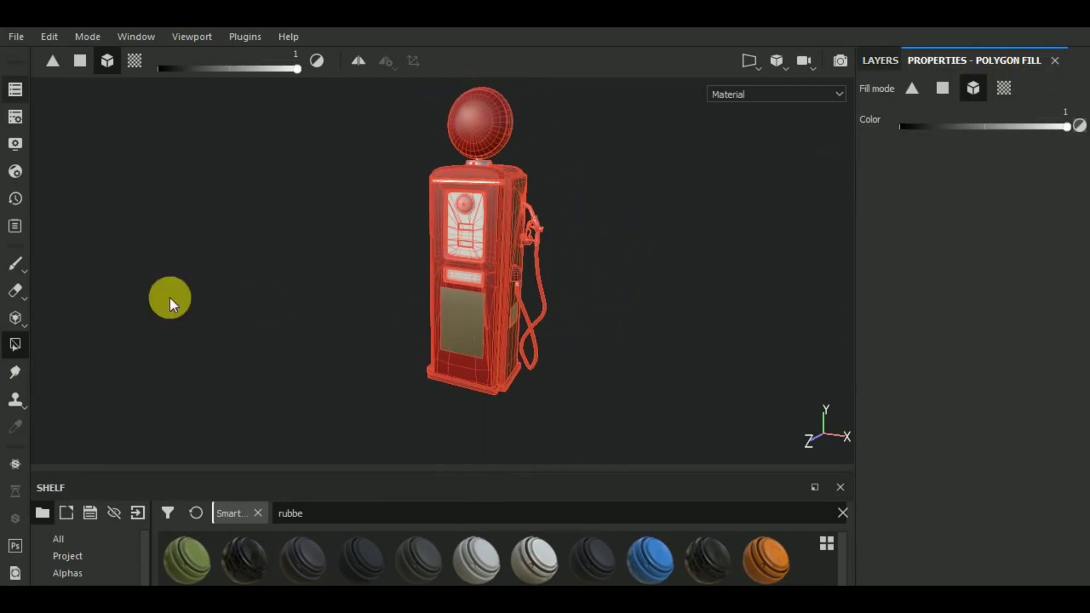
Return to the brush, then select the Cobalt Pure layer's mask with Polygon Fill active.
click(16, 263)
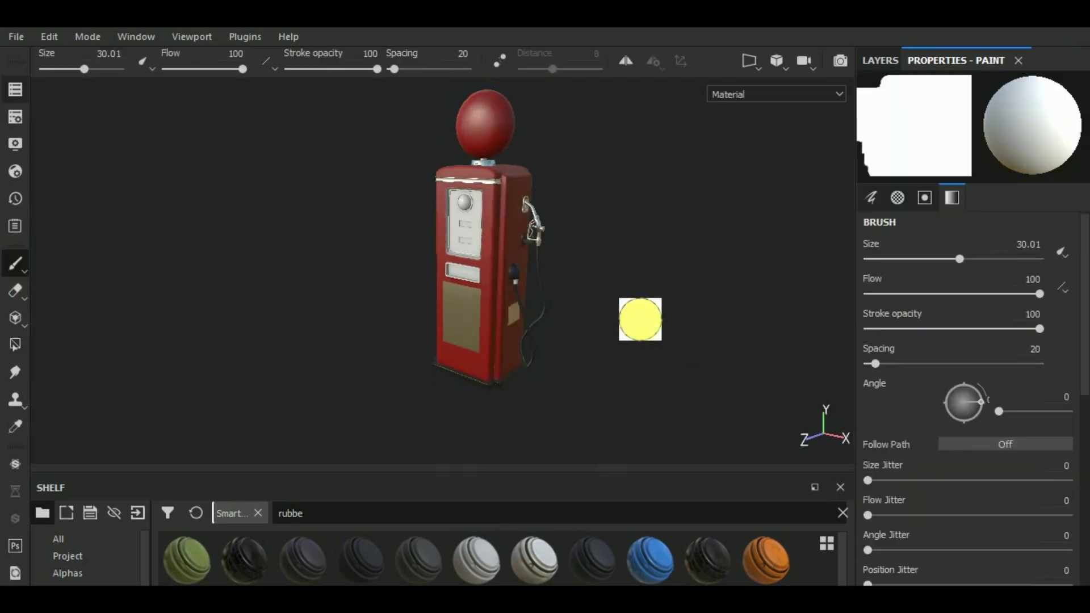
scroll(710, 346, up, 3)
mouse_move(715, 444)
right_down()
mouse_move(703, 431)
mouse_move(713, 352)
mouse_move(761, 319)
mouse_move(846, 153)
right_up()
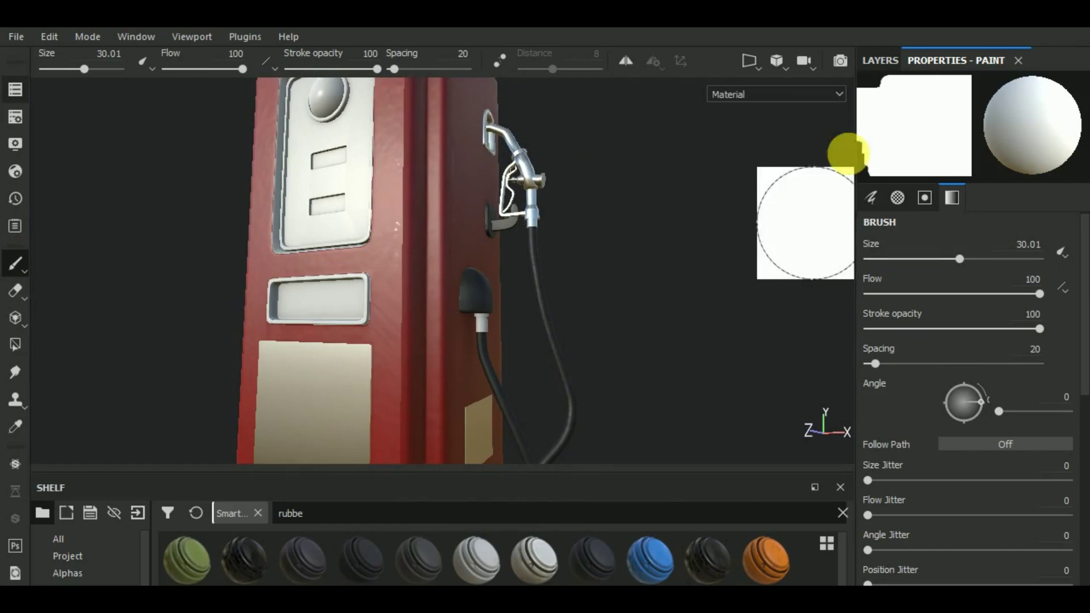
click(880, 60)
click(919, 204)
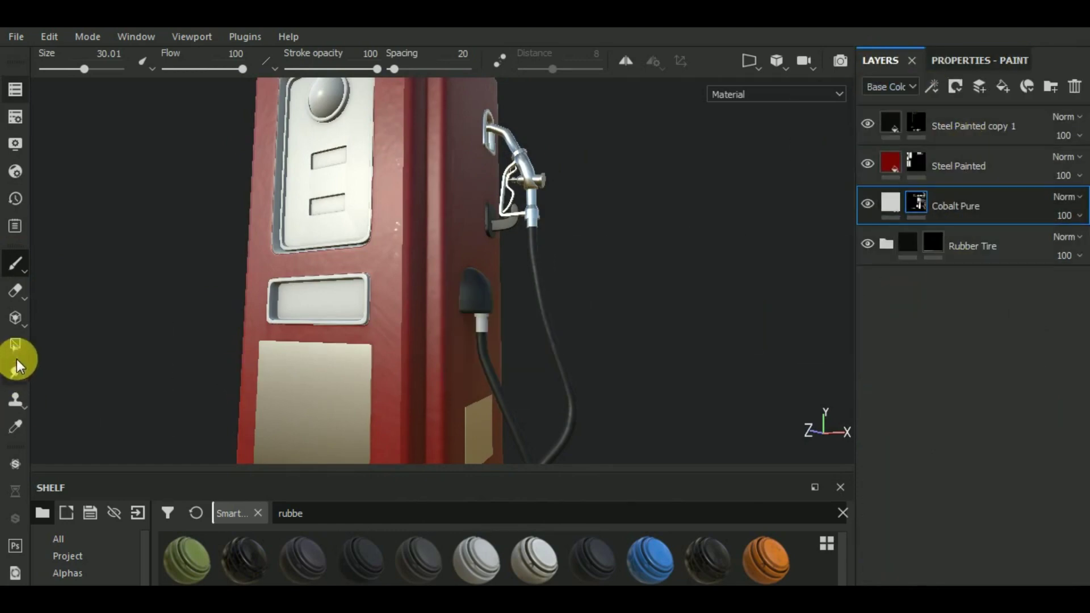
click(16, 350)
Orbit around the hose holder, switch back to the brush, and reframe the whole pump.
alt+drag(506, 320, 440, 280)
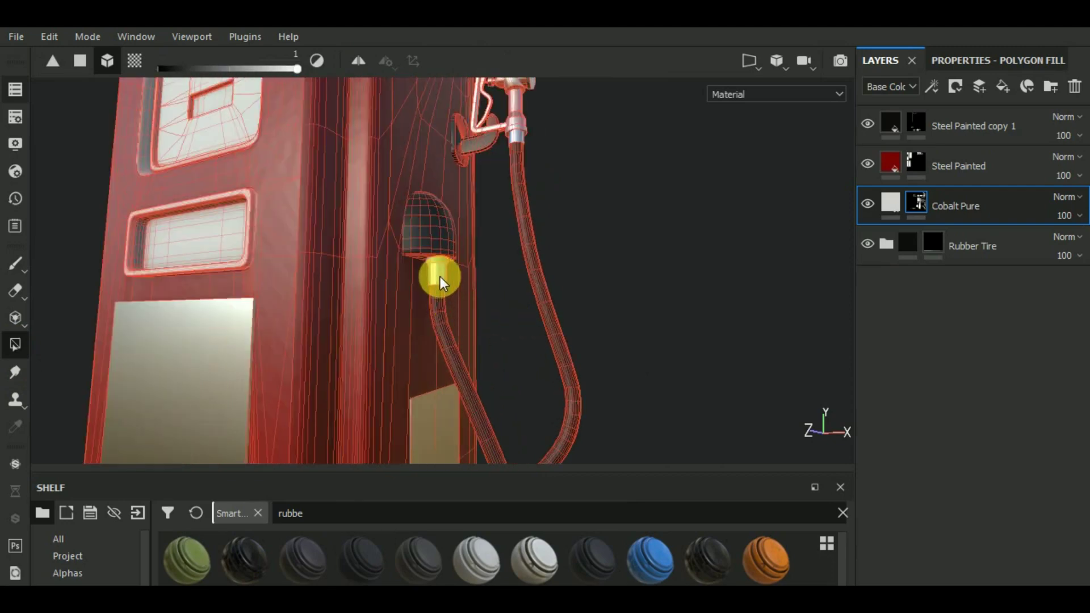
scroll(441, 258, up, 2)
scroll(441, 264, down, 2)
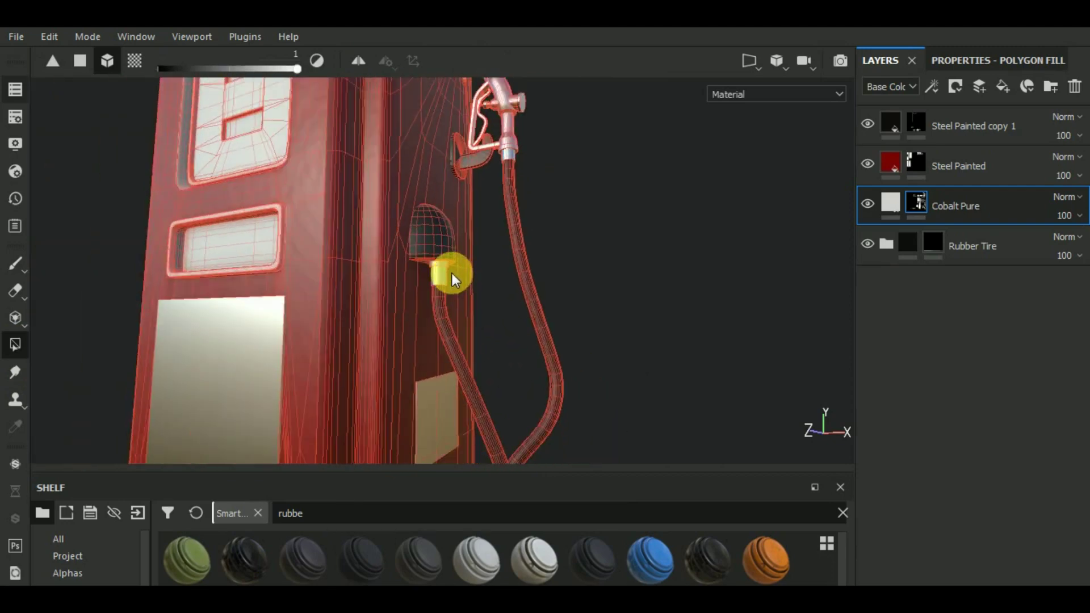
scroll(453, 274, down, 2)
scroll(506, 291, down, 2)
click(16, 263)
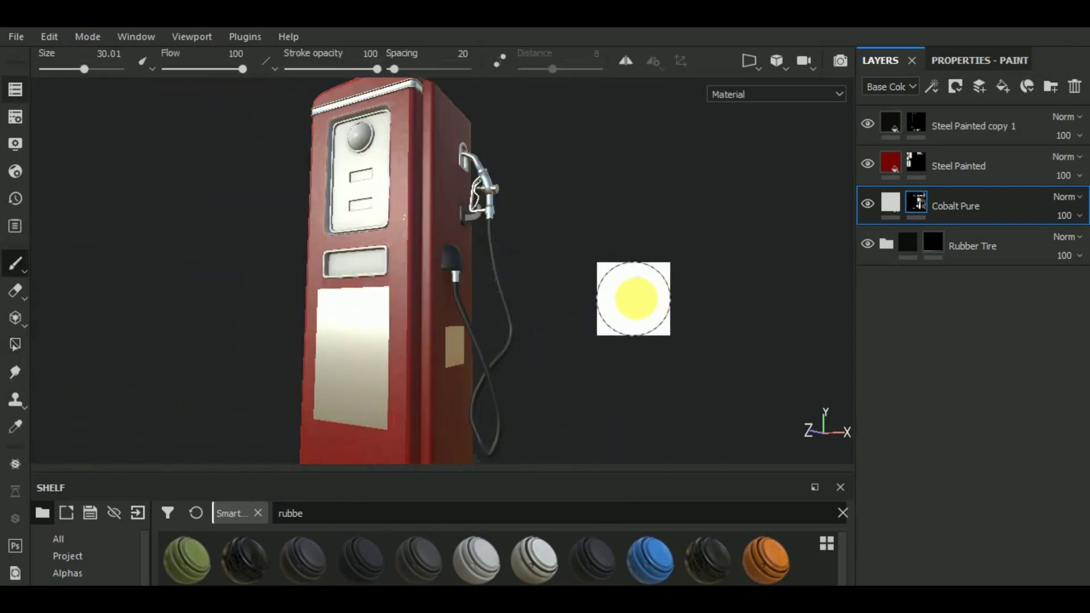
scroll(628, 297, down, 3)
mouse_move(635, 297)
alt+mouse_down()
mouse_move(835, 355)
mouse_move(714, 355)
mouse_move(718, 340)
mouse_move(737, 335)
mouse_move(697, 331)
alt+mouse_up()
alt+middle_drag(697, 331, 711, 358)
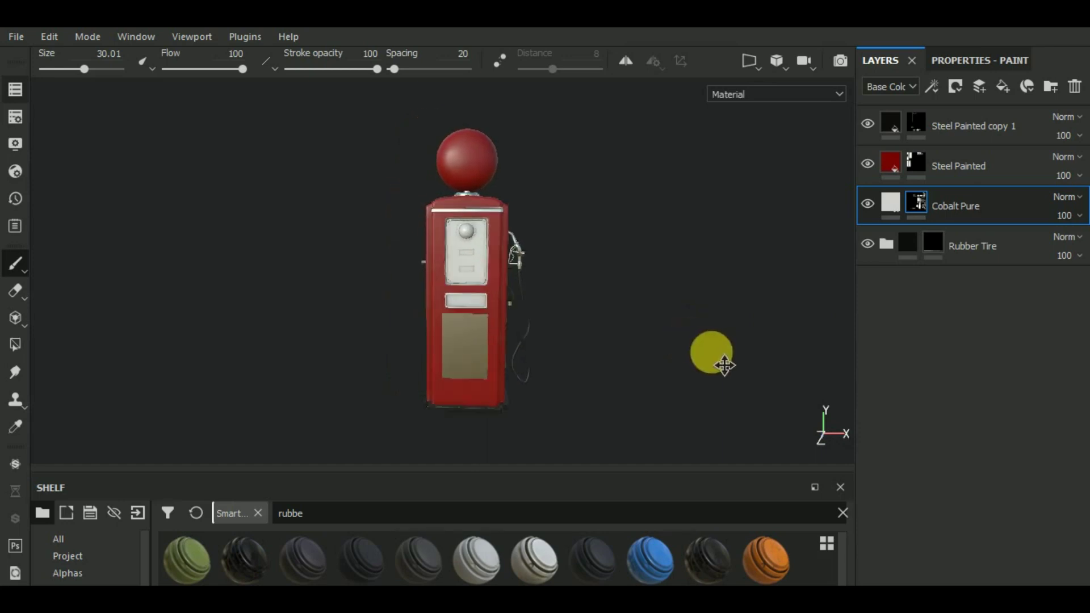
Select the Rubber Tire mask, zoom onto the front panel, and set Polygon Fill to single polygons.
click(933, 243)
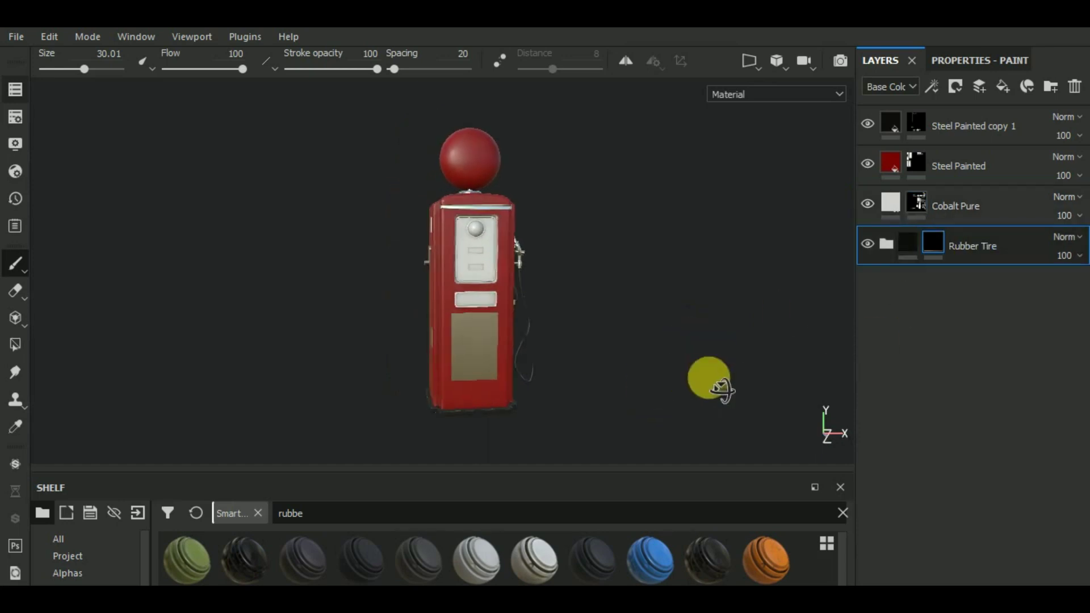
mouse_move(674, 360)
alt+right_down()
mouse_move(670, 348)
mouse_move(37, 401)
alt+right_up()
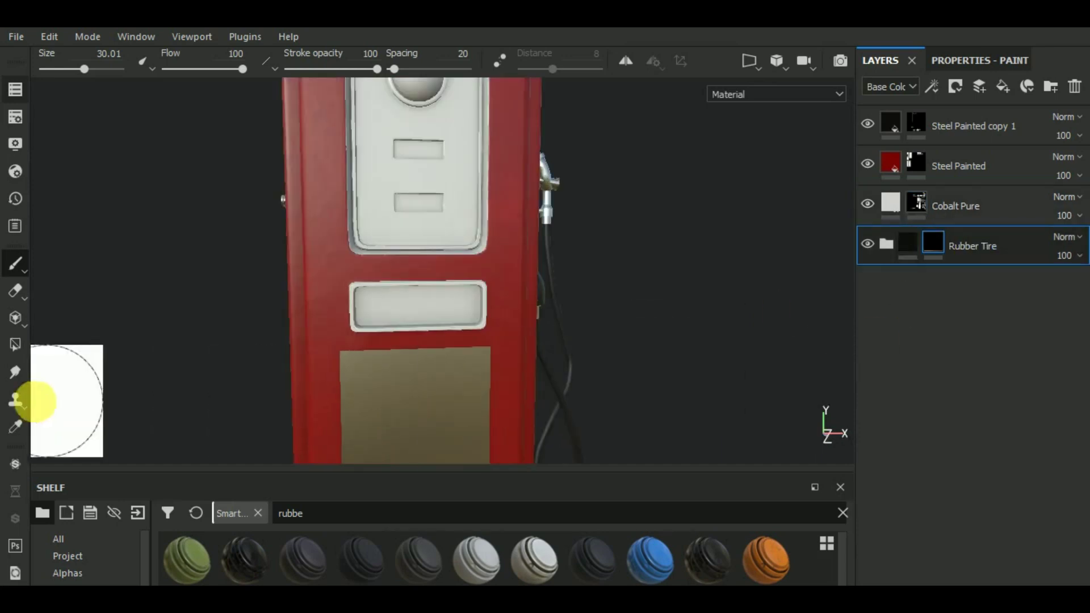
click(16, 345)
alt+drag(675, 346, 608, 348)
scroll(507, 282, up, 2)
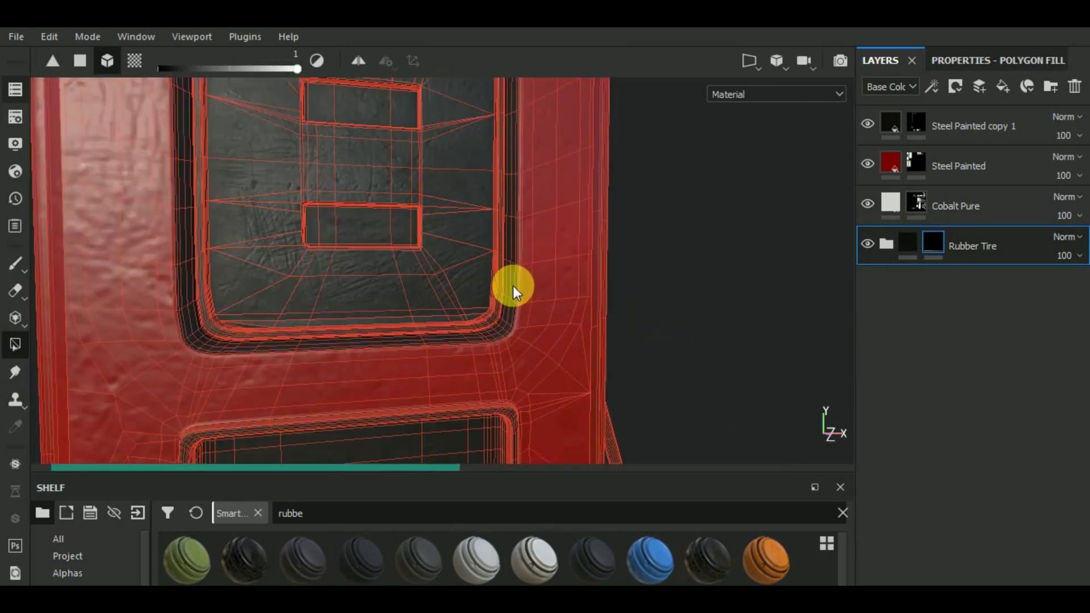
click(969, 65)
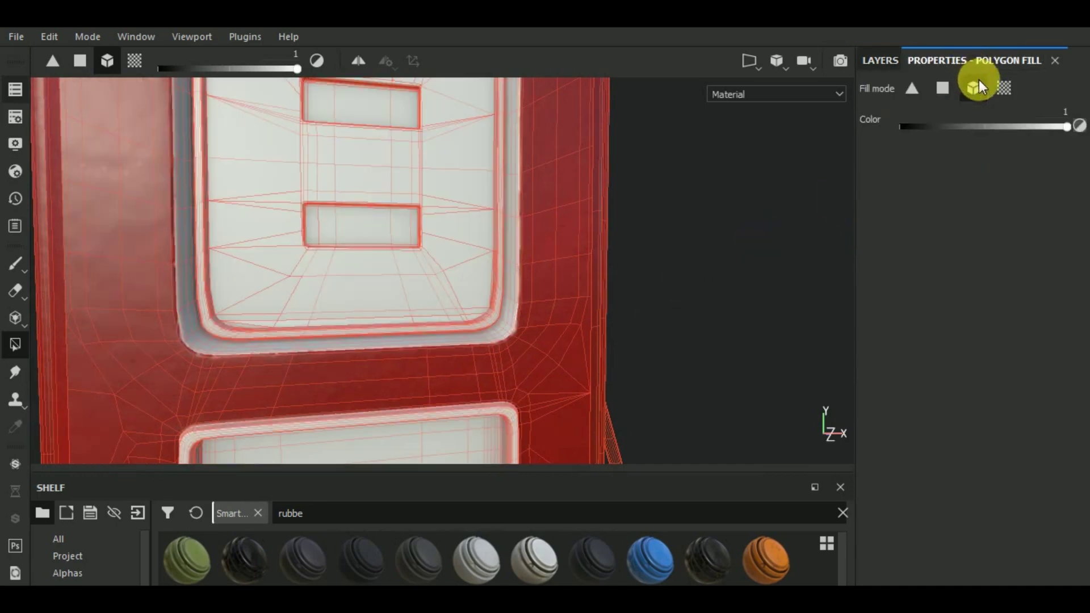
click(944, 89)
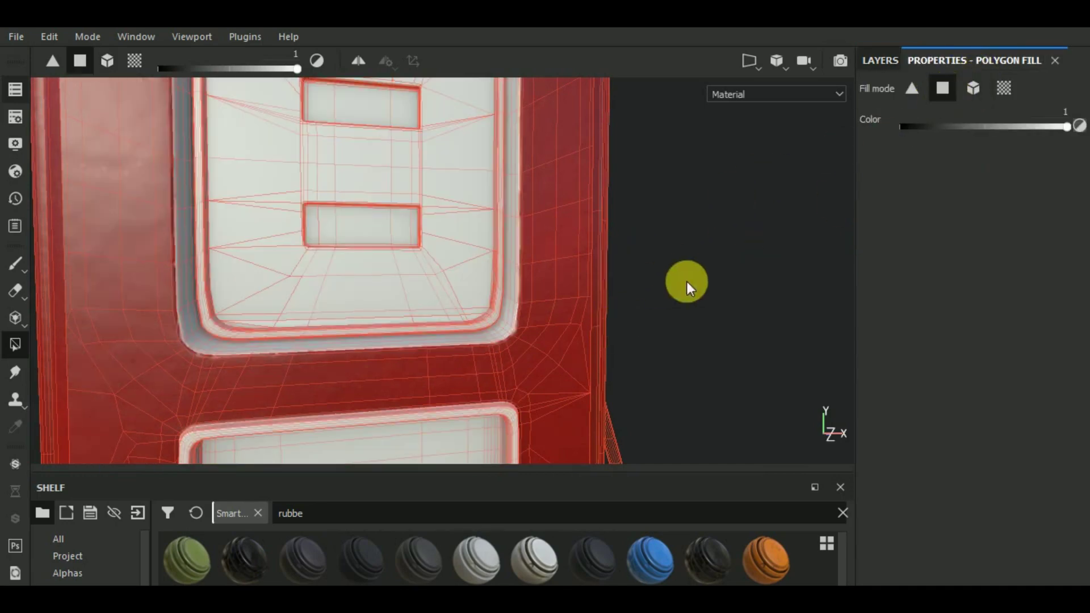
middle_drag(687, 281, 713, 251)
click(745, 66)
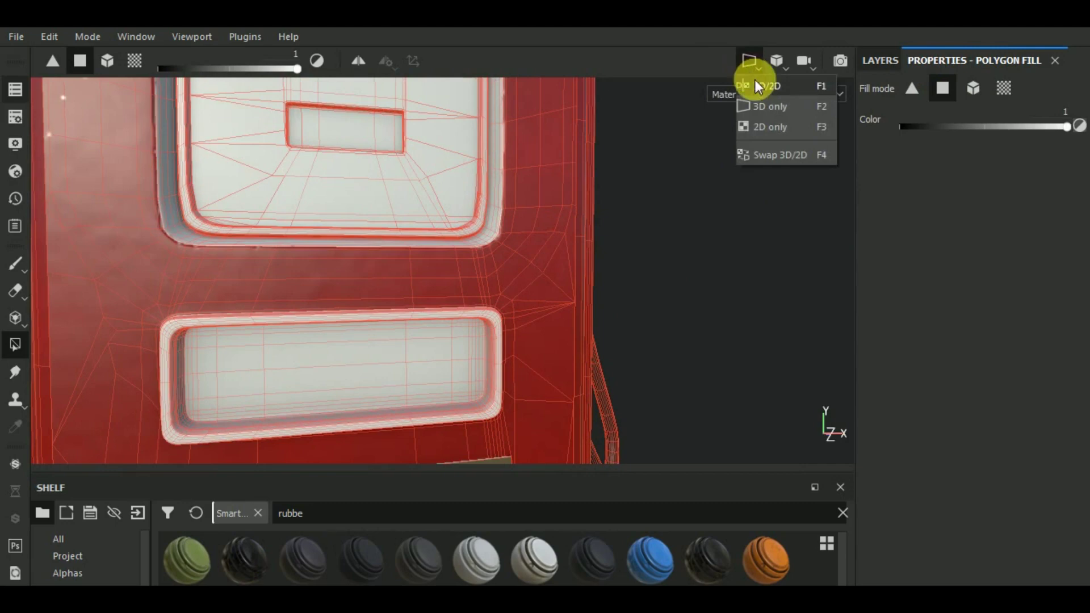
Switch the viewport to 3D/2D and mask the bevel strip beside the upper window.
click(761, 86)
middle_drag(775, 321, 698, 259)
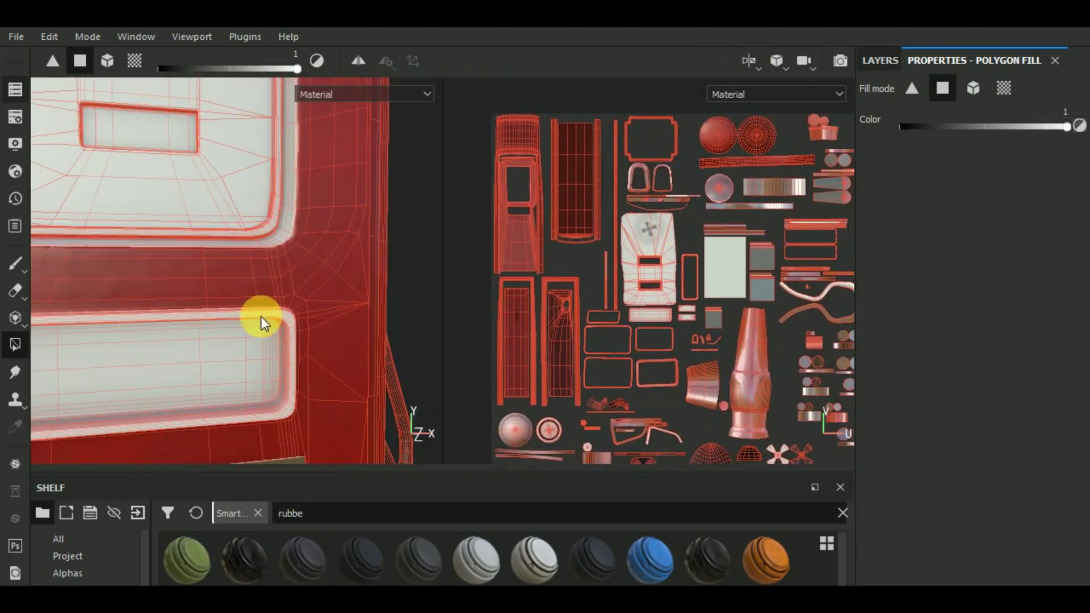
scroll(277, 323, up, 1)
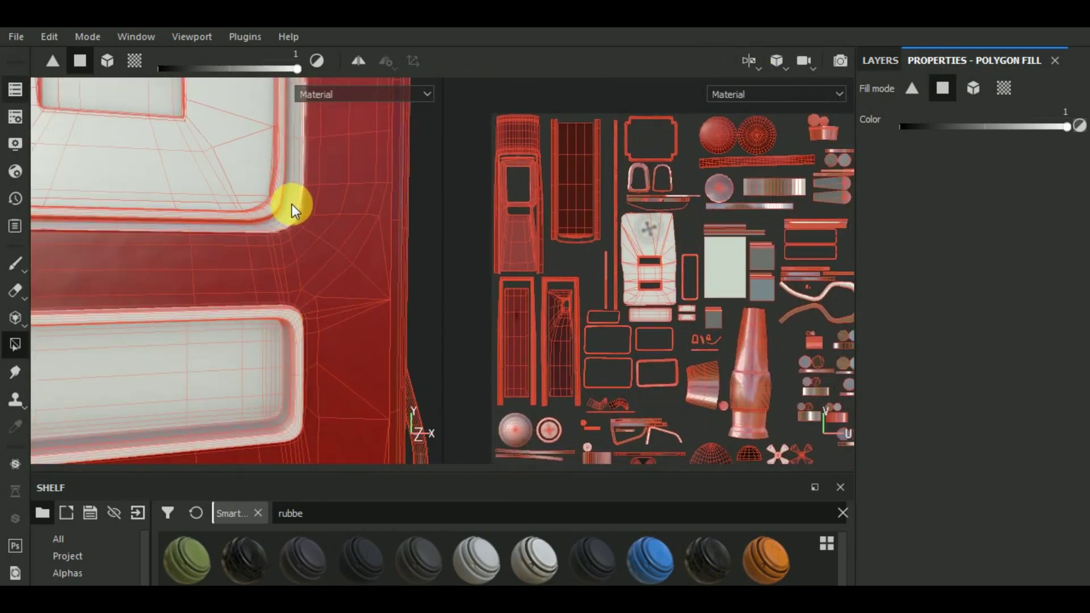
click(296, 181)
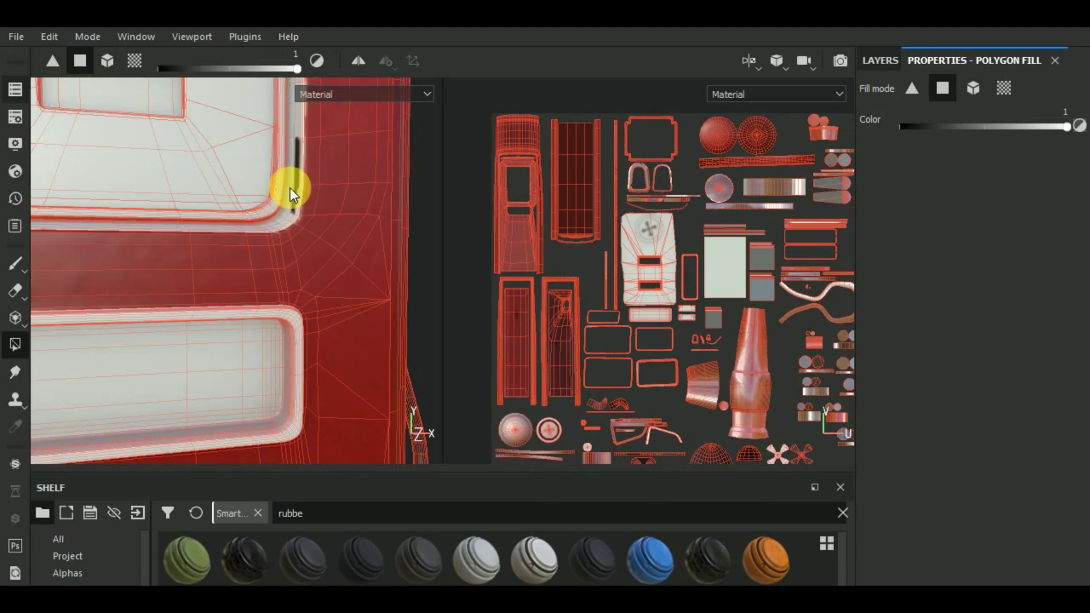
Pan the UV layout and mask the first rectangular UV island with a rectangle sweep.
middle_drag(666, 343, 677, 318)
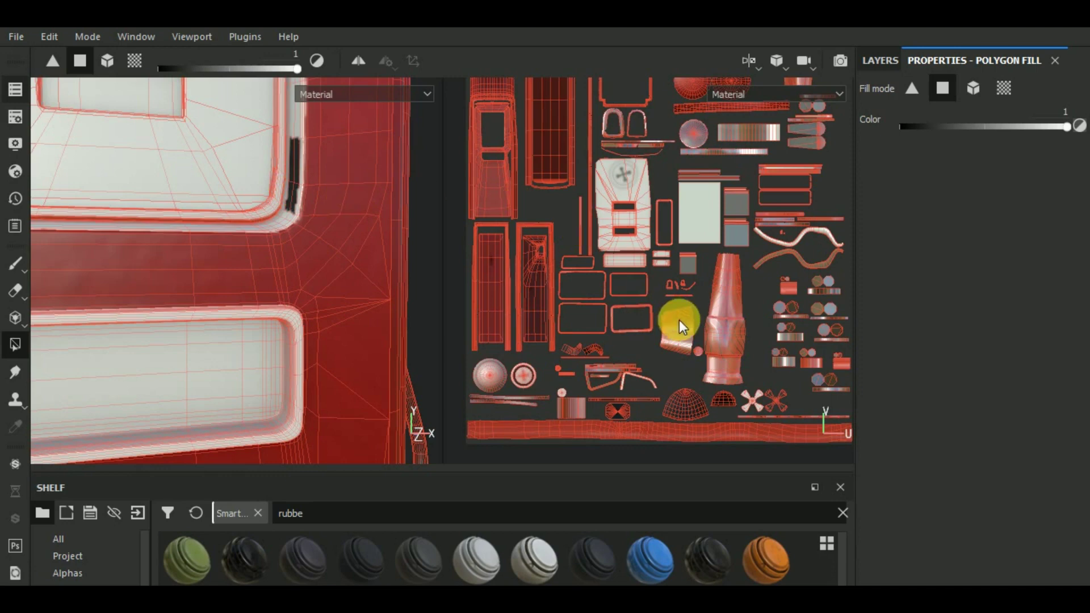
mouse_move(654, 268)
middle_down()
mouse_move(651, 370)
mouse_move(679, 215)
middle_up()
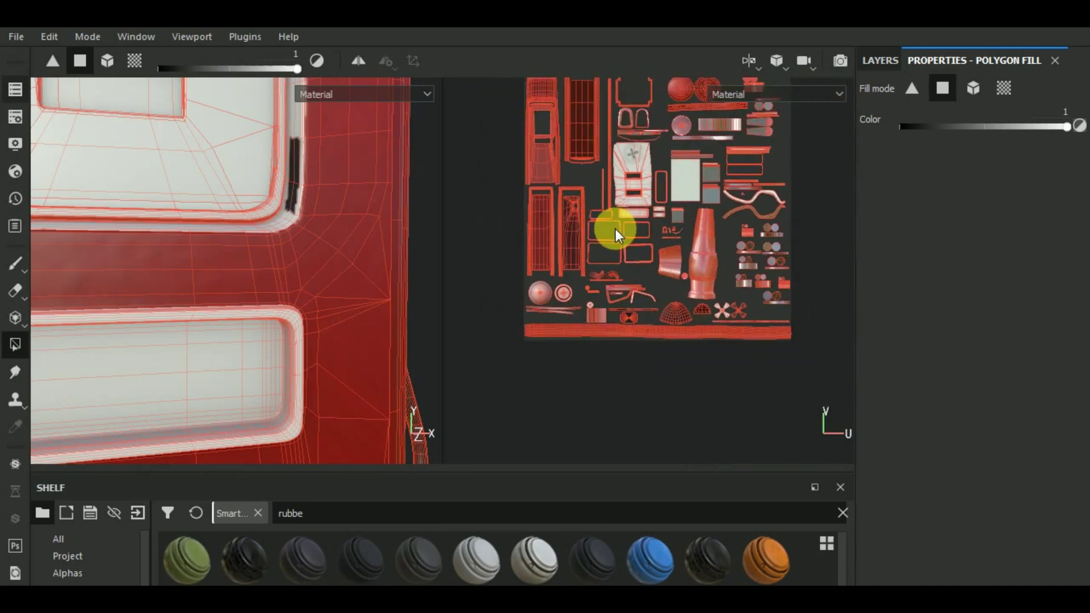
scroll(616, 229, up, 2)
scroll(599, 212, up, 2)
scroll(597, 216, up, 2)
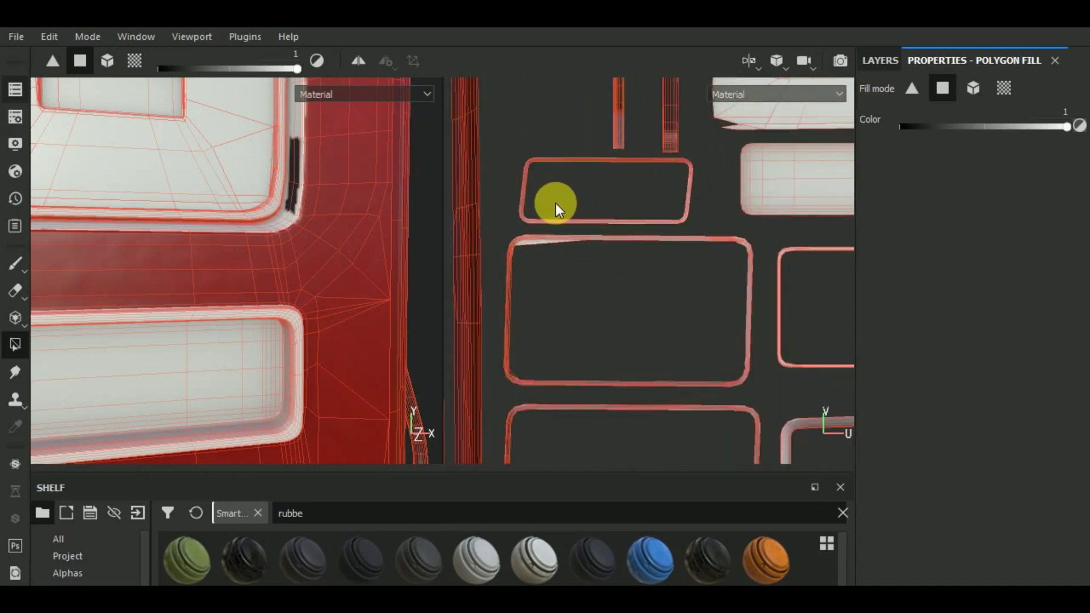
scroll(560, 224, down, 2)
mouse_move(658, 312)
middle_down()
mouse_move(642, 271)
mouse_move(619, 265)
middle_up()
drag(592, 254, 762, 396)
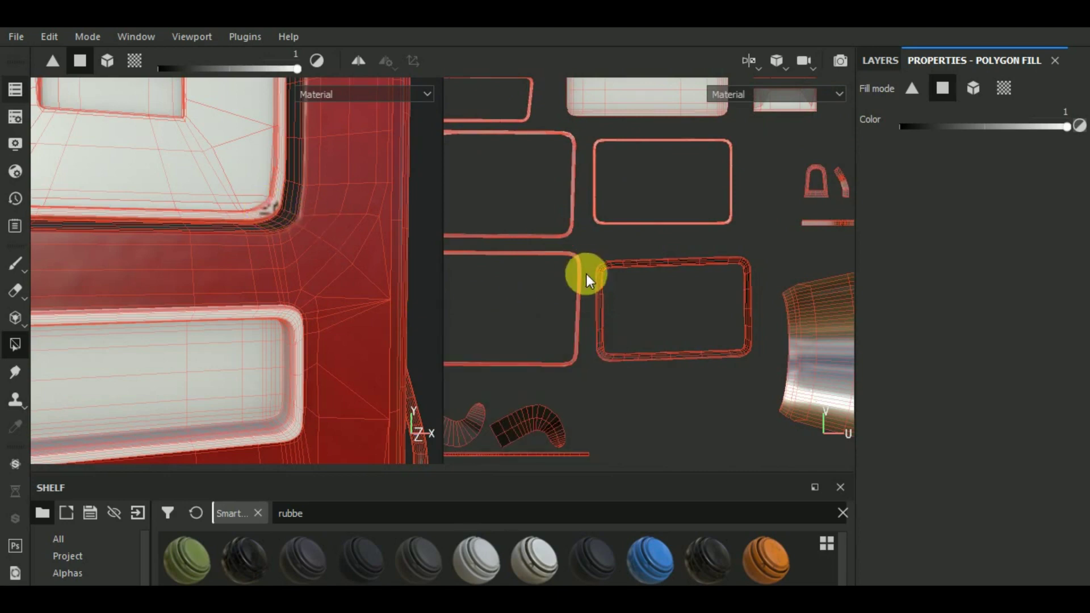
Mask the lower-left and upper-right rectangular UV islands.
middle_drag(585, 275, 683, 254)
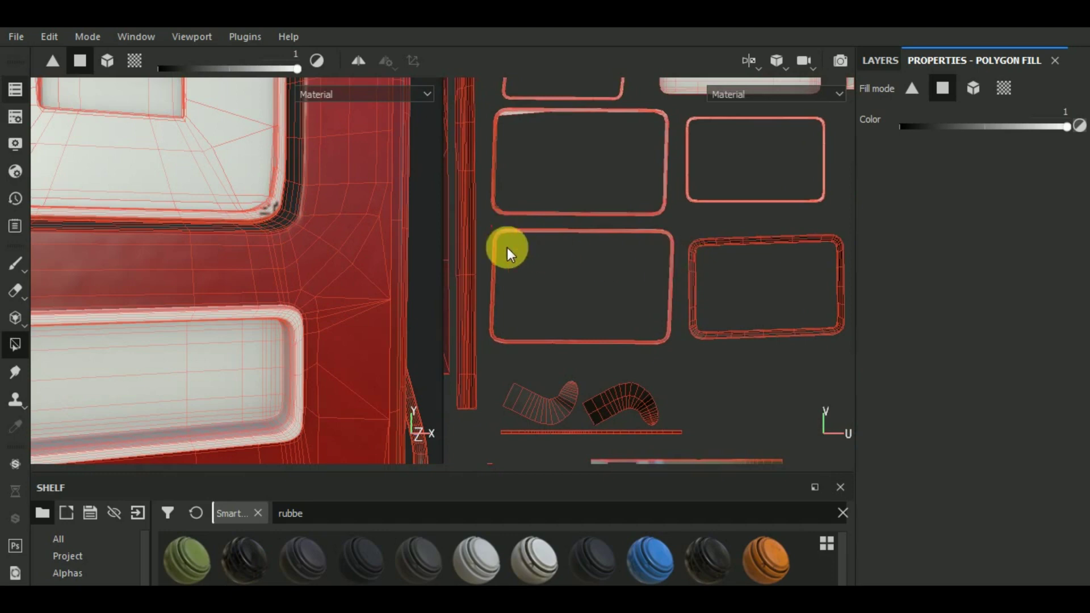
drag(507, 248, 683, 358)
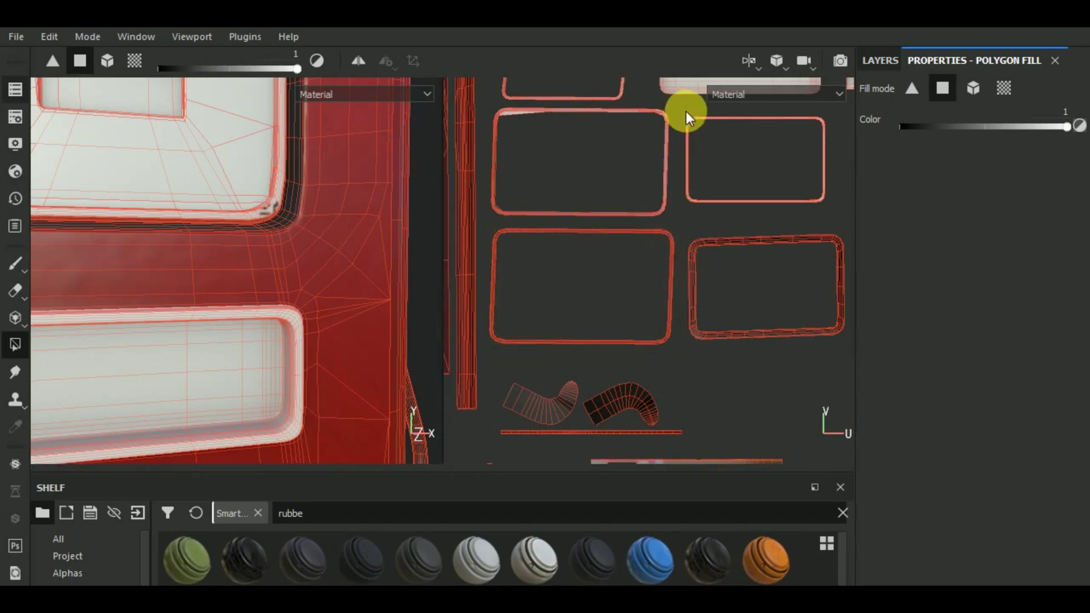
drag(684, 111, 836, 223)
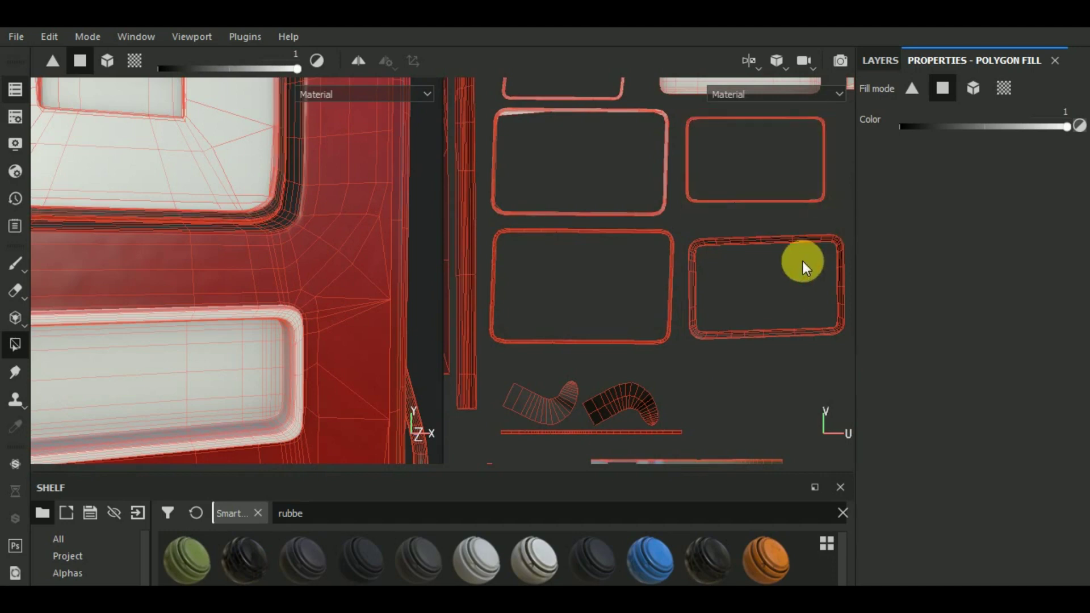
scroll(748, 308, down, 2)
scroll(749, 308, down, 2)
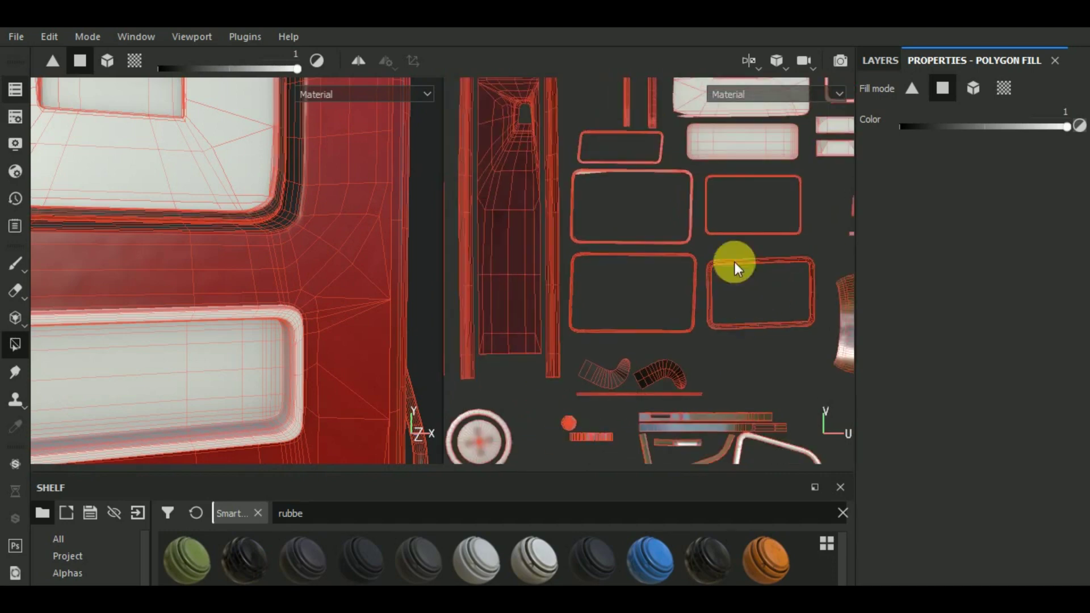
mouse_move(717, 254)
middle_down()
mouse_move(728, 285)
mouse_move(656, 308)
mouse_move(692, 294)
mouse_move(701, 268)
middle_up()
scroll(285, 326, down, 1)
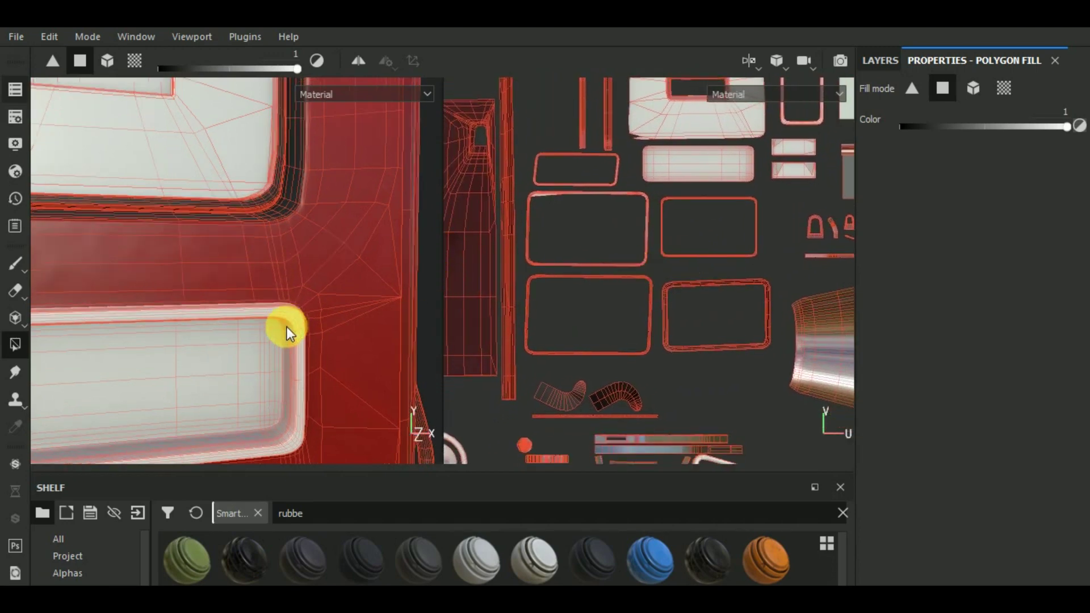
scroll(287, 330, down, 2)
scroll(288, 331, down, 1)
scroll(287, 326, up, 1)
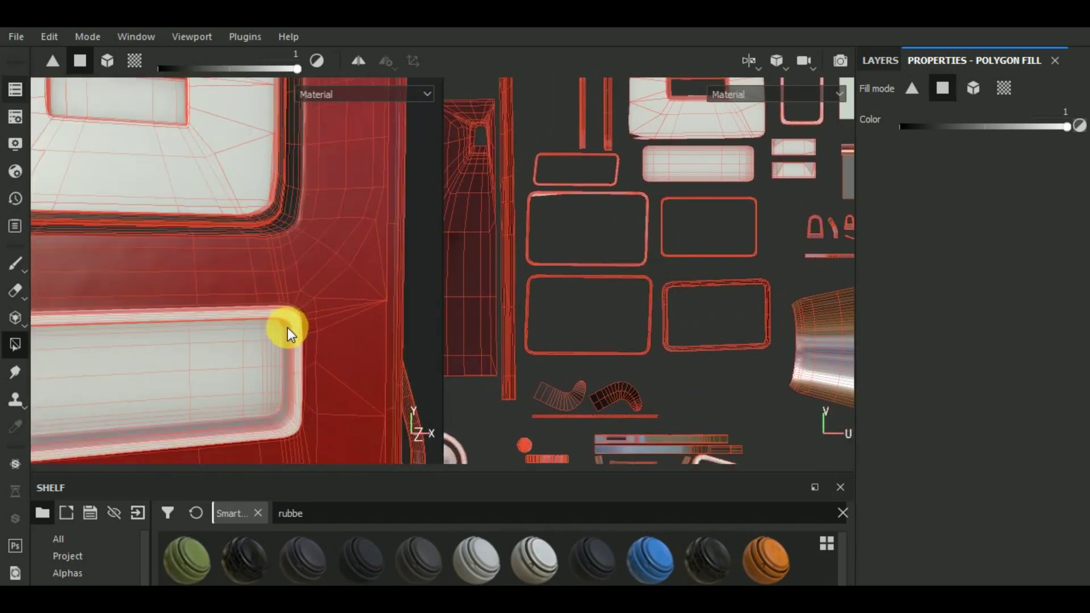
scroll(290, 330, up, 2)
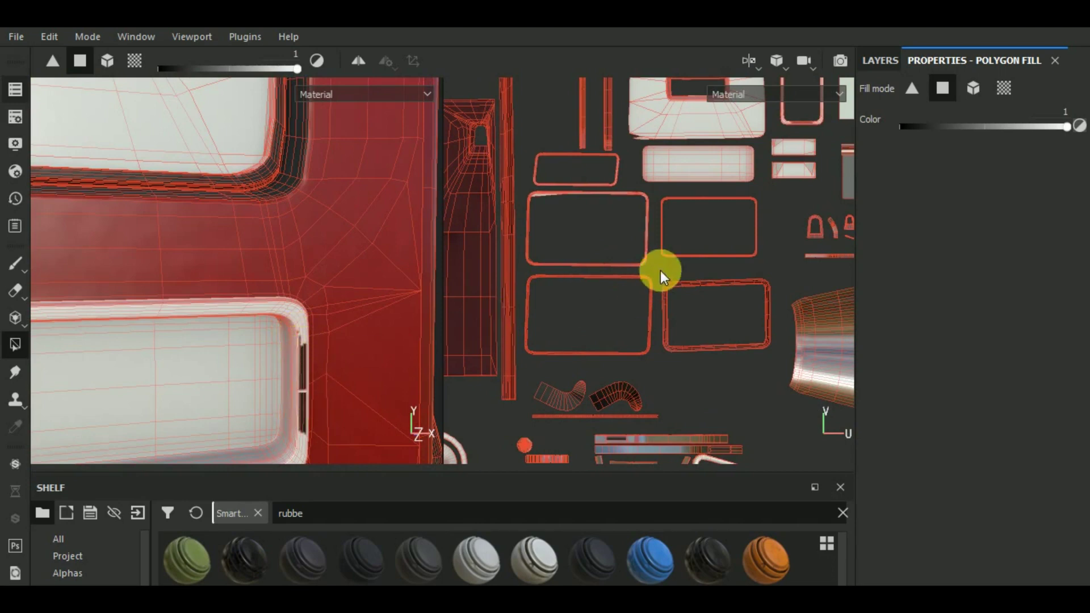
scroll(660, 271, up, 1)
scroll(558, 227, up, 1)
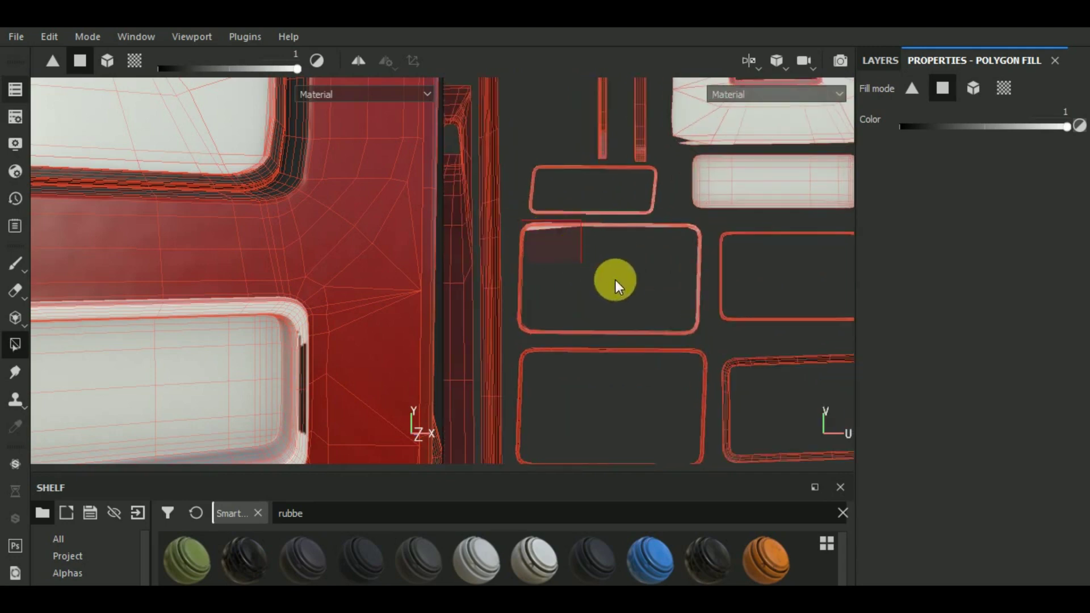
drag(616, 281, 710, 342)
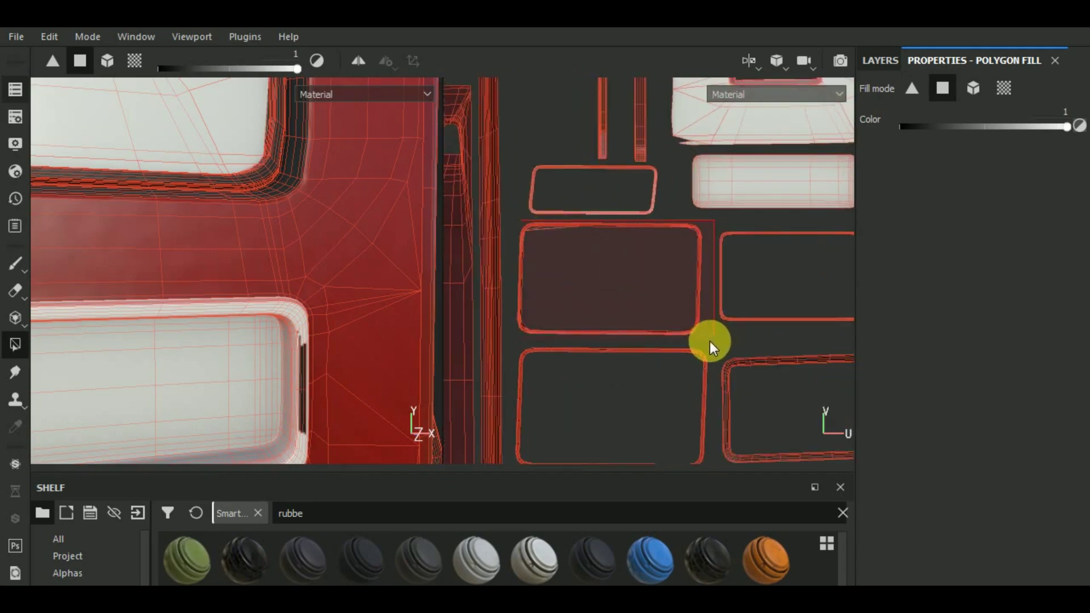
scroll(710, 342, down, 2)
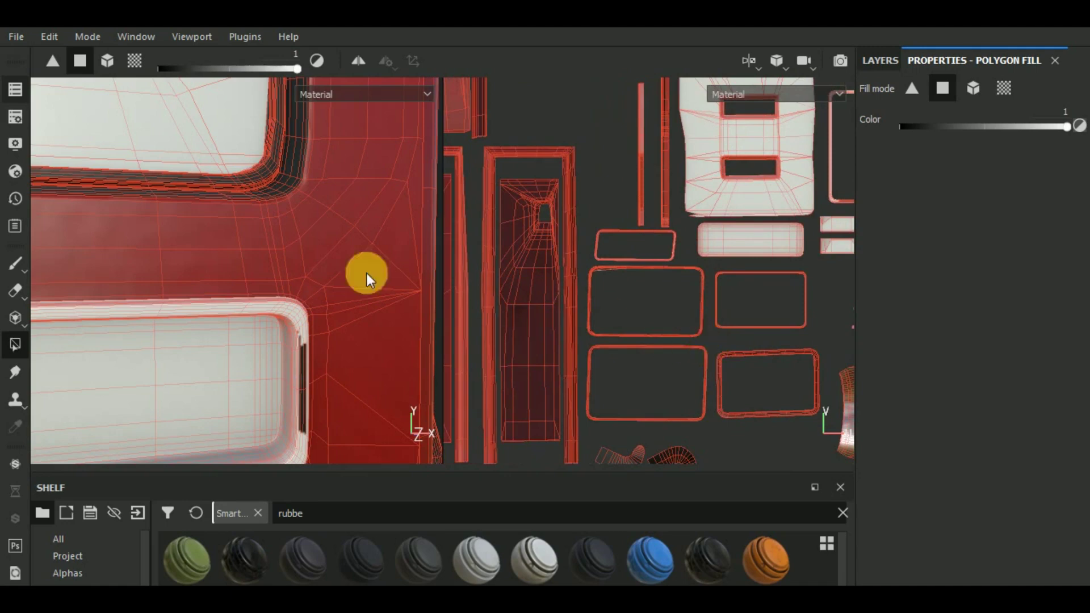
alt+drag(367, 273, 315, 316)
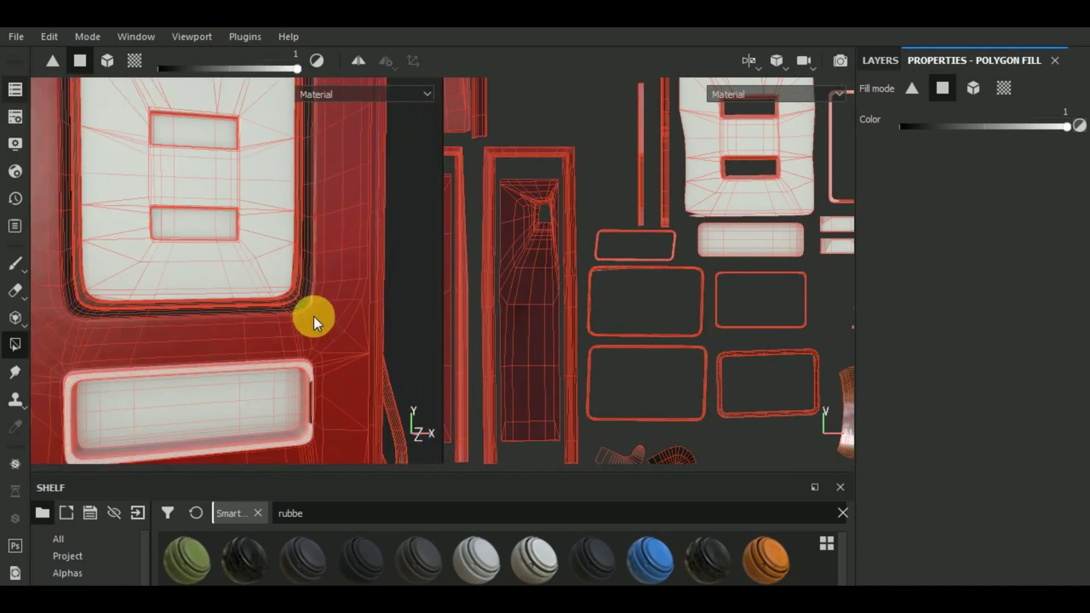
scroll(306, 292, up, 2)
scroll(305, 292, up, 1)
scroll(305, 292, up, 2)
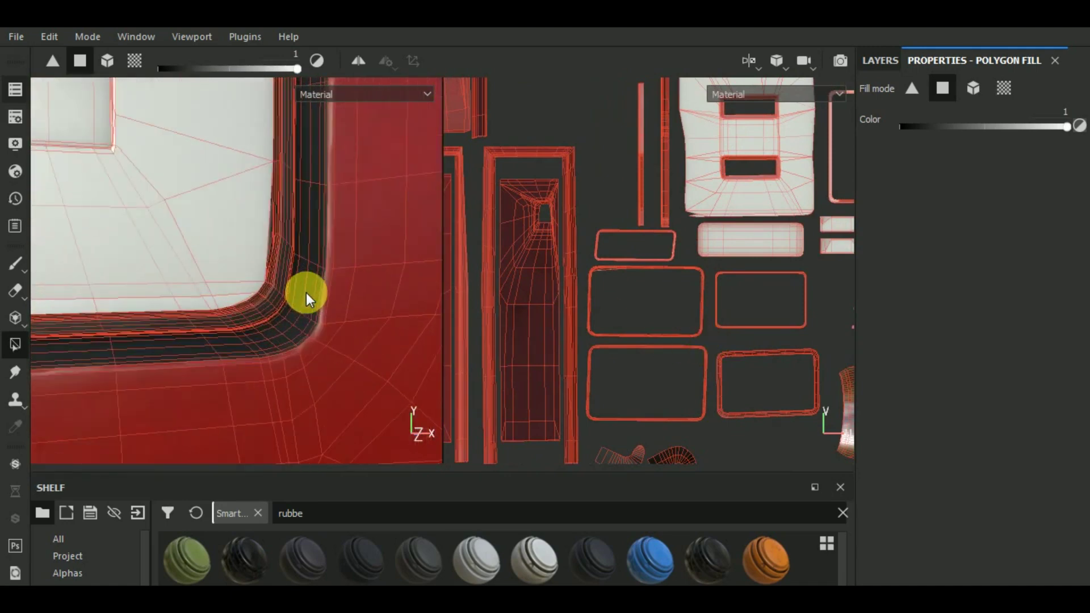
scroll(305, 291, down, 2)
scroll(313, 287, down, 2)
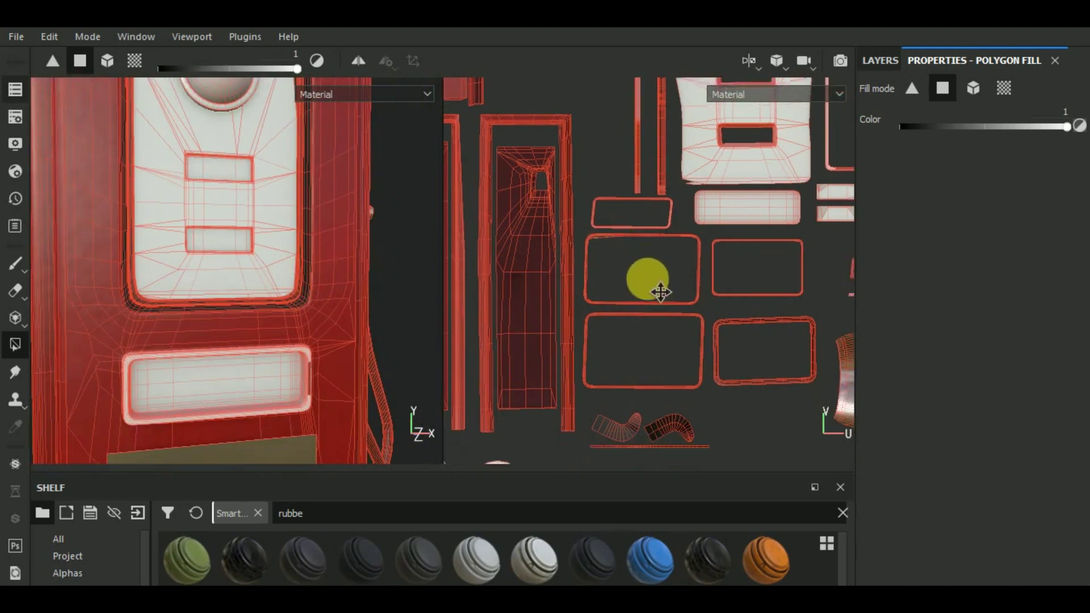
middle_drag(636, 312, 623, 183)
scroll(609, 190, up, 1)
scroll(573, 201, up, 2)
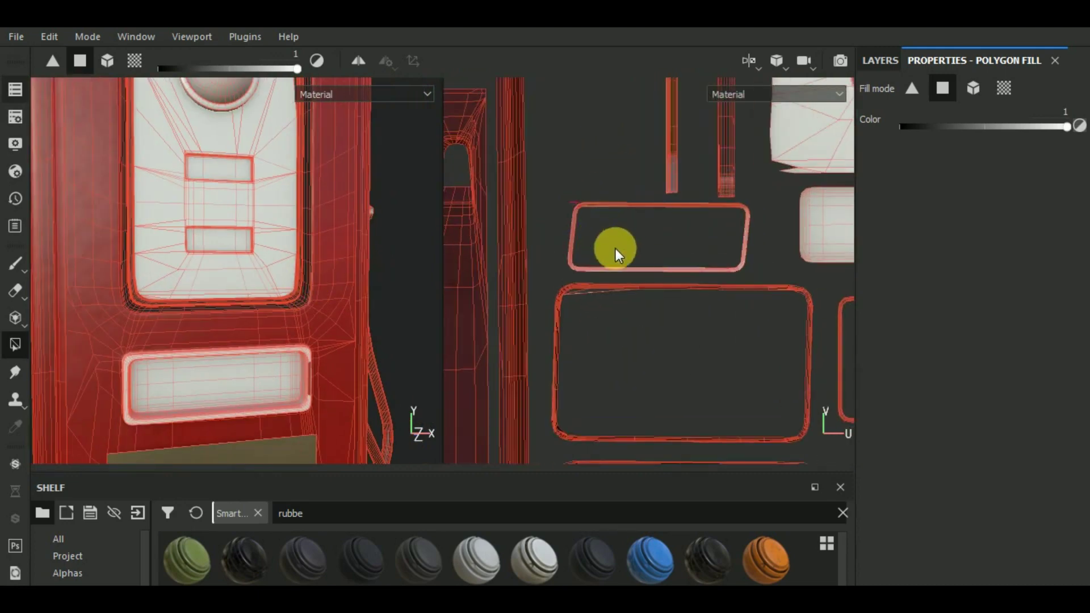
drag(615, 248, 755, 272)
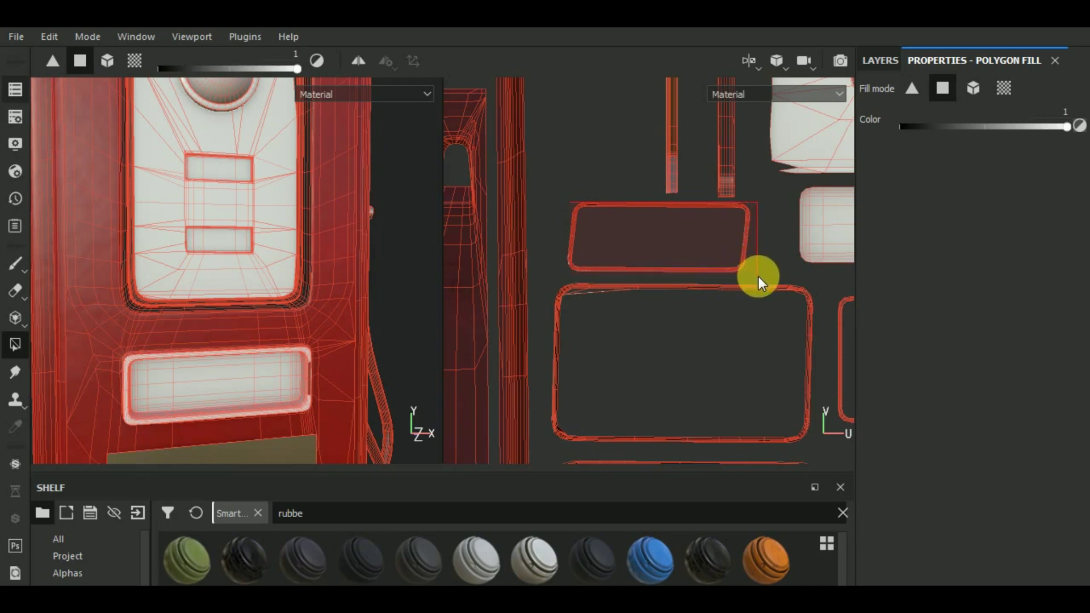
key(ctrl+z)
scroll(363, 334, down, 3)
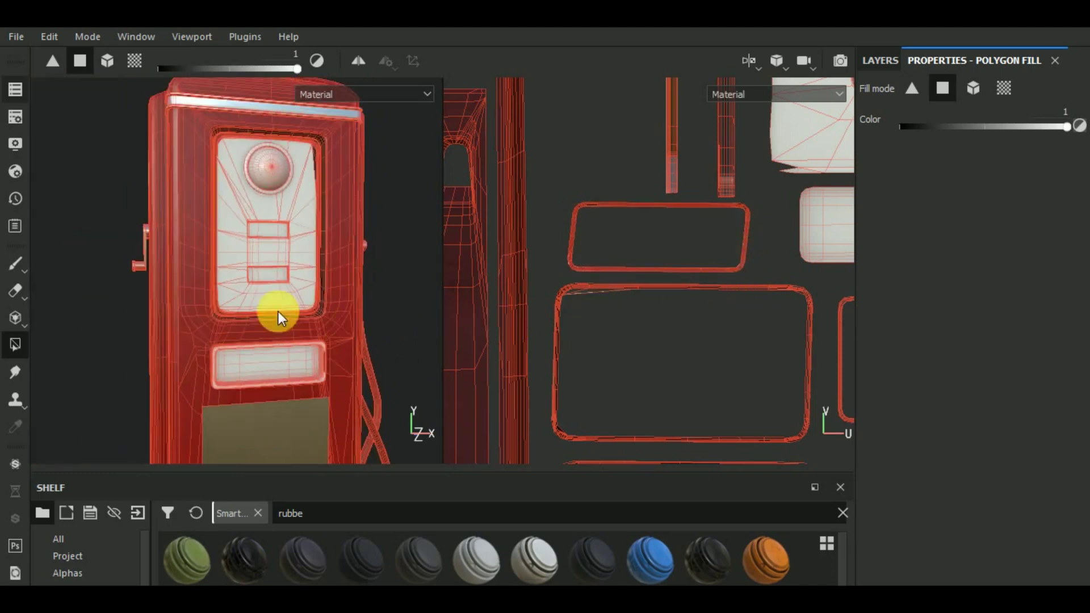
mouse_move(278, 311)
alt+mouse_down()
mouse_move(224, 290)
mouse_move(164, 326)
mouse_move(334, 326)
mouse_move(329, 368)
mouse_move(324, 316)
alt+mouse_up()
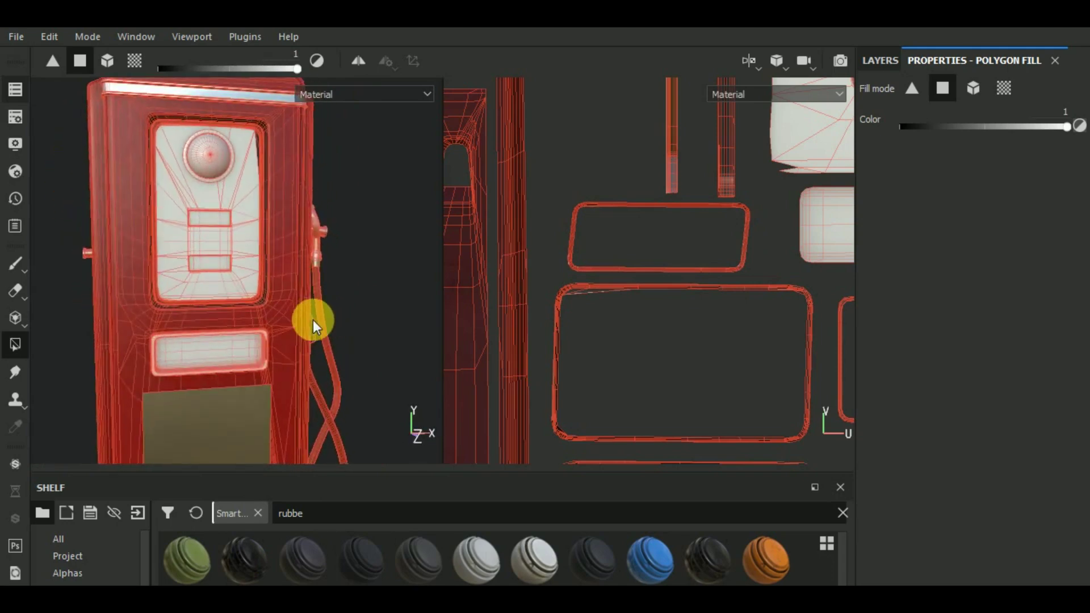
scroll(312, 319, down, 3)
scroll(312, 325, down, 1)
scroll(311, 325, up, 2)
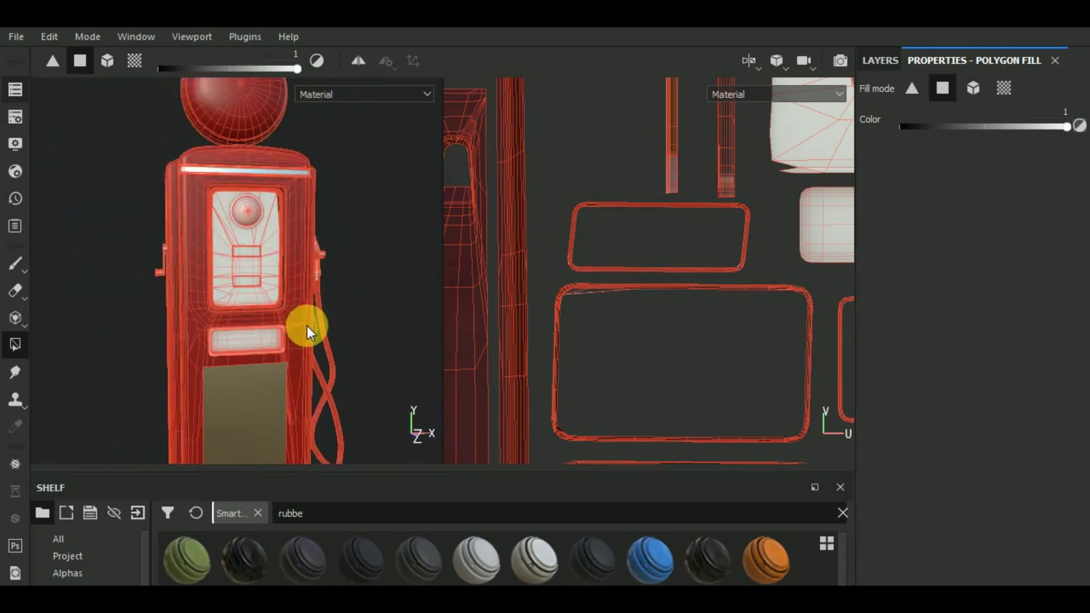
scroll(308, 325, up, 2)
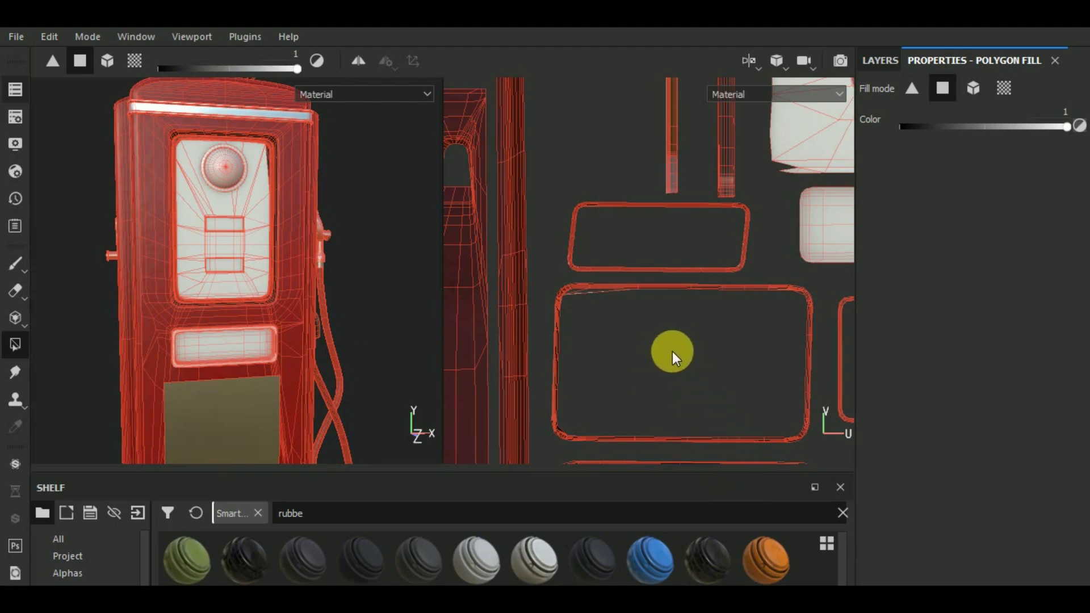
scroll(673, 352, up, 2)
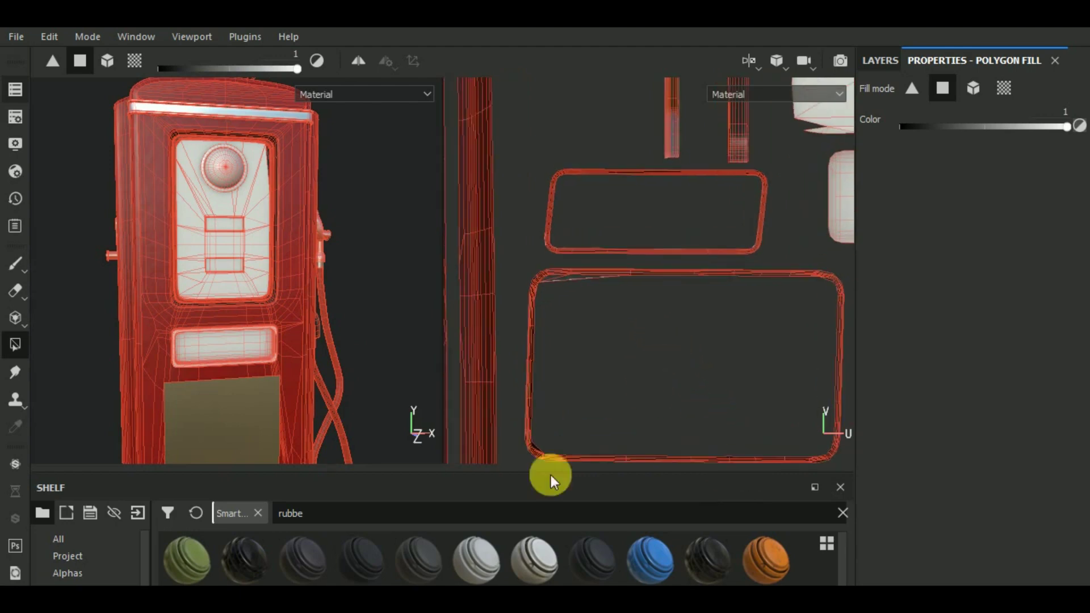
scroll(598, 454, up, 2)
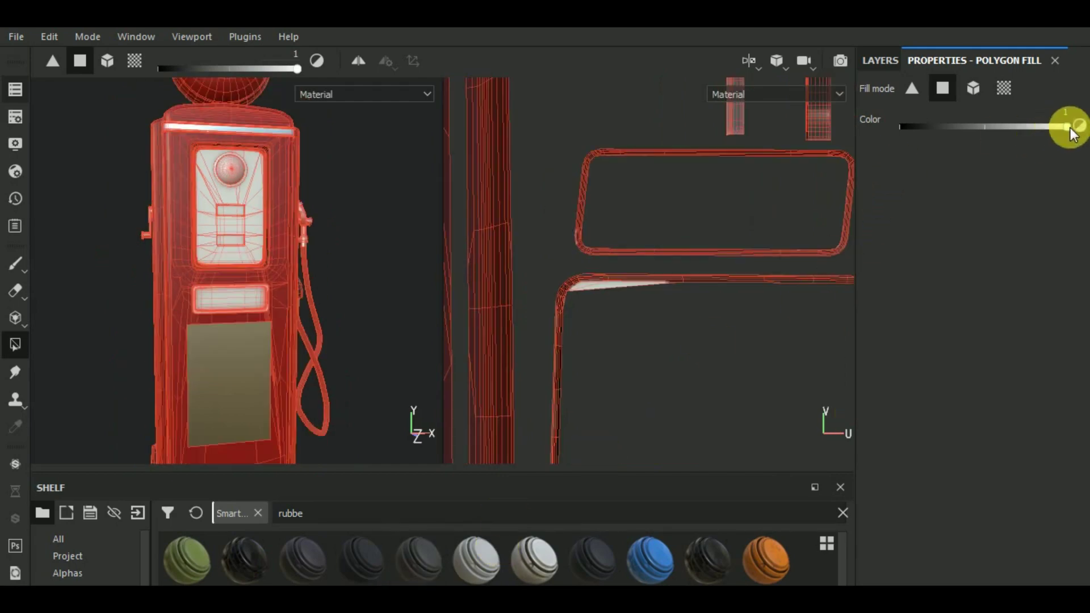
Set the mask fill Color to 0 and fill the large UV island.
drag(1068, 126, 851, 140)
scroll(544, 274, down, 2)
scroll(548, 274, down, 2)
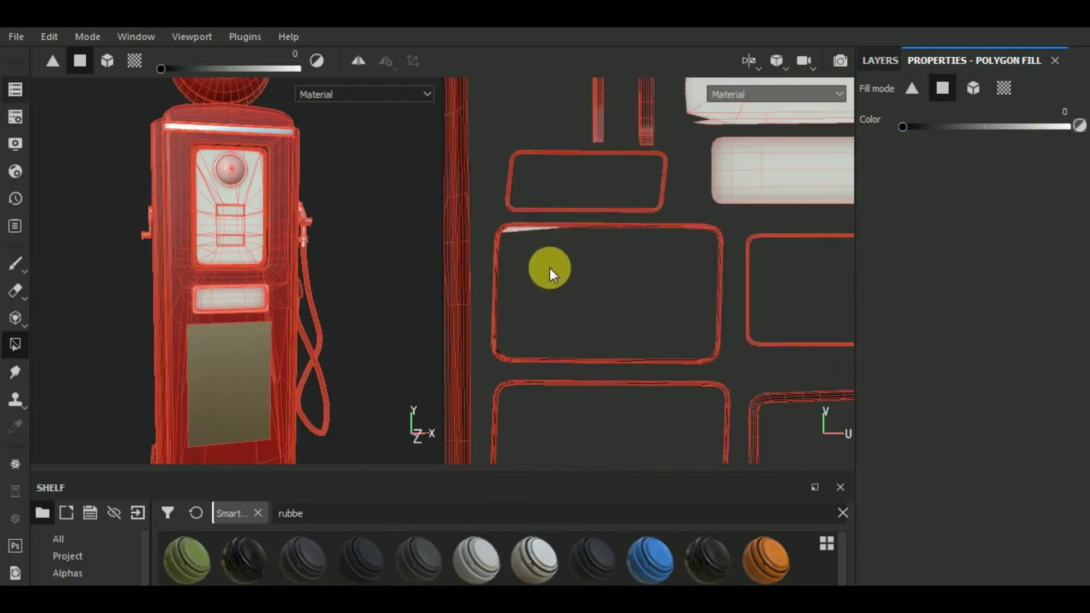
drag(536, 250, 713, 359)
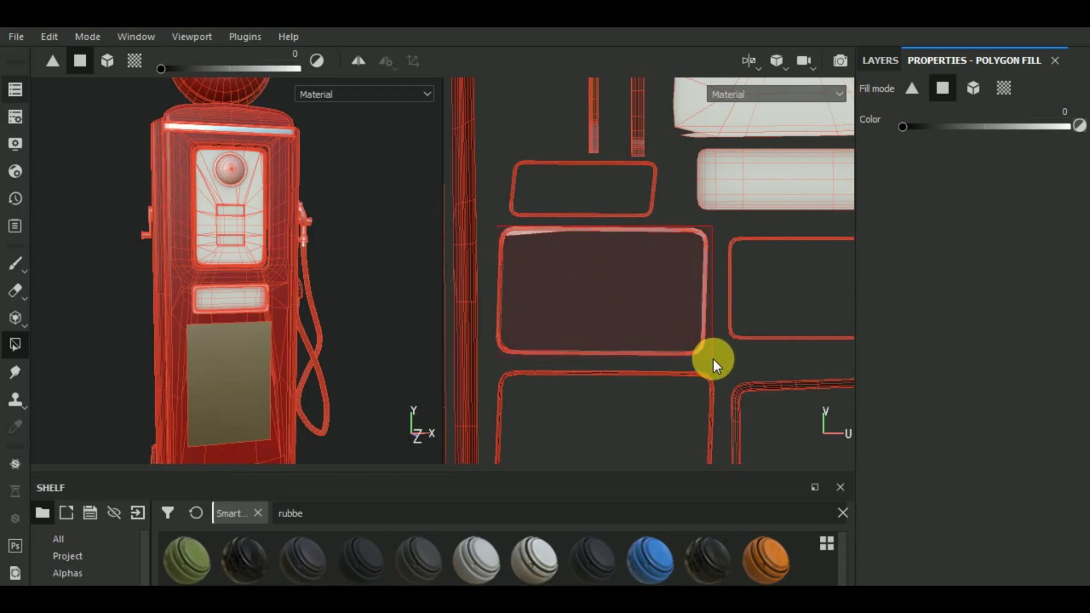
scroll(707, 332, down, 2)
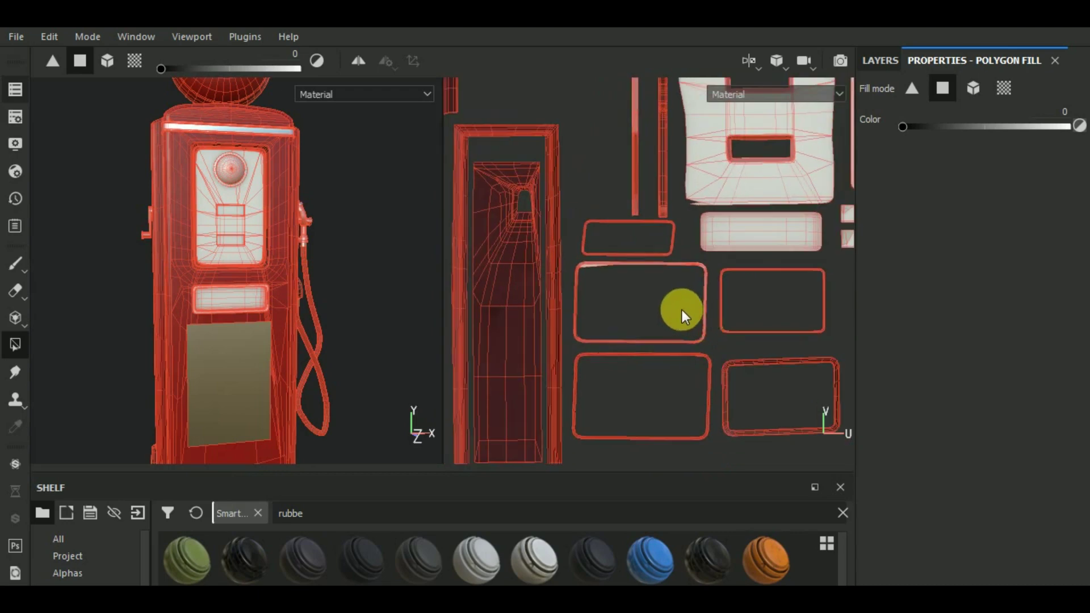
Set the fill Color back to 1 and fill the narrow vertical UV island.
drag(895, 133, 1073, 131)
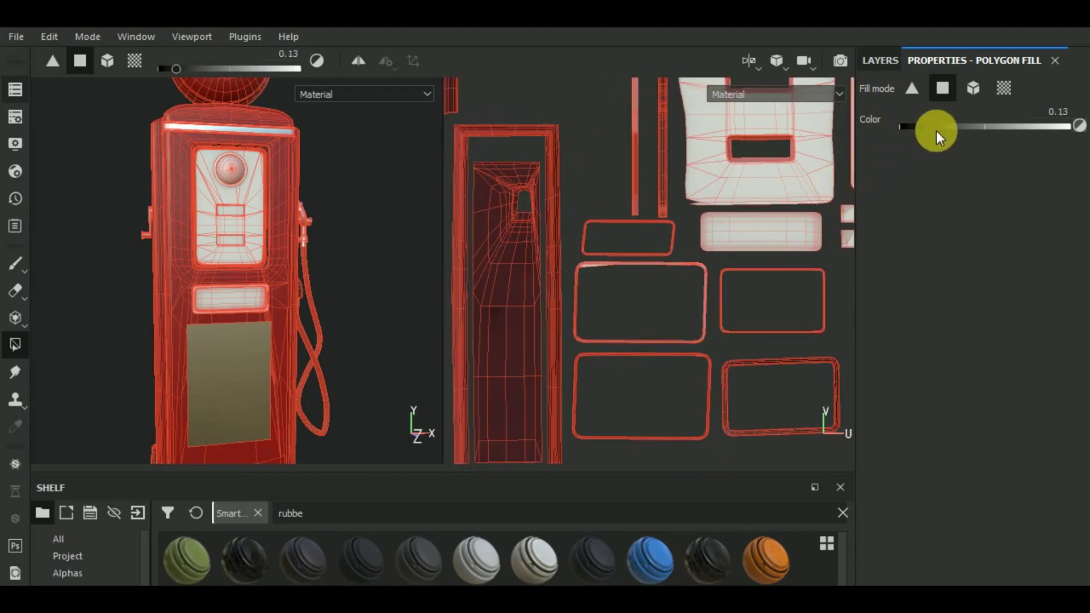
mouse_move(703, 343)
middle_down()
mouse_move(697, 326)
mouse_move(638, 316)
middle_up()
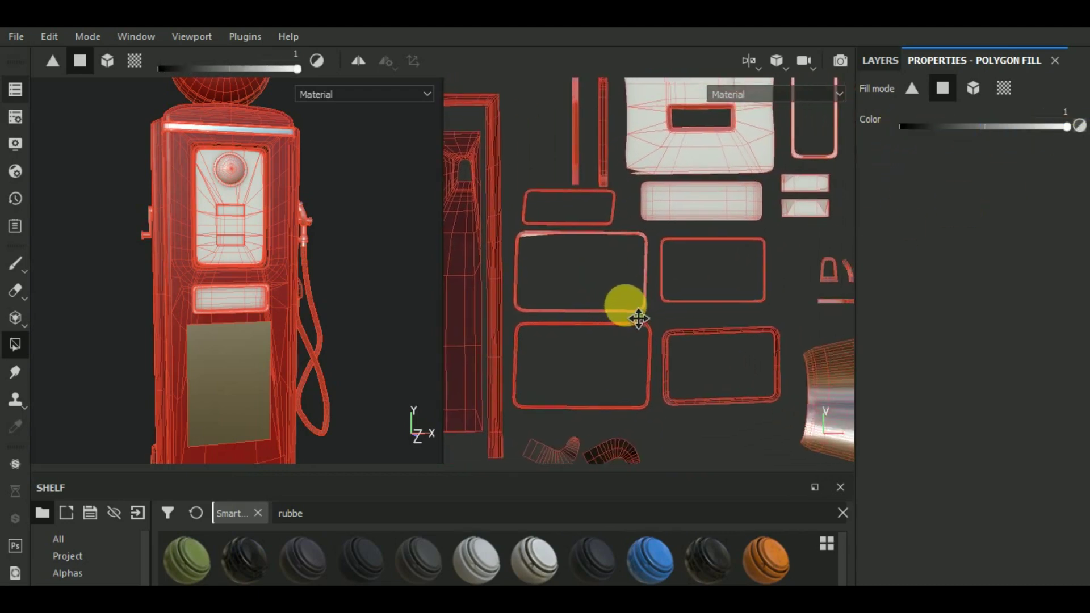
scroll(718, 261, up, 1)
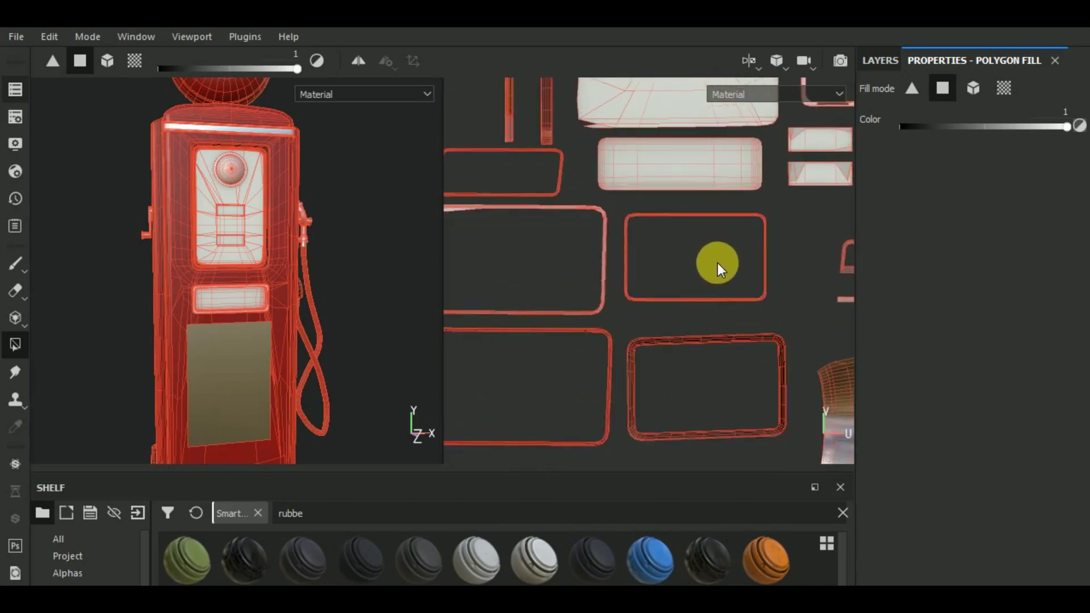
scroll(718, 263, up, 1)
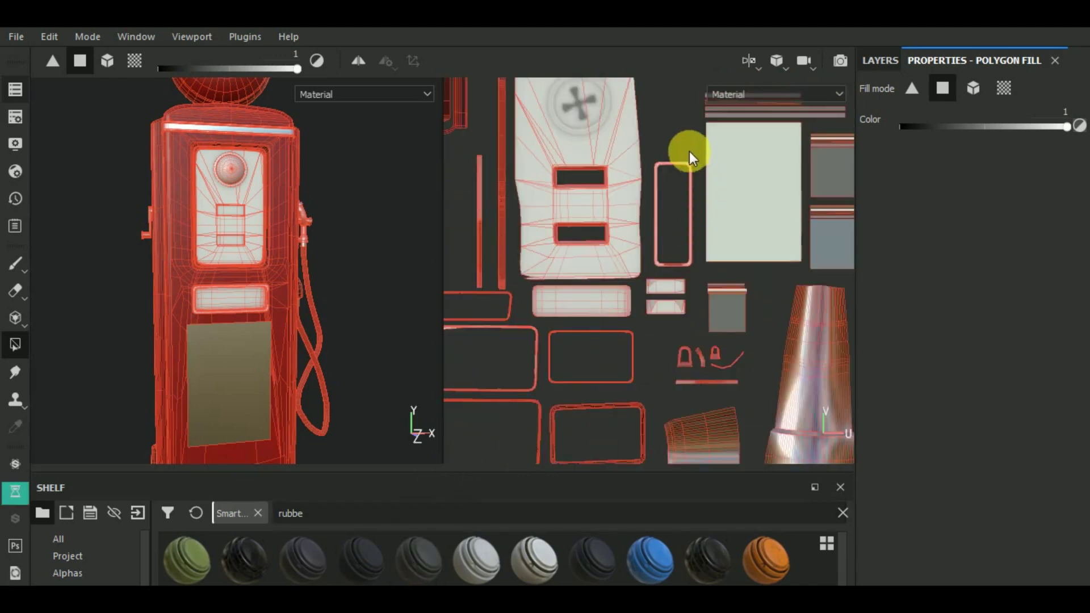
drag(677, 202, 696, 274)
Finish filling the narrow island's edge, top corner, lower part and remaining strip.
mouse_move(696, 147)
mouse_down()
mouse_move(666, 263)
mouse_move(652, 270)
mouse_up()
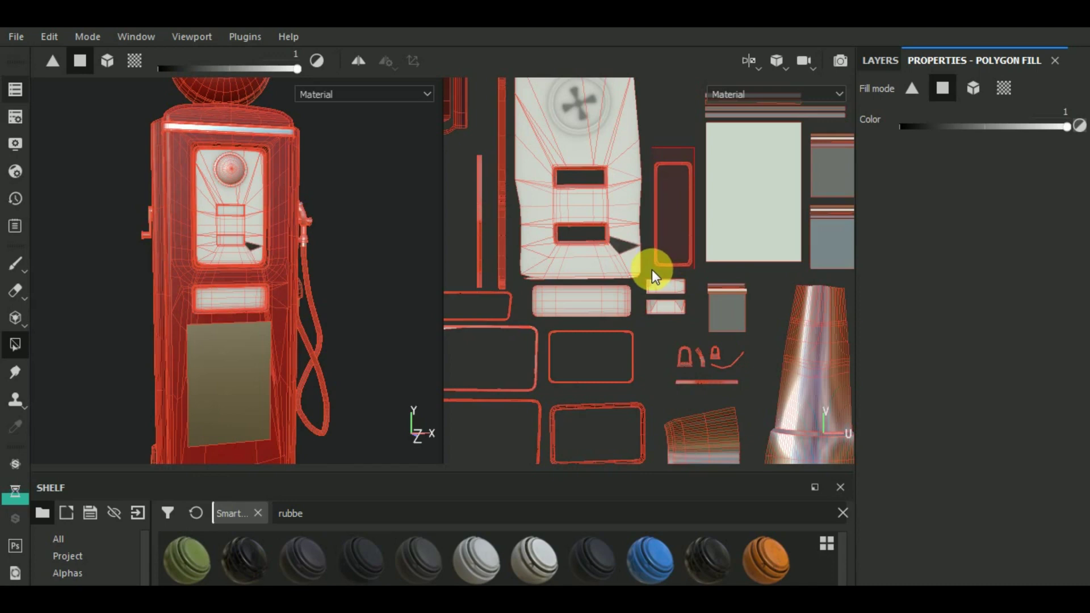
mouse_move(678, 150)
mouse_down()
mouse_move(680, 254)
mouse_move(691, 264)
mouse_up()
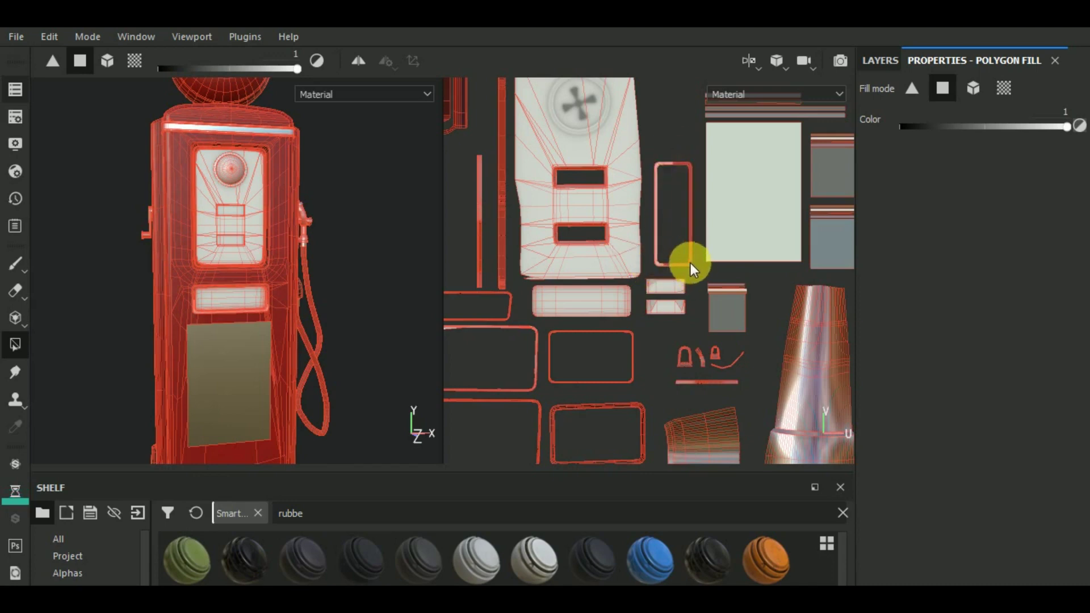
scroll(670, 221, up, 5)
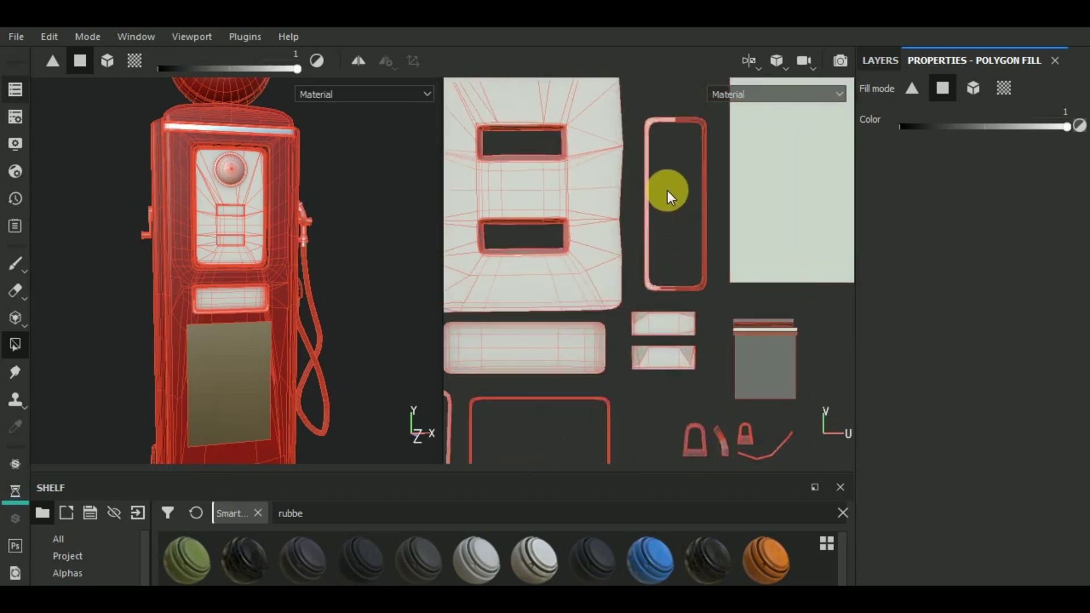
drag(683, 83, 629, 333)
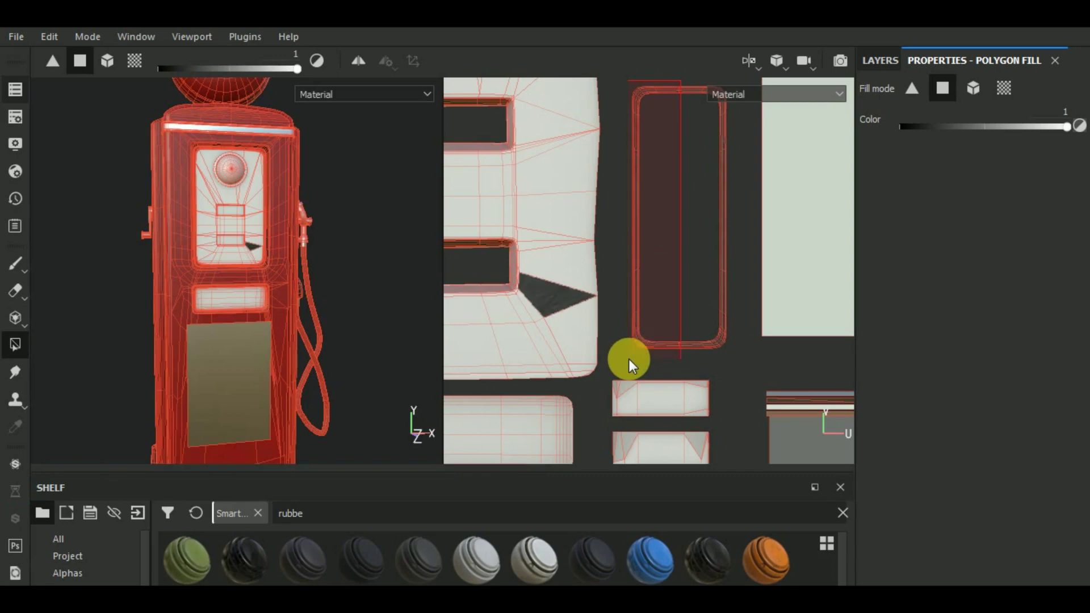
drag(628, 354, 629, 359)
drag(673, 282, 636, 352)
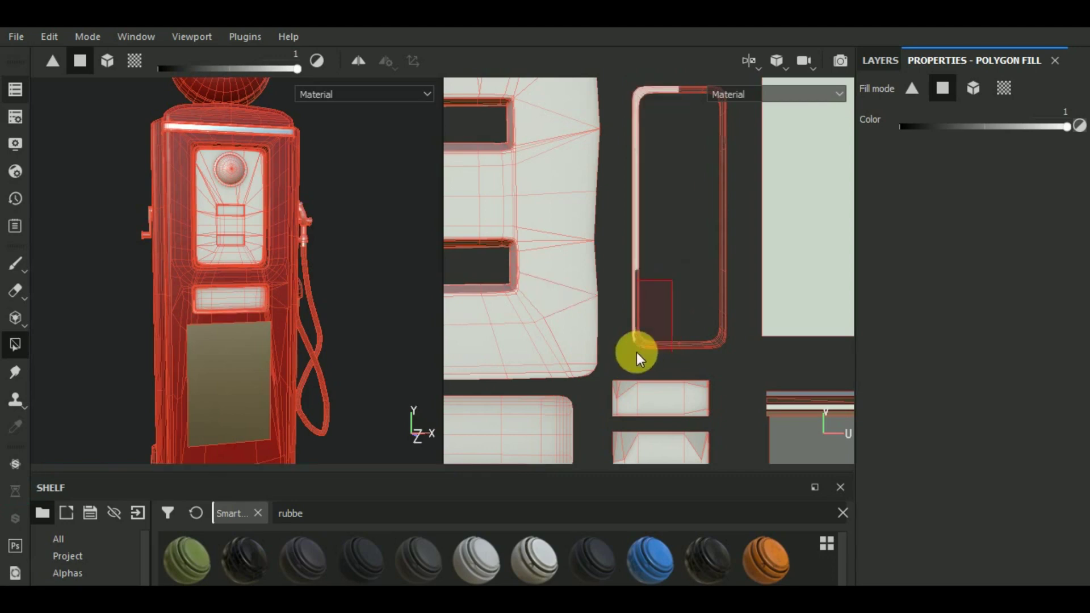
mouse_move(657, 316)
mouse_down()
mouse_move(635, 197)
mouse_move(631, 79)
mouse_up()
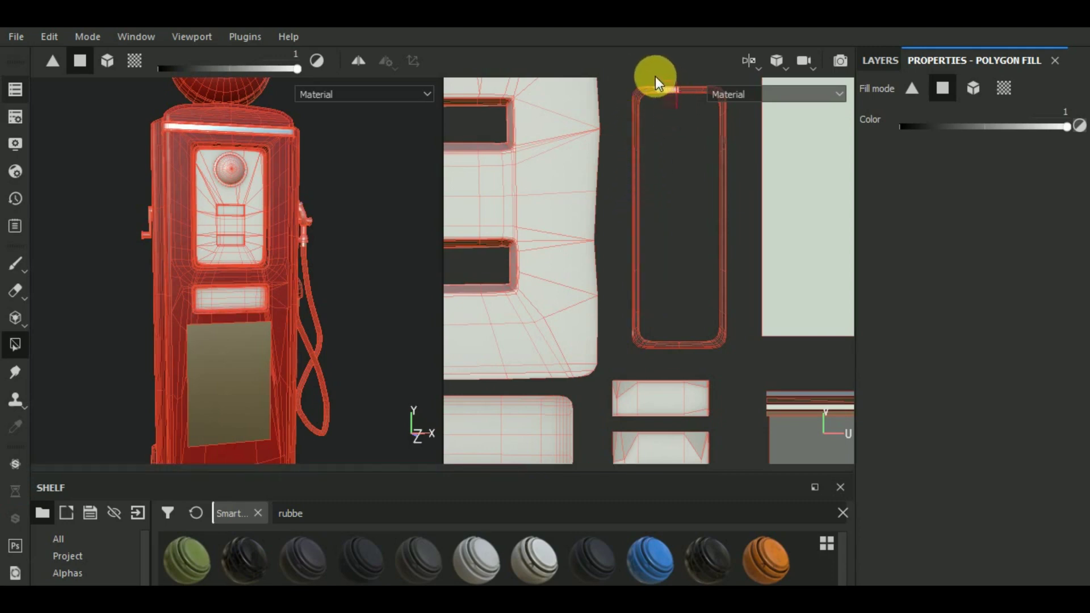
Save the project with Ctrl+S.
scroll(684, 219, down, 2)
key(ctrl+s)
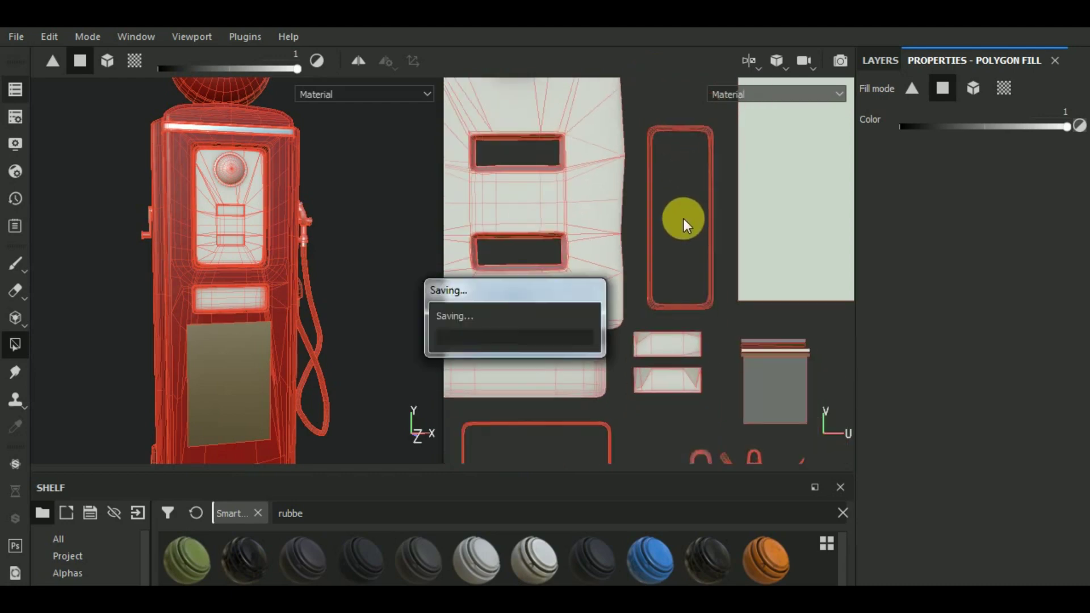
scroll(684, 219, down, 1)
scroll(684, 219, down, 2)
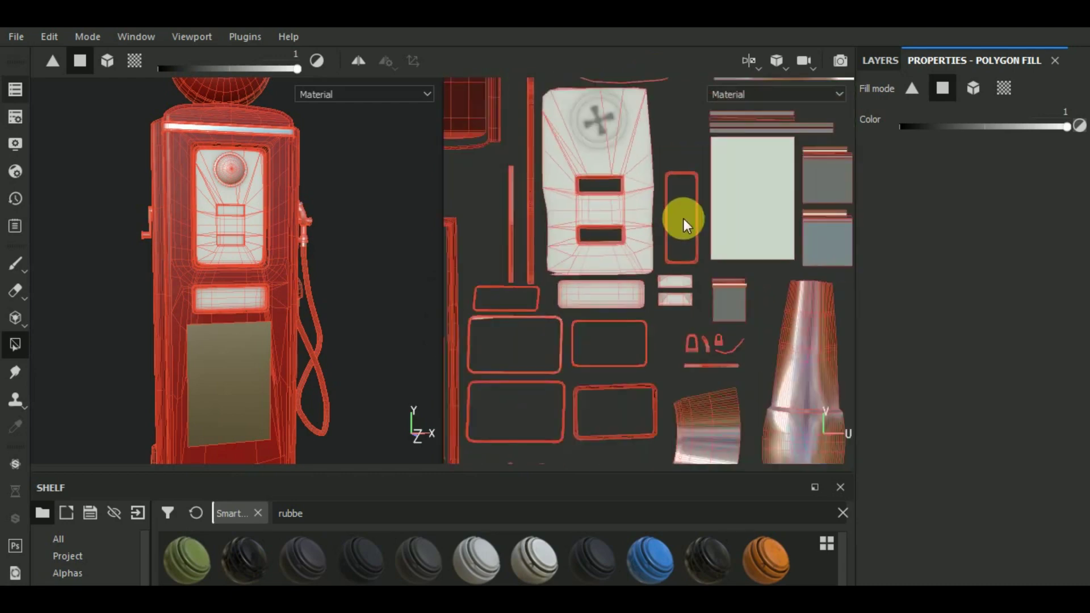
scroll(684, 219, down, 2)
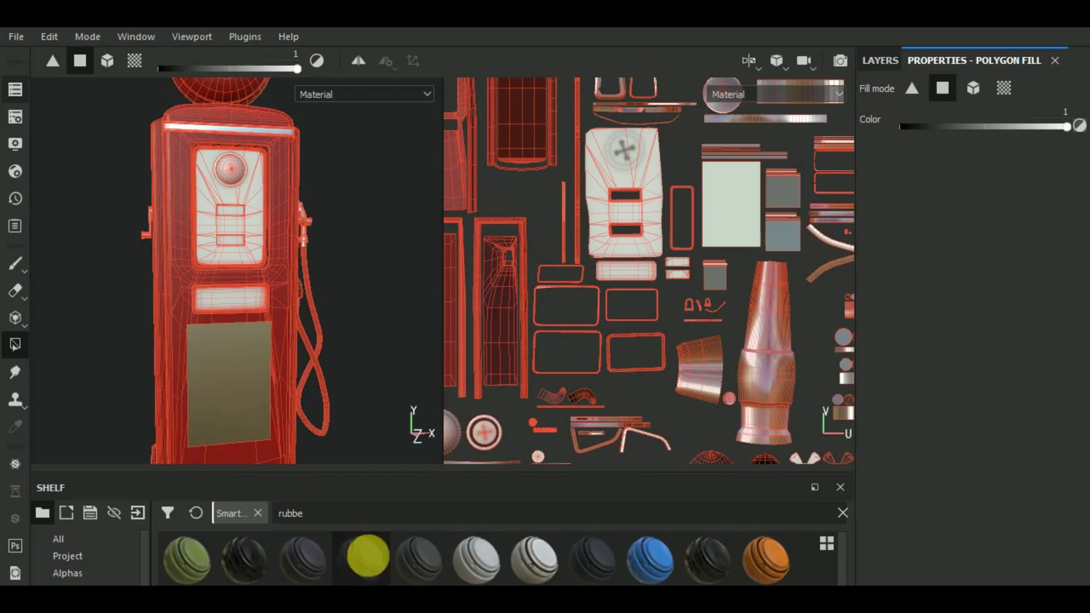
Rotate the pump, then add the Rubber Tire material as a new layer from the Shelf.
alt+drag(363, 306, 380, 294)
scroll(364, 287, up, 2)
scroll(335, 261, up, 3)
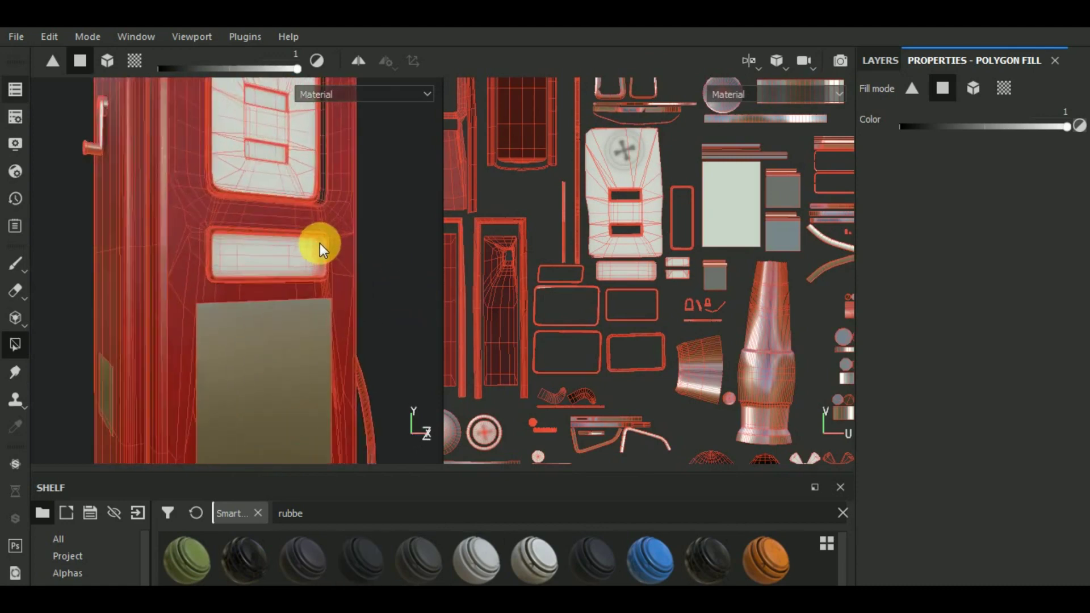
scroll(325, 241, up, 3)
scroll(328, 244, up, 2)
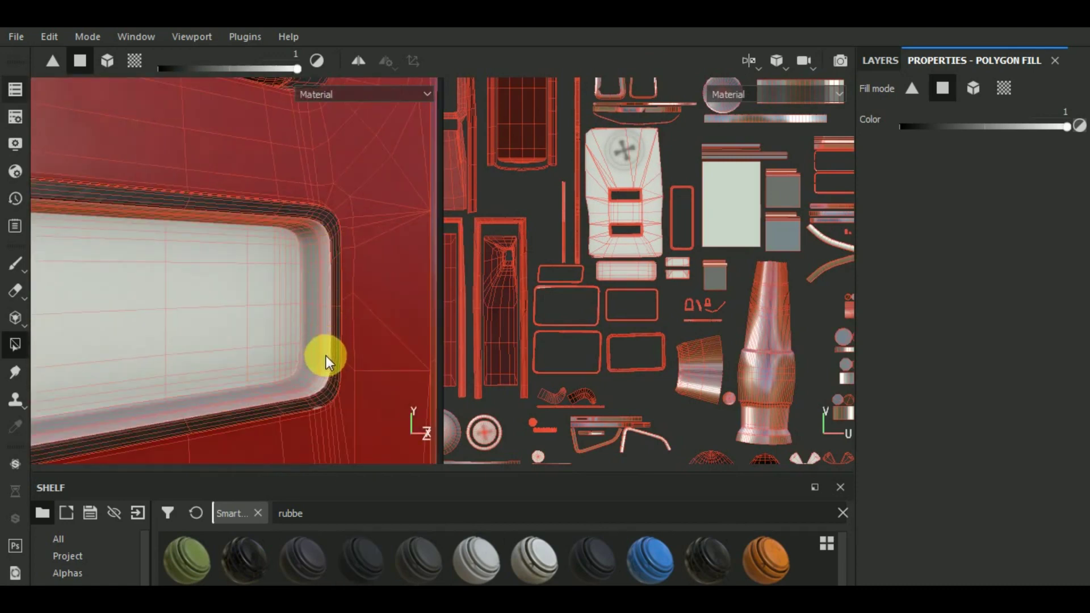
scroll(326, 408, up, 2)
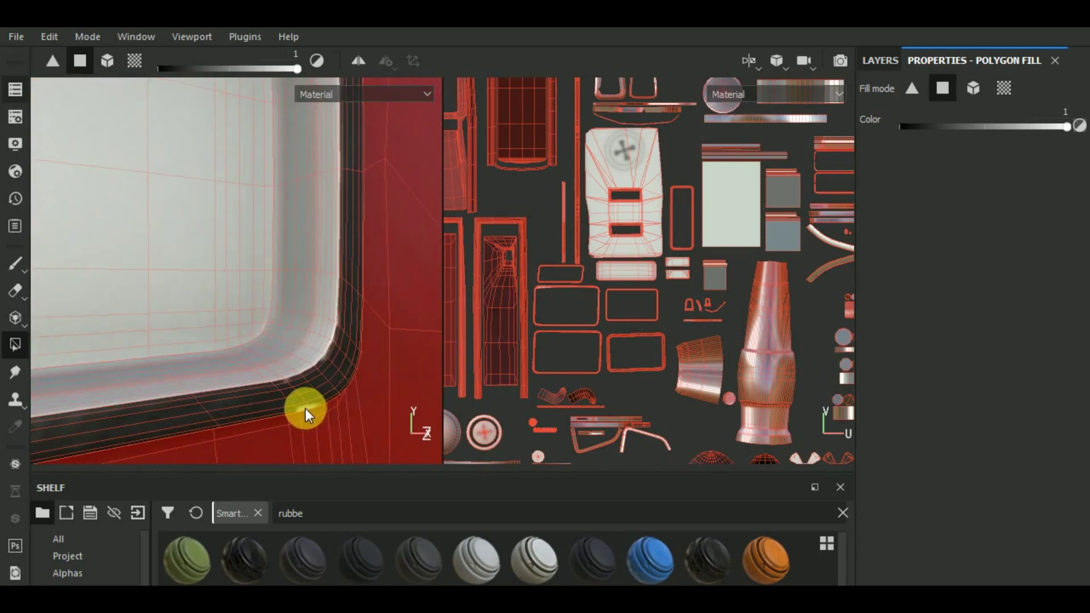
scroll(306, 408, down, 1)
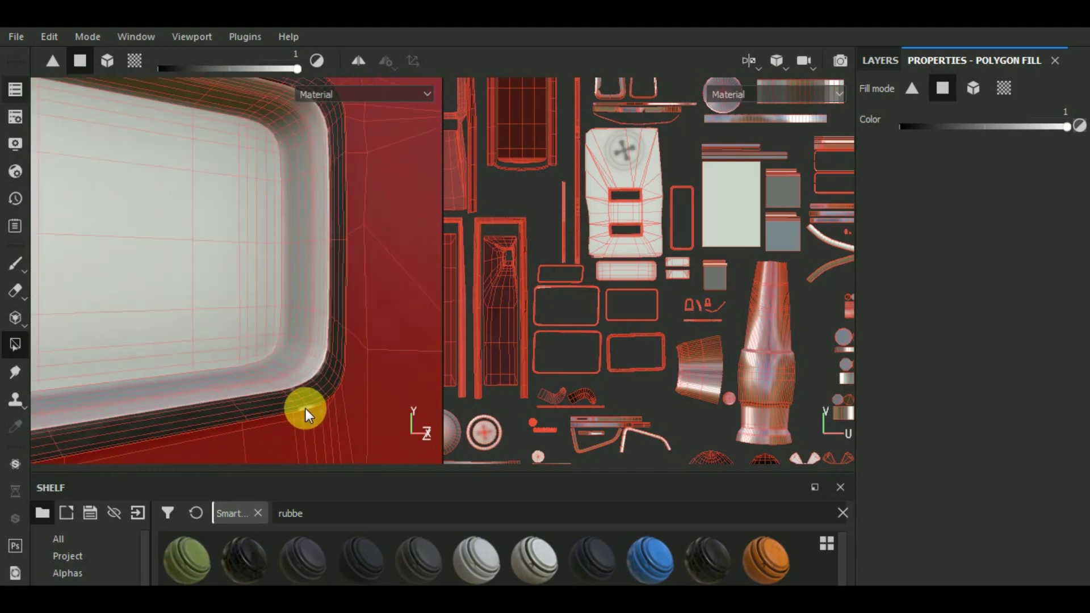
scroll(306, 409, down, 1)
scroll(305, 409, down, 1)
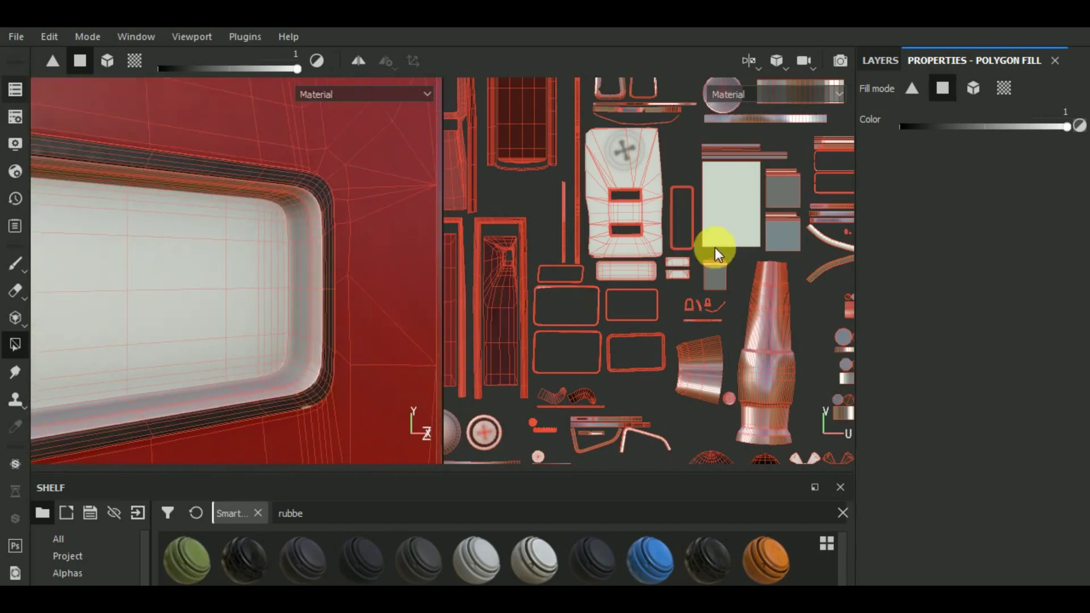
scroll(717, 254, down, 1)
scroll(699, 355, down, 1)
scroll(674, 329, down, 1)
scroll(639, 284, down, 1)
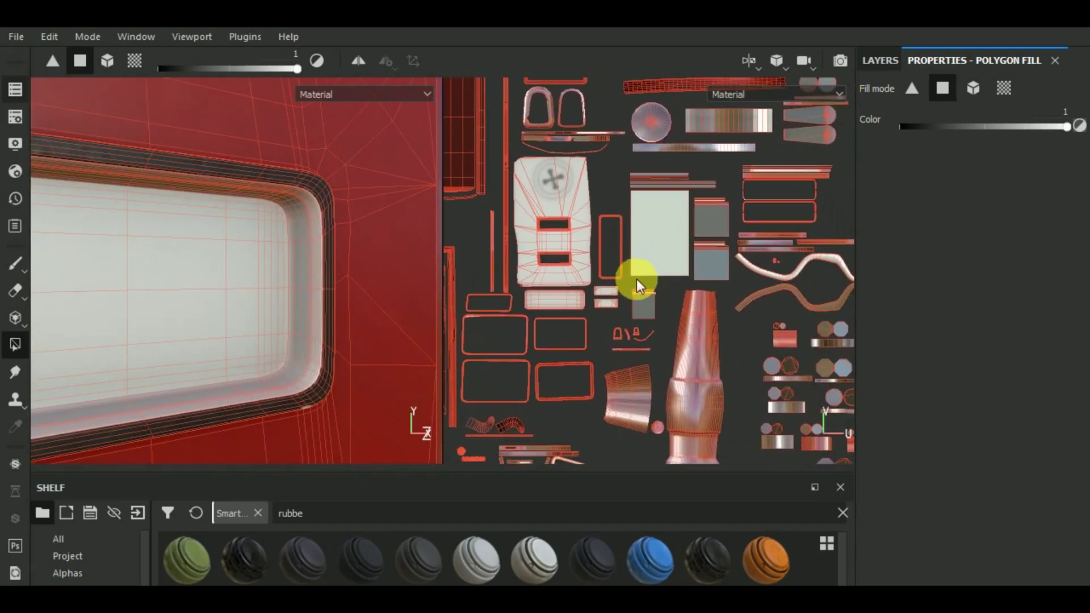
double_click(480, 557)
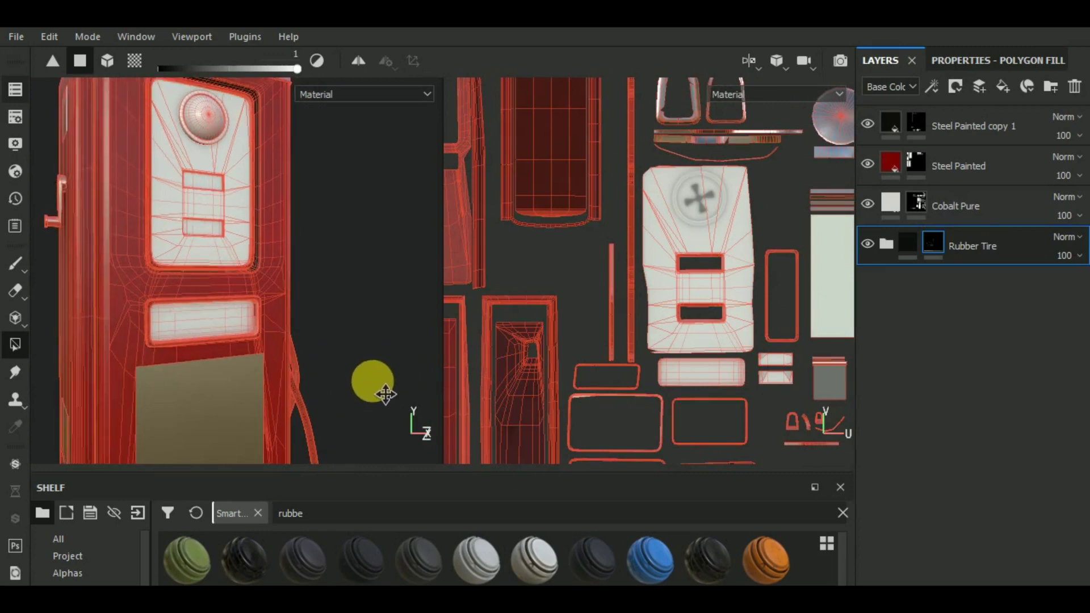
Zoom around the pump and switch to the Brush tool.
middle_drag(386, 394, 431, 360)
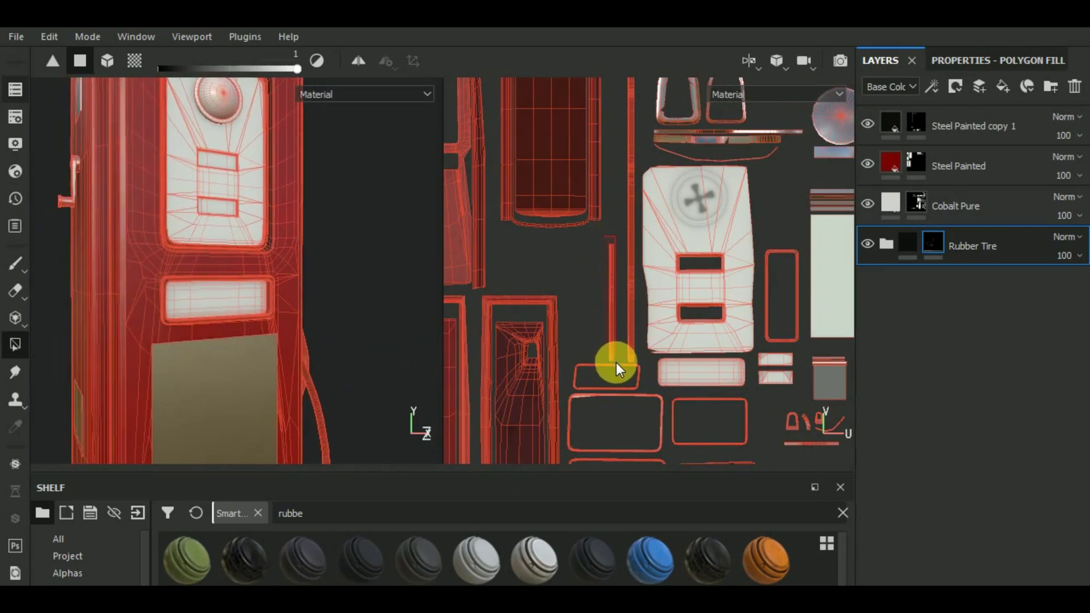
scroll(615, 355, up, 3)
scroll(609, 366, up, 2)
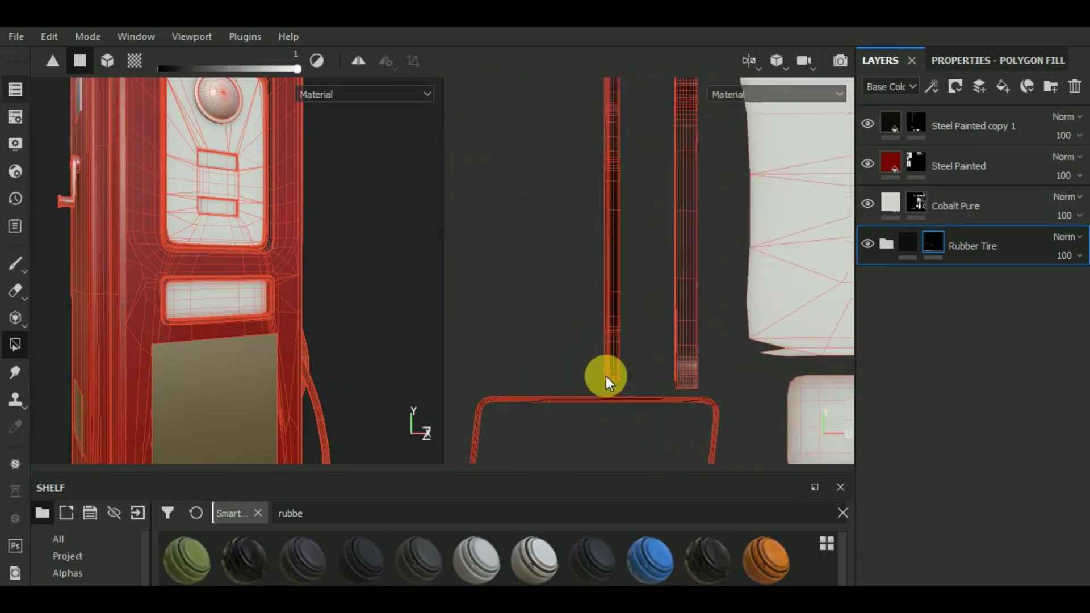
scroll(605, 376, down, 3)
scroll(605, 372, down, 2)
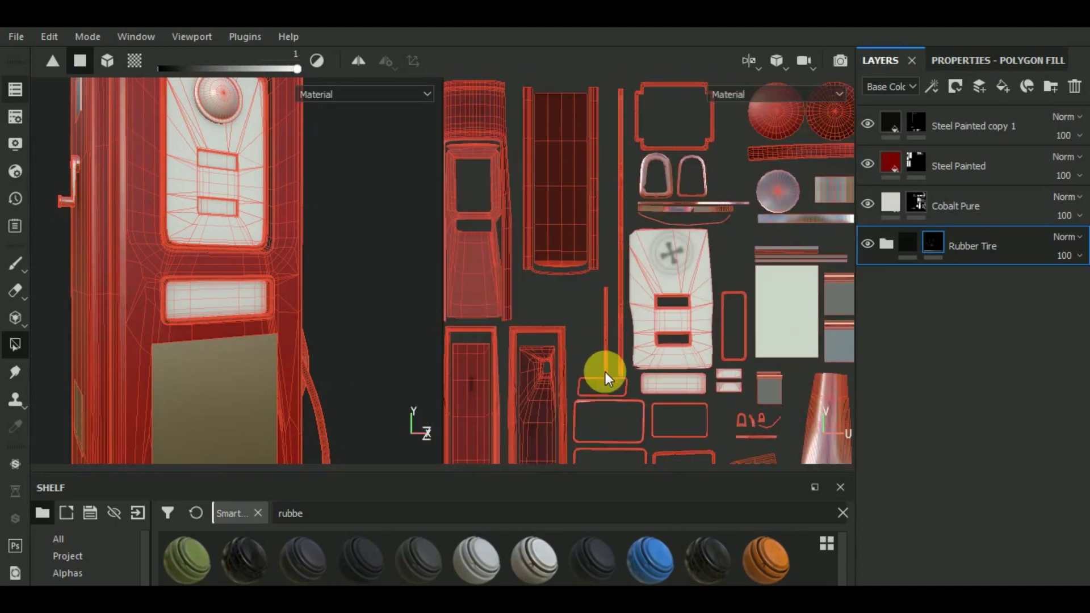
scroll(270, 302, up, 2)
scroll(270, 304, up, 2)
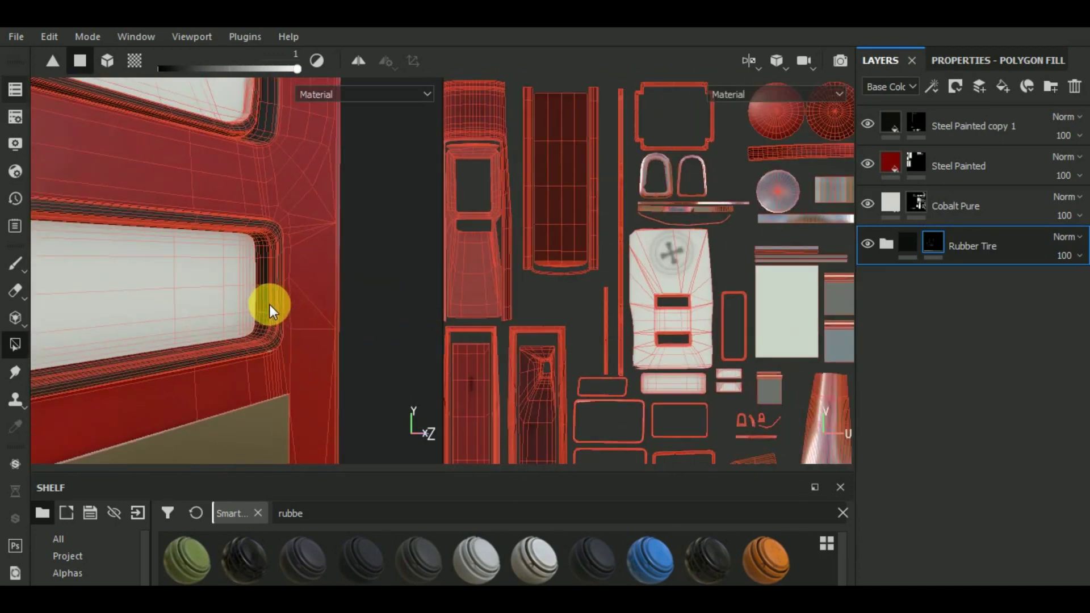
scroll(270, 305, up, 1)
scroll(270, 304, down, 4)
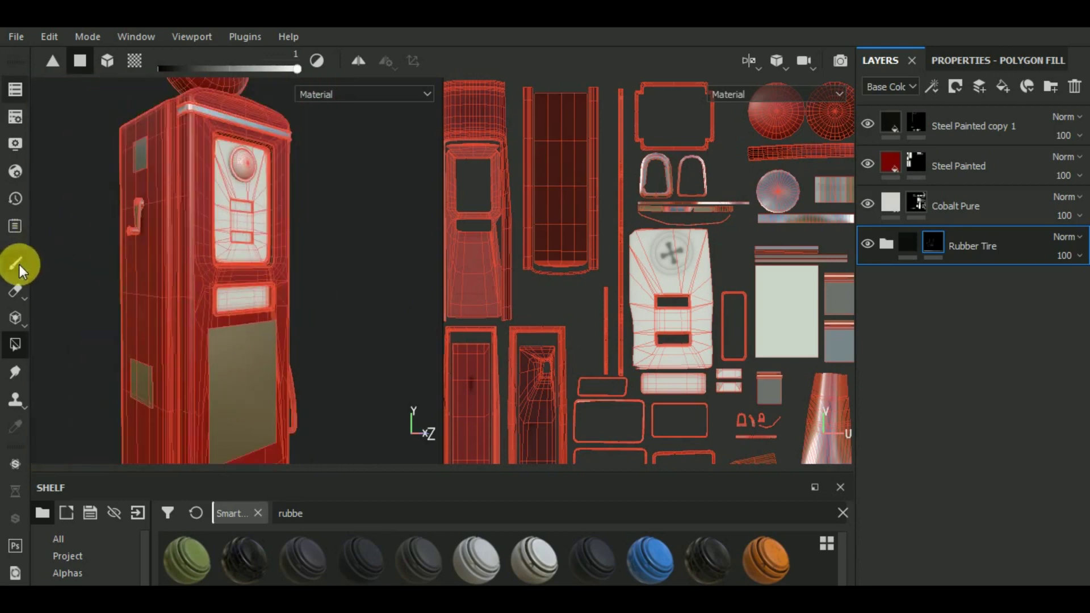
click(20, 265)
Select the Rubber Tire layer's content and set the viewport to 3D only.
scroll(312, 297, down, 3)
alt+drag(348, 312, 270, 360)
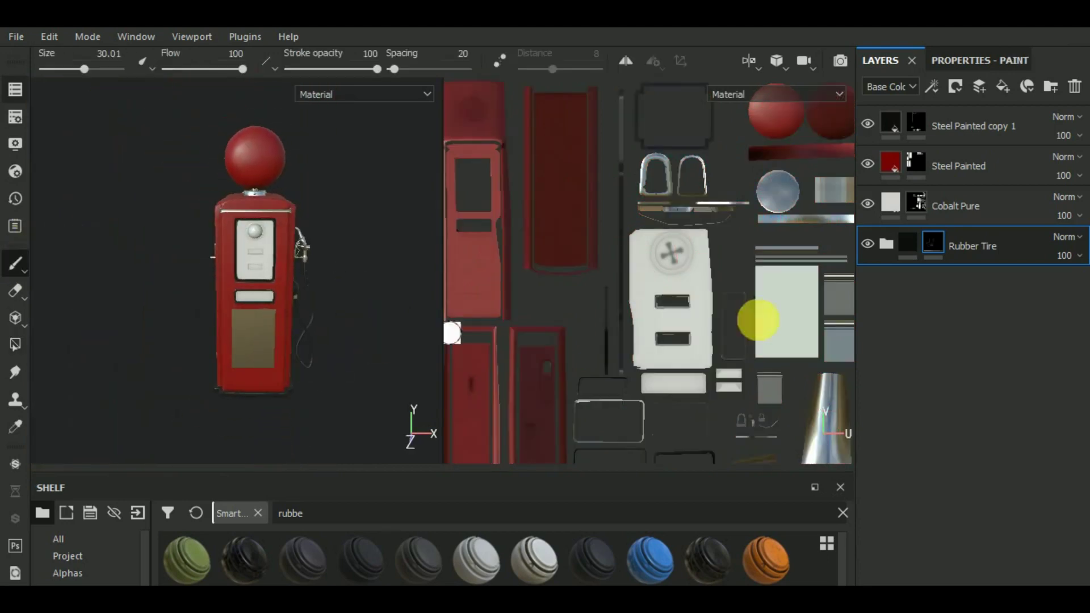
click(908, 243)
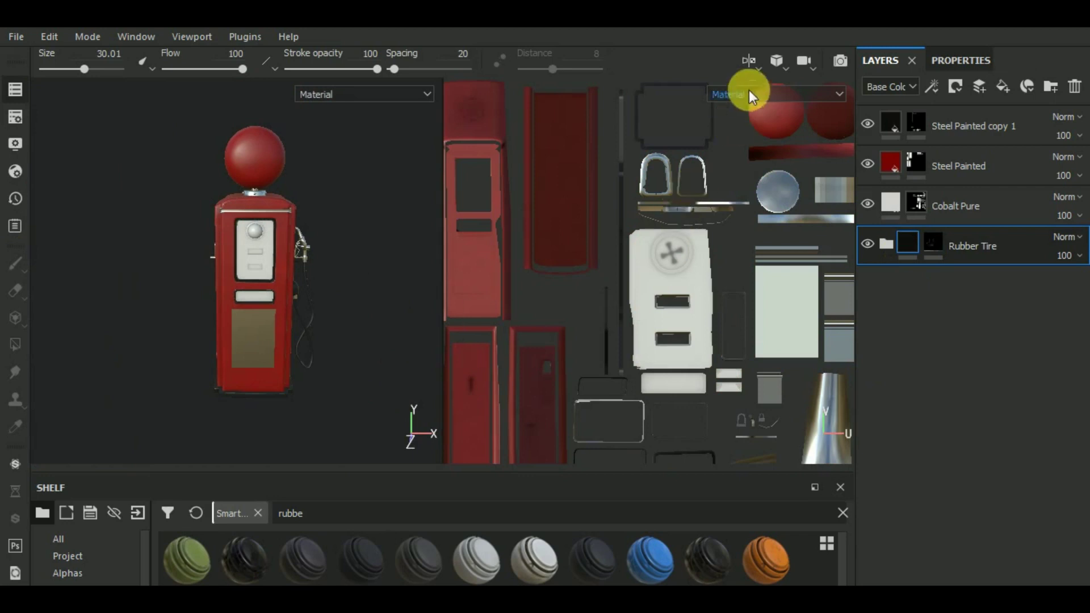
click(750, 61)
click(765, 93)
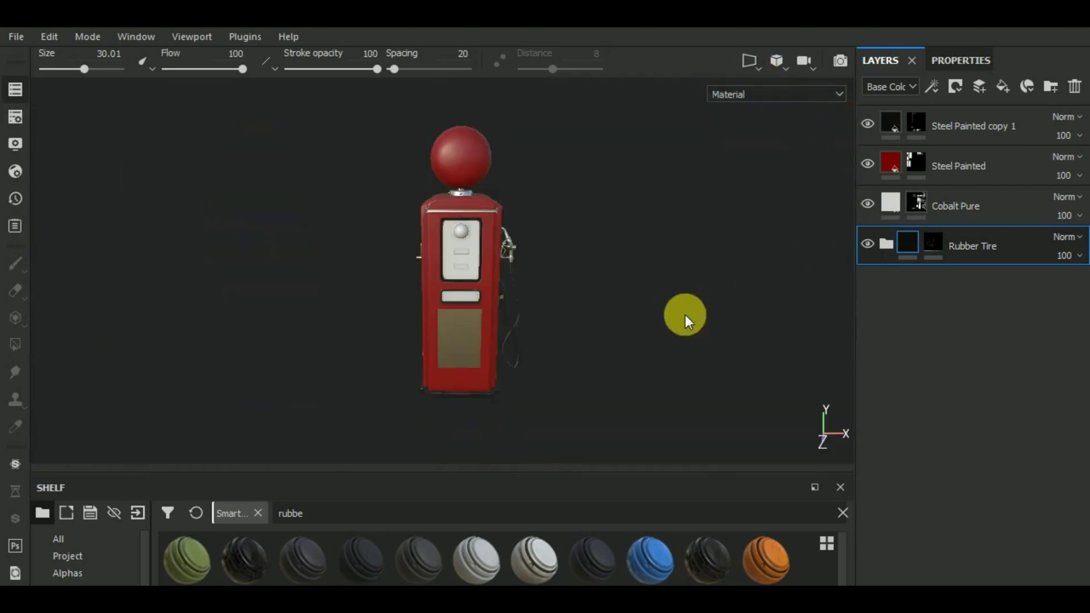
Orbit and zoom to inspect the pump, including from below.
mouse_move(687, 320)
alt+mouse_down()
mouse_move(594, 321)
mouse_move(594, 292)
mouse_move(538, 301)
mouse_move(707, 332)
mouse_move(762, 333)
mouse_move(826, 313)
mouse_move(688, 312)
mouse_move(653, 366)
alt+mouse_up()
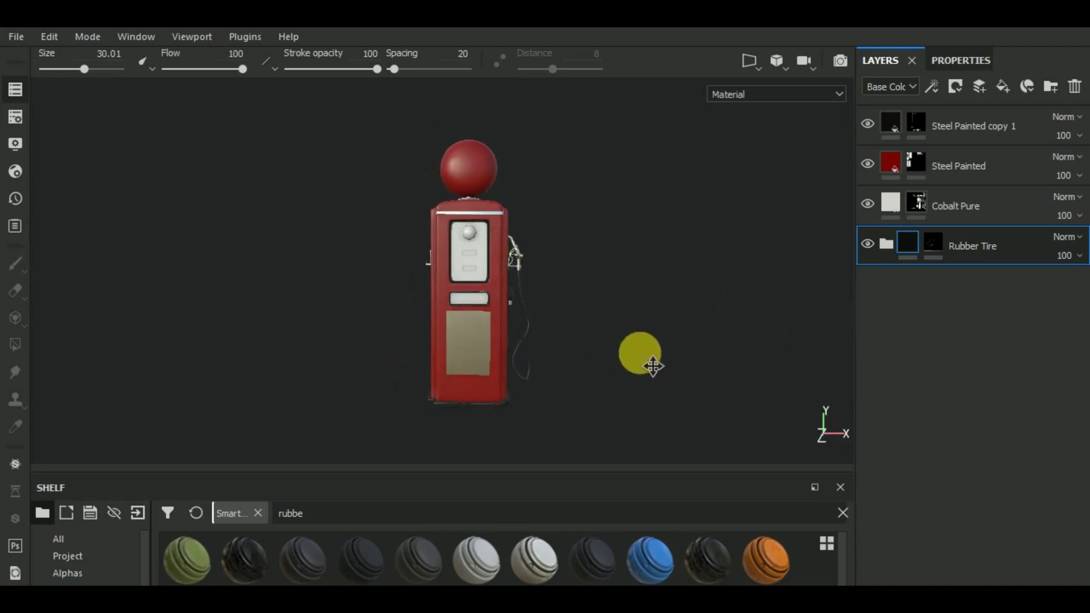
alt+middle_drag(653, 366, 653, 360)
scroll(531, 314, up, 2)
scroll(531, 314, up, 3)
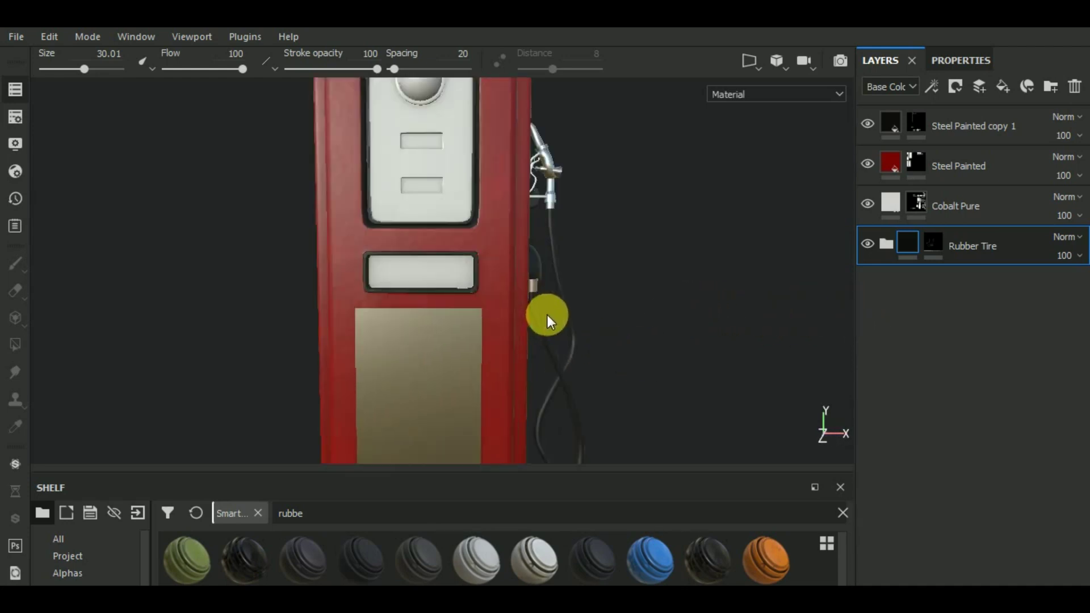
scroll(618, 308, down, 3)
mouse_move(629, 317)
alt+mouse_down()
mouse_move(629, 257)
mouse_move(654, 238)
mouse_move(662, 258)
alt+mouse_up()
scroll(516, 312, up, 2)
scroll(494, 302, up, 2)
scroll(490, 290, up, 2)
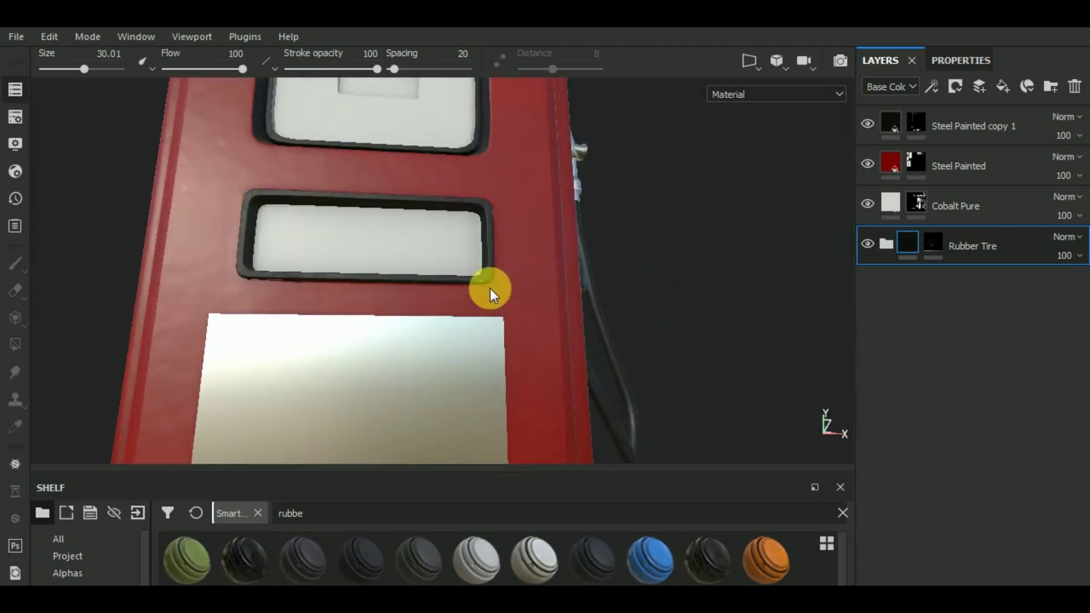
scroll(489, 289, up, 2)
scroll(481, 284, up, 2)
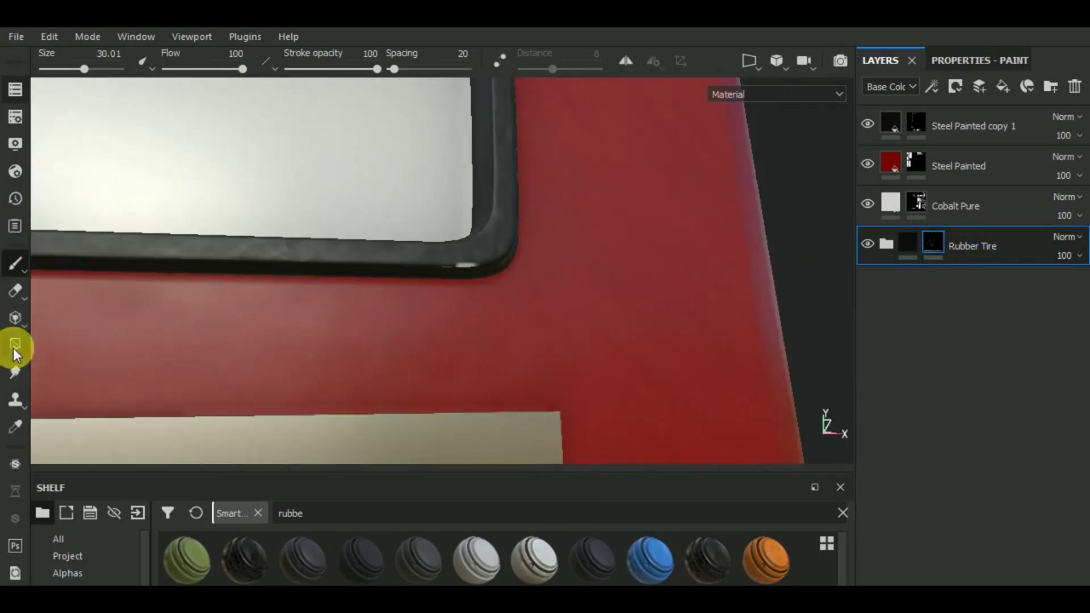
Toggle between Polygon Fill and Brush, ending on Brush with the whole pump framed.
click(13, 347)
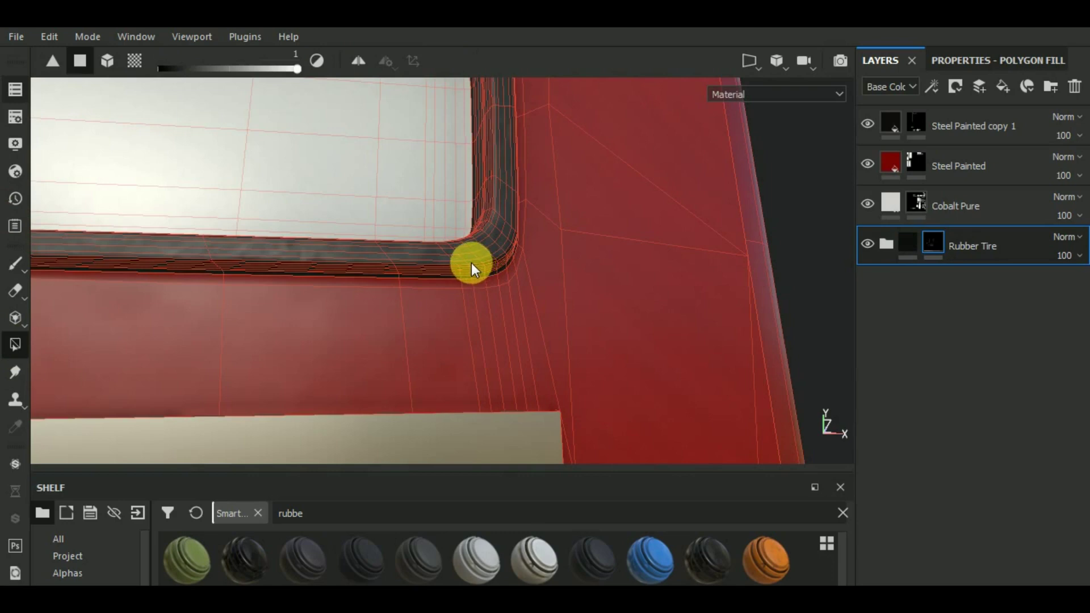
scroll(515, 269, down, 3)
scroll(523, 263, down, 3)
scroll(540, 256, down, 2)
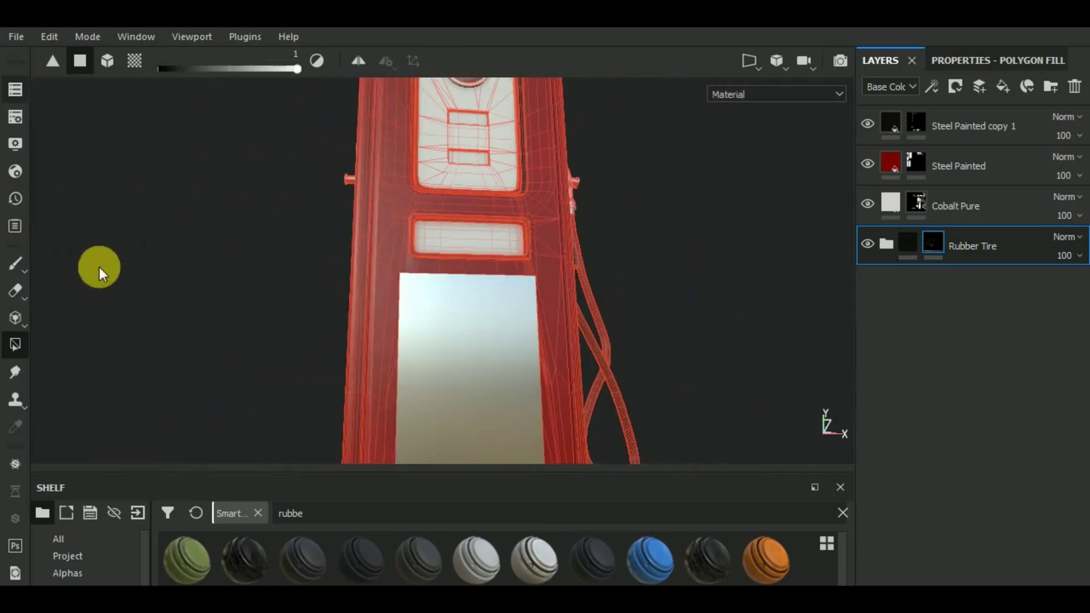
click(15, 267)
scroll(558, 268, down, 3)
scroll(701, 285, down, 2)
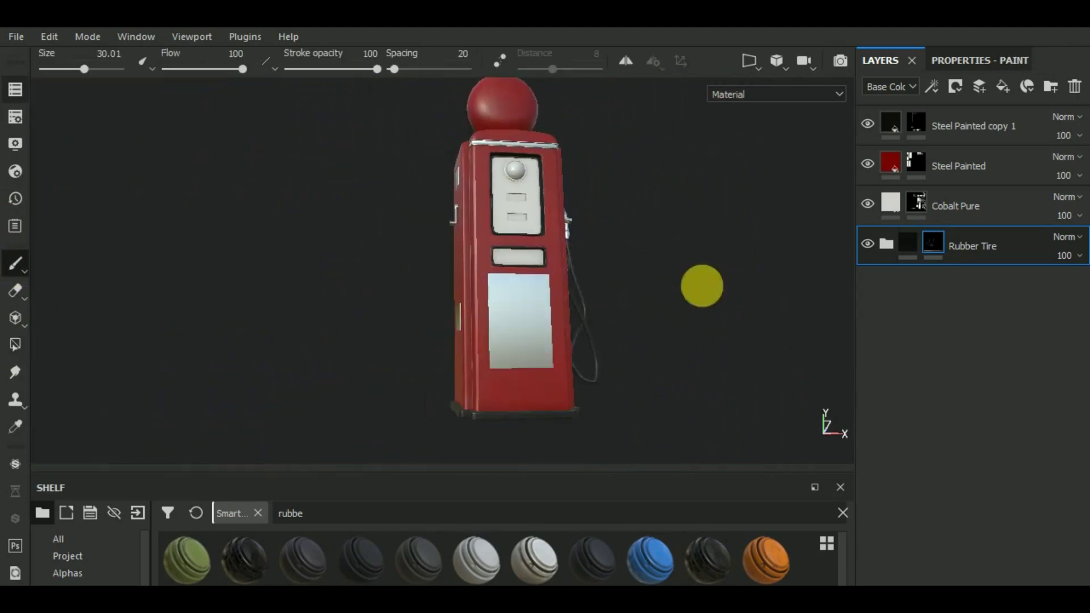
mouse_move(701, 285)
alt+mouse_down()
mouse_move(619, 341)
mouse_move(610, 313)
mouse_move(702, 314)
alt+mouse_up()
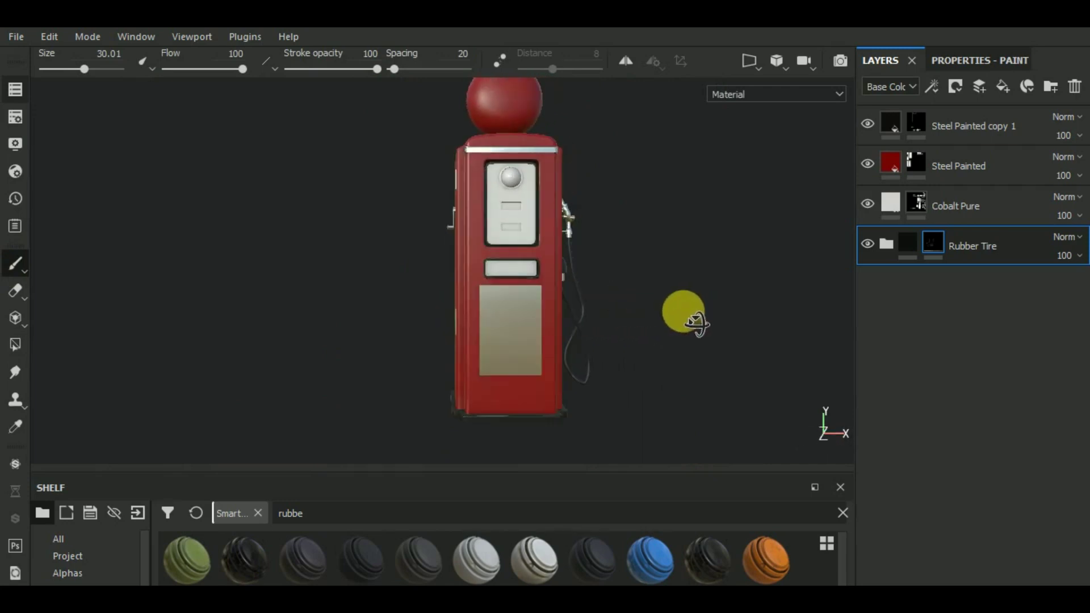
alt+middle_drag(693, 321, 647, 355)
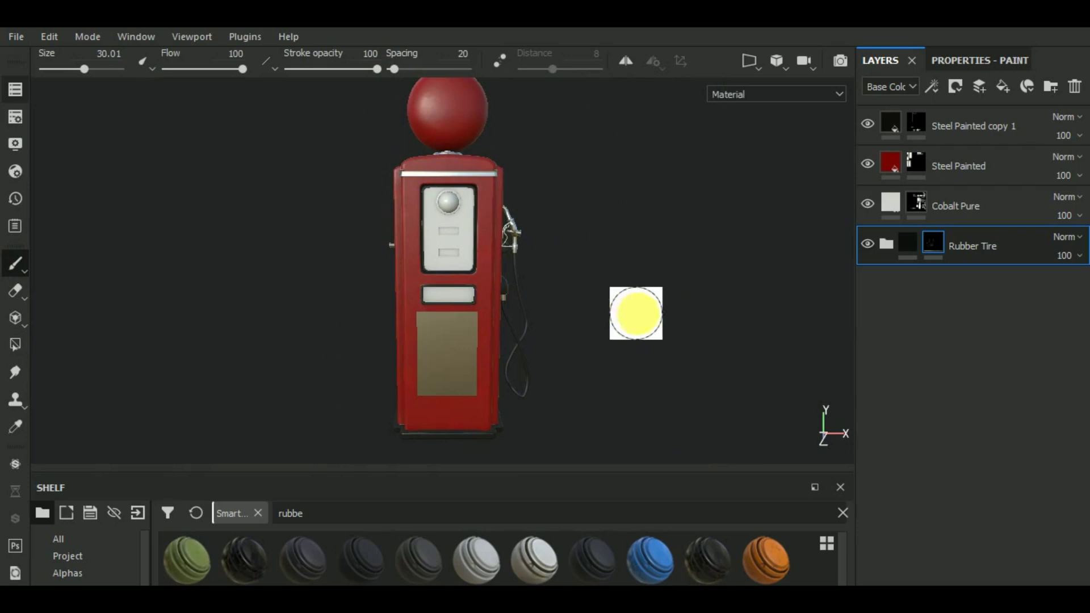
Add a new paint layer above Steel Painted copy 1 and filter the shelf to alphas.
click(955, 128)
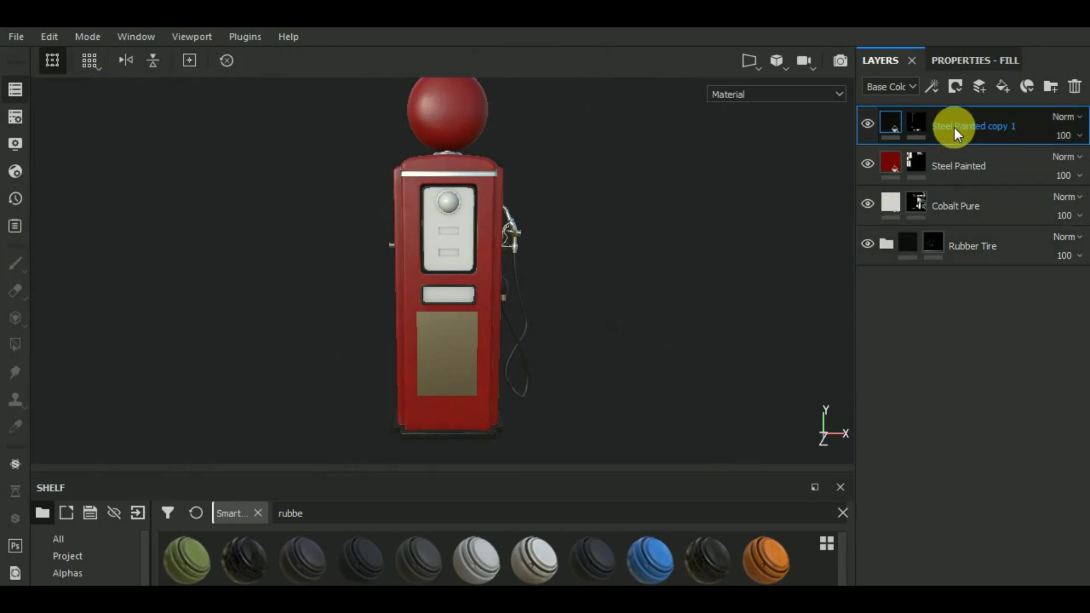
click(973, 87)
text(logo)
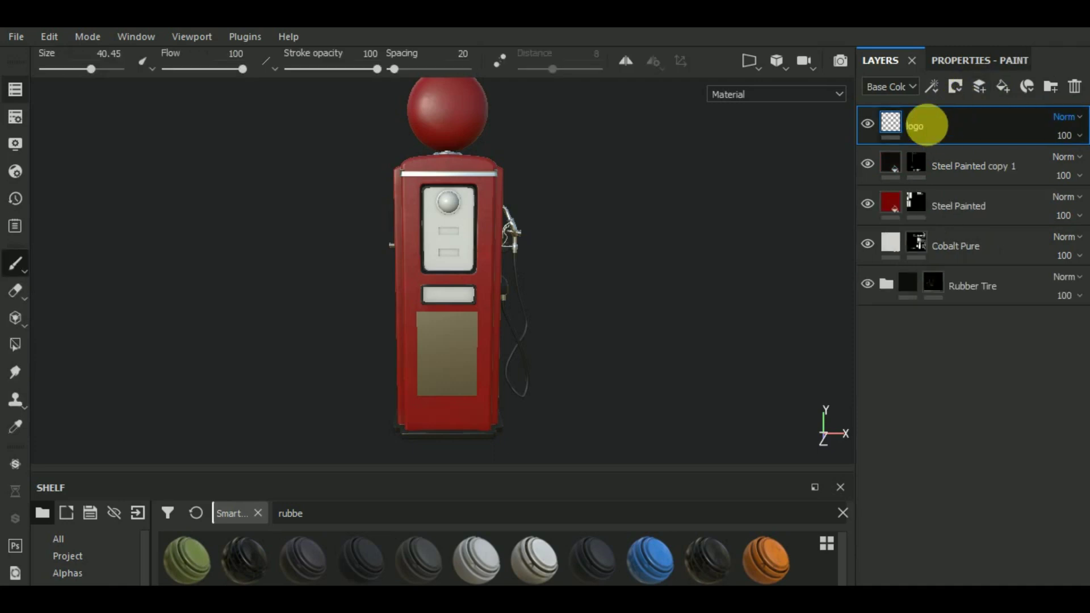
click(91, 570)
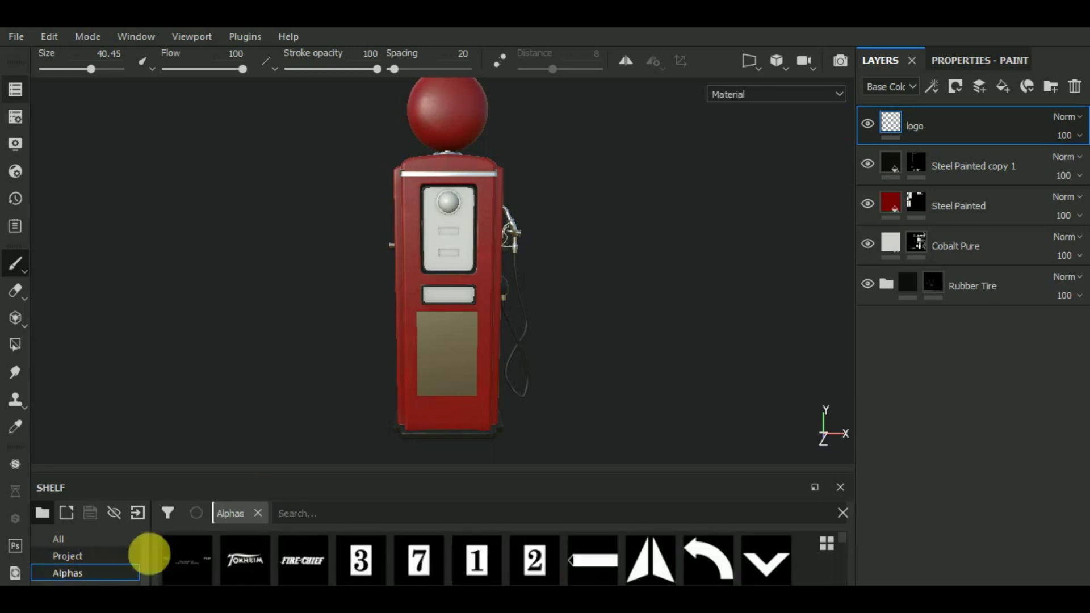
Search the shelf for 'texture' and pick the Texaco texture1.
click(298, 523)
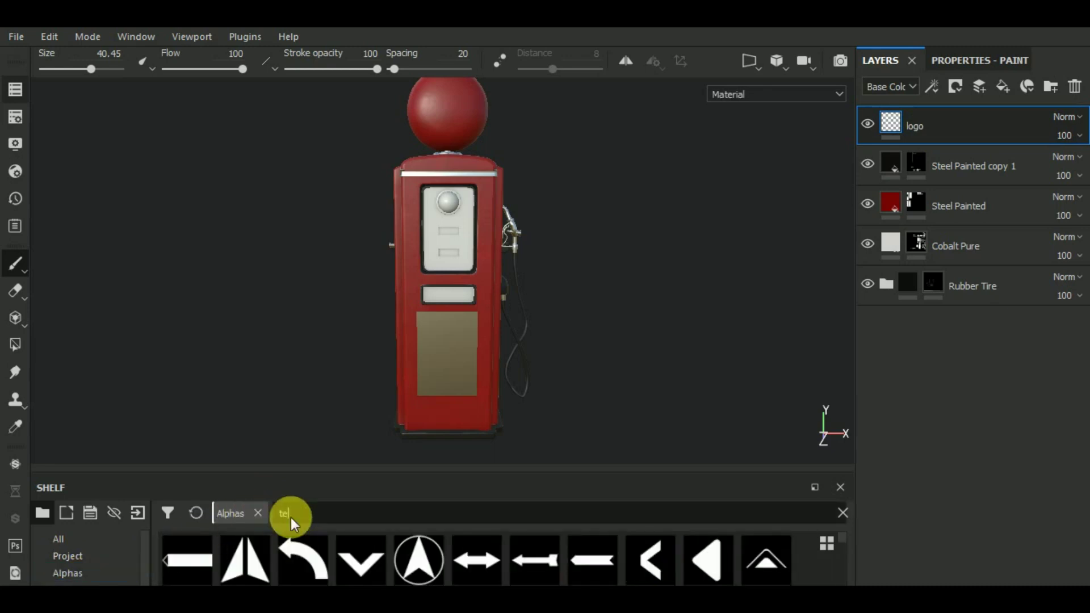
text(tex)
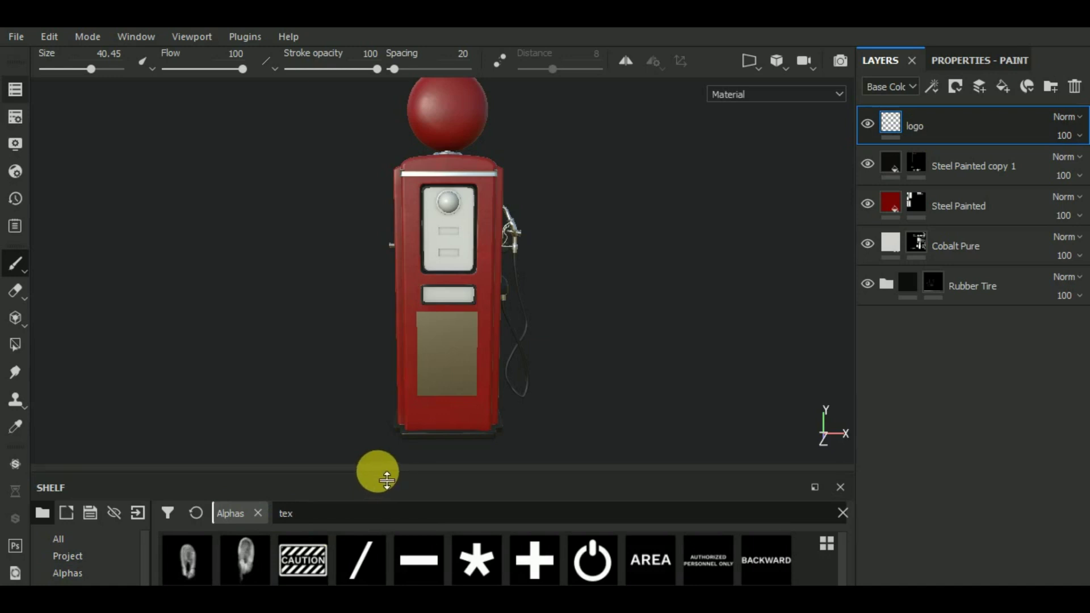
drag(376, 471, 384, 396)
scroll(377, 505, down, 1)
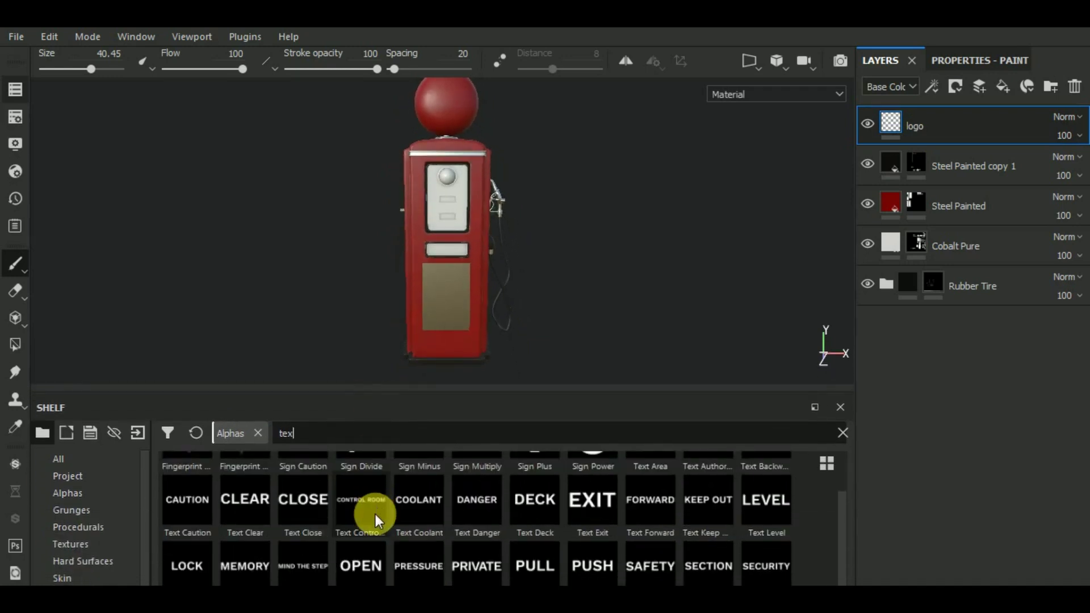
drag(379, 402, 380, 480)
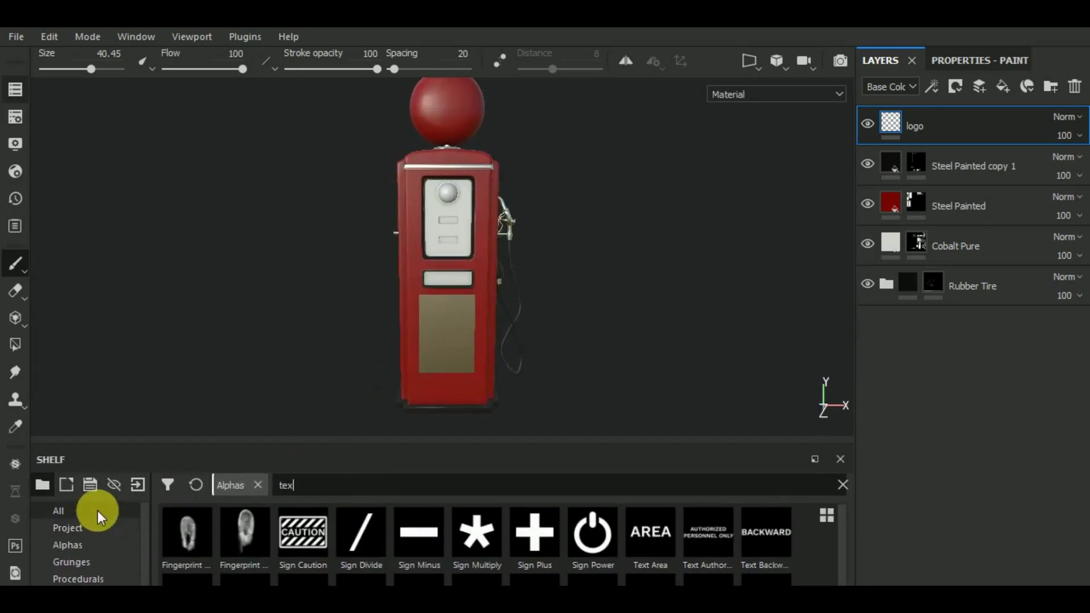
click(98, 510)
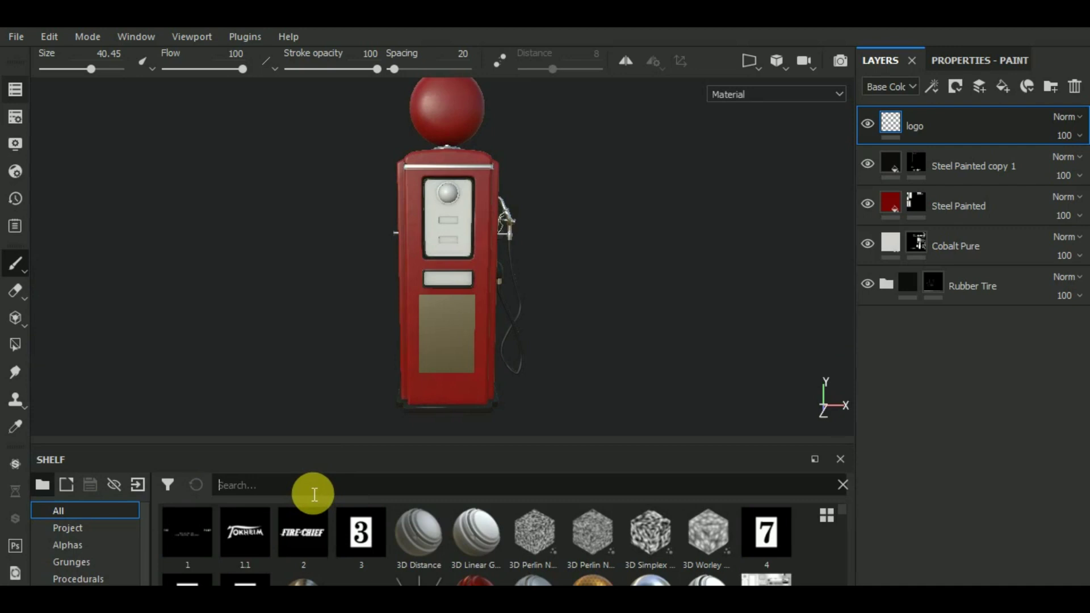
text(tex)
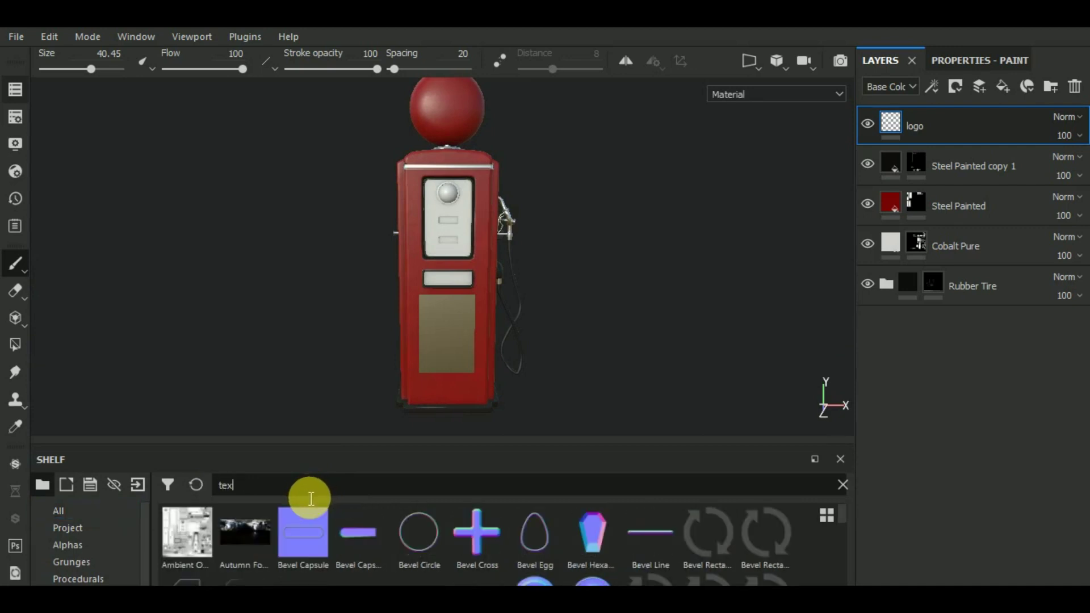
text(t)
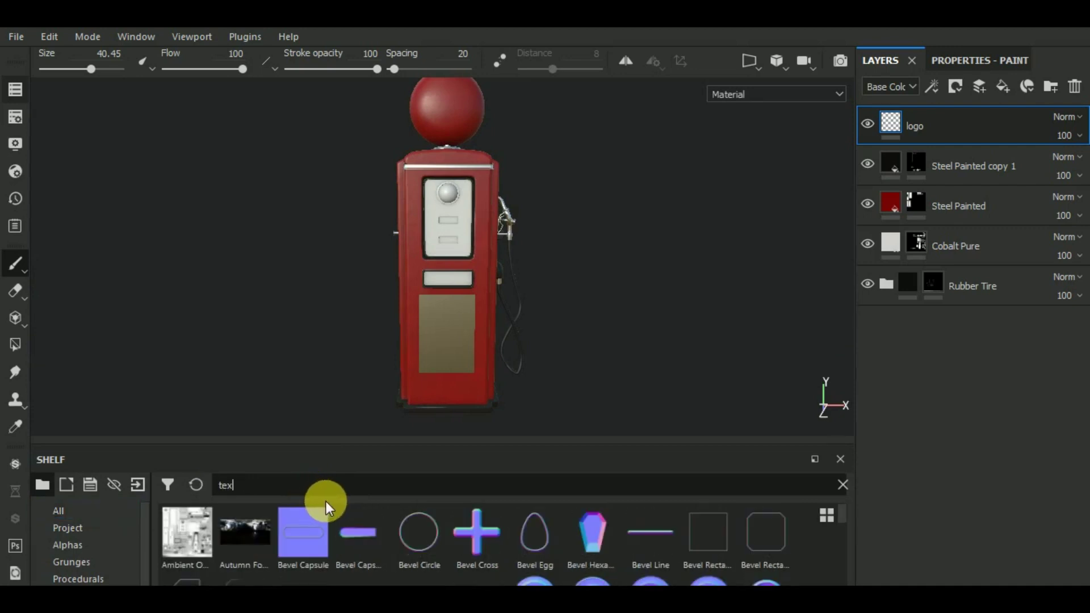
text(ure)
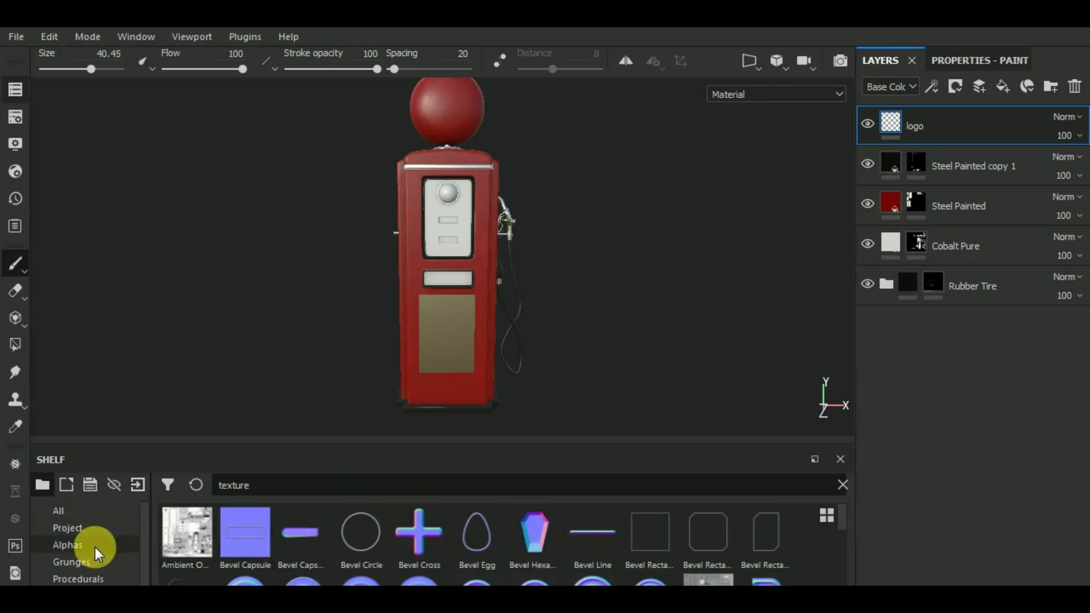
key(Return)
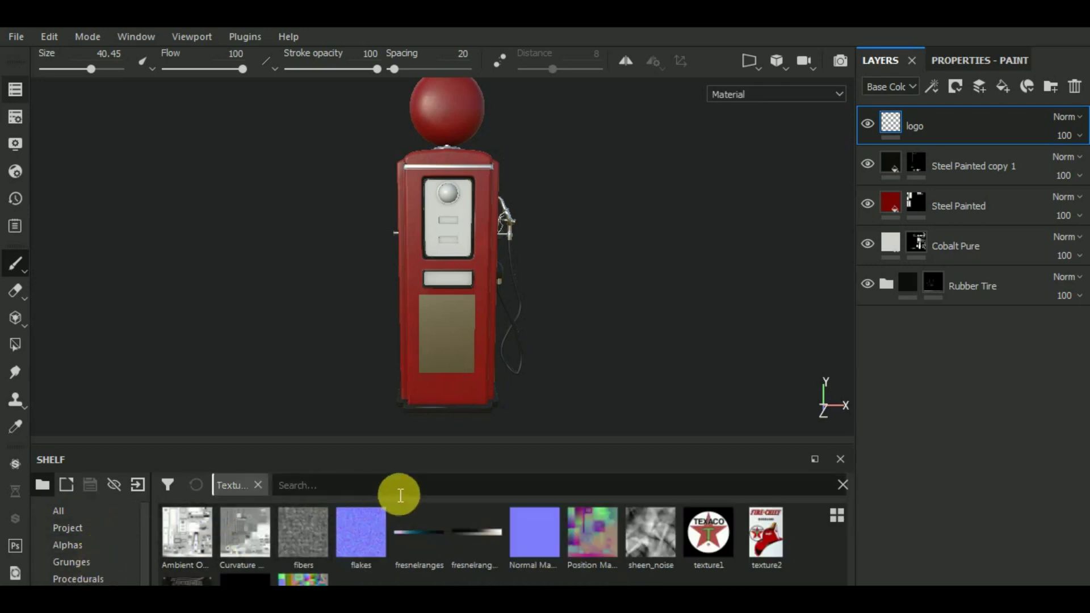
click(724, 537)
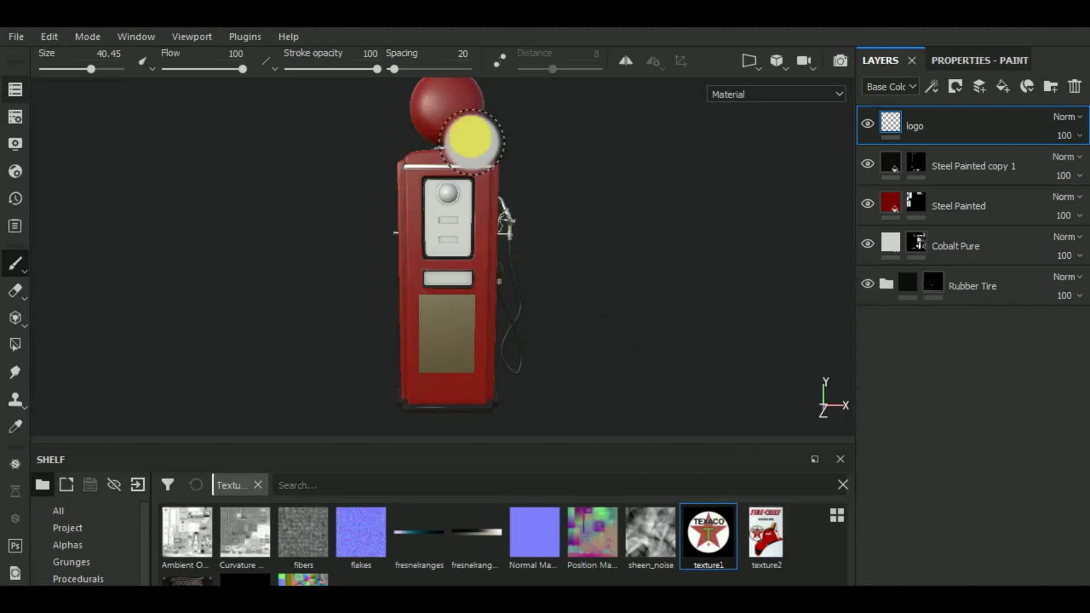
Open the Properties - Paint brush settings and scroll down through them.
click(964, 60)
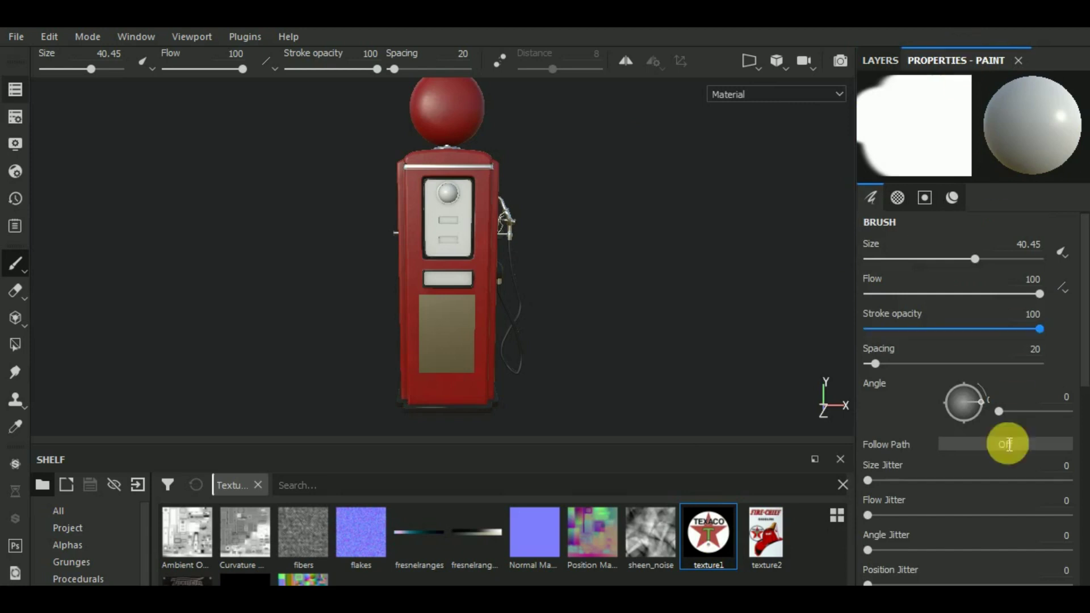
scroll(999, 448, down, 3)
scroll(991, 451, down, 3)
scroll(990, 454, down, 2)
scroll(991, 455, down, 3)
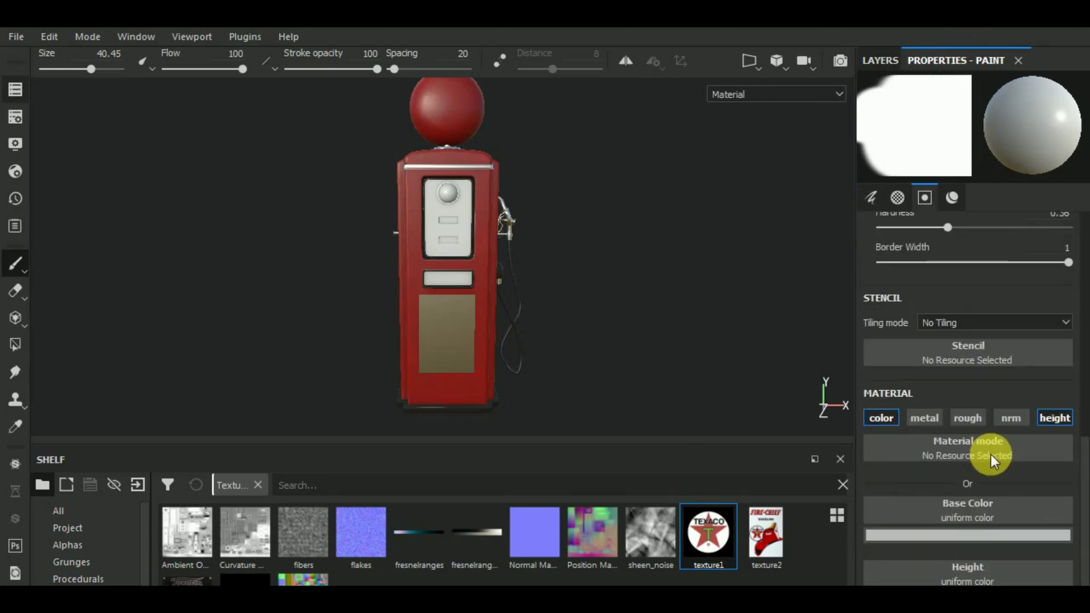
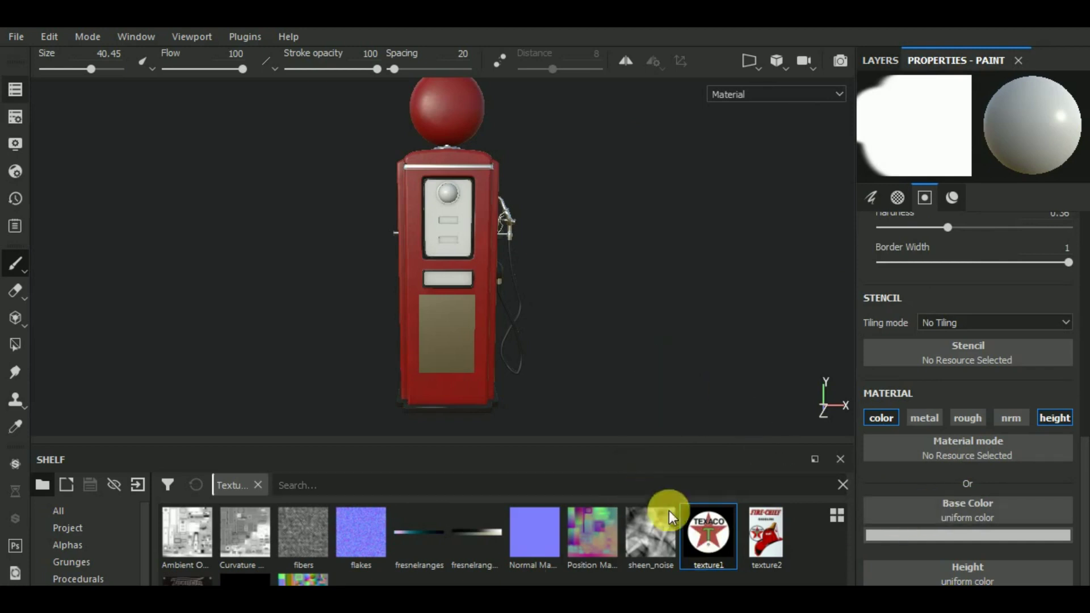
Load the Texaco logo (texture1) as the brush base colour and set hardness to 0.25.
drag(715, 548, 988, 490)
mouse_move(1031, 531)
mouse_down()
mouse_move(1050, 542)
mouse_move(1017, 514)
mouse_up()
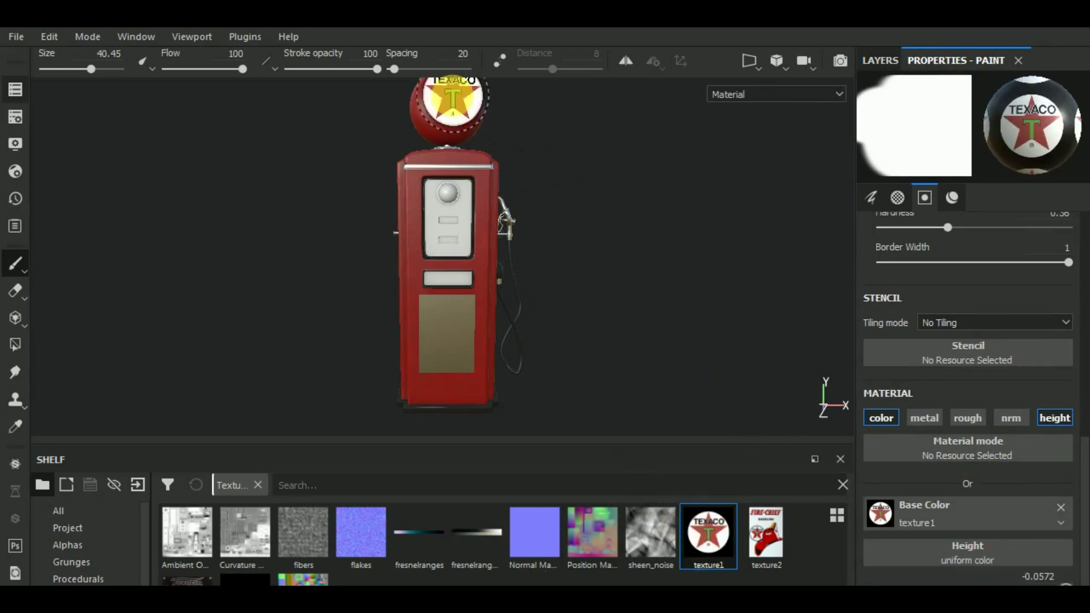
scroll(965, 375, up, 3)
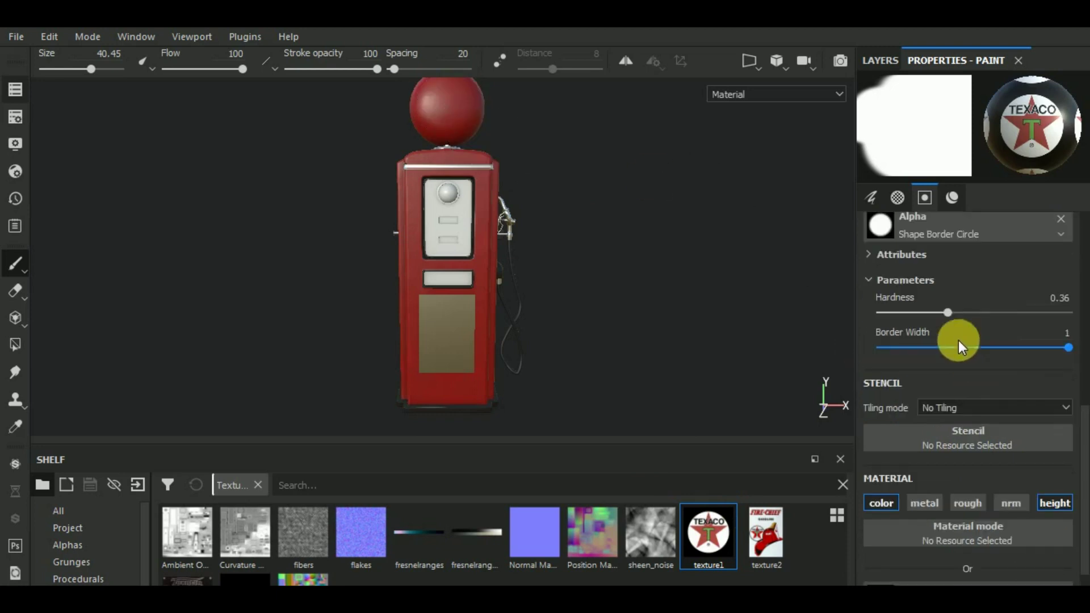
drag(936, 313, 928, 313)
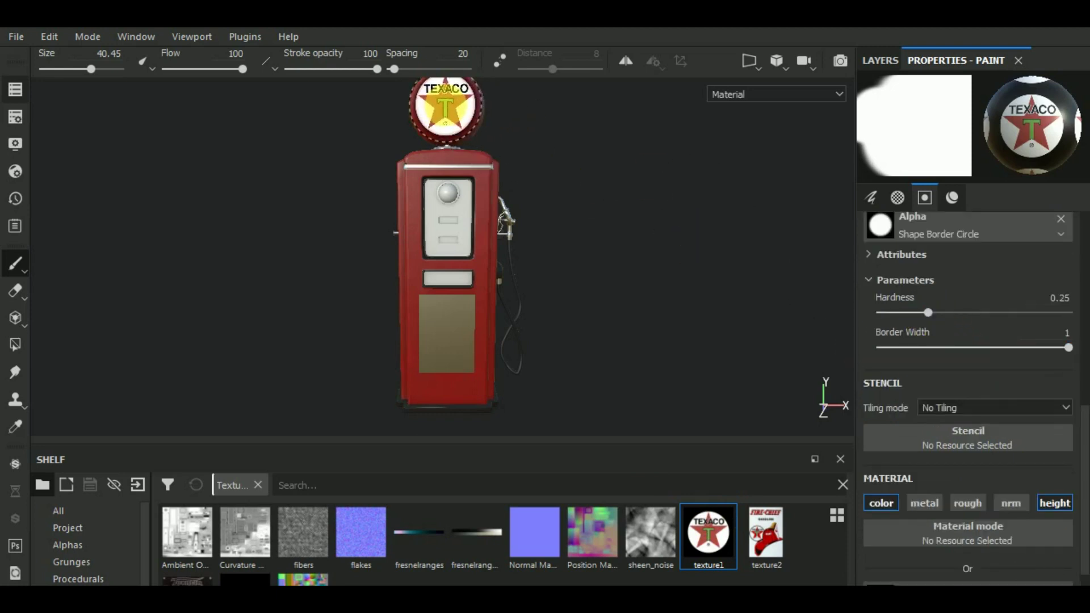
Frame the top globe and orbit around the pump to check the stamped logo.
middle_drag(641, 245, 664, 327)
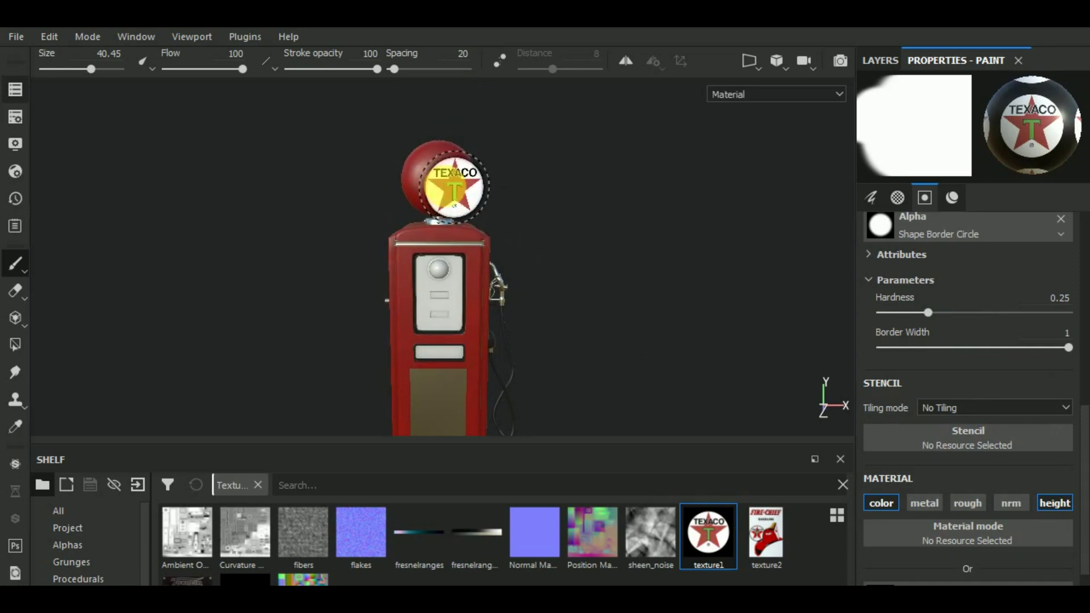
key(v)
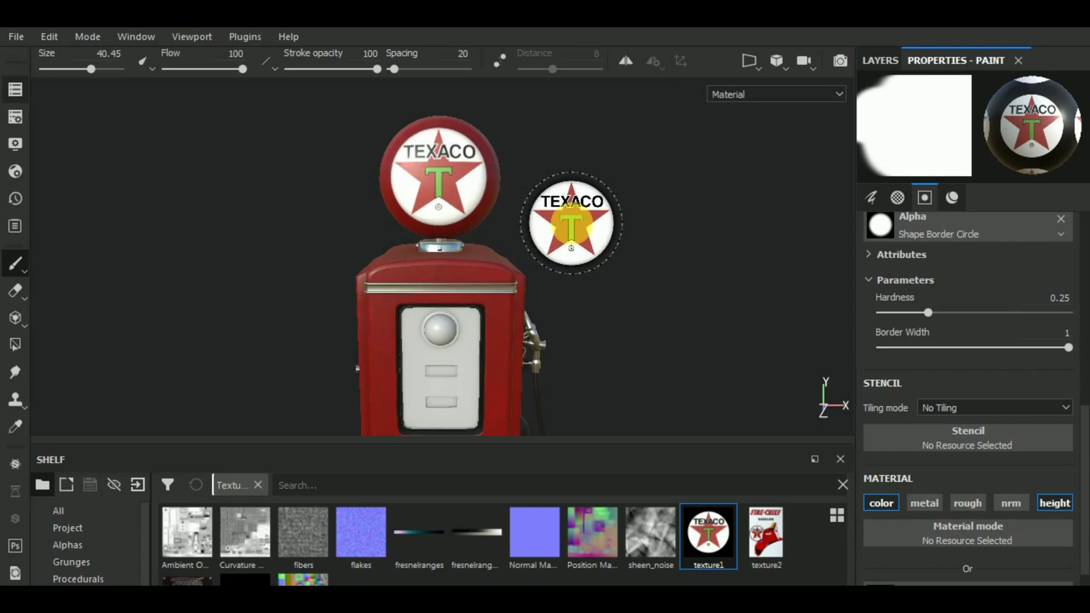
mouse_move(689, 324)
alt+mouse_down()
mouse_move(239, 336)
mouse_move(64, 325)
alt+mouse_up()
mouse_move(676, 330)
alt+mouse_down()
mouse_move(554, 358)
mouse_move(575, 344)
mouse_move(636, 356)
alt+mouse_up()
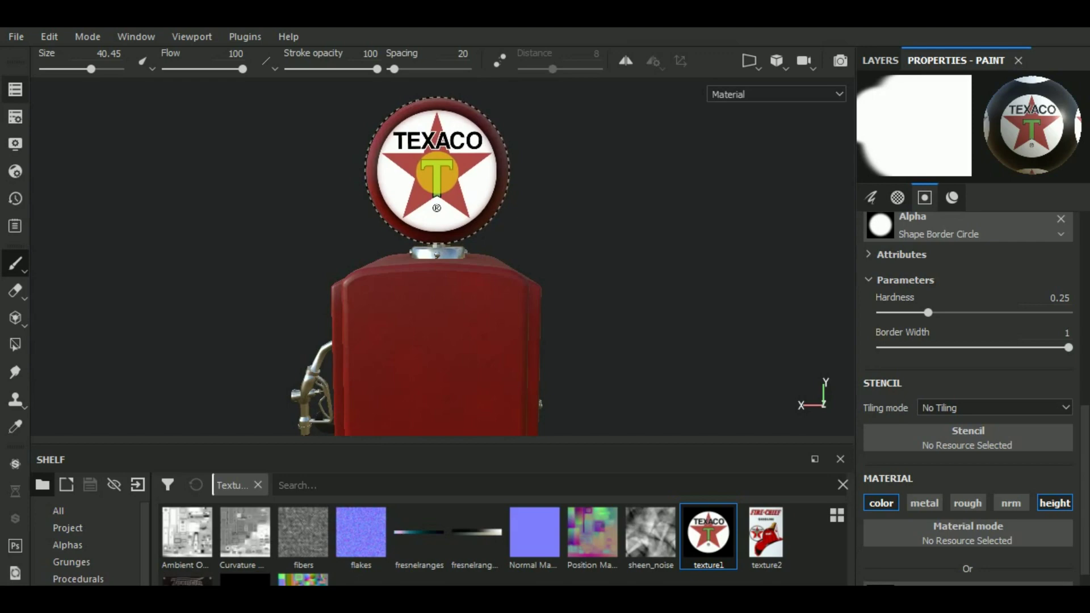
scroll(576, 231, down, 3)
scroll(582, 235, down, 3)
mouse_move(582, 236)
alt+mouse_down()
mouse_move(541, 344)
mouse_move(559, 394)
mouse_move(689, 384)
mouse_move(650, 397)
mouse_move(614, 331)
alt+mouse_up()
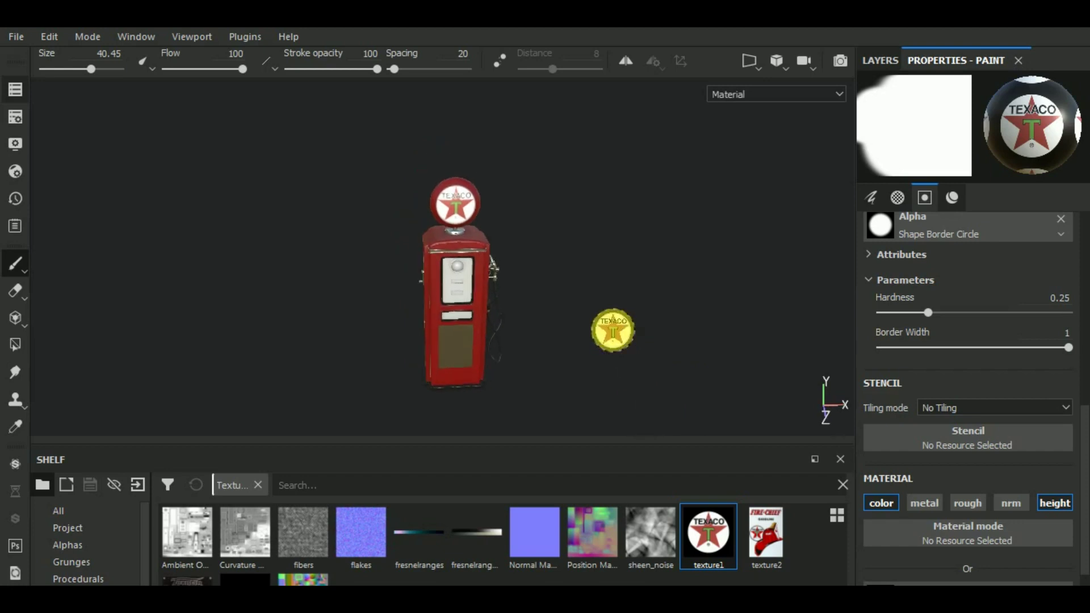
scroll(613, 331, up, 2)
scroll(614, 330, up, 2)
scroll(612, 328, up, 3)
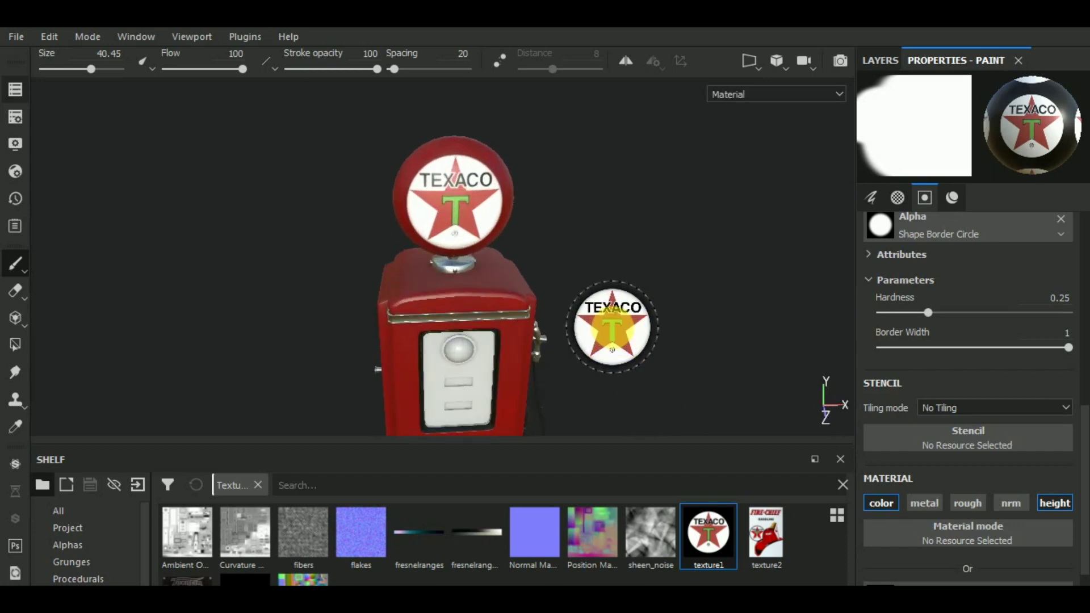
scroll(613, 328, down, 2)
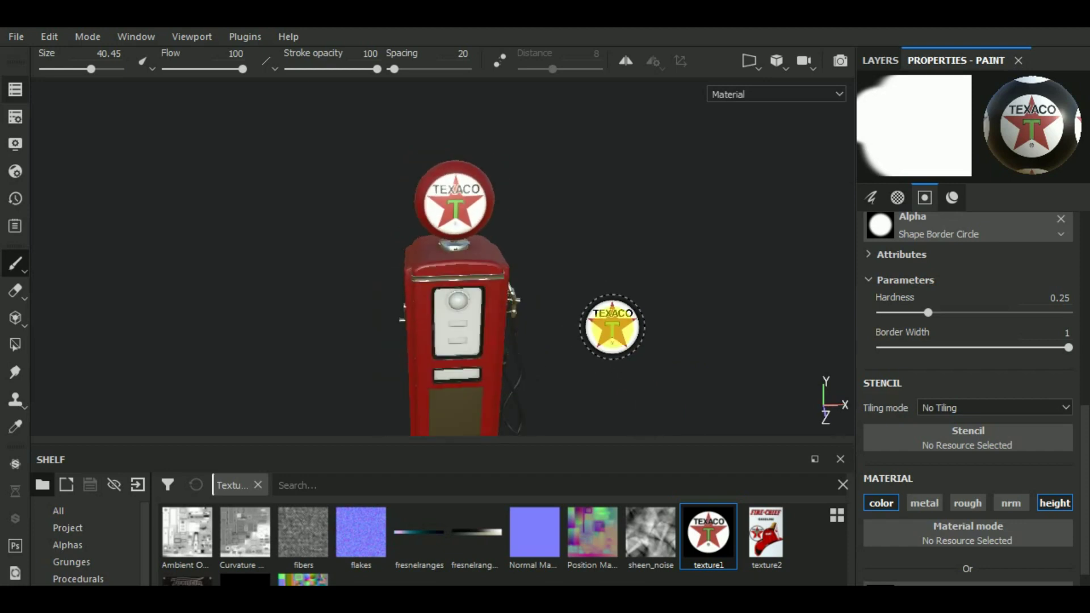
Add a new empty layer above logo, then delete it again.
click(879, 61)
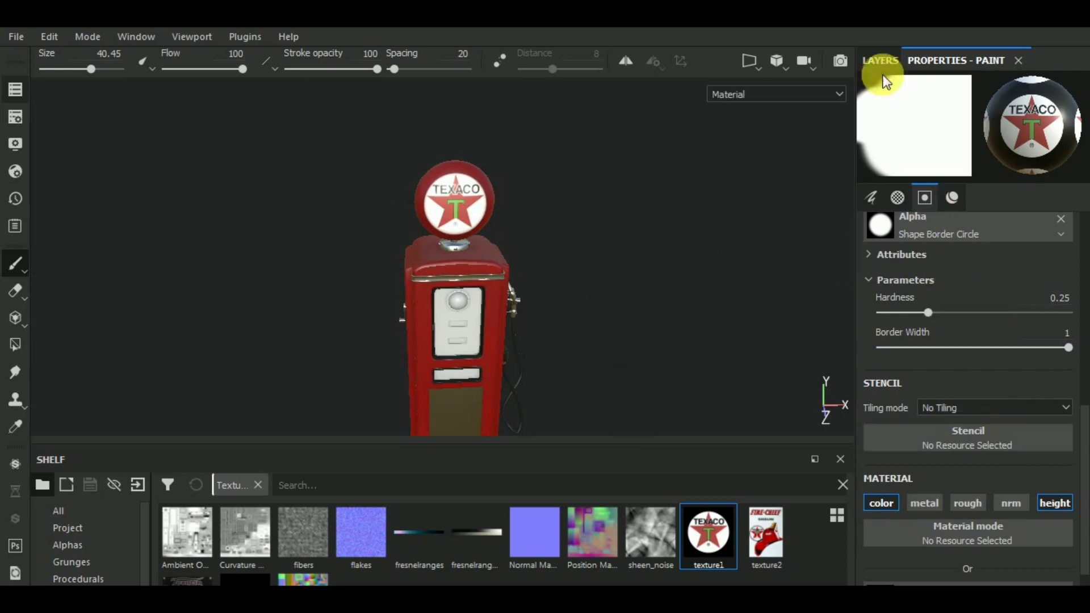
click(916, 122)
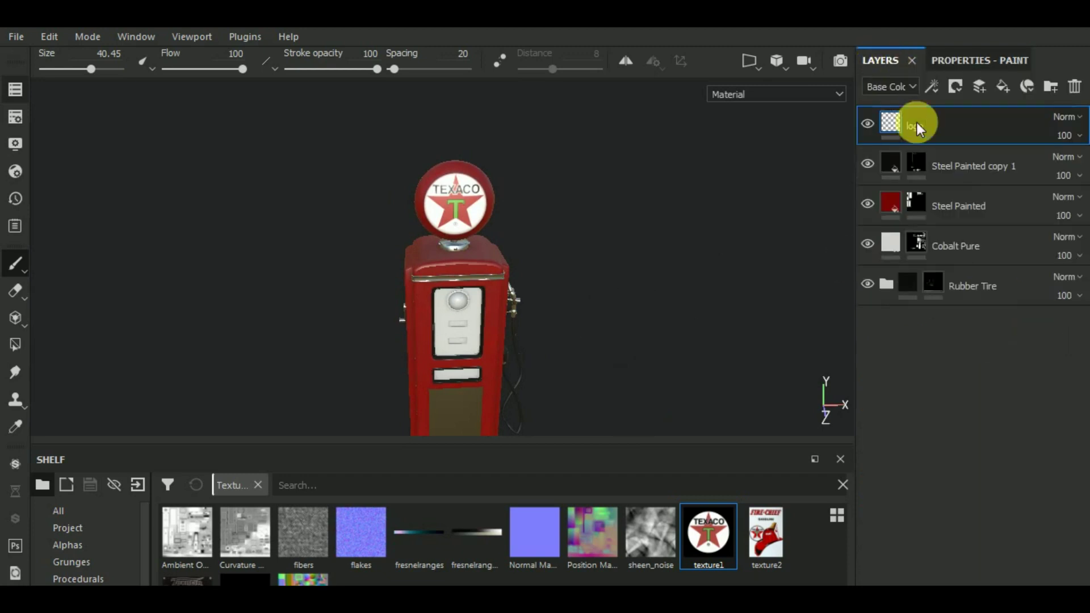
click(980, 86)
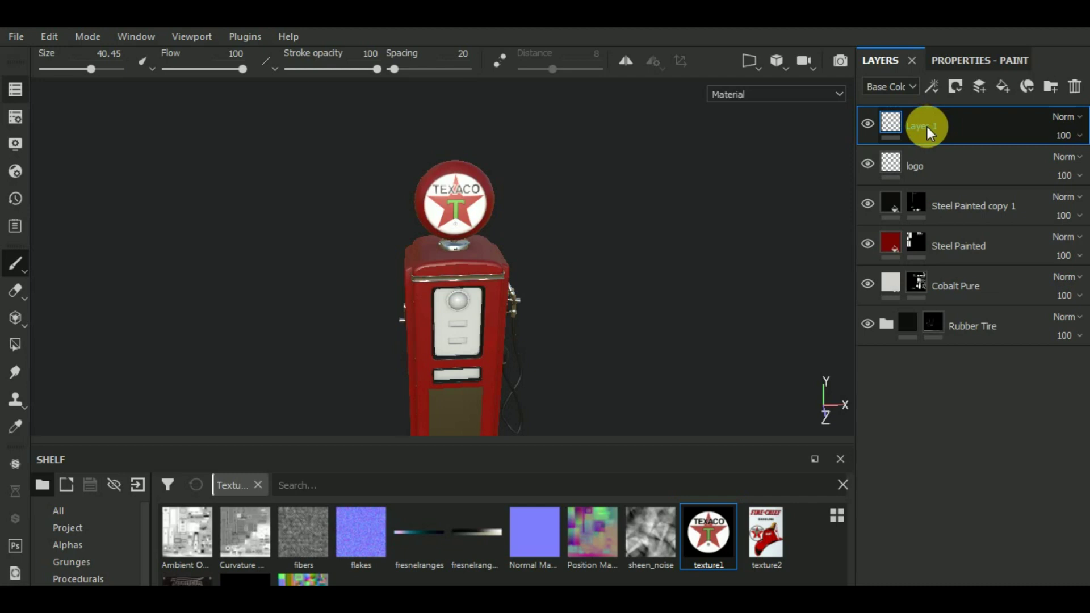
click(1075, 86)
Set the brush base colour to near-black.
click(965, 59)
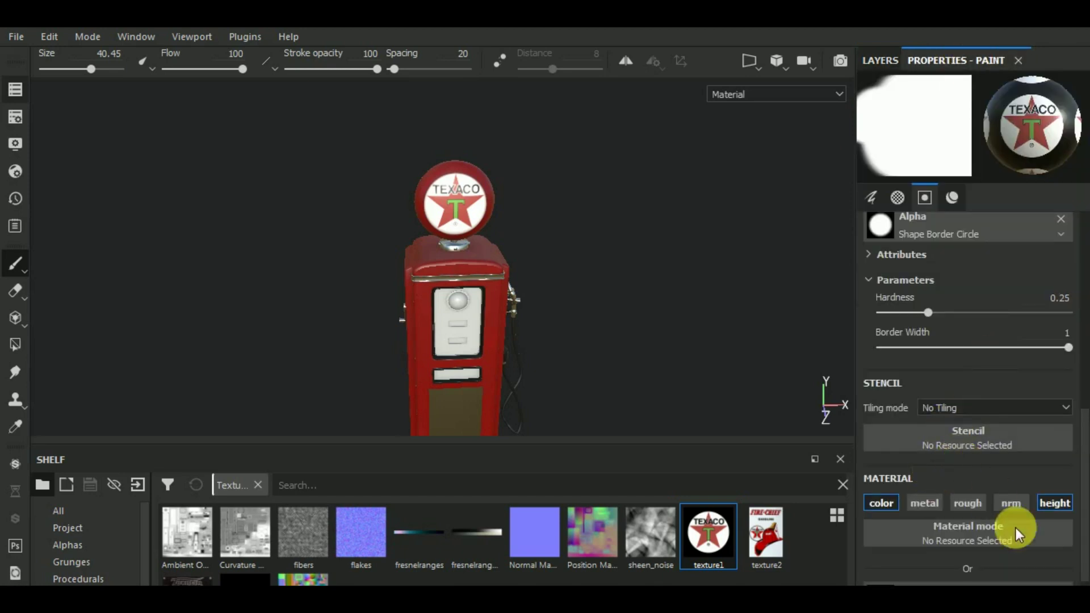
scroll(1016, 527, down, 3)
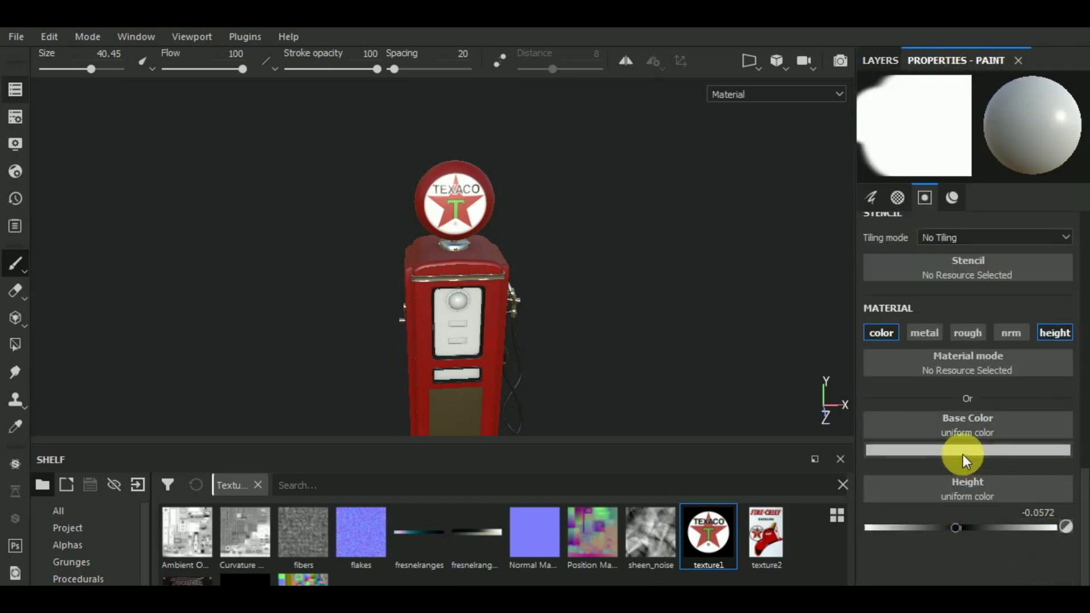
click(963, 451)
drag(907, 360, 861, 401)
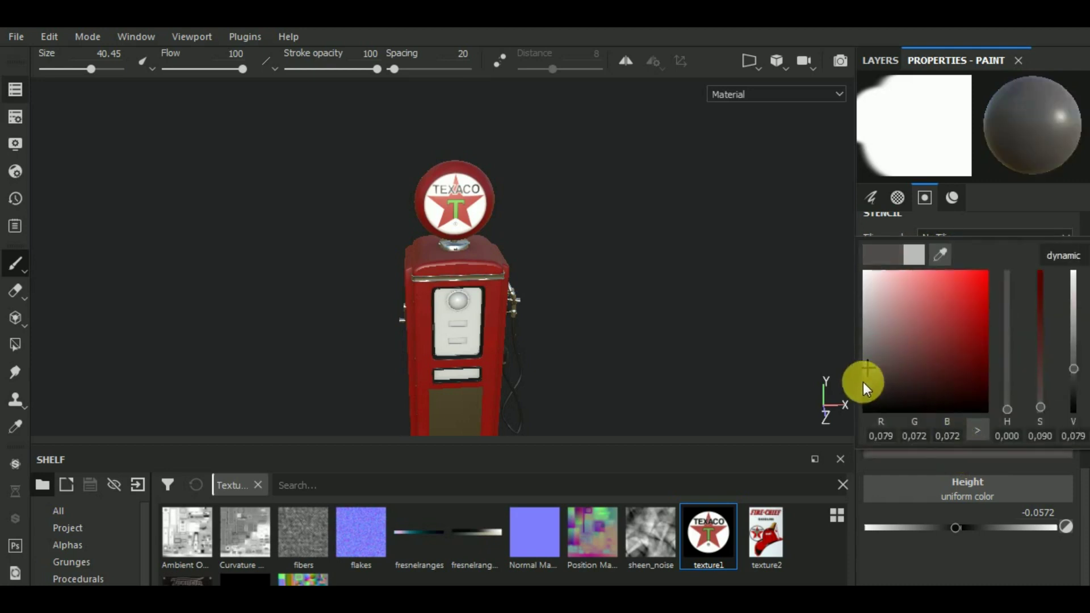
click(969, 205)
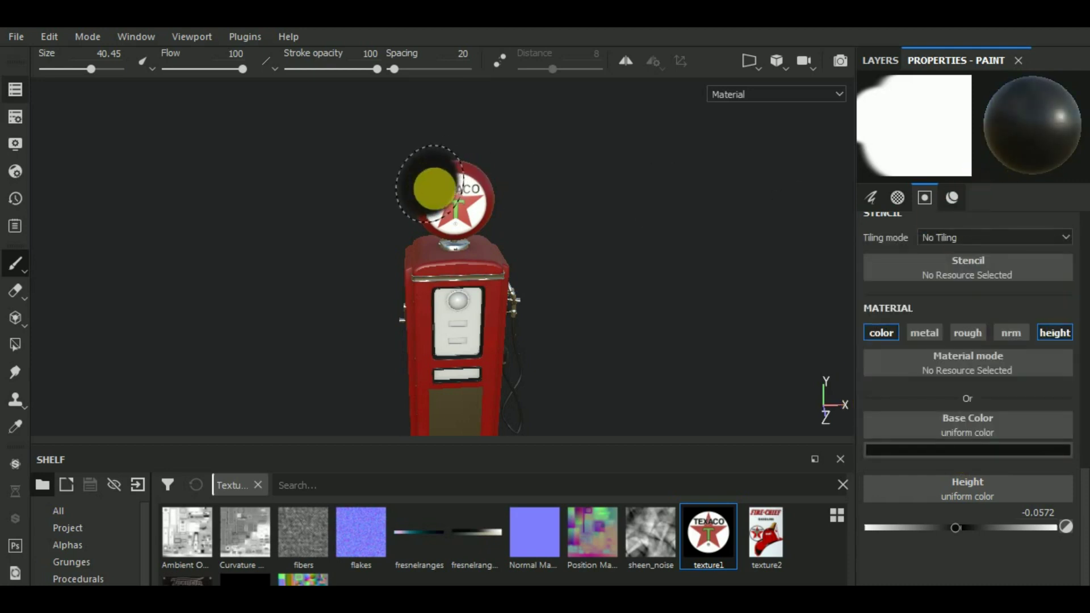
Make the ring brush crisp with hardness 1 and a border width of 0.1.
scroll(974, 366, up, 2)
scroll(973, 365, up, 3)
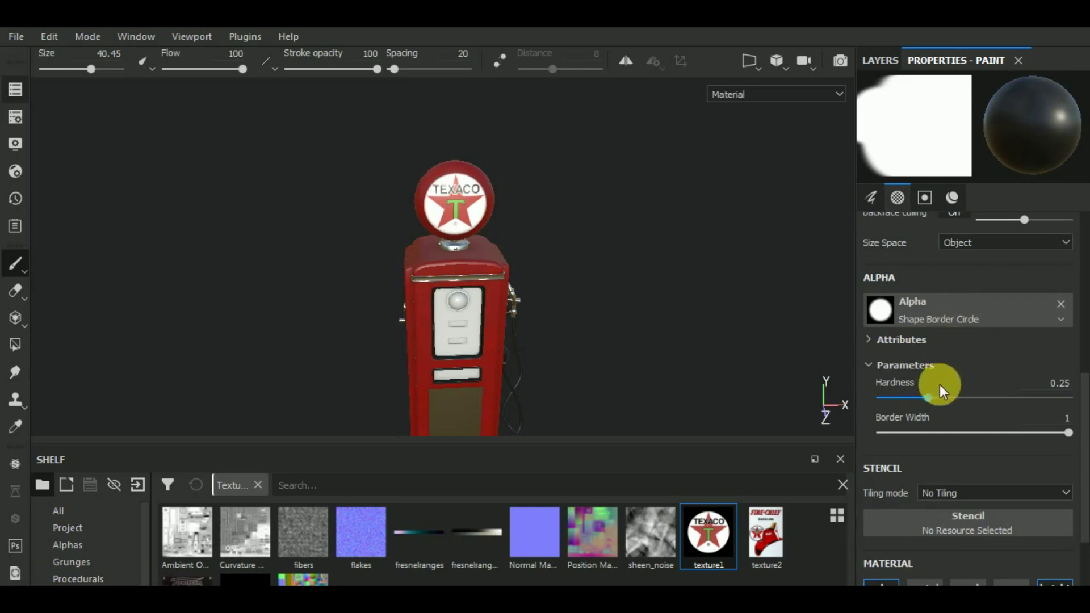
click(912, 433)
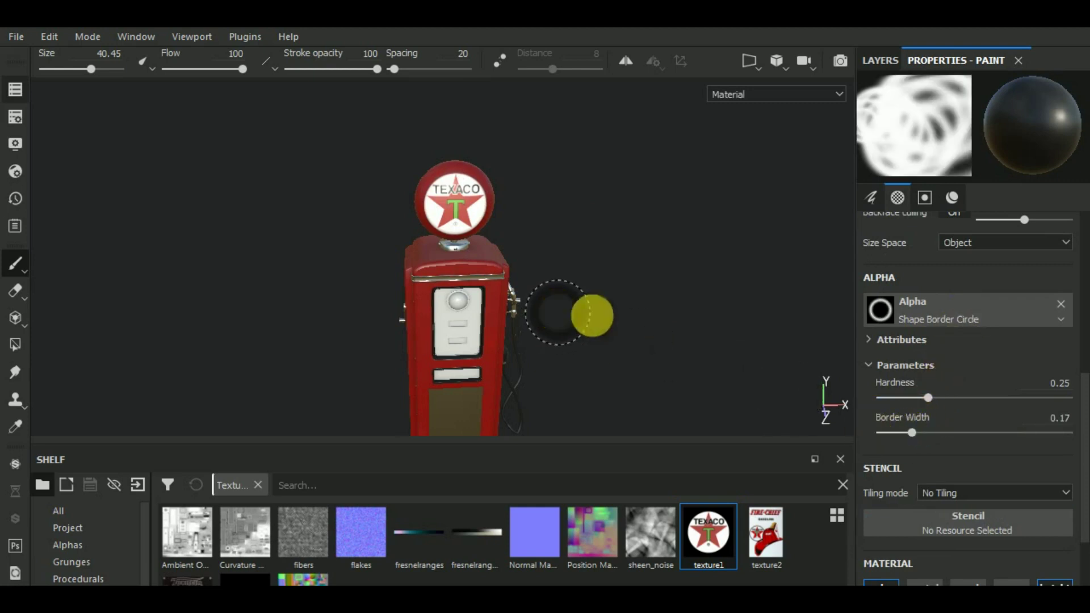
drag(932, 397, 1072, 397)
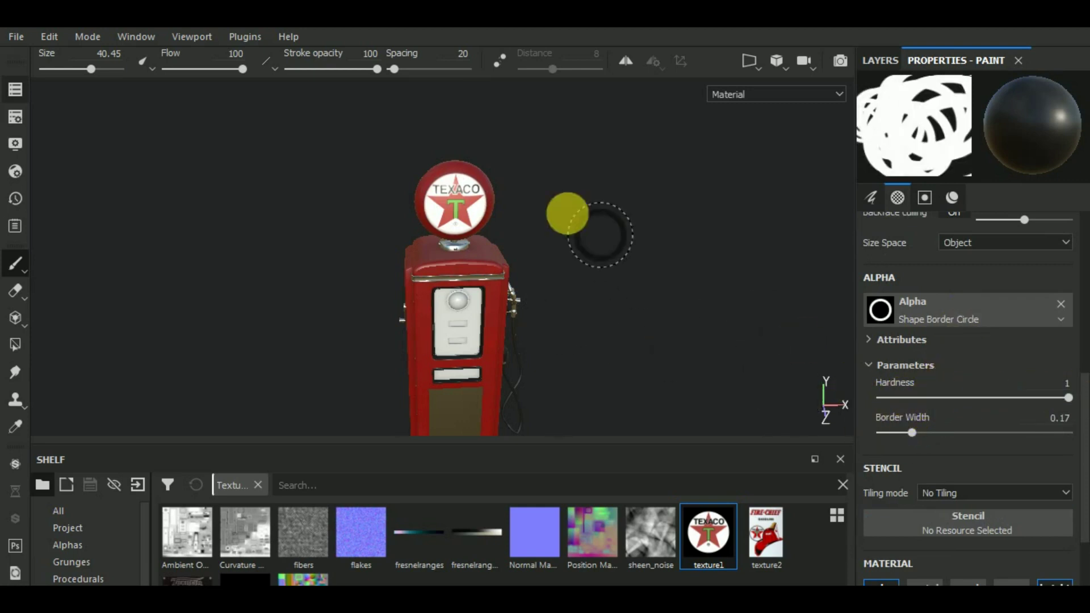
click(920, 433)
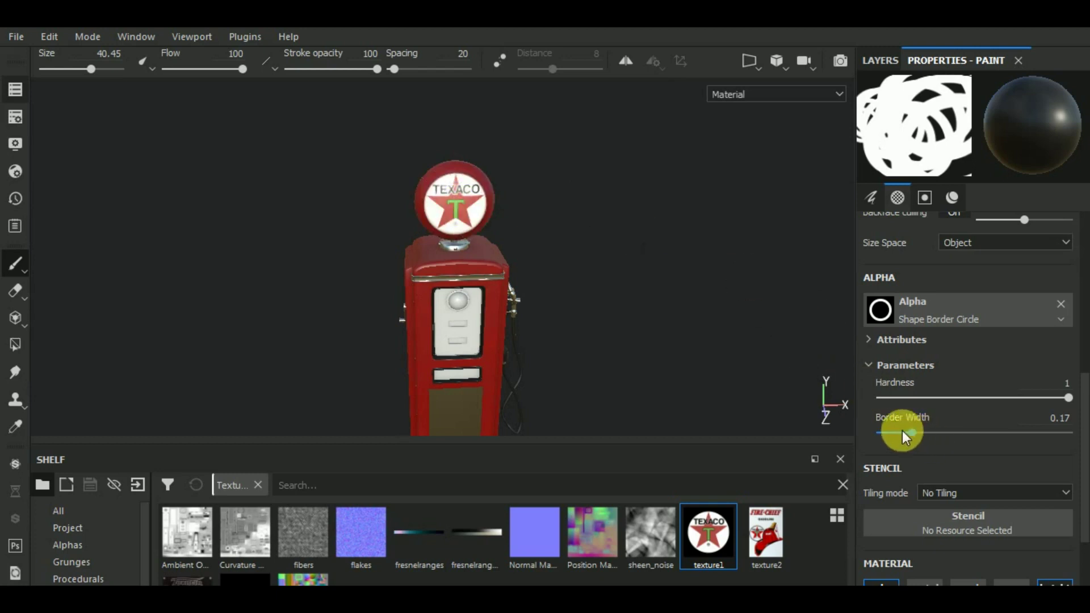
drag(902, 430, 899, 432)
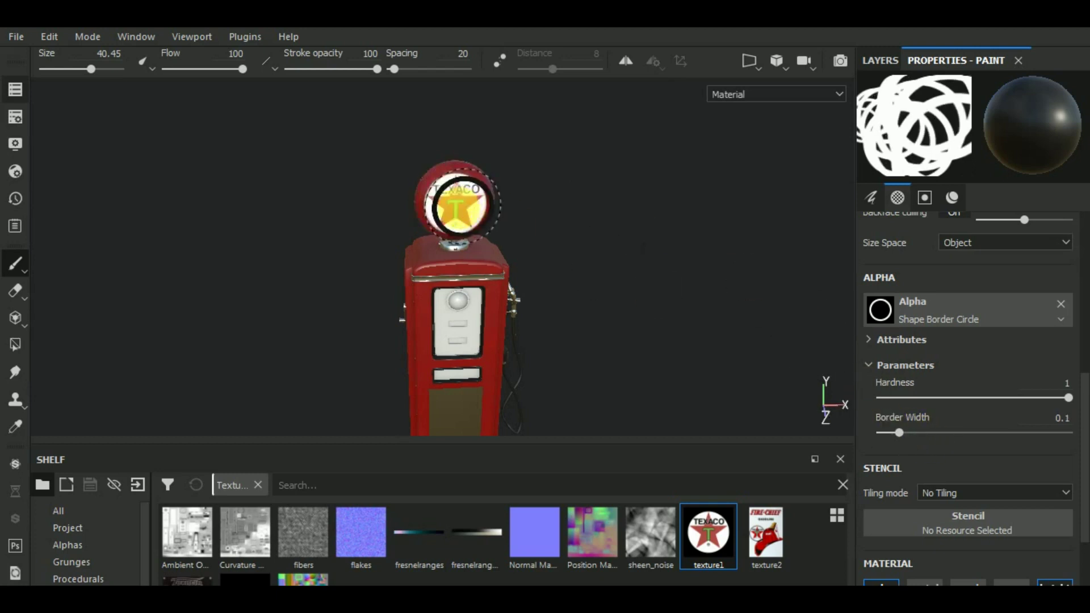
Enlarge the brush to about 45.54 to fit the globe and thin the ring border to 0.05.
mouse_move(511, 206)
mouse_down()
mouse_move(482, 197)
mouse_move(628, 248)
mouse_move(623, 258)
mouse_move(446, 202)
mouse_up()
scroll(445, 202, up, 3)
right_click(625, 226)
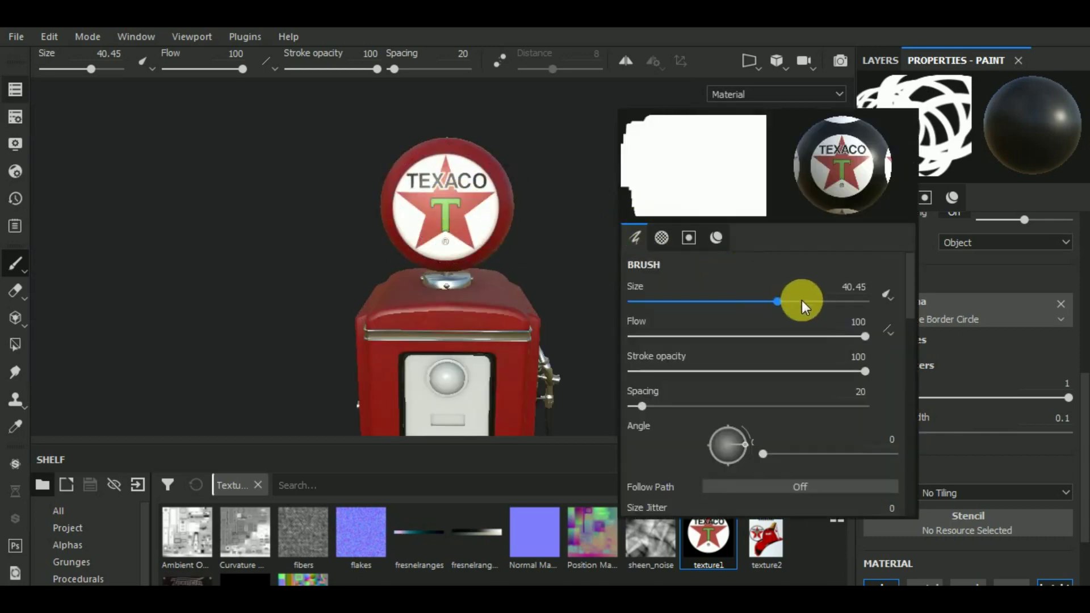
drag(803, 307, 801, 311)
click(602, 236)
right_click(661, 235)
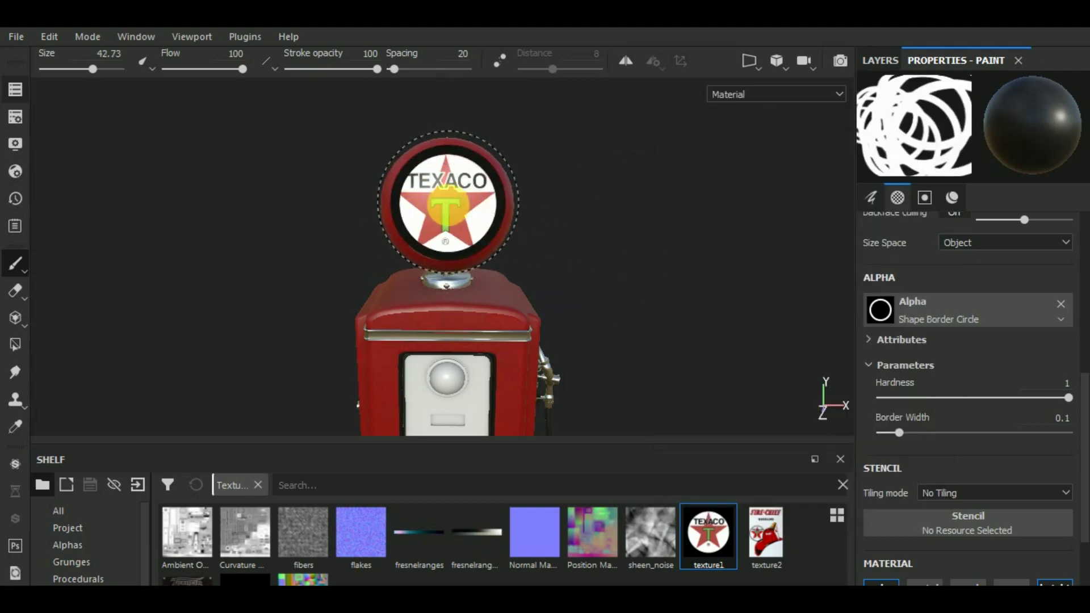
right_click(641, 251)
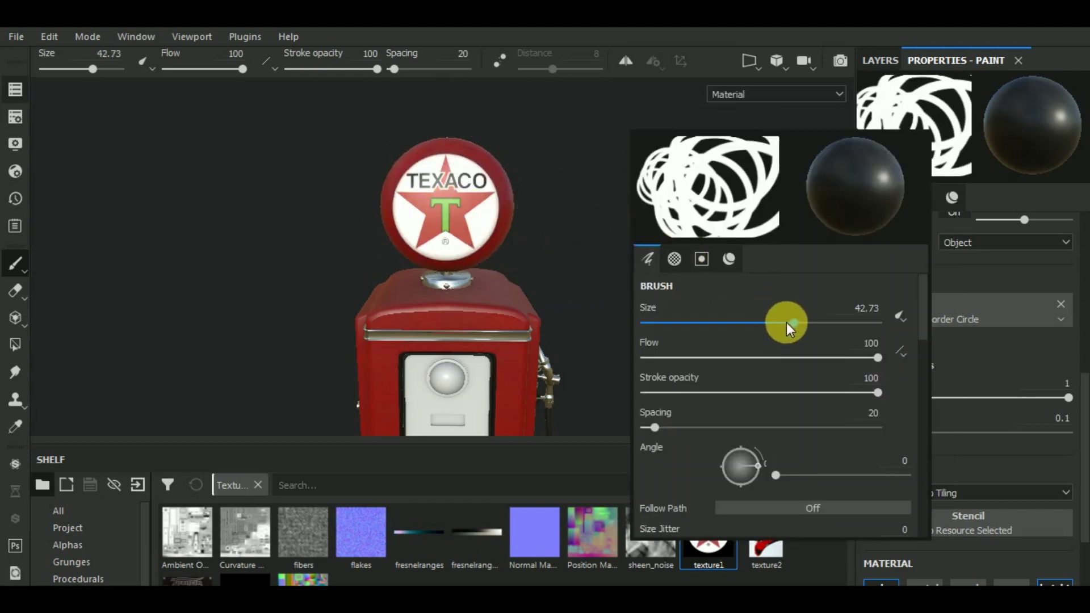
drag(795, 323, 799, 323)
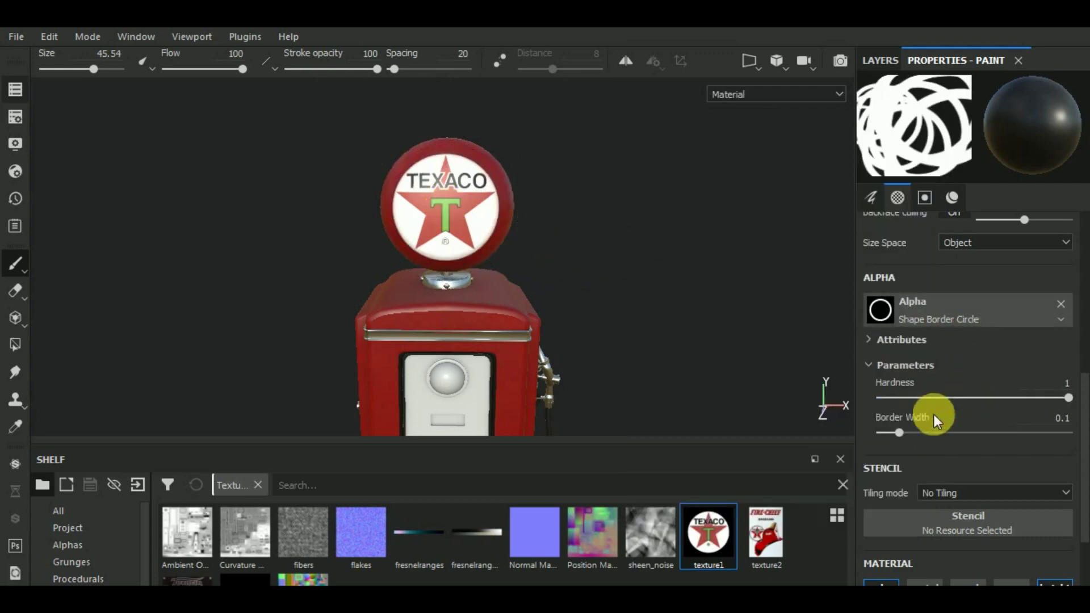
click(889, 433)
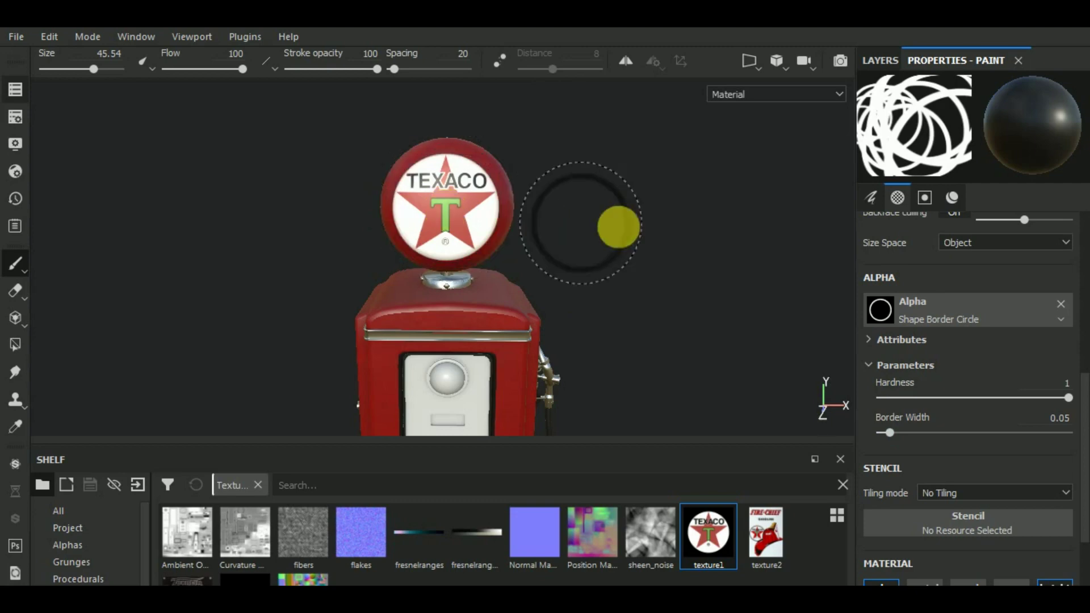
Set the brush size to 44 and view the pump from its left side.
right_click(671, 227)
text(44)
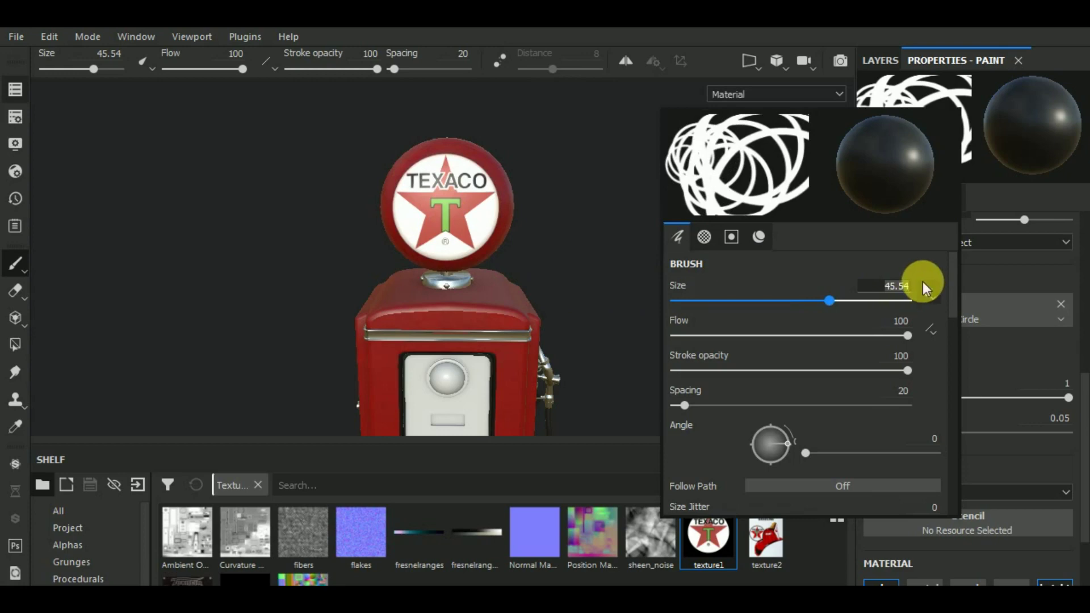
key(Return)
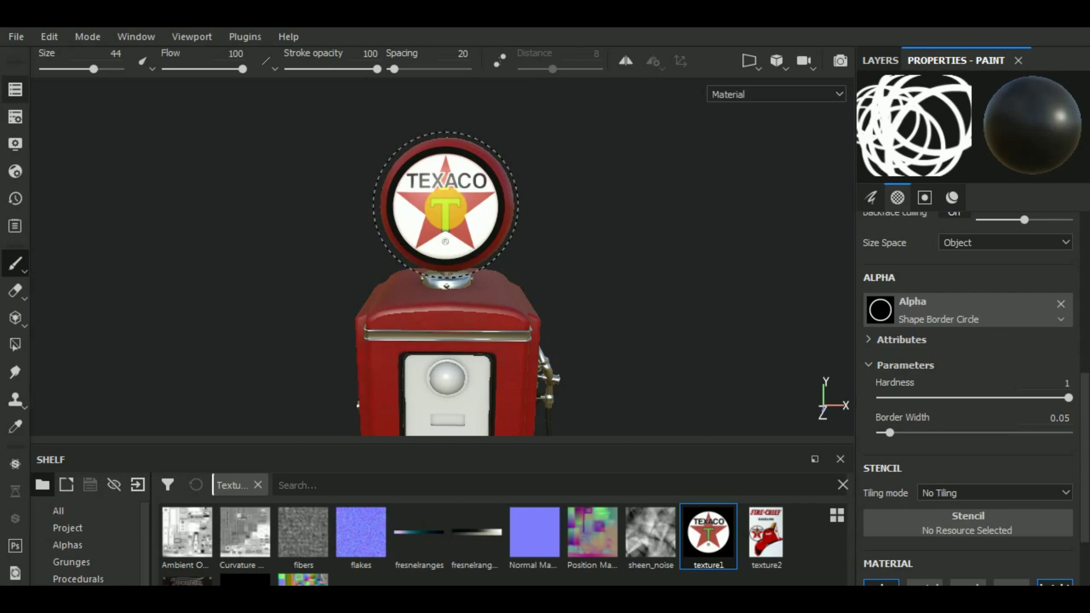
scroll(619, 237, down, 3)
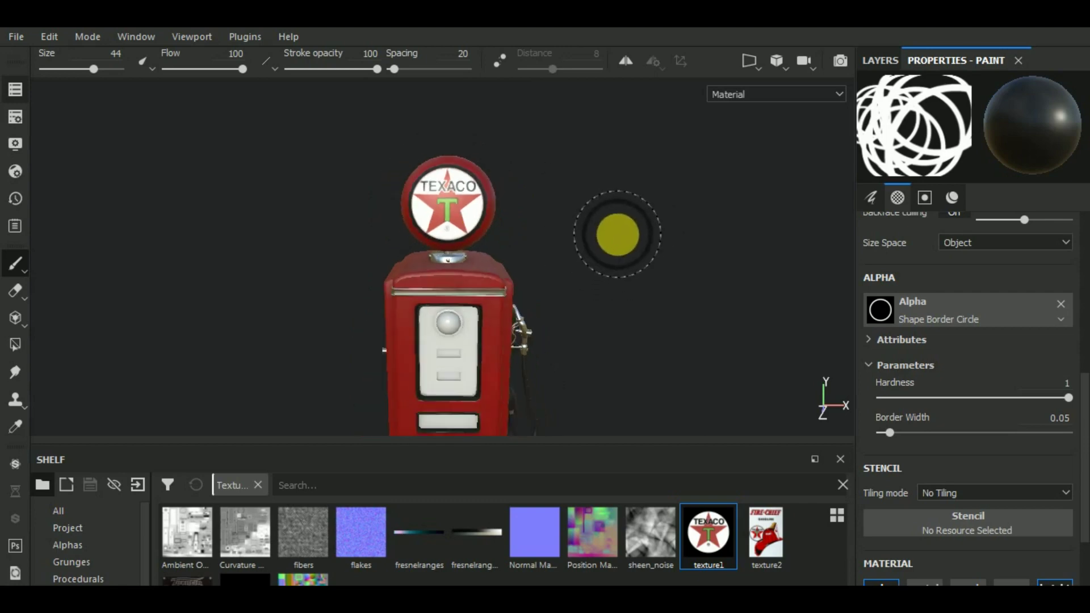
mouse_move(616, 236)
alt+mouse_down()
mouse_move(716, 290)
mouse_move(210, 327)
mouse_move(651, 384)
mouse_move(463, 182)
mouse_move(713, 272)
mouse_move(744, 321)
mouse_move(820, 329)
mouse_move(657, 297)
mouse_move(660, 226)
mouse_move(799, 317)
mouse_move(732, 296)
alt+mouse_up()
scroll(710, 278, up, 2)
scroll(715, 290, up, 2)
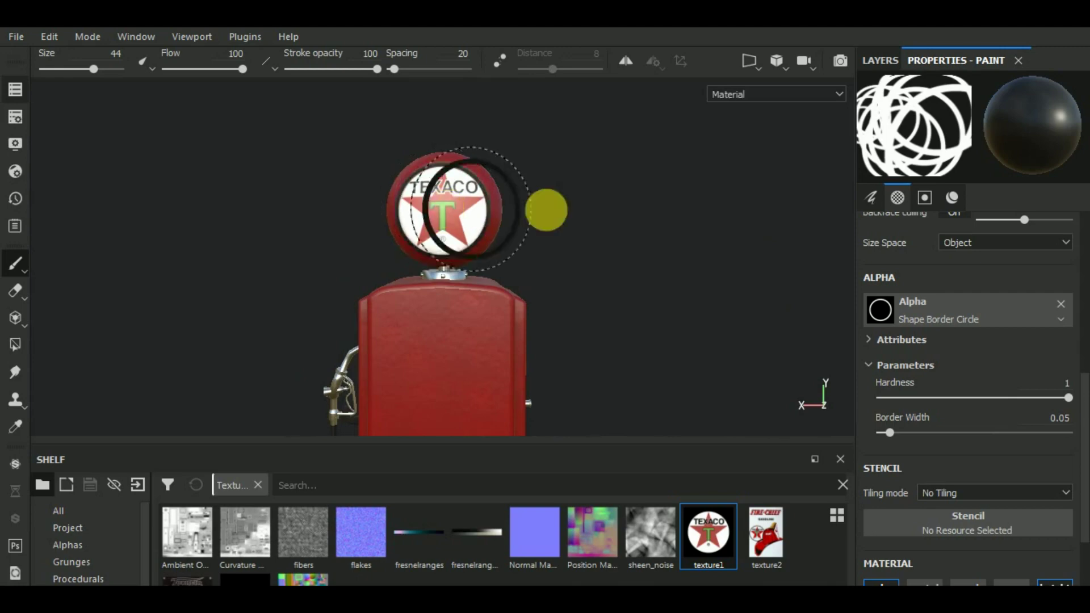
scroll(545, 209, down, 3)
scroll(569, 233, down, 2)
Orbit to a three-quarter view of the pump and show the layer stack.
mouse_move(570, 233)
alt+mouse_down()
mouse_move(736, 342)
mouse_move(536, 333)
mouse_move(638, 321)
alt+mouse_up()
alt+drag(580, 341, 640, 343)
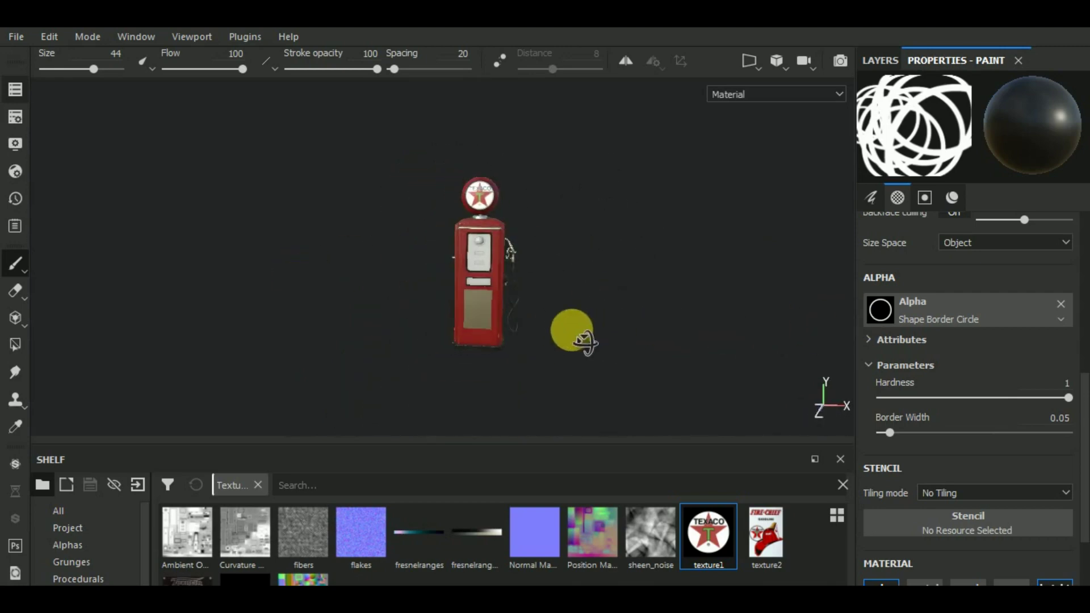
mouse_move(640, 343)
alt+middle_down()
mouse_move(569, 334)
mouse_move(406, 256)
alt+middle_up()
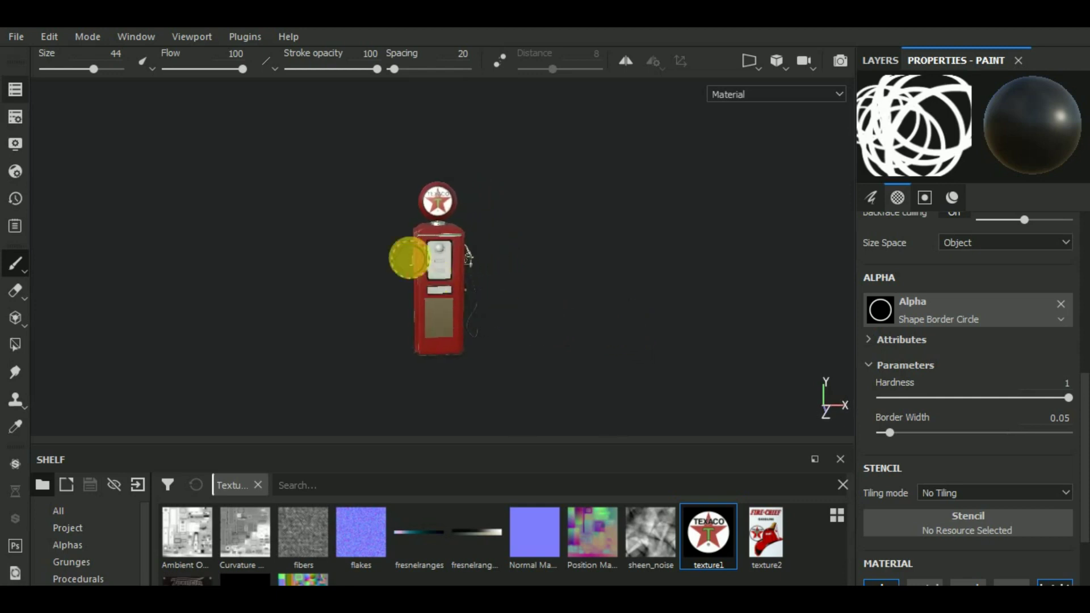
scroll(509, 267, up, 2)
click(882, 60)
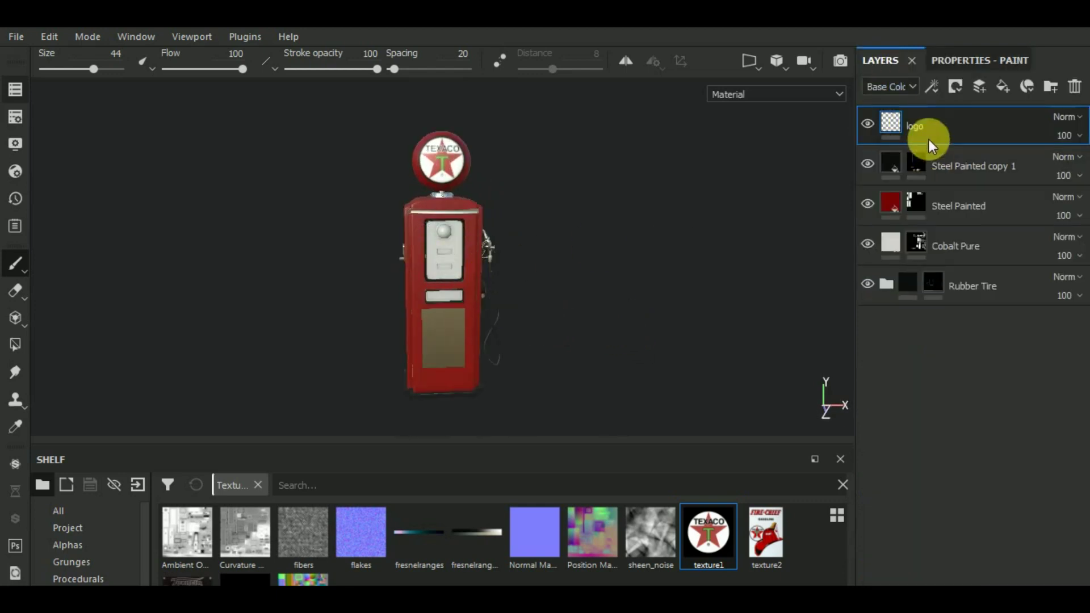
Add a new layer above logo and name it 'texture front'.
alt+drag(662, 328, 633, 345)
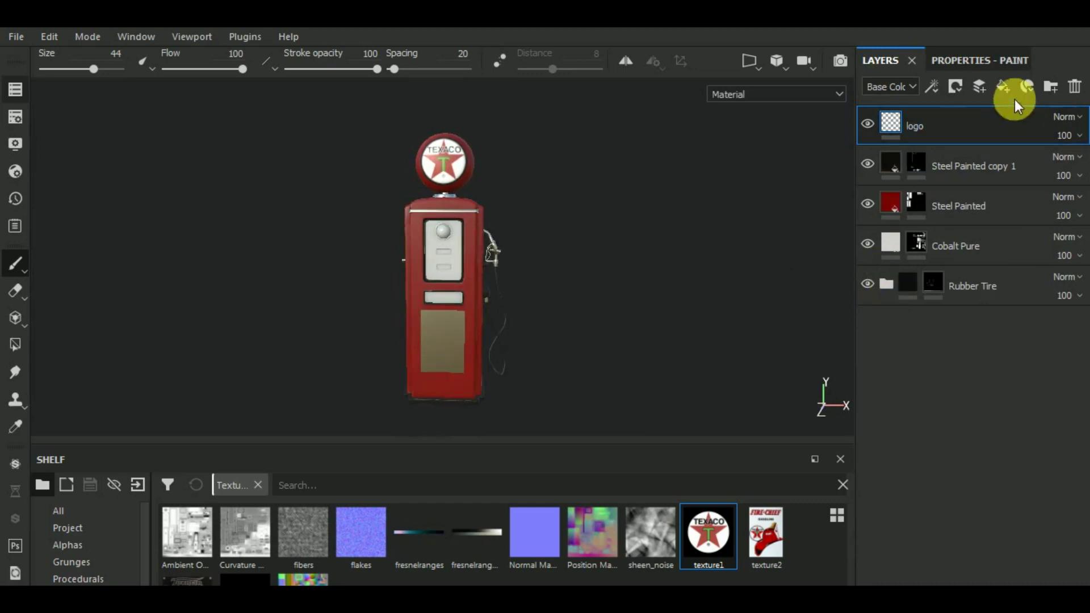
click(984, 86)
double_click(934, 125)
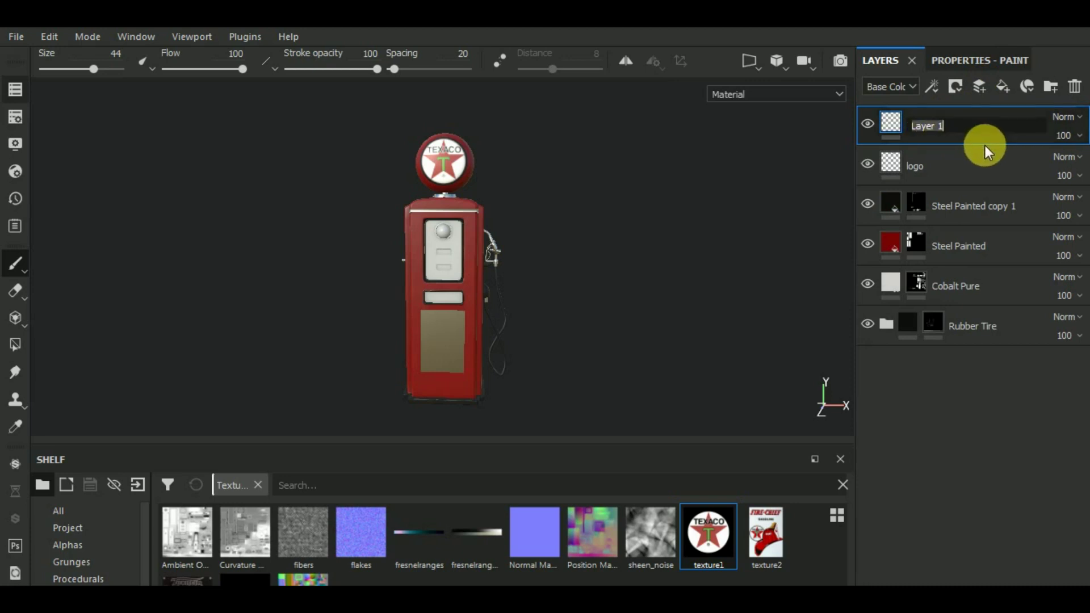
text(texture)
text( front)
key(Return)
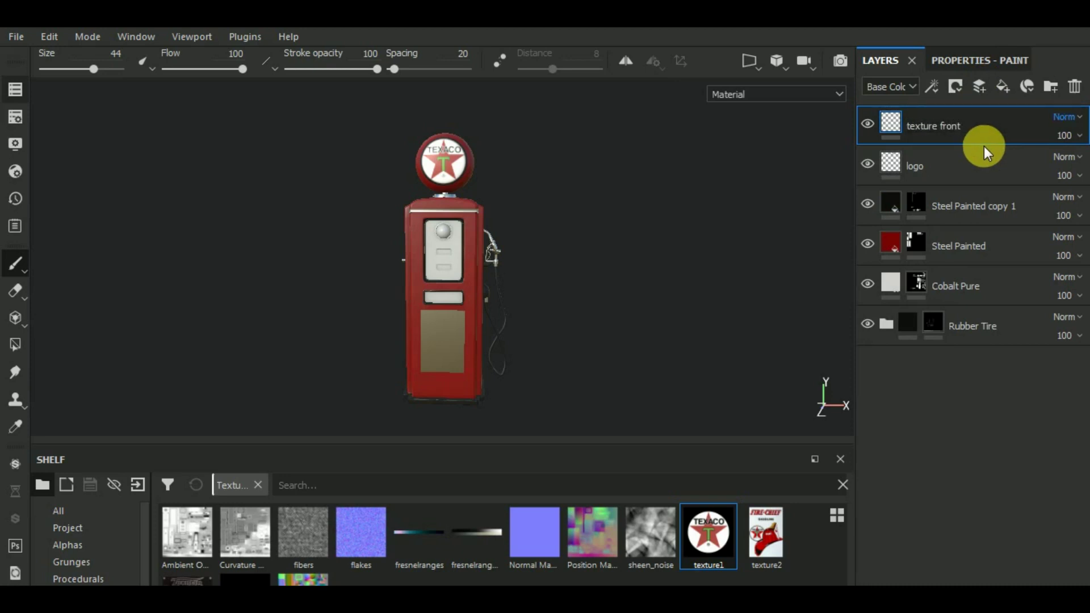
mouse_move(825, 461)
mouse_down()
mouse_move(567, 515)
mouse_move(598, 453)
mouse_up()
Load the Fire-Chief poster (texture2) as the base colour and switch to the Projection tool.
click(972, 59)
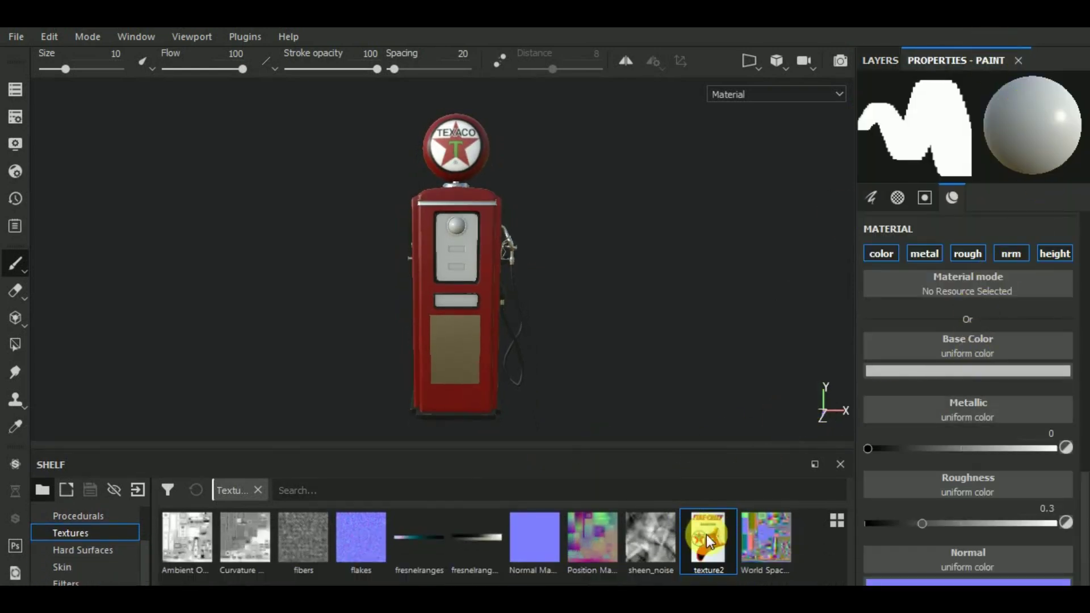
drag(708, 540, 1006, 343)
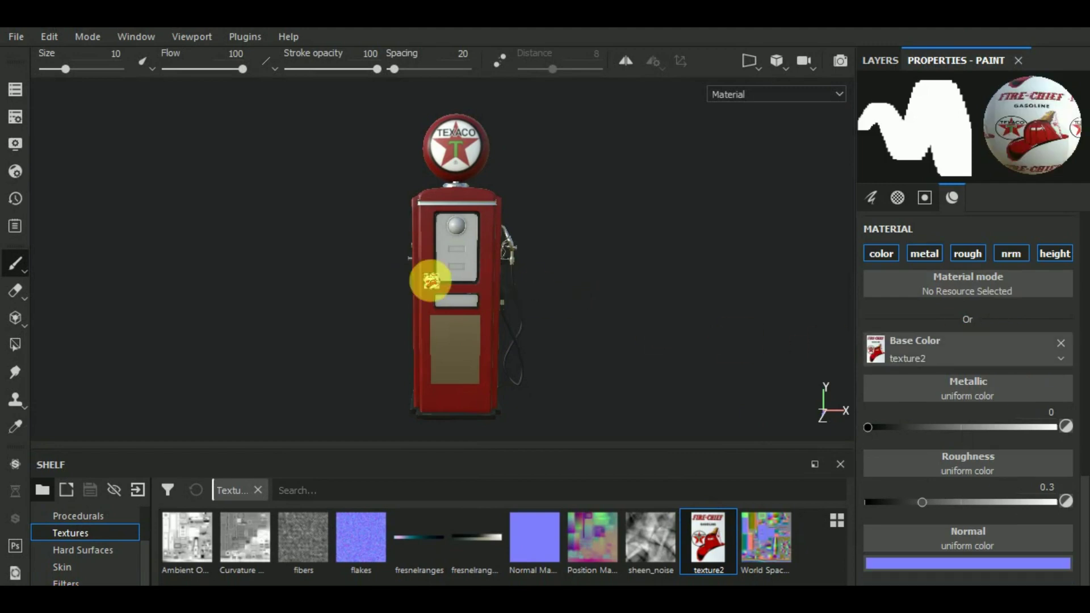
click(16, 319)
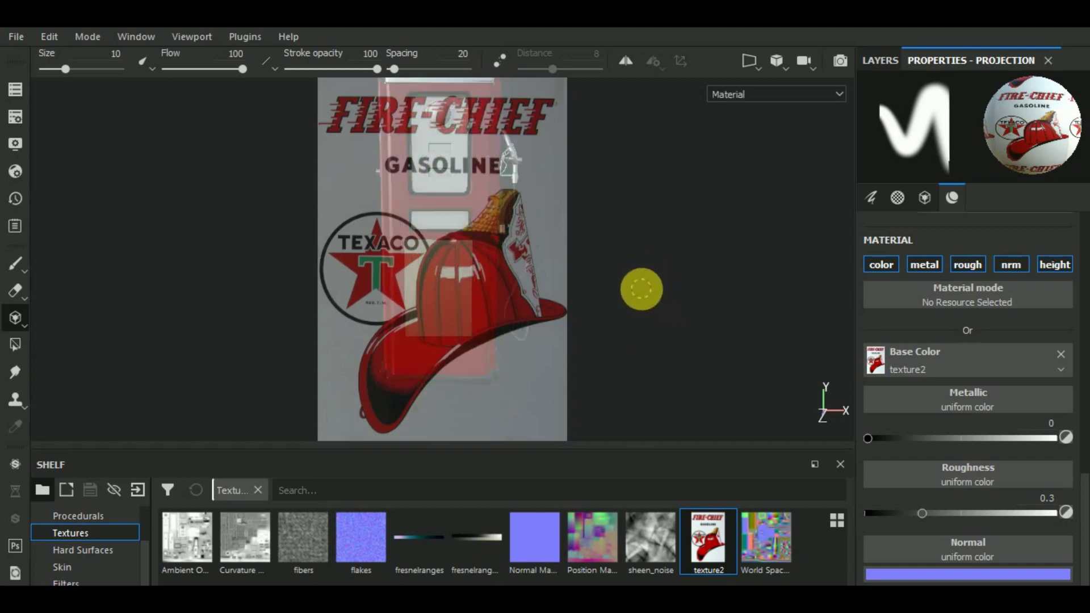
scroll(641, 289, up, 3)
scroll(710, 304, up, 2)
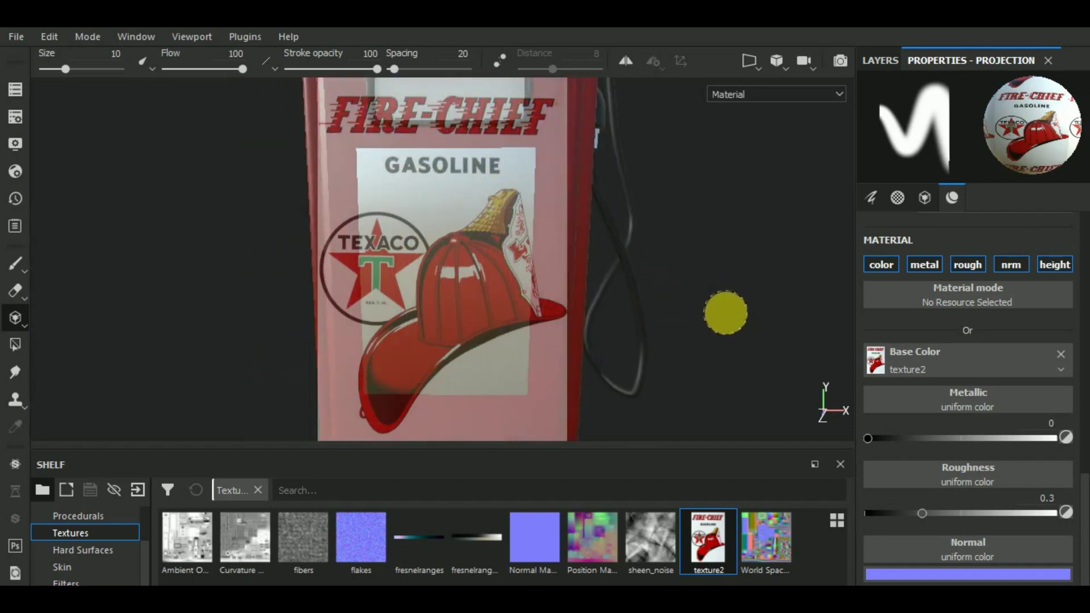
scroll(724, 313, down, 1)
scroll(718, 315, down, 1)
scroll(714, 317, down, 1)
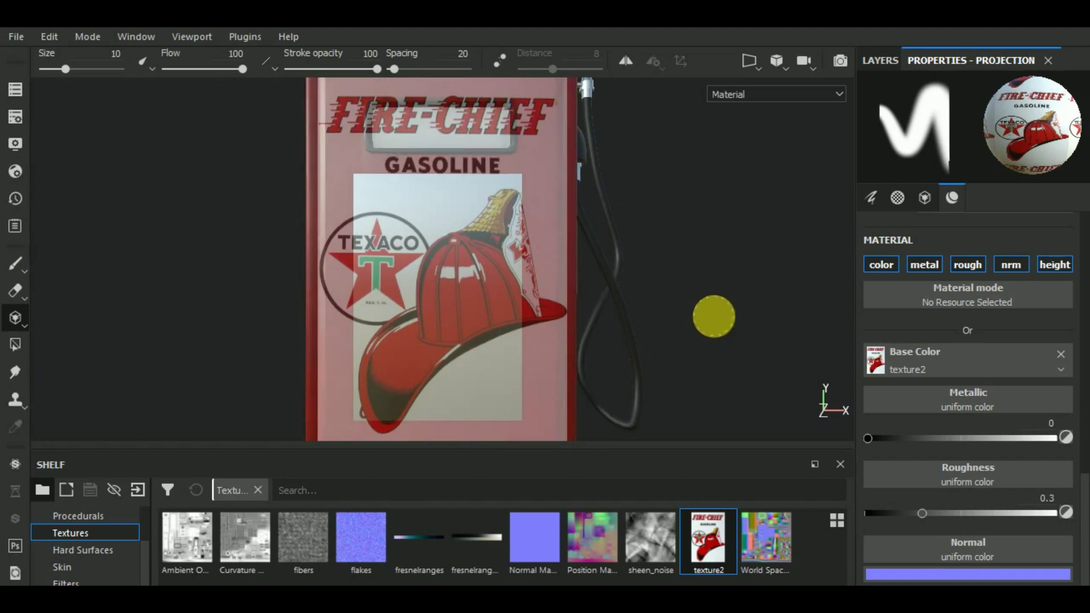
Switch to the side-by-side 3D/2D layout and zoom and pan the UV view into place.
click(751, 61)
click(767, 87)
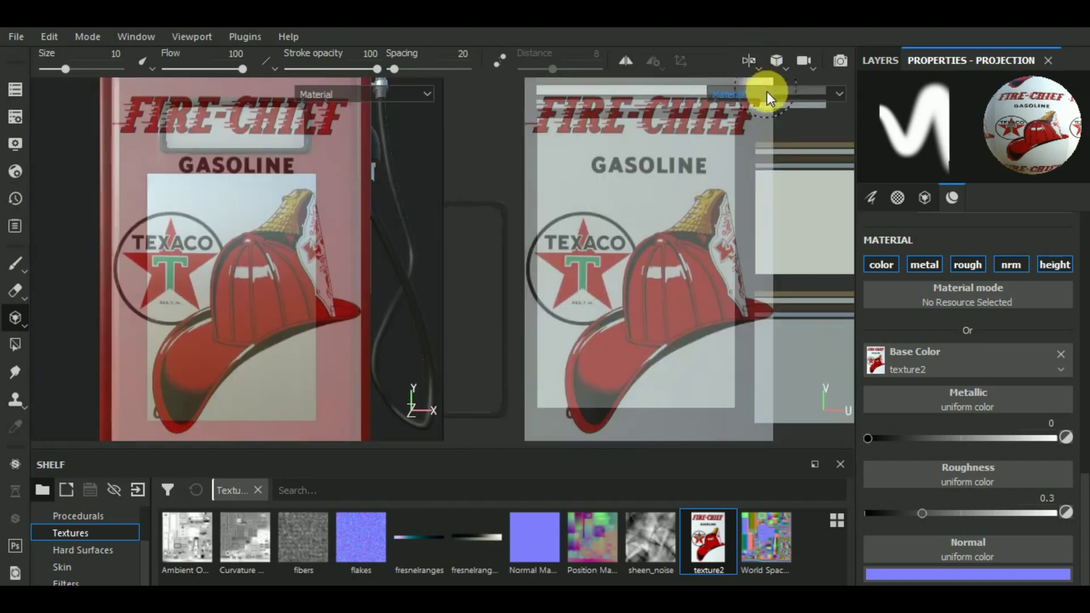
scroll(710, 324, down, 1)
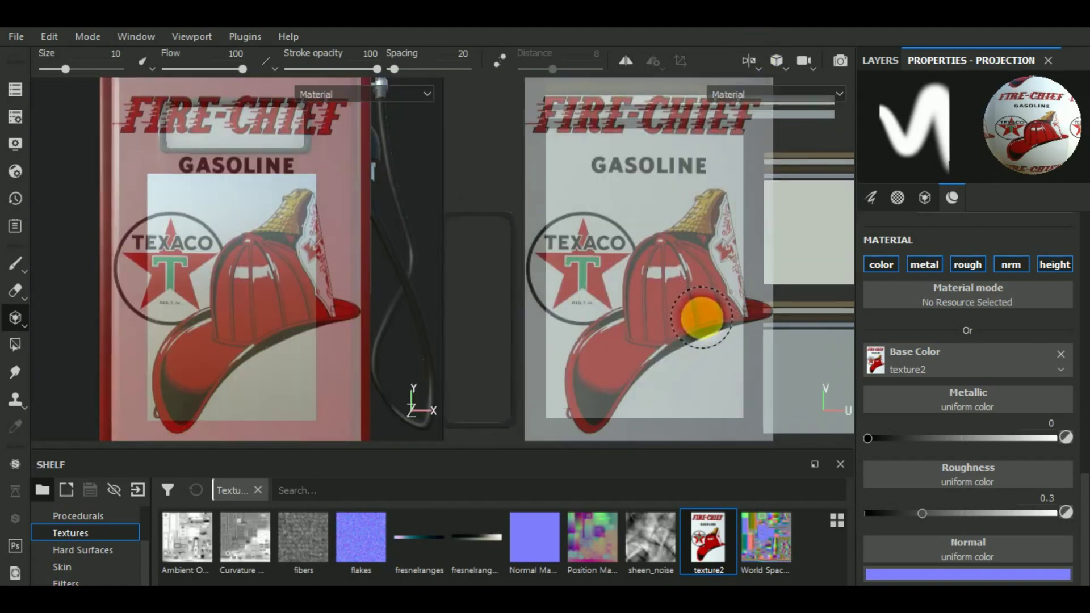
scroll(698, 317, down, 1)
scroll(702, 319, down, 1)
scroll(702, 319, up, 2)
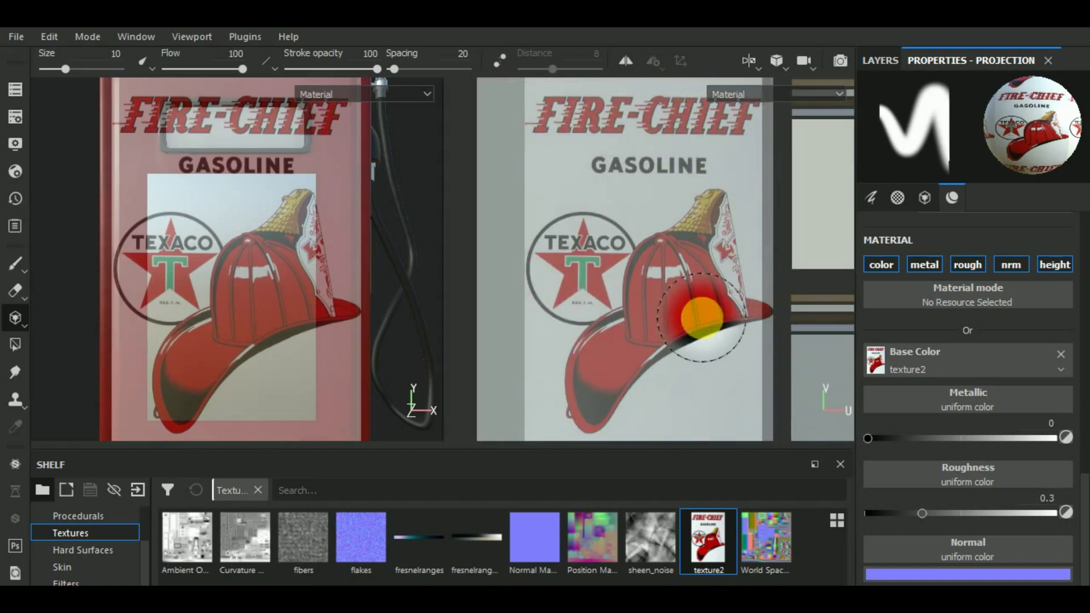
middle_drag(701, 317, 747, 331)
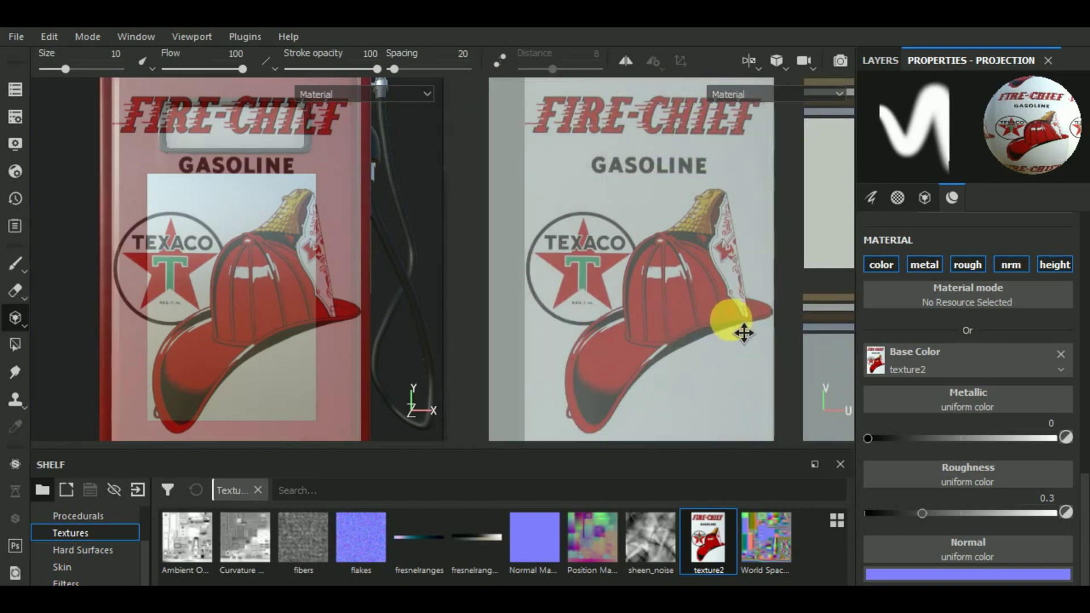
drag(608, 458, 608, 536)
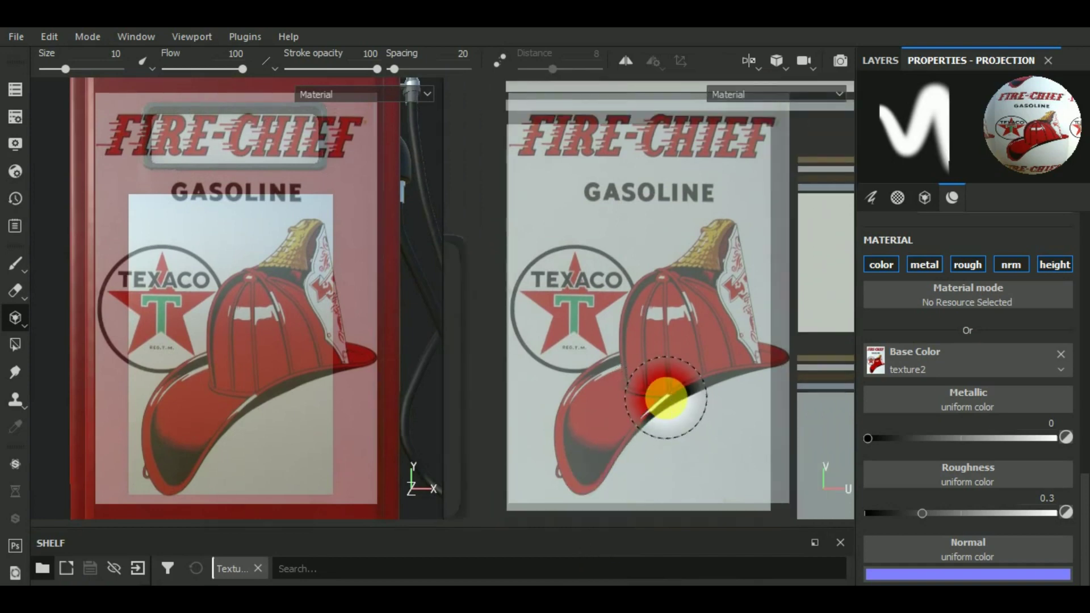
mouse_move(692, 424)
middle_down()
mouse_move(709, 419)
mouse_move(696, 394)
mouse_move(702, 405)
middle_up()
scroll(693, 389, up, 1)
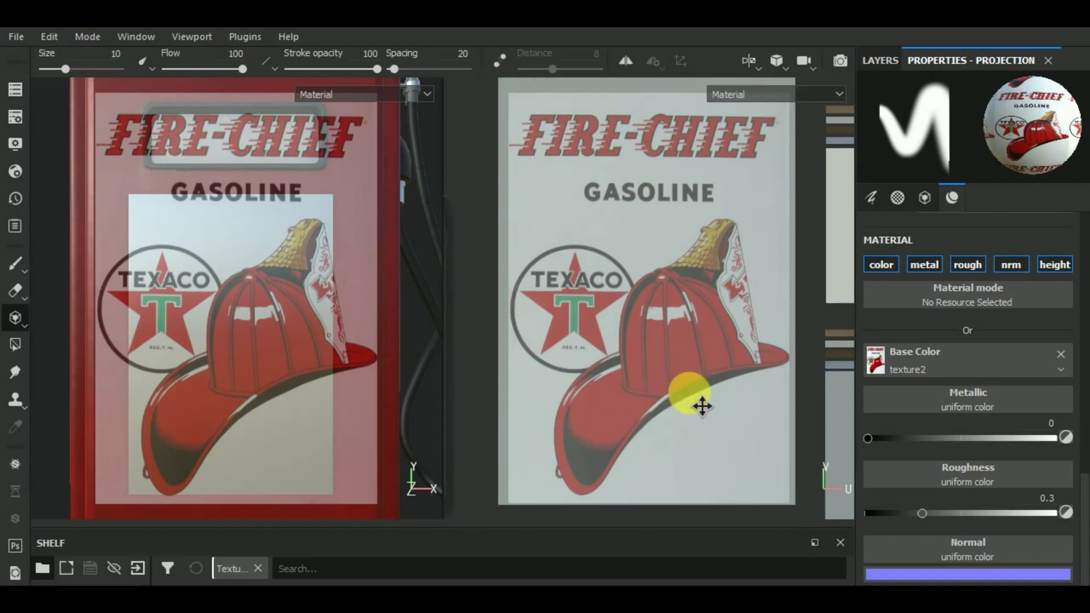
scroll(693, 408, up, 1)
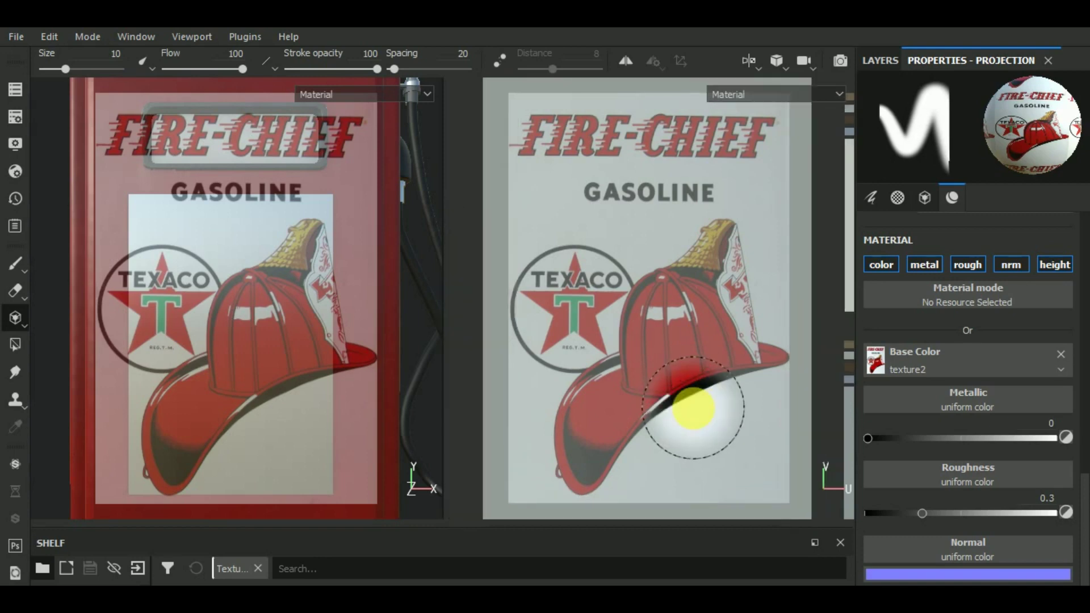
scroll(694, 408, down, 1)
scroll(693, 408, down, 1)
middle_drag(695, 410, 702, 410)
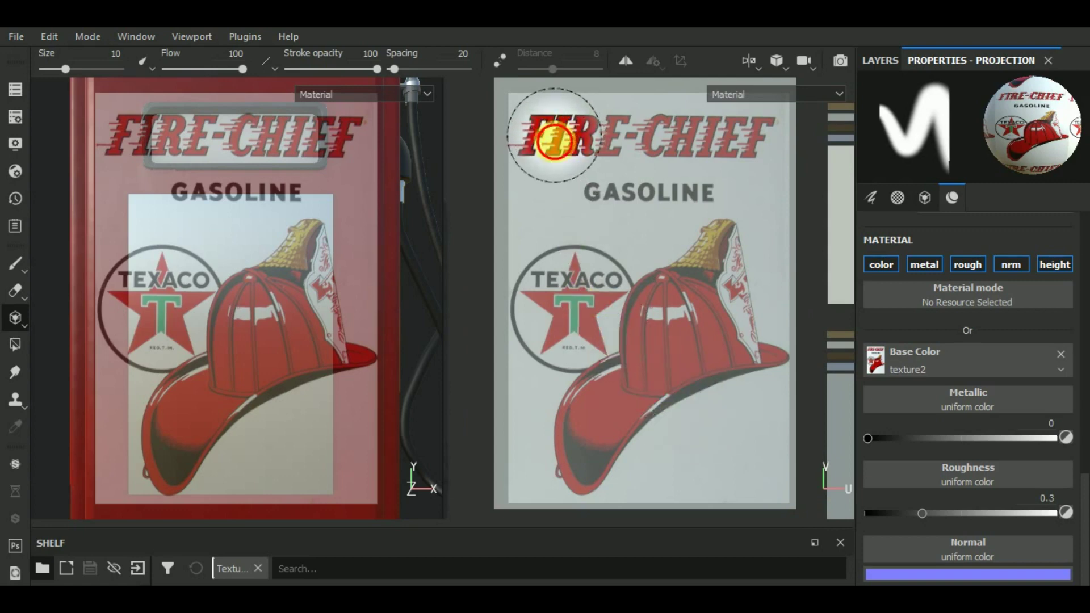
Undo a misplaced projection stroke and repaint the FIRE-CHIEF lettering across the top.
mouse_move(554, 135)
mouse_down()
mouse_move(553, 398)
mouse_move(536, 225)
mouse_up()
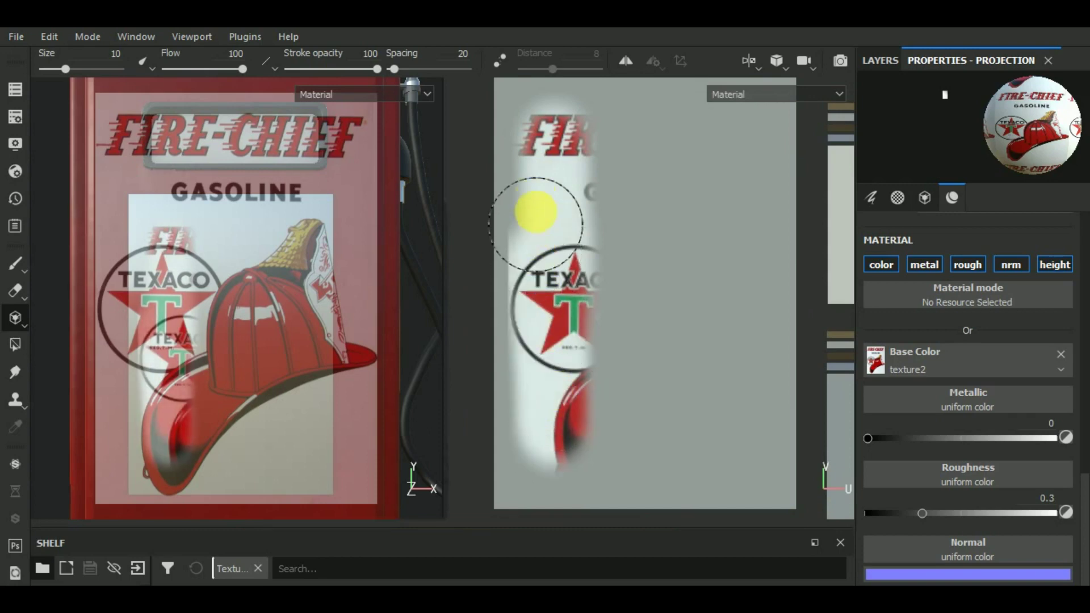
drag(536, 163, 527, 110)
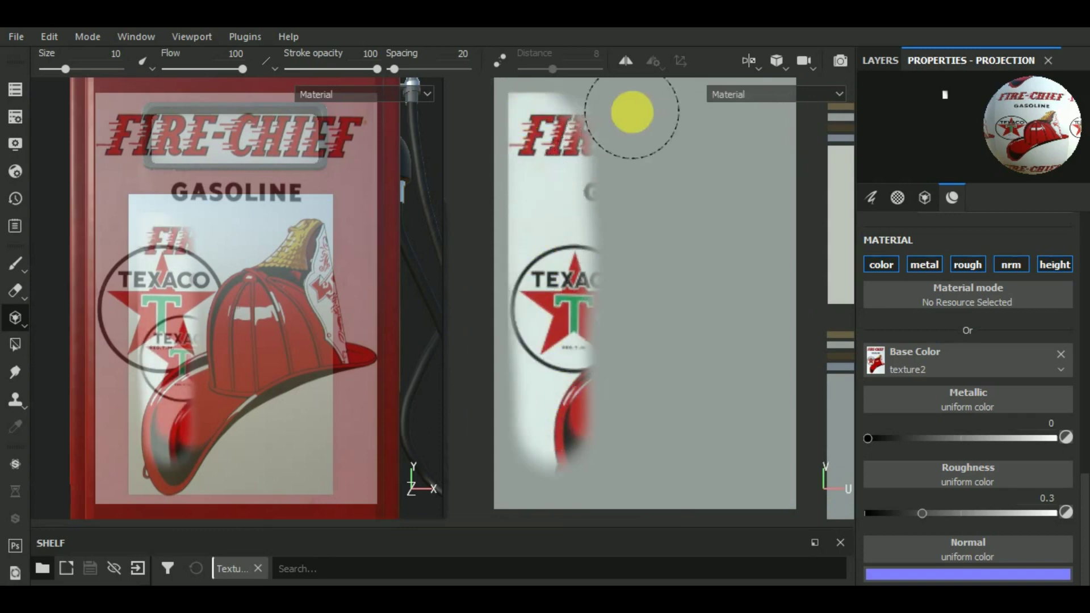
mouse_move(632, 112)
mouse_down()
mouse_move(652, 114)
mouse_move(609, 224)
mouse_move(623, 311)
mouse_up()
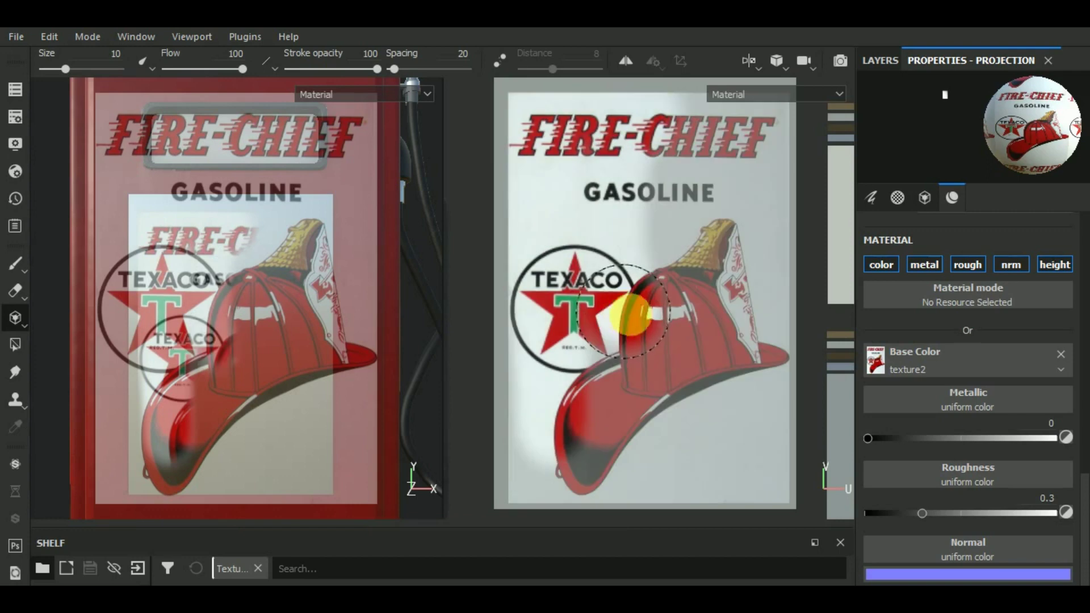
key(ctrl)
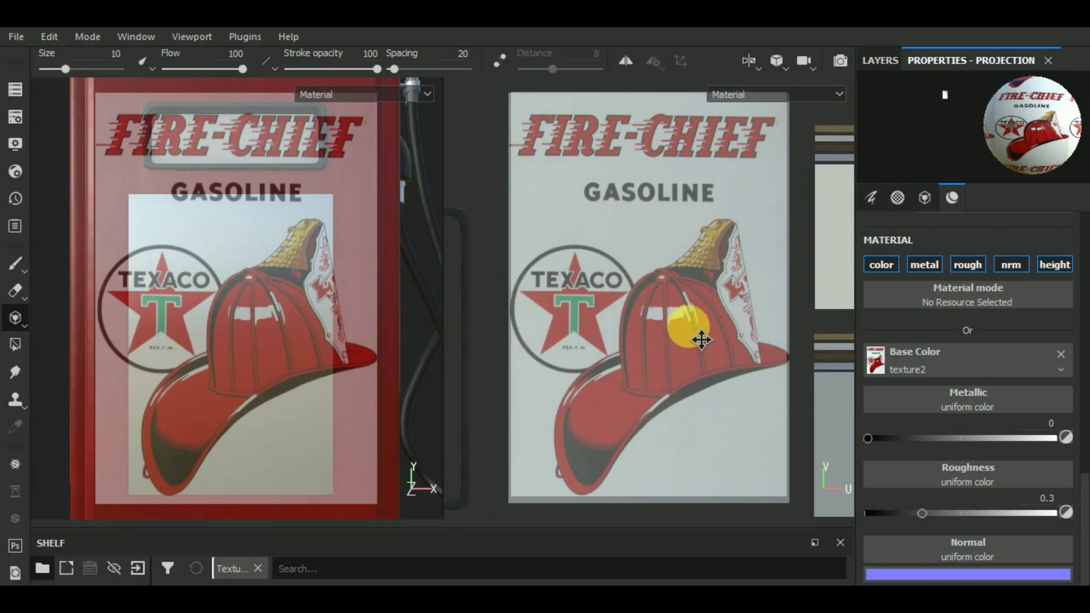
mouse_move(702, 339)
mouse_down()
mouse_move(546, 137)
mouse_move(565, 199)
mouse_move(637, 261)
mouse_up()
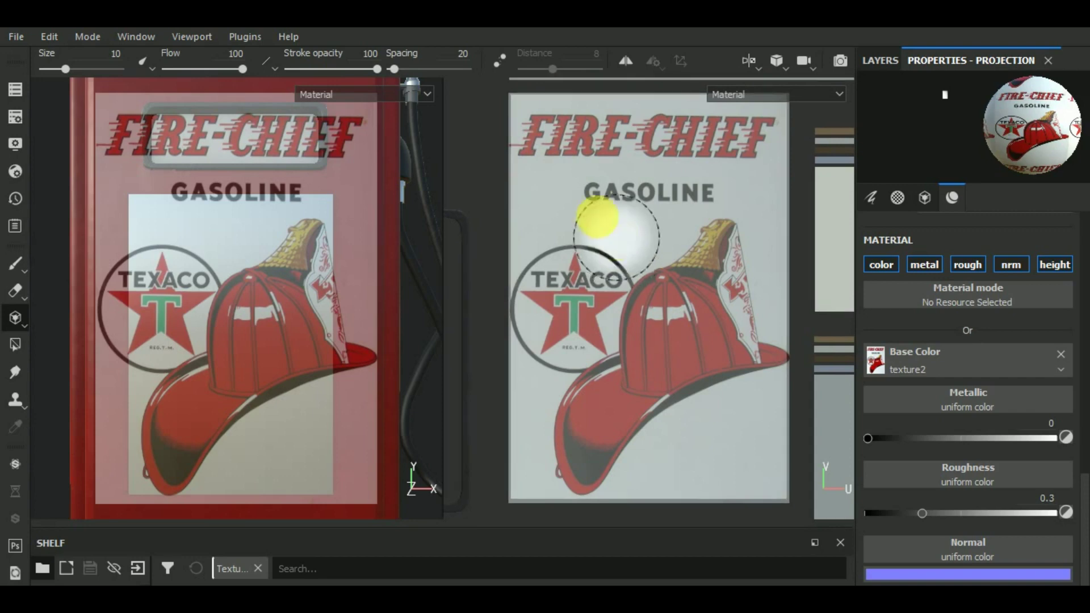
mouse_move(602, 134)
mouse_down()
mouse_move(635, 131)
mouse_move(522, 126)
mouse_move(712, 121)
mouse_move(762, 132)
mouse_move(740, 227)
mouse_move(751, 486)
mouse_up()
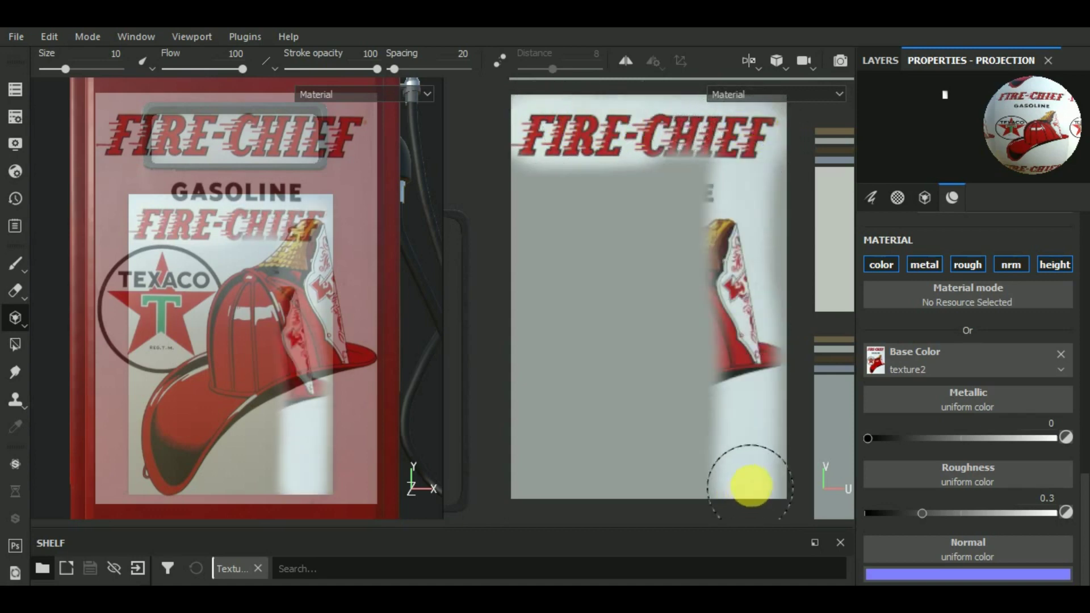
Project-paint the GASOLINE text, Texaco star and red helmet with its brim onto the pump.
drag(756, 327, 745, 232)
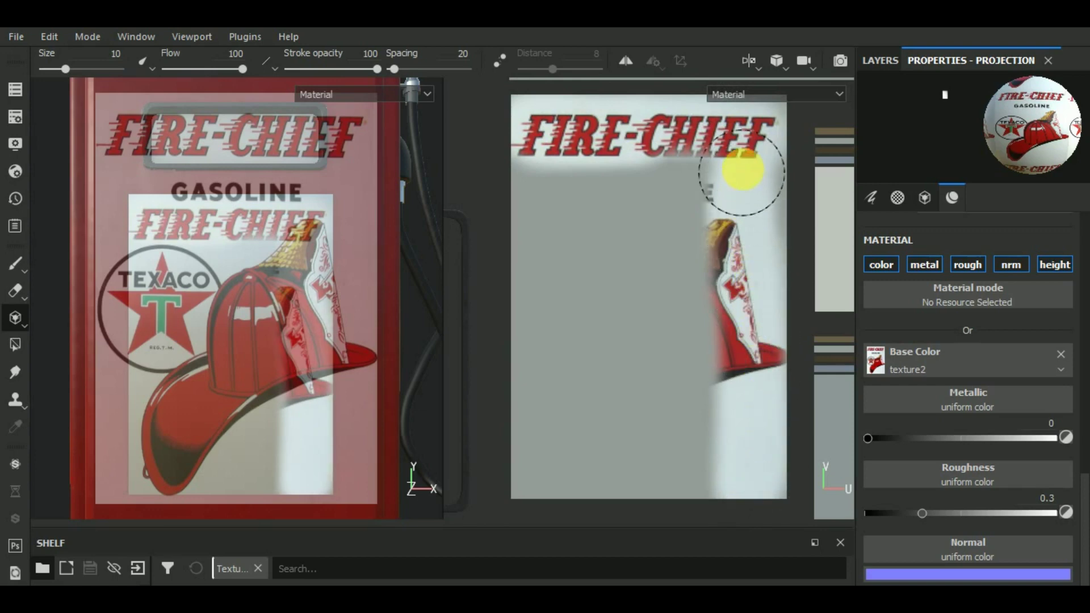
mouse_move(651, 162)
mouse_down()
mouse_move(548, 169)
mouse_move(538, 212)
mouse_move(544, 474)
mouse_move(555, 462)
mouse_move(714, 466)
mouse_move(675, 309)
mouse_move(676, 190)
mouse_move(608, 229)
mouse_move(600, 345)
mouse_move(619, 372)
mouse_move(630, 241)
mouse_move(628, 386)
mouse_move(603, 427)
mouse_move(555, 328)
mouse_move(571, 230)
mouse_up()
mouse_move(704, 205)
mouse_down()
mouse_move(704, 438)
mouse_move(555, 446)
mouse_move(589, 407)
mouse_move(626, 216)
mouse_up()
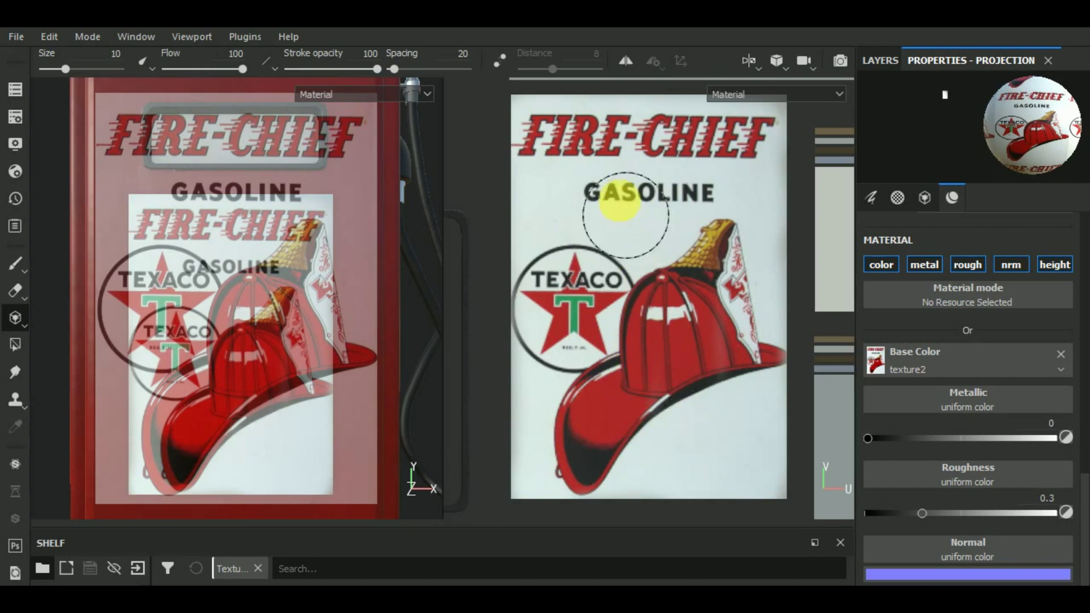
drag(575, 399, 718, 386)
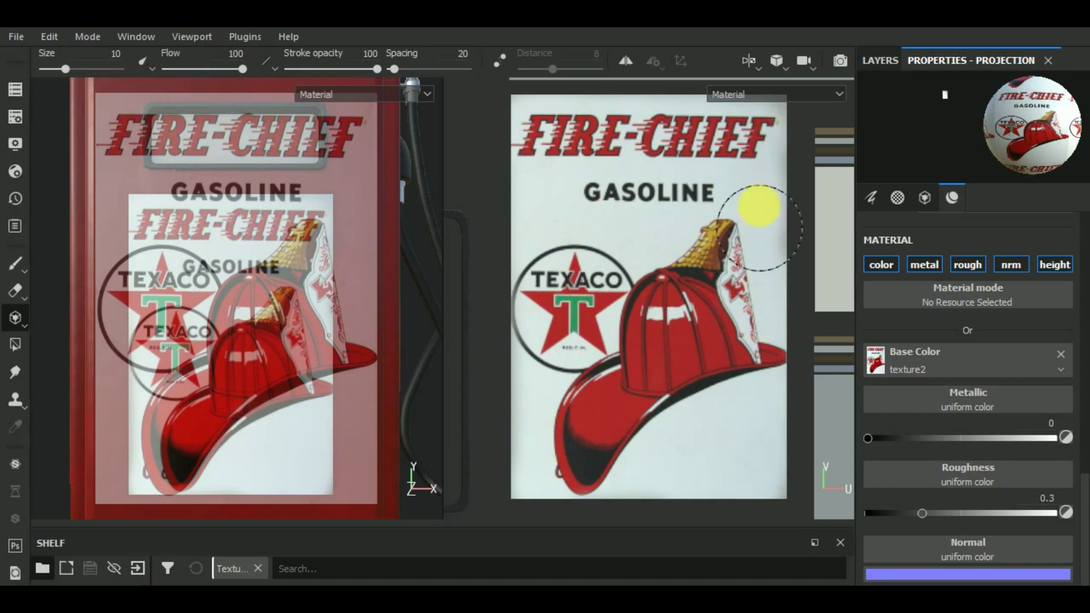
drag(639, 138, 559, 129)
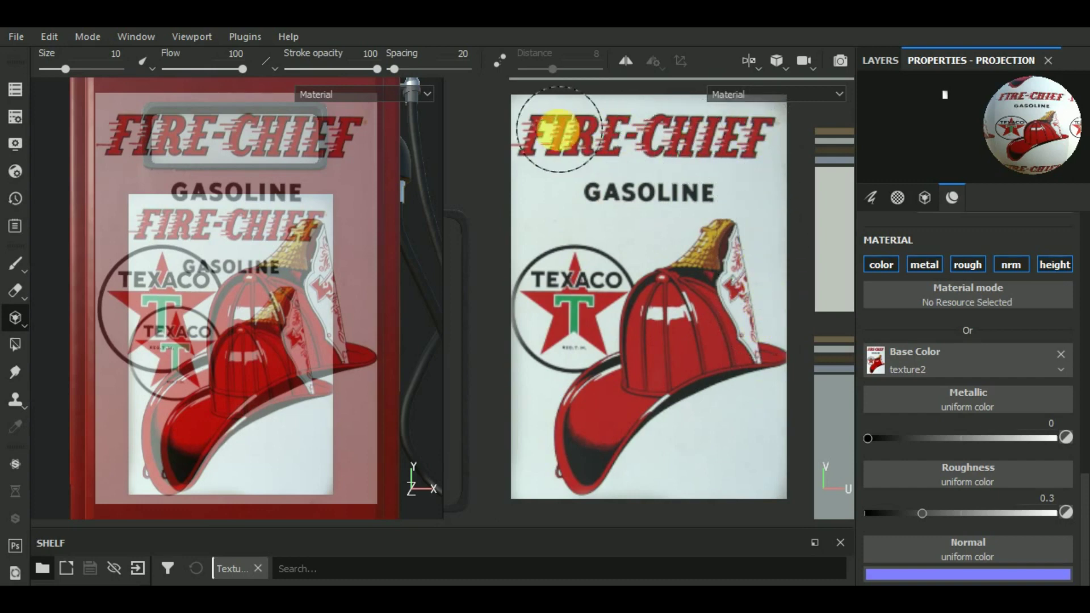
drag(561, 222, 568, 438)
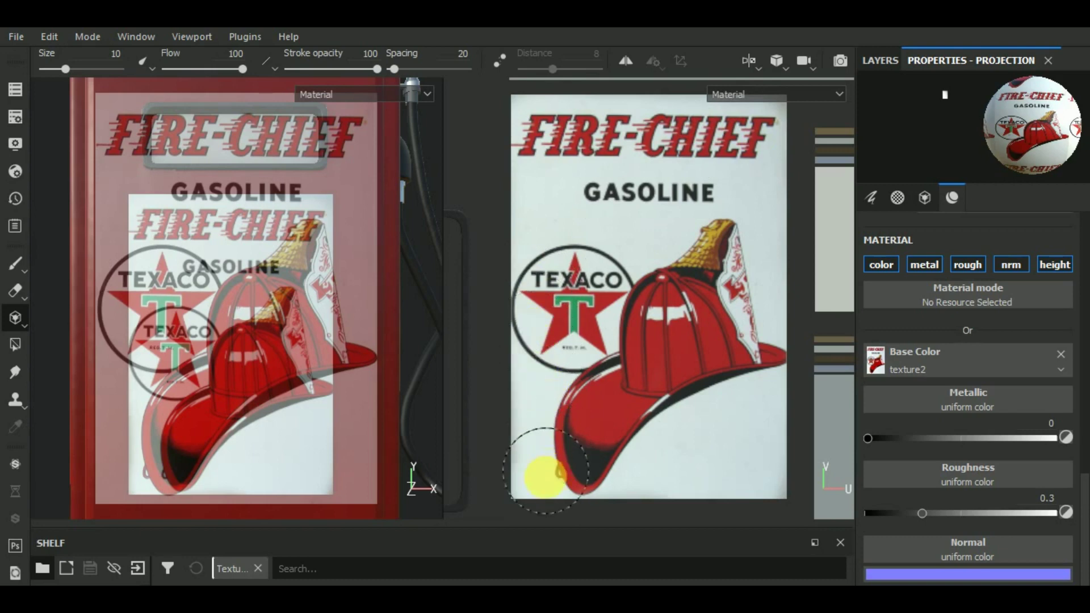
drag(765, 468, 693, 418)
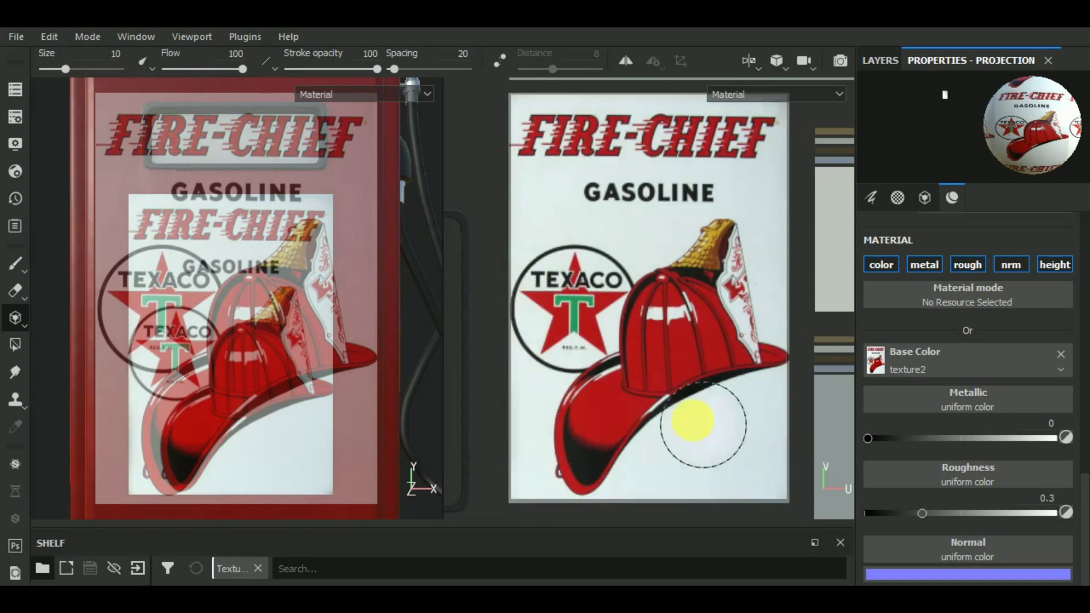
Return to normal painting and set the viewport to 3D only.
click(15, 264)
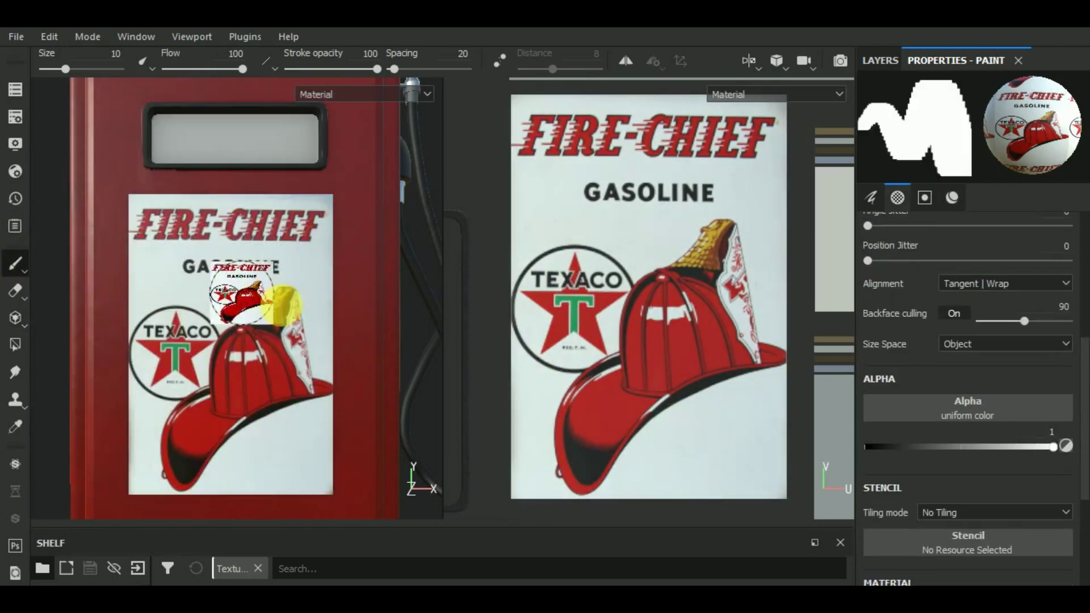
scroll(256, 298, down, 5)
click(750, 152)
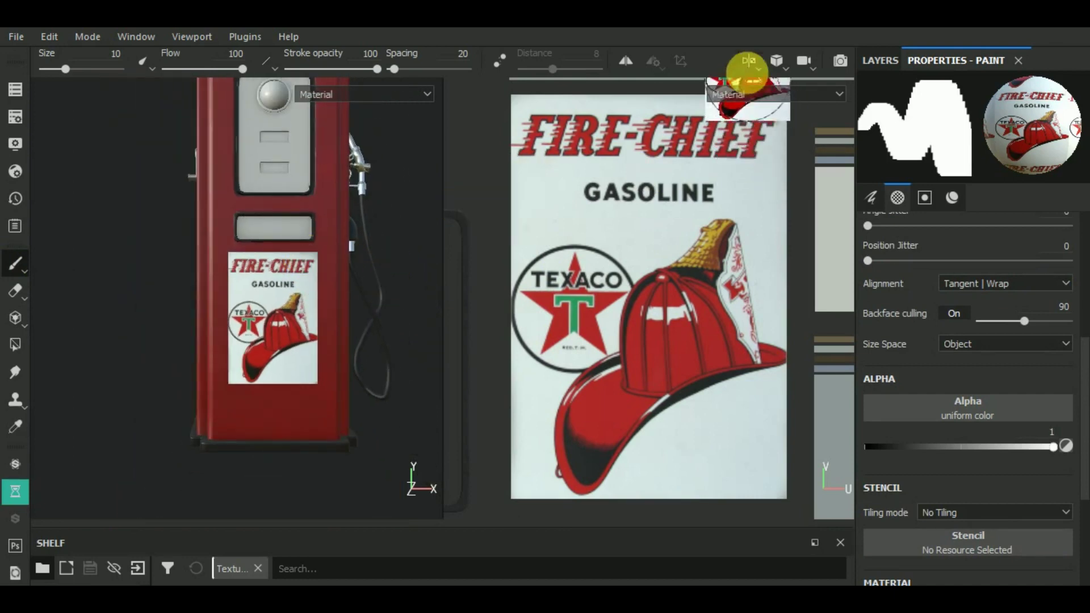
click(749, 61)
click(767, 103)
Orbit and zoom to the pump's plain white front plate, ready to project the Fire-Chief image.
scroll(647, 298, down, 2)
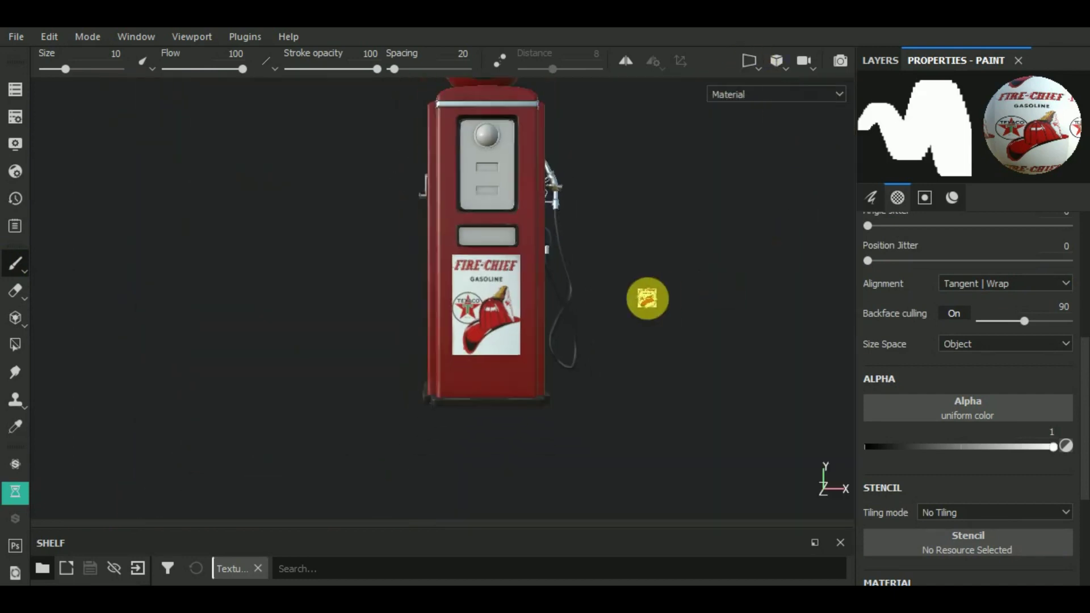
mouse_move(663, 316)
mouse_down()
mouse_move(796, 341)
mouse_move(625, 328)
mouse_up()
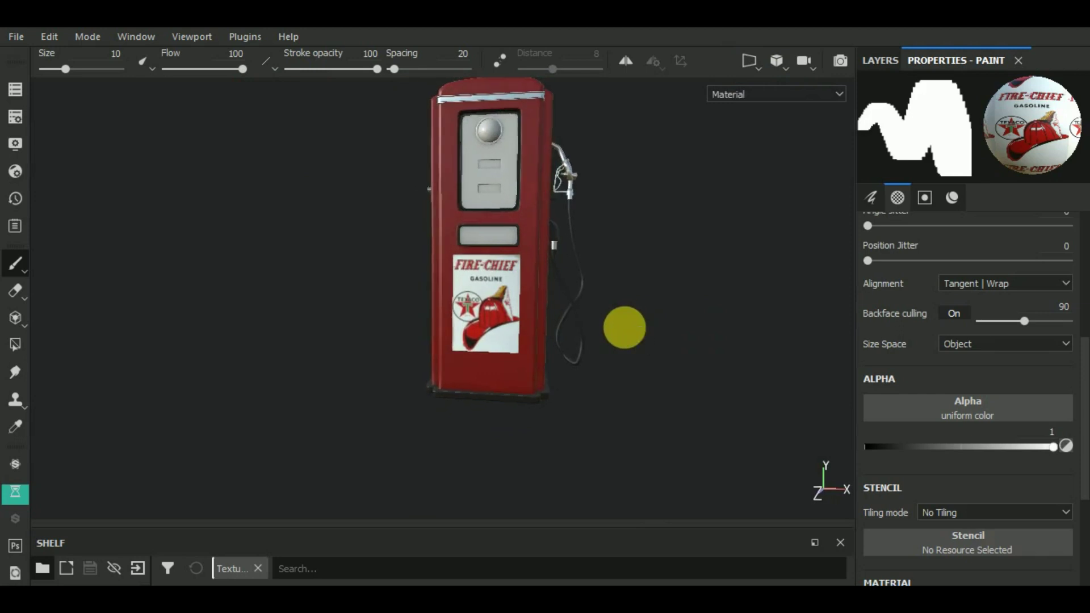
scroll(543, 280, up, 3)
scroll(543, 280, up, 2)
scroll(567, 263, up, 1)
scroll(566, 272, down, 3)
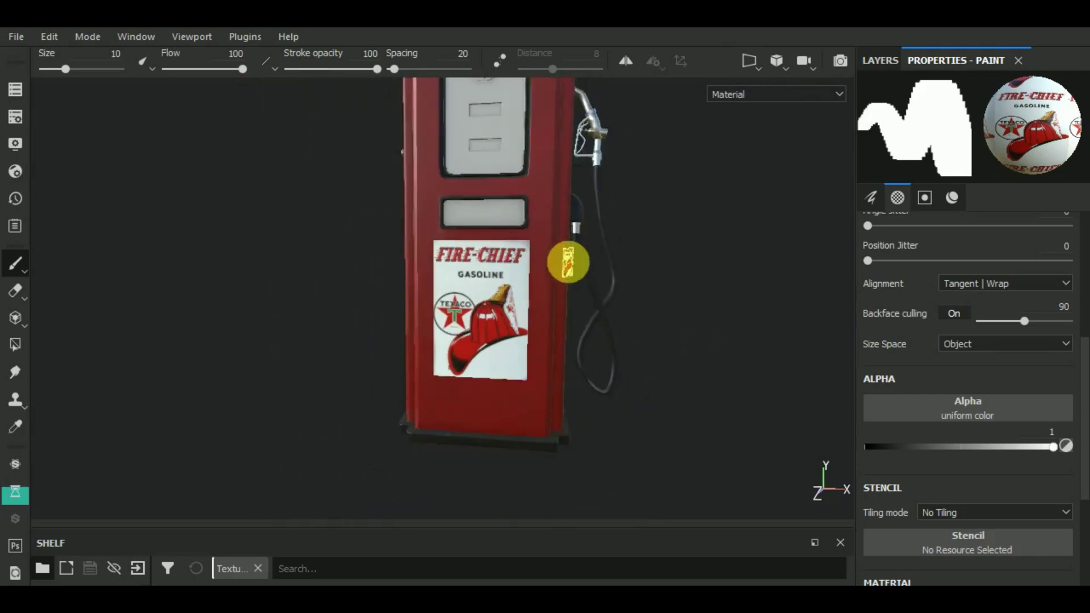
mouse_move(777, 326)
mouse_down()
mouse_move(528, 358)
mouse_move(852, 353)
mouse_move(638, 433)
mouse_move(749, 369)
mouse_move(715, 256)
mouse_move(689, 333)
mouse_move(725, 305)
mouse_up()
middle_drag(725, 305, 697, 341)
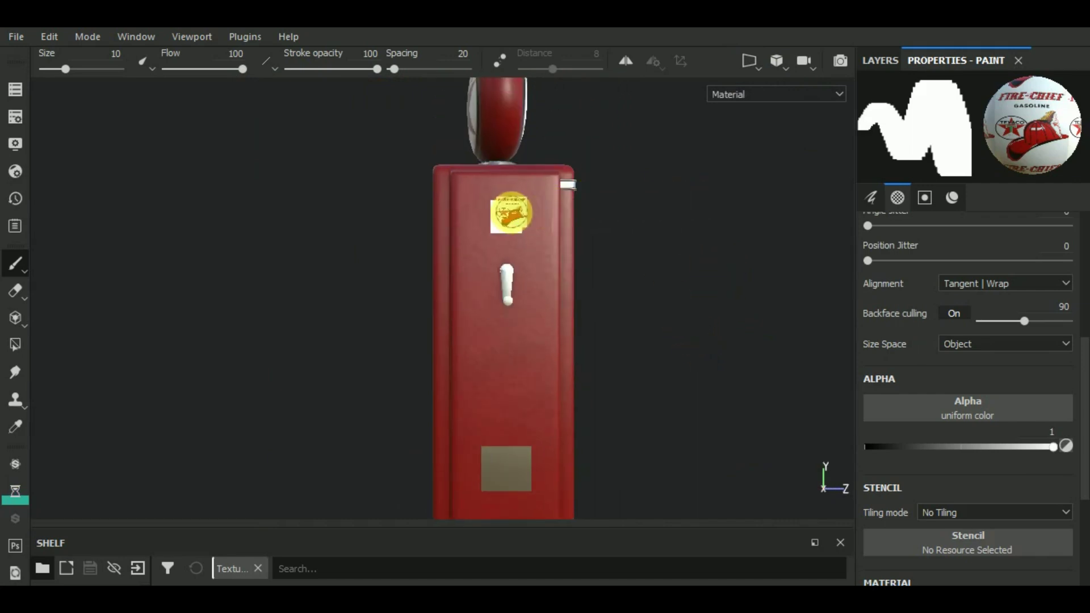
scroll(506, 217, up, 2)
scroll(505, 222, up, 3)
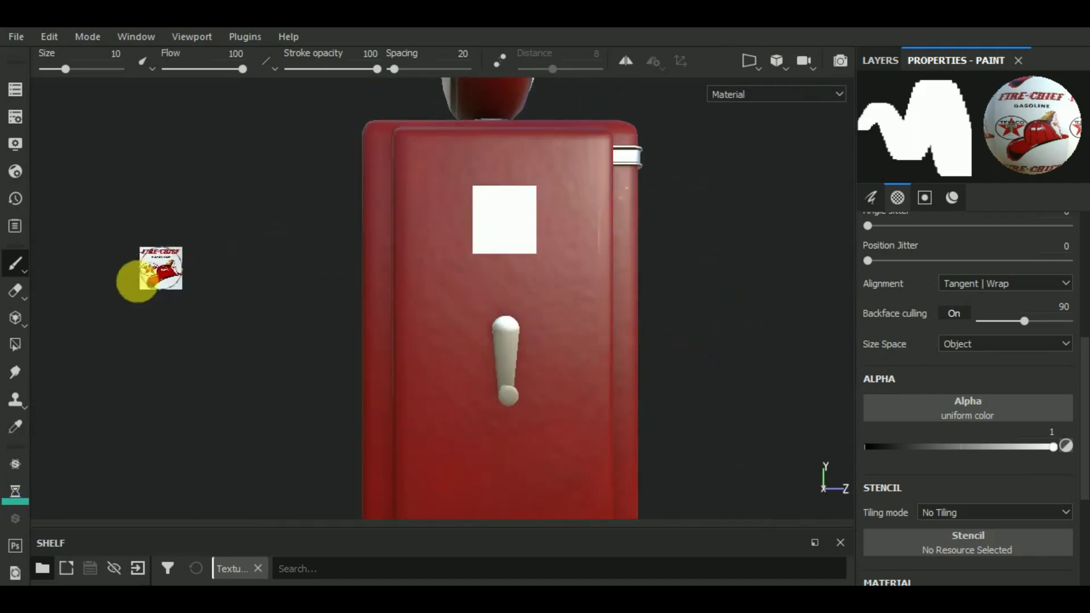
click(15, 318)
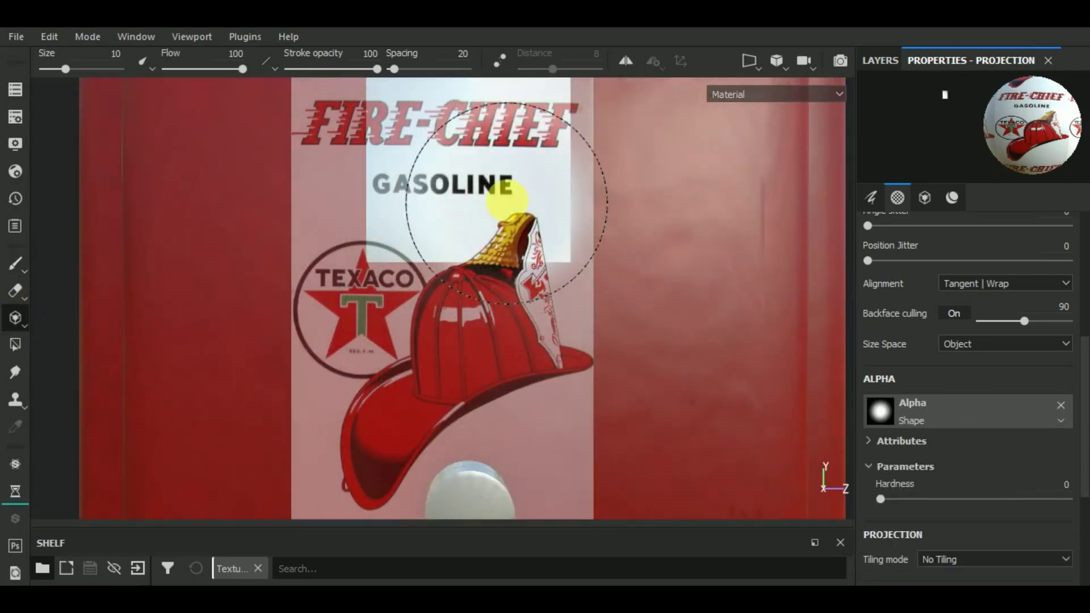
Save the project and split the viewport into 3D and UV views.
key(ctrl+s)
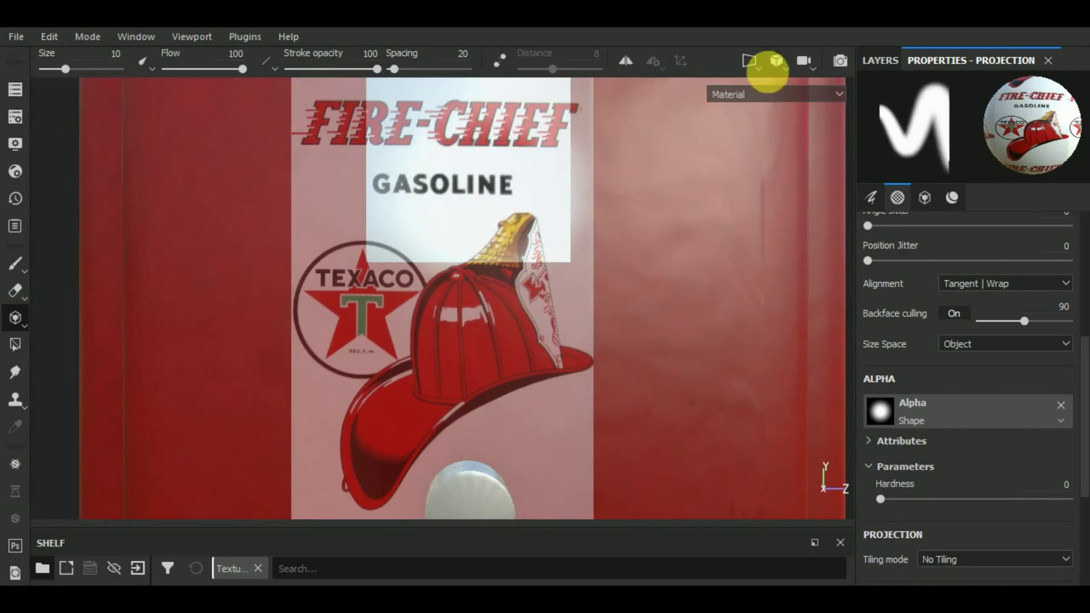
click(748, 61)
click(768, 86)
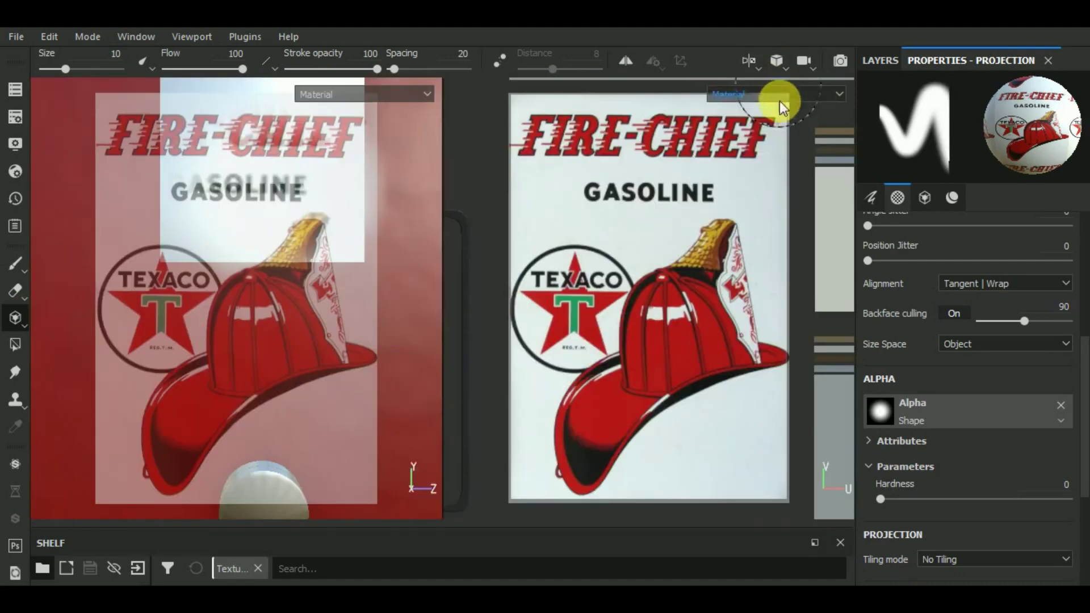
Return to plain painting and zoom the UV view onto the Fire-Chief decal area.
scroll(686, 311, down, 2)
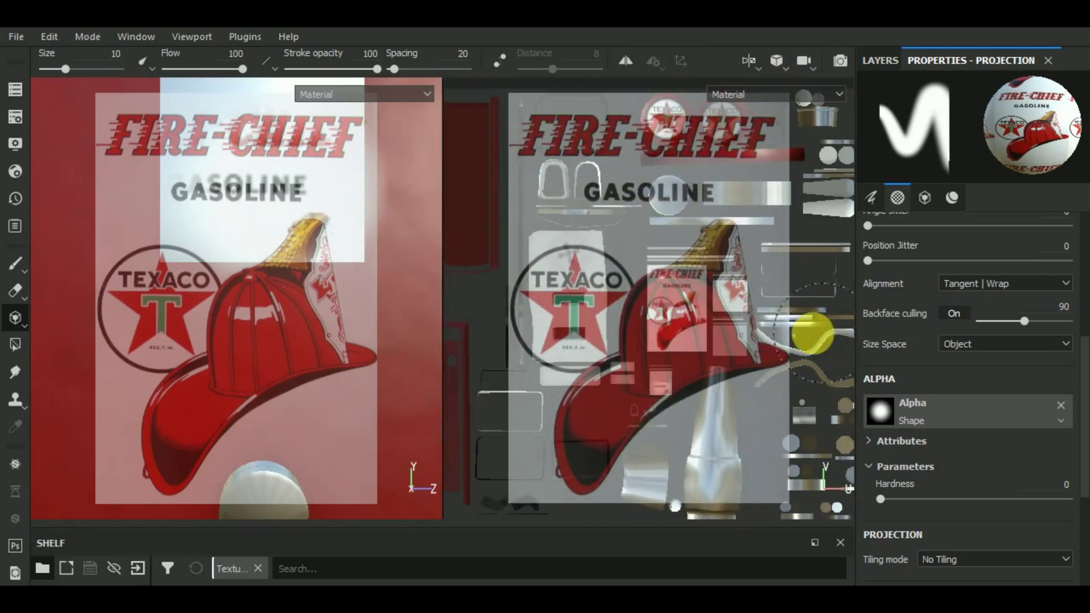
scroll(812, 327, down, 2)
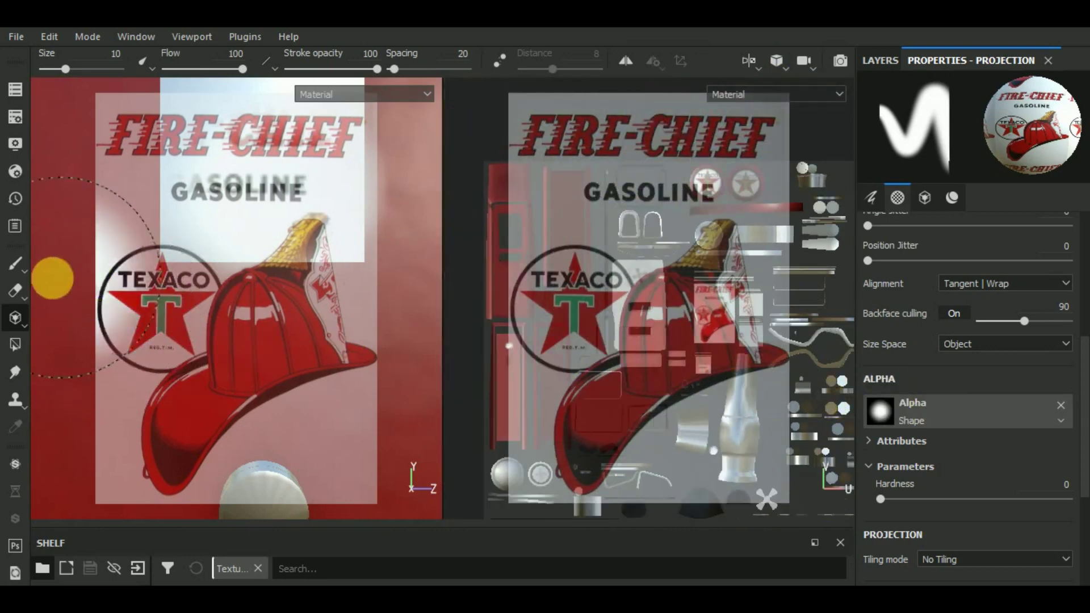
click(16, 264)
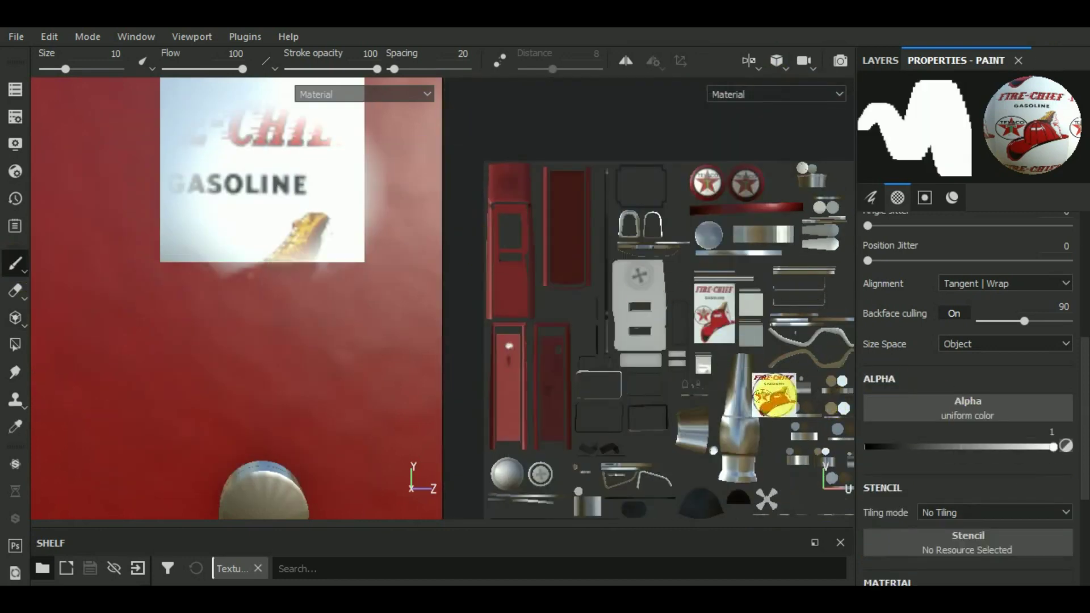
middle_drag(723, 433, 693, 327)
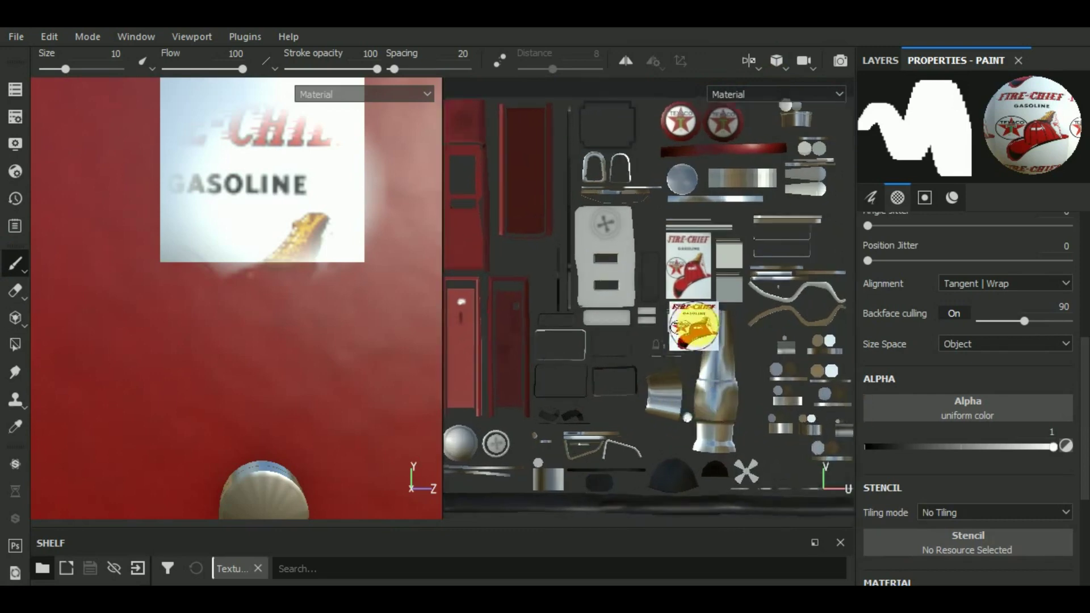
scroll(693, 326, up, 3)
scroll(710, 341, up, 2)
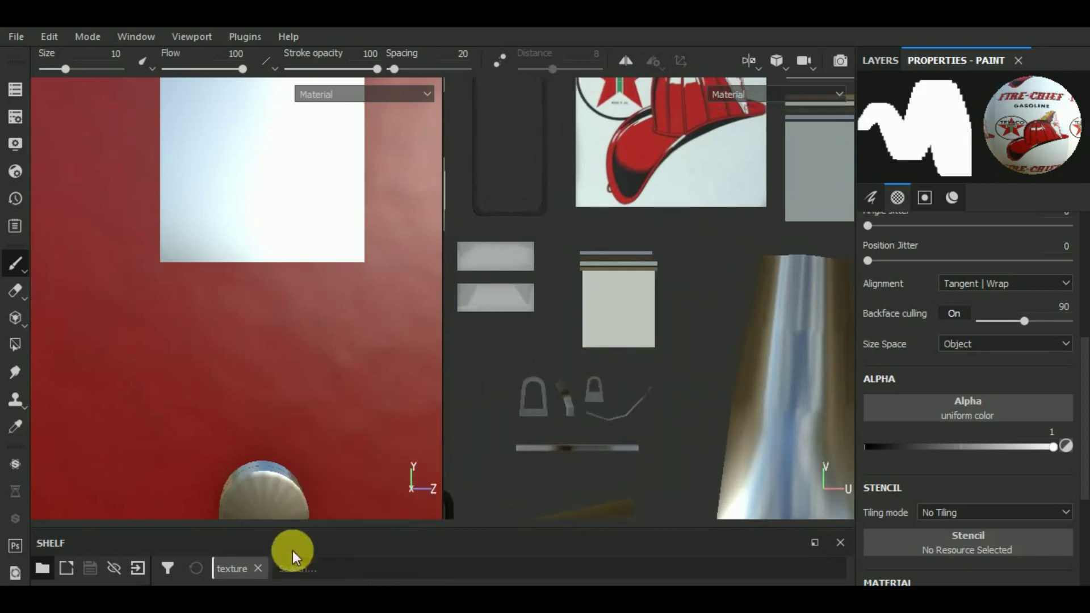
Enlarge the shelf and set texture4 as the paint's base colour.
drag(330, 537, 350, 392)
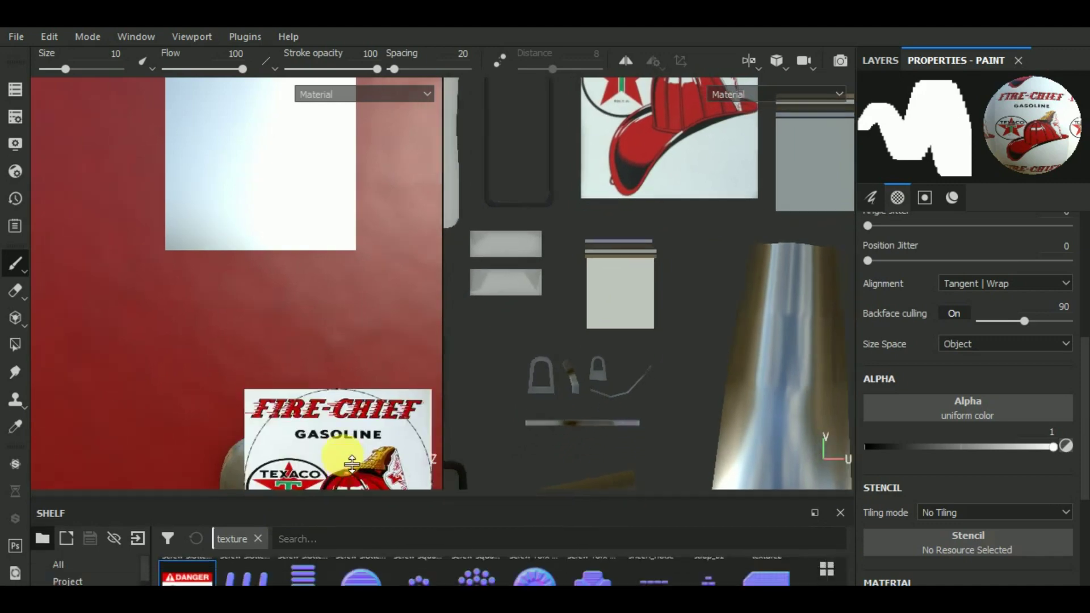
scroll(333, 259, down, 3)
scroll(332, 259, down, 1)
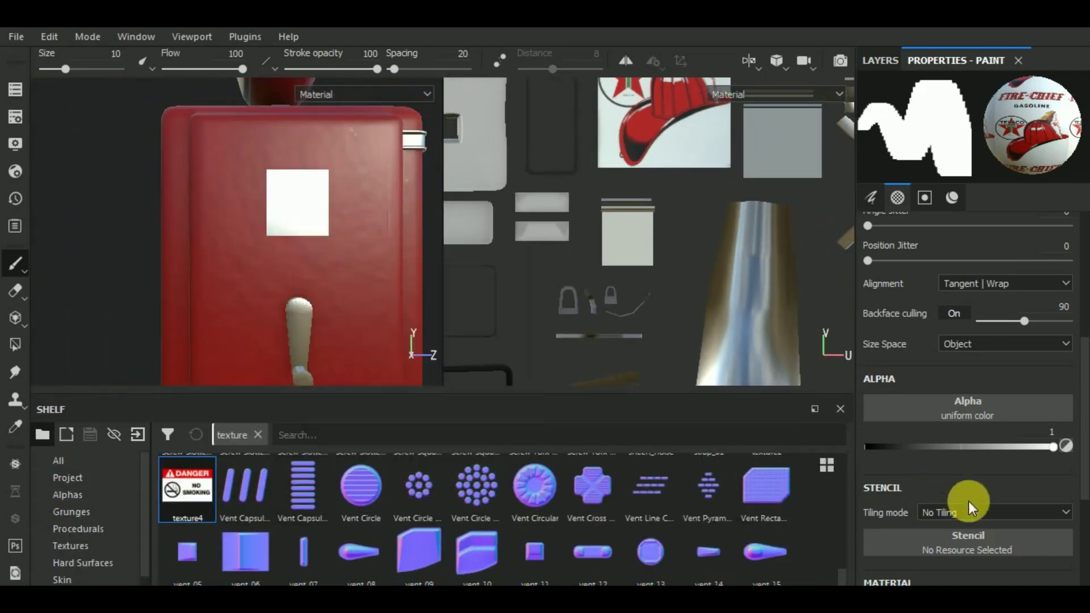
scroll(969, 500, down, 5)
drag(229, 467, 1021, 477)
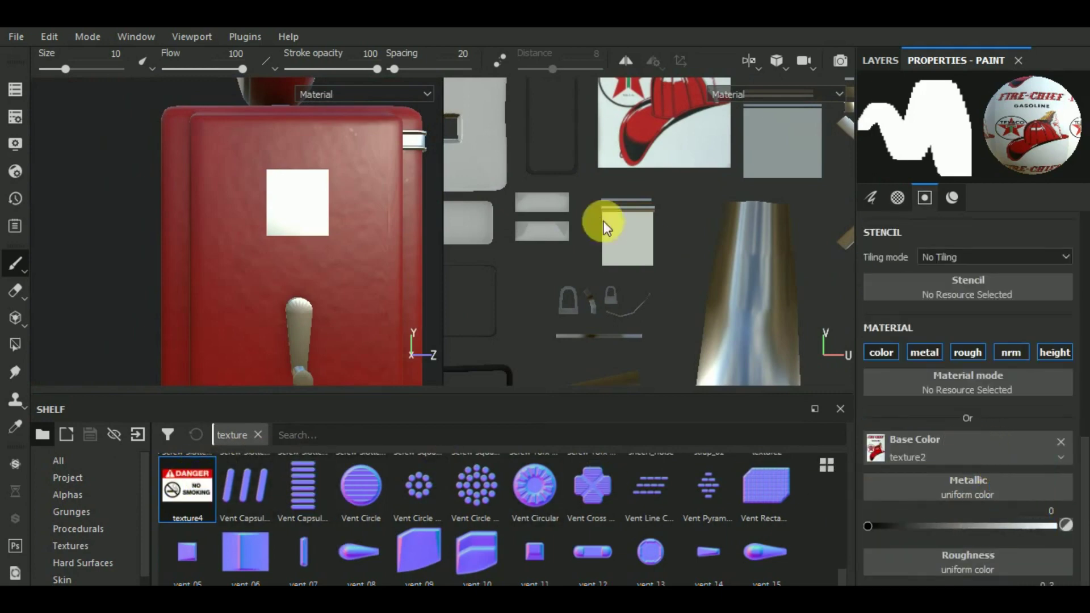
scroll(634, 242, up, 2)
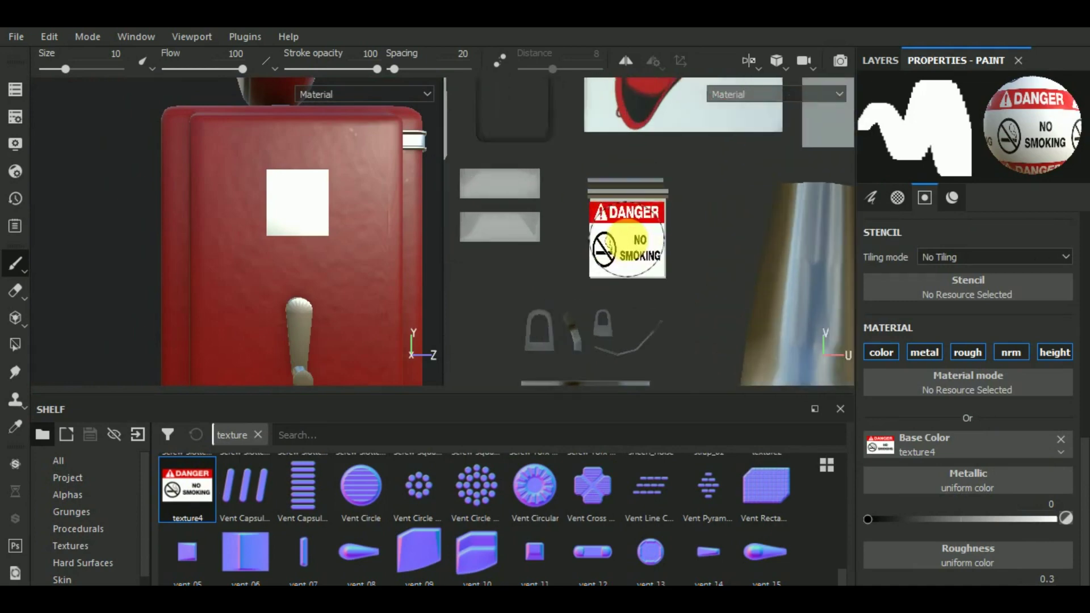
scroll(628, 238, up, 2)
scroll(625, 240, up, 1)
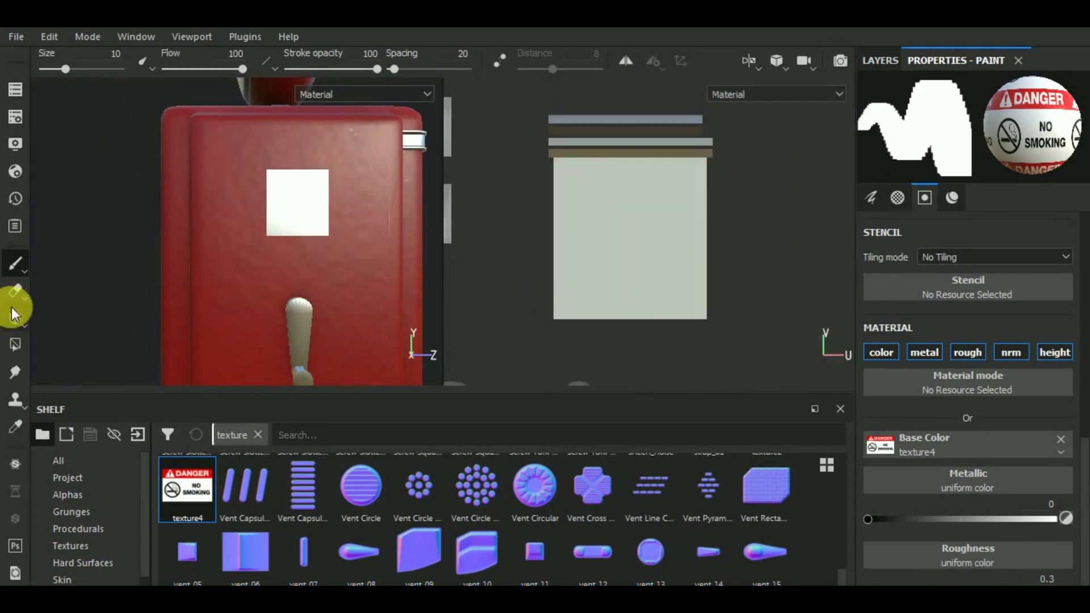
Scale and position the Danger No Smoking sign over the small white plate and project it.
key(3)
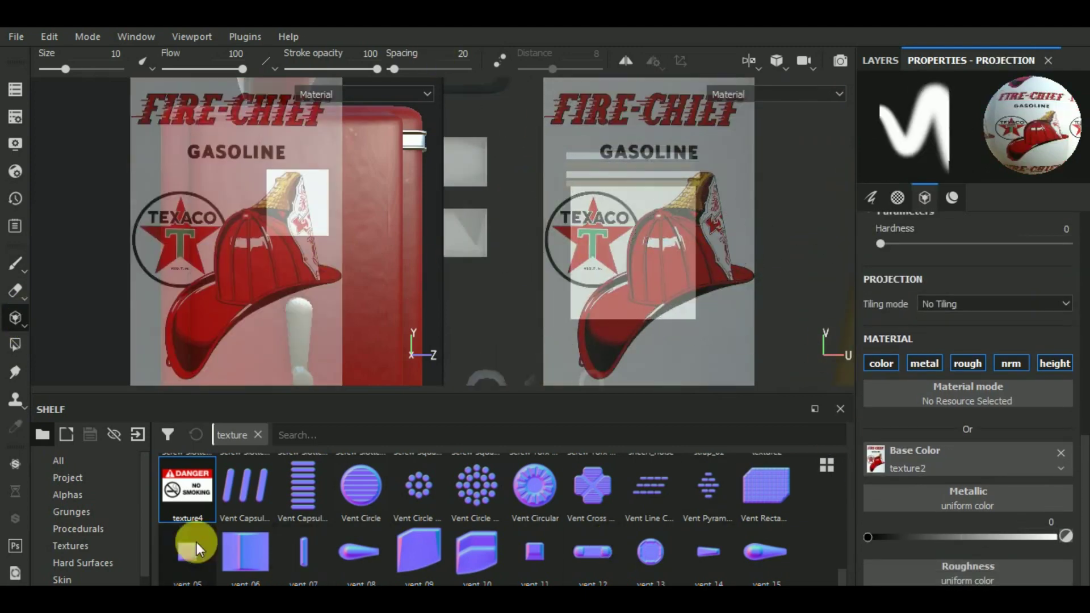
drag(192, 493, 959, 463)
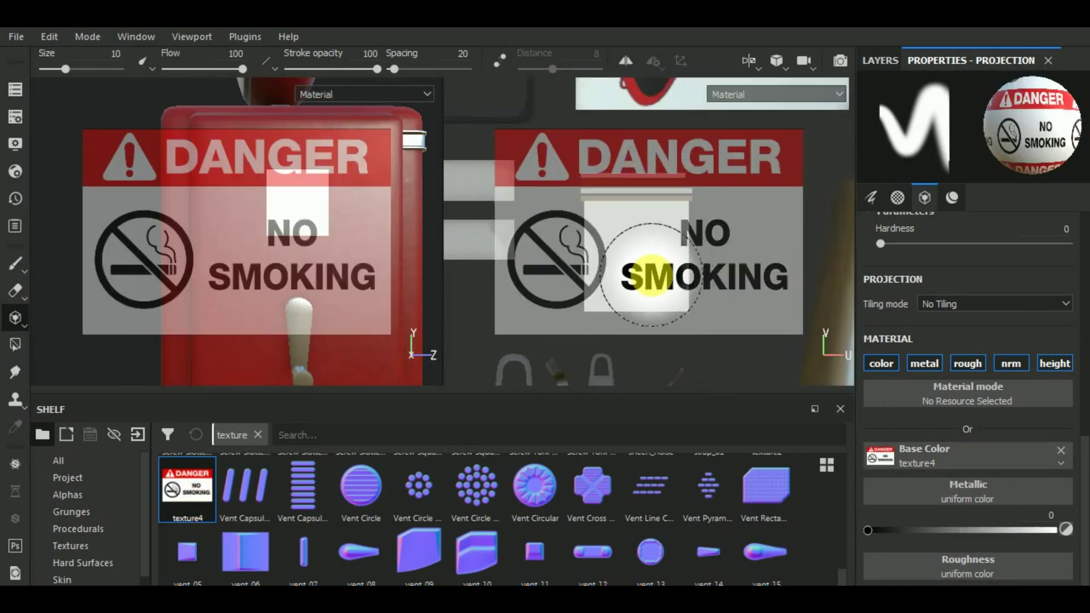
drag(650, 276, 653, 281)
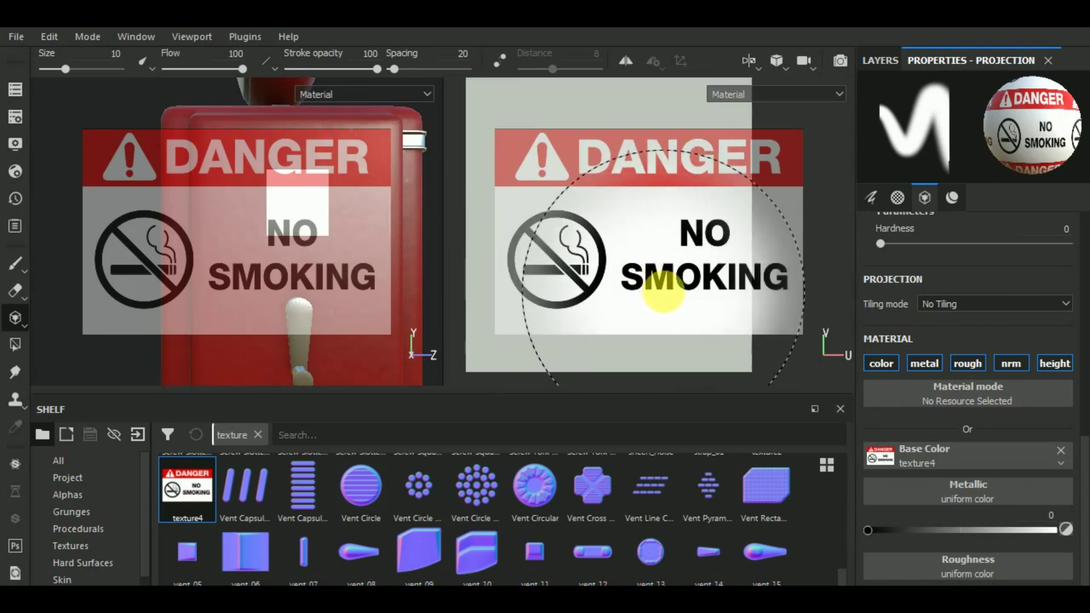
mouse_move(653, 278)
middle_down()
mouse_move(722, 275)
mouse_move(720, 301)
mouse_move(725, 293)
middle_up()
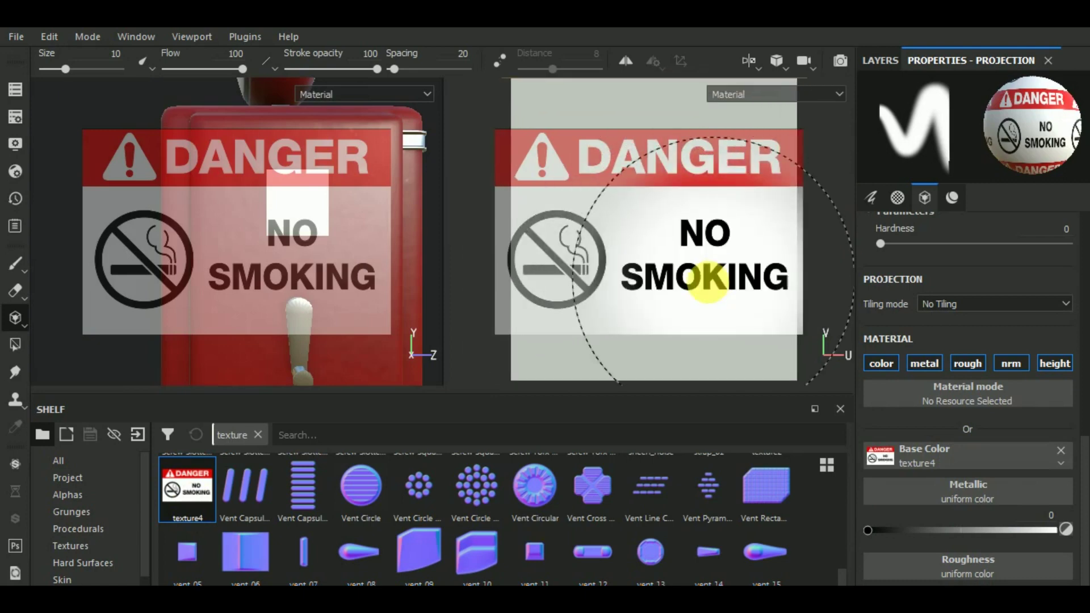
scroll(704, 284, up, 1)
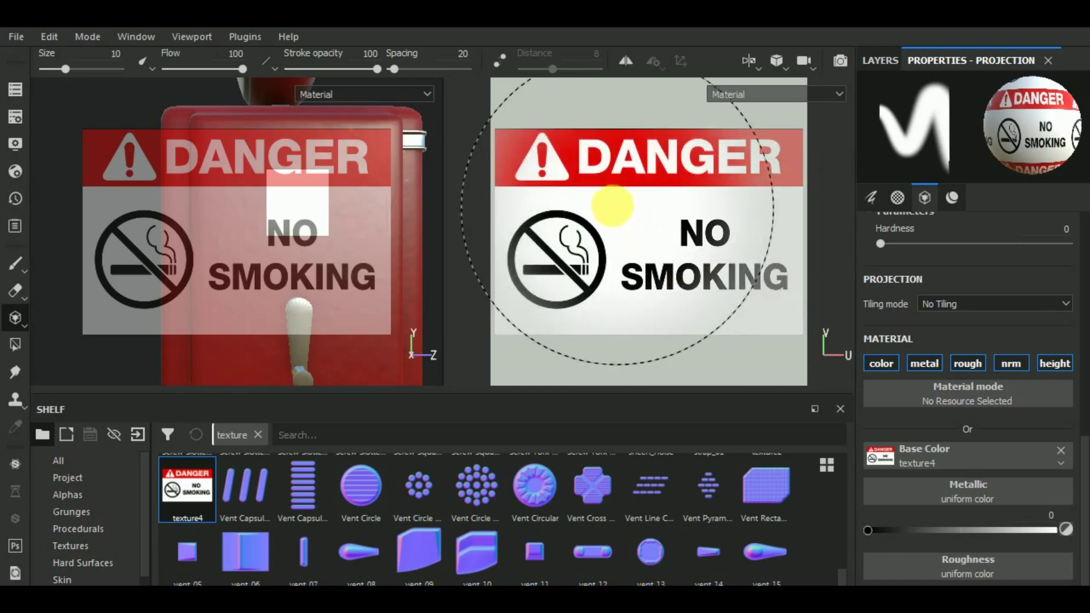
click(663, 231)
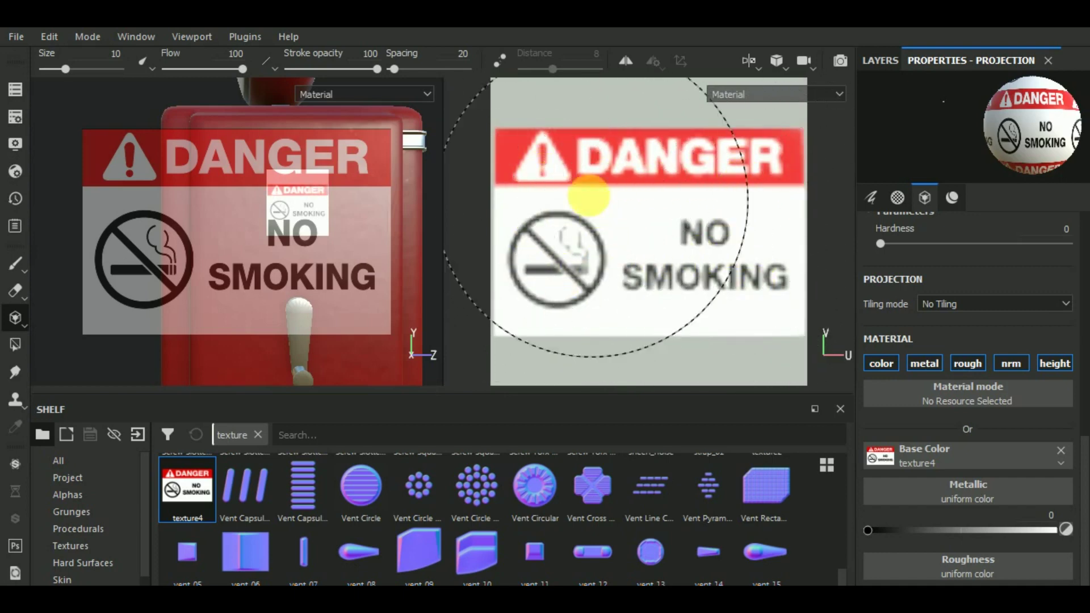
scroll(576, 219, down, 2)
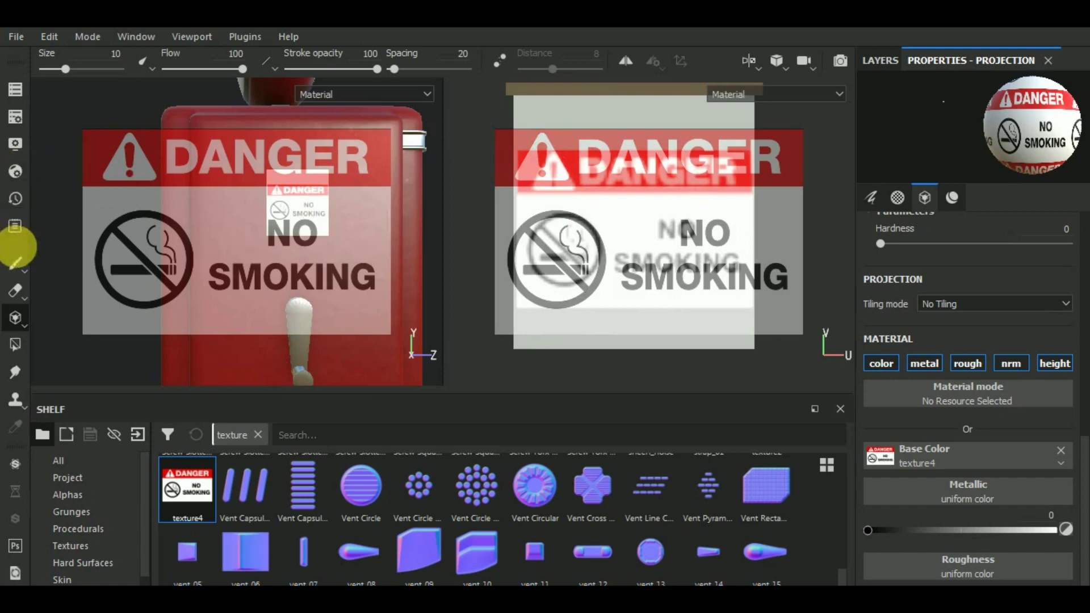
Return to ordinary brush painting and orbit the pump slightly.
click(27, 271)
scroll(257, 267, down, 2)
scroll(278, 252, down, 3)
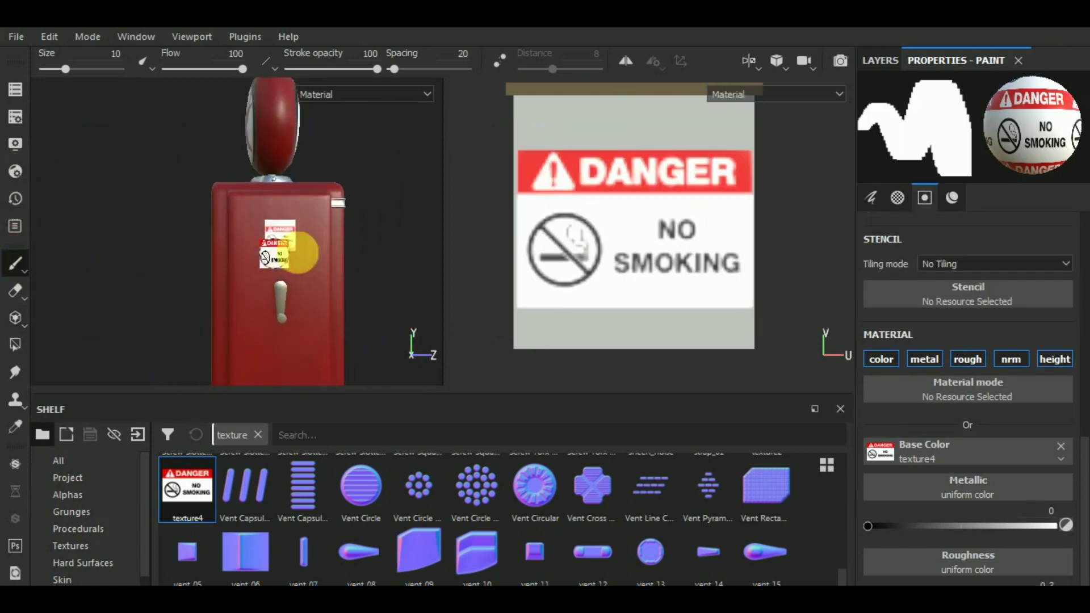
scroll(335, 259, down, 2)
mouse_move(363, 269)
alt+mouse_down()
mouse_move(341, 304)
mouse_move(385, 309)
alt+mouse_up()
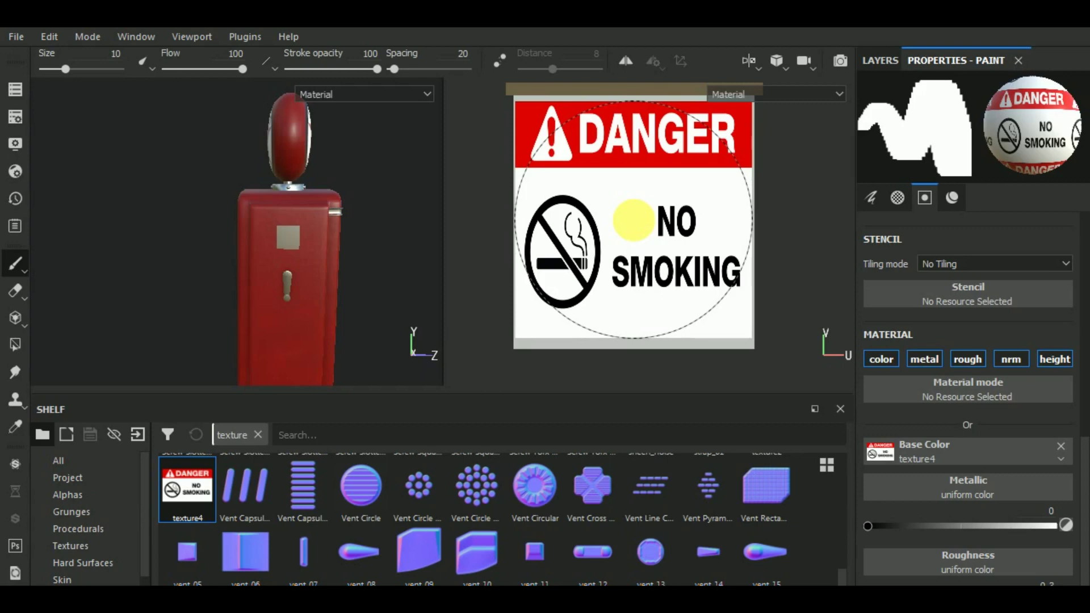
Adjust the brush size through 12.73 and 11.17, ending at 10.33.
right_click(632, 220)
click(716, 316)
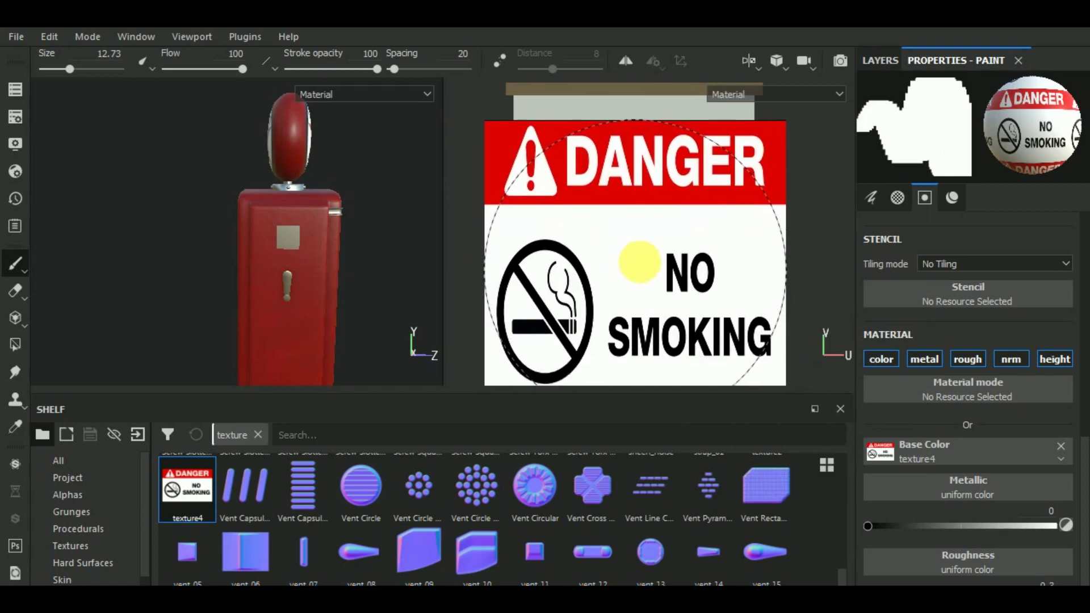
right_click(639, 241)
drag(716, 330, 680, 326)
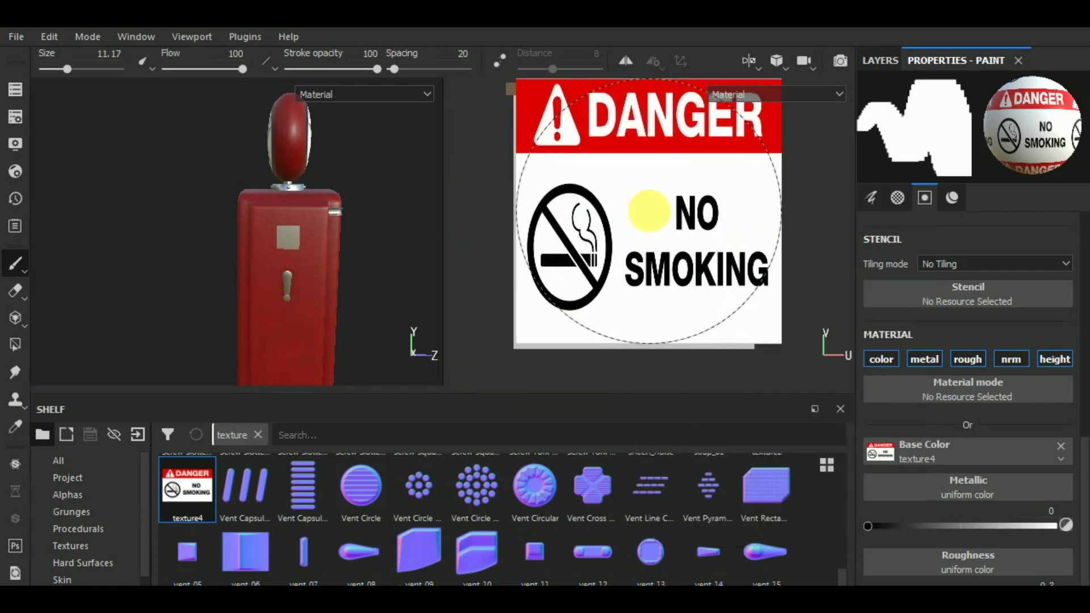
right_click(640, 234)
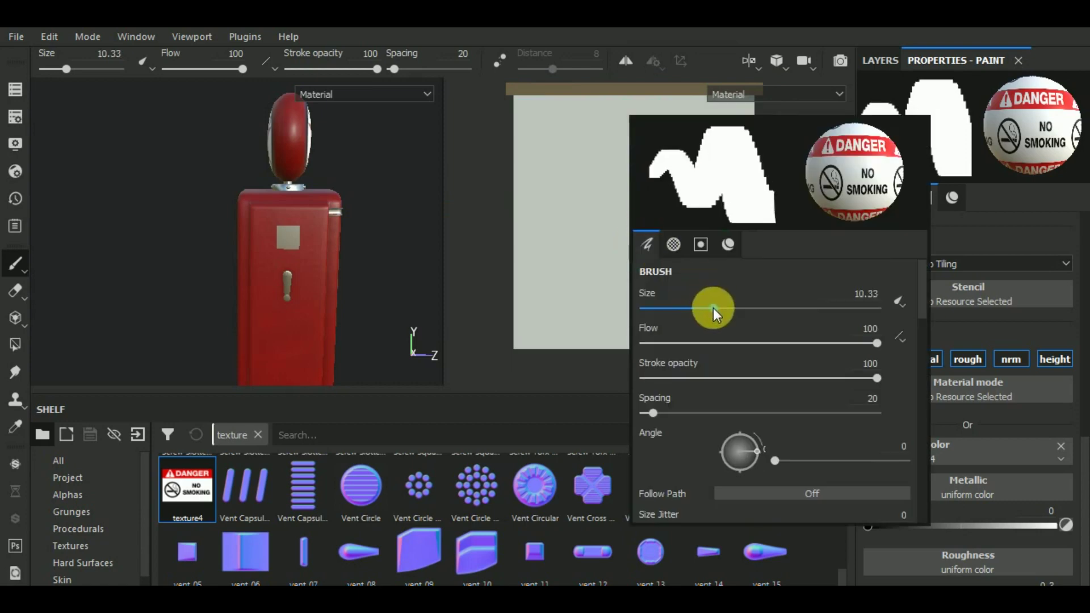
drag(714, 308, 705, 308)
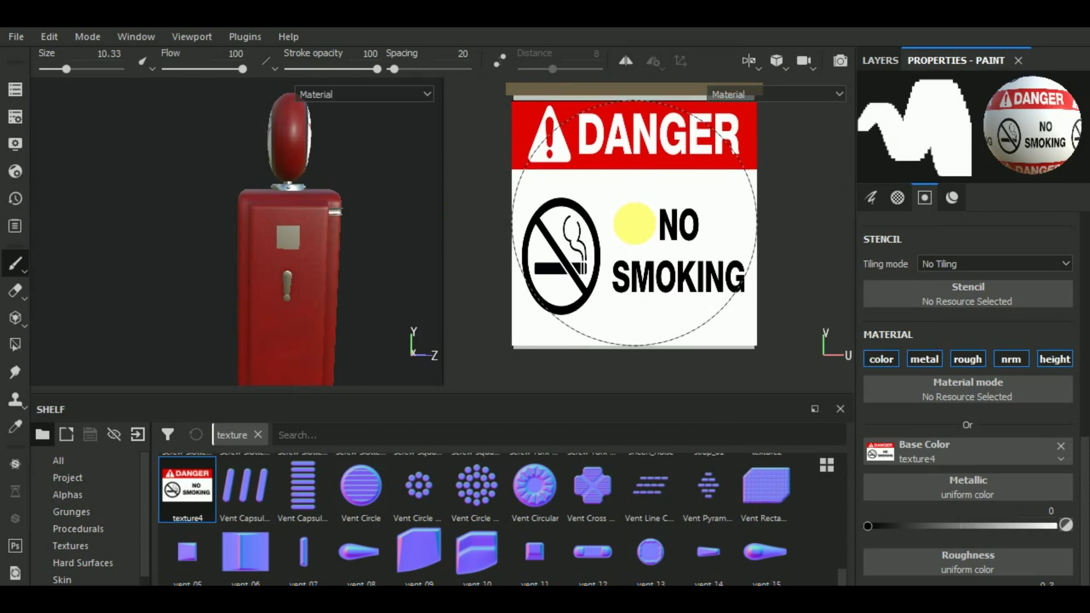
Stamp the DANGER NO SMOKING sign onto the pump's front and zoom to check it.
click(632, 223)
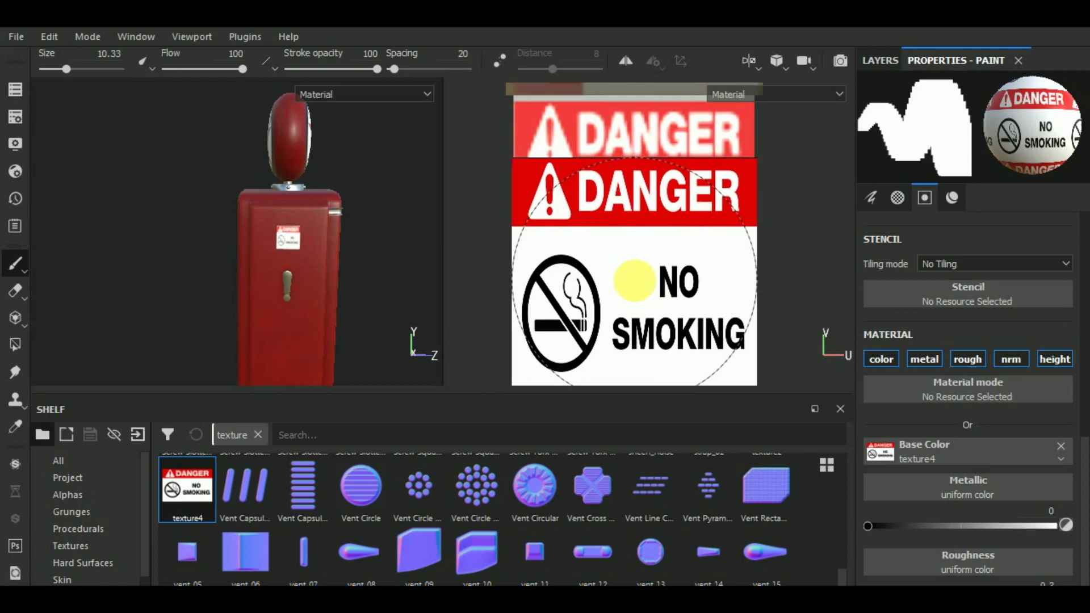
scroll(636, 272, down, 3)
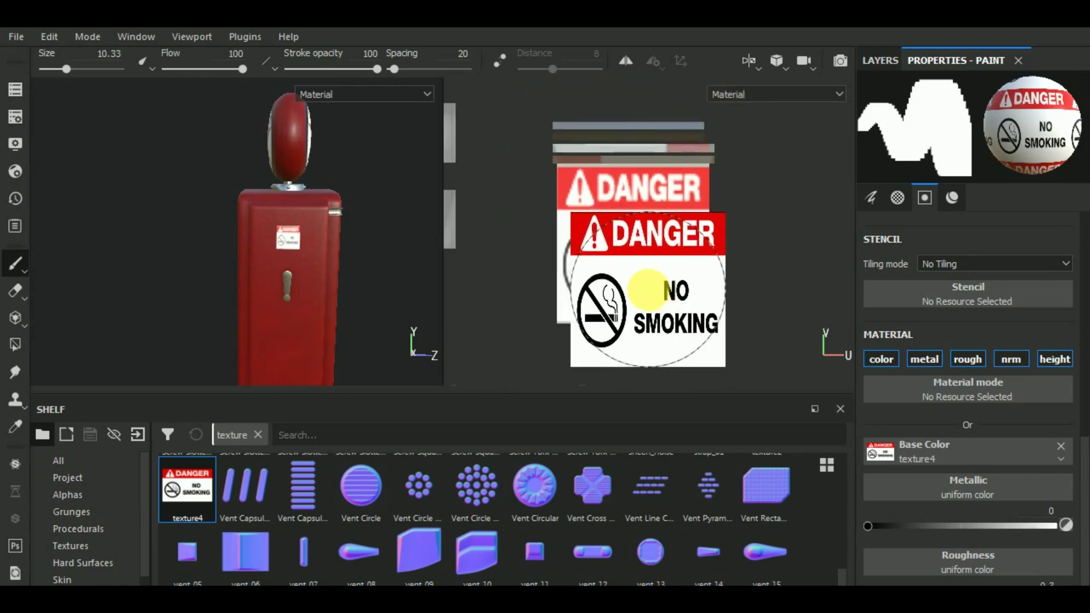
scroll(647, 288, down, 2)
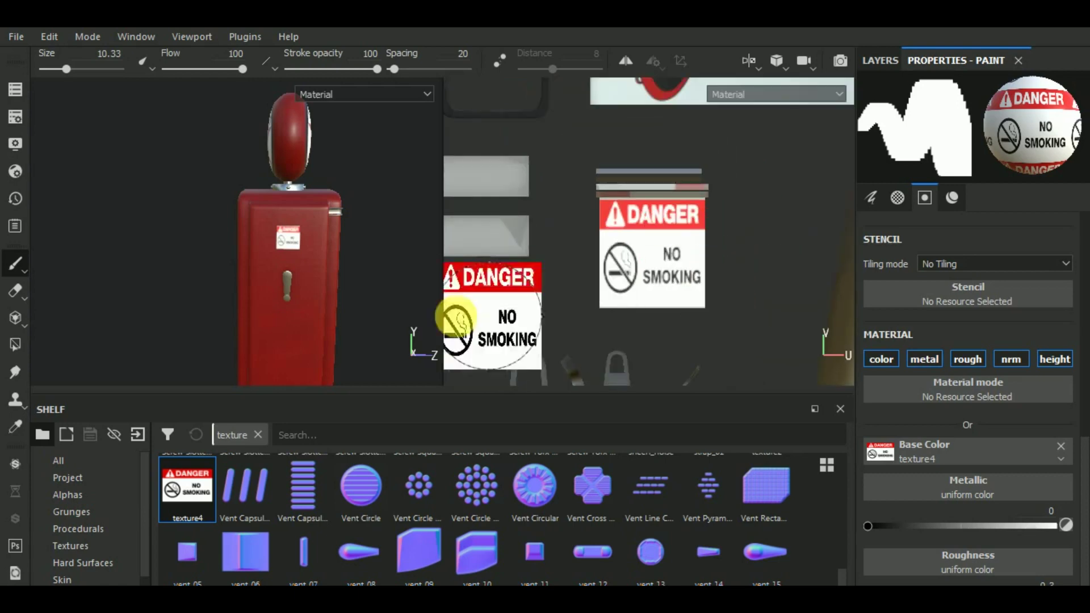
scroll(326, 248, up, 2)
scroll(338, 246, up, 2)
scroll(332, 248, up, 2)
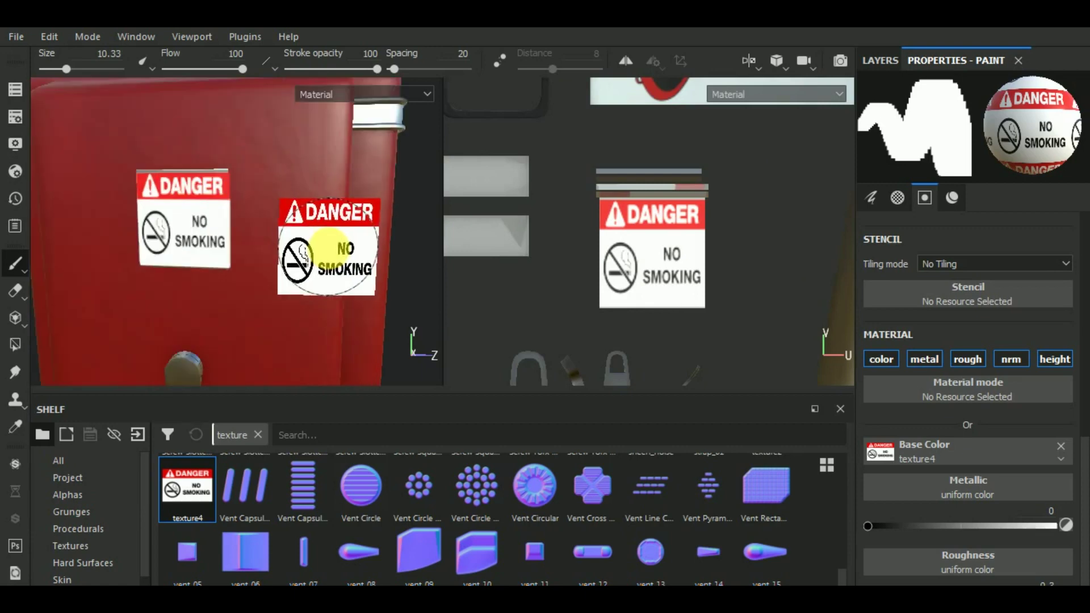
scroll(329, 248, down, 3)
scroll(329, 248, down, 2)
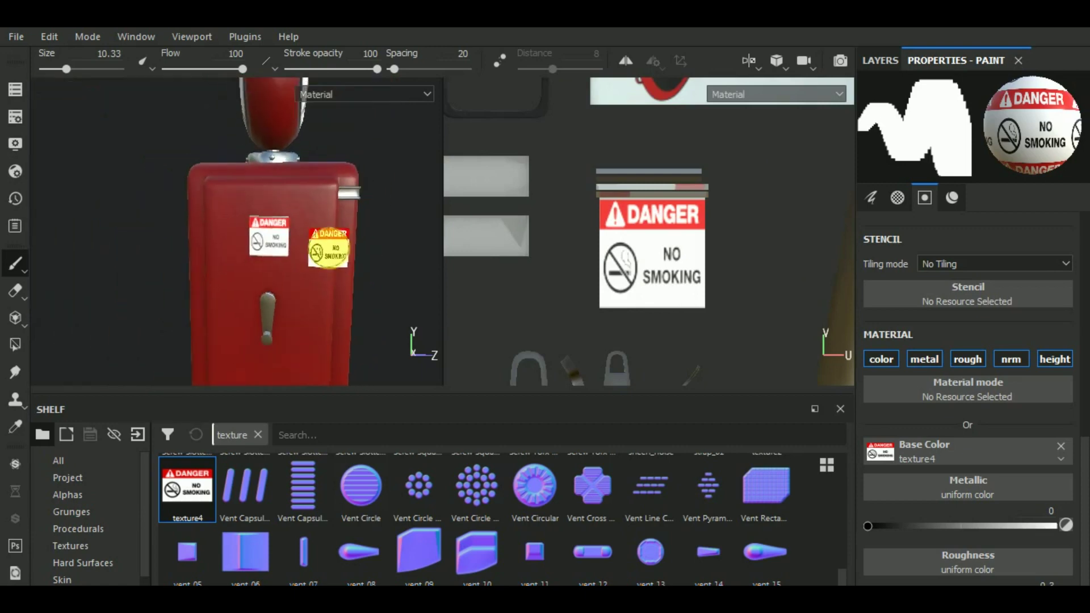
scroll(329, 249, down, 1)
Orbit the pump to face the front and switch to a combined 3D/2D view layout.
middle_drag(376, 294, 278, 231)
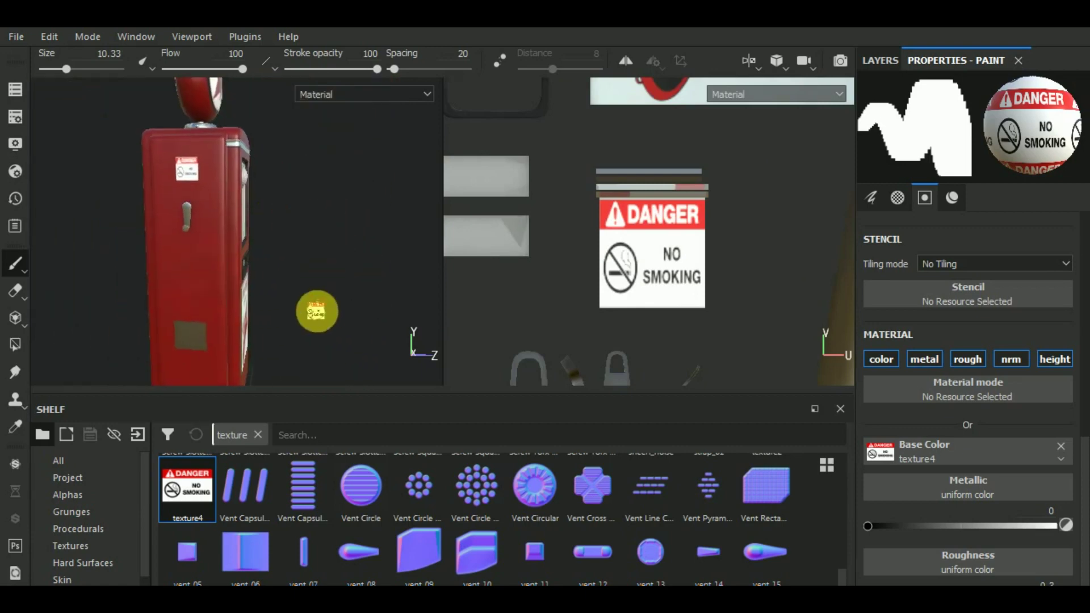
middle_drag(312, 309, 372, 220)
mouse_move(354, 287)
middle_down()
mouse_move(389, 287)
mouse_move(355, 278)
mouse_move(389, 292)
mouse_move(396, 322)
middle_up()
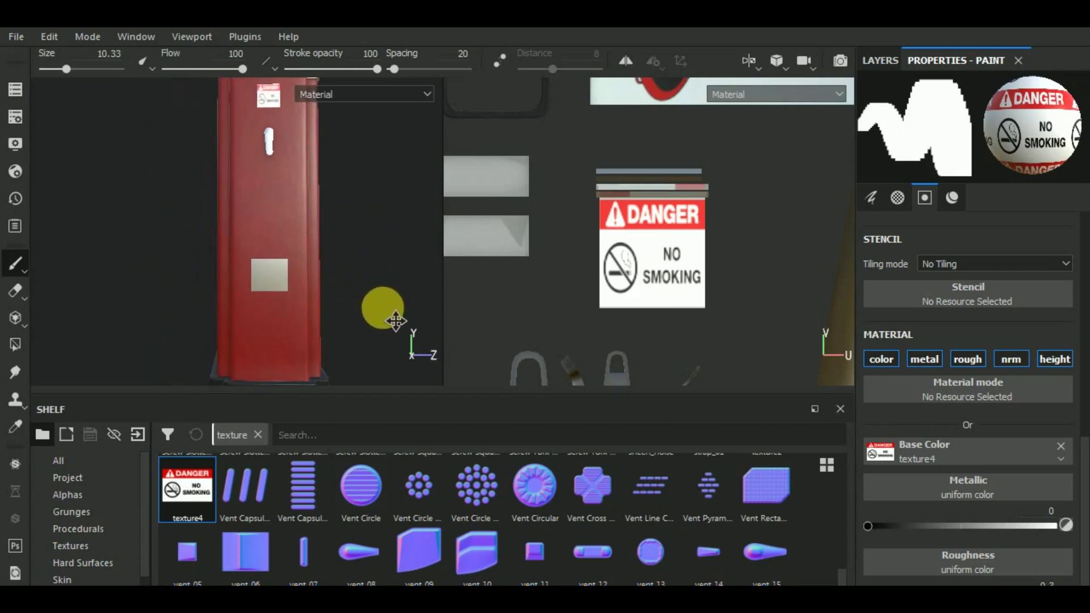
click(746, 60)
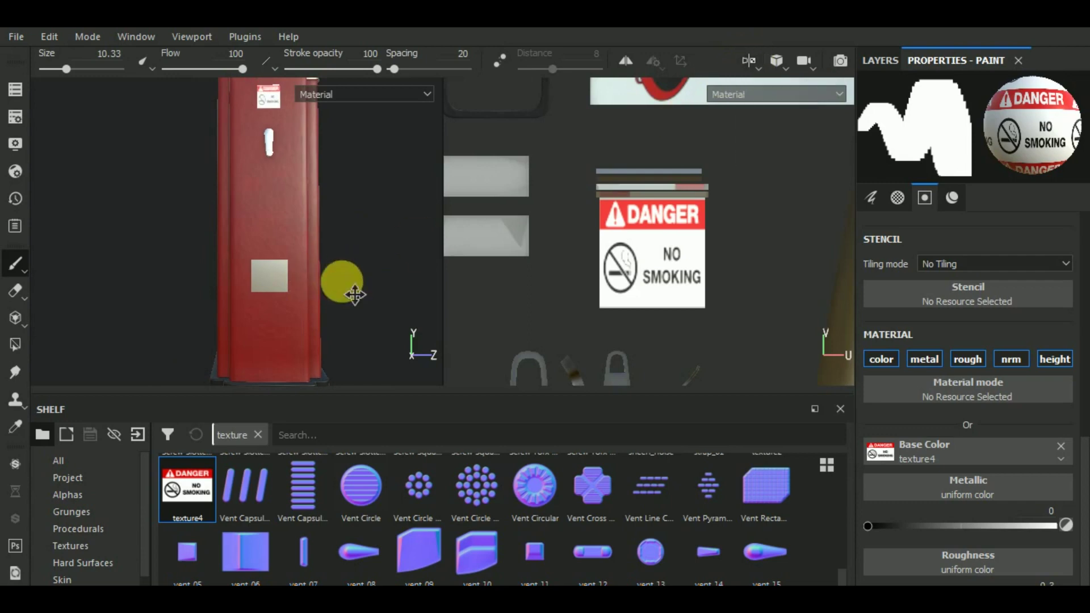
drag(343, 287, 362, 277)
scroll(267, 277, up, 1)
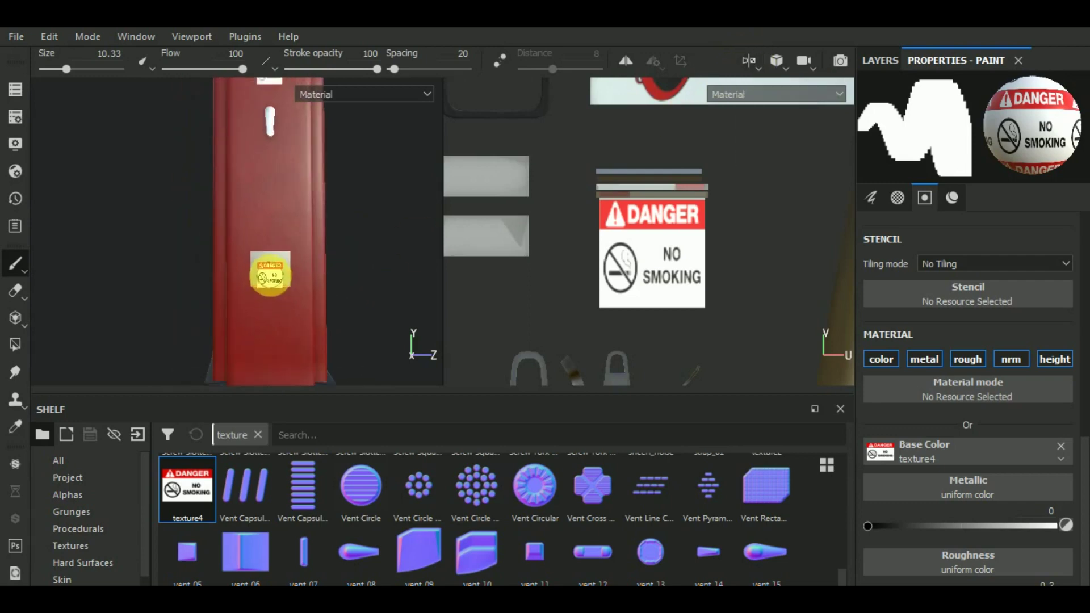
scroll(500, 517, up, 2)
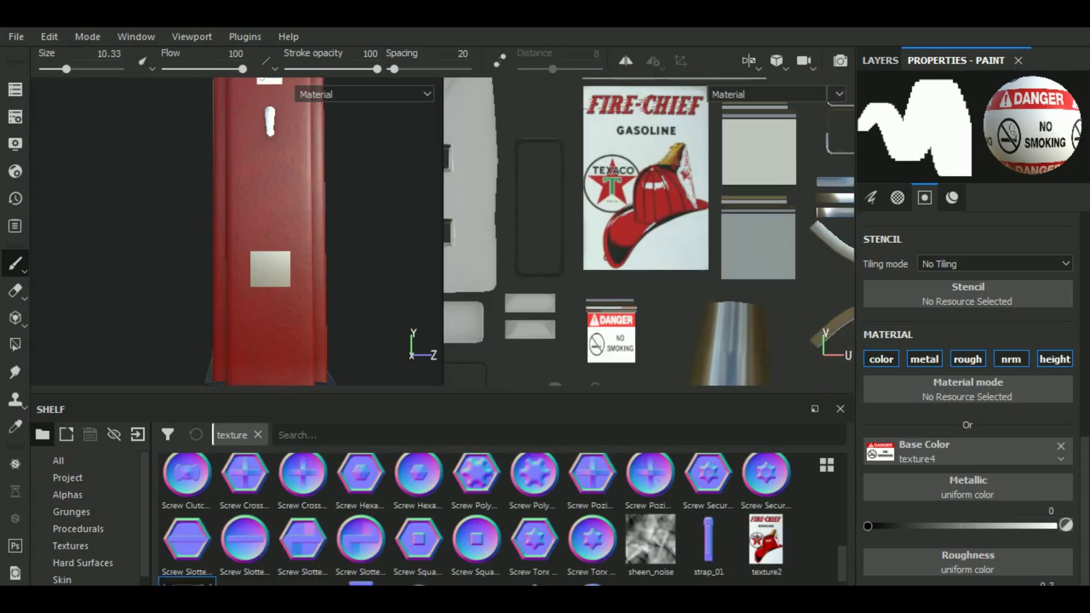
Load the Tokheim nameplate image (texture3) as the brush's base colour and test-stamp it.
drag(681, 528, 978, 450)
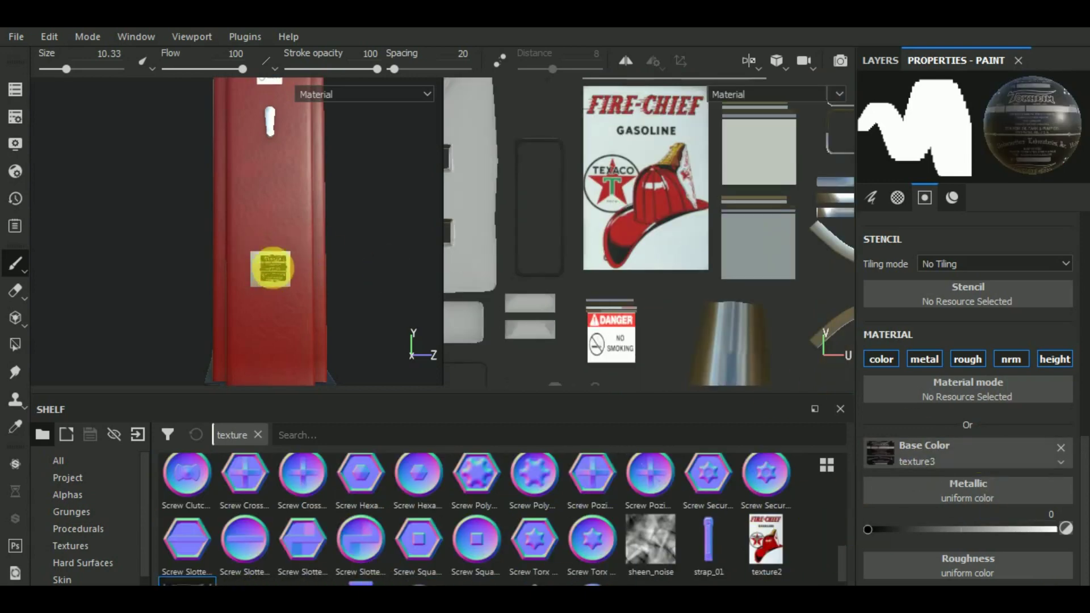
scroll(271, 268, up, 3)
click(274, 271)
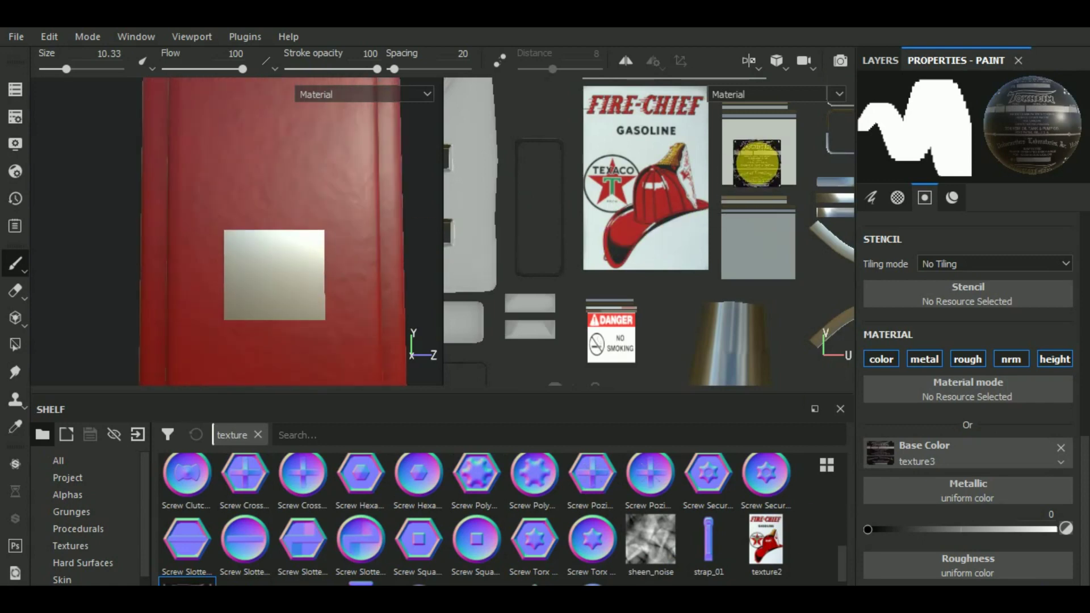
scroll(757, 163, up, 1)
scroll(760, 153, up, 2)
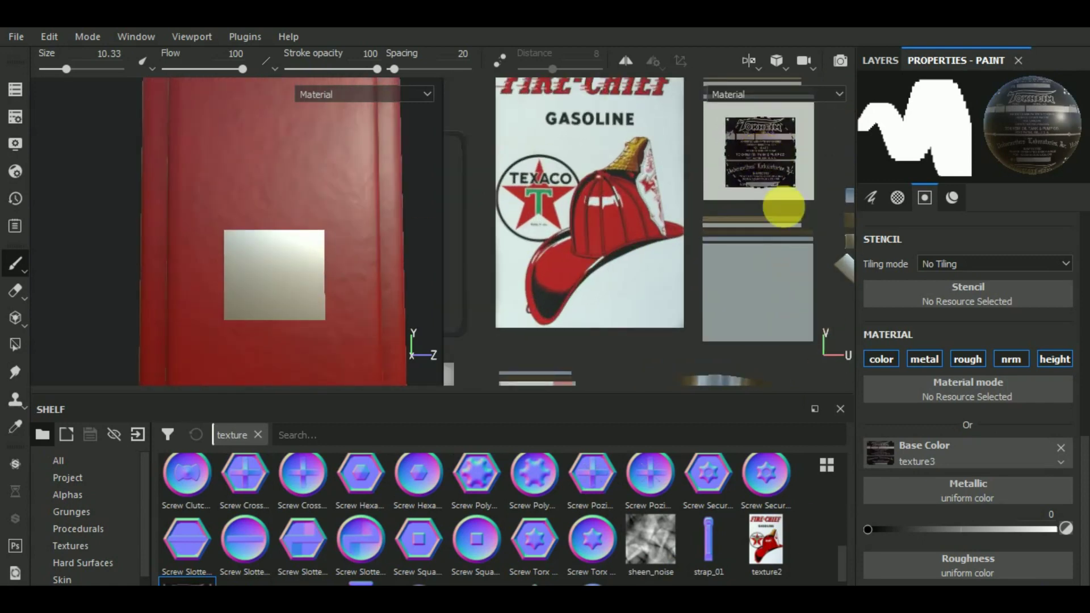
mouse_move(776, 235)
middle_down()
mouse_move(689, 309)
mouse_move(657, 305)
middle_up()
Enlarge the brush to 14.83, test-stamp the front plate, then undo the stamps.
right_click(655, 217)
click(738, 288)
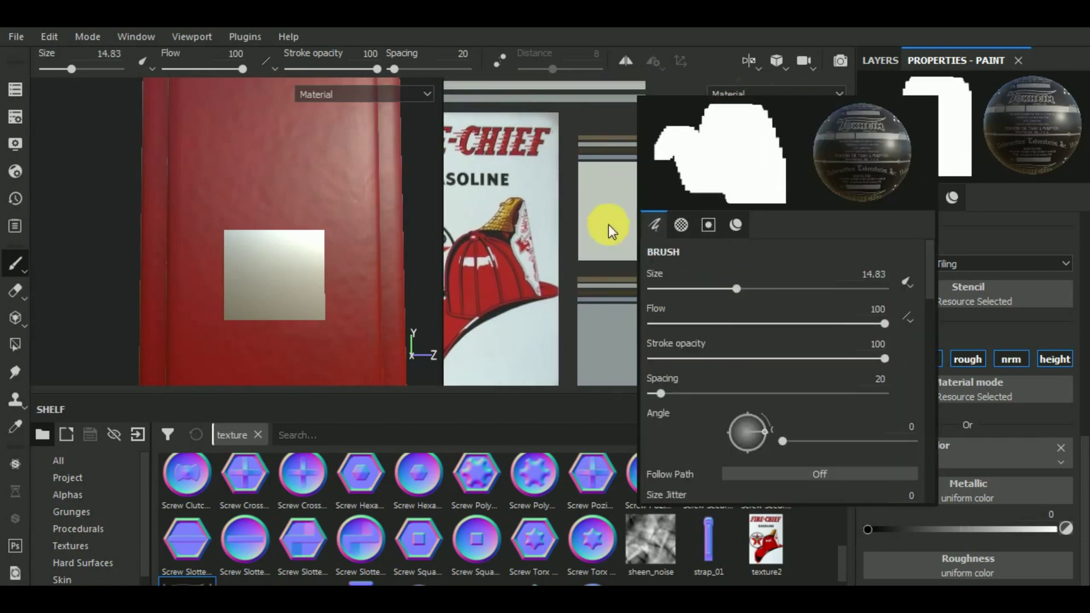
click(636, 213)
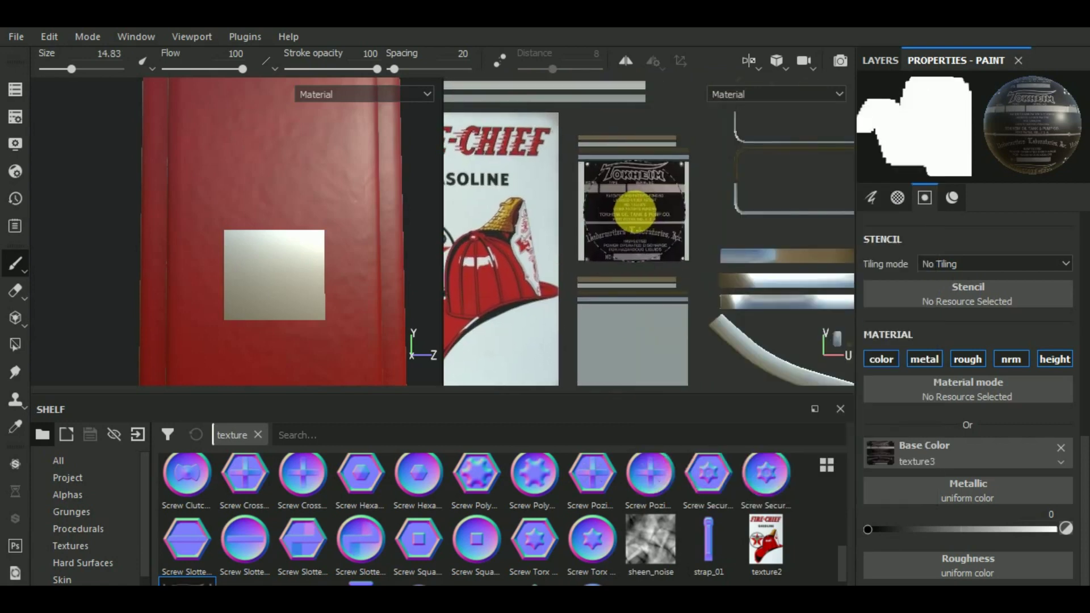
click(634, 211)
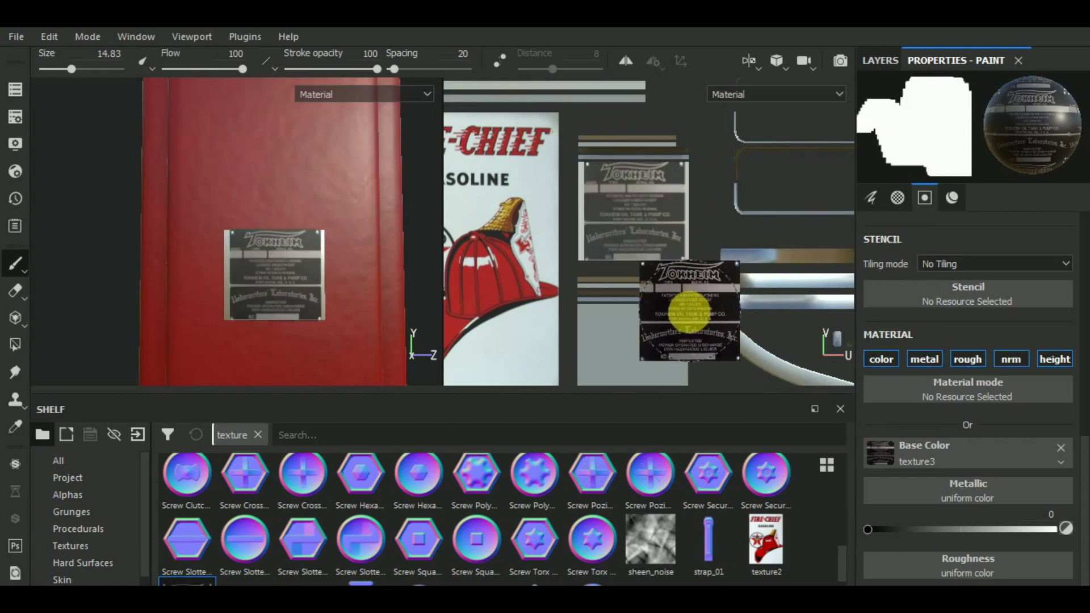
scroll(311, 302, up, 2)
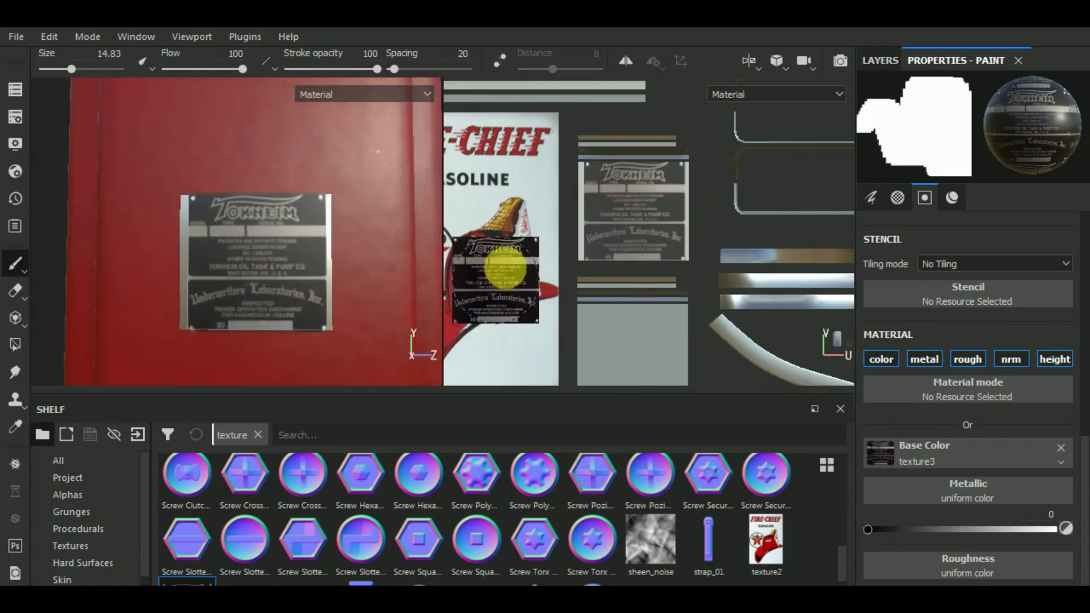
scroll(537, 258, down, 2)
key(ctrl+z)
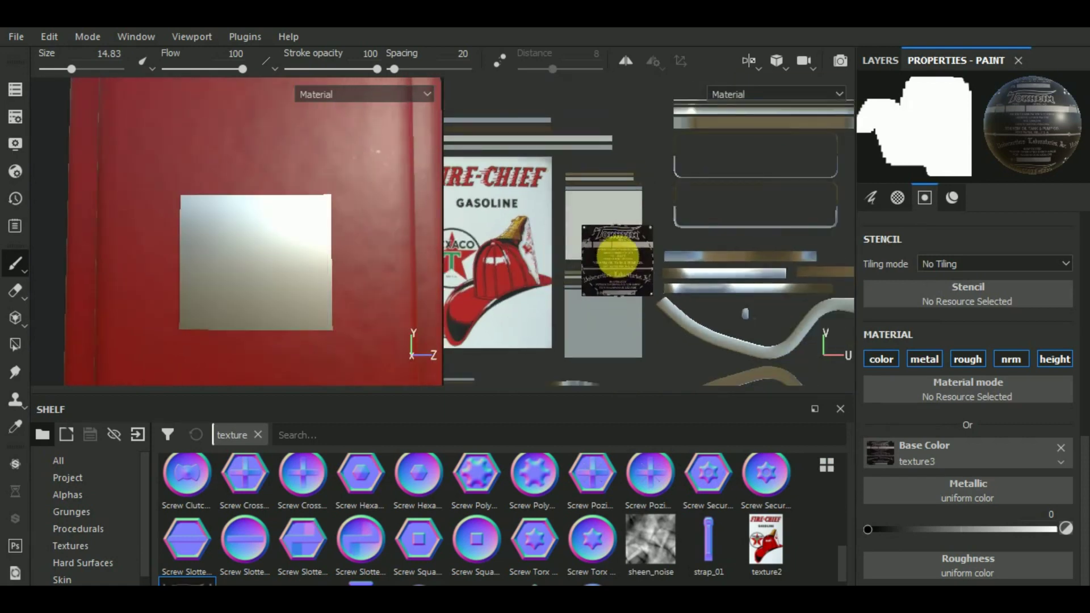
Project the Tokheim label as base colour, positioning and scaling it over the plate.
click(17, 319)
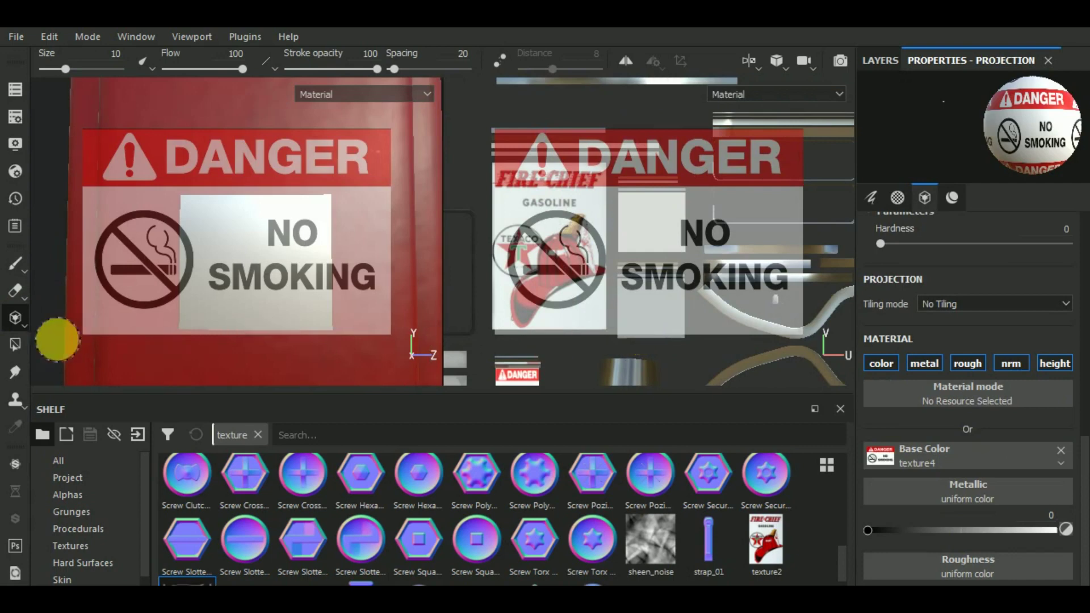
mouse_move(311, 577)
mouse_down()
mouse_move(954, 493)
mouse_move(922, 452)
mouse_up()
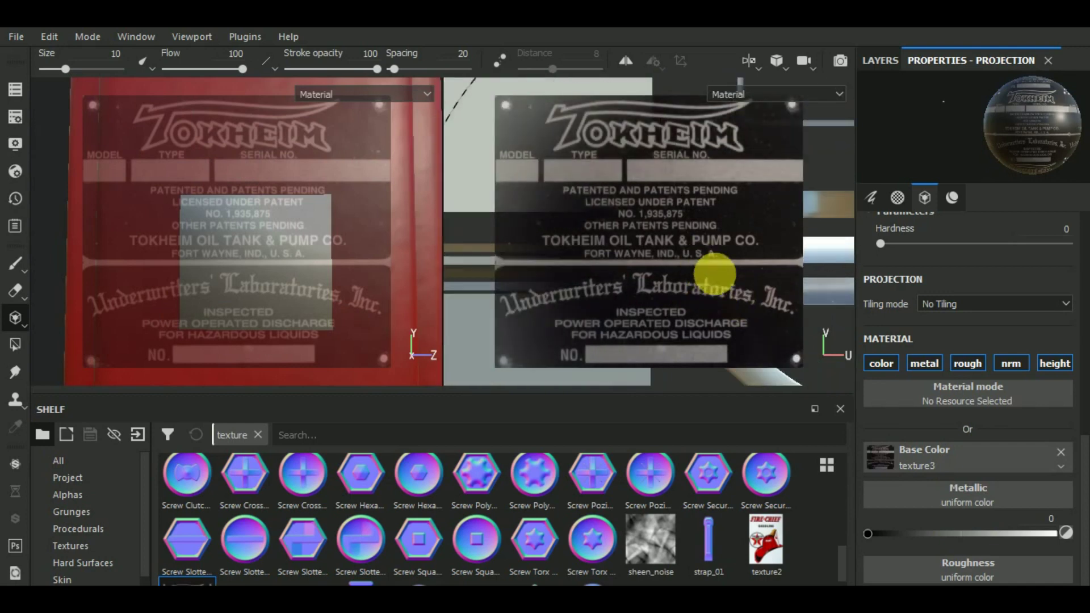
mouse_move(565, 231)
mouse_down()
mouse_move(775, 356)
mouse_move(771, 374)
mouse_move(753, 322)
mouse_up()
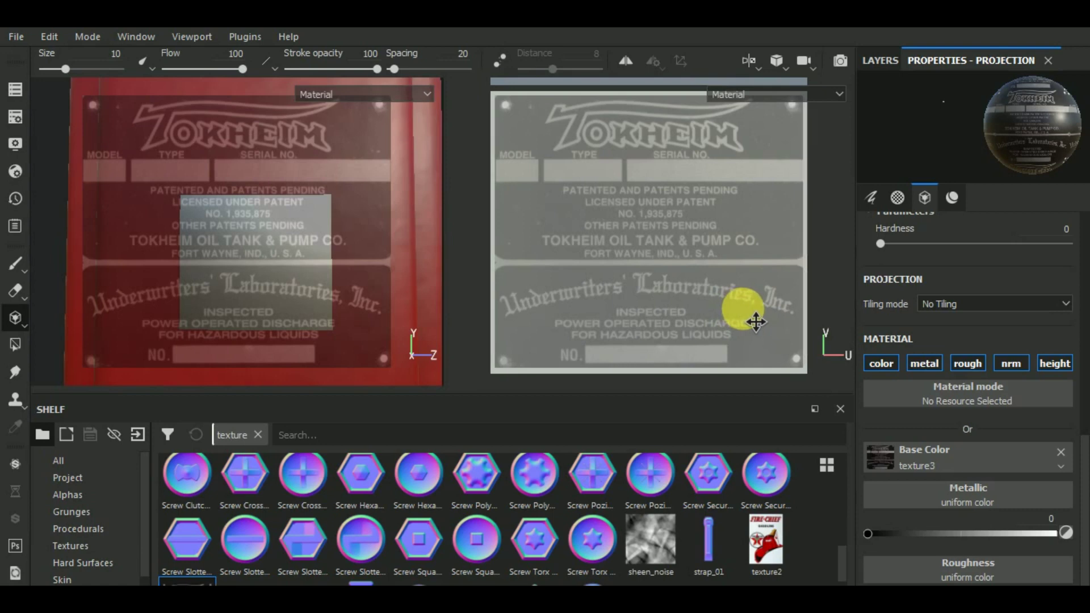
drag(756, 322, 741, 309)
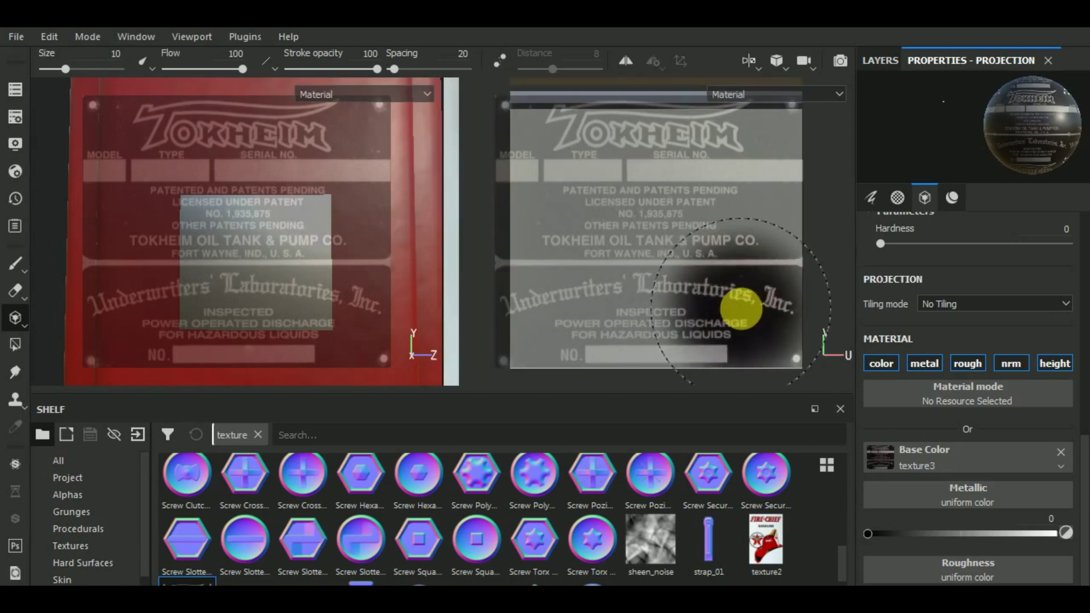
scroll(741, 310, up, 2)
drag(741, 309, 756, 322)
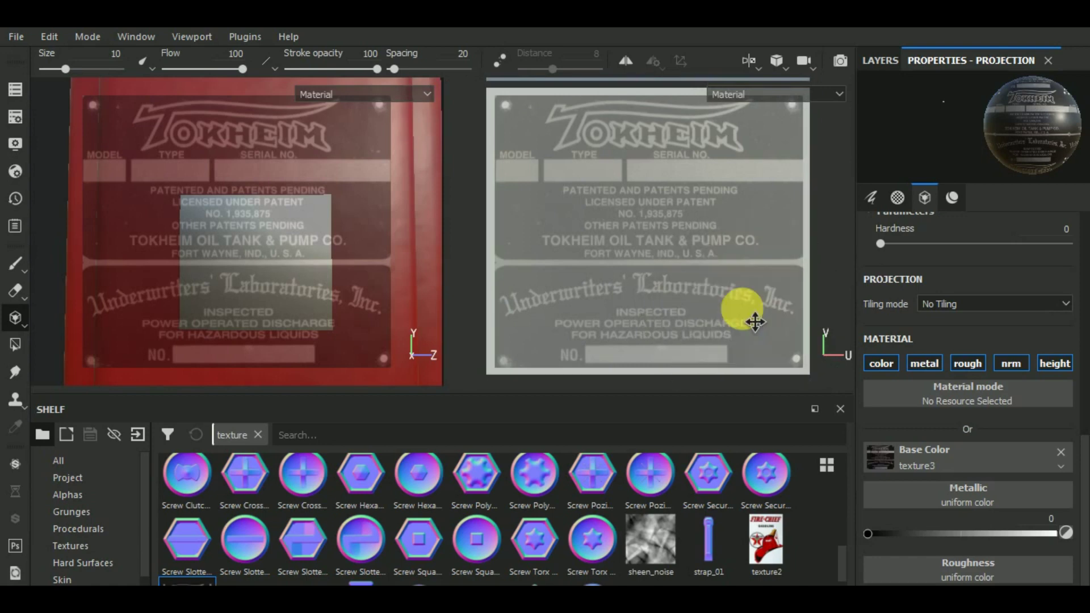
Paint the projected Tokheim label across the entire plate.
right_drag(706, 182, 529, 151)
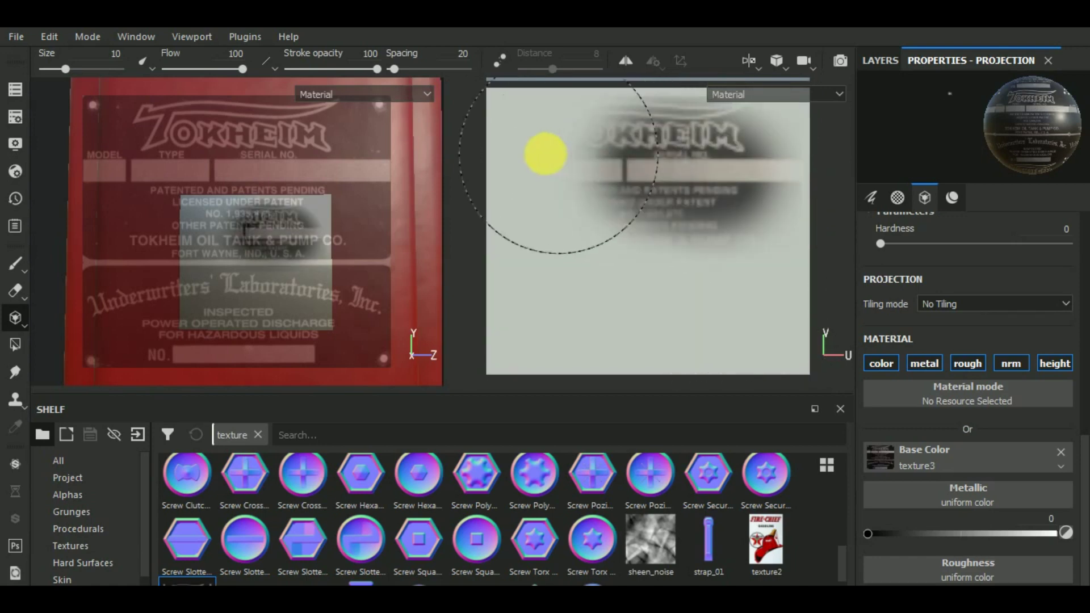
mouse_move(530, 151)
mouse_down()
mouse_move(750, 310)
mouse_move(545, 343)
mouse_move(786, 324)
mouse_move(778, 166)
mouse_up()
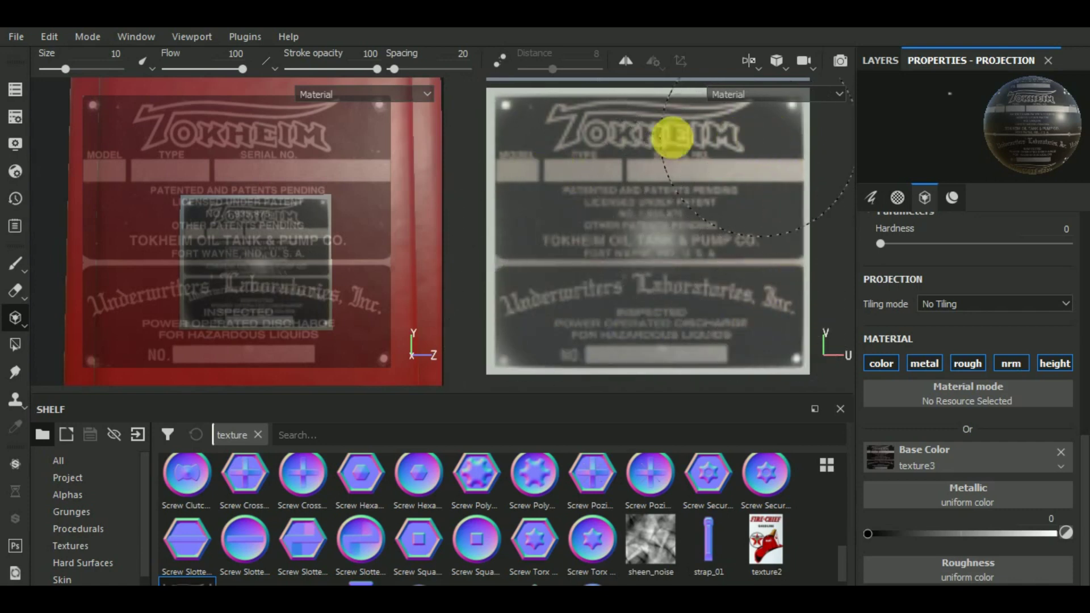
drag(542, 345, 824, 310)
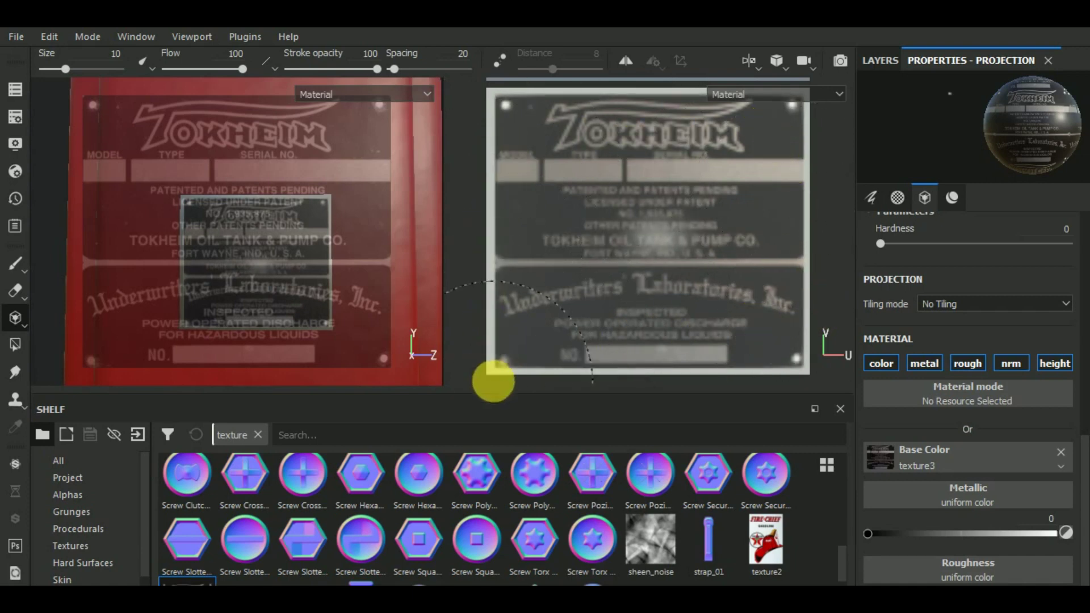
drag(728, 179, 593, 224)
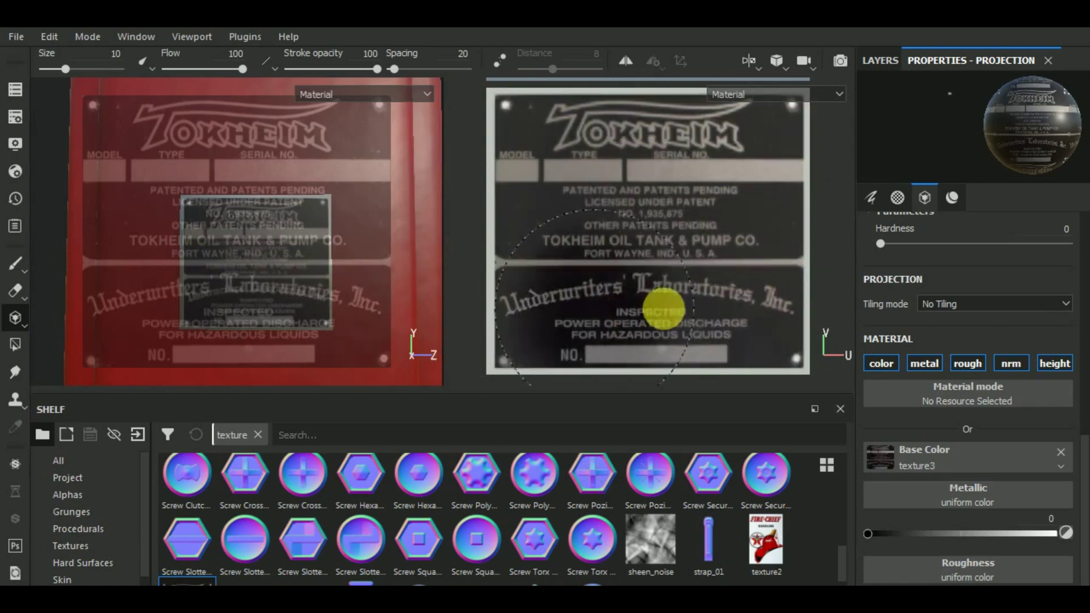
drag(720, 342, 134, 309)
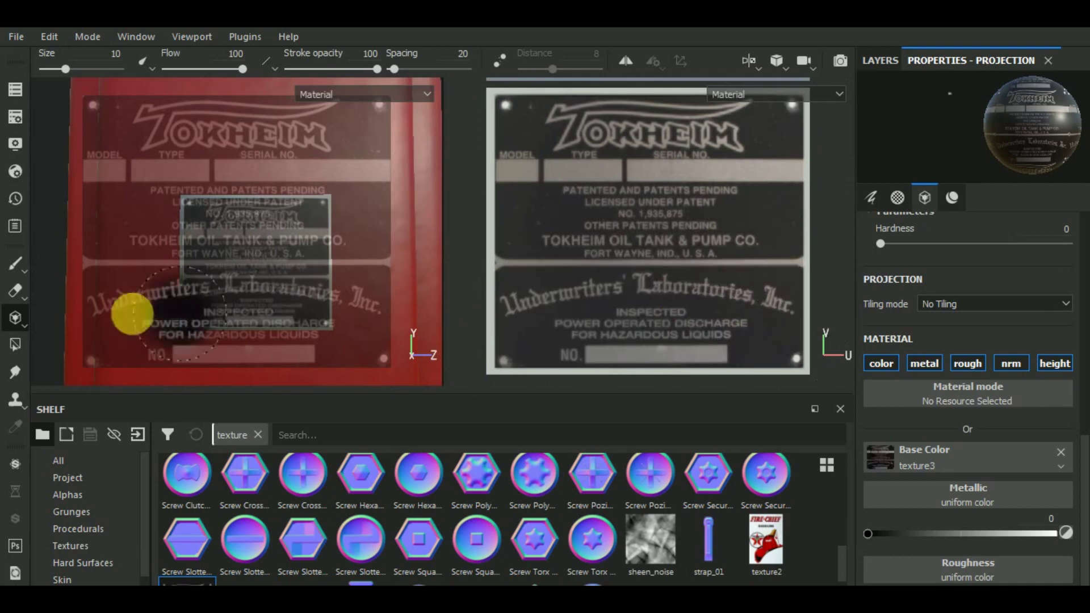
Return to the regular brush and orbit and zoom in on the pump's front plate.
click(20, 267)
alt+drag(324, 256, 376, 271)
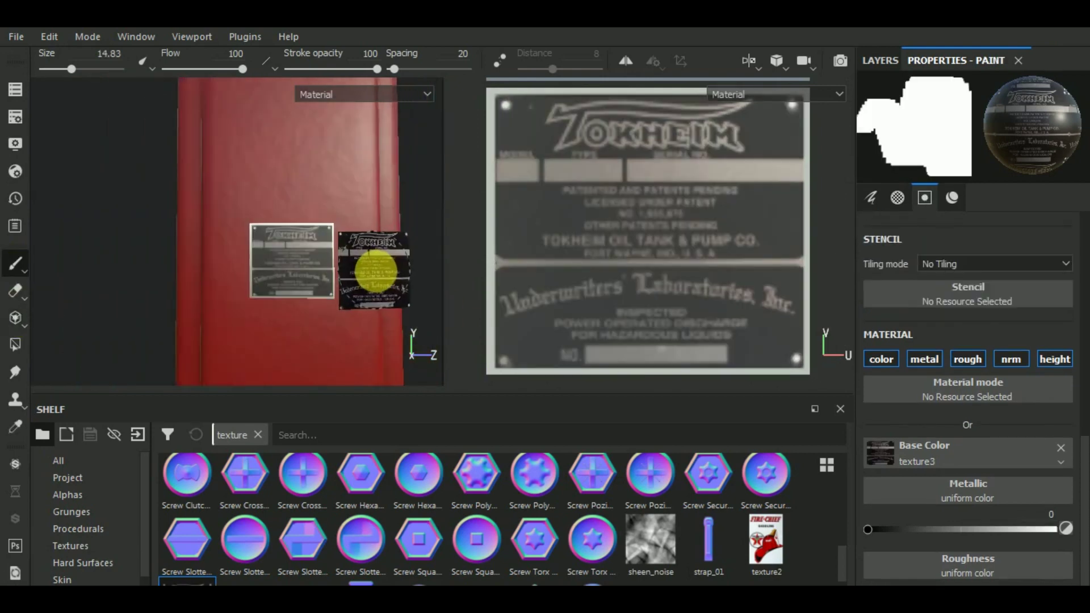
scroll(376, 272, down, 2)
scroll(377, 280, down, 2)
scroll(302, 268, down, 2)
scroll(297, 244, down, 1)
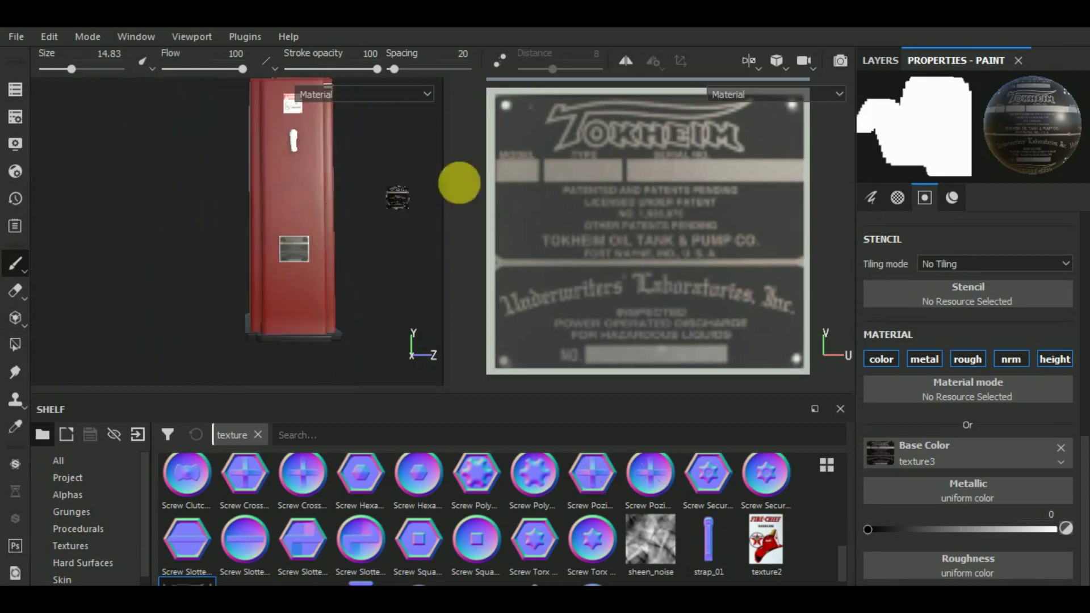
scroll(657, 244, down, 1)
scroll(677, 268, down, 2)
scroll(676, 268, down, 3)
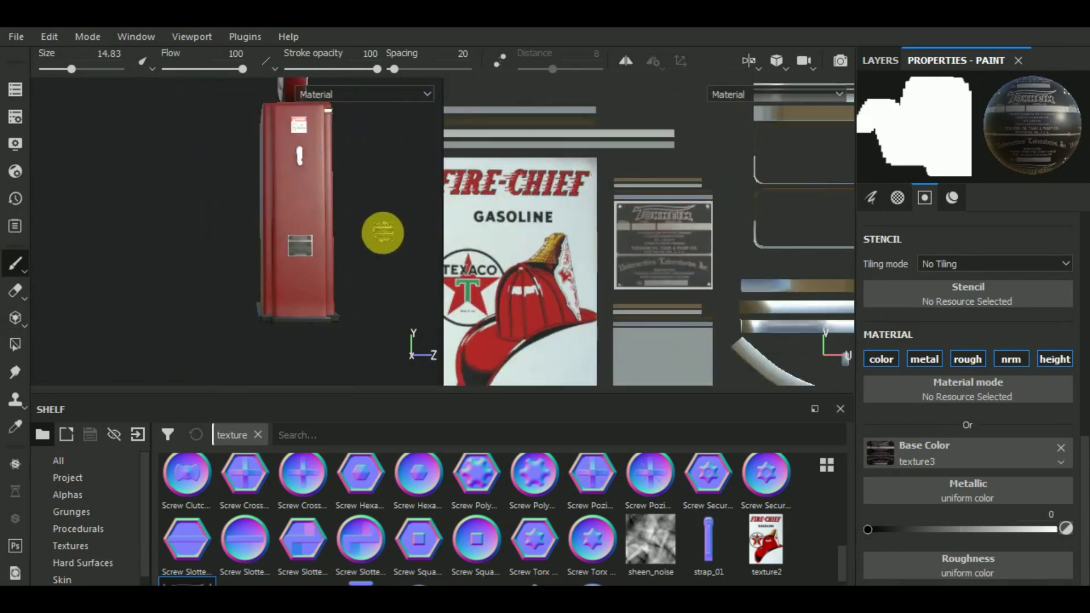
mouse_move(382, 233)
alt+mouse_down()
mouse_move(353, 275)
mouse_move(366, 287)
mouse_move(329, 317)
mouse_move(372, 304)
mouse_move(247, 286)
alt+mouse_up()
mouse_move(409, 325)
alt+mouse_down()
mouse_move(284, 263)
mouse_move(300, 306)
alt+mouse_up()
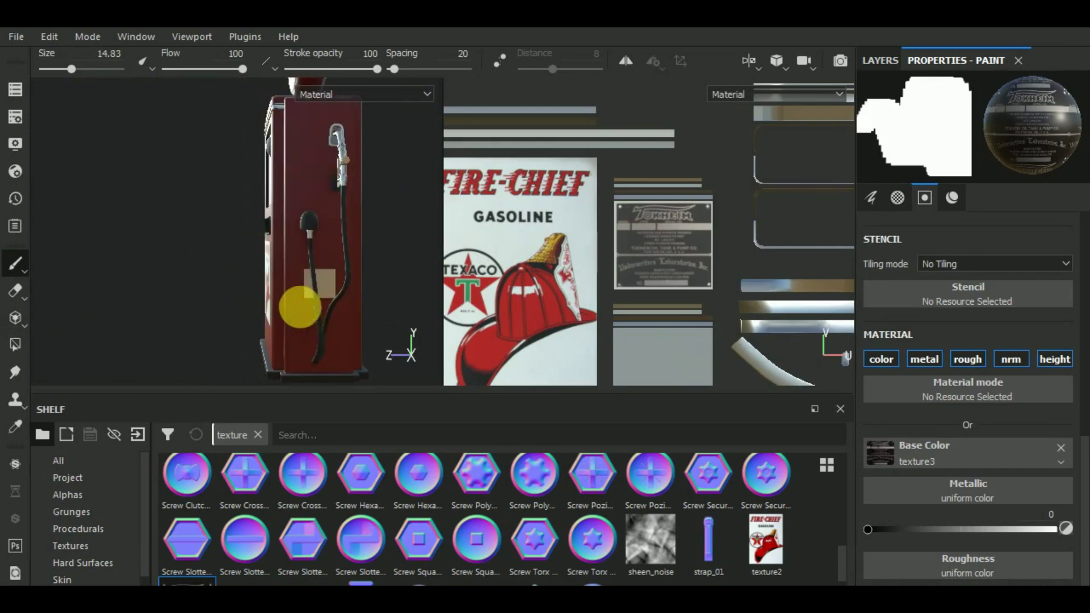
alt+right_drag(384, 313, 329, 328)
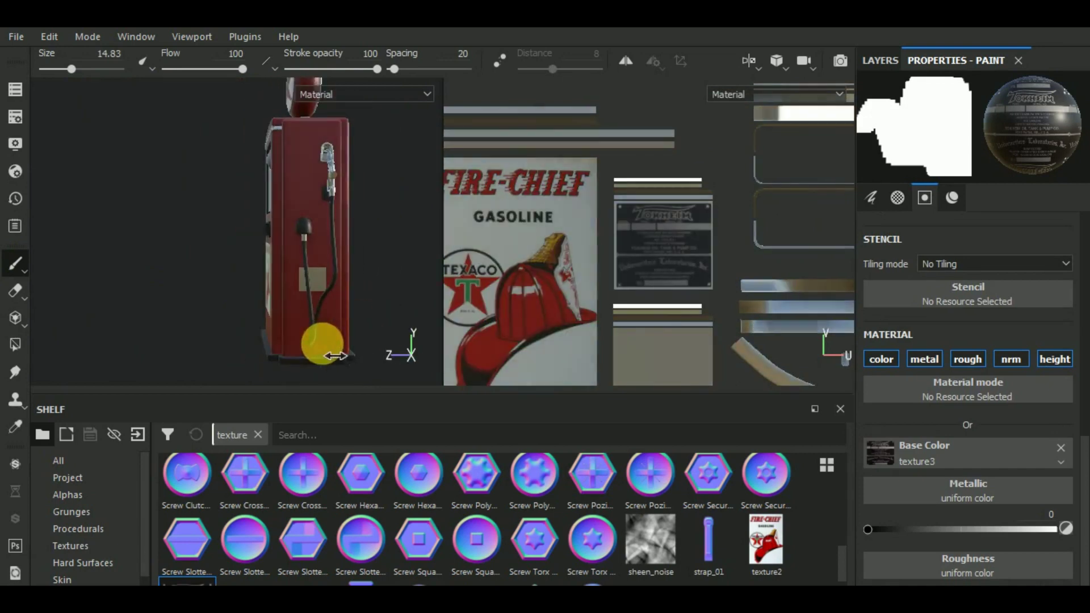
alt+drag(319, 345, 300, 357)
mouse_move(374, 325)
alt+mouse_down()
mouse_move(353, 329)
mouse_move(365, 324)
alt+mouse_up()
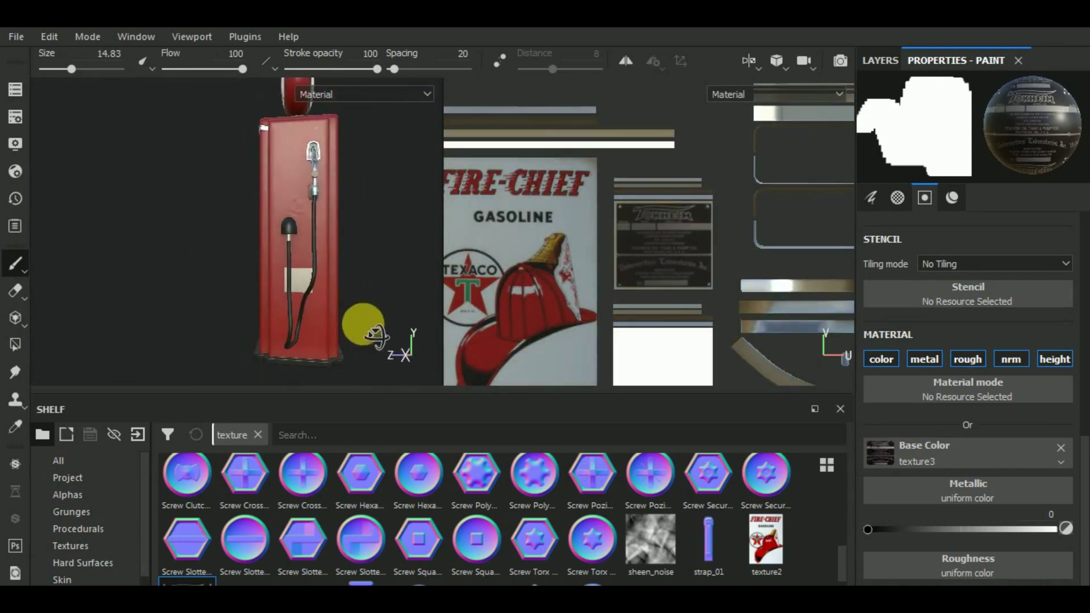
scroll(280, 267, up, 5)
scroll(314, 281, up, 4)
scroll(721, 284, up, 2)
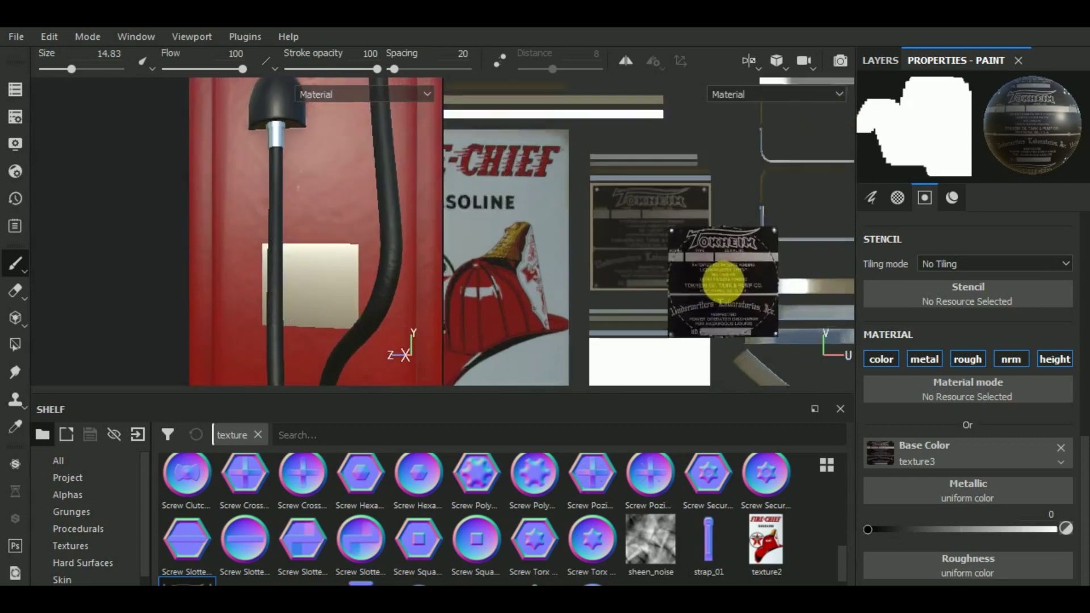
scroll(724, 306, down, 3)
Paint and stamp the Tokheim label on the plate's UV island, undoing each attempt.
middle_drag(724, 314, 726, 214)
mouse_move(725, 214)
mouse_down()
mouse_move(663, 244)
mouse_move(724, 282)
mouse_up()
key(ctrl+z)
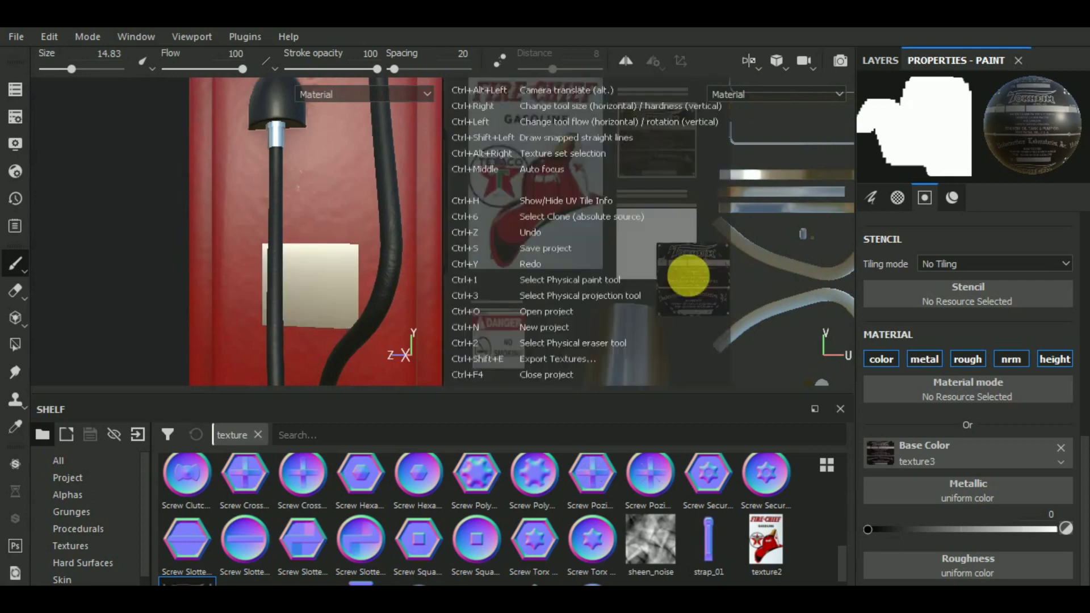
scroll(662, 243, up, 2)
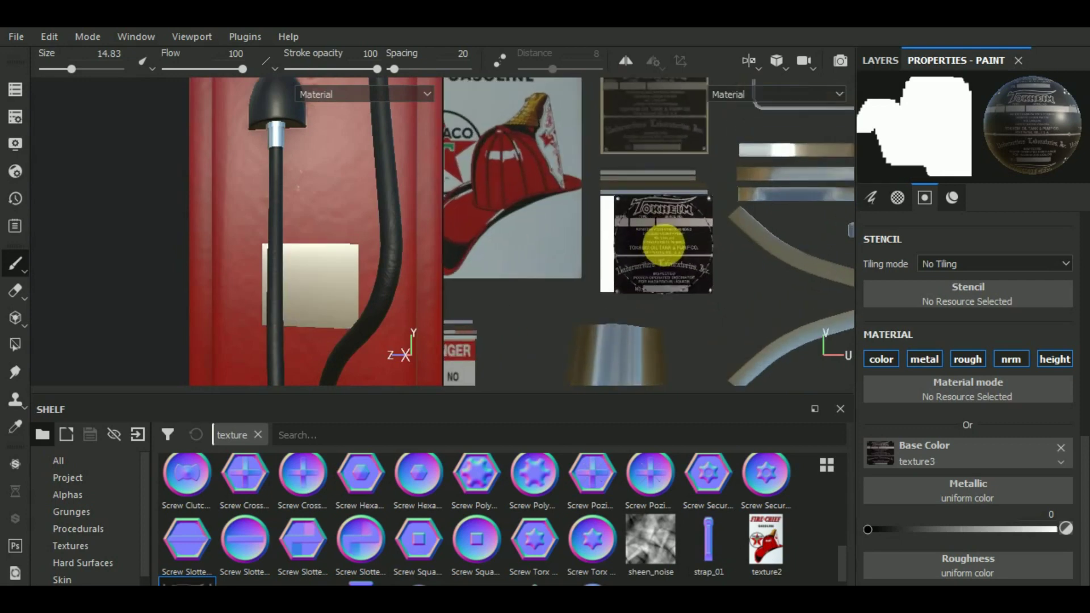
click(768, 325)
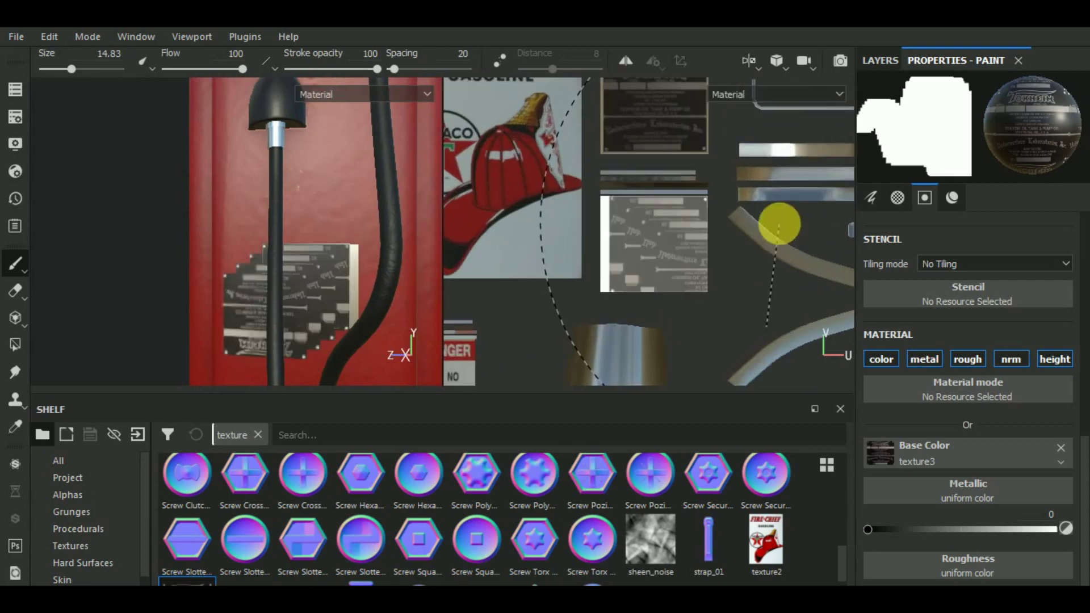
key(ctrl+z)
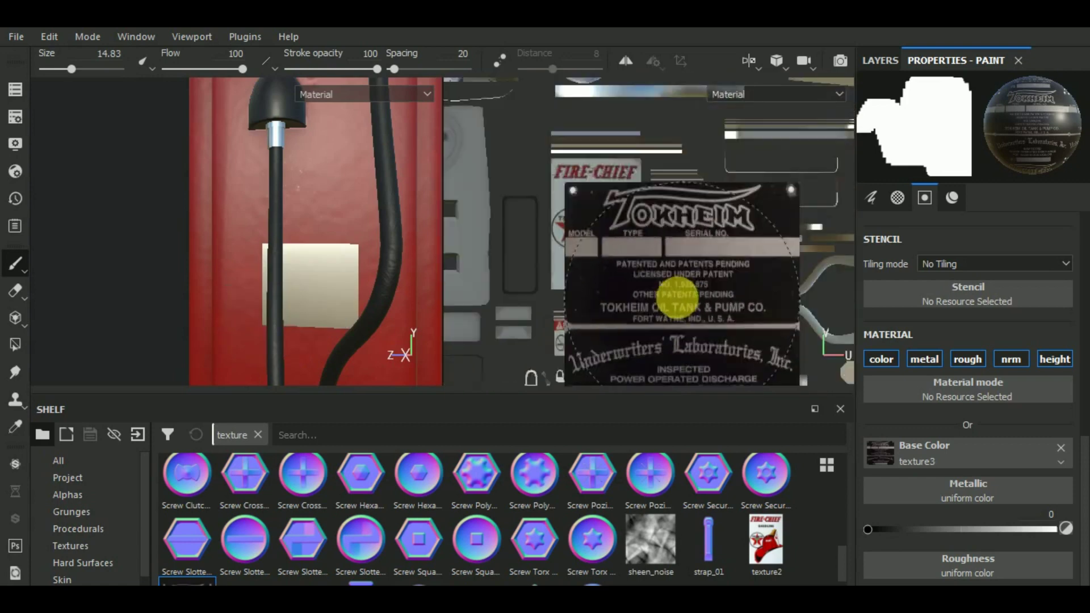
scroll(709, 278, down, 2)
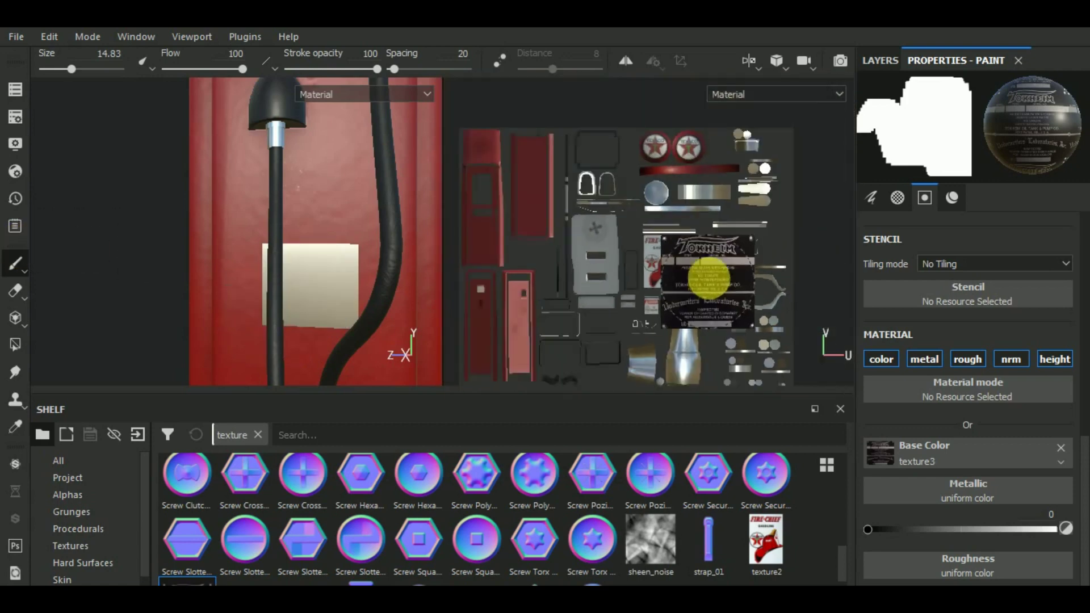
scroll(709, 278, down, 1)
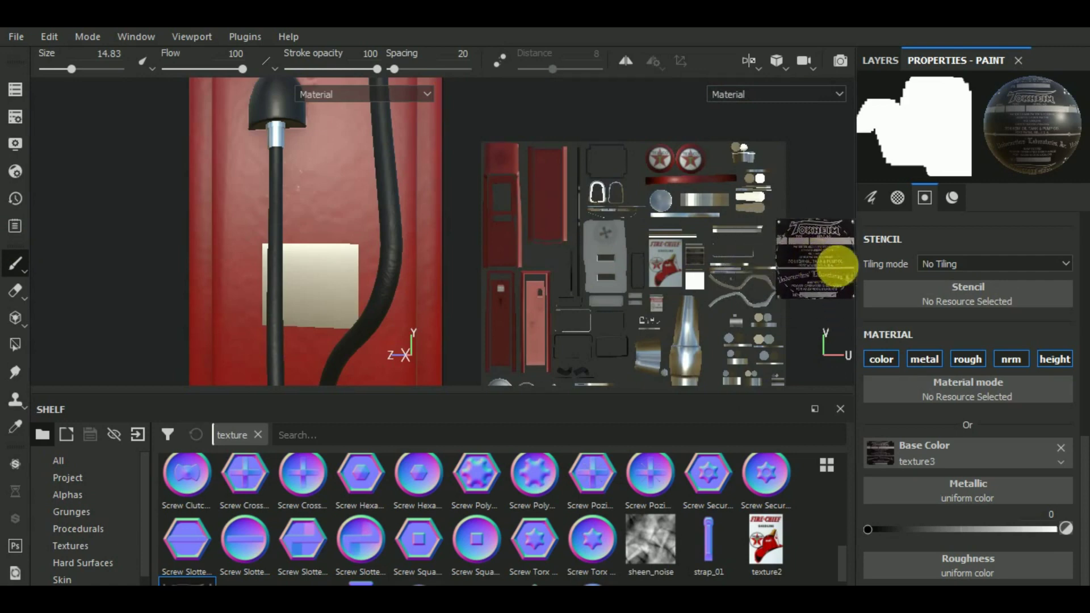
Remove texture3 from the brush's Base Color and load alpha 7 (CONTAINS LEAD) as its shape.
click(1061, 451)
scroll(702, 284, up, 2)
scroll(716, 281, up, 3)
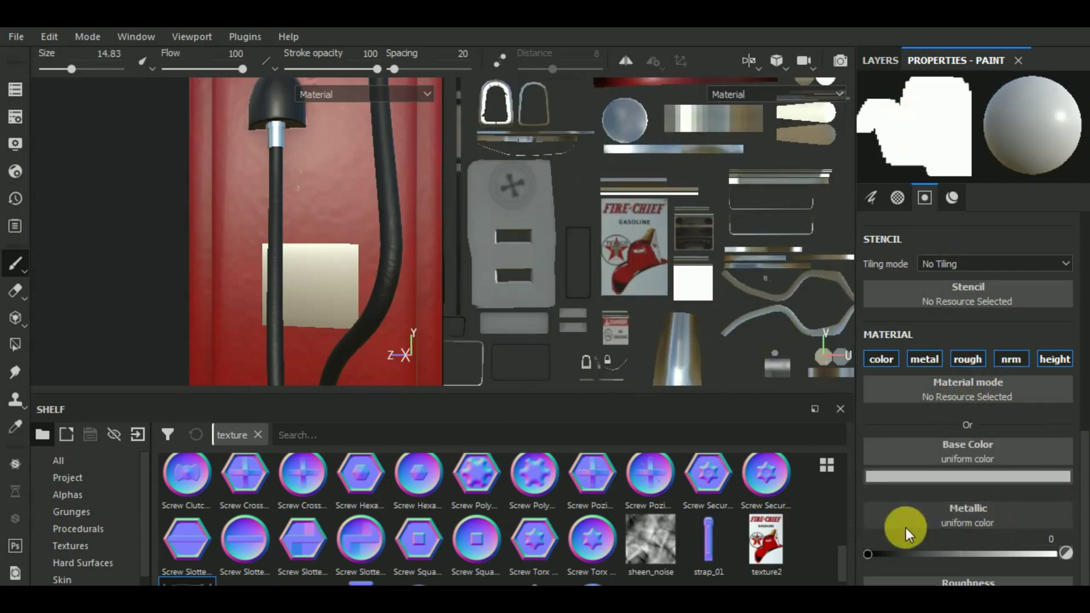
click(94, 495)
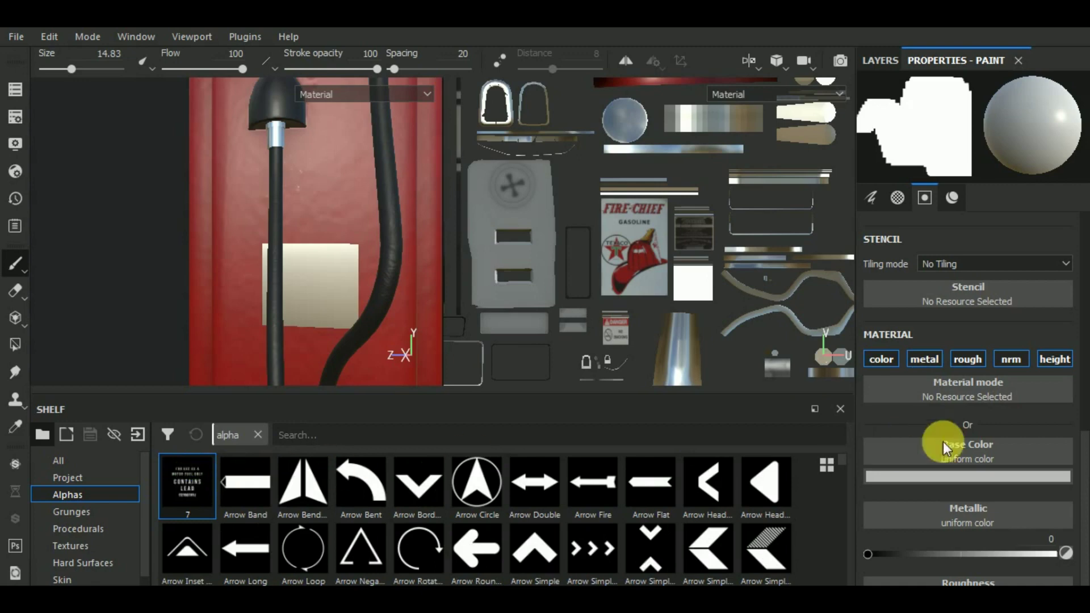
drag(185, 482, 960, 439)
Scroll through the brush settings and show the Layers panel.
scroll(988, 346, up, 5)
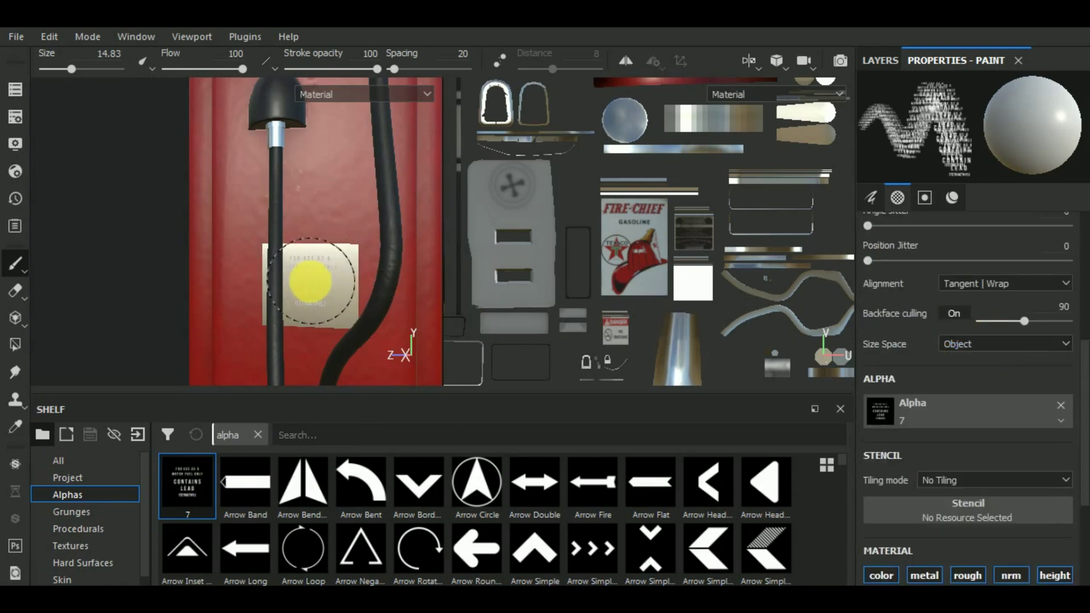
scroll(310, 281, up, 2)
scroll(310, 281, up, 1)
scroll(311, 281, up, 1)
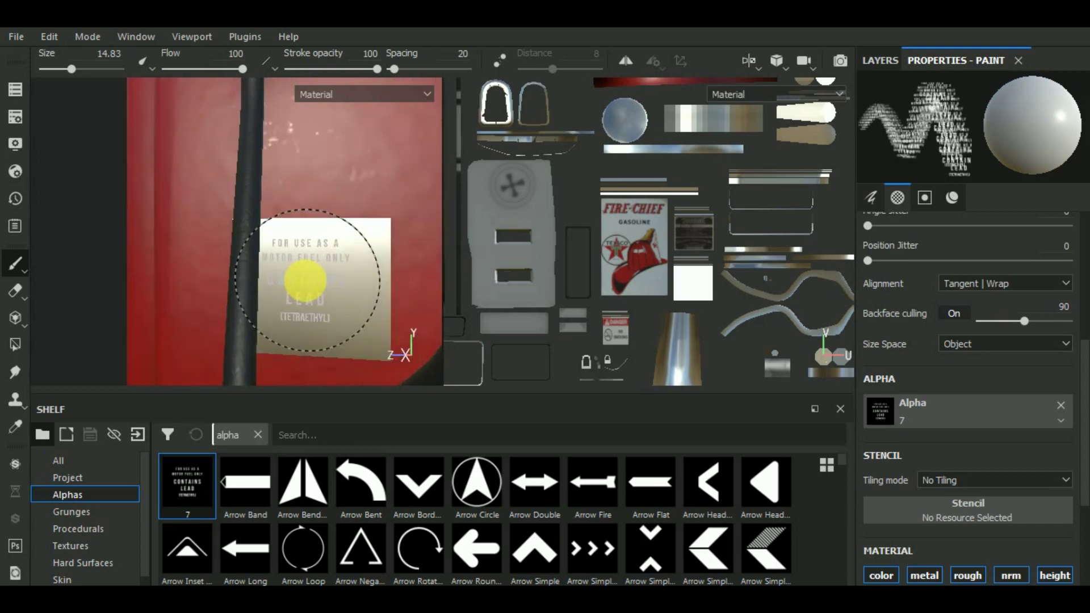
scroll(694, 286, up, 1)
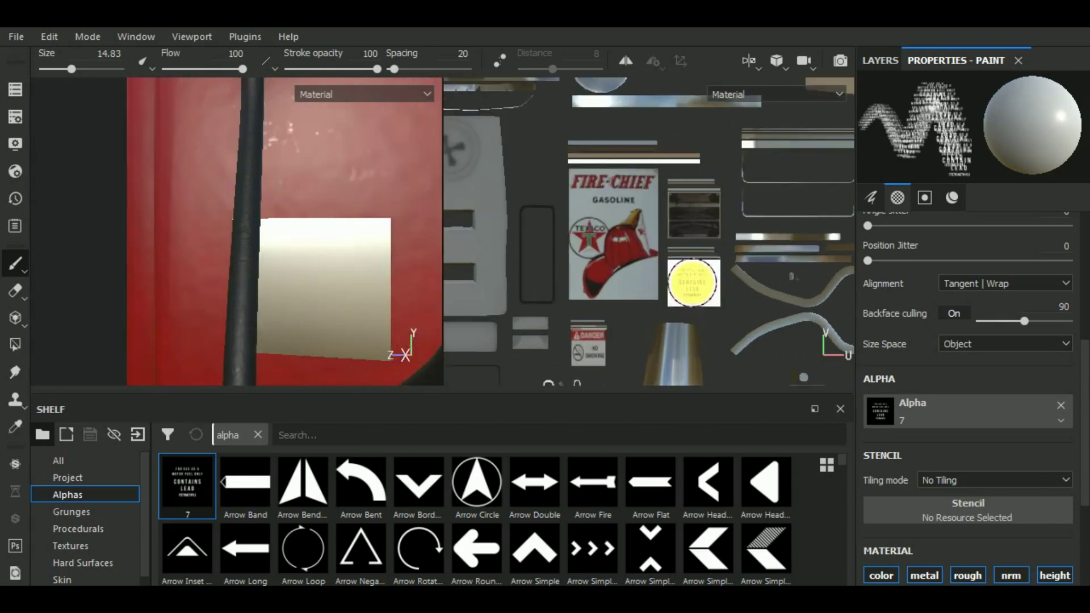
scroll(694, 286, up, 2)
scroll(694, 285, up, 1)
scroll(694, 285, up, 1)
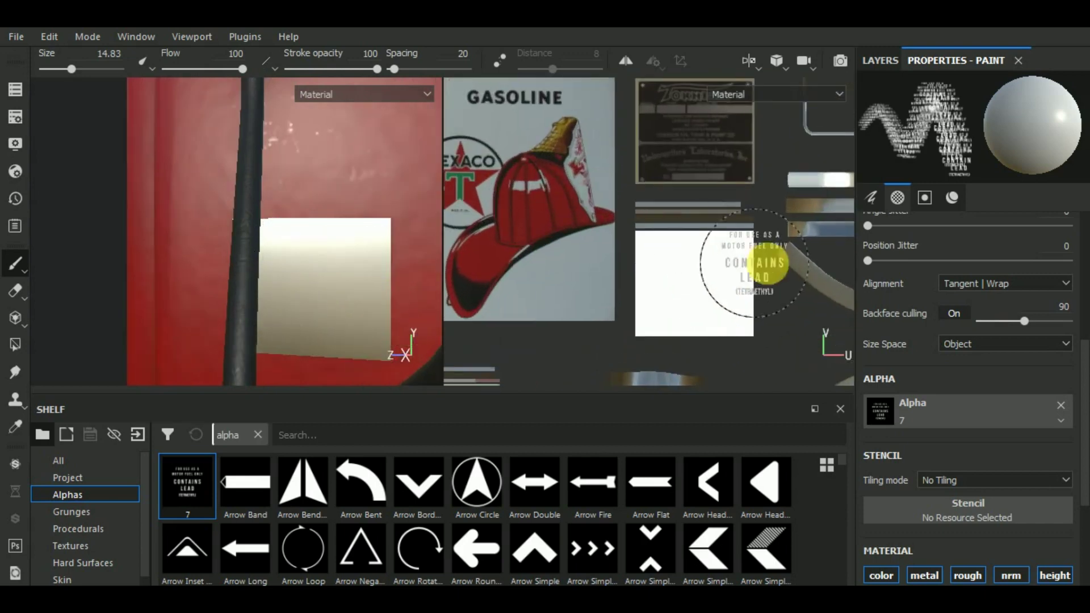
click(879, 60)
click(960, 61)
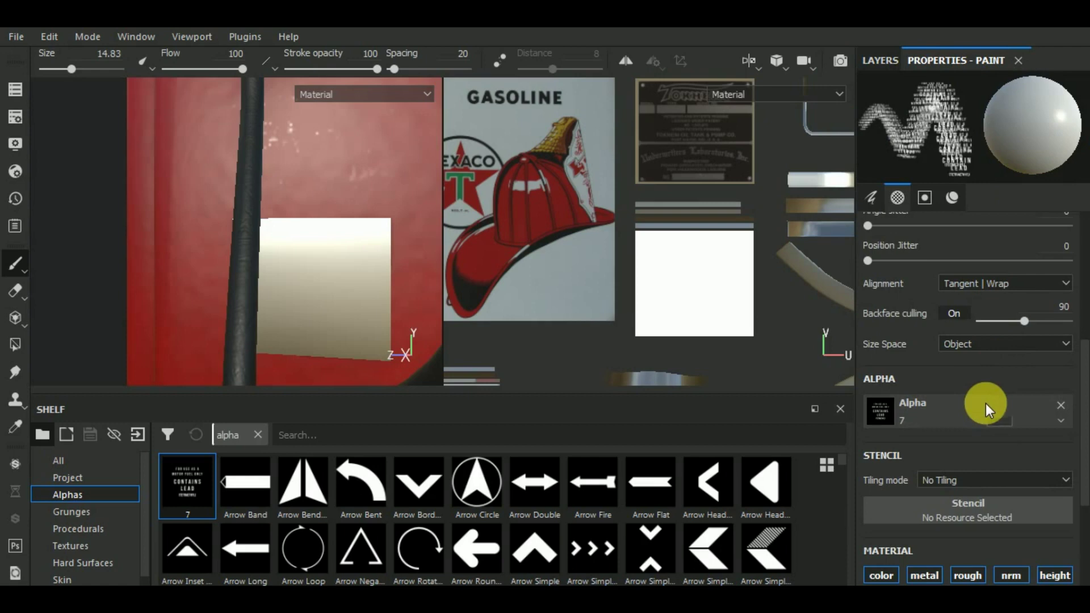
click(869, 60)
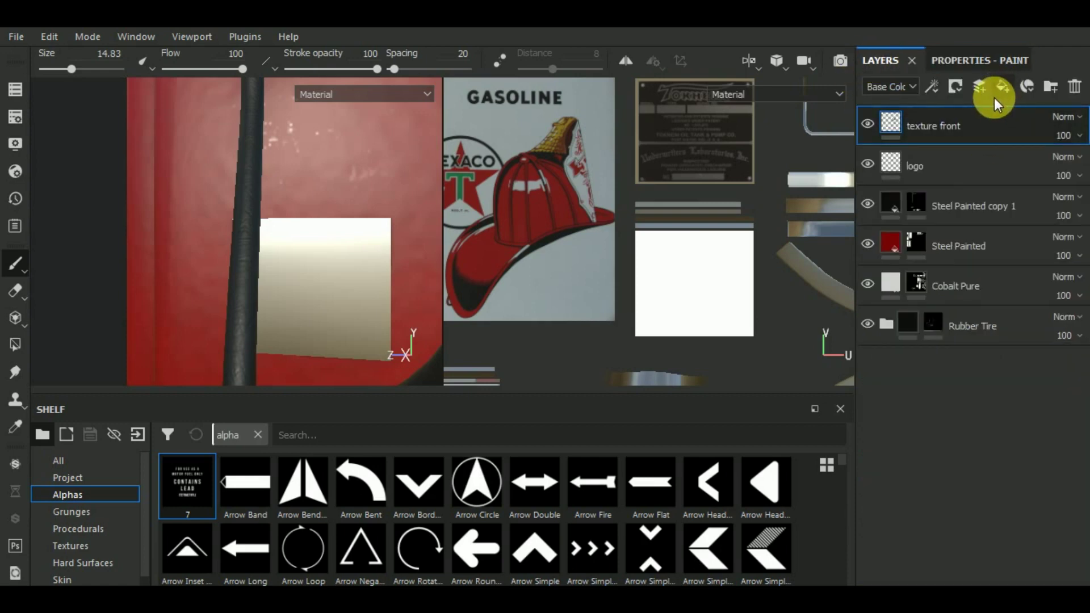
Add a new Fill layer with a black mask at the top of the stack.
click(970, 93)
click(955, 91)
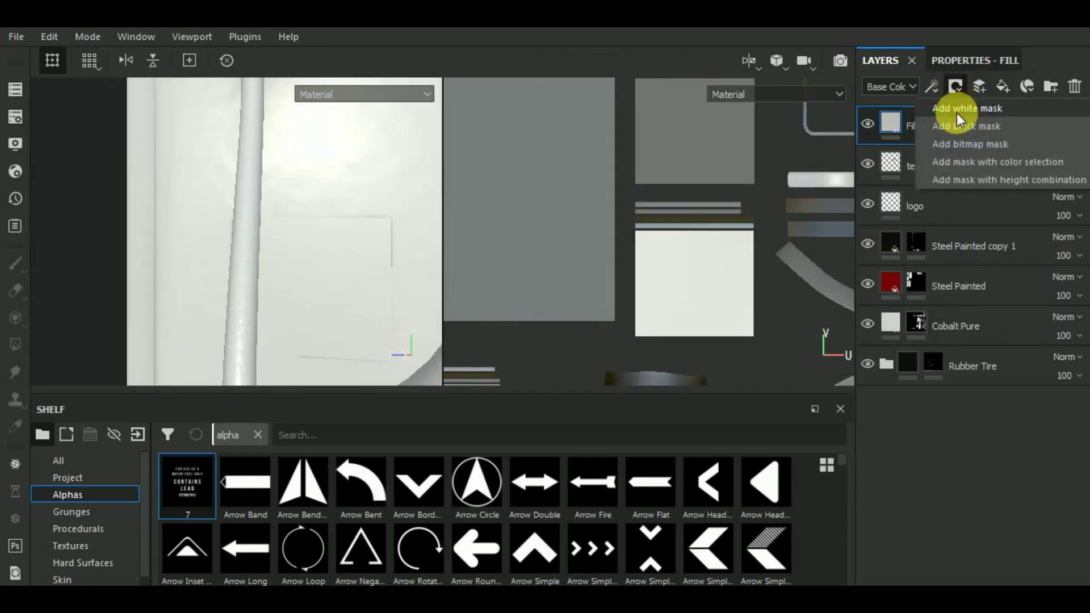
click(963, 126)
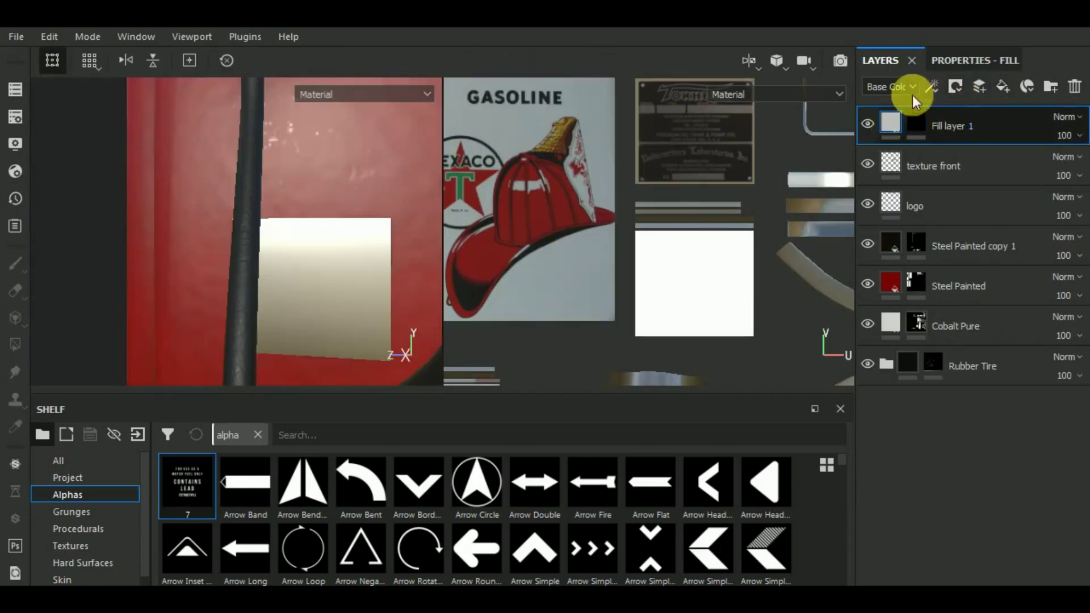
Set the fill layer's base colour to black and its height to 0.0489.
click(963, 59)
click(946, 469)
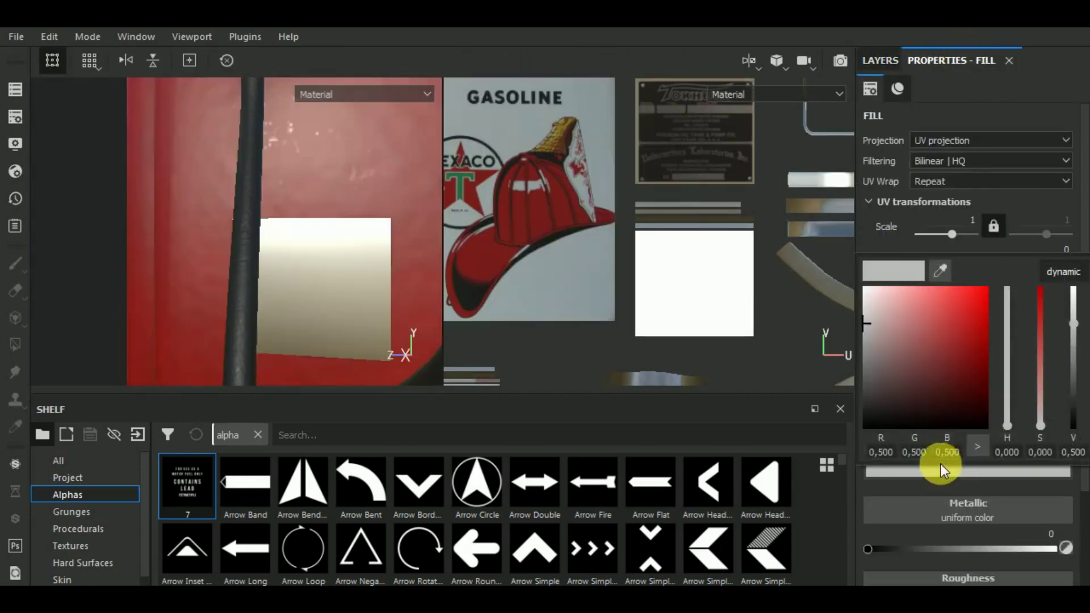
drag(877, 405, 853, 441)
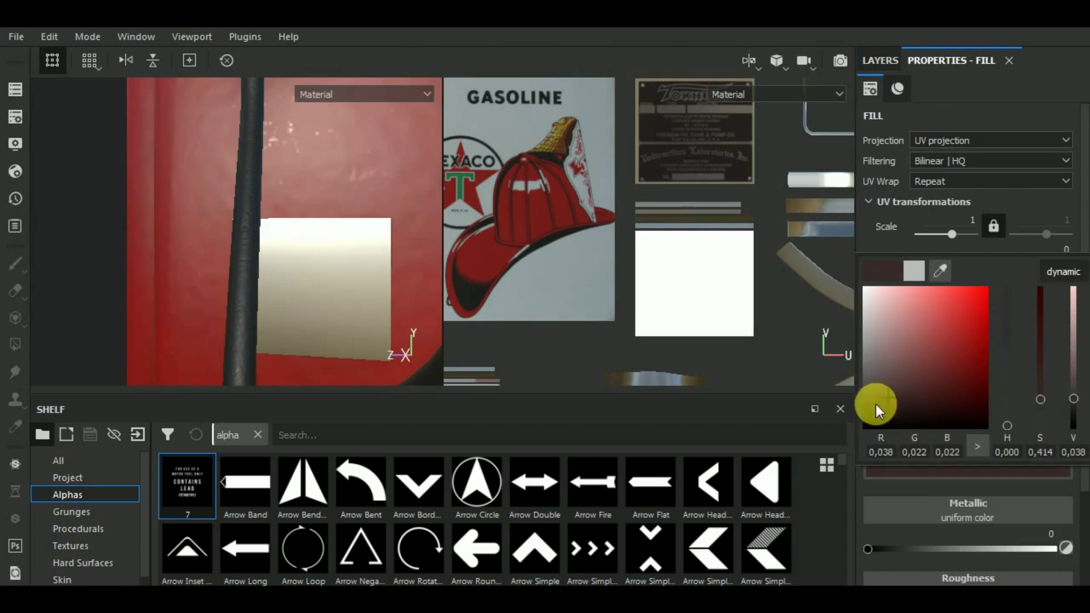
click(876, 62)
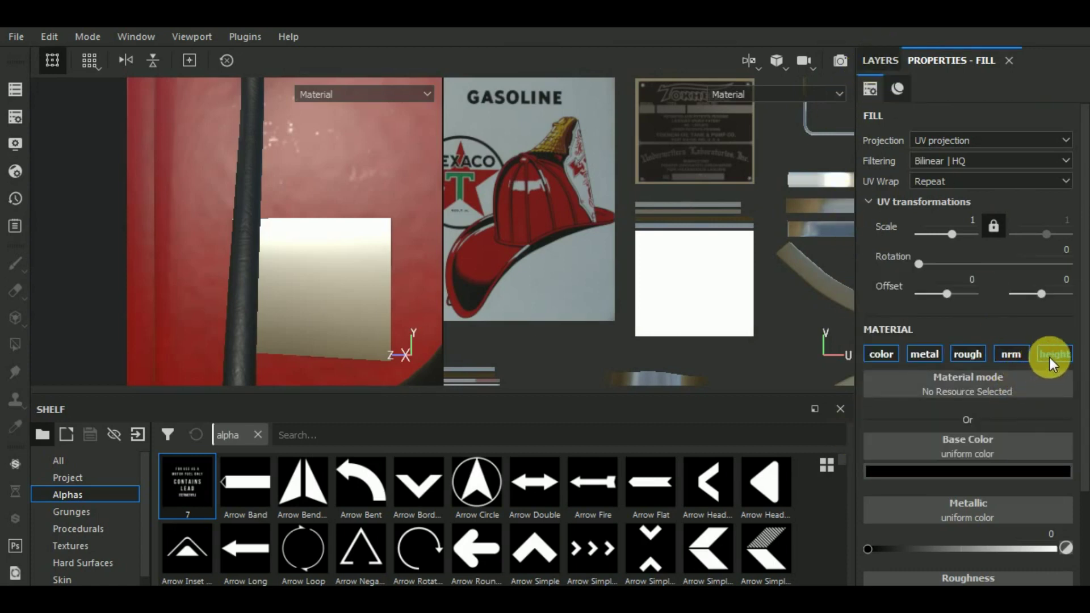
scroll(1022, 409, down, 3)
scroll(1000, 464, down, 3)
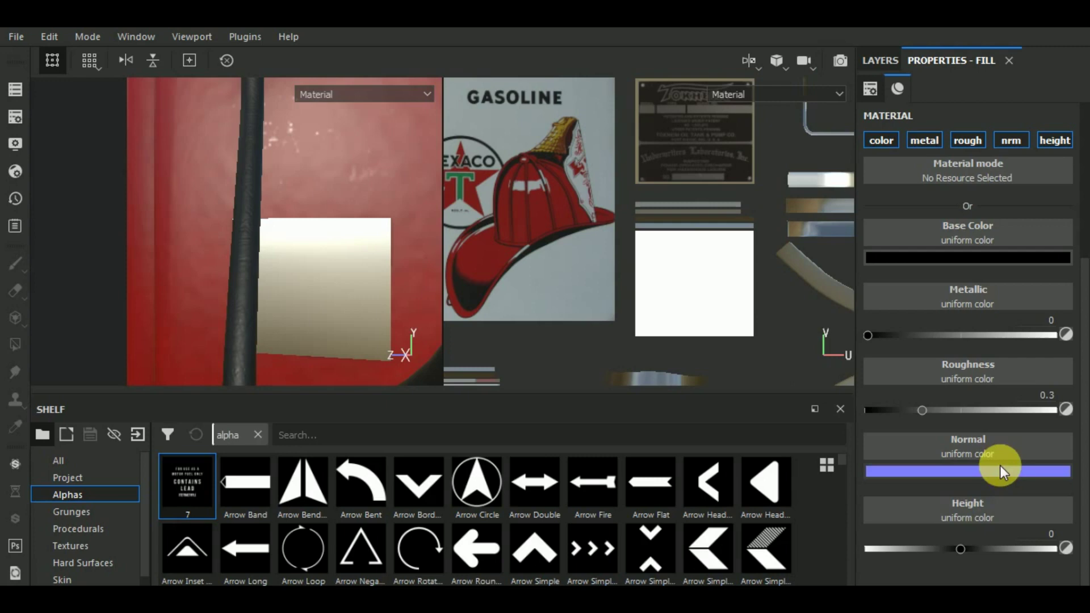
click(966, 549)
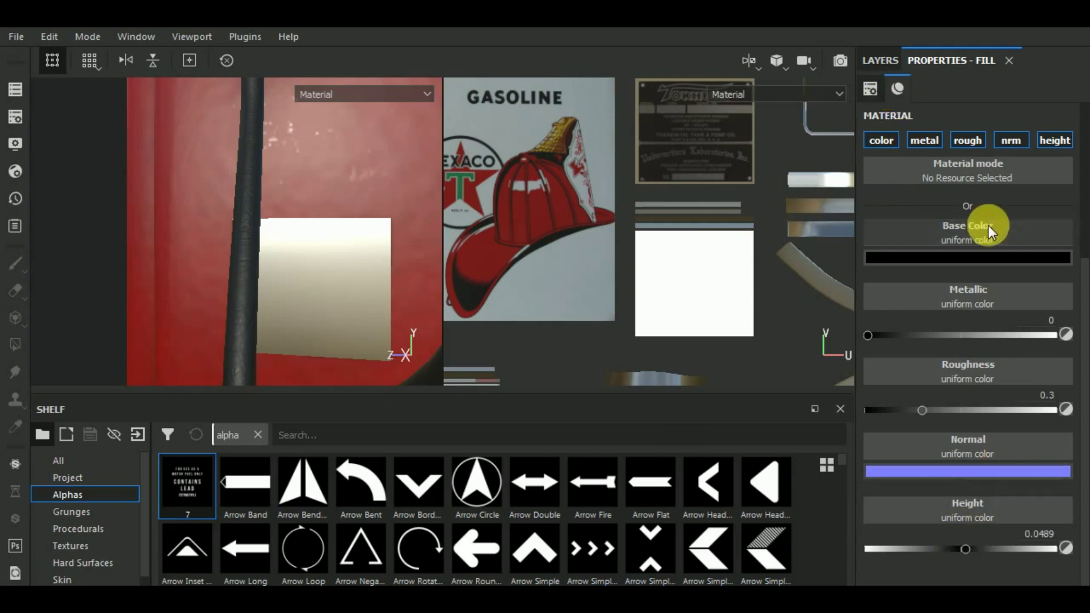
scroll(991, 233, up, 5)
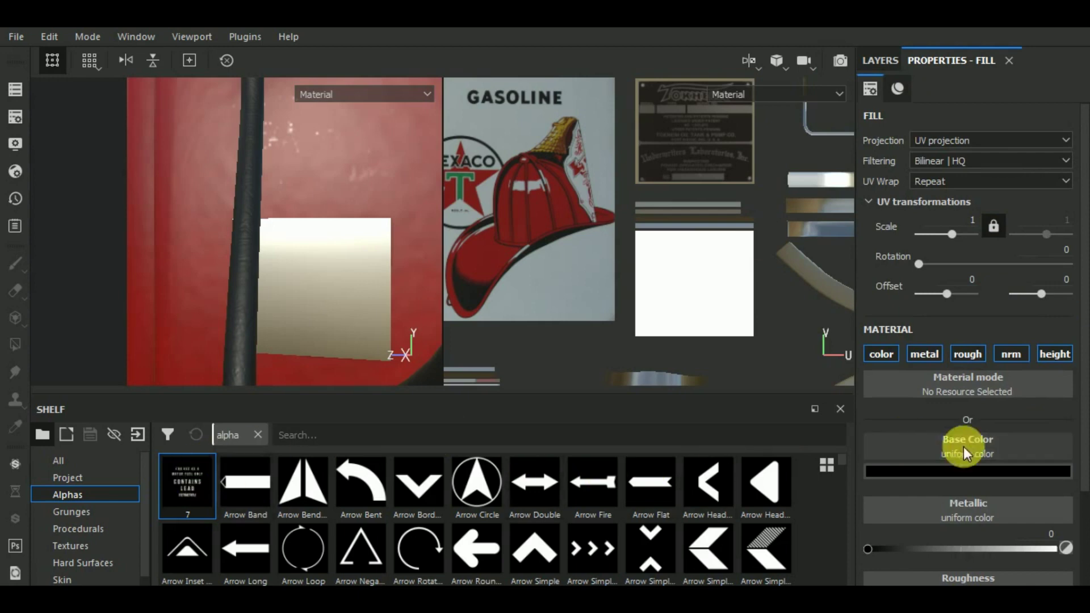
scroll(1000, 411, down, 5)
scroll(1001, 411, up, 5)
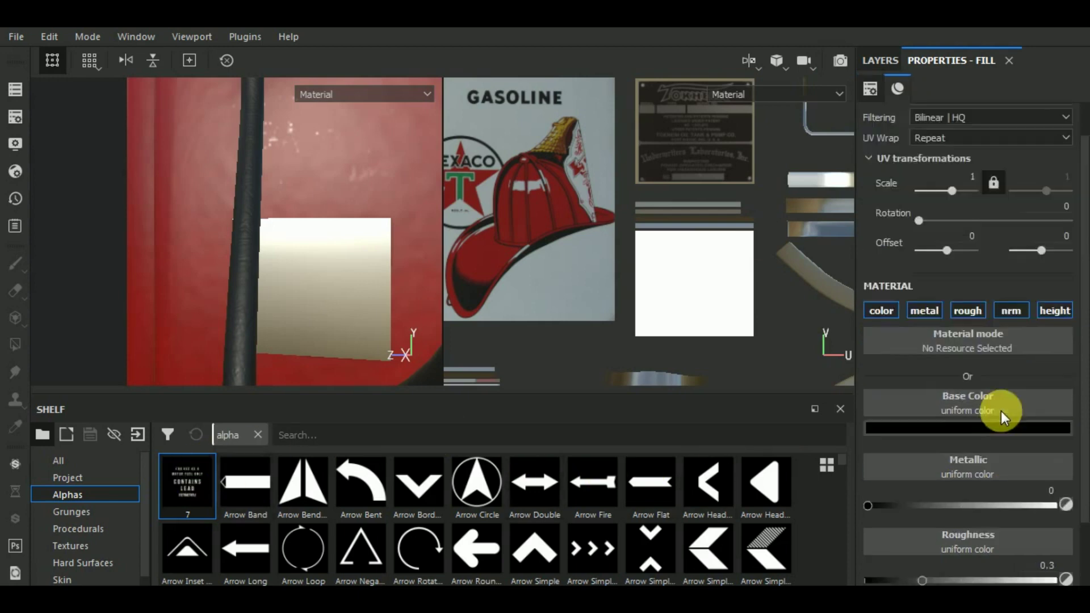
click(871, 60)
Load alpha 7 (CONTAINS LEAD text) as the brush alpha at size 21.38 and stamp it.
key(1)
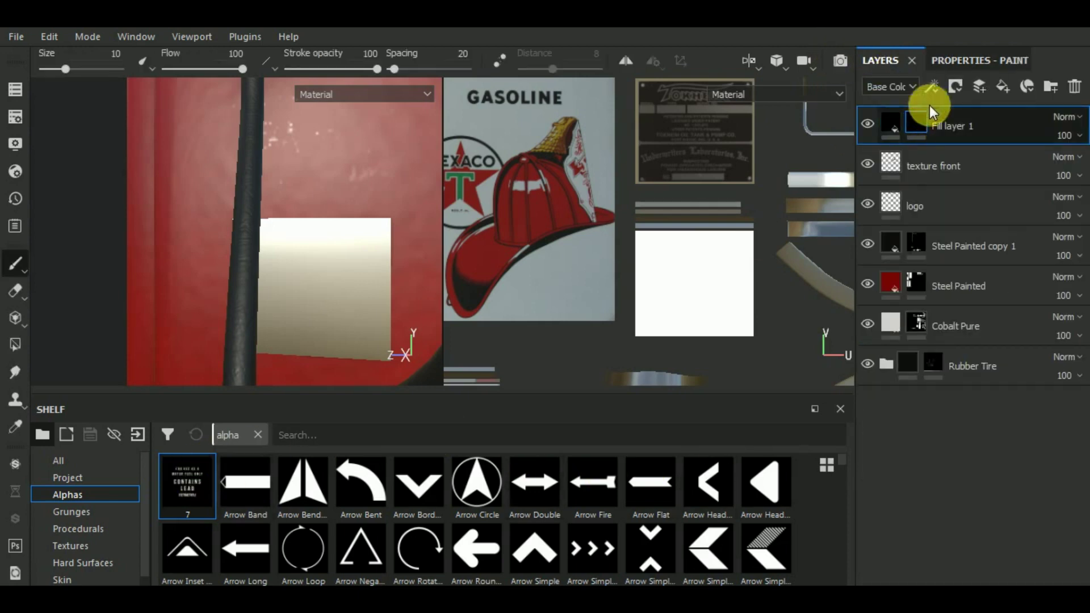
click(957, 61)
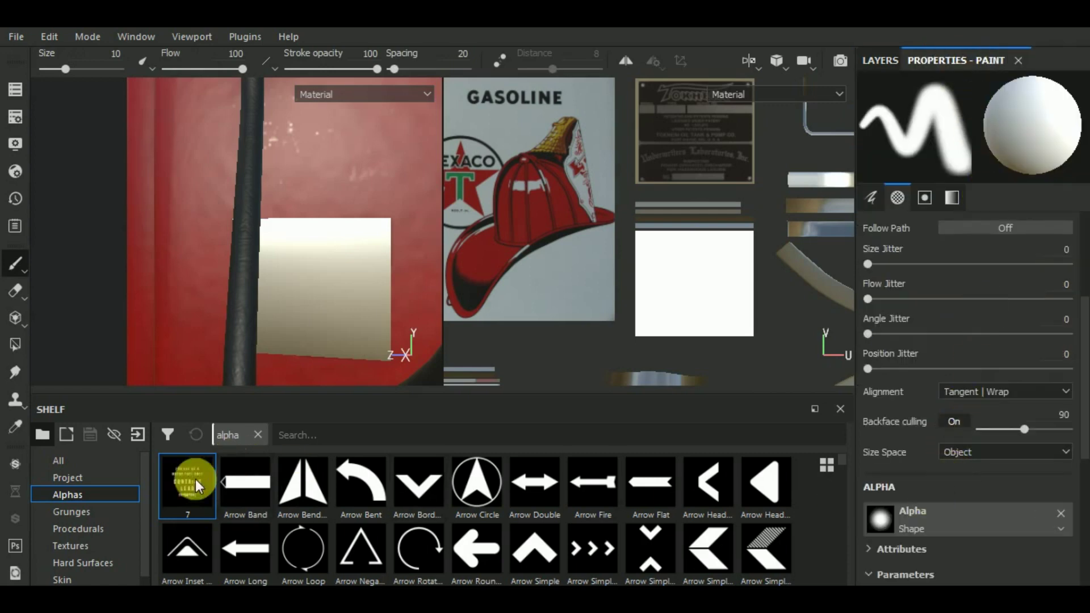
drag(187, 483, 979, 553)
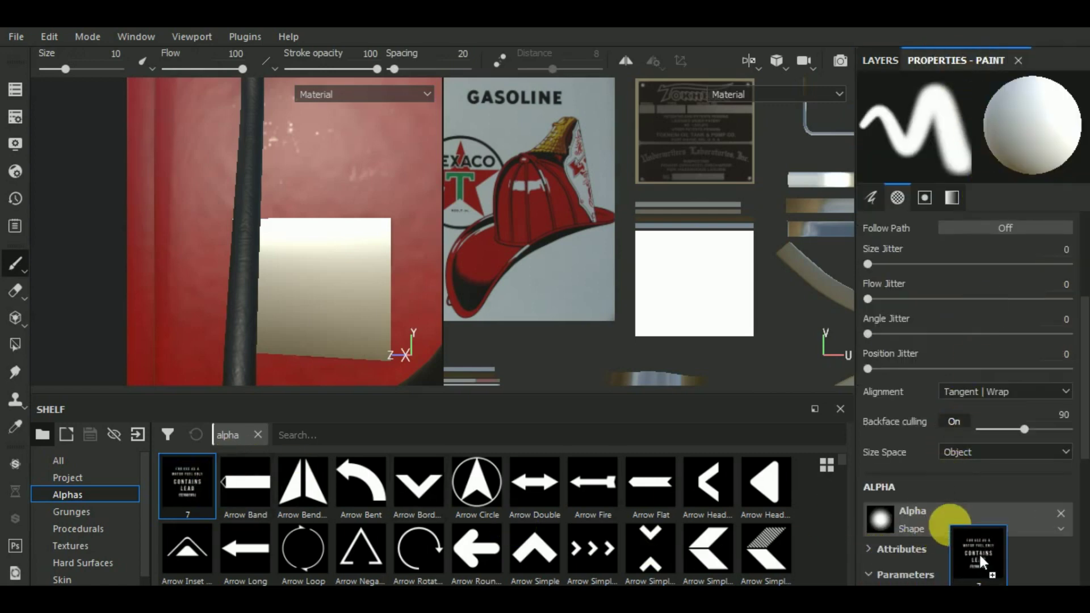
drag(979, 553, 949, 526)
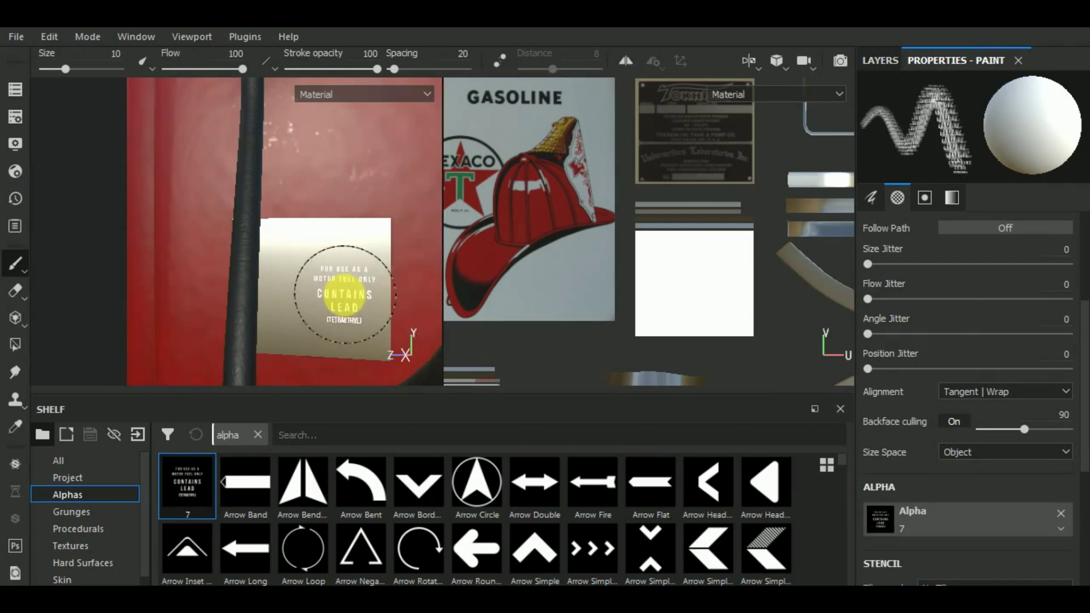
scroll(697, 282, up, 2)
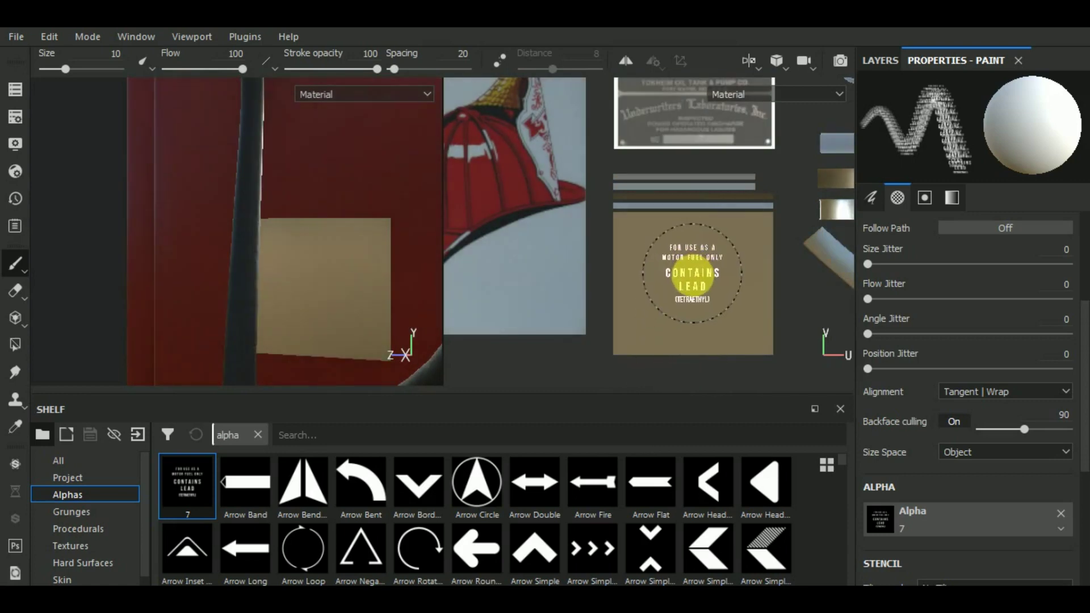
key(space)
ctrl+right_drag(701, 326, 676, 313)
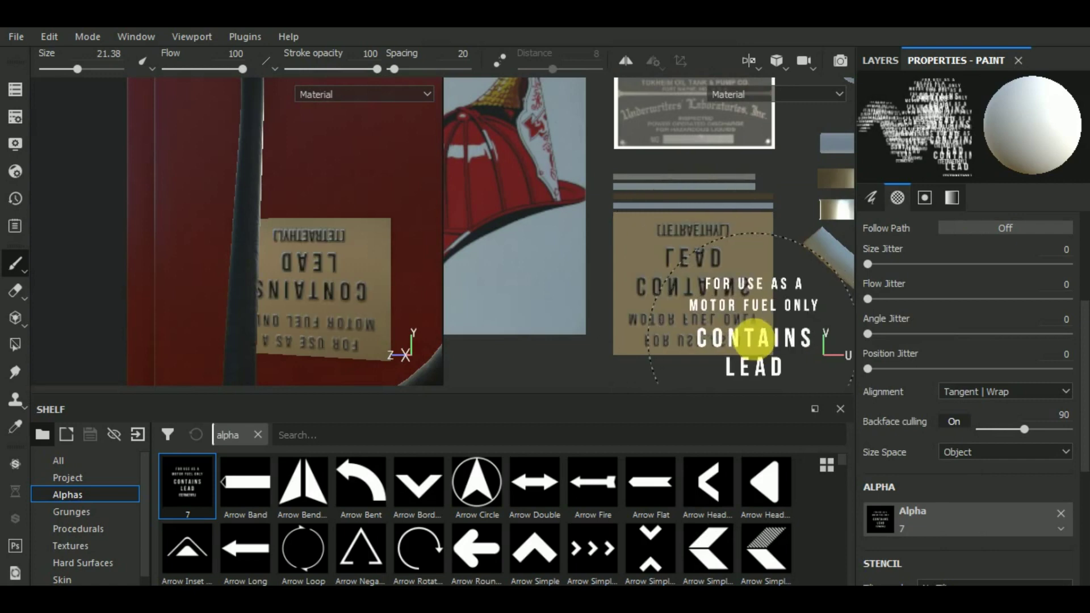
scroll(653, 287, down, 5)
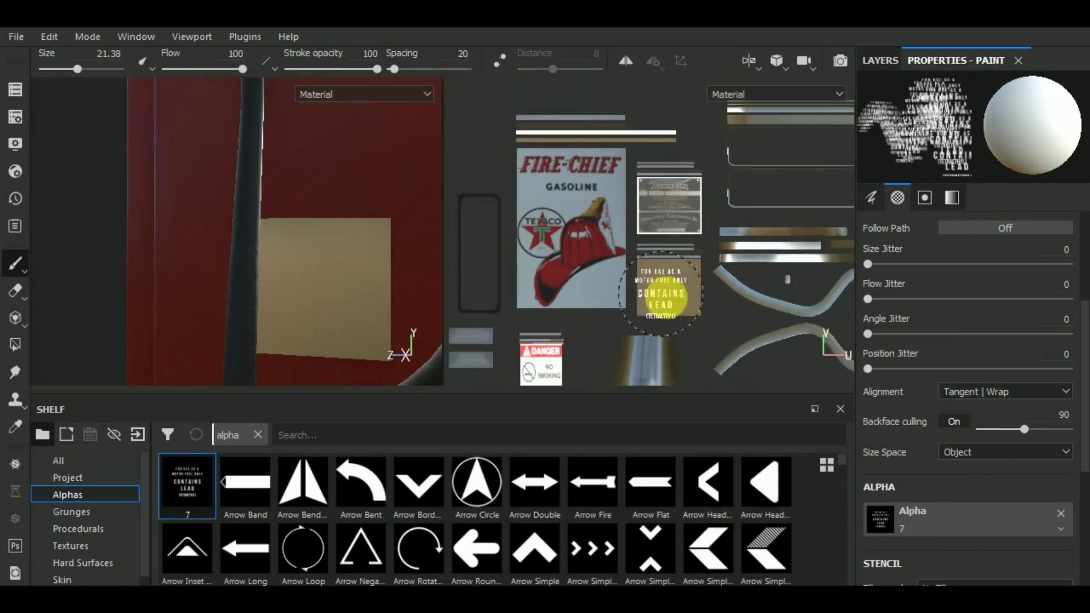
ctrl+right_drag(684, 352, 600, 333)
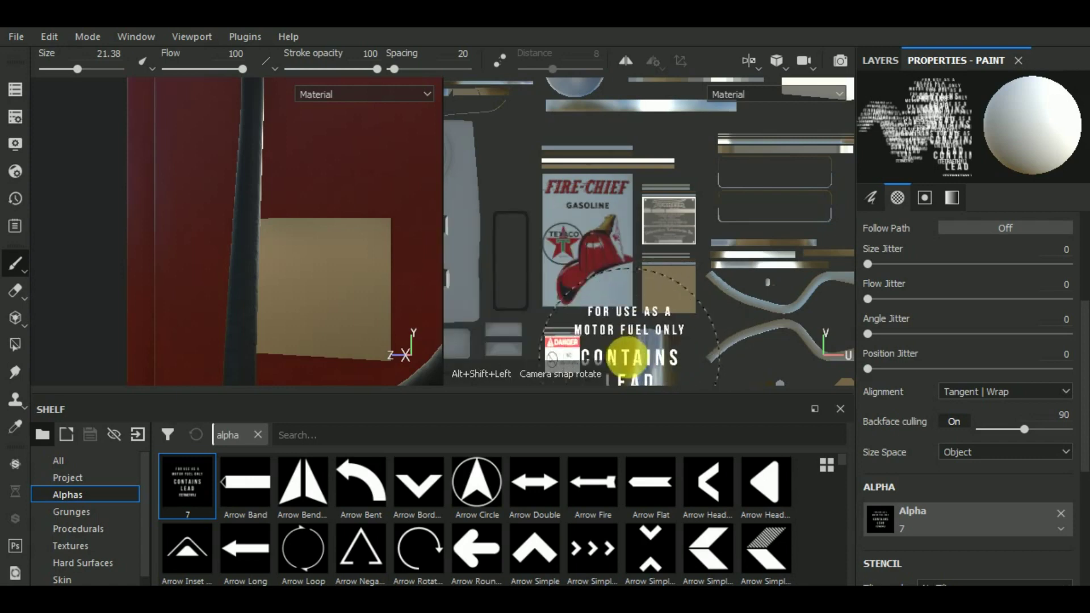
click(596, 304)
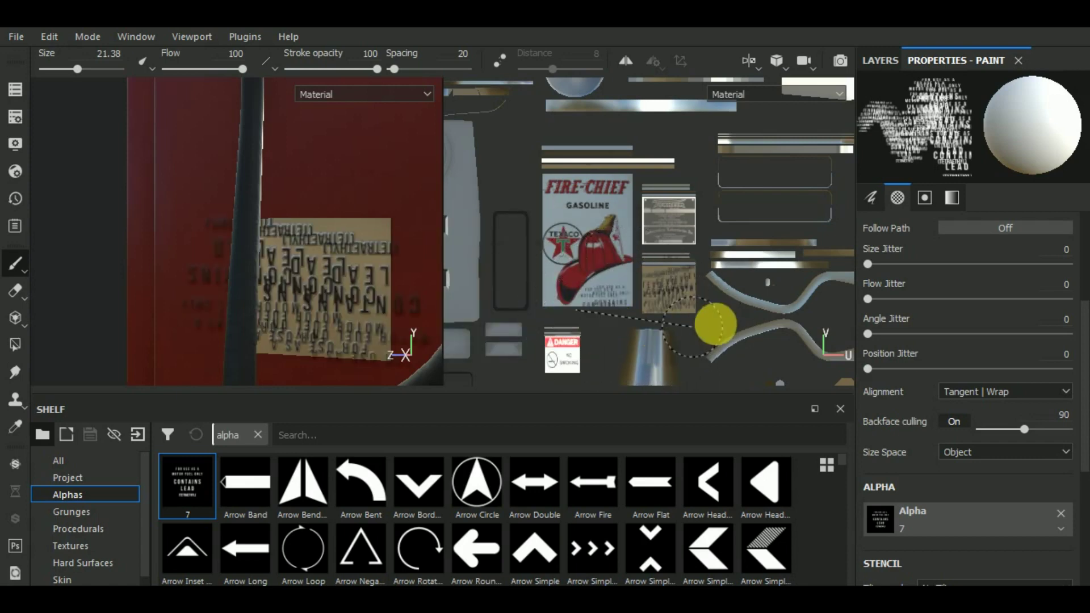
Undo the misplaced stamp and reposition the 2D texture view over the plate.
key(ctrl+z)
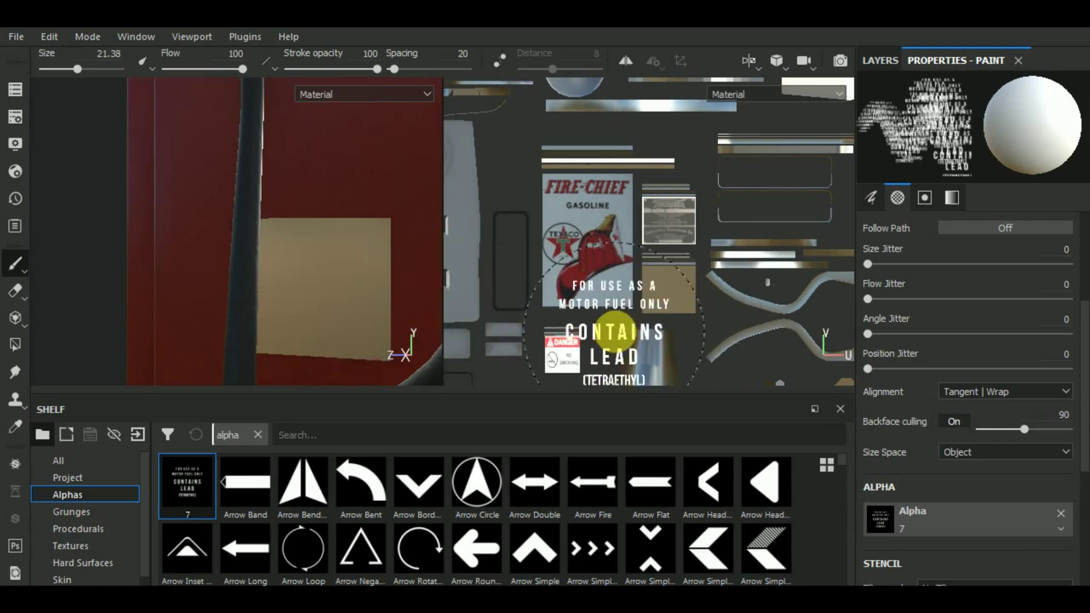
scroll(619, 324, down, 3)
scroll(619, 324, down, 2)
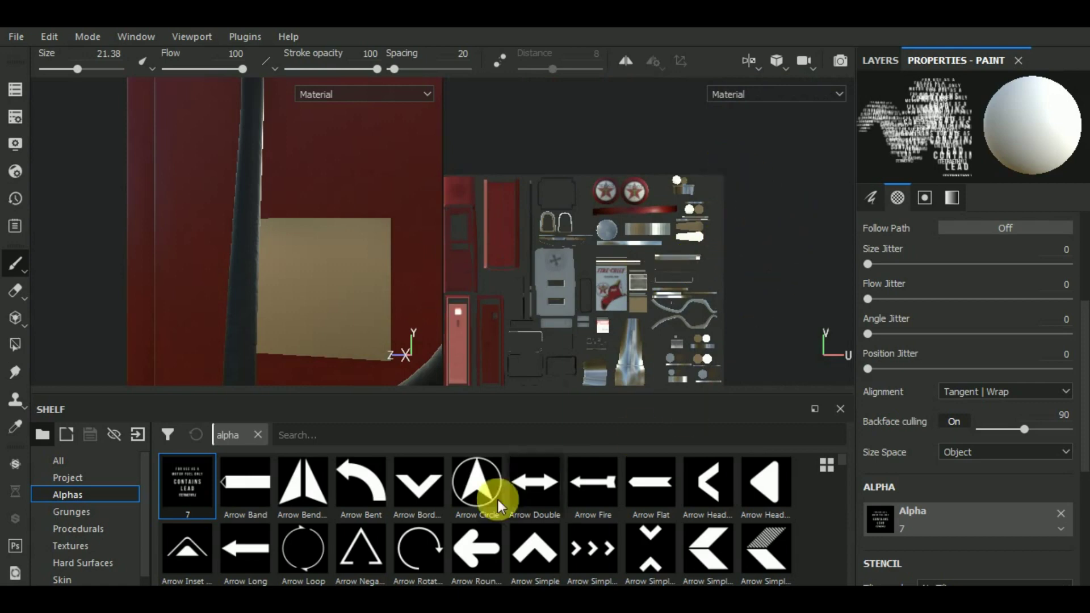
scroll(731, 251, down, 2)
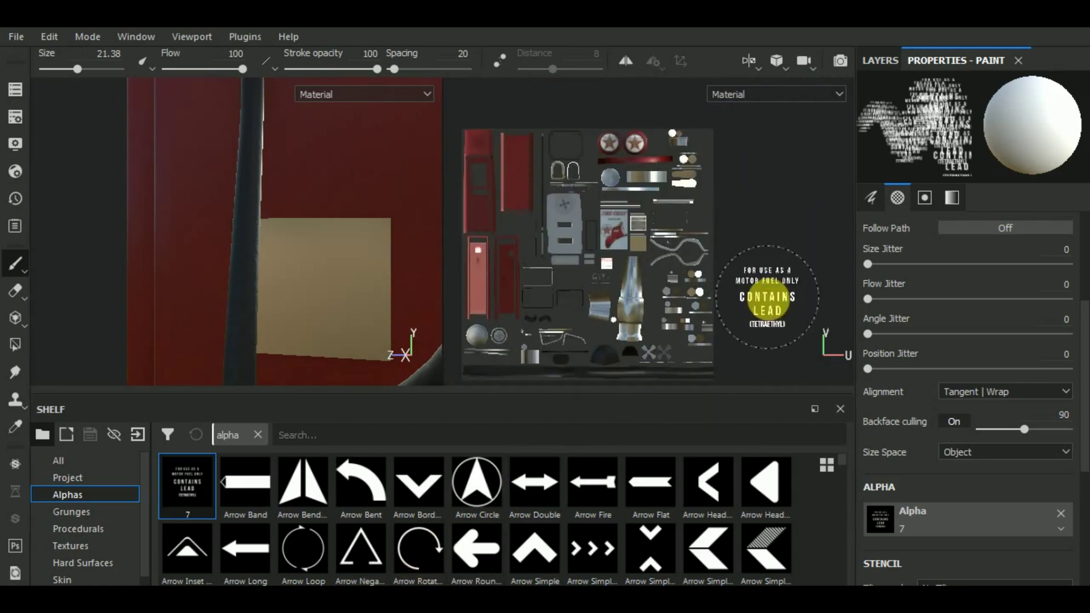
right_drag(820, 285, 793, 298)
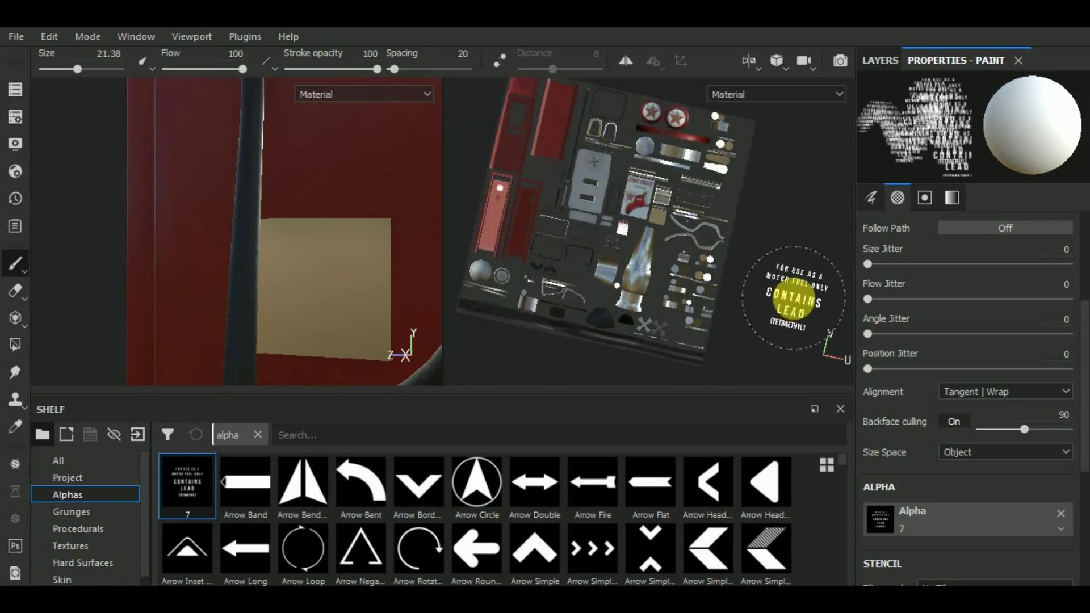
middle_drag(745, 304, 920, 261)
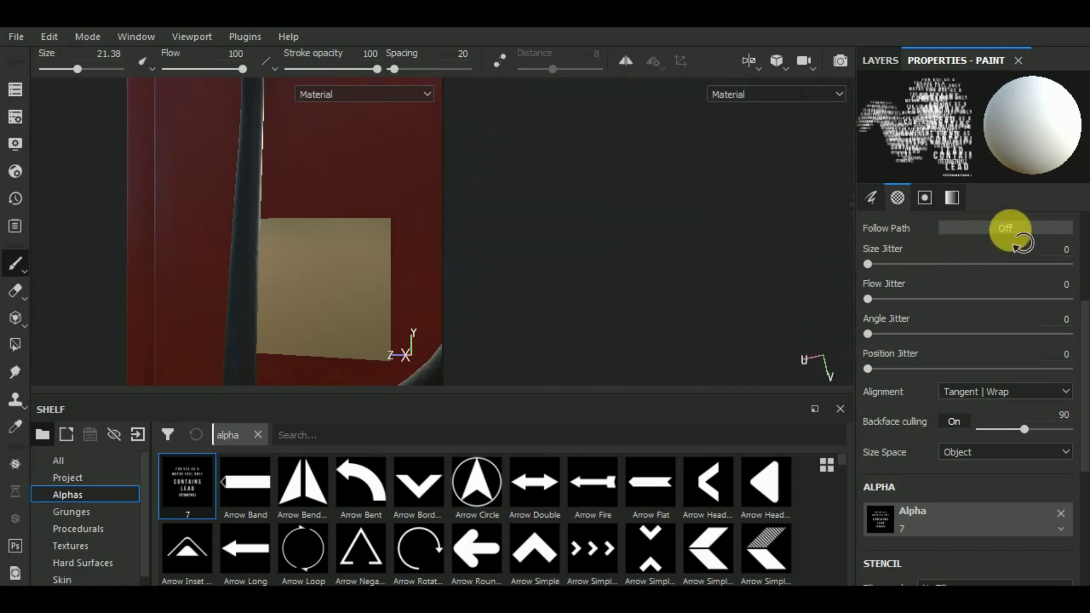
middle_drag(682, 267, 480, 212)
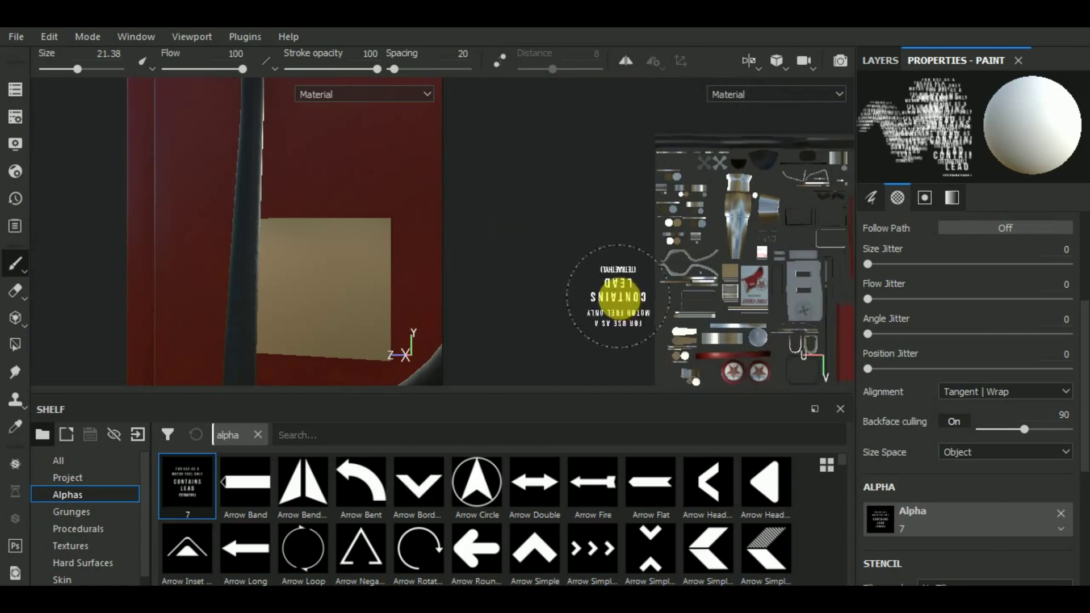
scroll(618, 296, up, 2)
scroll(487, 239, up, 2)
scroll(651, 199, up, 2)
scroll(586, 195, up, 2)
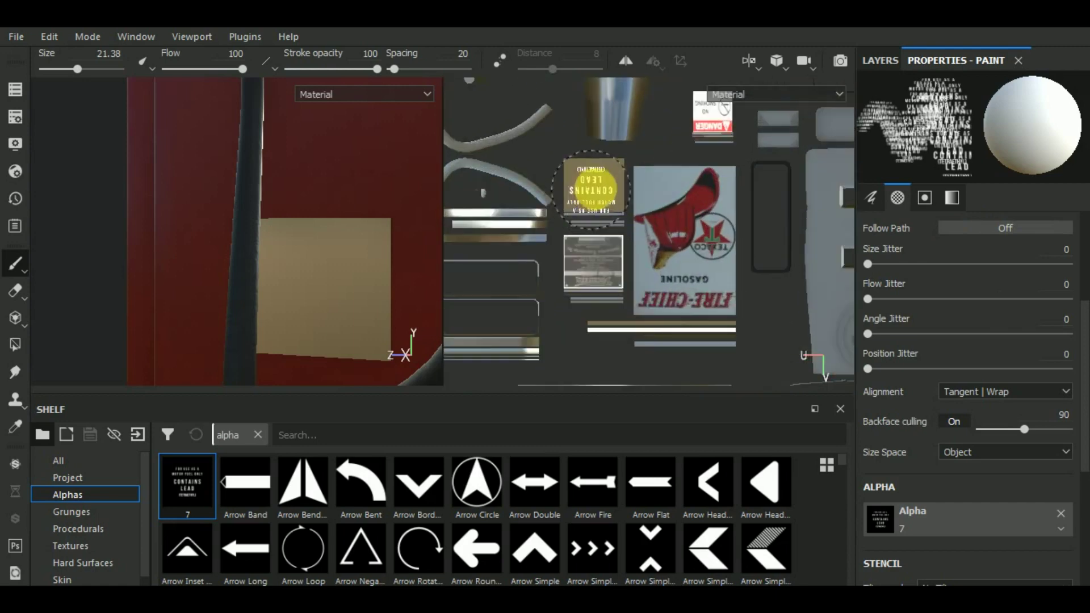
scroll(681, 256, down, 3)
scroll(689, 256, down, 2)
scroll(687, 260, down, 1)
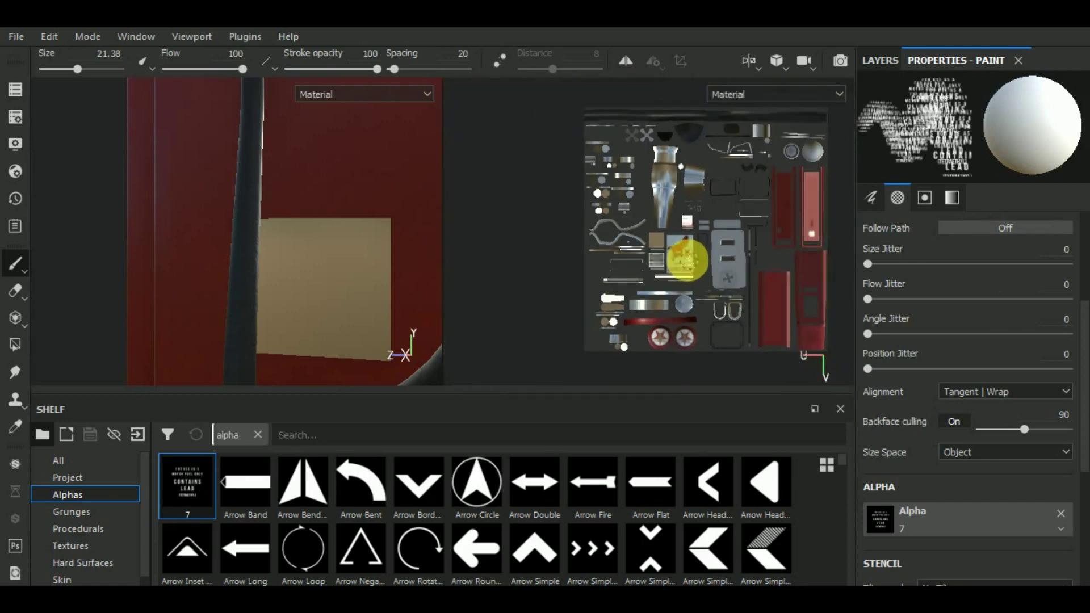
scroll(657, 244, up, 1)
scroll(653, 239, up, 2)
scroll(657, 233, up, 2)
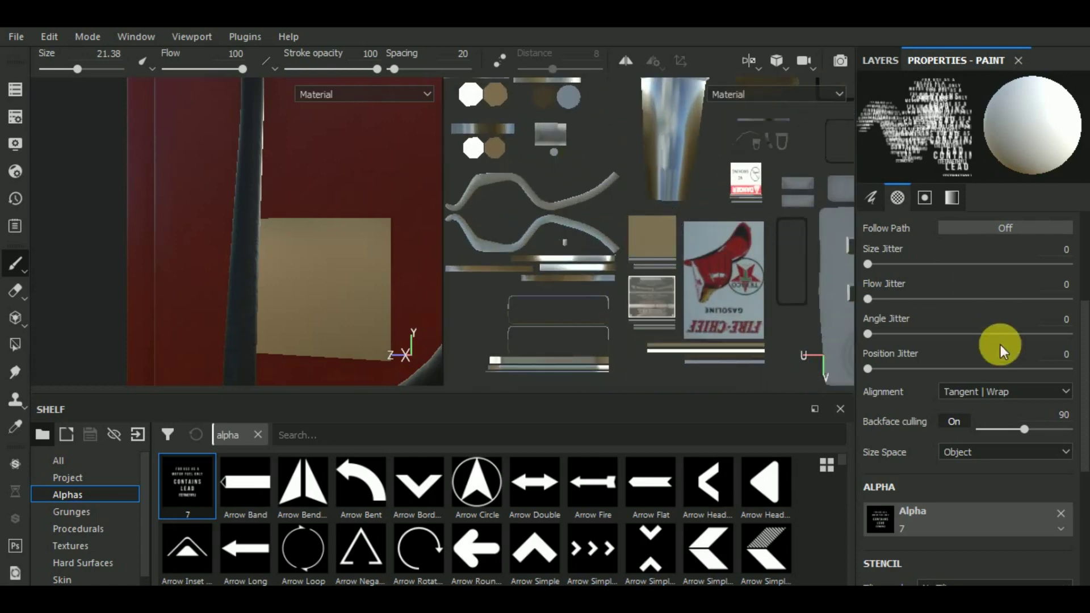
scroll(1007, 335, up, 4)
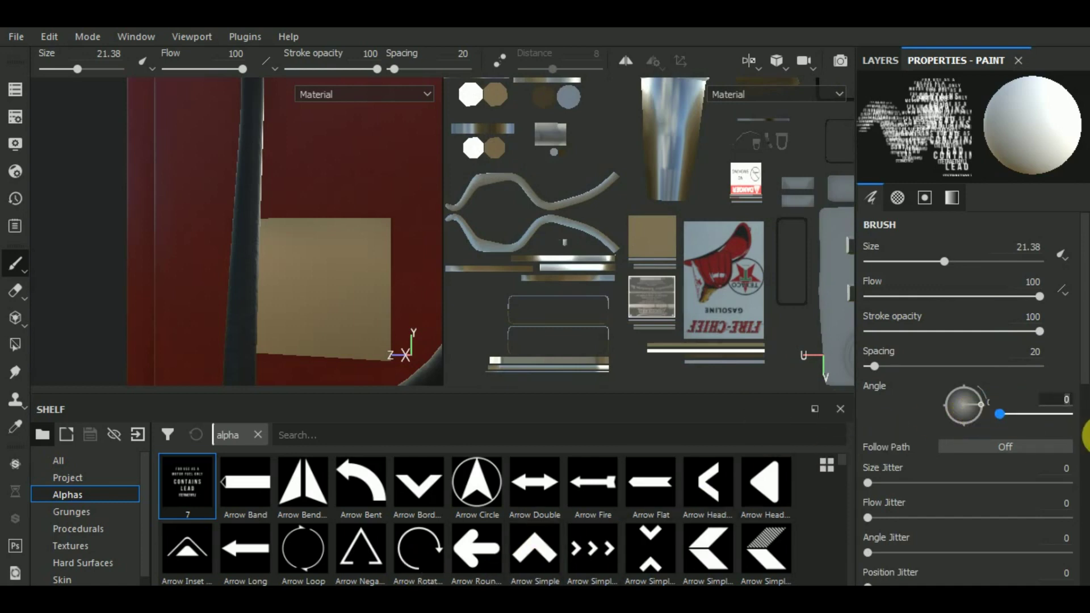
text(180)
Set the brush angle to 180 and stamp the lead warning onto the front plate.
key(Return)
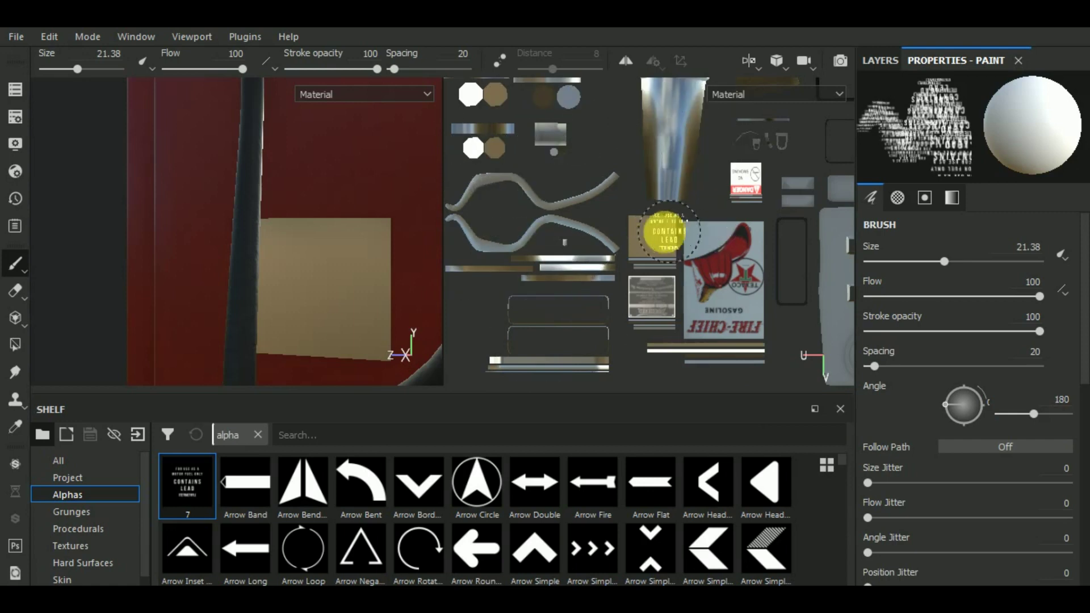
scroll(653, 239, up, 2)
scroll(651, 243, up, 2)
scroll(651, 242, up, 1)
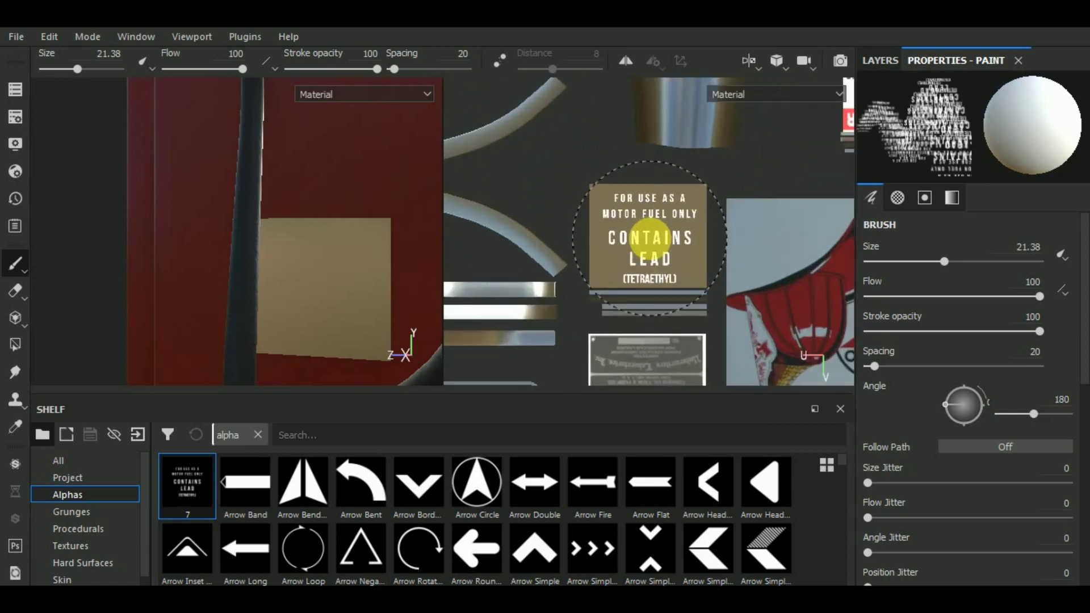
click(647, 238)
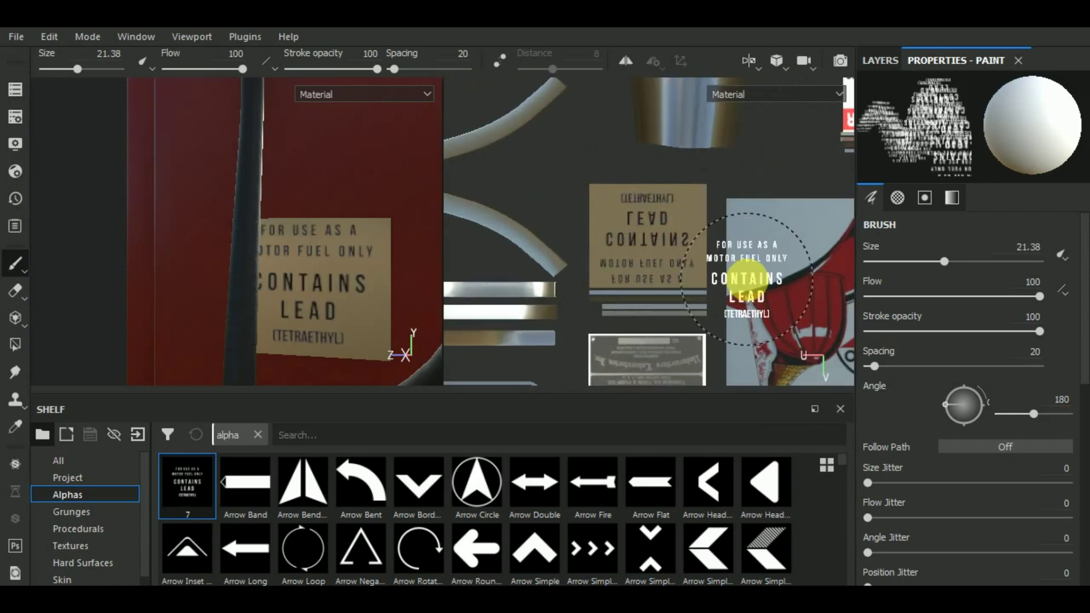
click(884, 59)
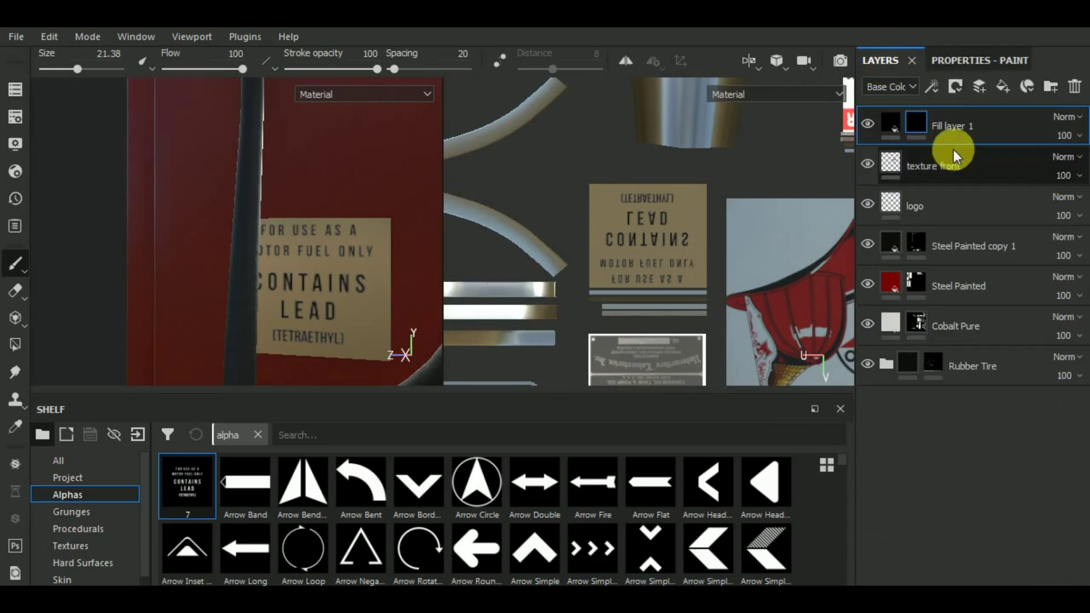
Try a small height on Fill layer 1, then undo the height and the text stamp.
click(893, 122)
click(966, 64)
scroll(1005, 534, down, 3)
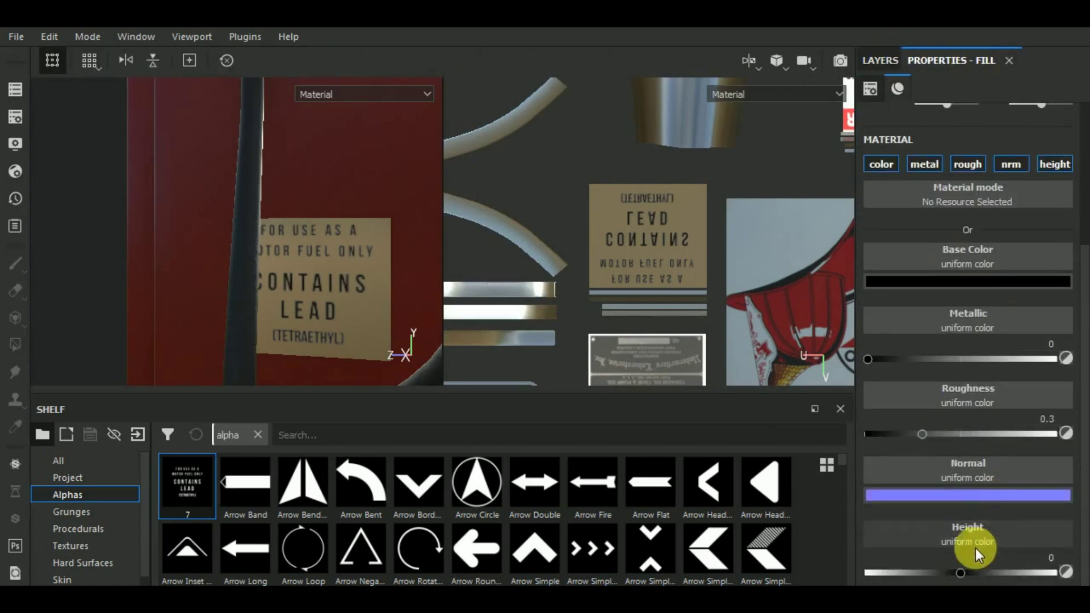
drag(959, 570, 965, 576)
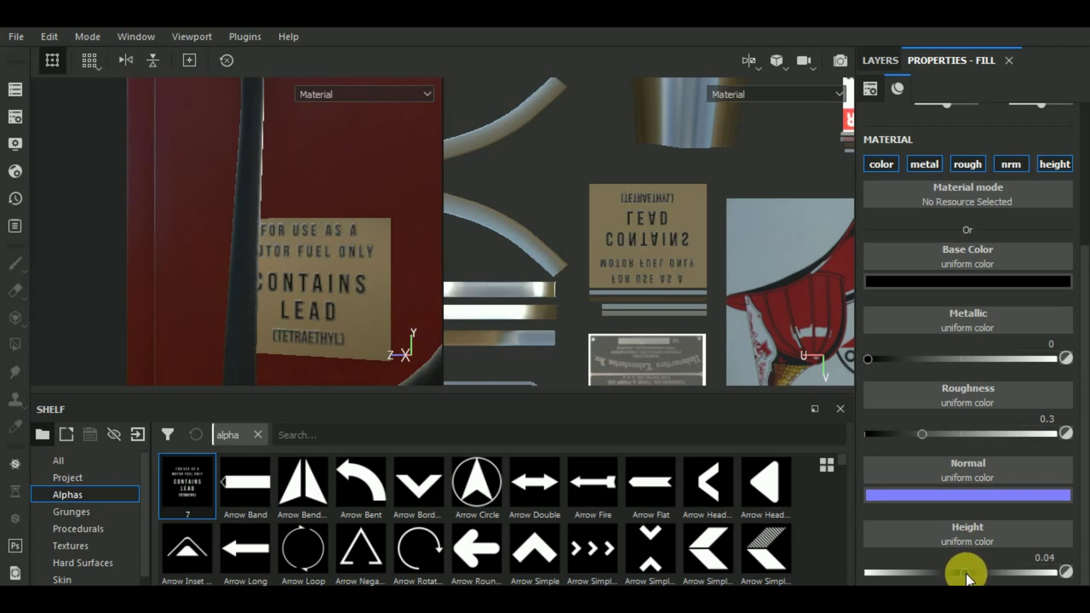
alt+drag(348, 336, 426, 318)
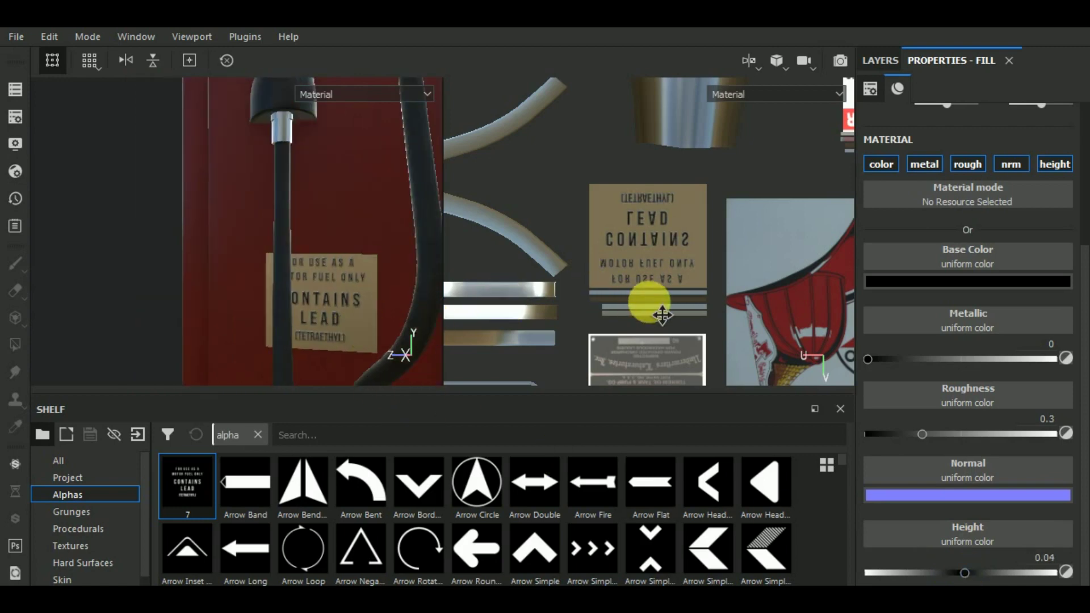
mouse_move(366, 321)
shift+right_down()
mouse_move(311, 341)
mouse_move(299, 326)
shift+right_up()
alt+drag(298, 326, 329, 309)
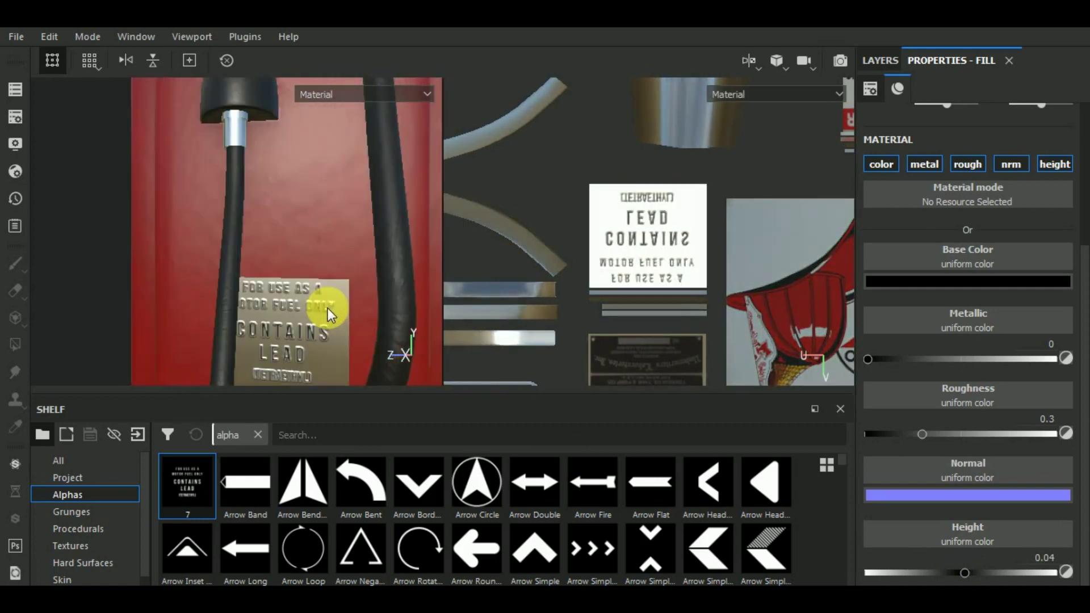
key(ctrl+z)
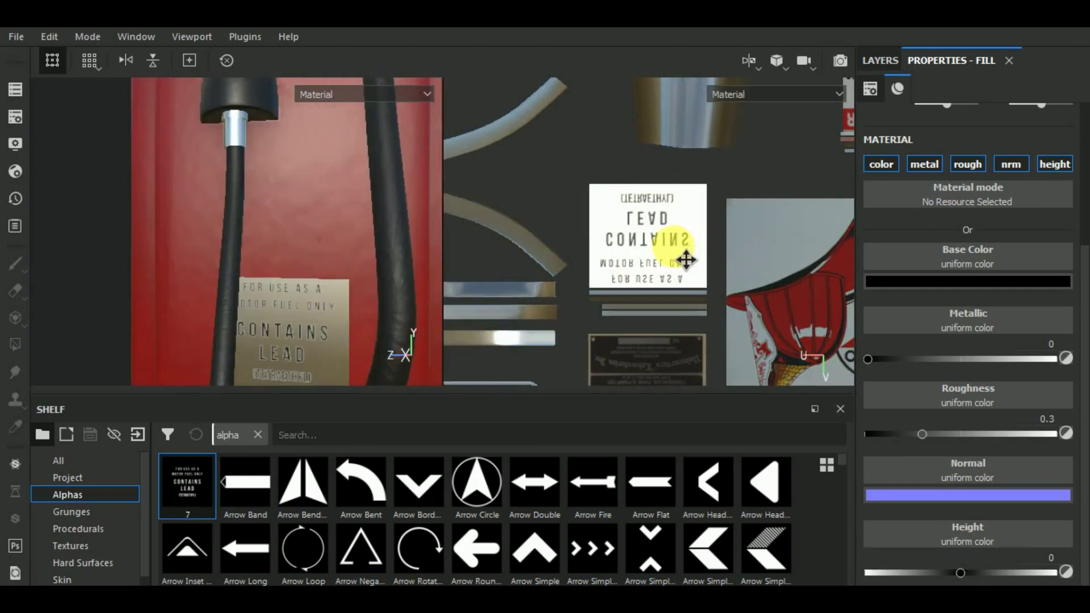
key(ctrl+z)
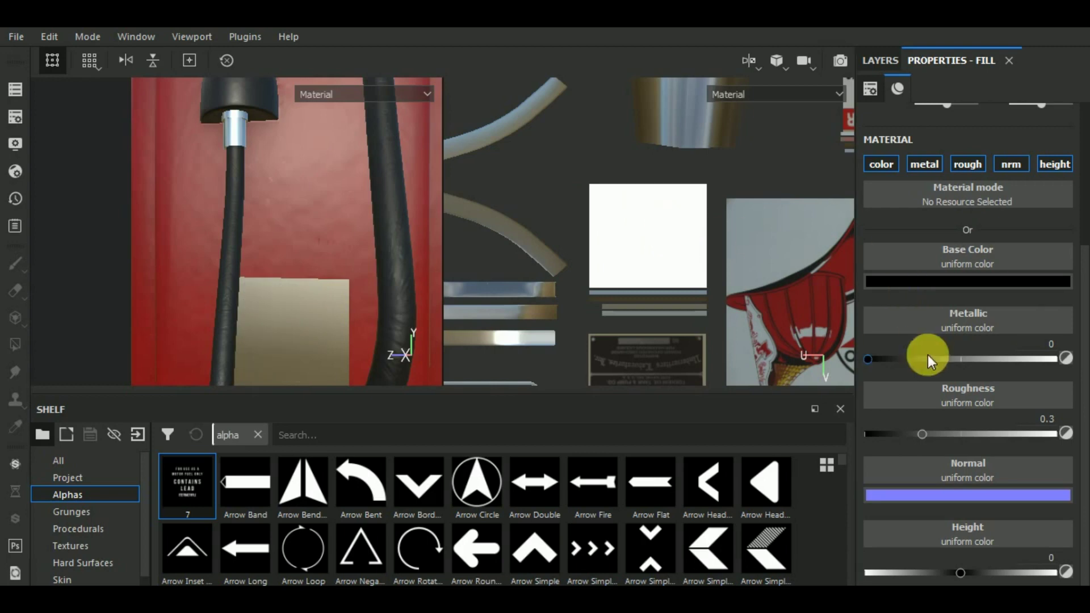
Re-stamp the lead warning text on the tan plate with brush size 19.19.
click(886, 60)
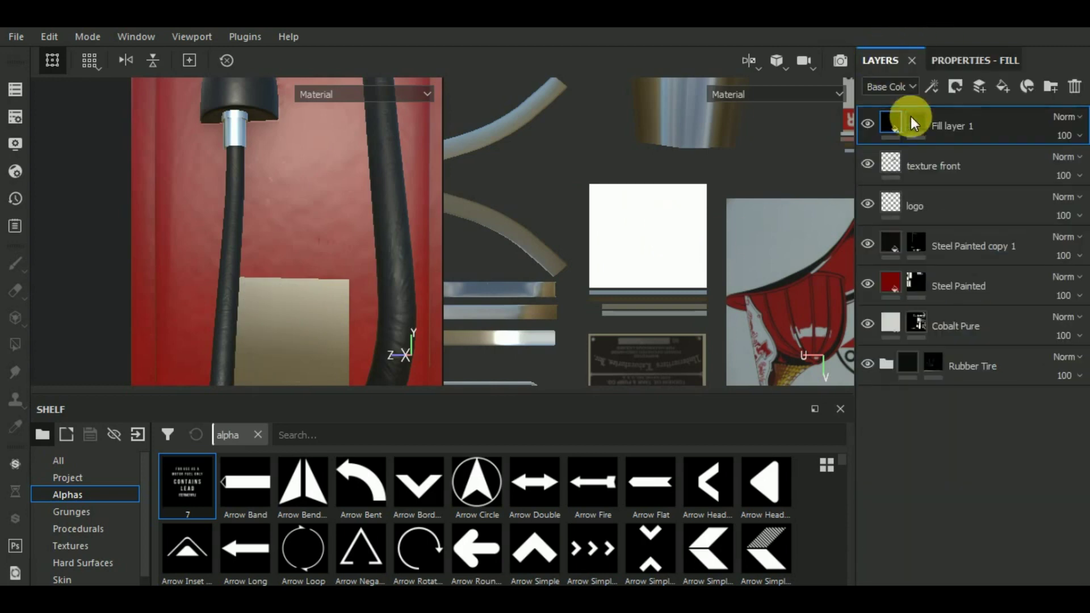
click(943, 88)
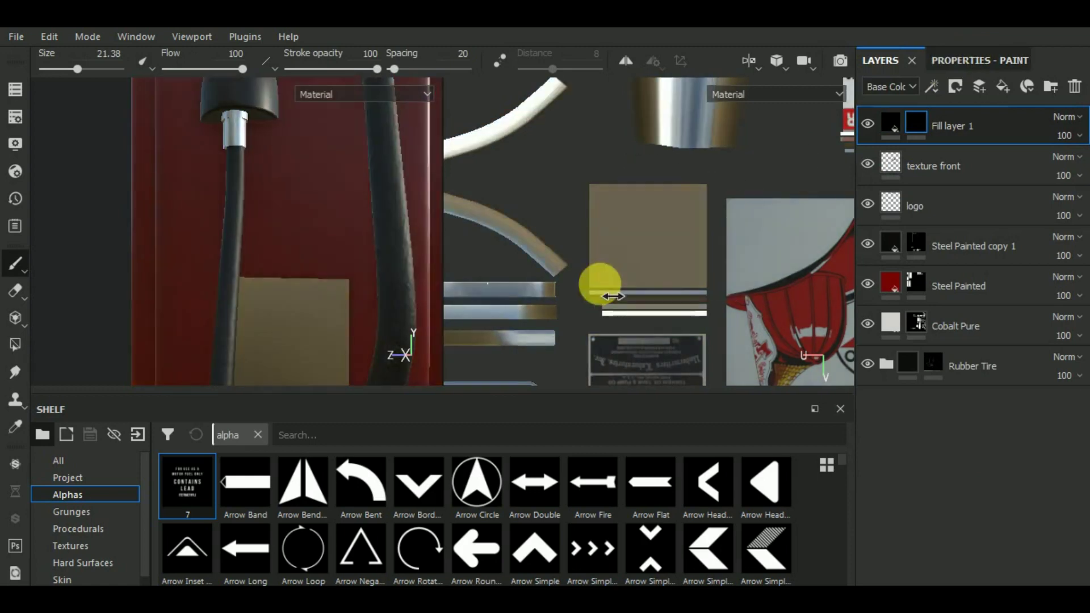
right_click(647, 240)
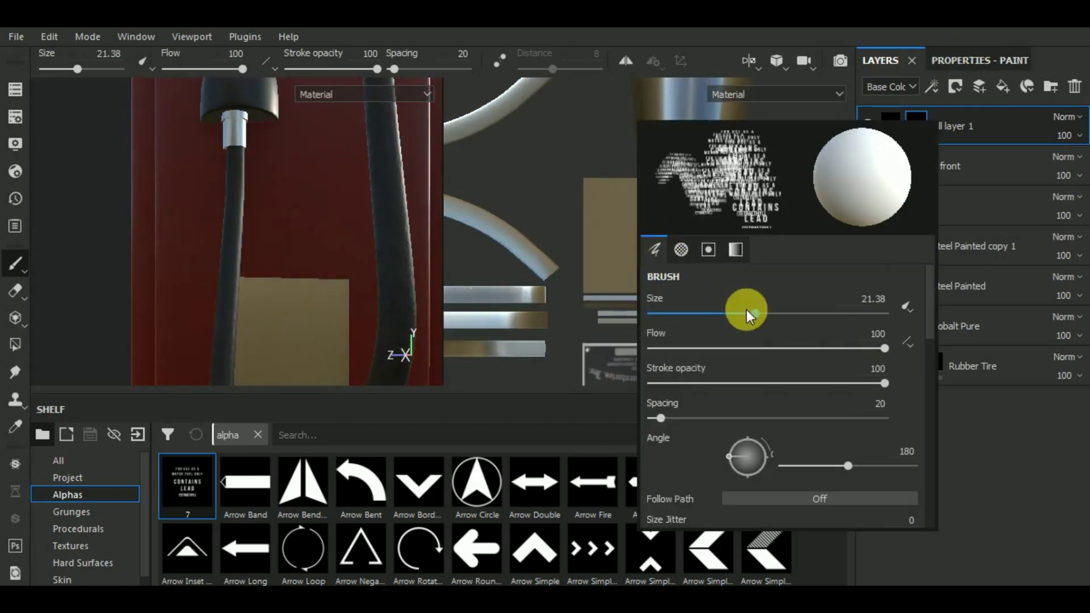
drag(704, 304, 698, 304)
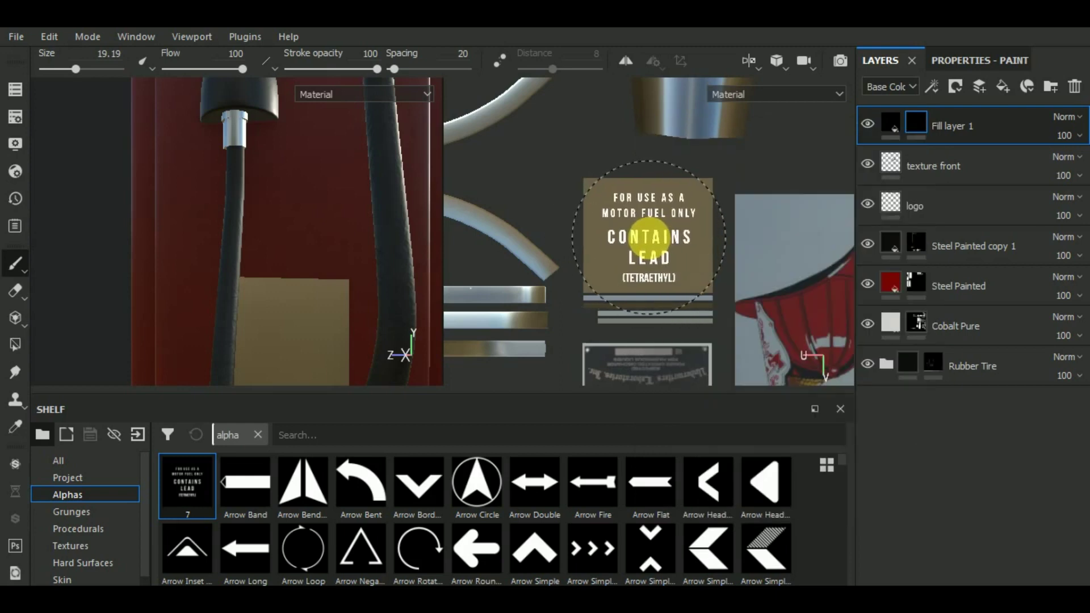
click(650, 238)
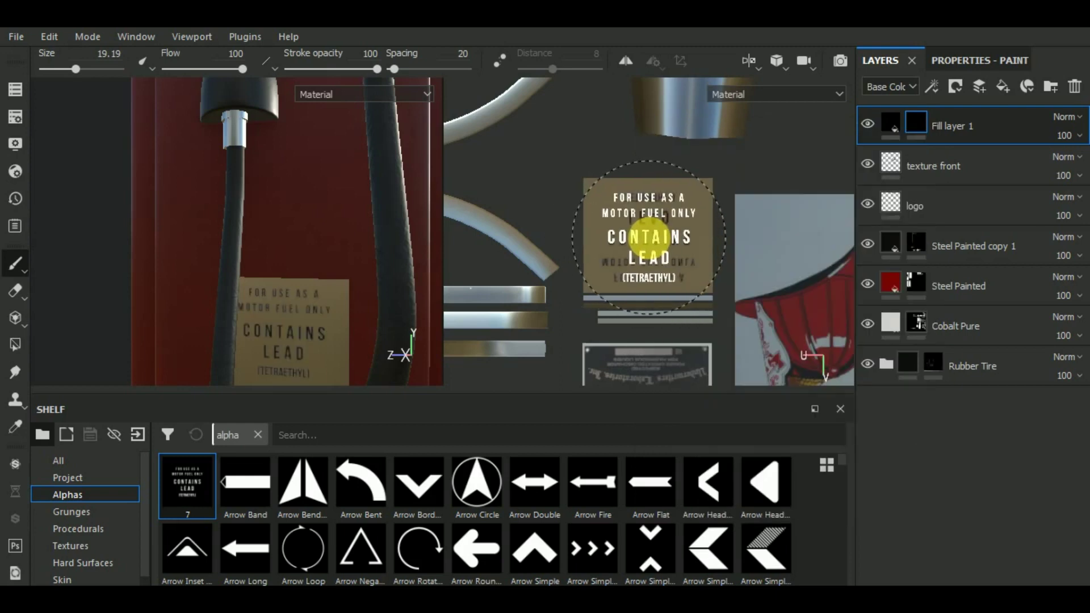
Give Fill layer 1 metallic 0.7822, roughness 0.1644 and height 0.04.
click(890, 110)
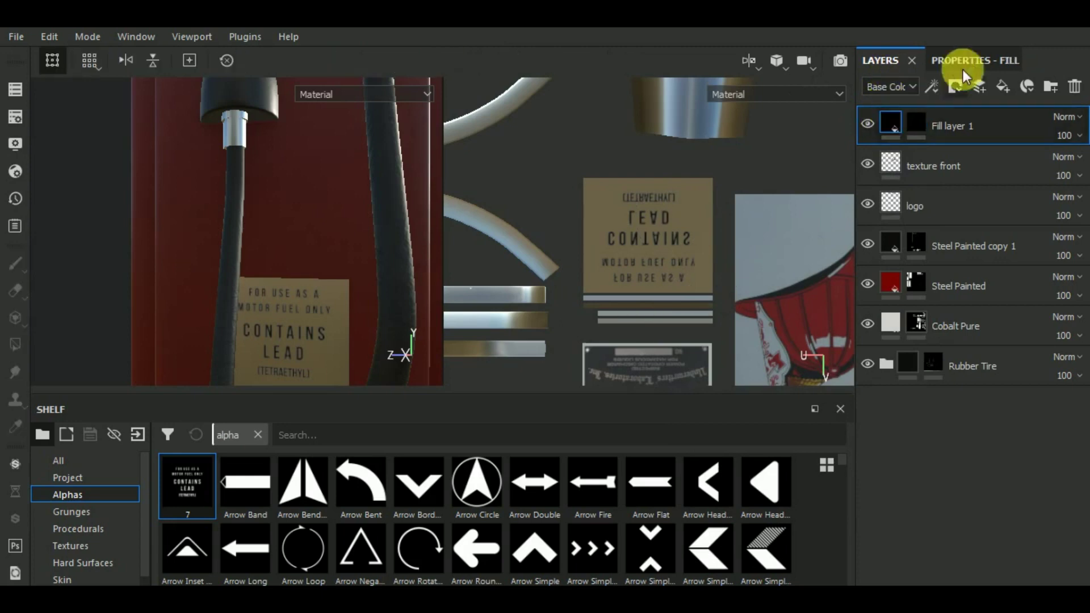
click(988, 60)
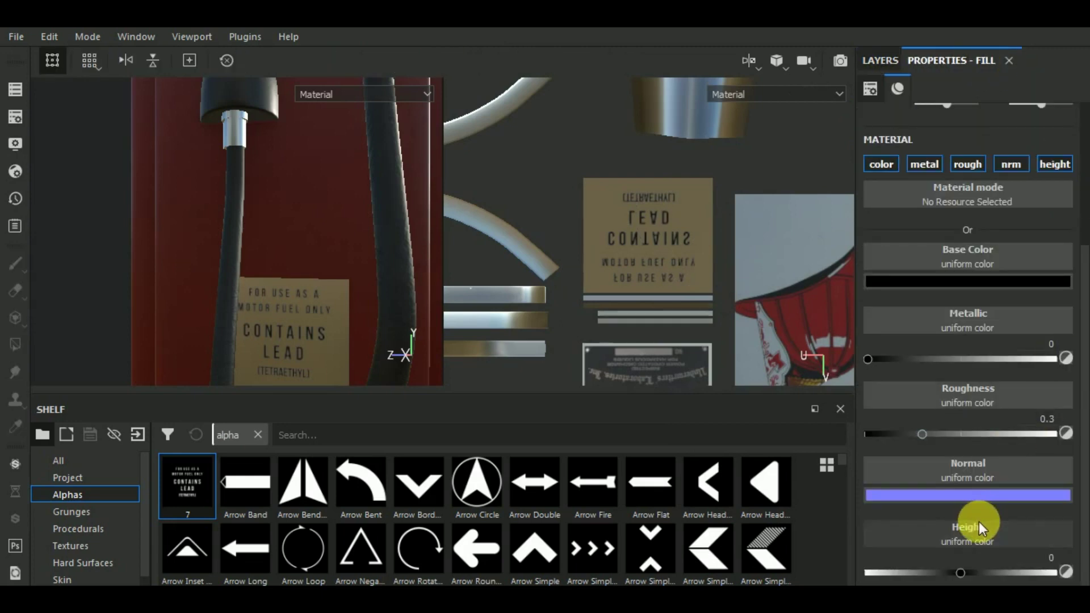
click(975, 360)
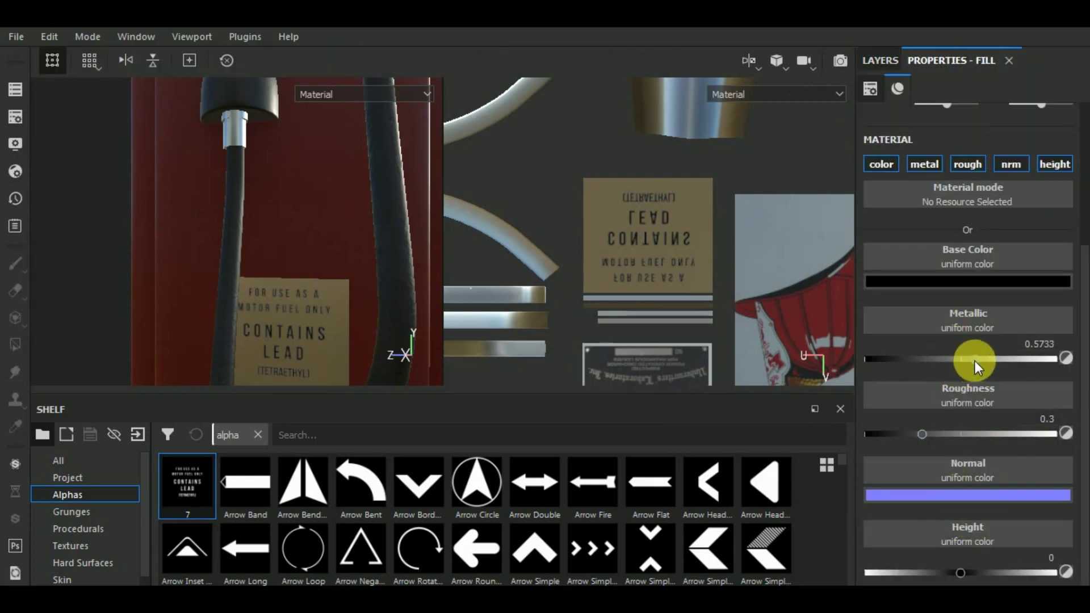
shift+right_drag(364, 379, 305, 325)
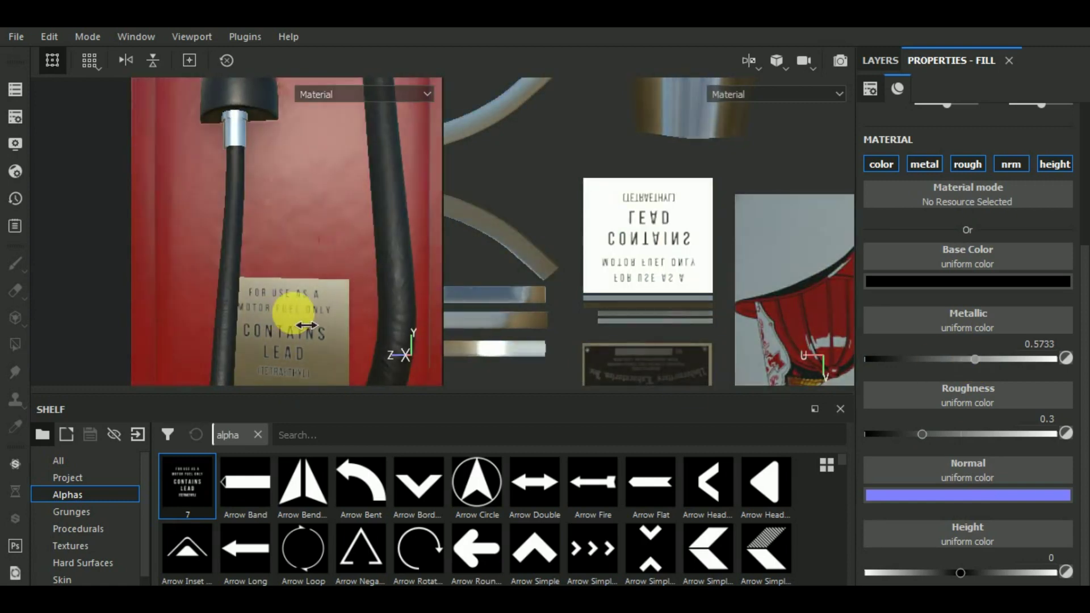
click(1014, 366)
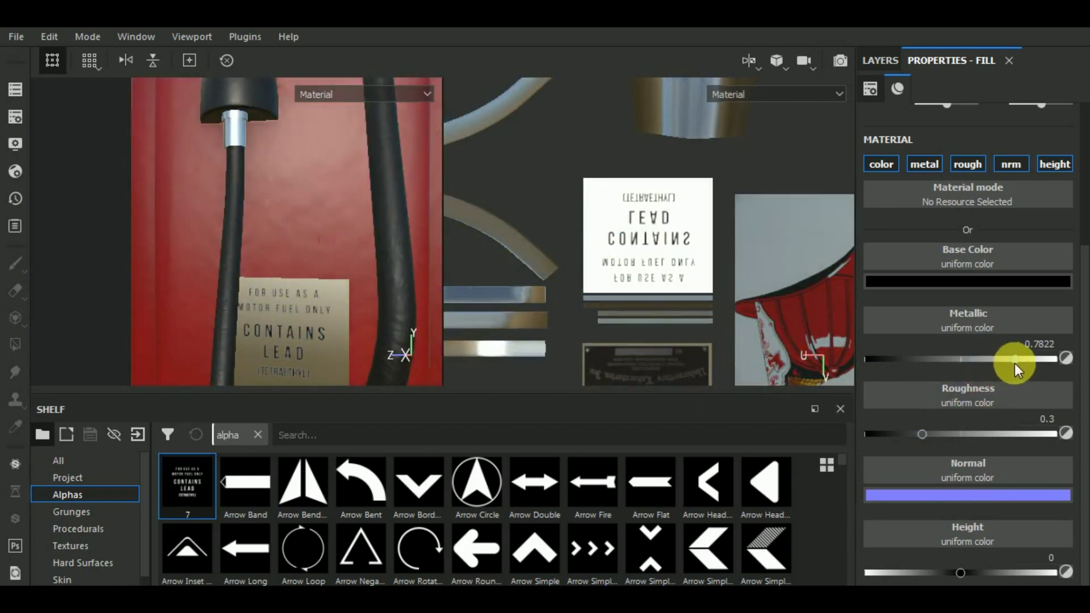
drag(921, 435, 973, 434)
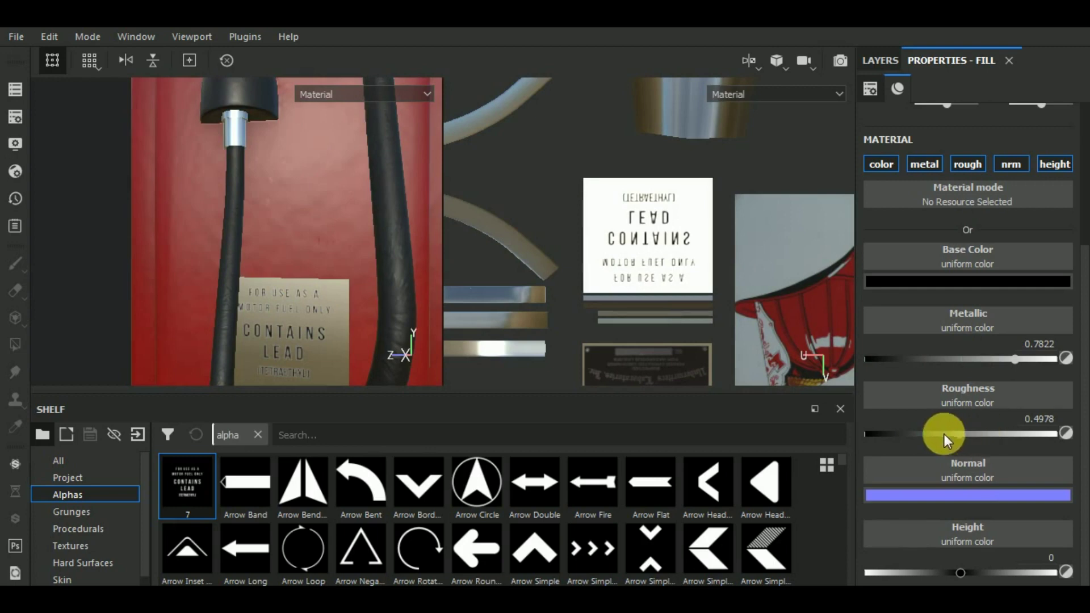
drag(898, 434, 896, 432)
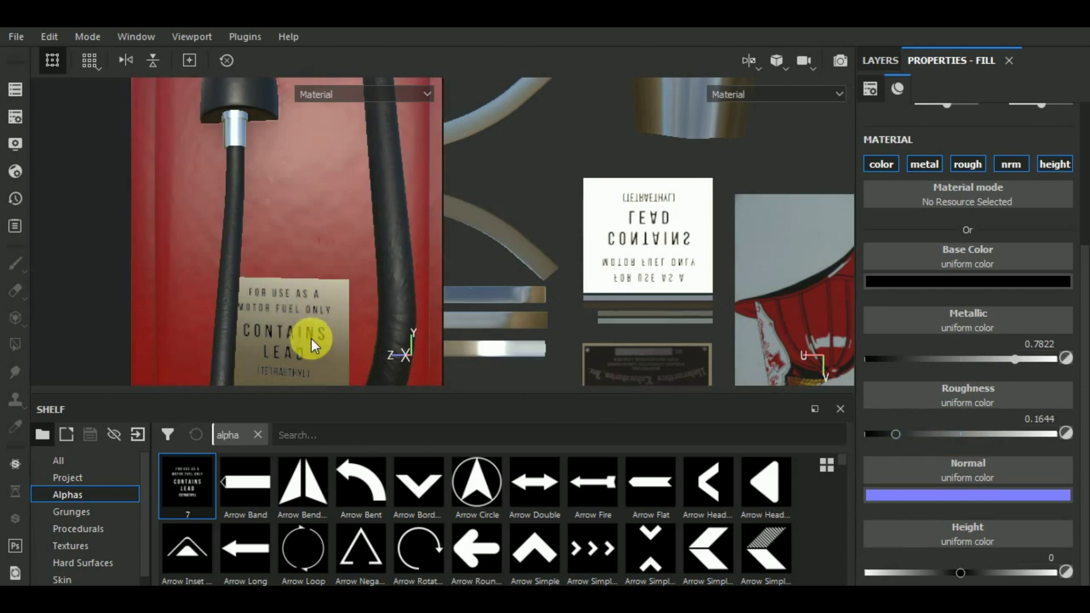
alt+drag(312, 341, 310, 339)
click(975, 575)
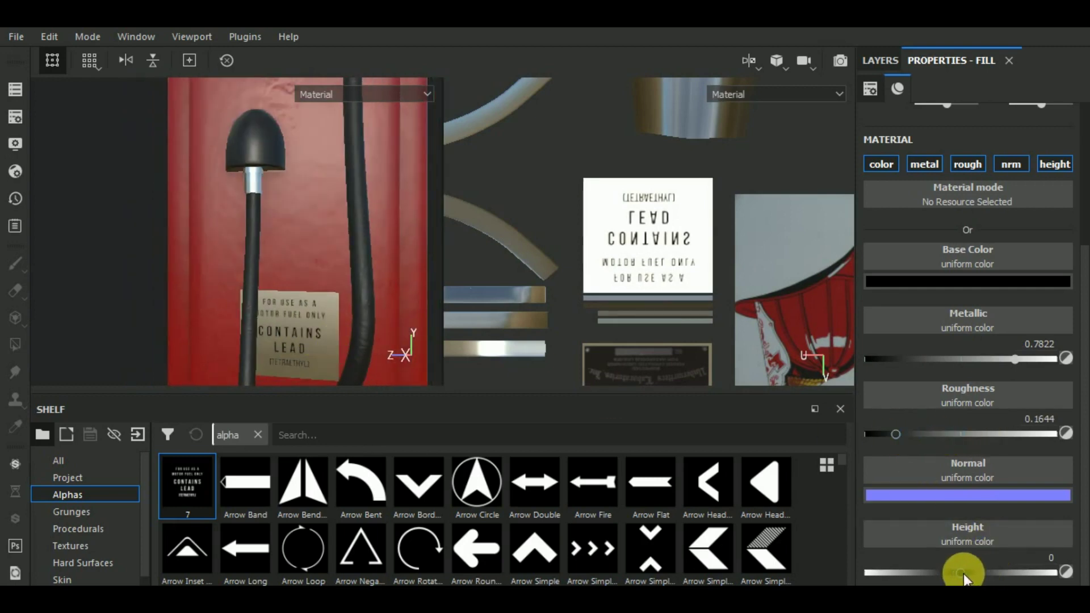
drag(964, 575, 965, 575)
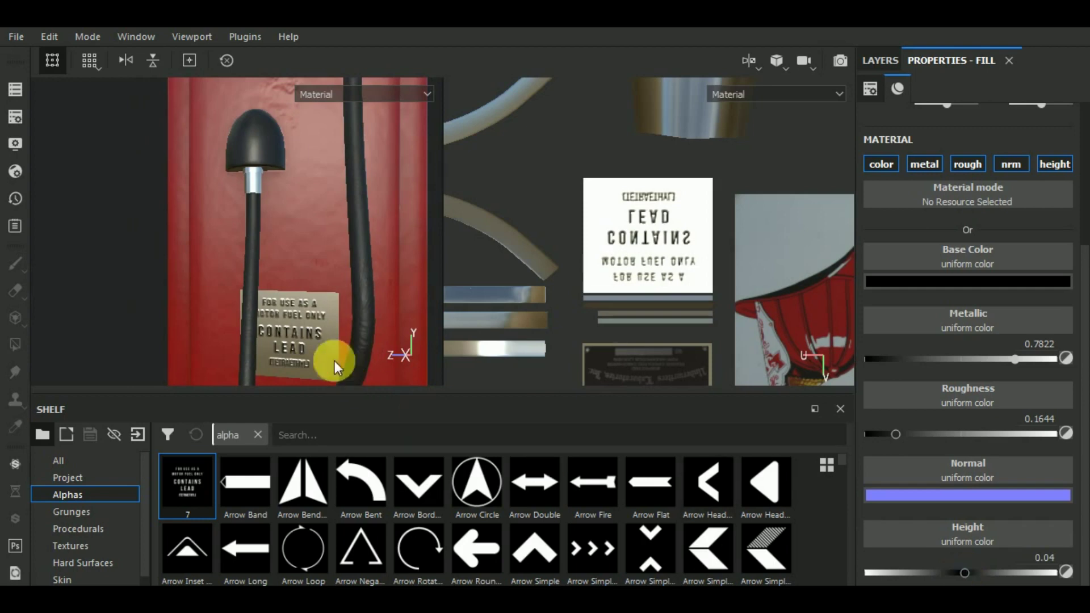
mouse_move(333, 360)
alt+right_down()
mouse_move(307, 345)
mouse_move(339, 318)
mouse_move(348, 209)
alt+right_up()
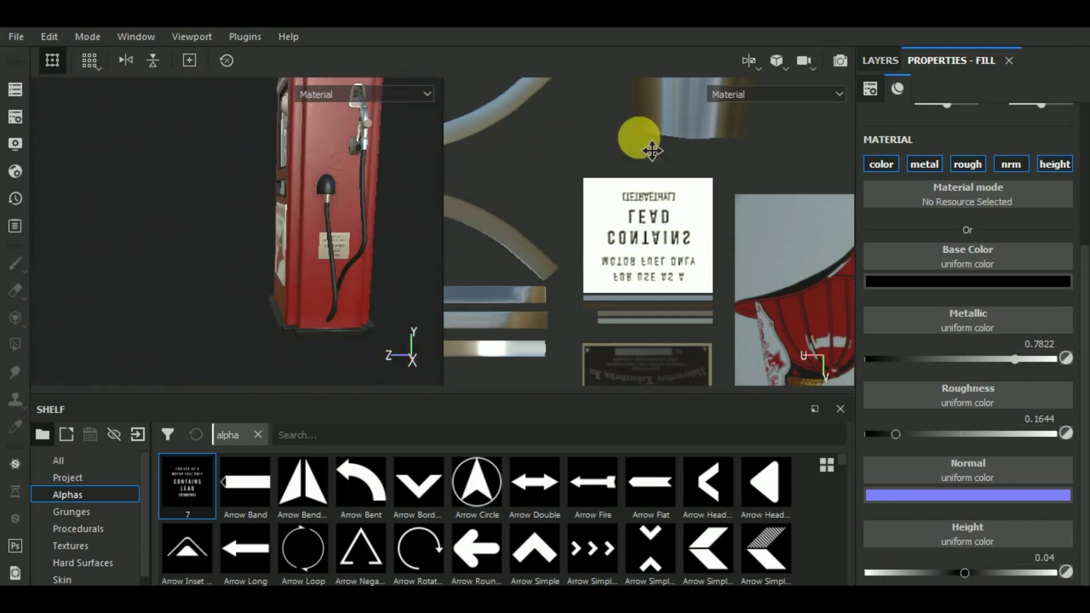
Switch the viewport to 3D only and zoom in on the pump front.
click(758, 69)
click(778, 107)
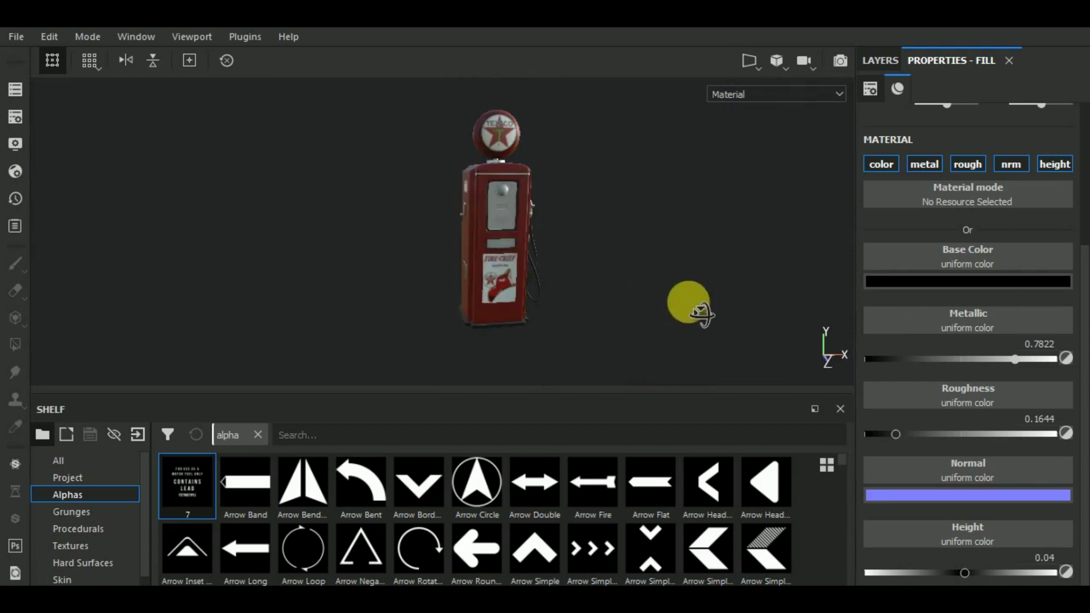
mouse_move(689, 305)
alt+mouse_down()
mouse_move(587, 309)
mouse_move(609, 314)
mouse_move(592, 329)
alt+mouse_up()
scroll(455, 250, up, 3)
scroll(454, 264, up, 3)
scroll(452, 265, up, 2)
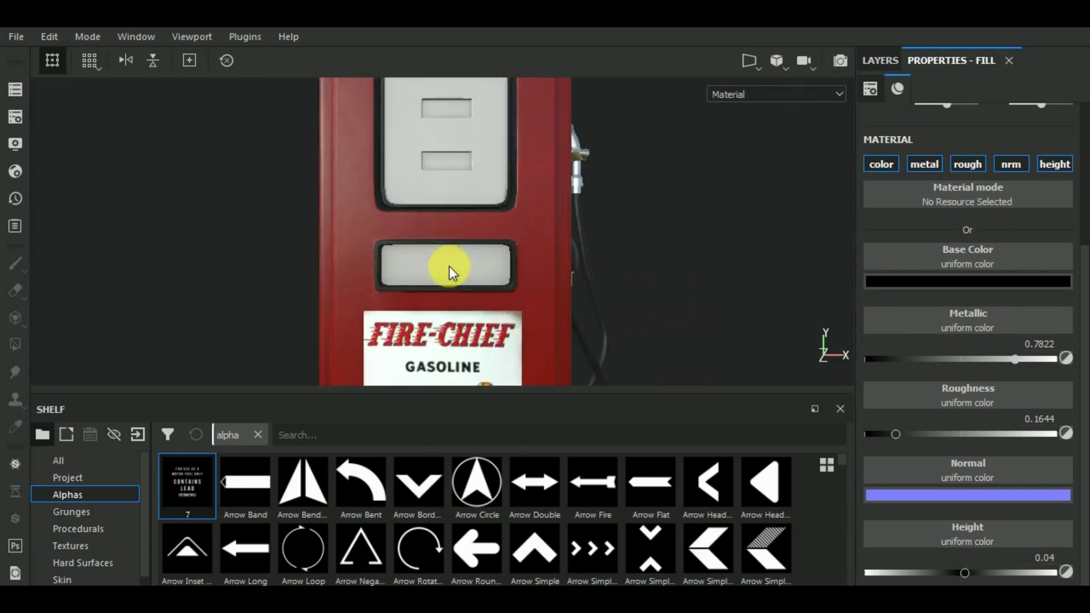
scroll(449, 269, up, 2)
scroll(449, 267, down, 3)
scroll(450, 269, down, 1)
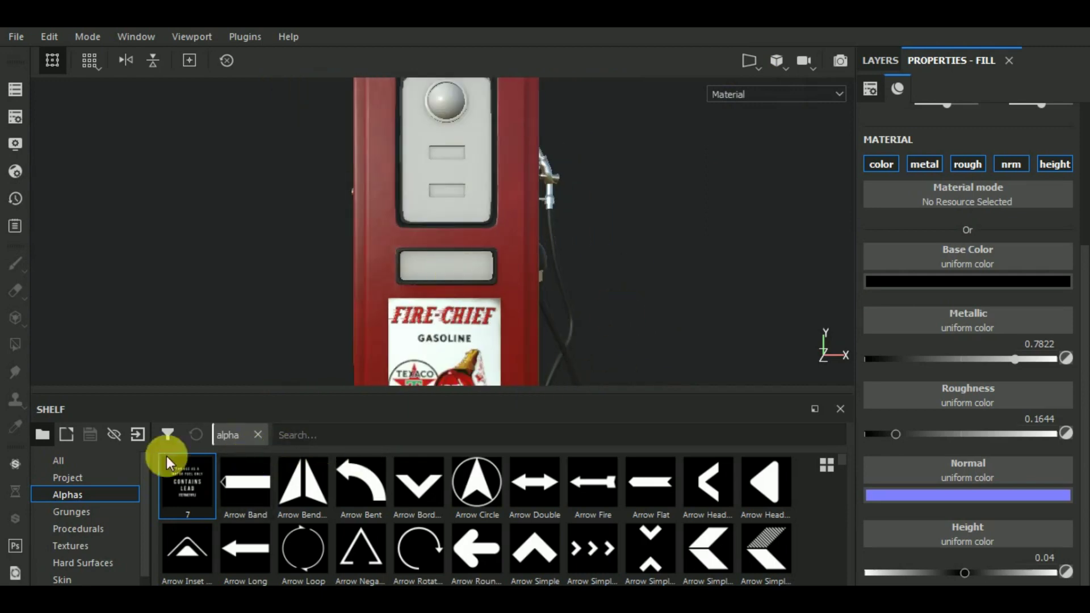
Show Textures in the shelf, select the texture front layer and pick texture2.
click(90, 545)
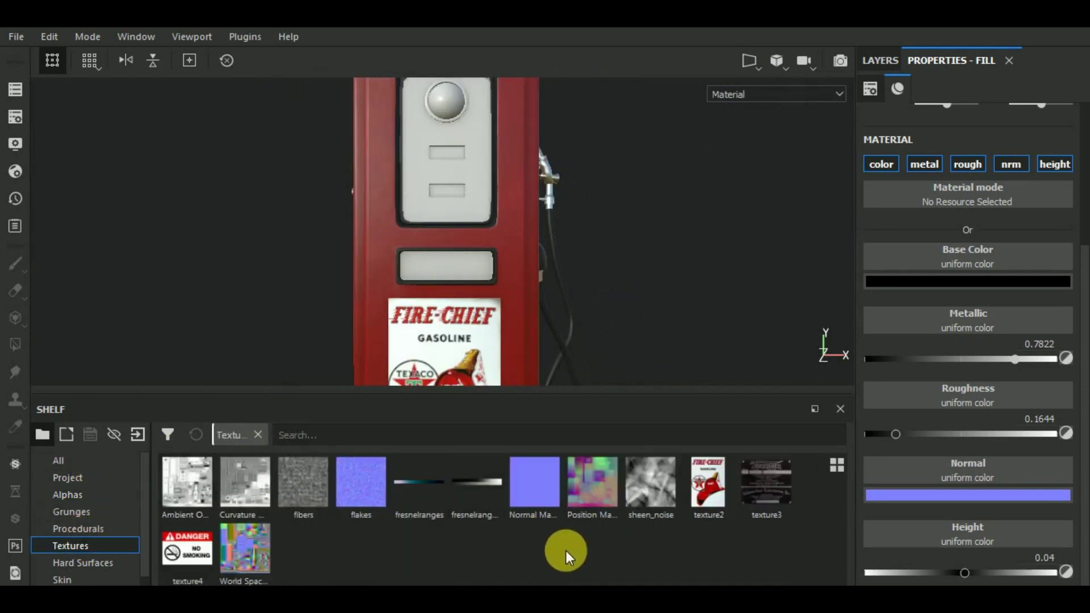
click(897, 70)
click(932, 165)
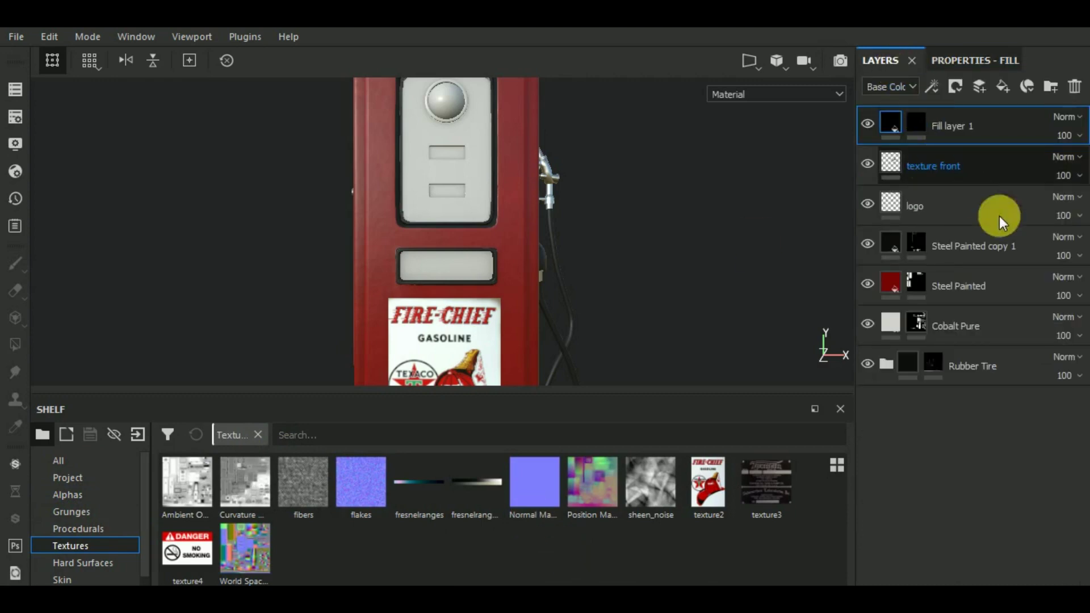
click(707, 476)
Clear the brush alpha and set texture2 as the brush Base Color.
click(955, 59)
scroll(970, 349, down, 3)
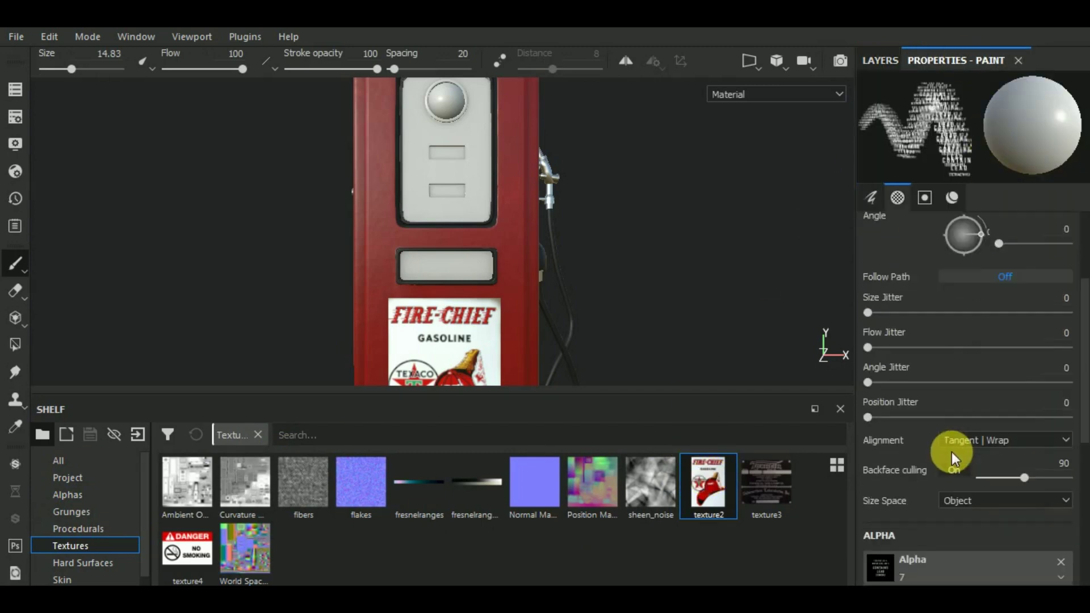
scroll(951, 452, down, 3)
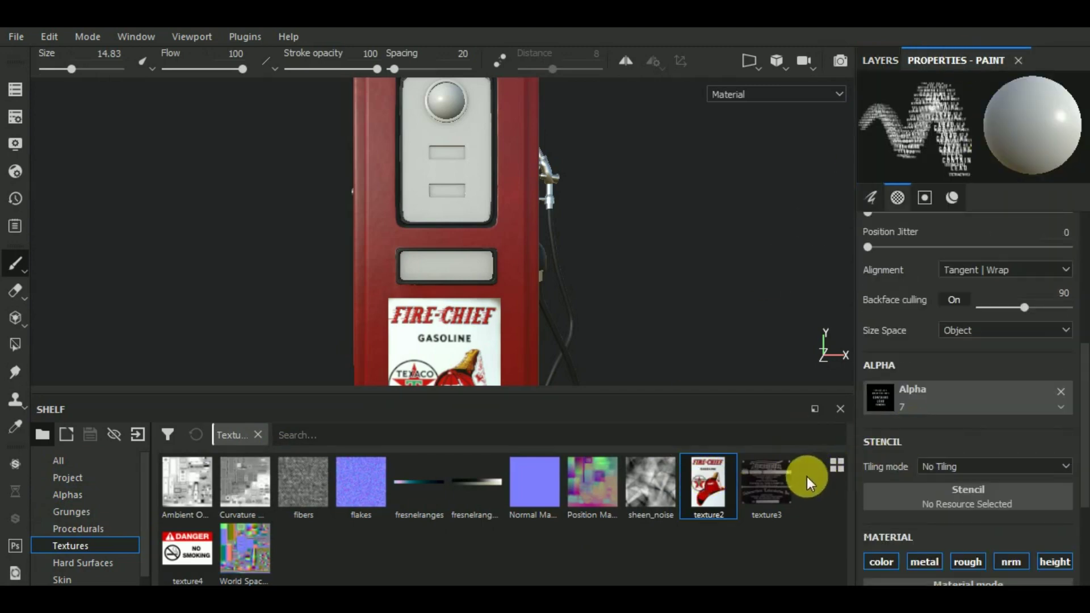
scroll(916, 461, down, 3)
click(1064, 308)
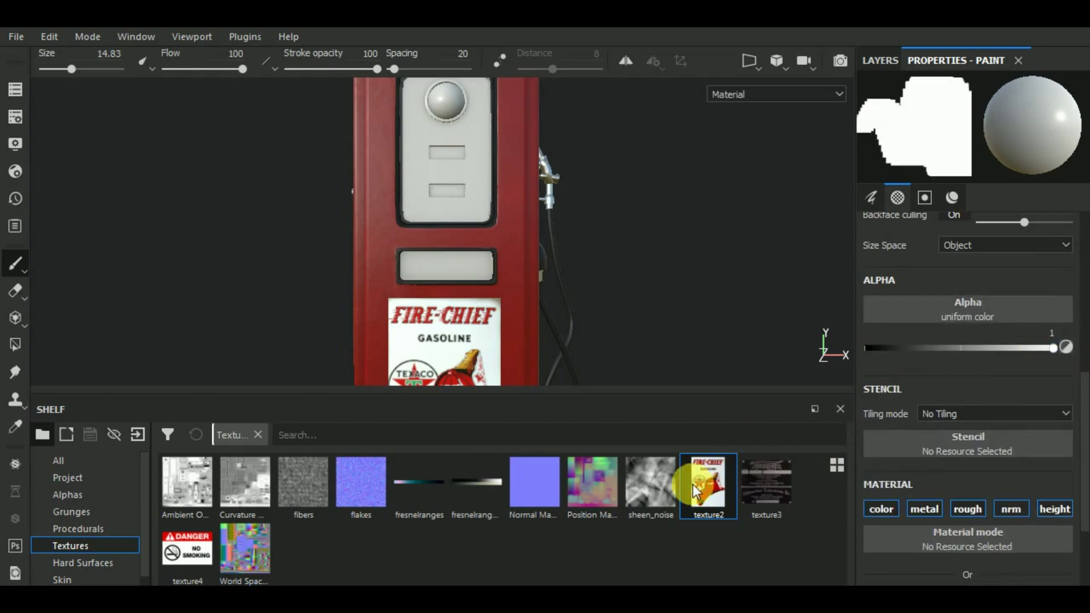
drag(708, 492, 908, 515)
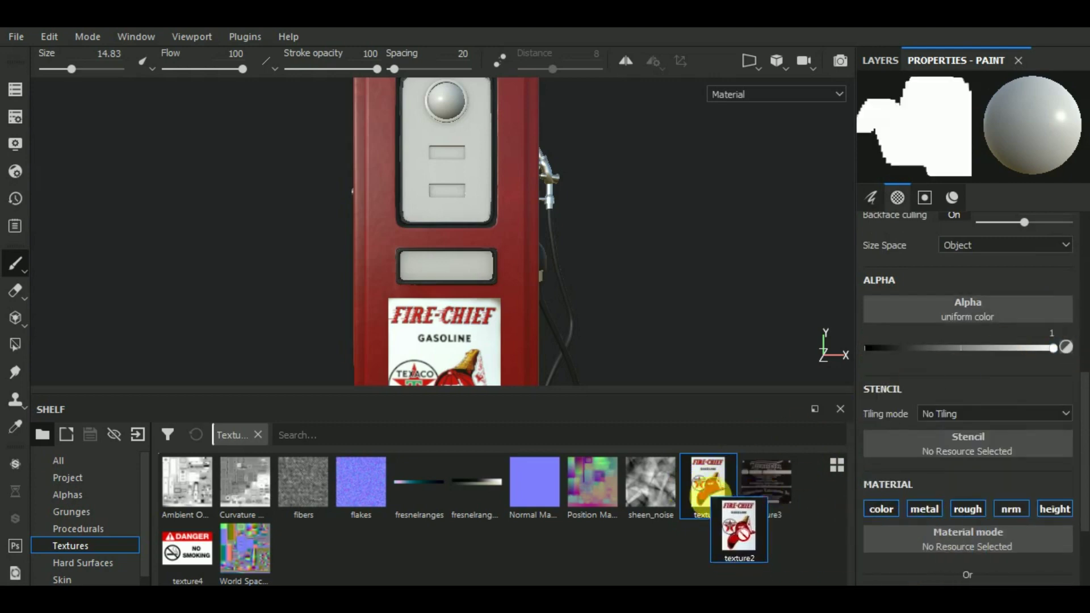
scroll(933, 527, down, 2)
drag(709, 488, 932, 520)
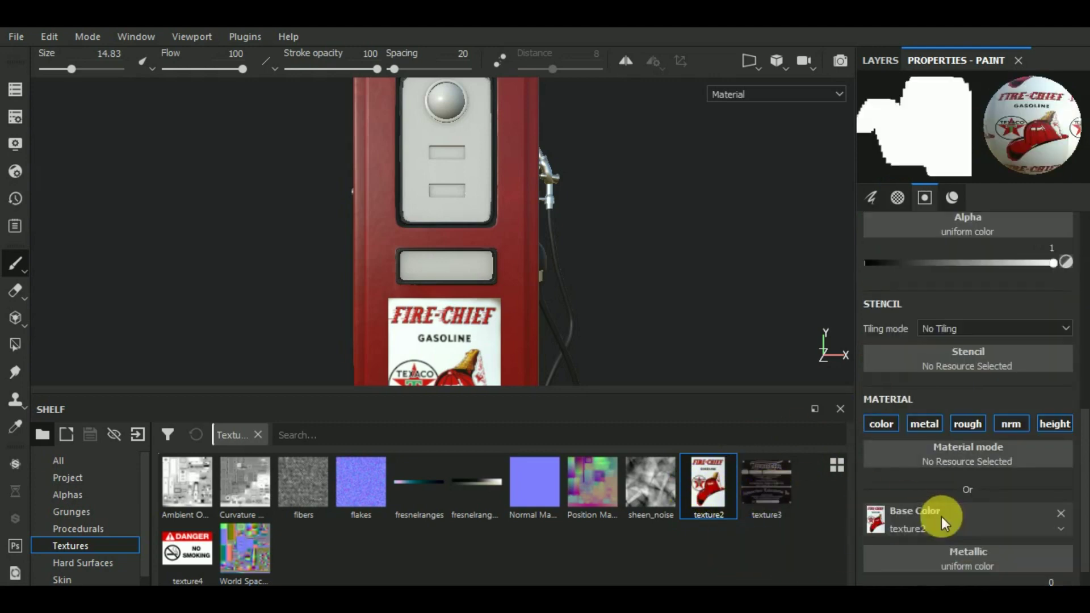
scroll(437, 272, up, 1)
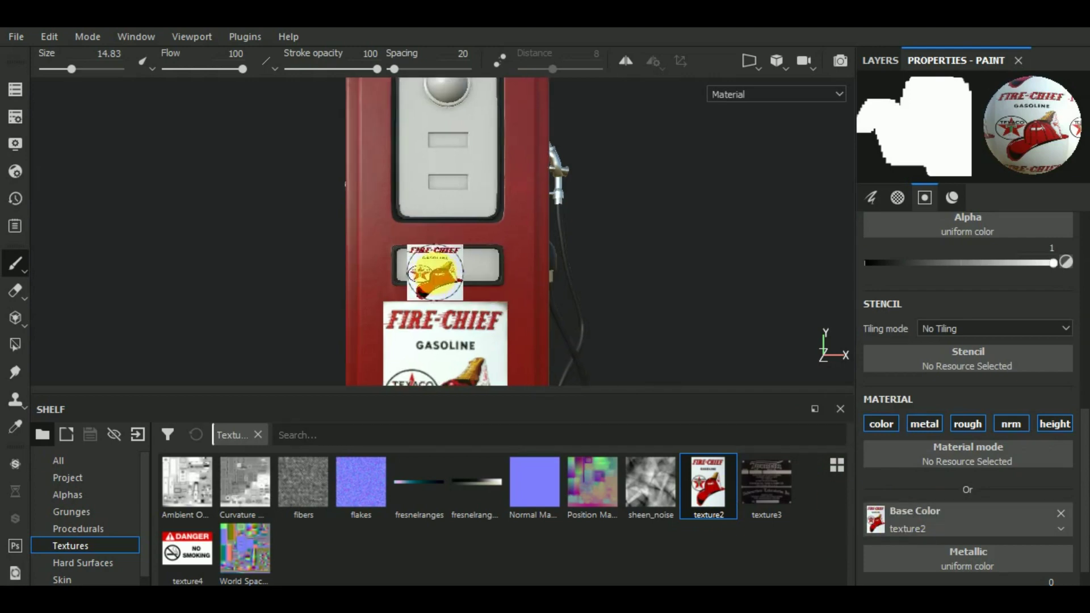
scroll(435, 273, up, 1)
click(12, 305)
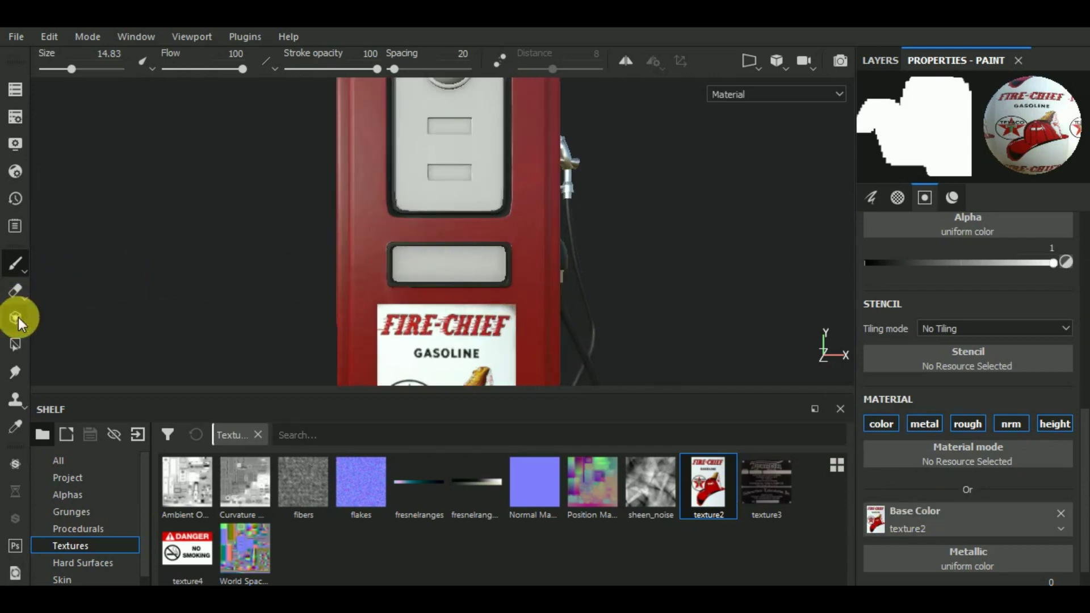
Use the Projection tool with texture2 as Base Color and enlarge the 3D view.
click(16, 318)
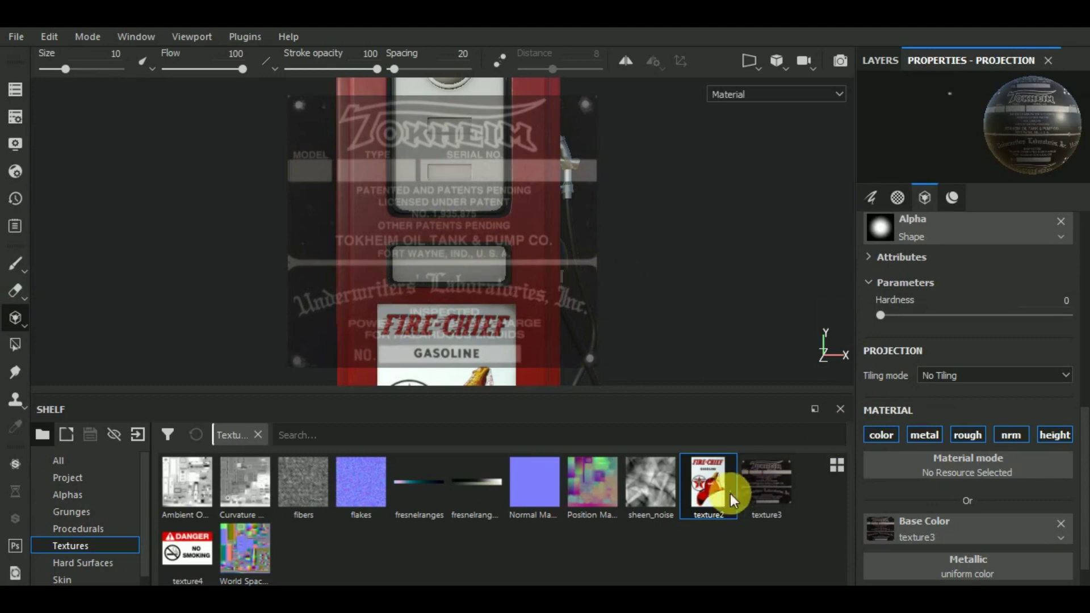
drag(730, 493, 983, 538)
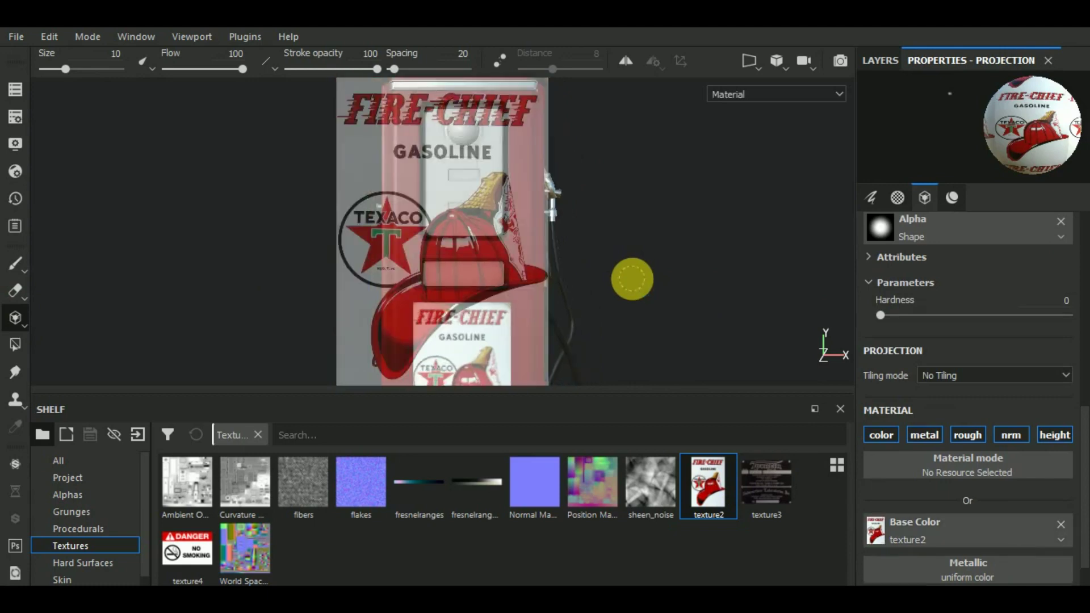
mouse_move(631, 282)
middle_down()
mouse_move(681, 100)
mouse_move(686, 138)
mouse_move(585, 102)
mouse_move(576, 394)
middle_up()
drag(582, 391, 588, 523)
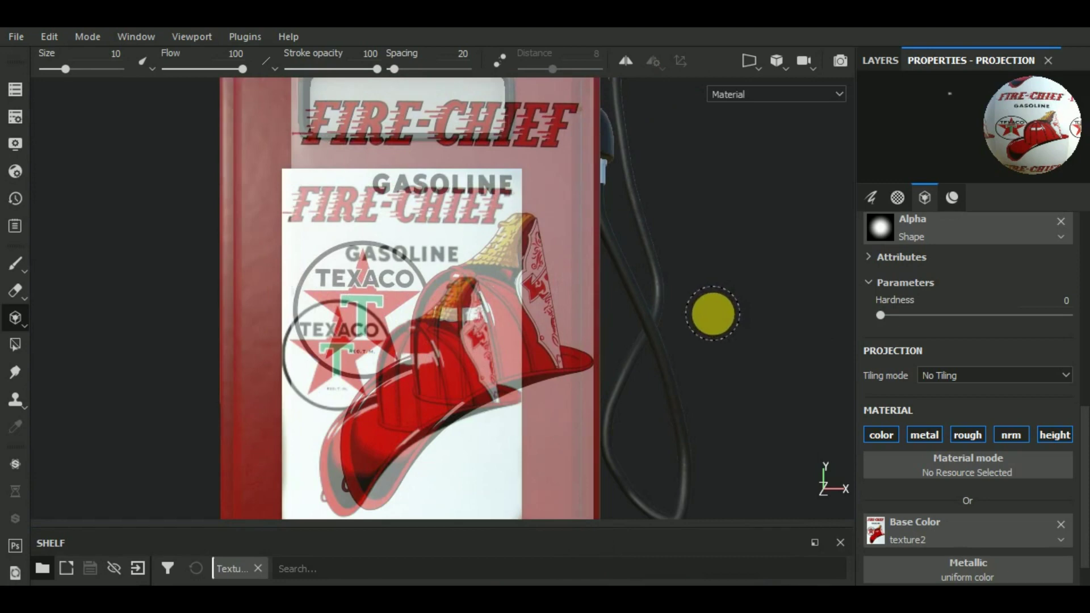
Pan and zoom the pump so the small front plate sits under the Fire-Chief title.
mouse_move(733, 295)
middle_down()
mouse_move(744, 332)
mouse_move(770, 334)
middle_up()
scroll(757, 321, up, 2)
scroll(757, 321, up, 2)
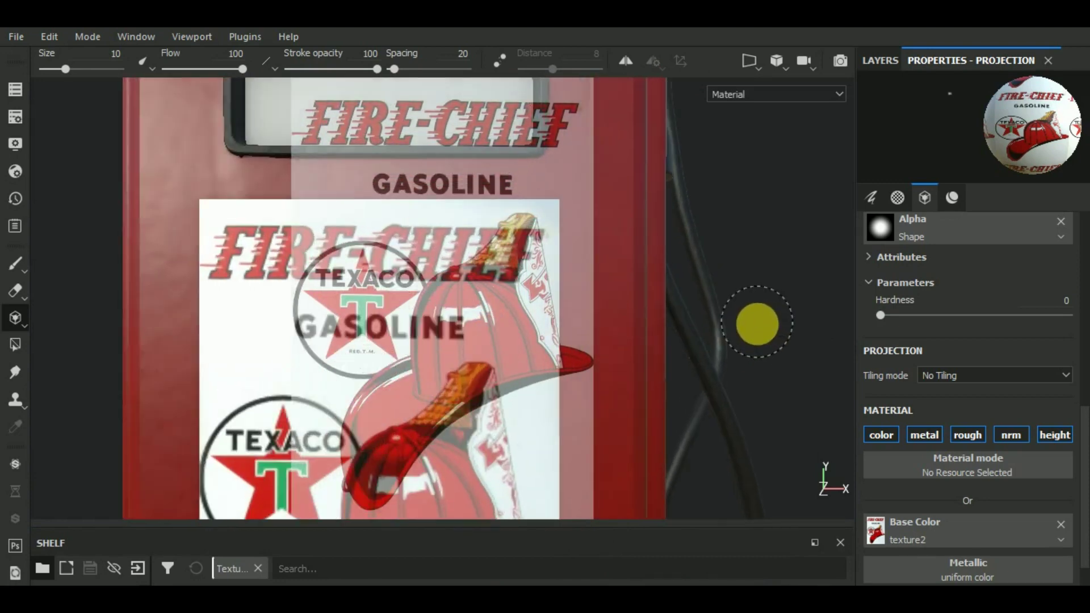
scroll(755, 323, down, 1)
scroll(755, 325, down, 1)
middle_drag(762, 324, 794, 342)
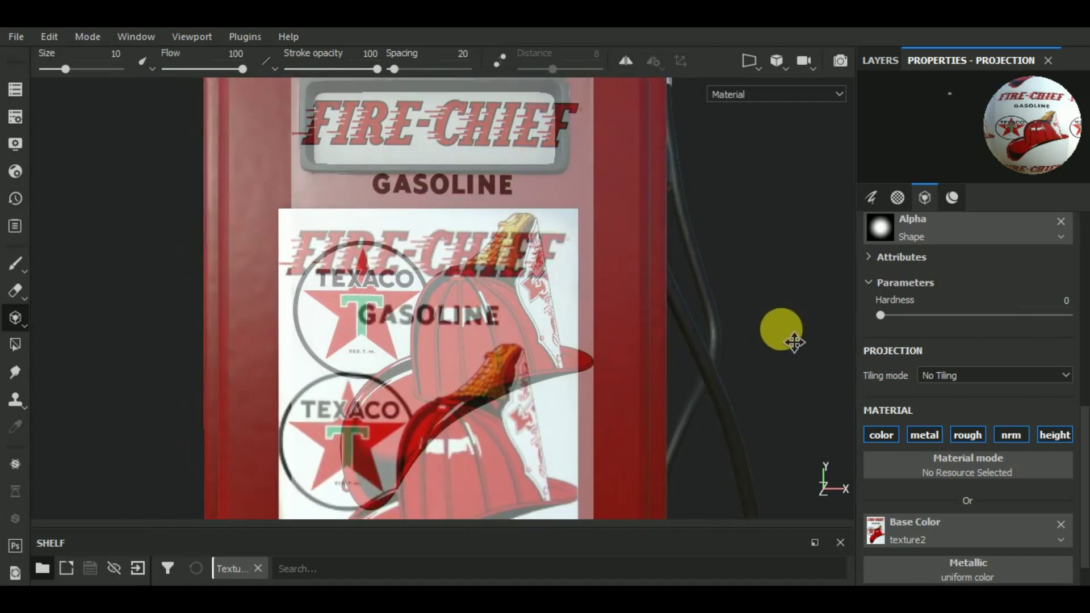
scroll(775, 329, down, 1)
scroll(775, 329, down, 1)
scroll(775, 331, up, 1)
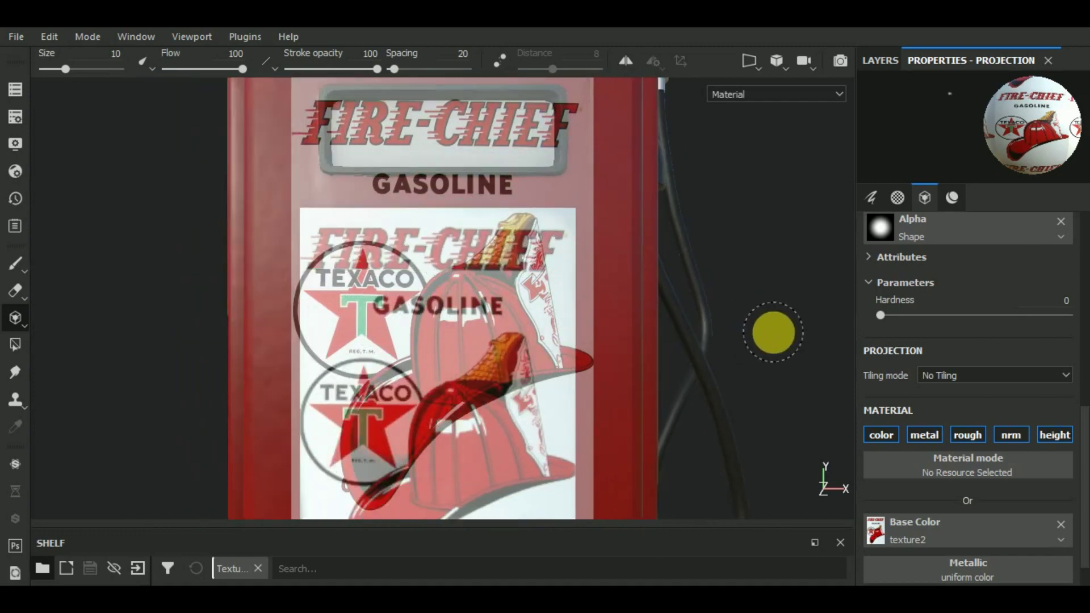
scroll(774, 333, up, 2)
middle_drag(774, 333, 799, 353)
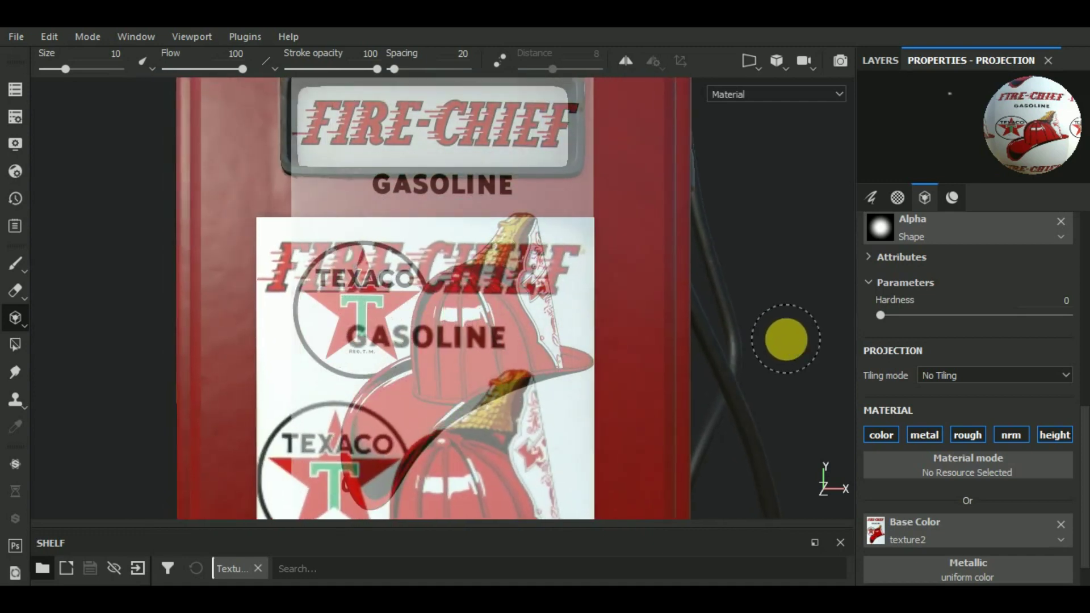
scroll(787, 339, up, 1)
middle_drag(775, 327, 801, 337)
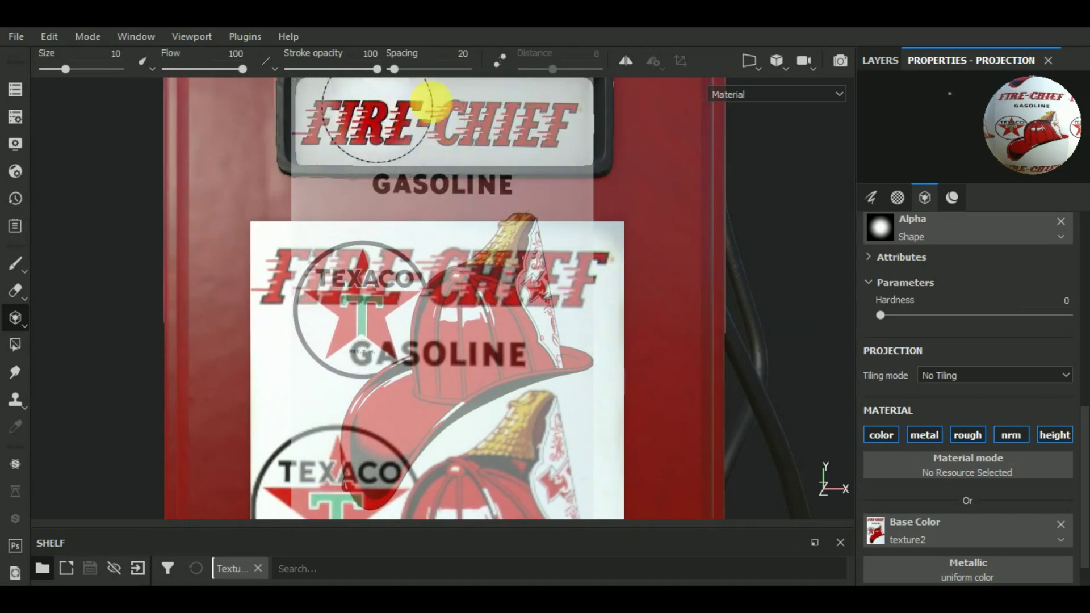
click(754, 57)
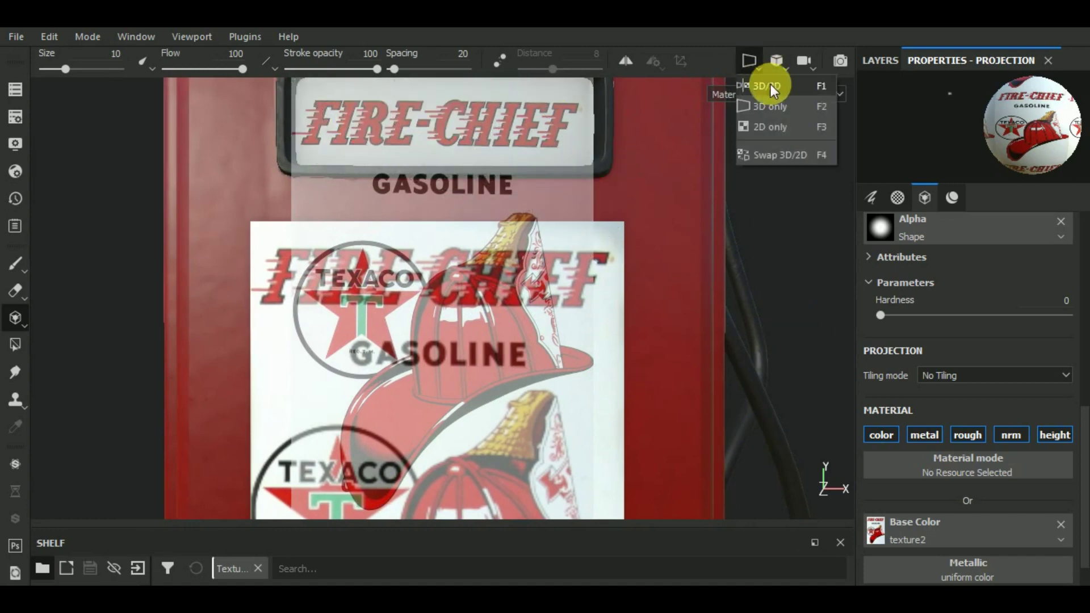
Split the view into 3D/2D, reorient the pump, and project a FIRE-CHIEF stroke across the top sign.
click(769, 85)
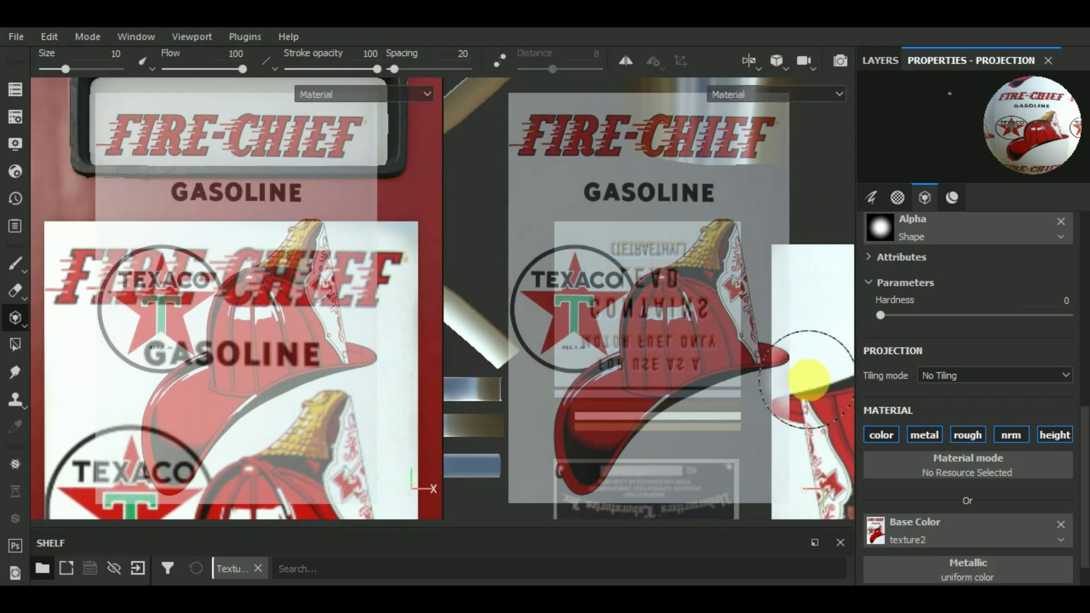
click(719, 331)
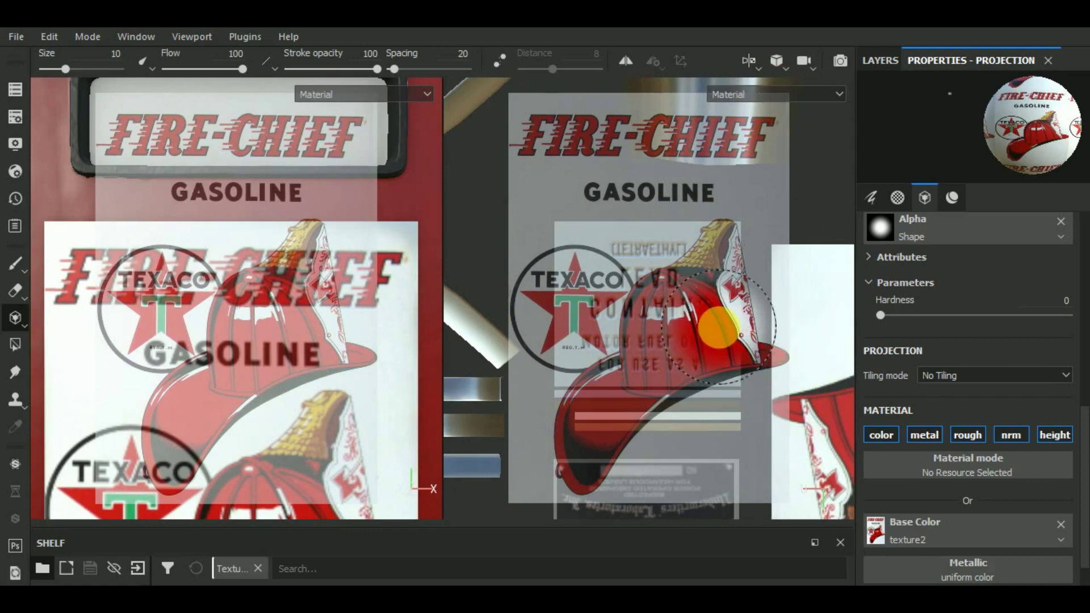
scroll(719, 329, down, 2)
scroll(719, 329, up, 1)
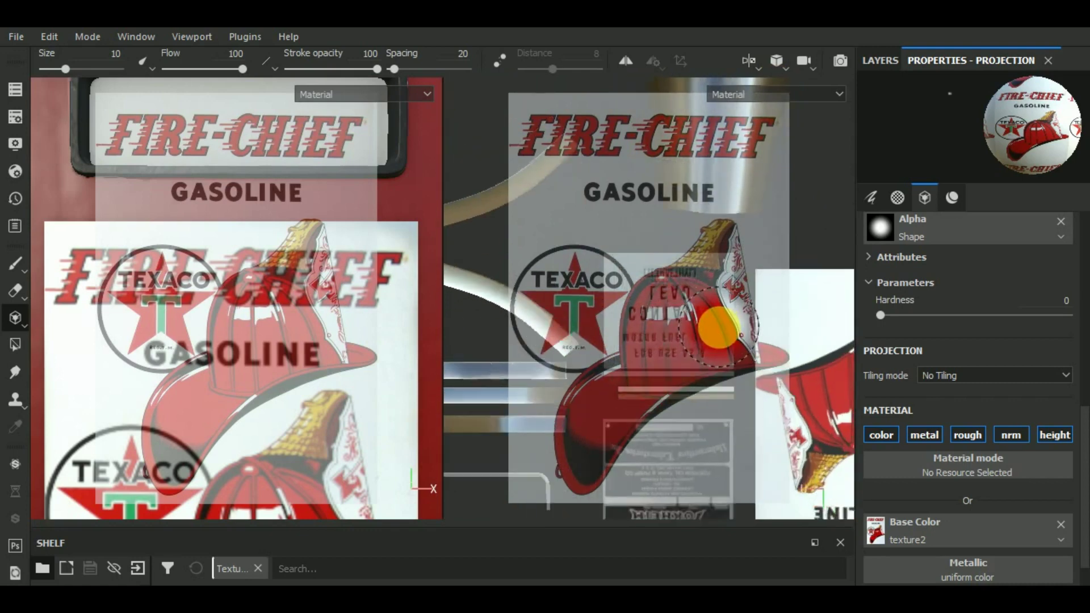
scroll(718, 328, up, 1)
drag(718, 328, 705, 316)
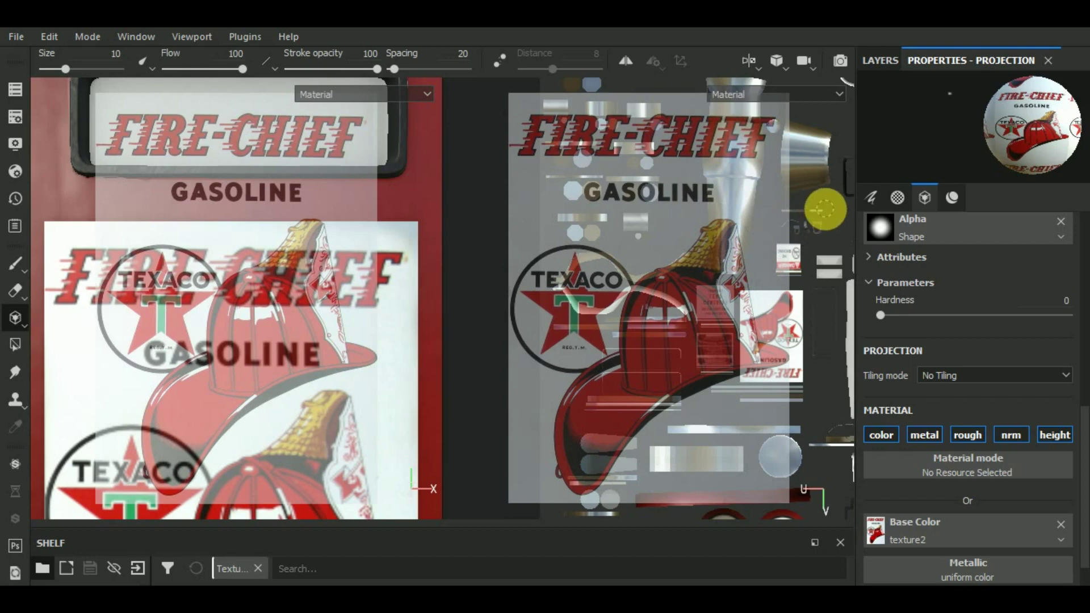
mouse_move(833, 224)
alt+mouse_down()
mouse_move(852, 295)
mouse_move(836, 446)
mouse_move(810, 487)
alt+mouse_up()
mouse_move(823, 419)
alt+middle_down()
mouse_move(798, 333)
mouse_move(768, 373)
mouse_move(718, 372)
mouse_move(687, 401)
mouse_move(724, 437)
alt+middle_up()
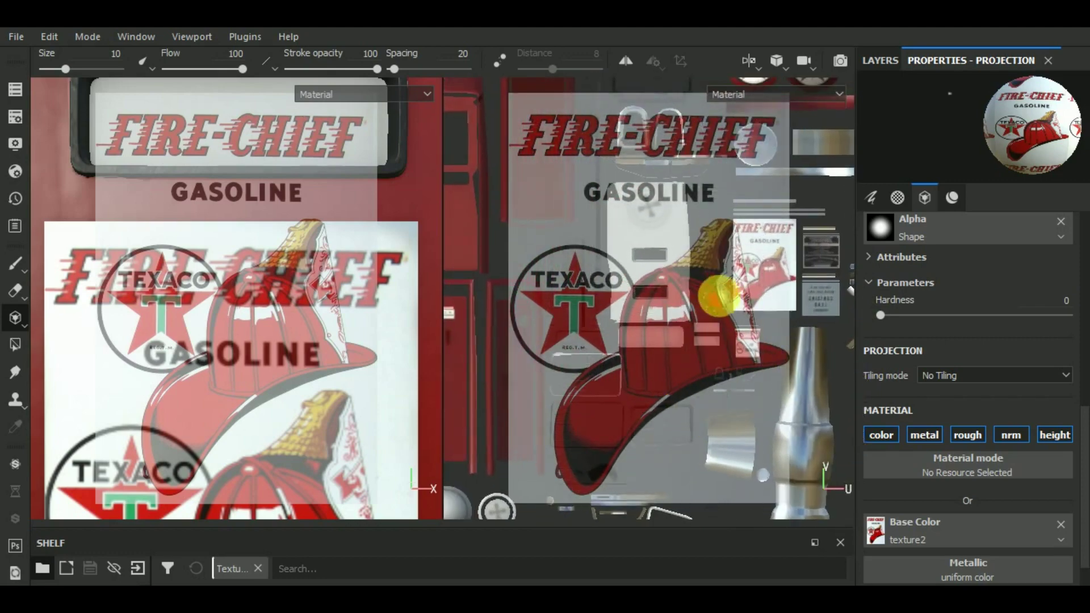
scroll(720, 294, down, 3)
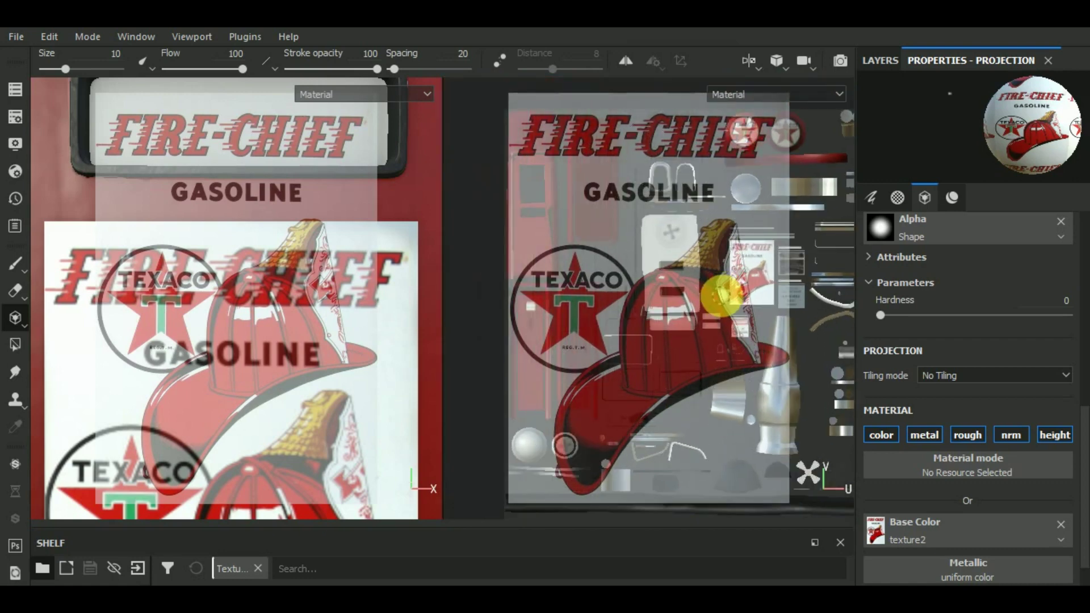
mouse_move(243, 133)
mouse_down()
mouse_move(206, 121)
mouse_move(307, 124)
mouse_up()
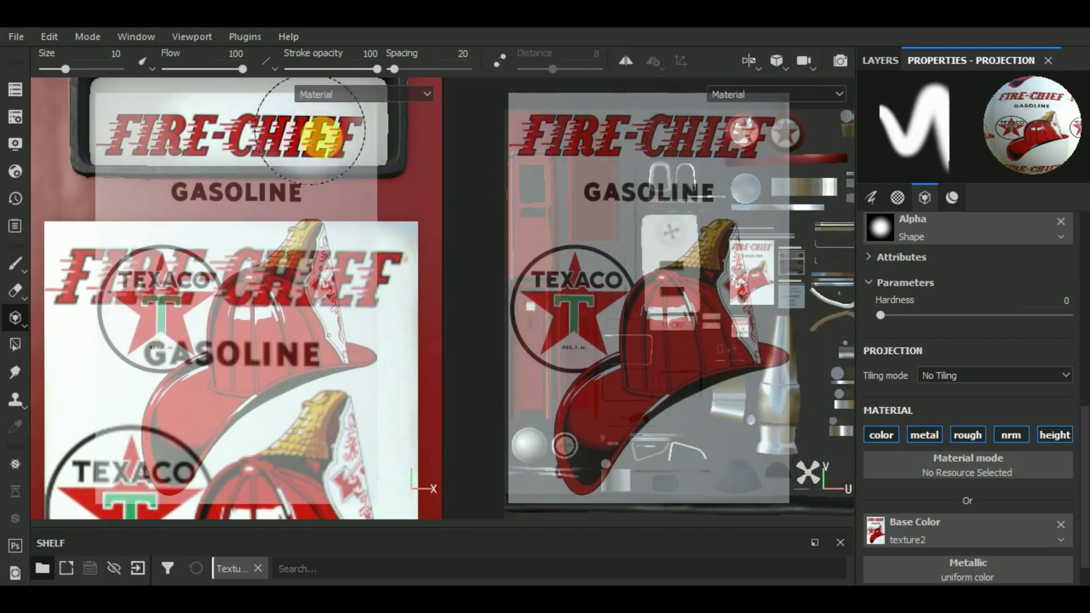
scroll(741, 275, down, 2)
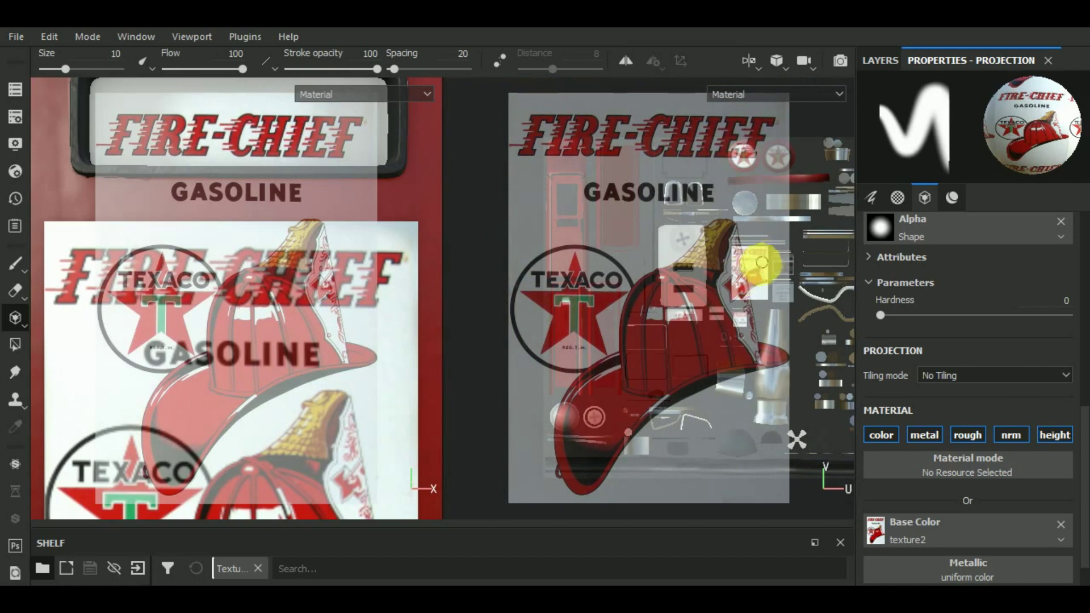
Switch to the Paint brush and zoom the UV view onto the plate island.
click(14, 264)
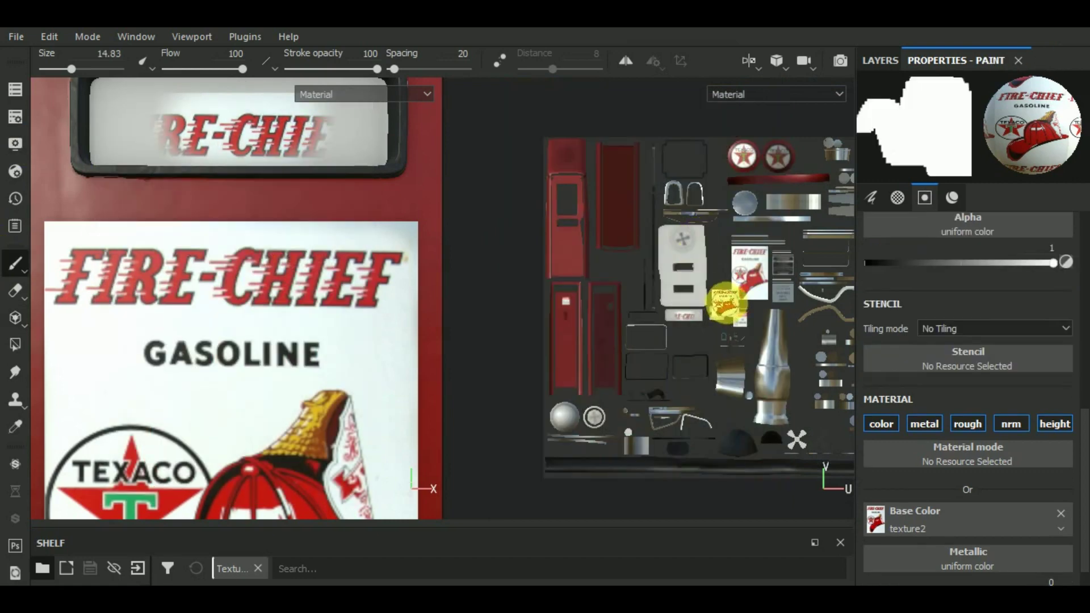
mouse_move(754, 256)
middle_down()
mouse_move(658, 322)
mouse_move(633, 317)
middle_up()
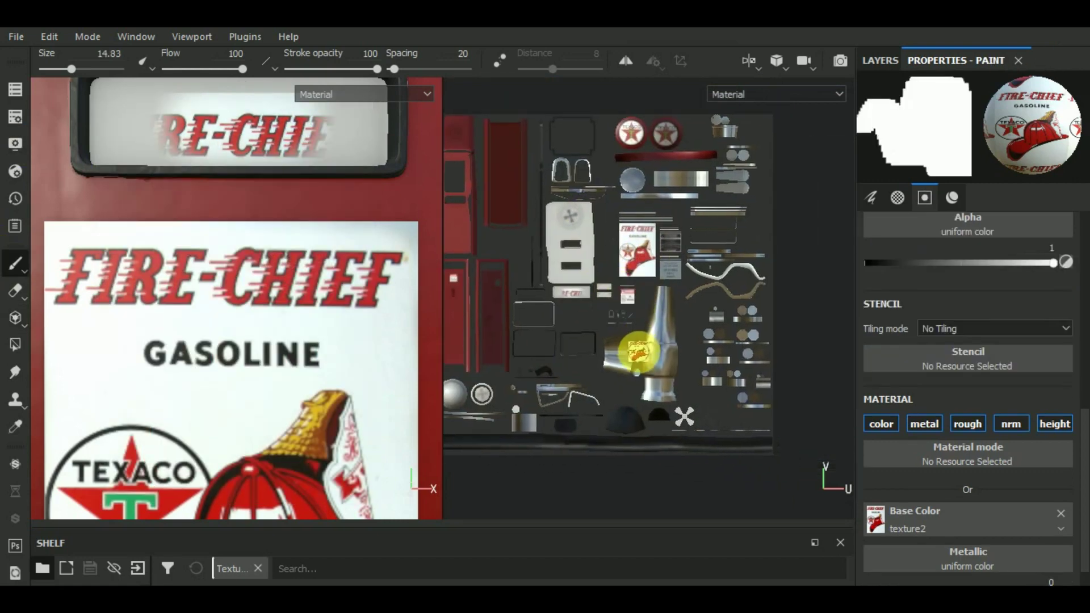
scroll(564, 292, up, 2)
scroll(617, 306, up, 3)
scroll(619, 310, up, 2)
scroll(653, 310, down, 1)
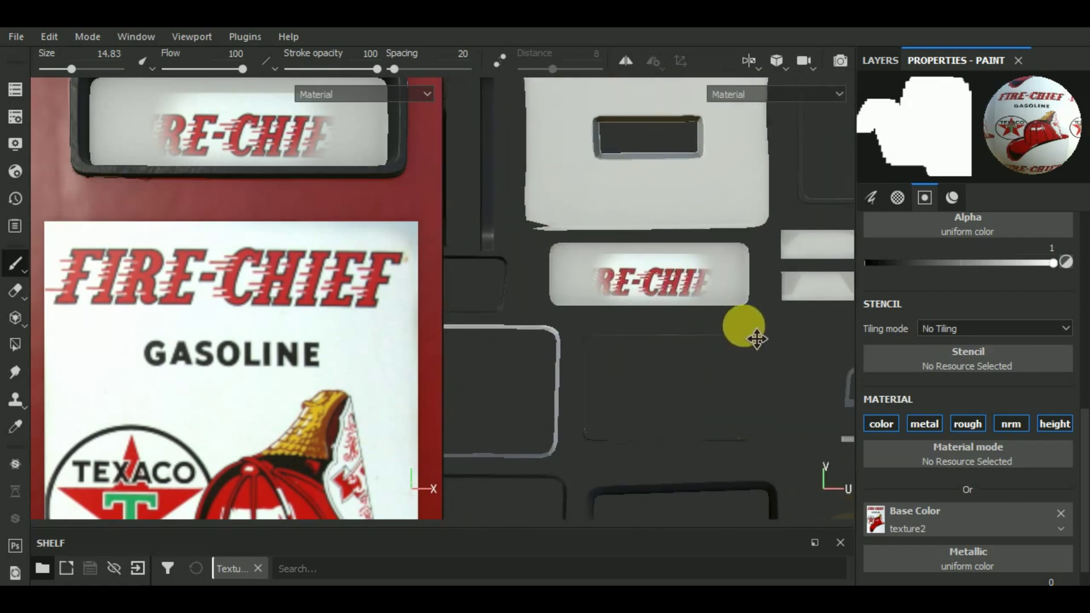
With the Projection tool, align the stencil and paint FIRE-CHIEF onto the plate.
click(15, 318)
mouse_move(650, 321)
mouse_down()
mouse_move(733, 162)
mouse_move(714, 134)
mouse_move(781, 233)
mouse_up()
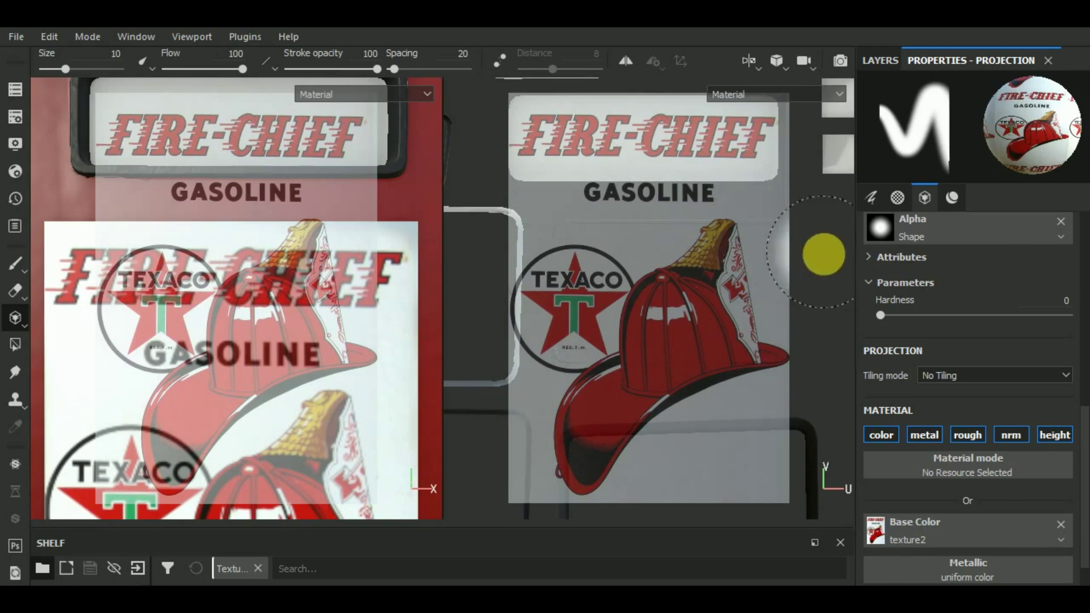
drag(843, 269, 536, 124)
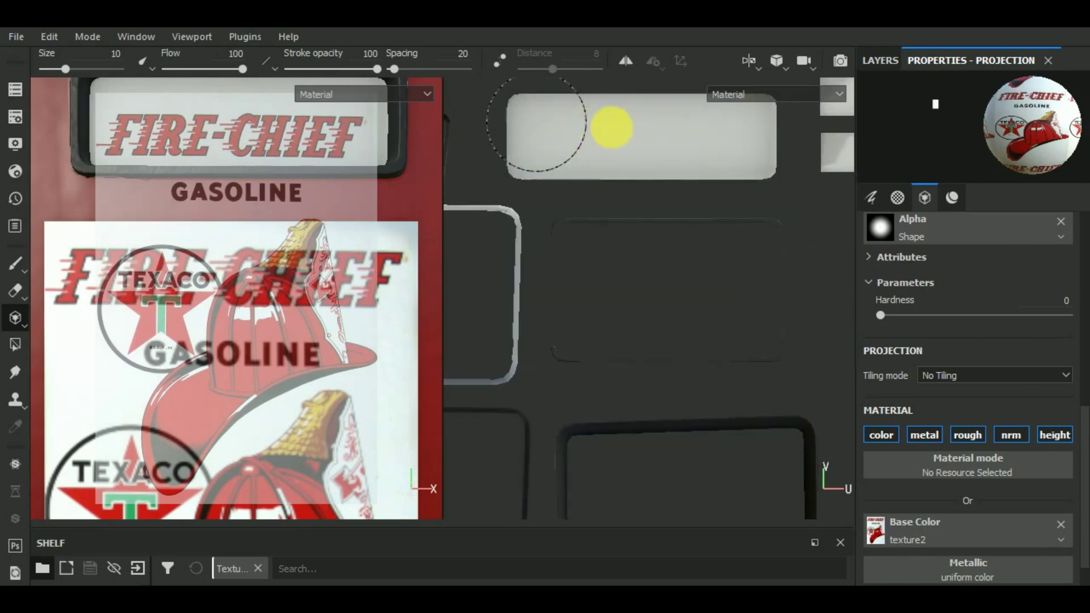
mouse_move(612, 127)
mouse_down()
mouse_move(769, 127)
mouse_move(519, 151)
mouse_move(594, 139)
mouse_move(798, 146)
mouse_move(774, 114)
mouse_move(501, 113)
mouse_move(497, 138)
mouse_move(516, 160)
mouse_move(516, 112)
mouse_move(573, 147)
mouse_move(810, 151)
mouse_move(793, 126)
mouse_move(760, 117)
mouse_move(748, 170)
mouse_up()
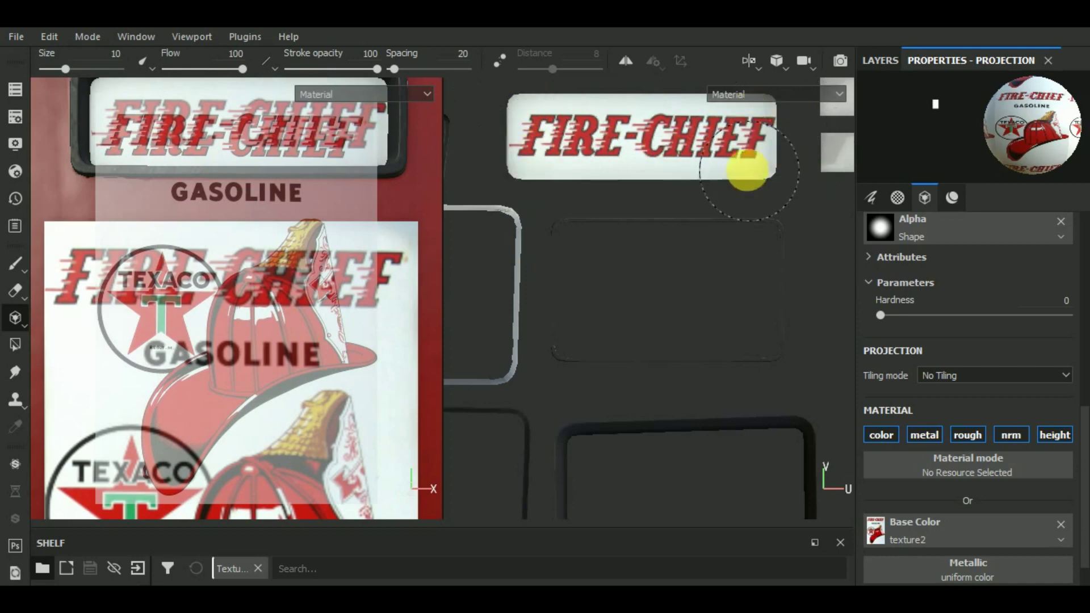
scroll(713, 224, down, 2)
scroll(714, 223, down, 1)
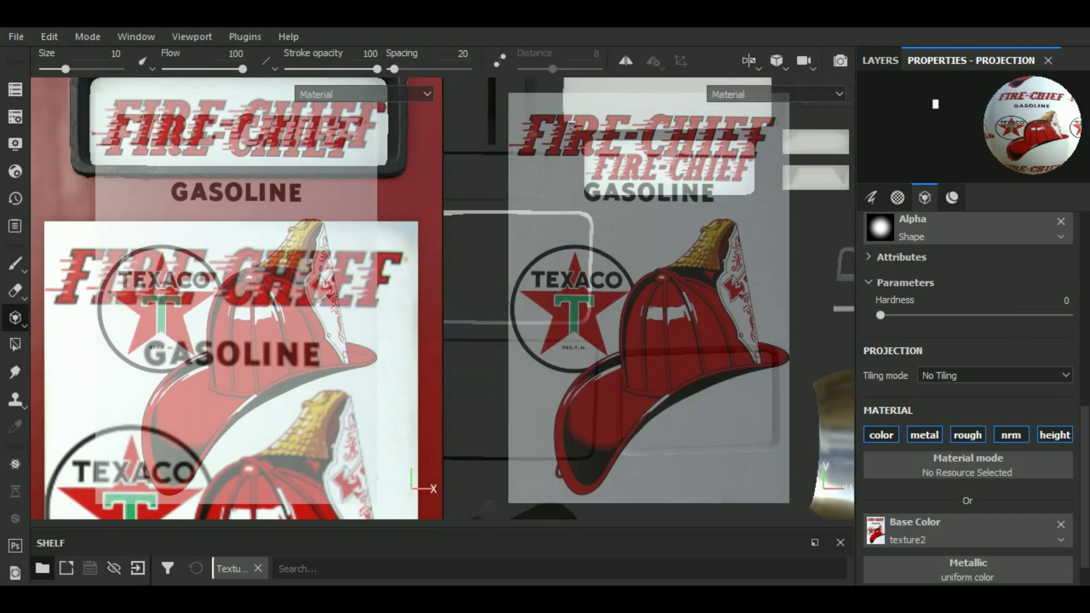
Return to the Paint tool, show 3D only, frame the pump body and enlarge the shelf.
click(7, 264)
scroll(278, 364, down, 3)
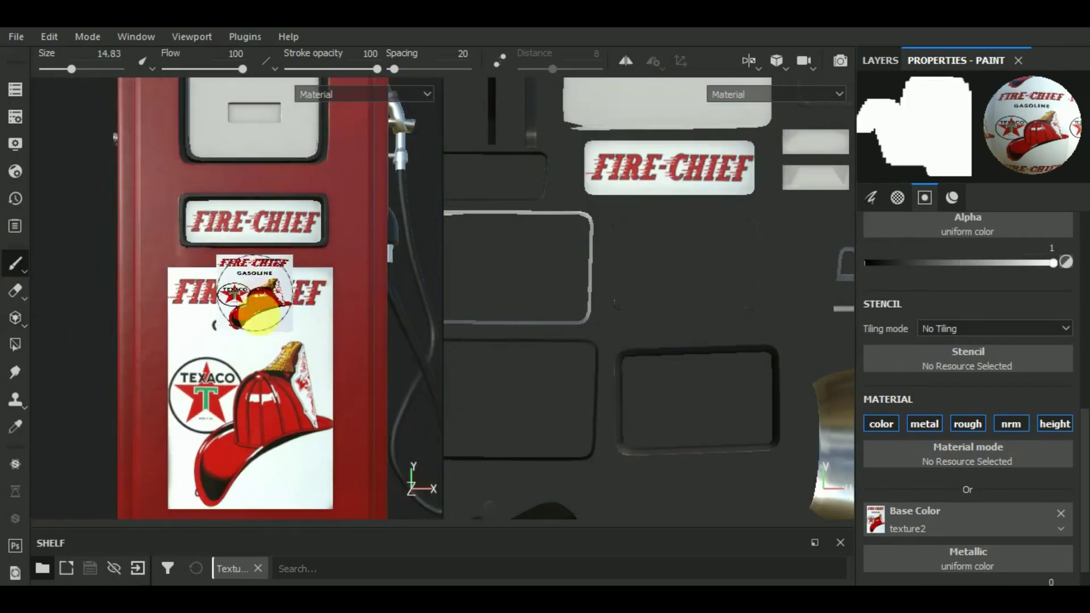
scroll(279, 363, down, 3)
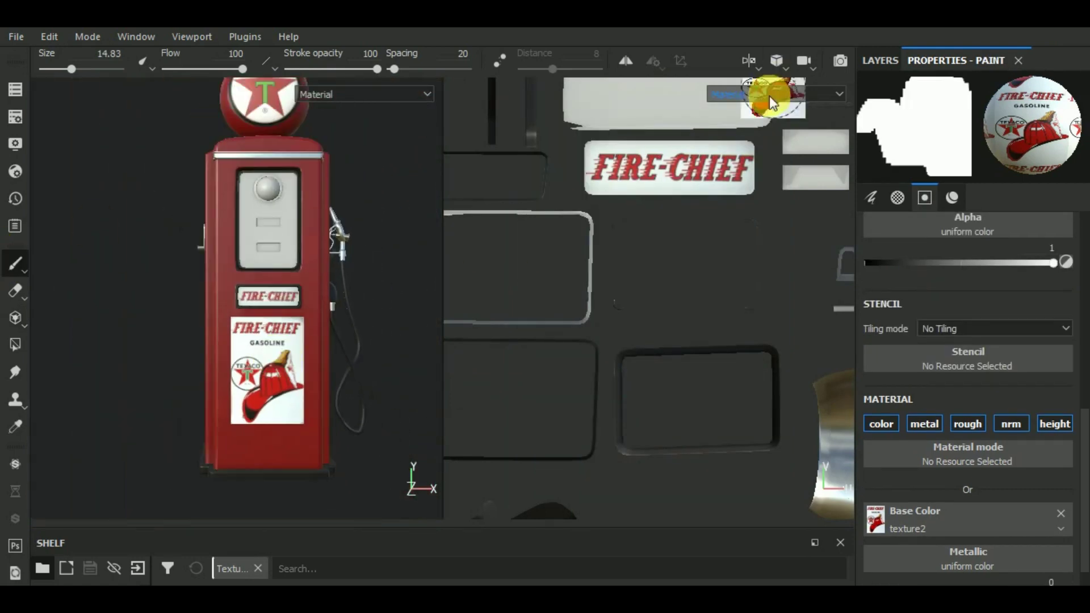
click(753, 61)
click(772, 106)
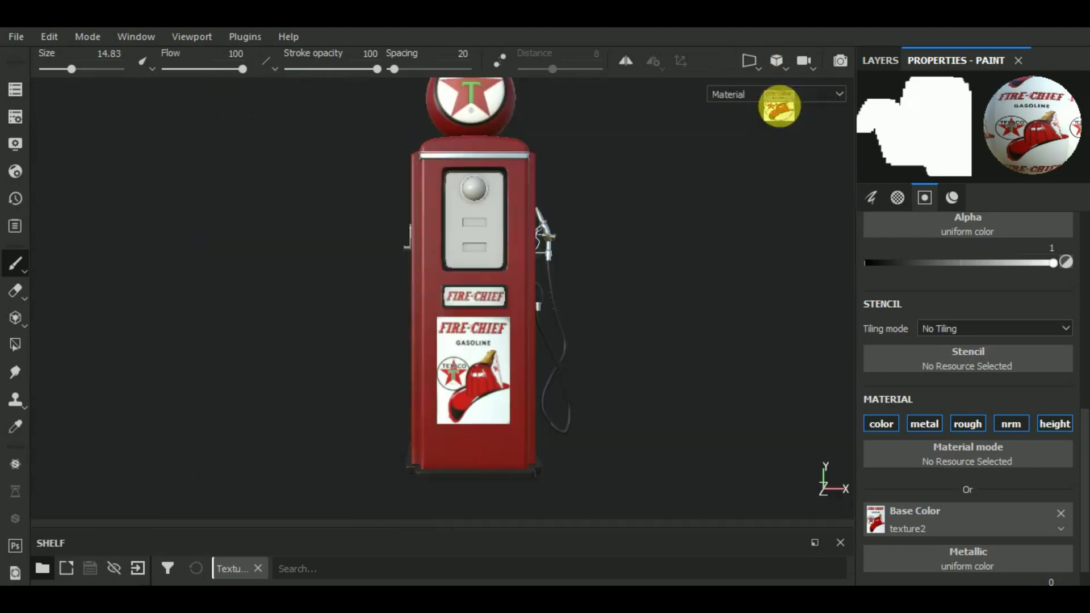
mouse_move(652, 333)
alt+middle_down()
mouse_move(701, 365)
mouse_move(657, 361)
mouse_move(662, 316)
mouse_move(594, 317)
alt+middle_up()
scroll(472, 246, up, 2)
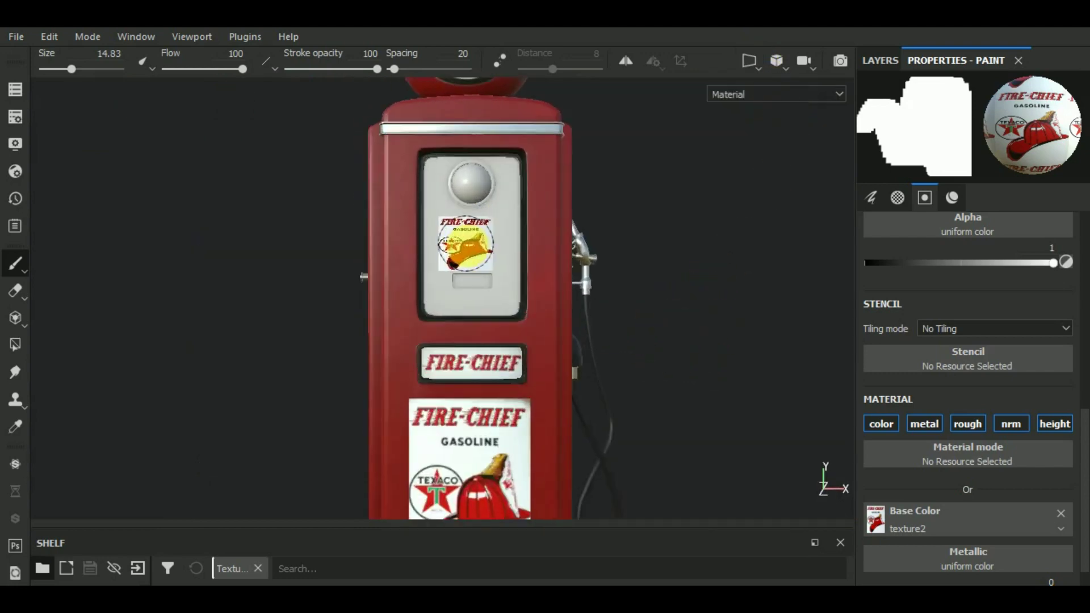
scroll(407, 185, up, 2)
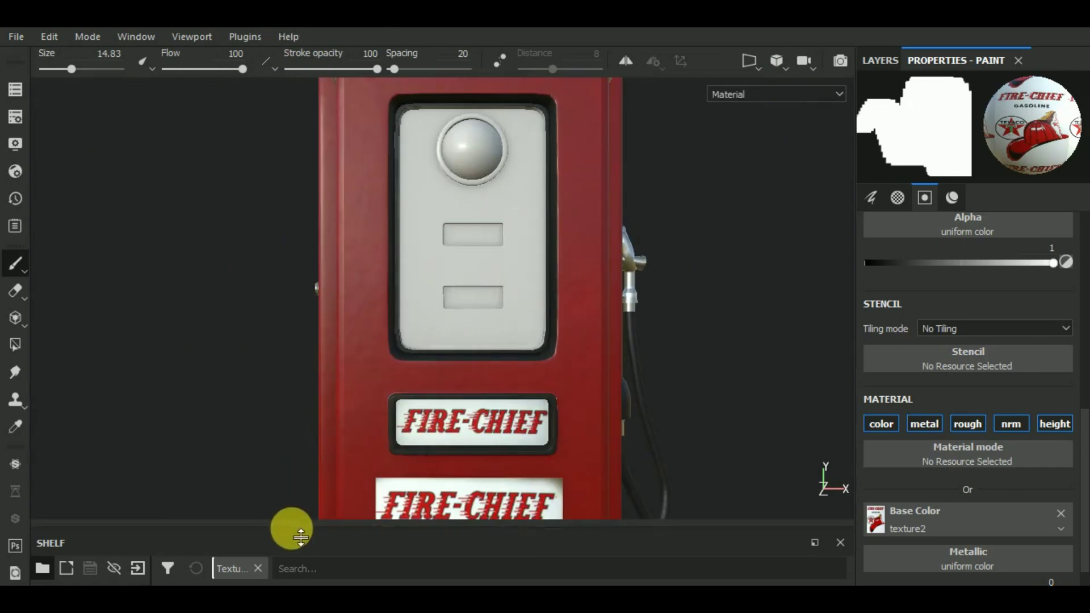
drag(300, 537, 297, 452)
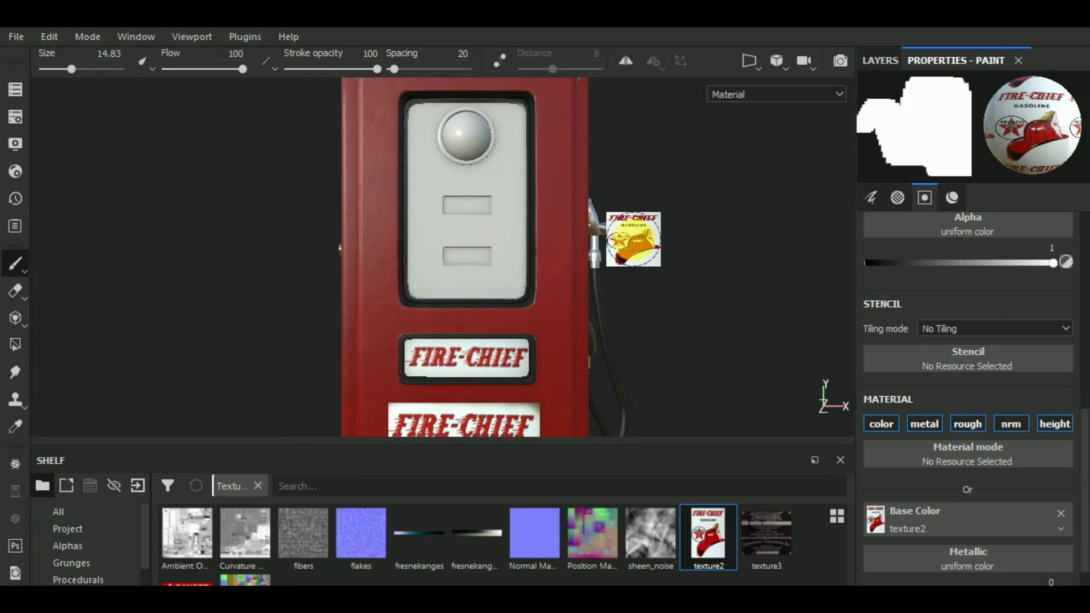
List alphas in the shelf, show the layer stack, and begin renaming Fill layer 1.
click(117, 544)
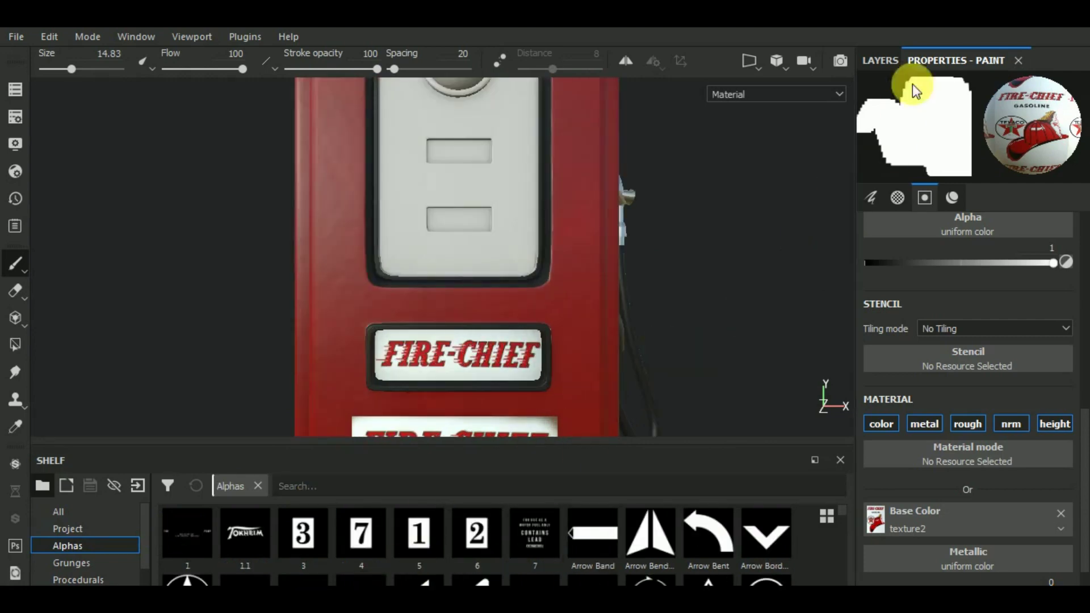
click(881, 60)
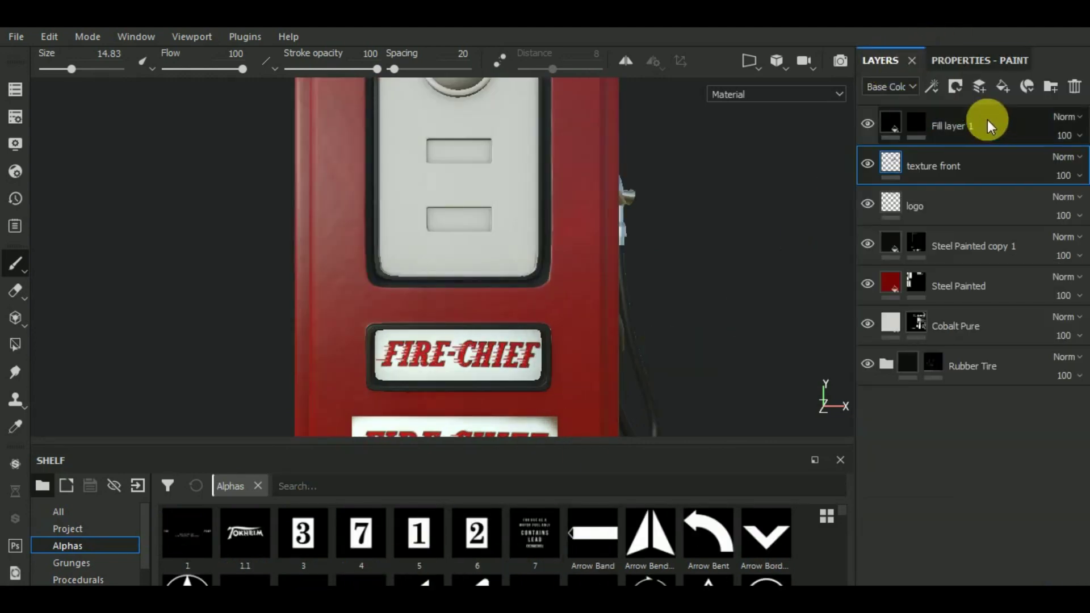
double_click(956, 127)
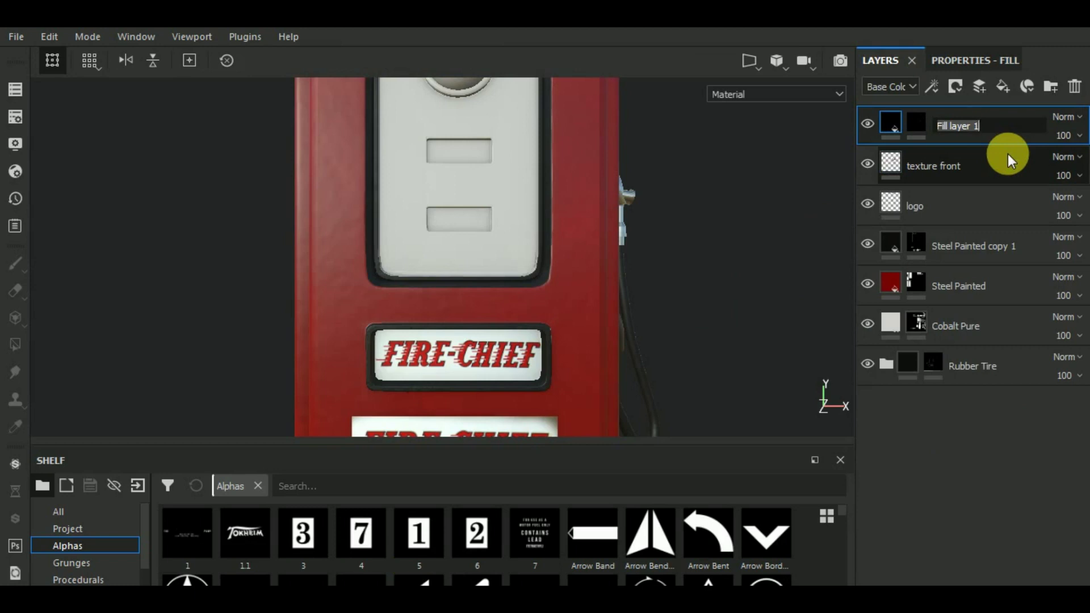
Rename Fill layer 1 to 'side texture' and add a paint layer named 'front main text'.
text(side)
text( texture)
key(Return)
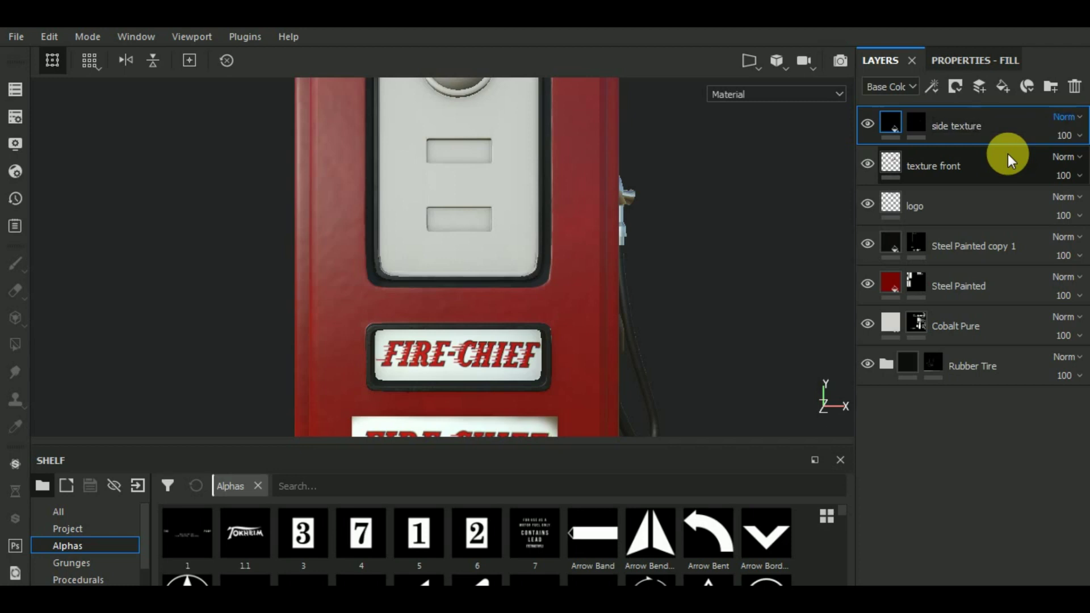
click(982, 86)
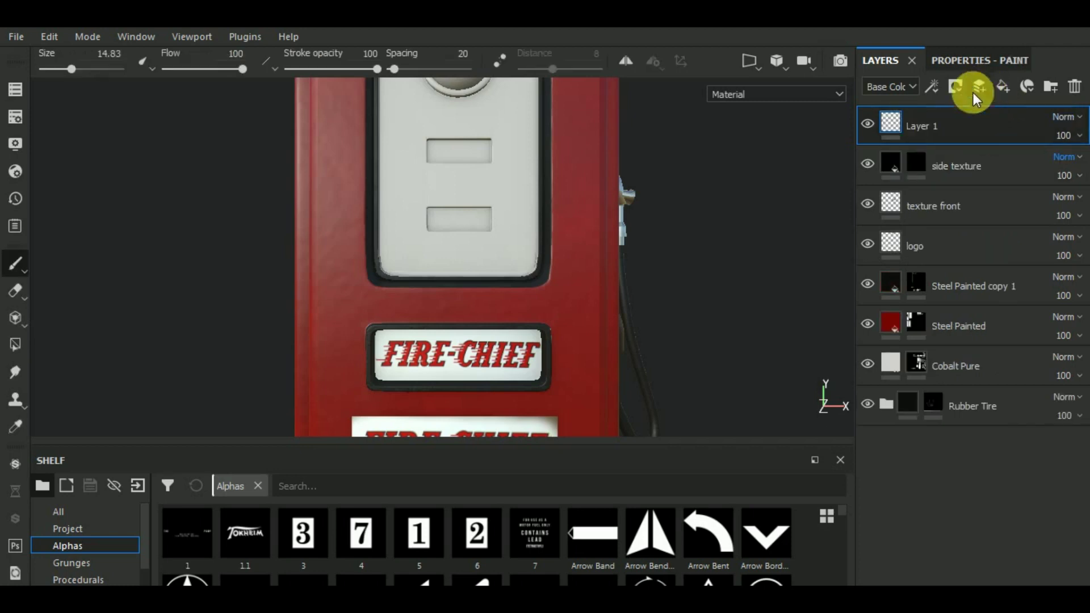
double_click(921, 127)
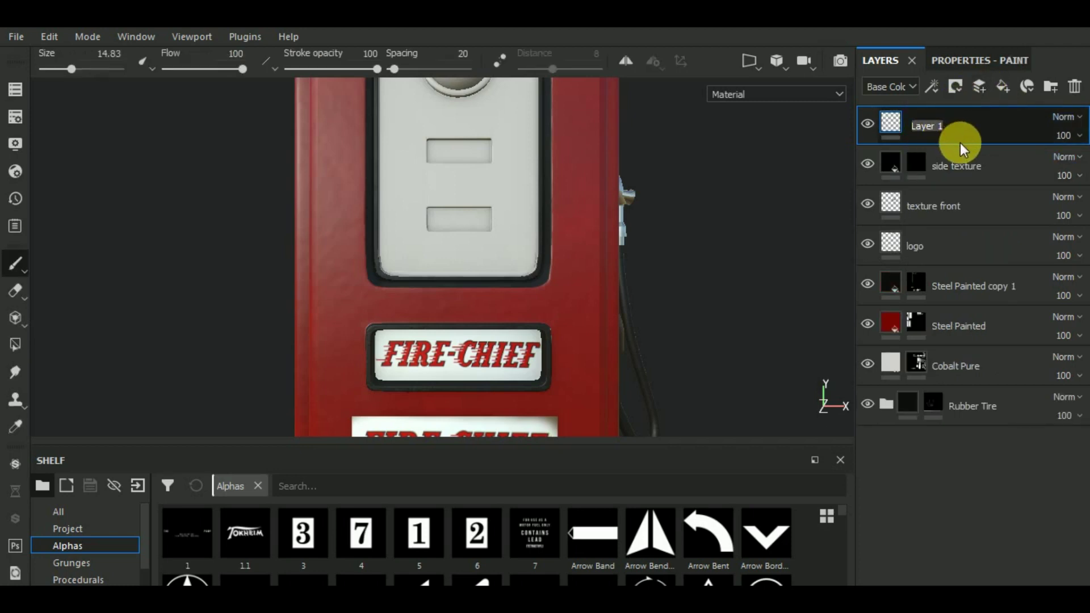
text(front main text)
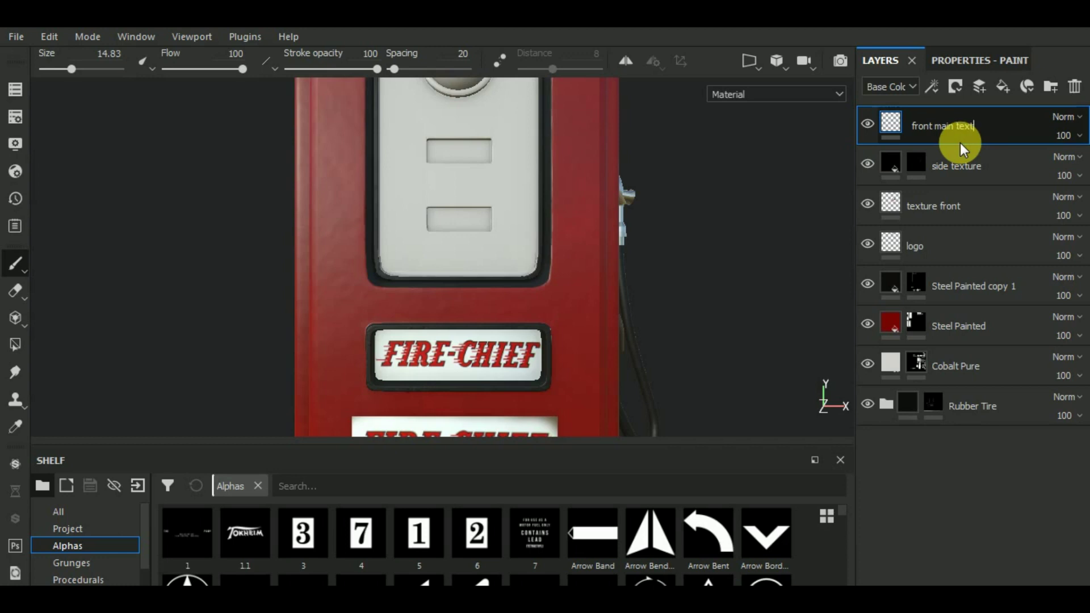
key(Return)
Load the Tokheim alpha 1.1 as the brush shape with a pure red base colour.
click(959, 60)
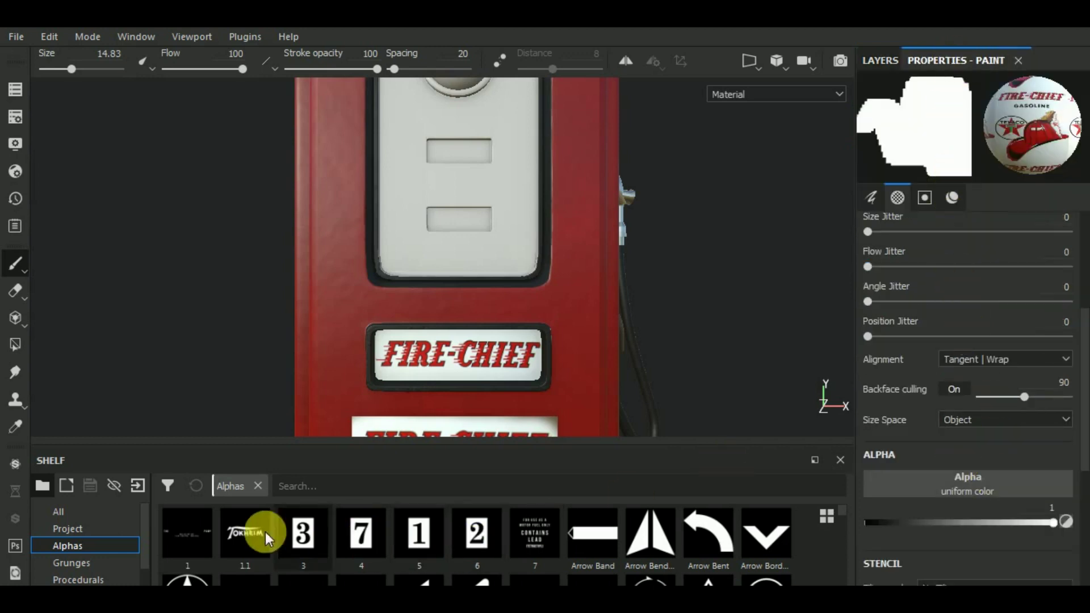
mouse_move(245, 533)
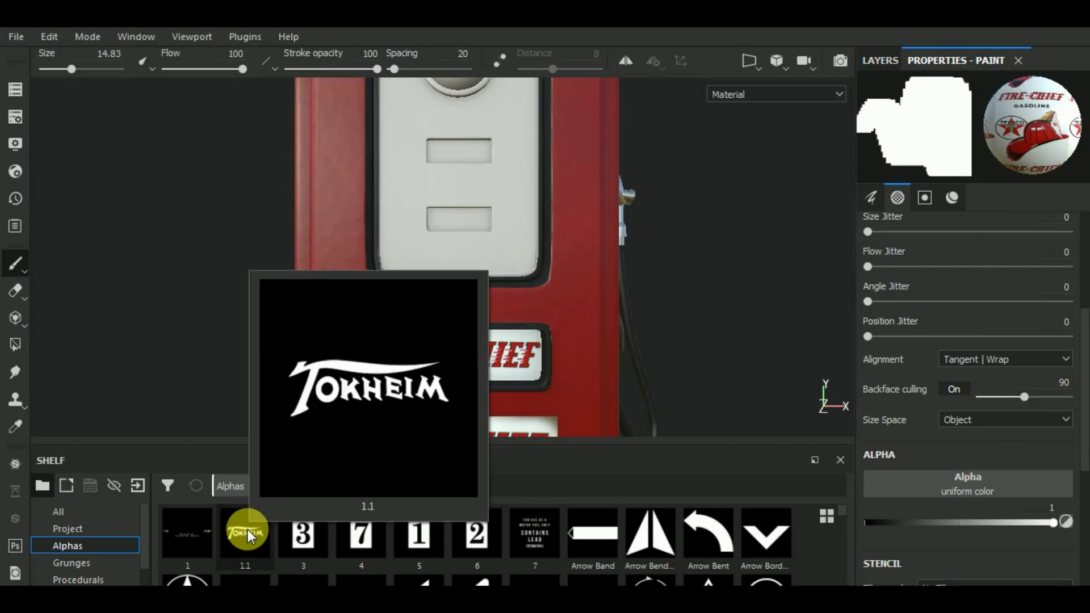
drag(248, 530, 987, 468)
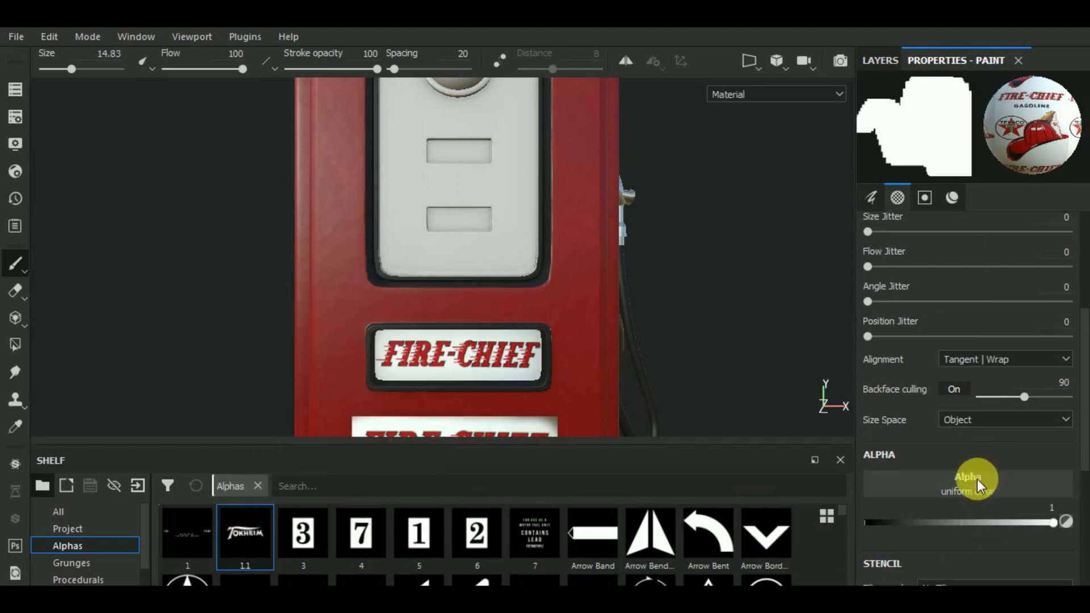
drag(234, 534, 960, 470)
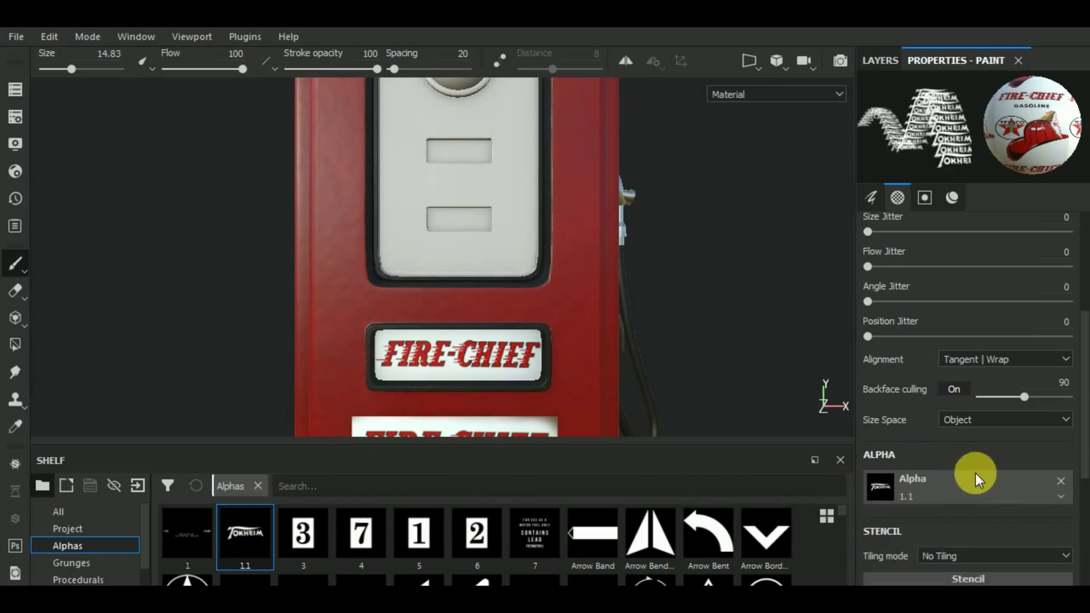
scroll(976, 472, down, 3)
scroll(976, 473, down, 2)
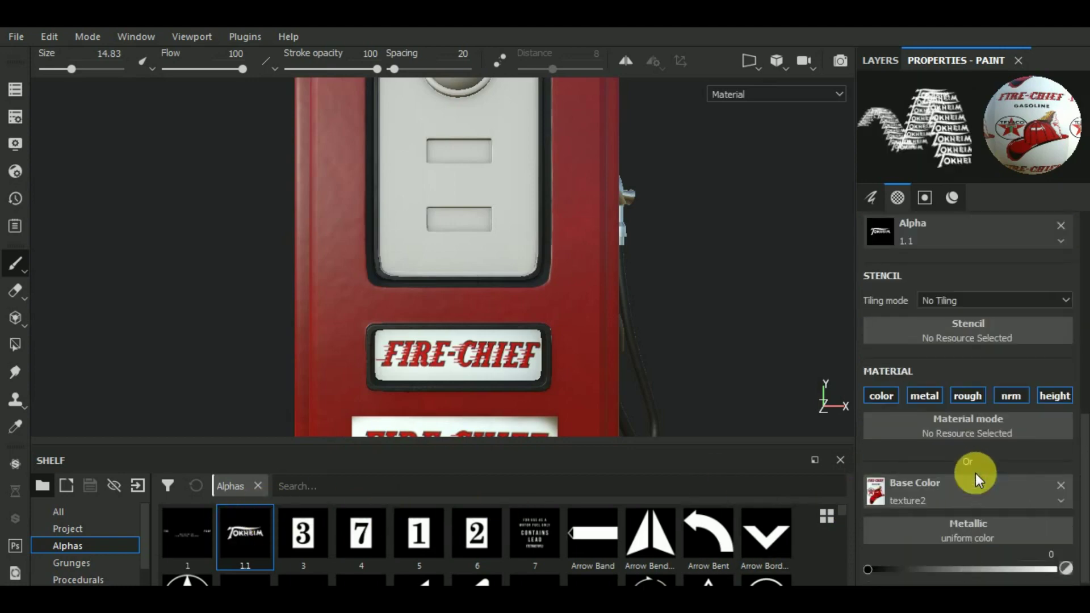
click(1061, 485)
click(971, 513)
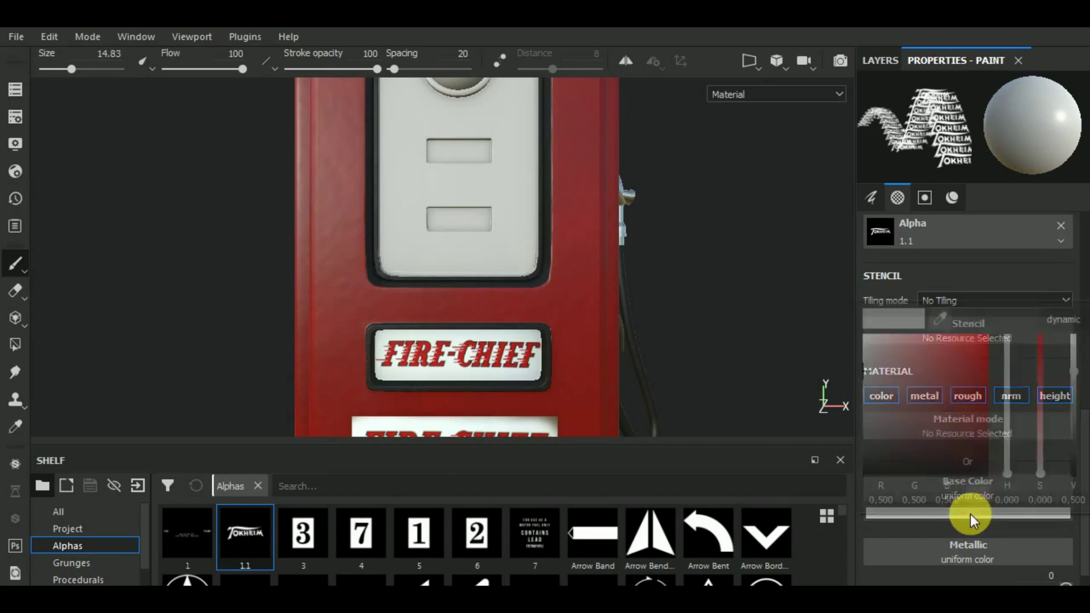
drag(970, 390, 994, 329)
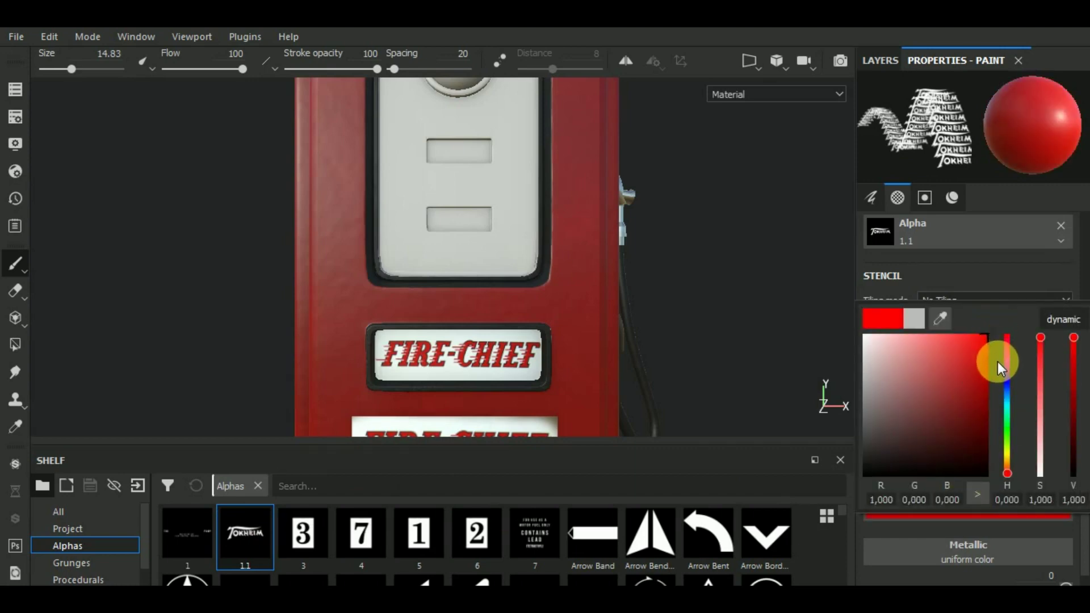
click(987, 282)
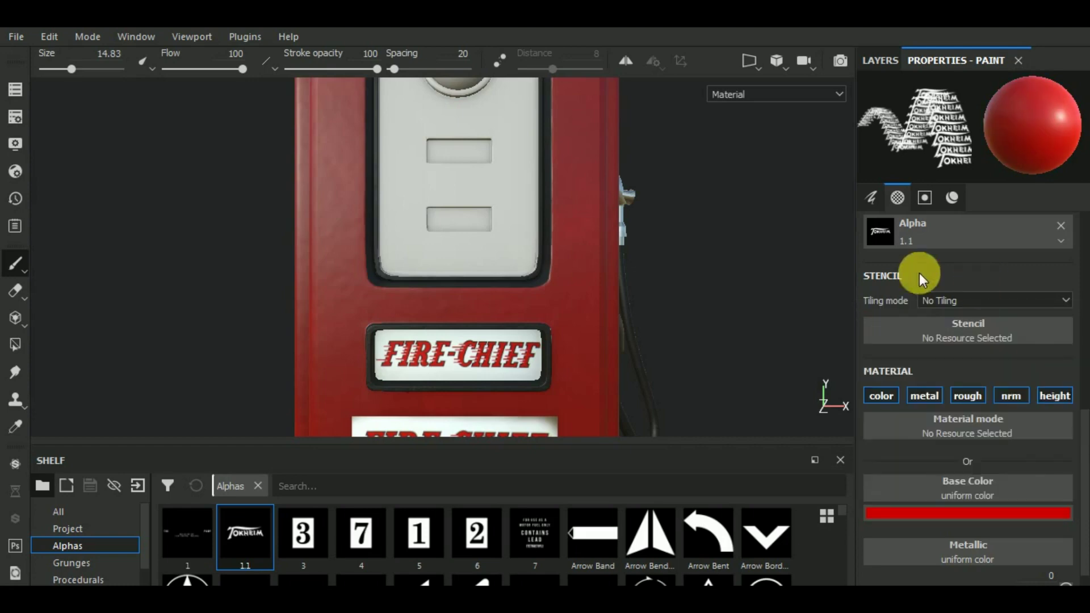
Shrink the brush to size 10.56 and stamp the red TOKHEIM logo below the dome.
mouse_move(749, 254)
middle_down()
mouse_move(751, 302)
mouse_move(735, 341)
middle_up()
scroll(438, 227, up, 3)
right_click(476, 213)
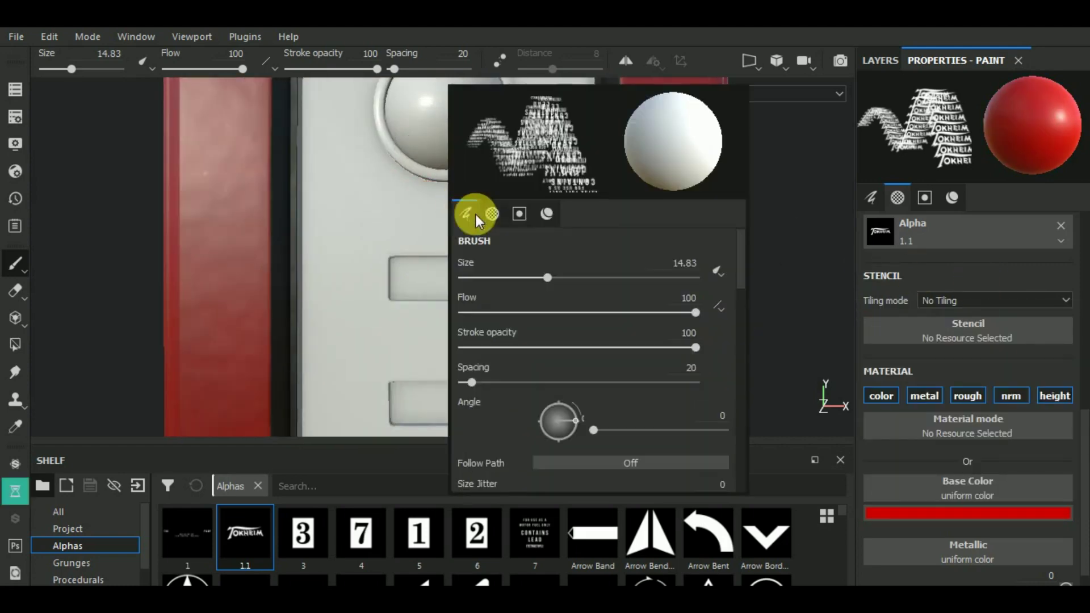
drag(499, 277, 522, 278)
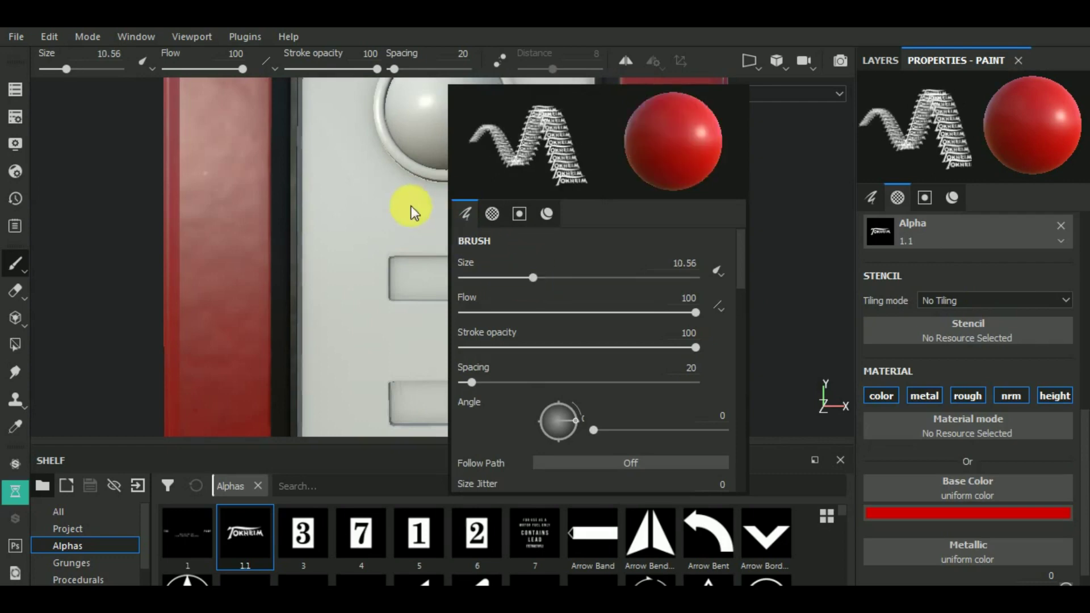
click(446, 204)
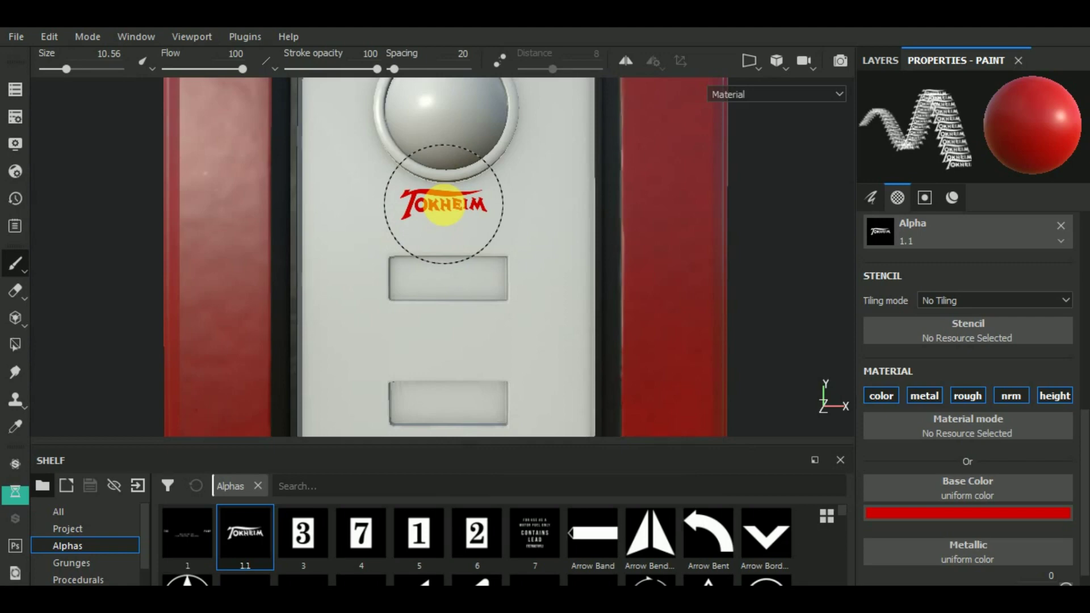
click(444, 204)
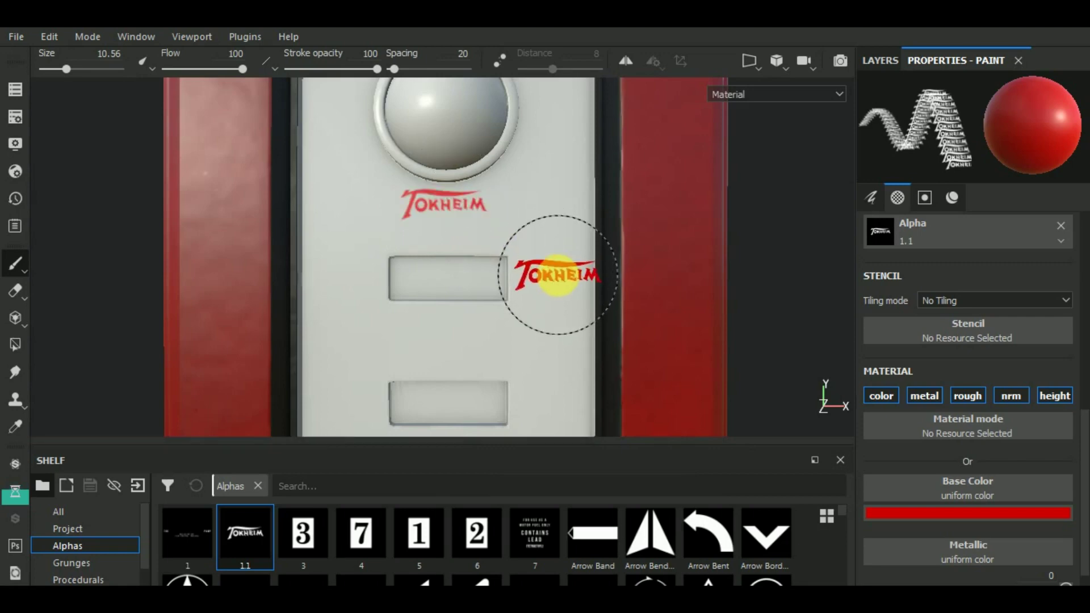
scroll(558, 275, down, 2)
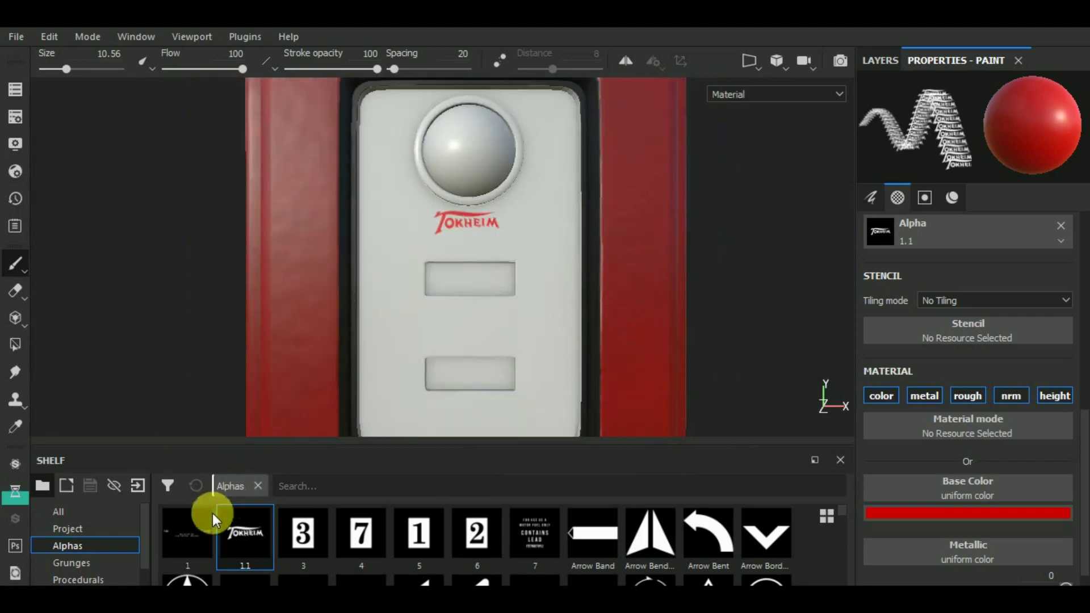
Check the front main text layer's options and save the project.
click(881, 59)
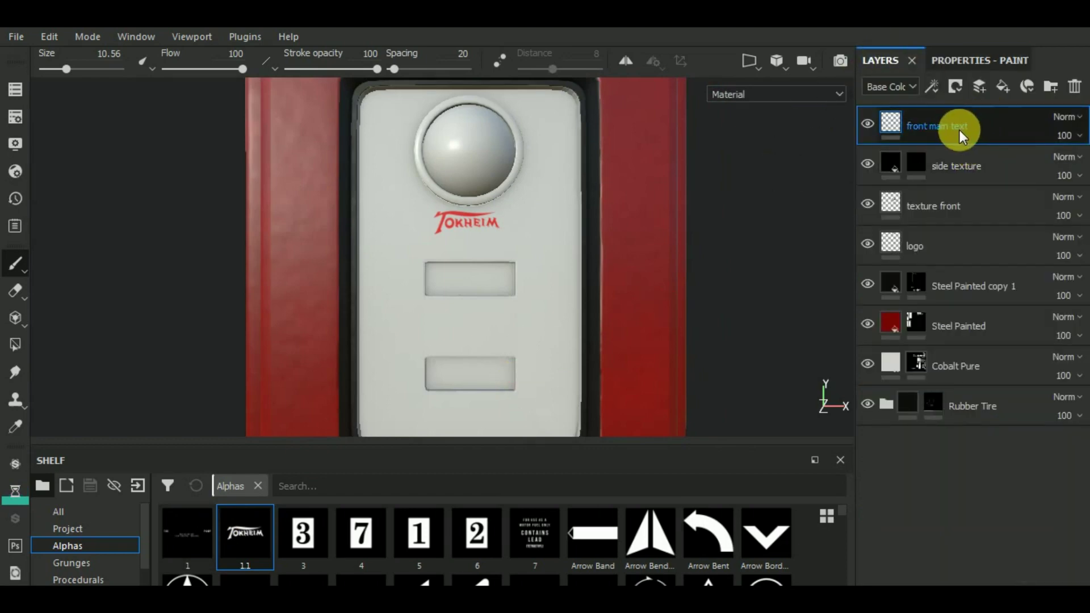
right_click(959, 131)
click(187, 256)
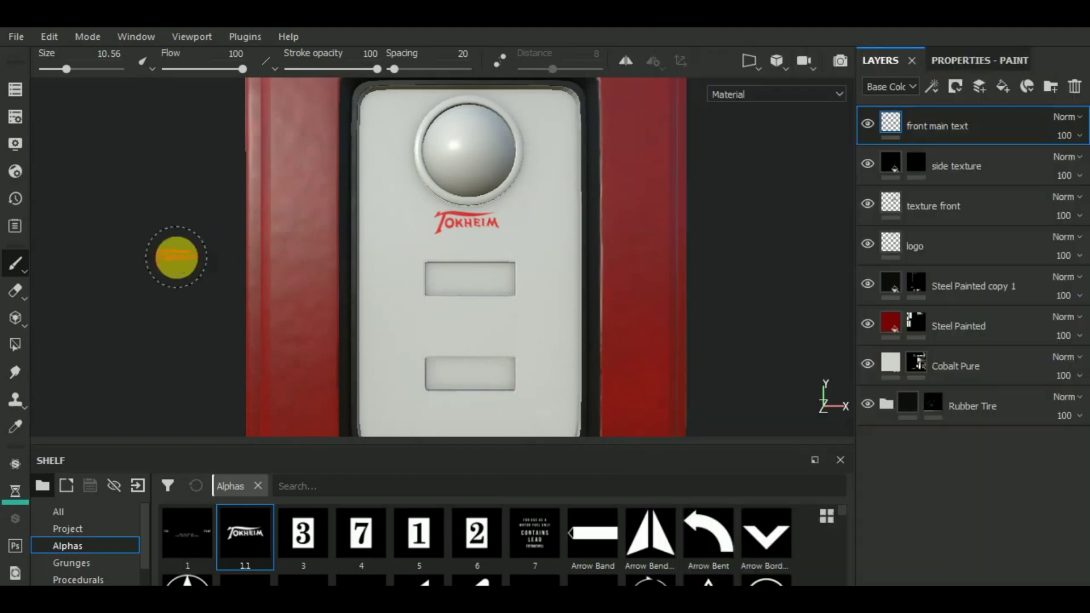
right_click(960, 127)
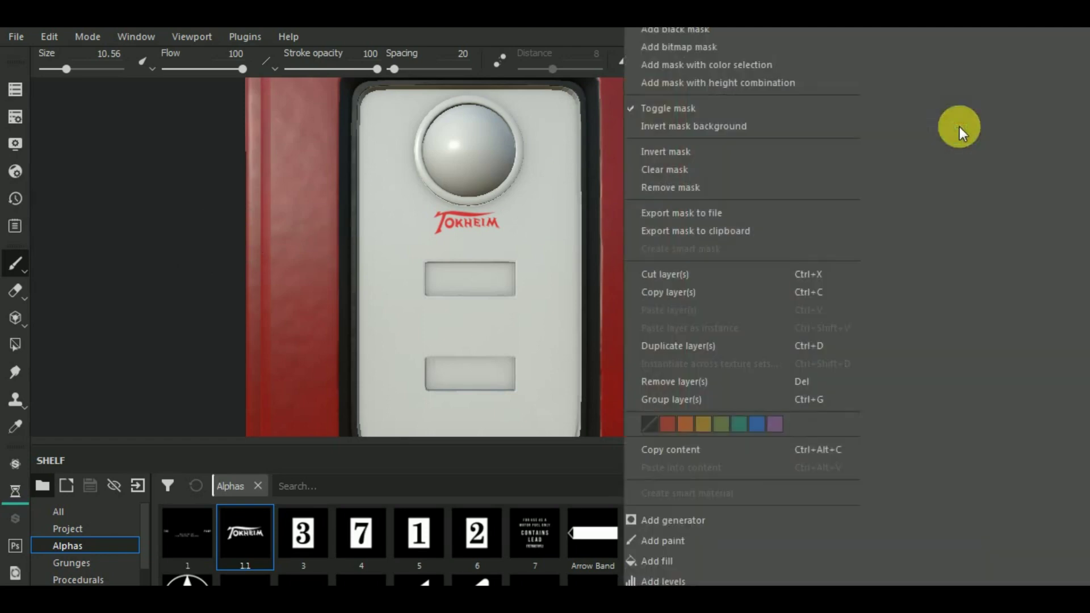
click(205, 205)
key(ctrl+s)
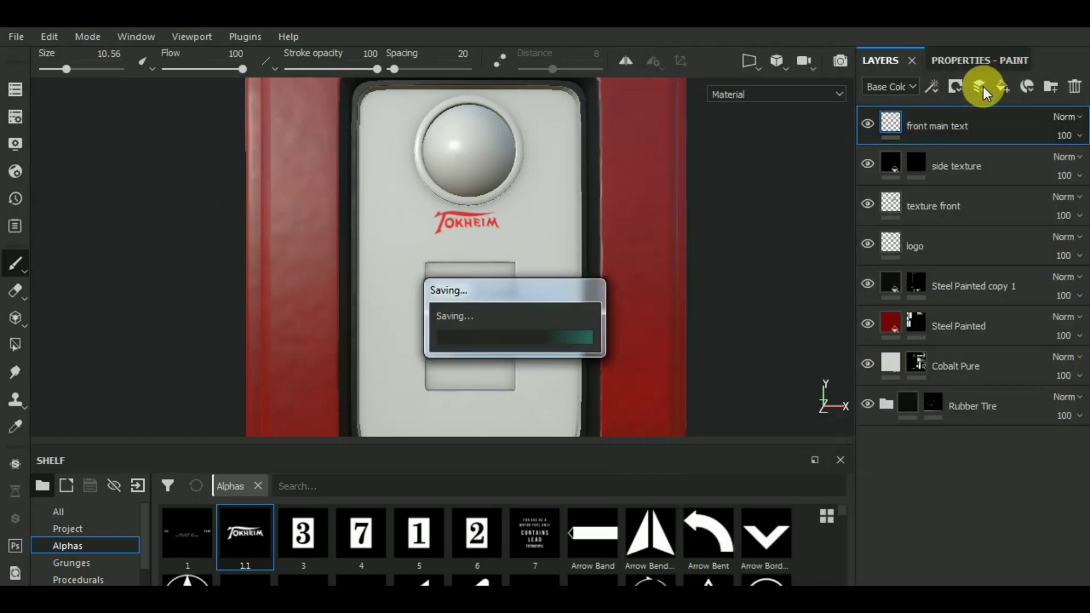
Add a top paint layer named 'front main text' and rename the one below 'front main text - logo'.
click(983, 86)
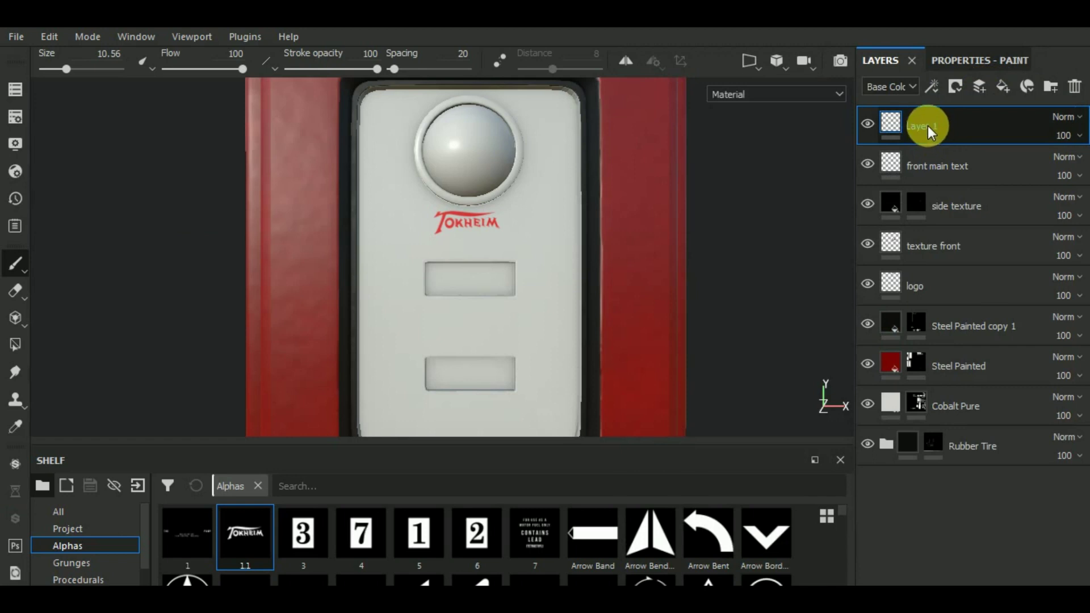
double_click(936, 161)
key(ctrl+c)
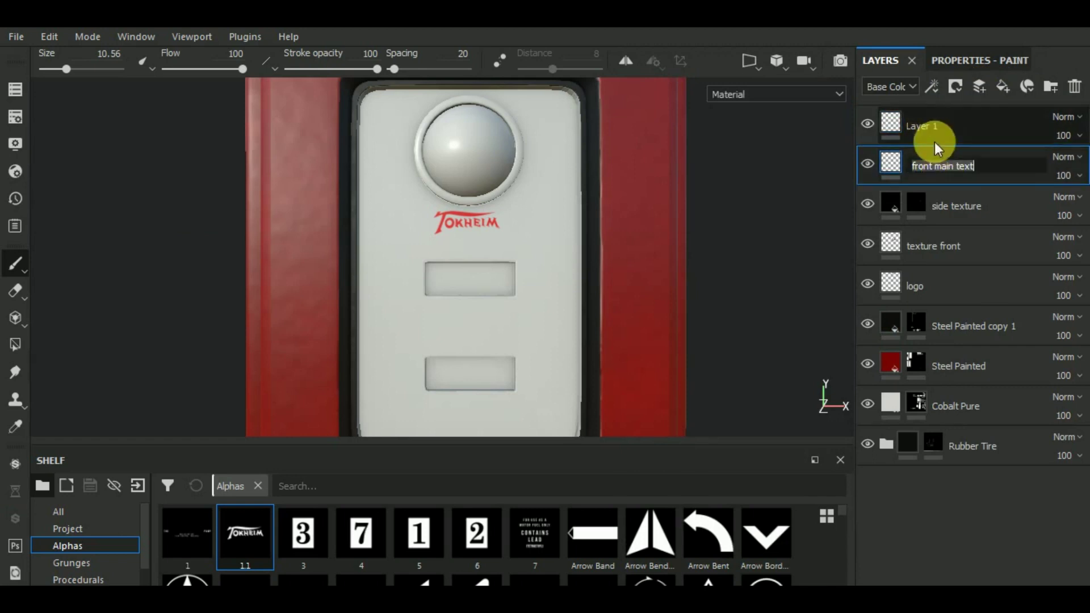
double_click(933, 132)
key(ctrl+v)
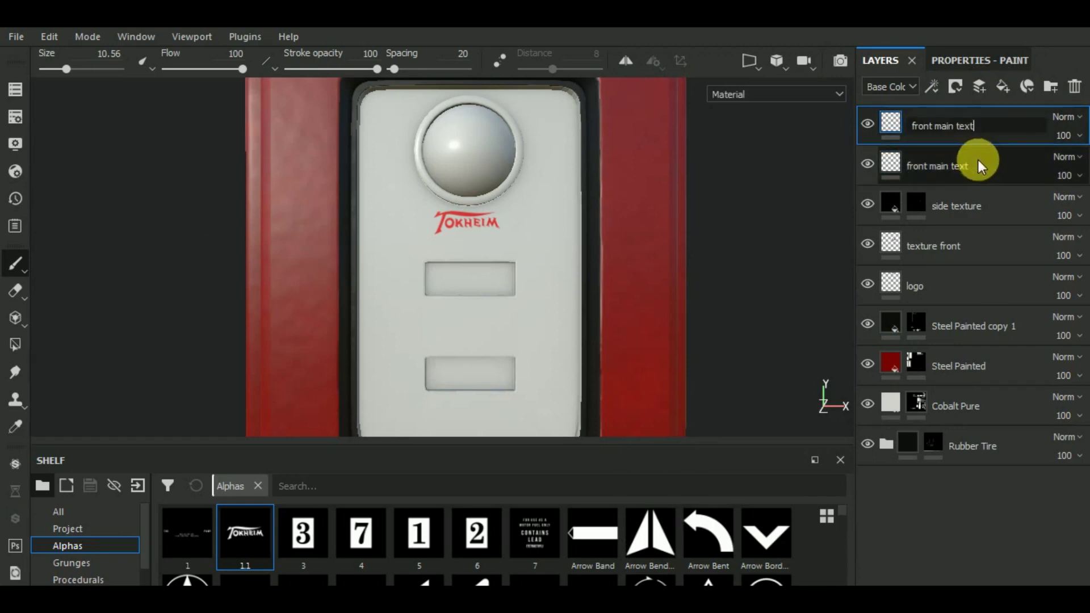
double_click(960, 166)
text(- logo)
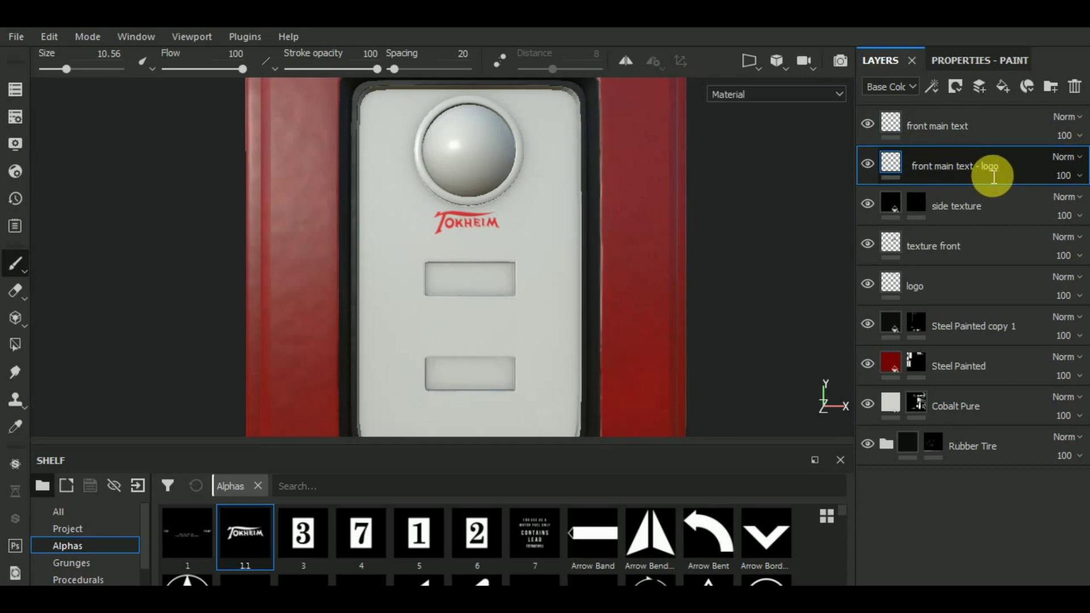
click(955, 125)
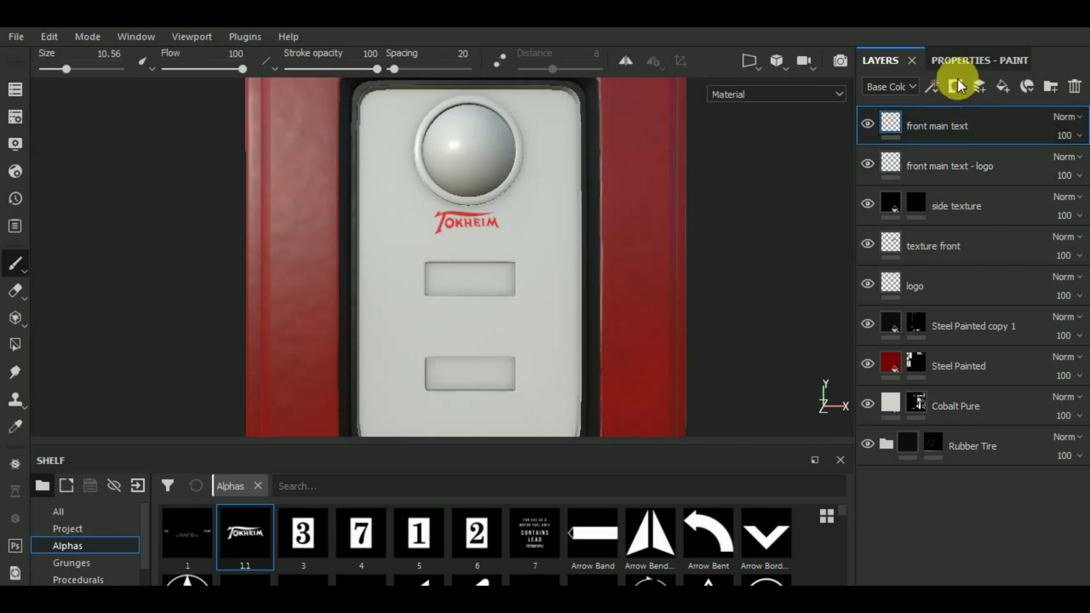
Change the brush base colour from red to near-black.
click(963, 60)
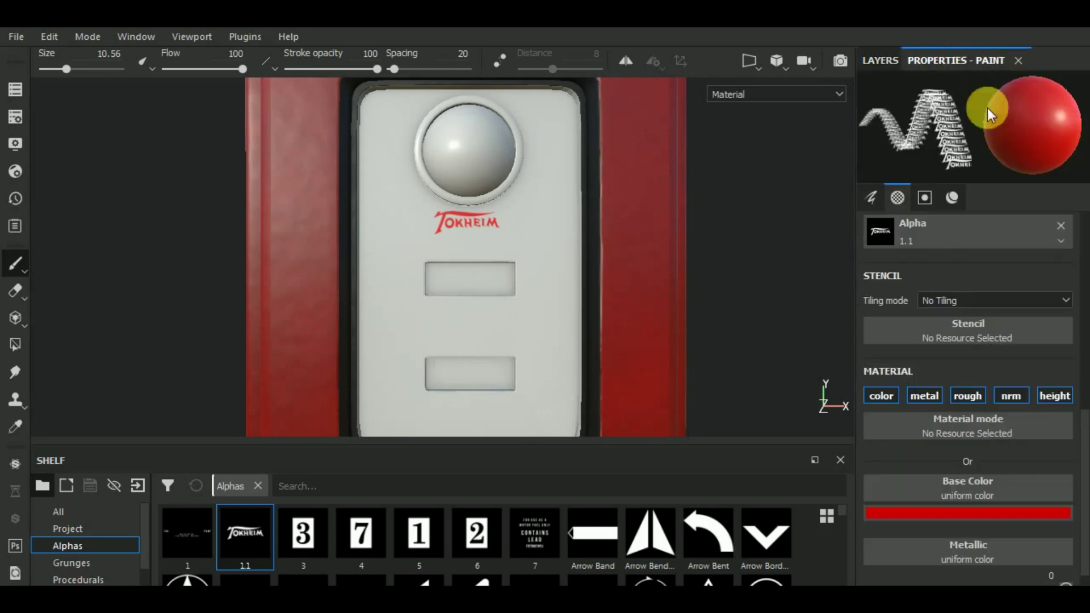
click(955, 515)
click(943, 404)
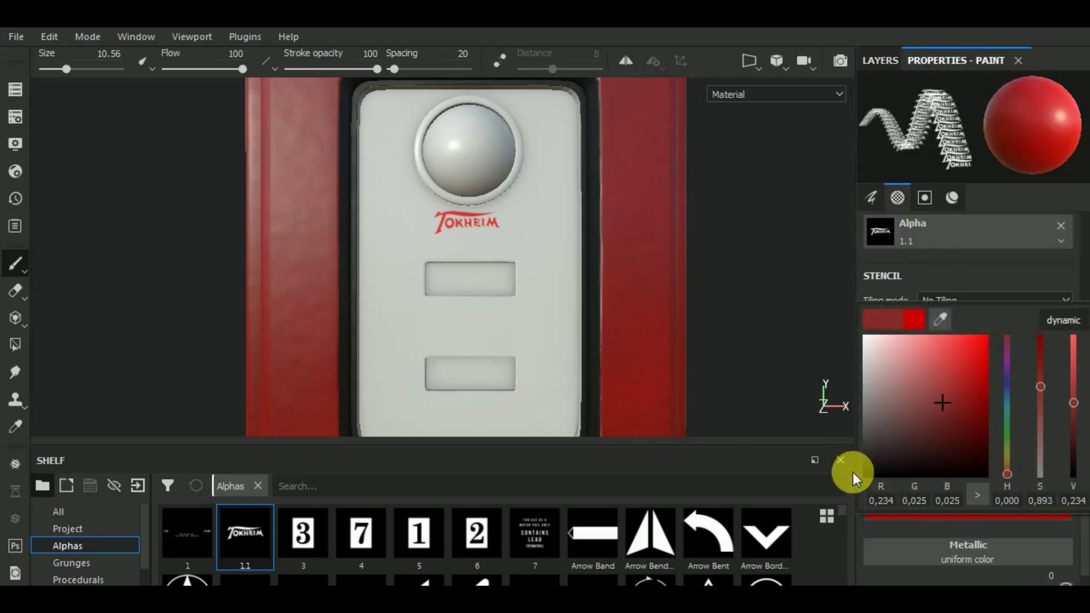
click(866, 472)
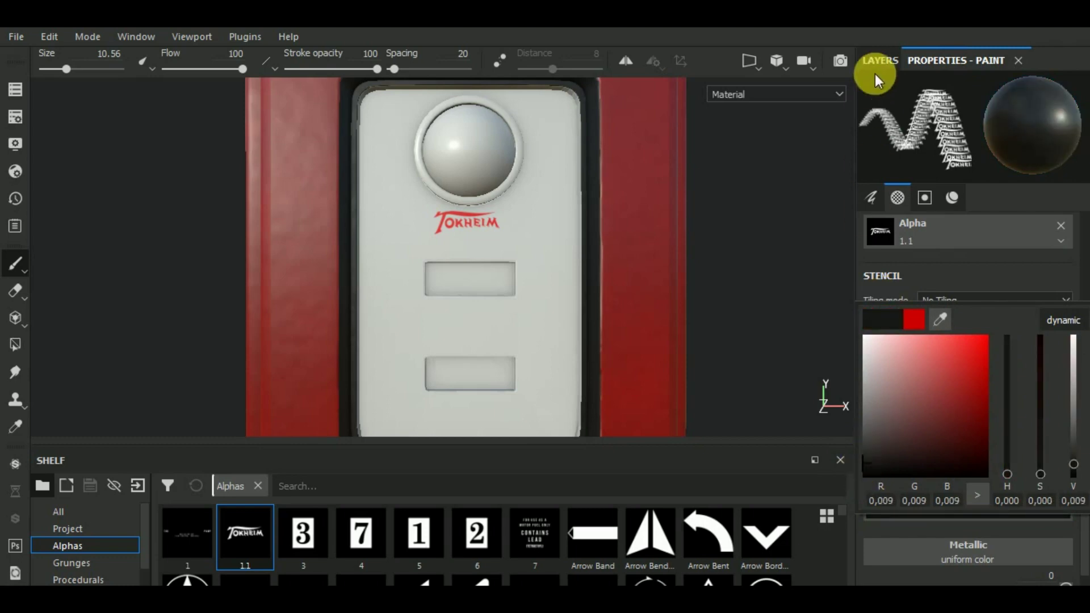
click(887, 61)
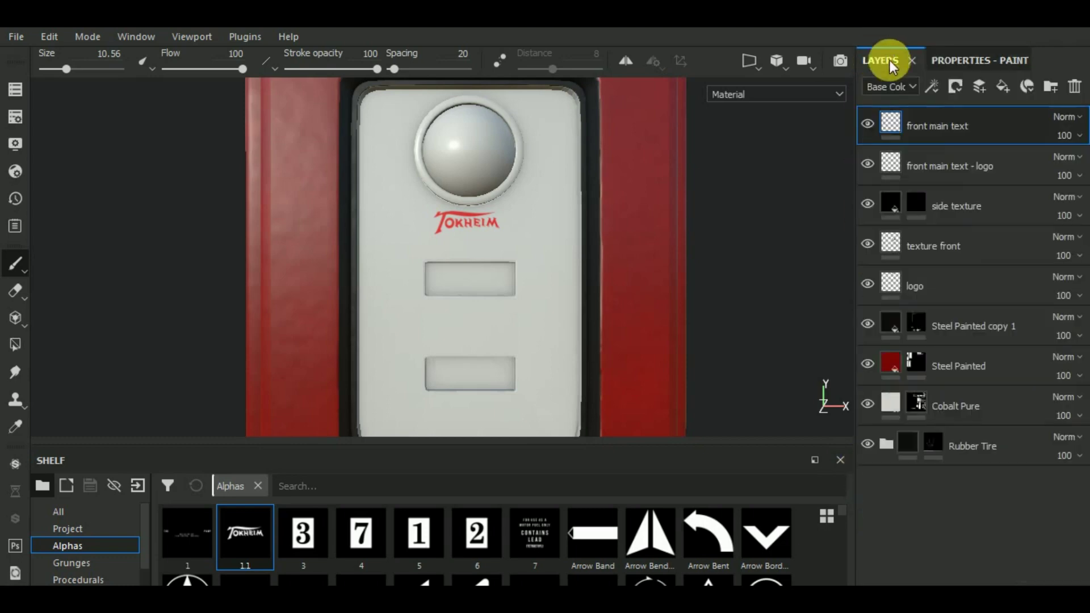
click(965, 60)
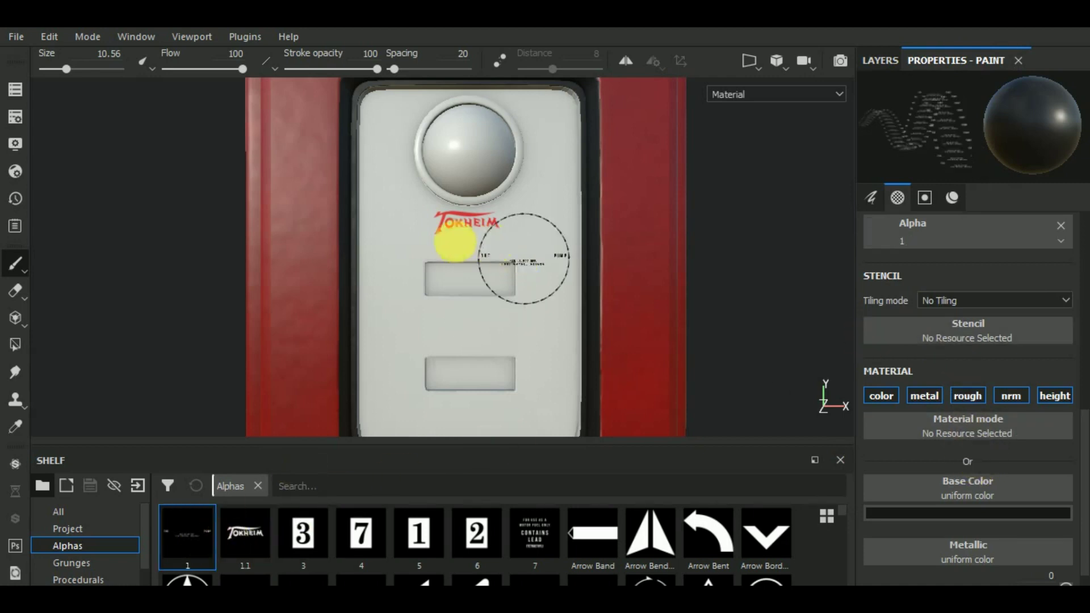
scroll(465, 238, up, 3)
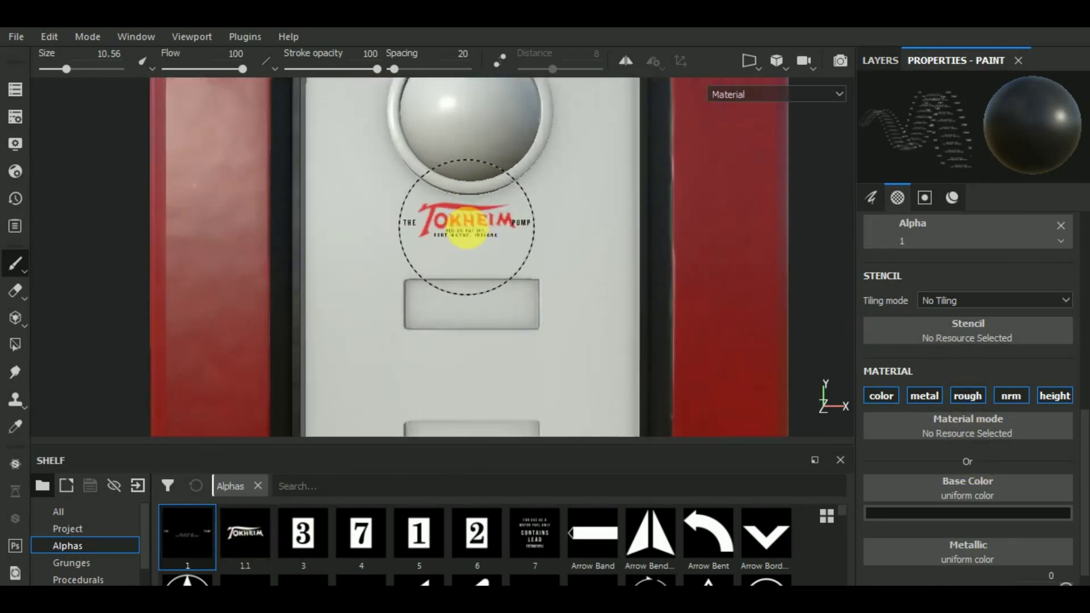
scroll(468, 236, up, 2)
scroll(473, 233, up, 1)
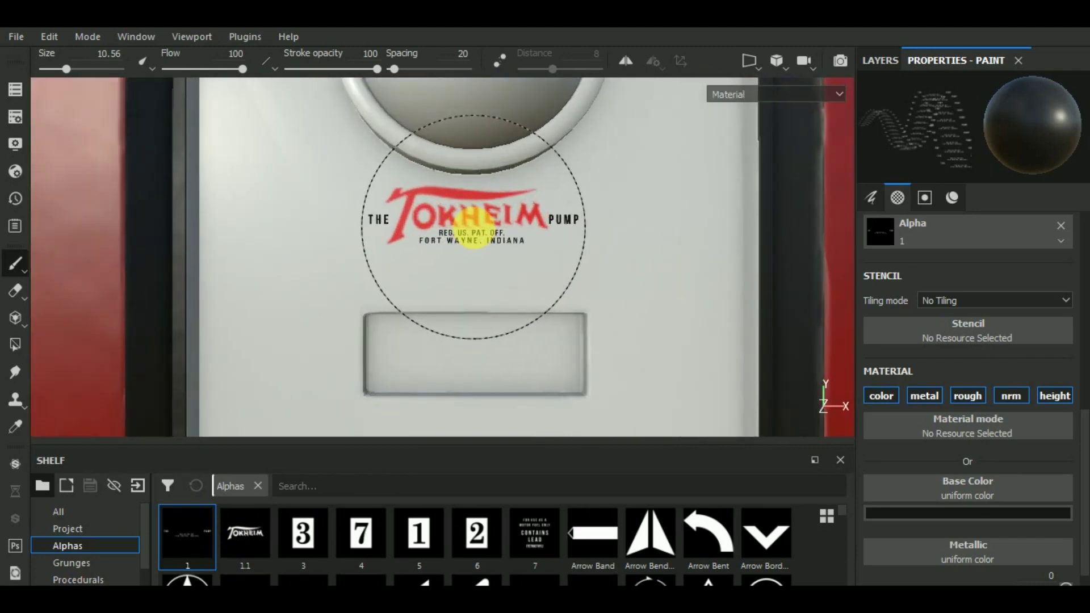
Raise the brush size to 11.5 and stamp the Tokheim alpha on the pump face.
right_click(473, 231)
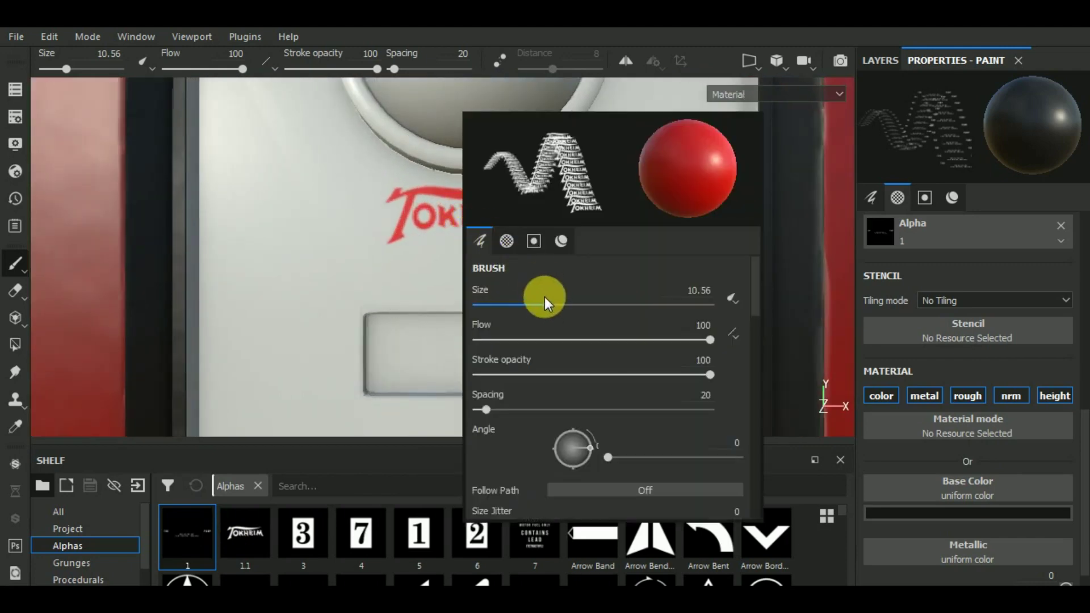
drag(548, 305, 552, 304)
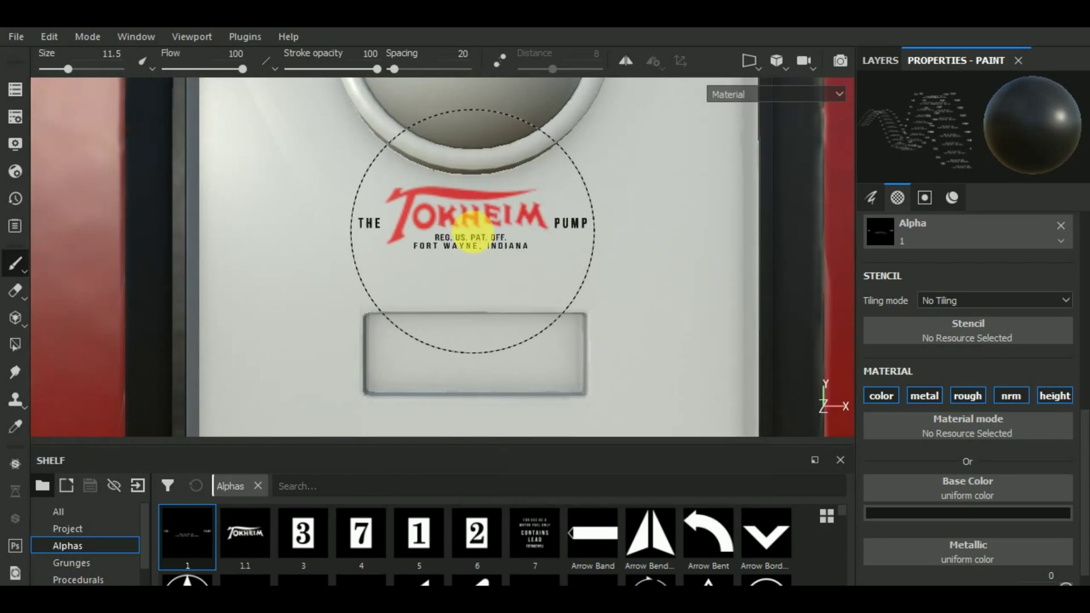
click(473, 234)
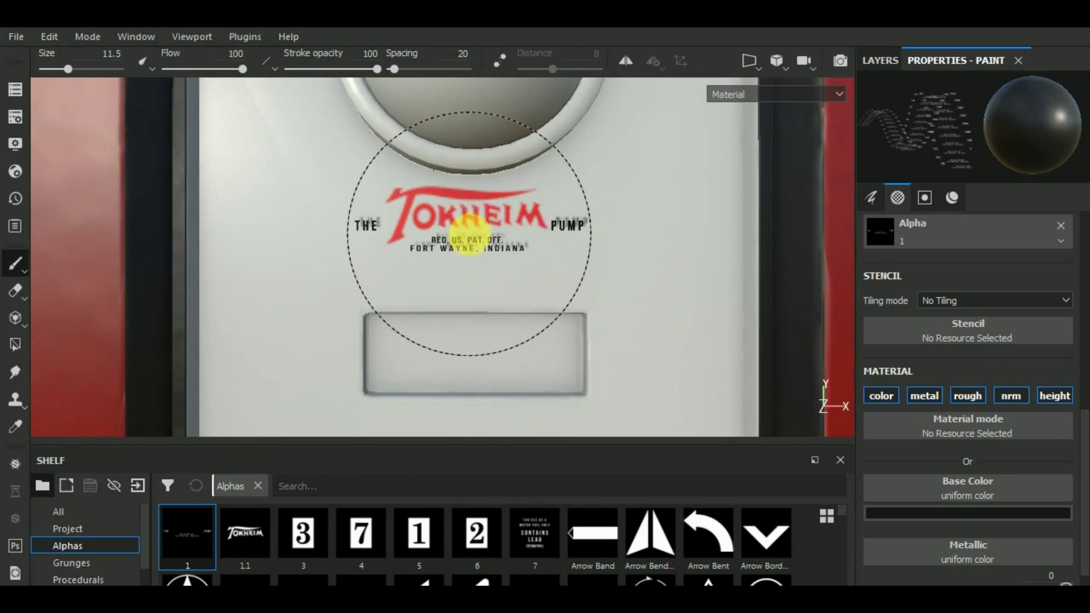
scroll(551, 306, down, 2)
scroll(705, 323, down, 2)
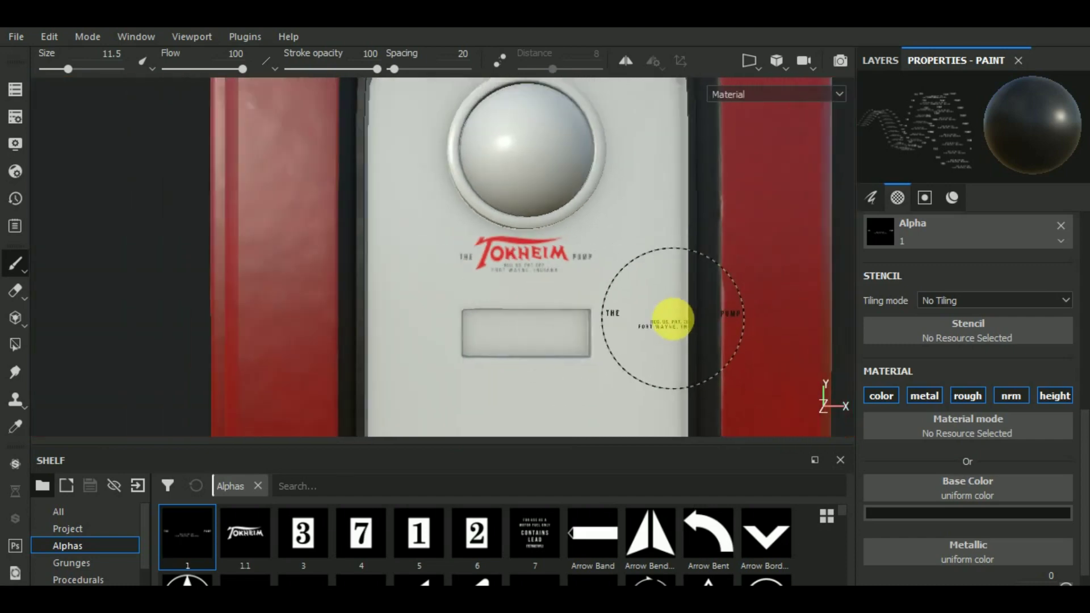
scroll(673, 318, down, 1)
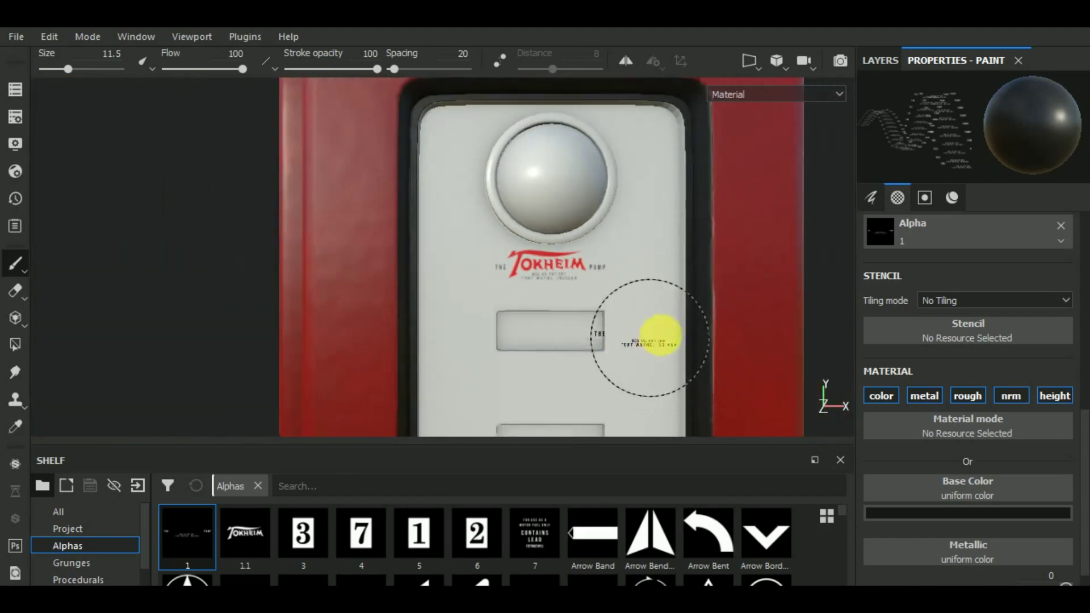
click(880, 60)
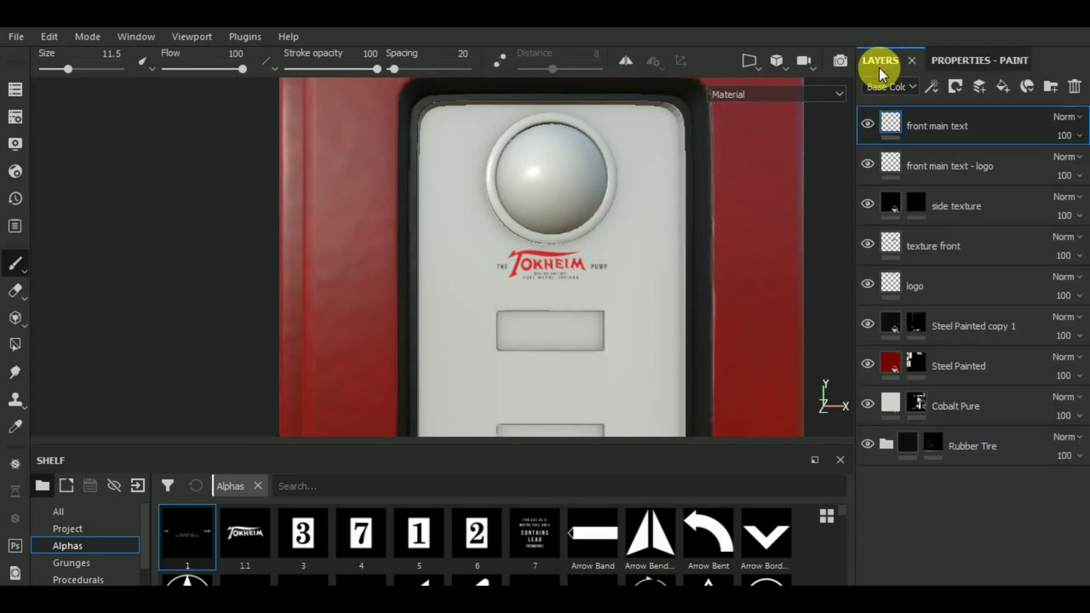
Add a fill layer above side texture with a near-white base colour.
click(985, 213)
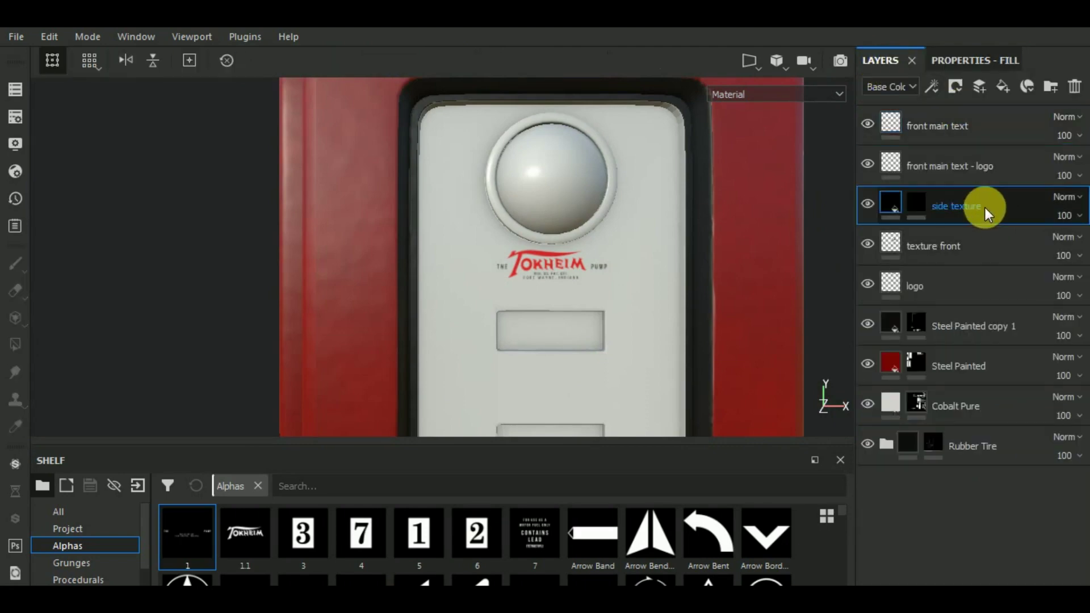
click(1003, 87)
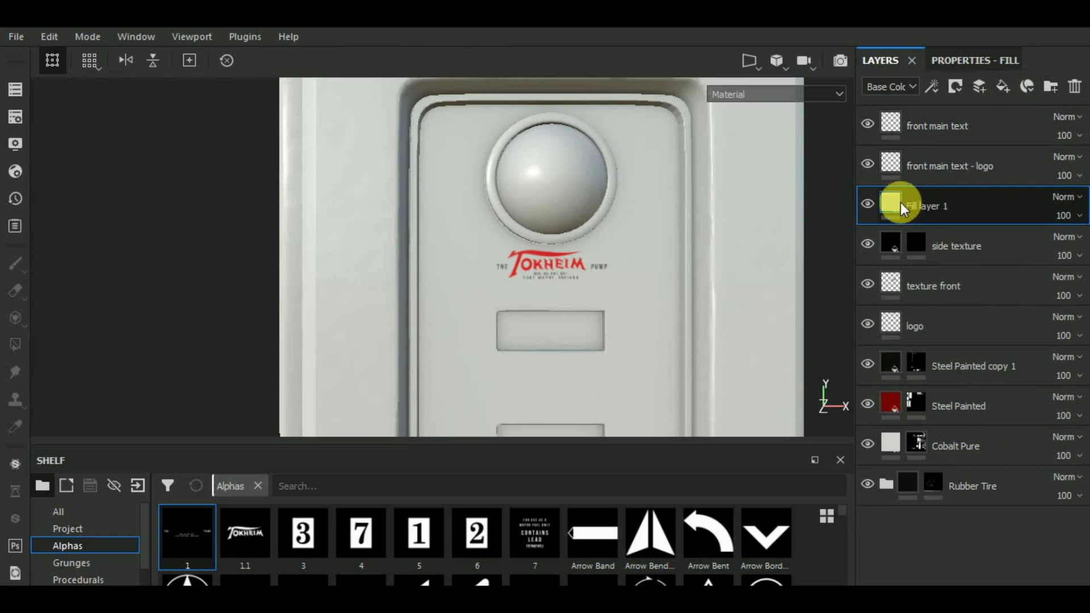
click(968, 62)
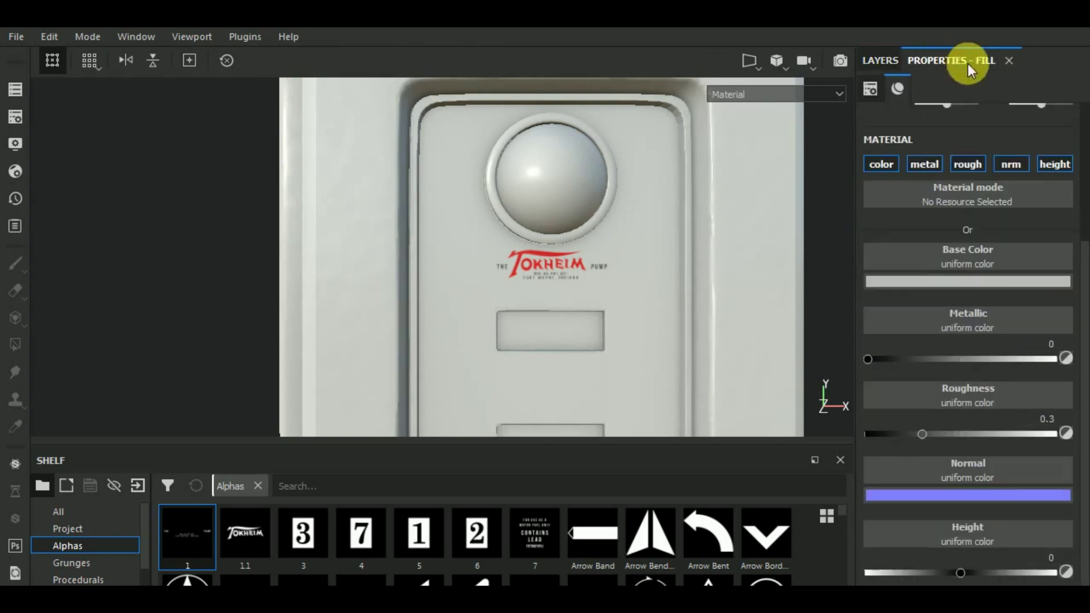
click(936, 281)
drag(868, 352, 864, 335)
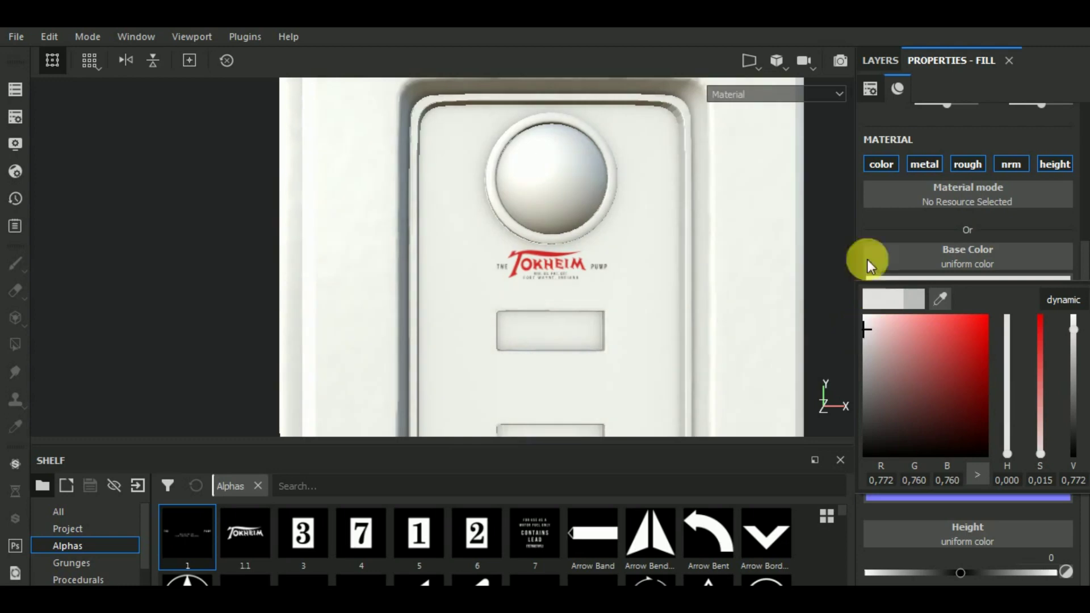
click(881, 62)
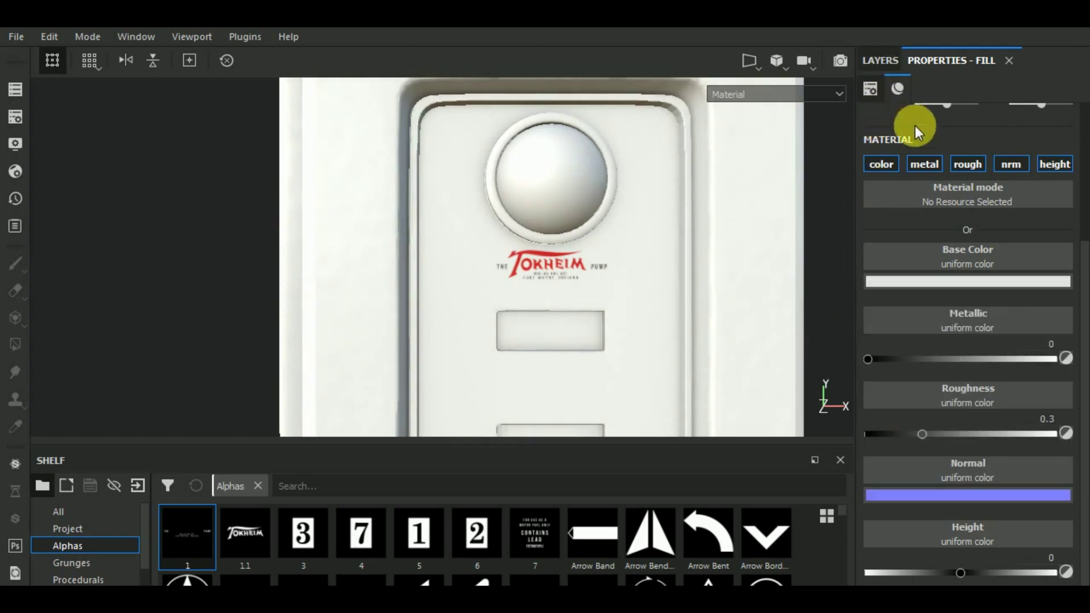
click(883, 64)
Give Fill layer 1 a black mask and polygon-fill one front-panel triangle in face mode.
click(954, 88)
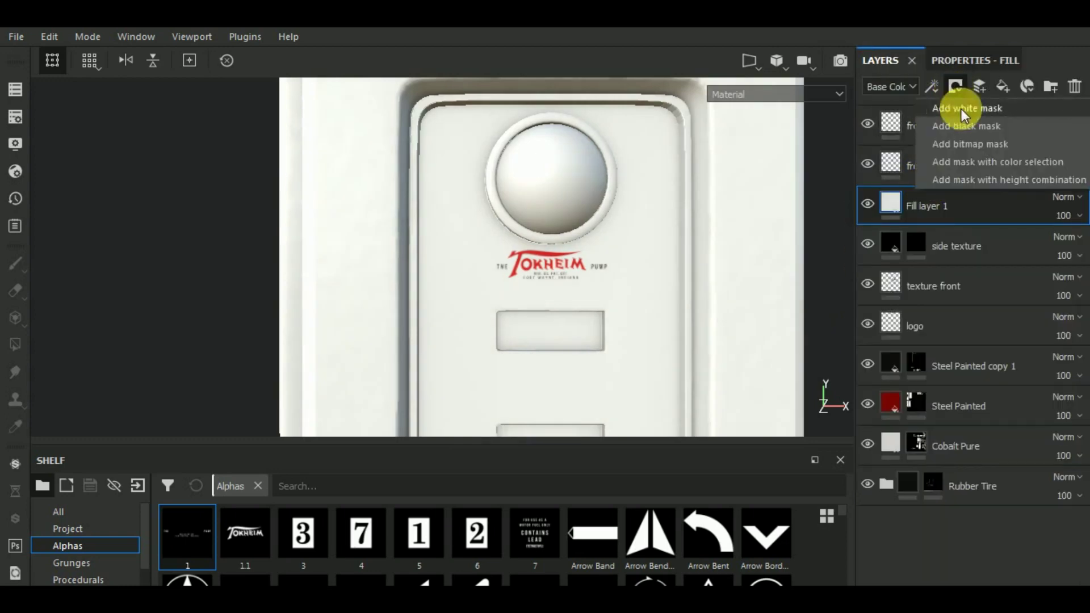
click(969, 128)
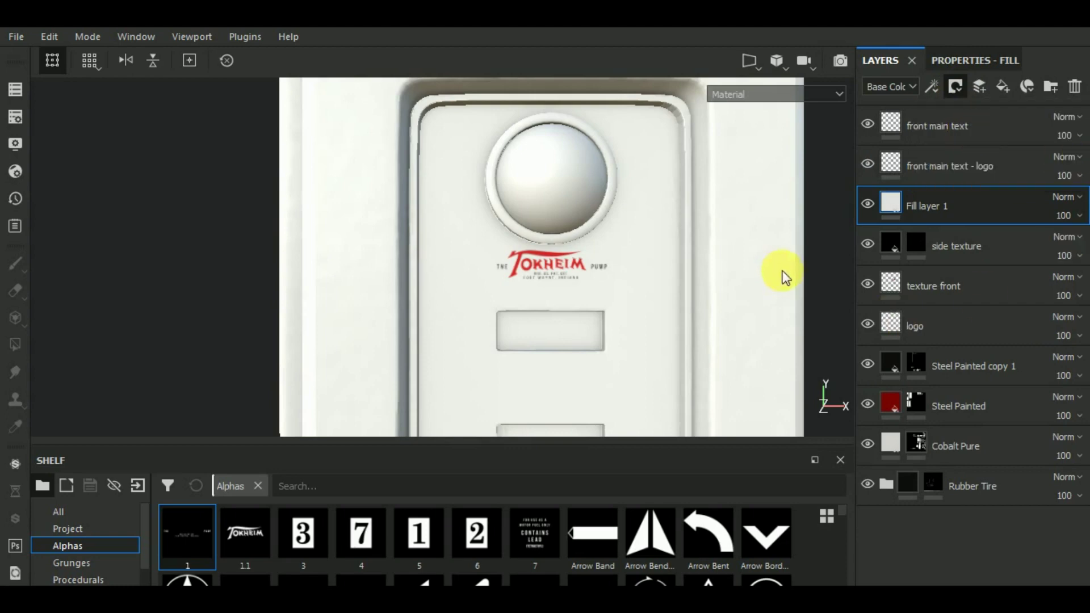
key(1)
click(9, 271)
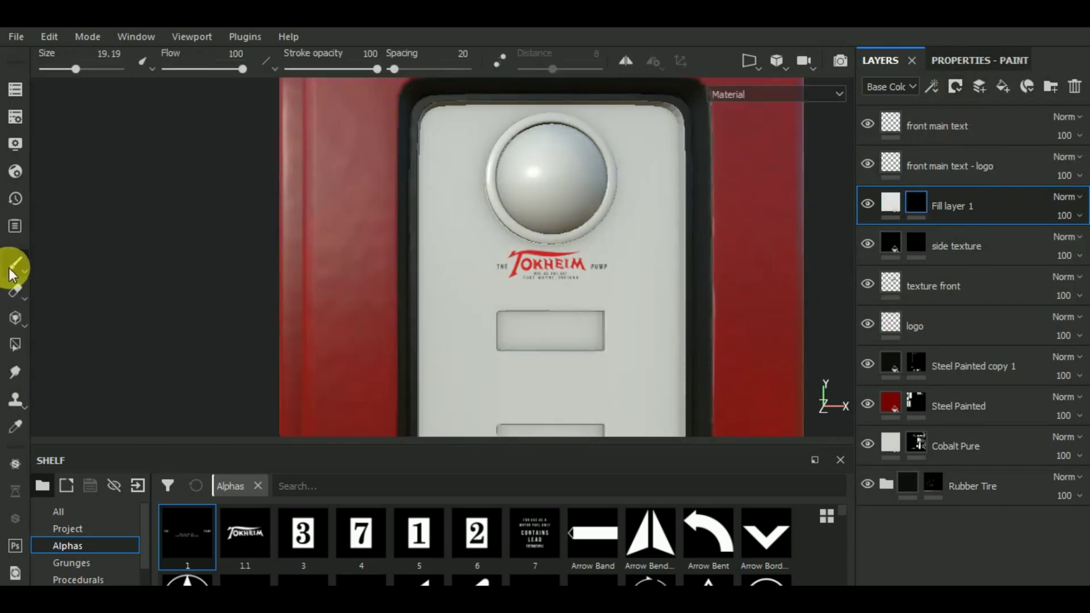
click(17, 344)
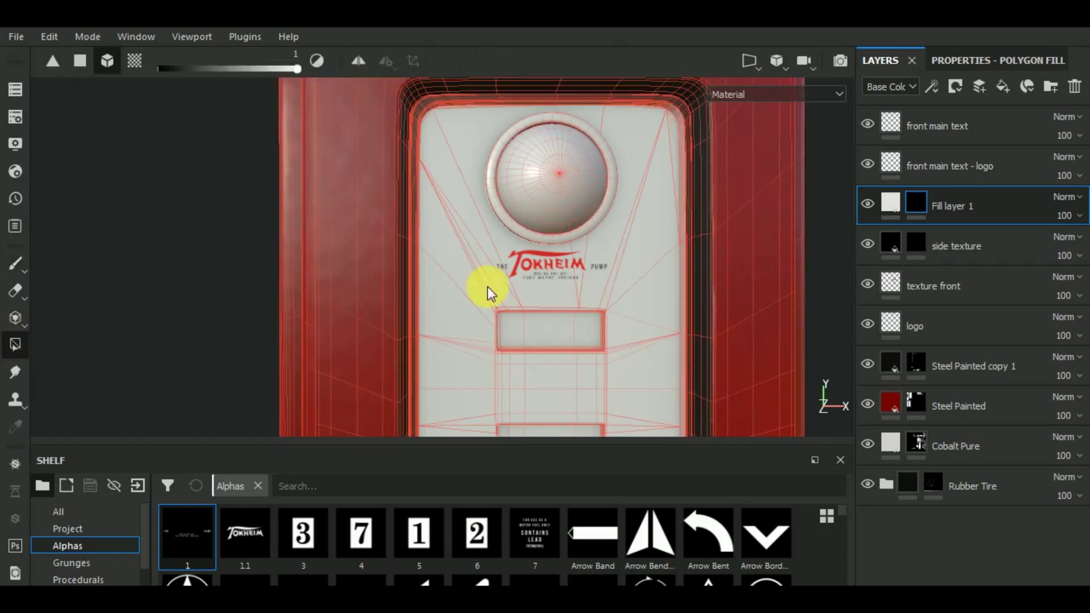
click(646, 248)
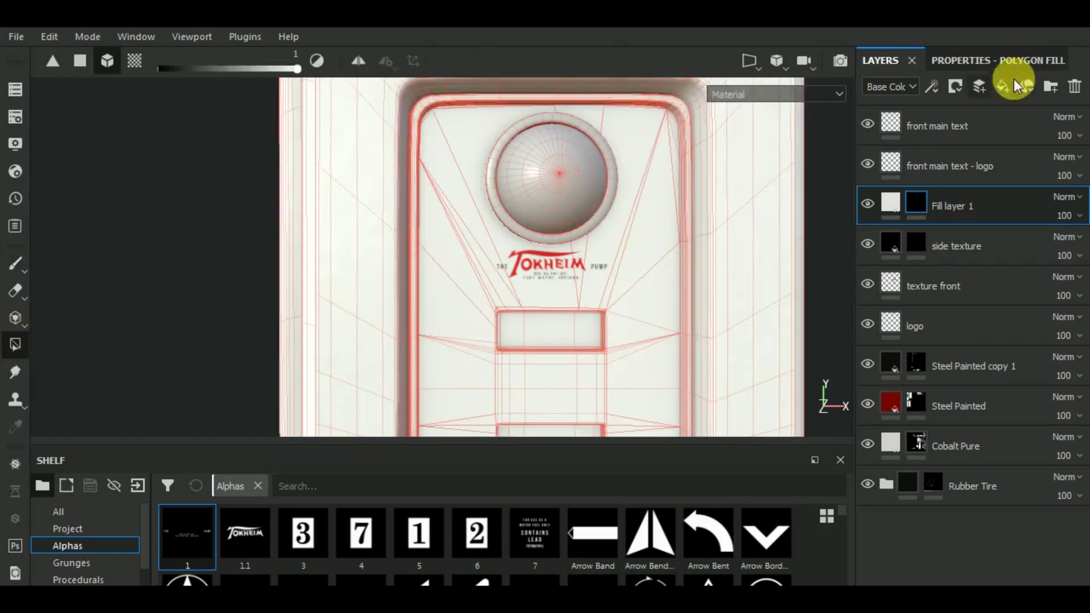
click(1003, 61)
click(943, 86)
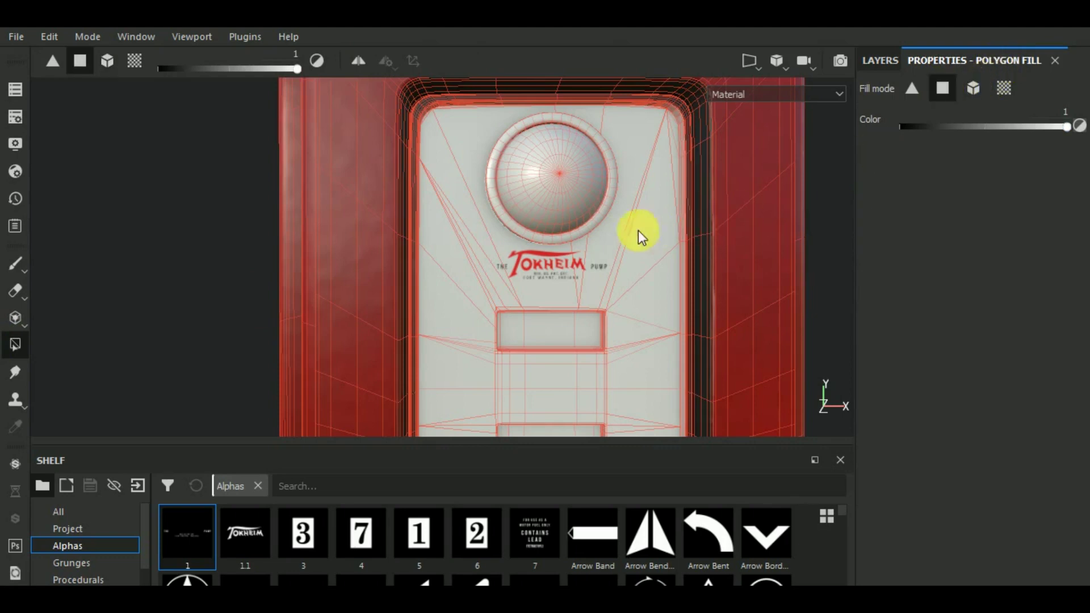
click(650, 234)
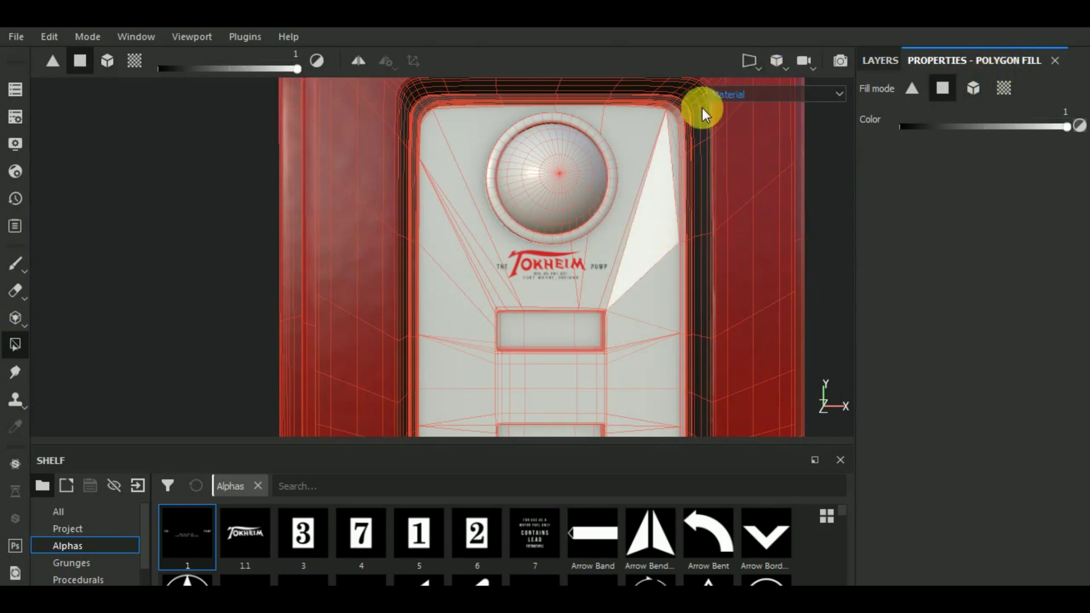
Split the viewport into 3D/2D and fill the front panel's UV shell through the mask.
click(752, 59)
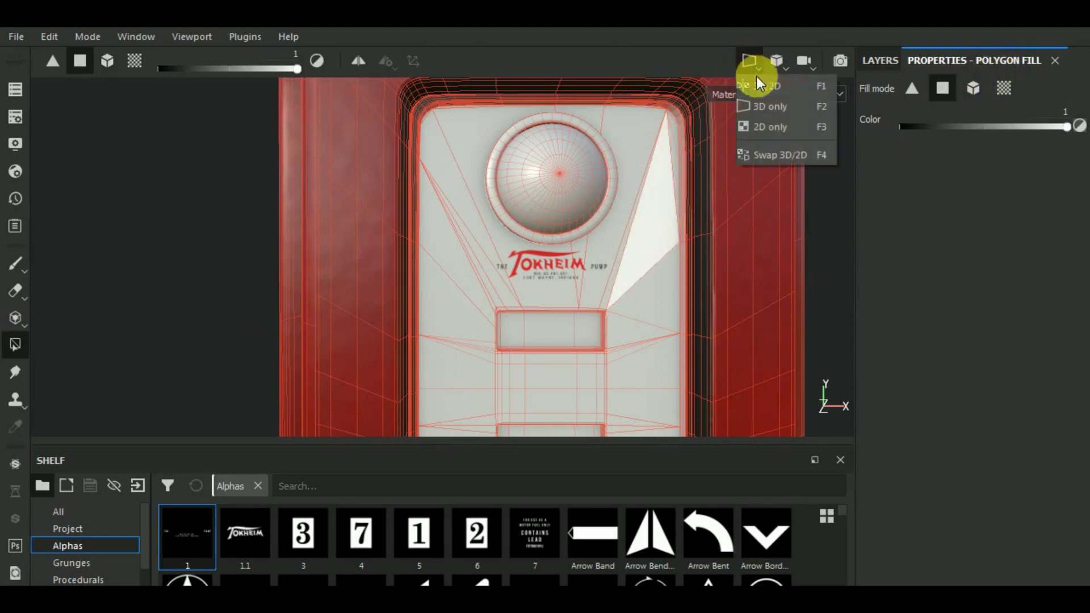
click(761, 83)
middle_drag(598, 281, 602, 352)
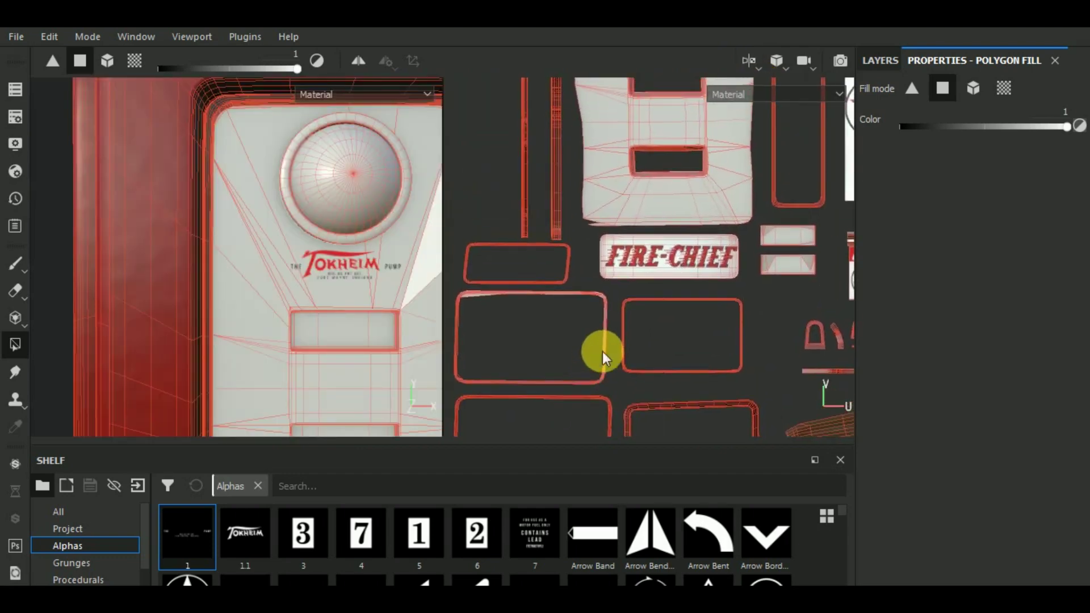
scroll(638, 312, down, 3)
scroll(642, 304, up, 2)
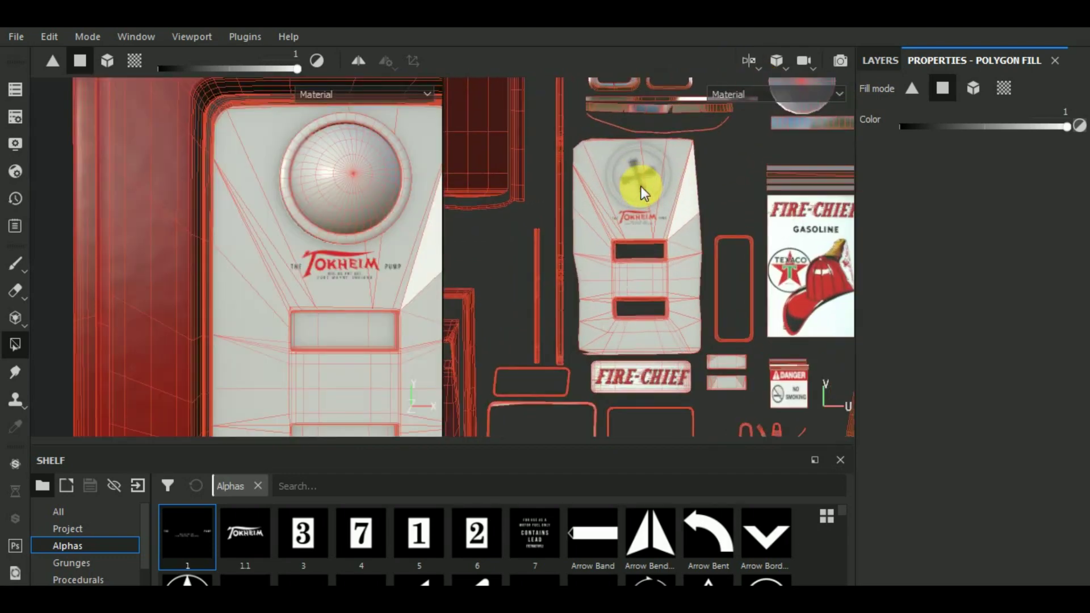
drag(594, 149, 698, 356)
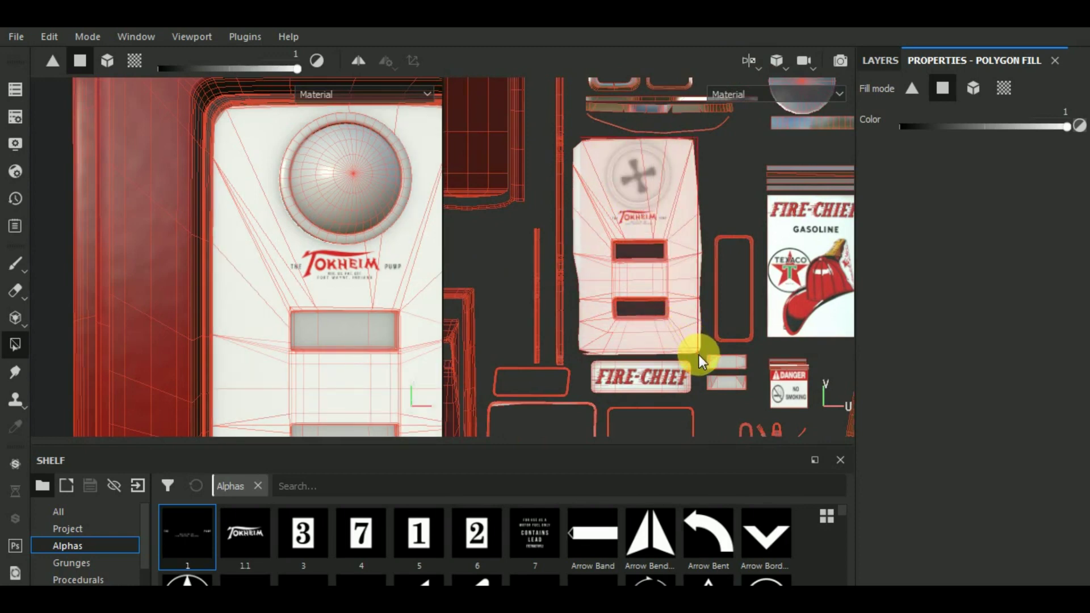
Fill the remaining part of the rectangular UV shell through the mask.
middle_drag(357, 273, 291, 254)
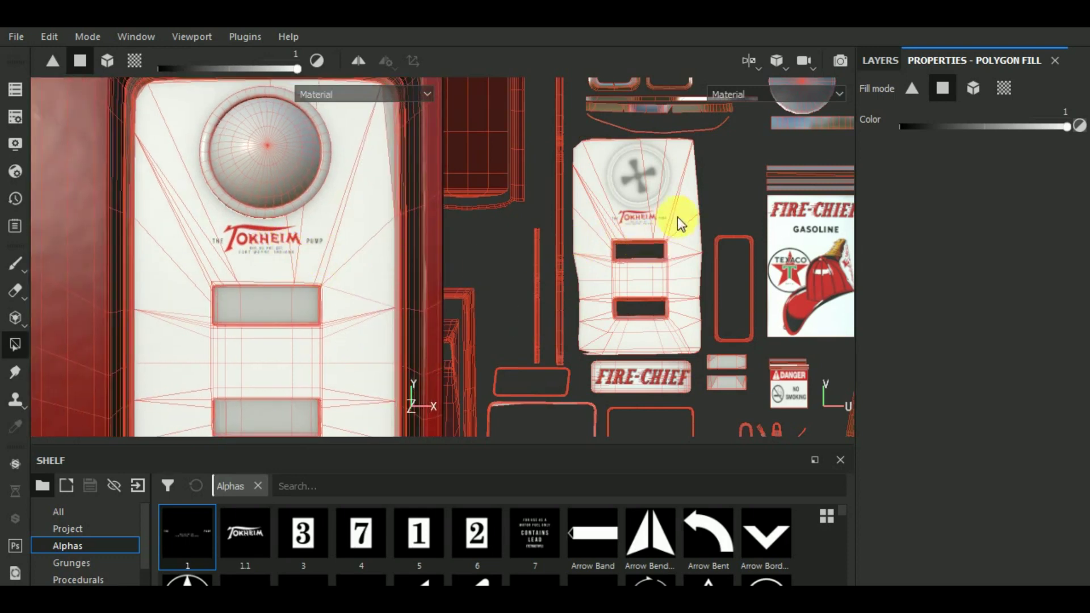
scroll(686, 216, down, 3)
middle_drag(641, 340, 662, 310)
scroll(601, 306, up, 2)
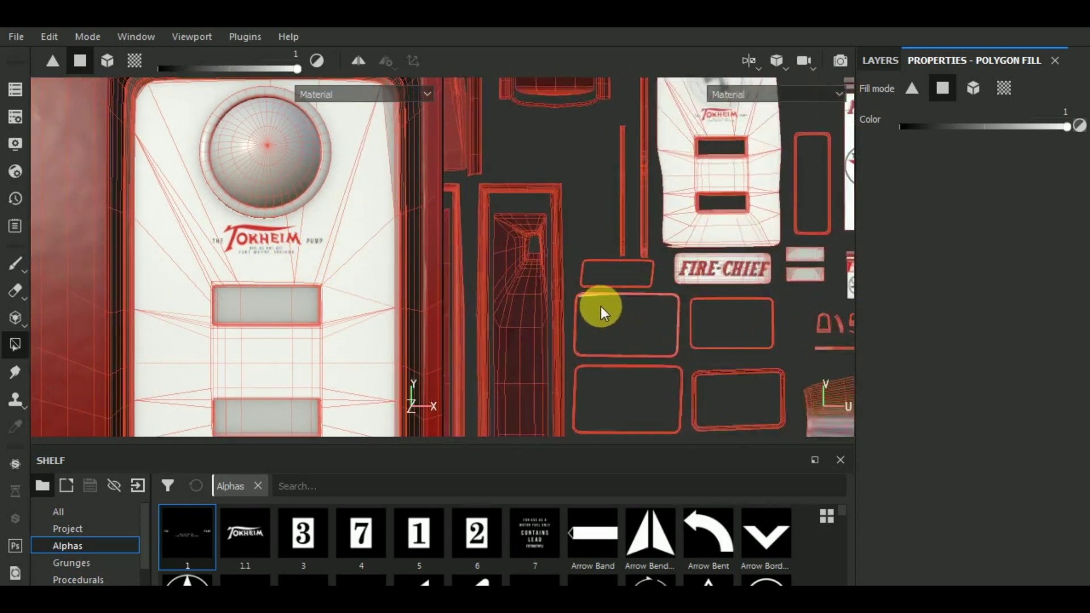
scroll(575, 292, up, 3)
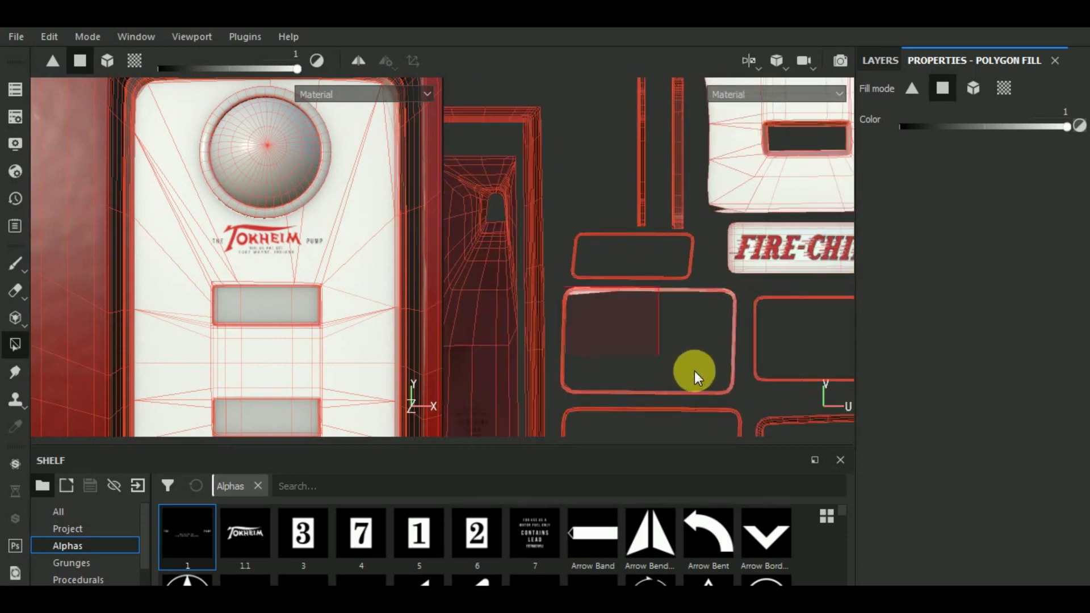
drag(694, 370, 720, 384)
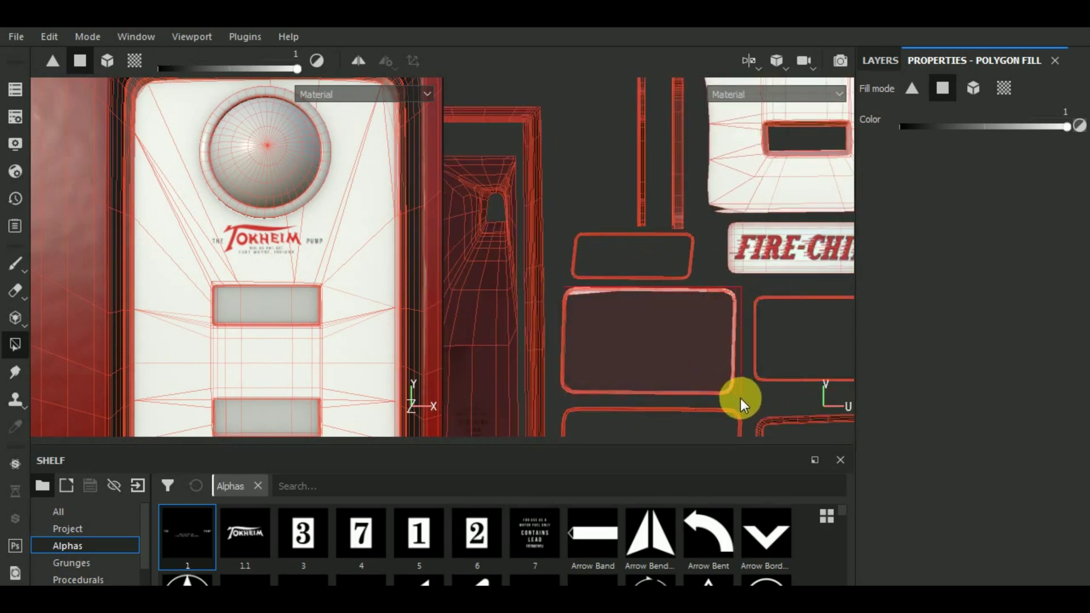
scroll(686, 363, down, 2)
scroll(686, 363, down, 1)
scroll(277, 308, down, 1)
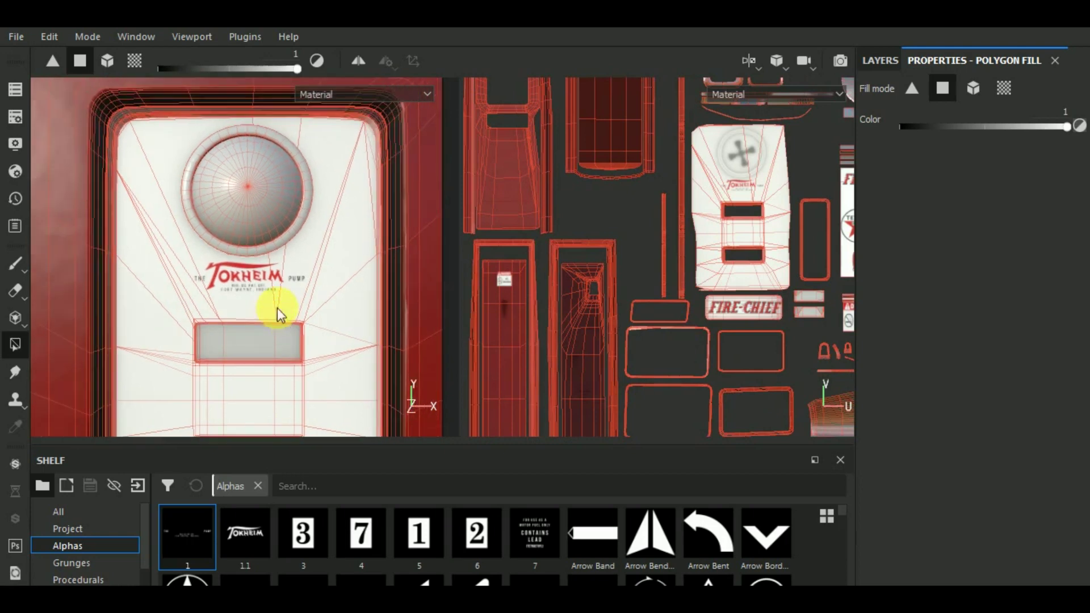
scroll(382, 117, up, 2)
scroll(404, 126, up, 2)
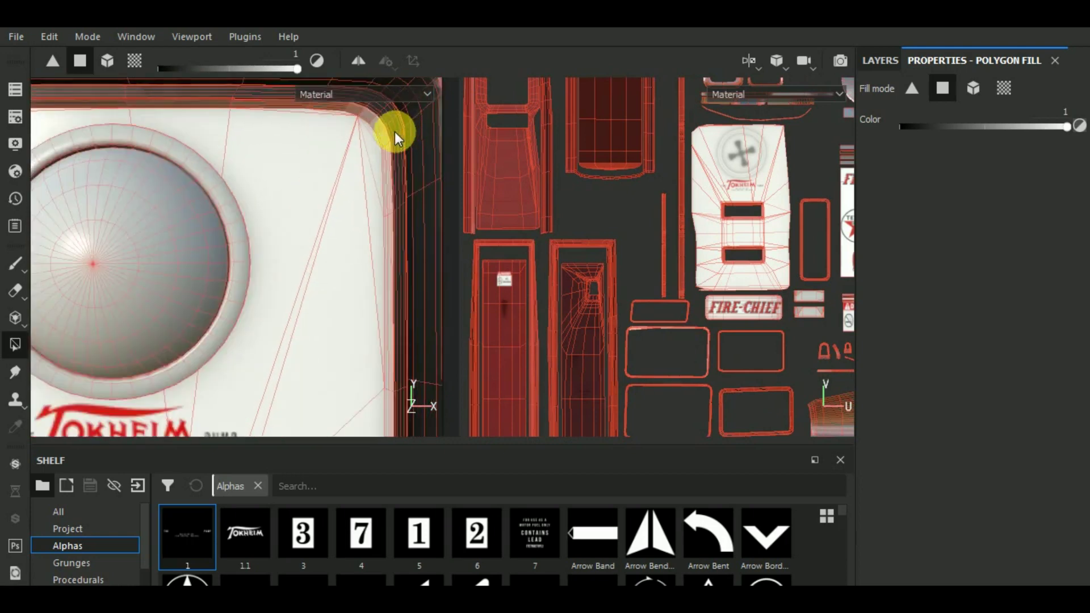
scroll(394, 132, up, 1)
scroll(390, 132, down, 3)
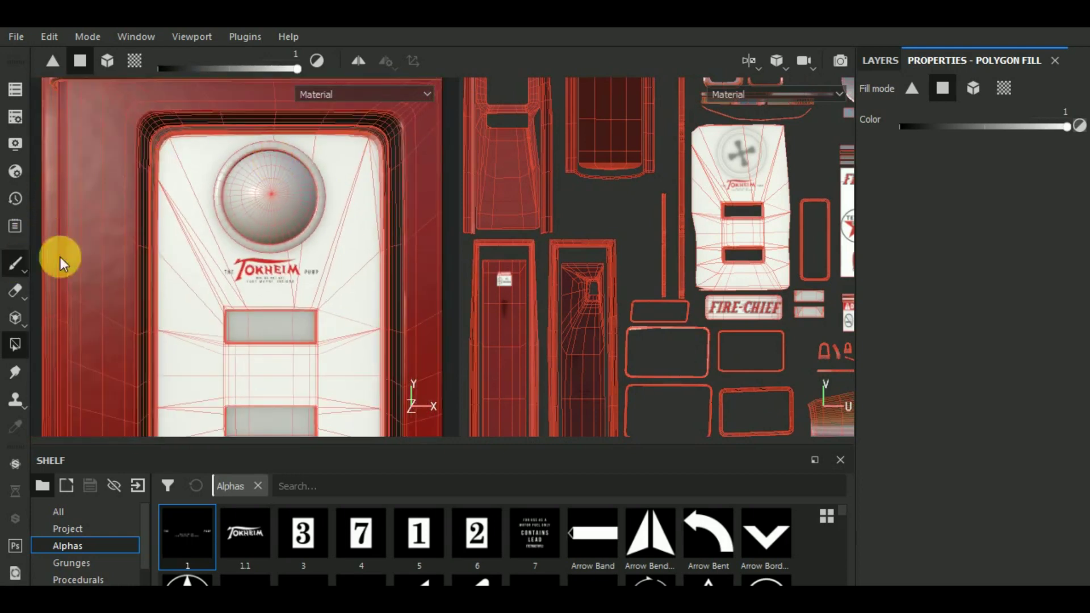
key(1)
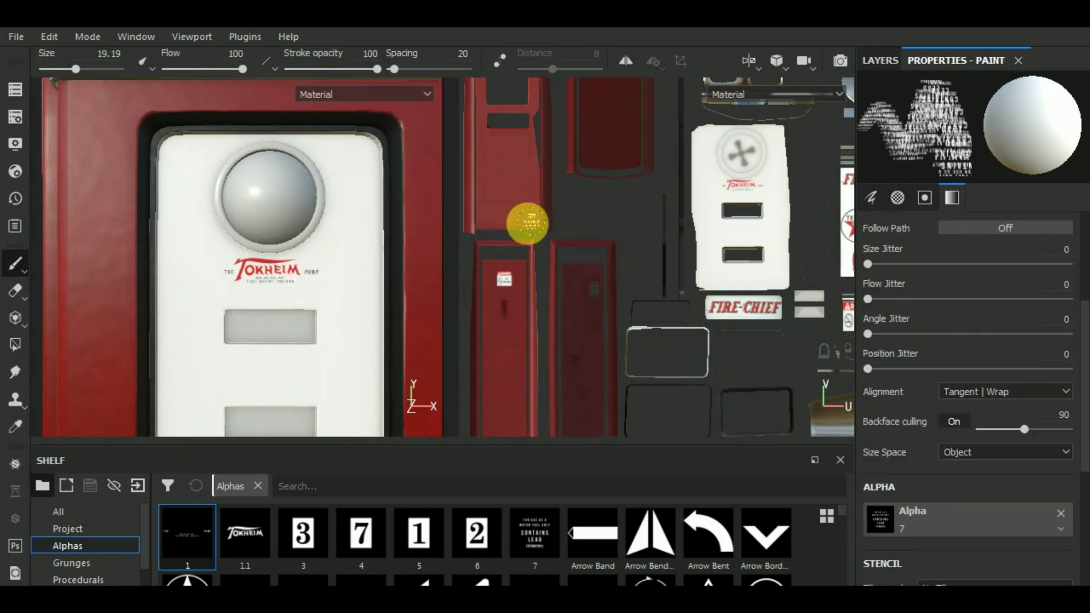
scroll(354, 224, down, 2)
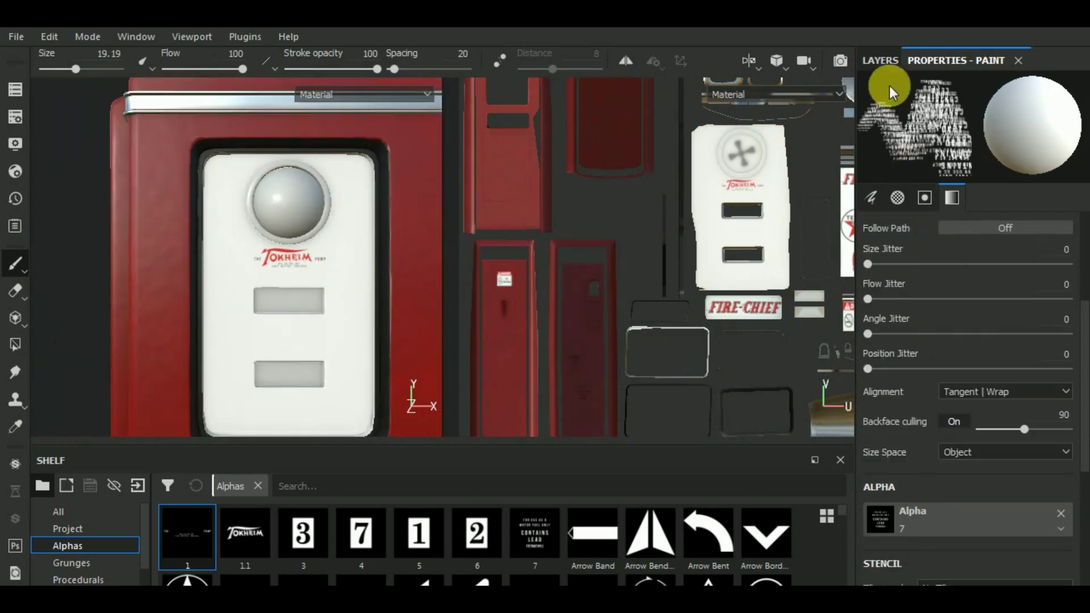
Set Fill layer 1's Metallic to about 0.59 and Roughness to about 0.45.
click(888, 60)
click(893, 200)
click(968, 63)
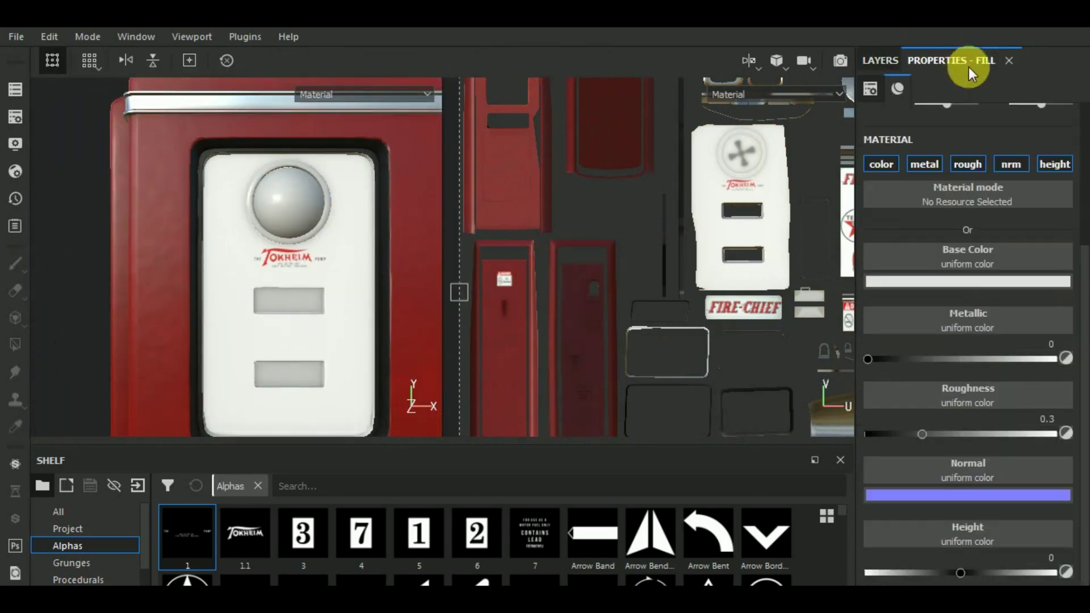
click(990, 359)
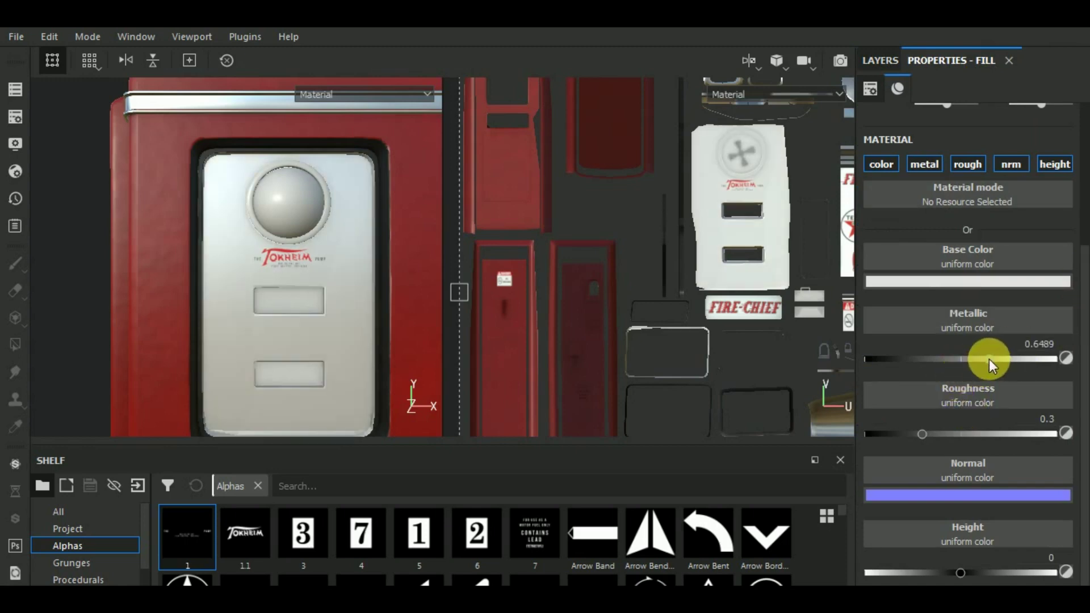
drag(989, 358, 971, 360)
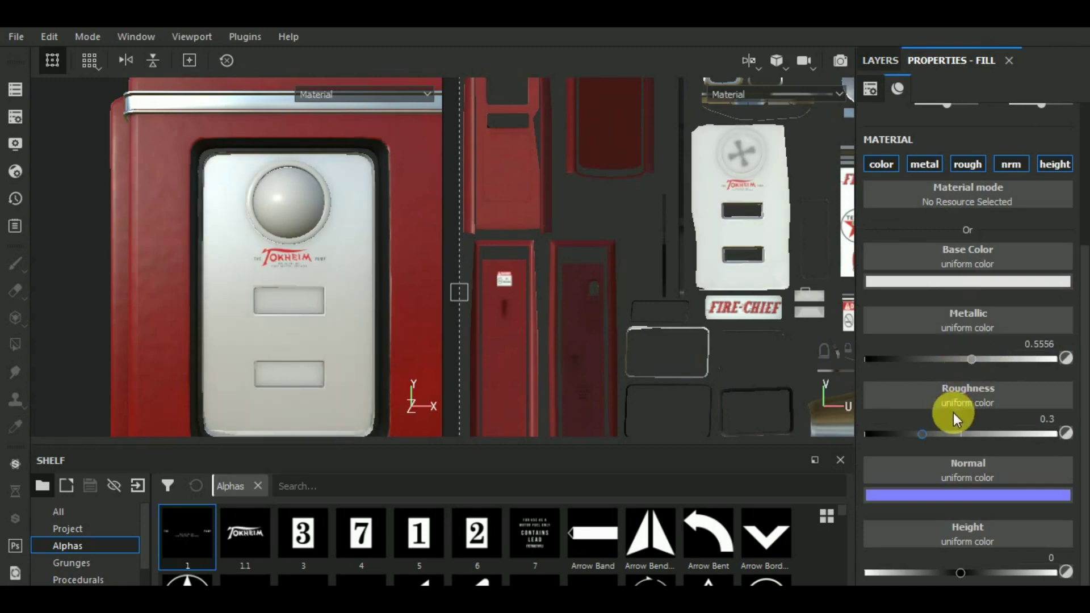
drag(980, 435, 956, 435)
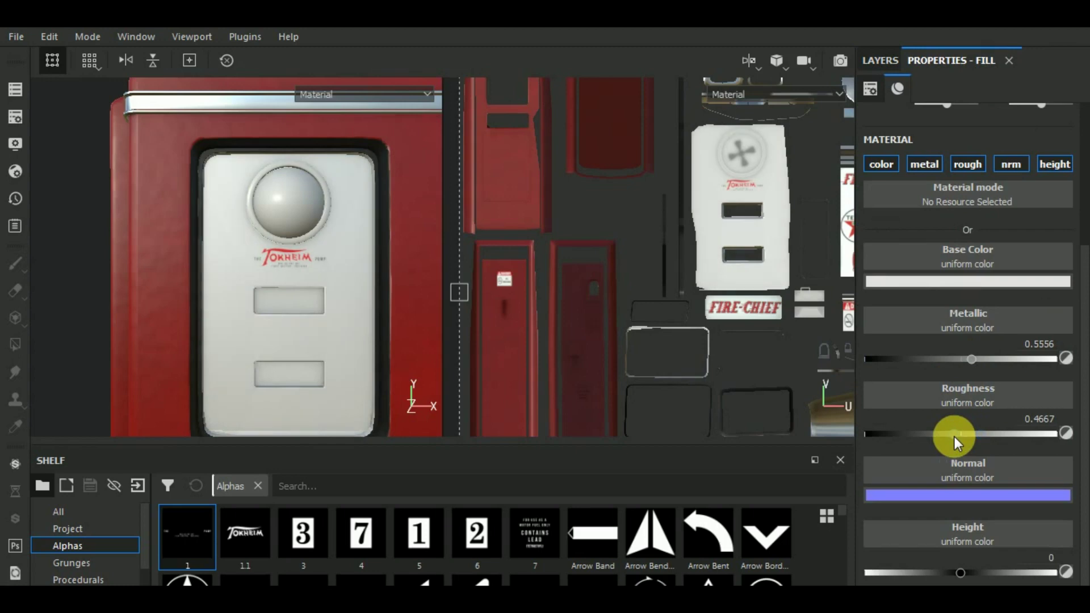
middle_drag(335, 286, 334, 283)
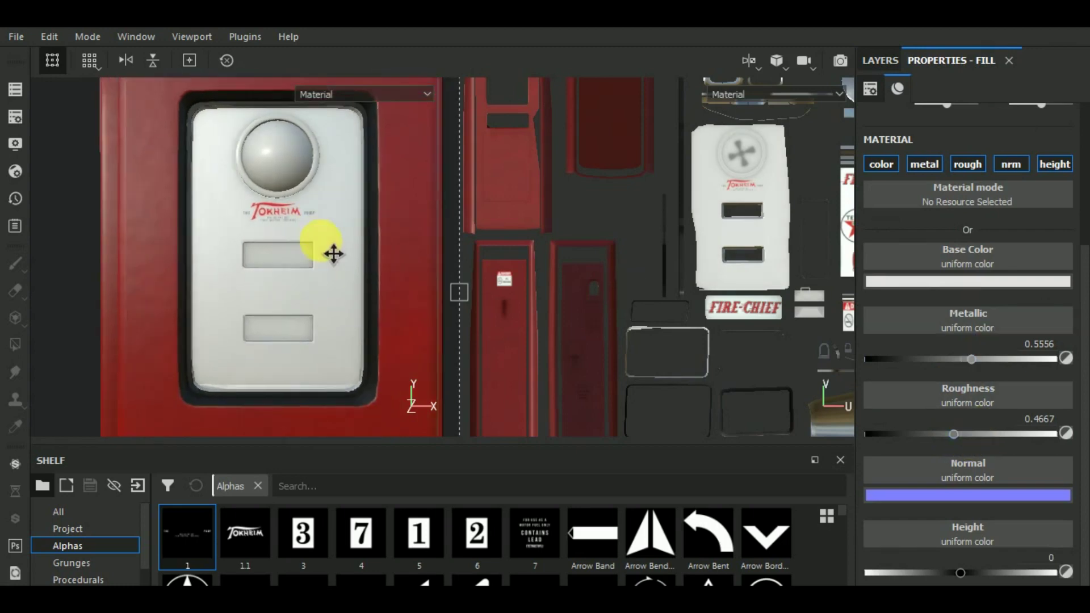
mouse_move(333, 282)
alt+mouse_down()
mouse_move(377, 267)
mouse_move(365, 256)
mouse_move(335, 311)
mouse_move(351, 310)
mouse_move(341, 284)
alt+mouse_up()
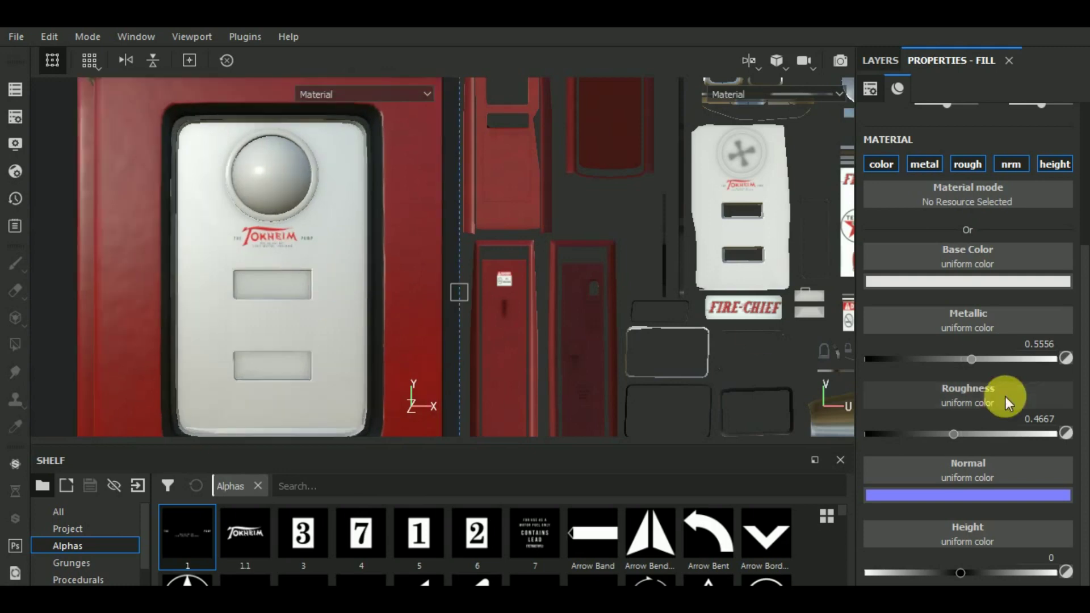
click(987, 360)
click(936, 435)
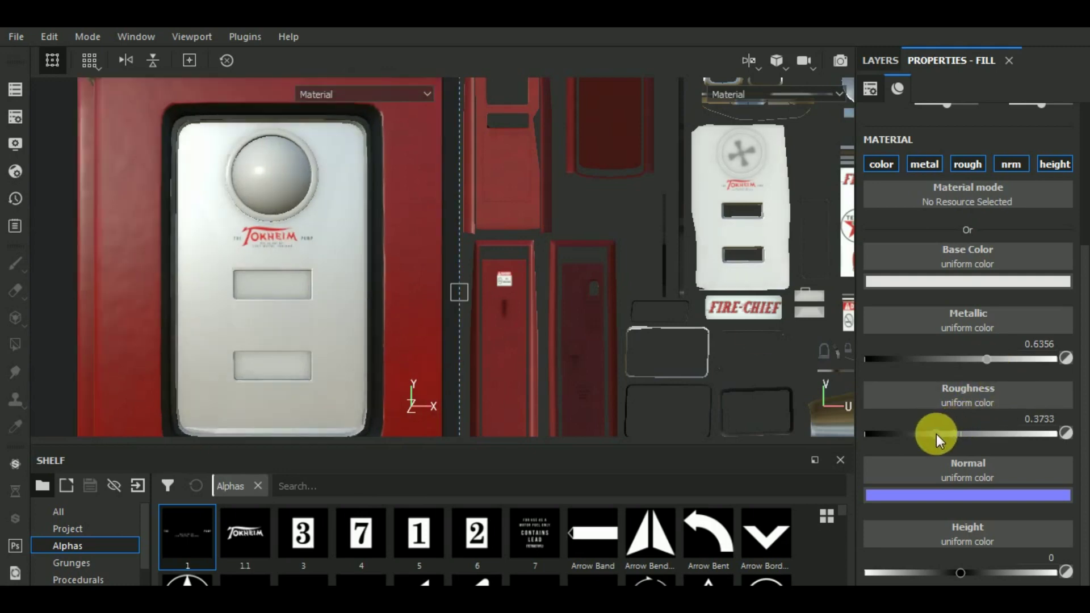
alt+middle_drag(343, 341, 336, 338)
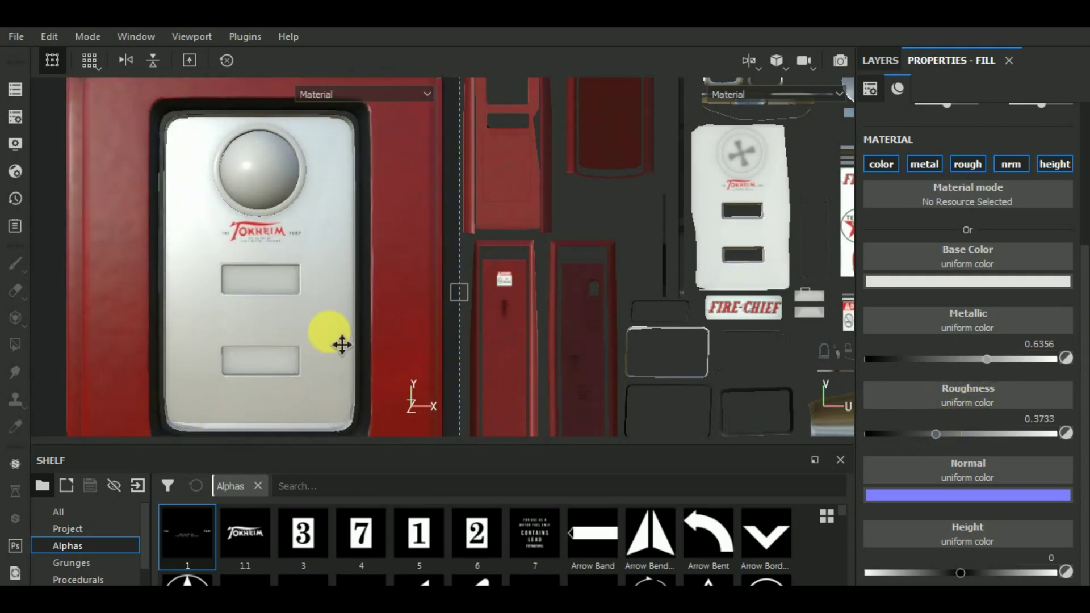
click(949, 435)
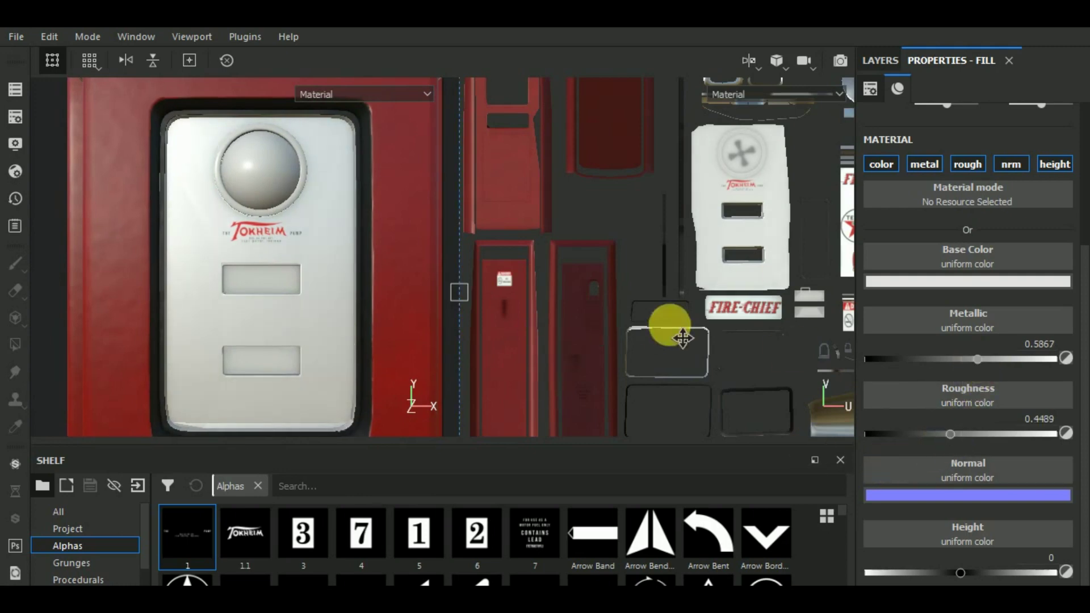
click(880, 61)
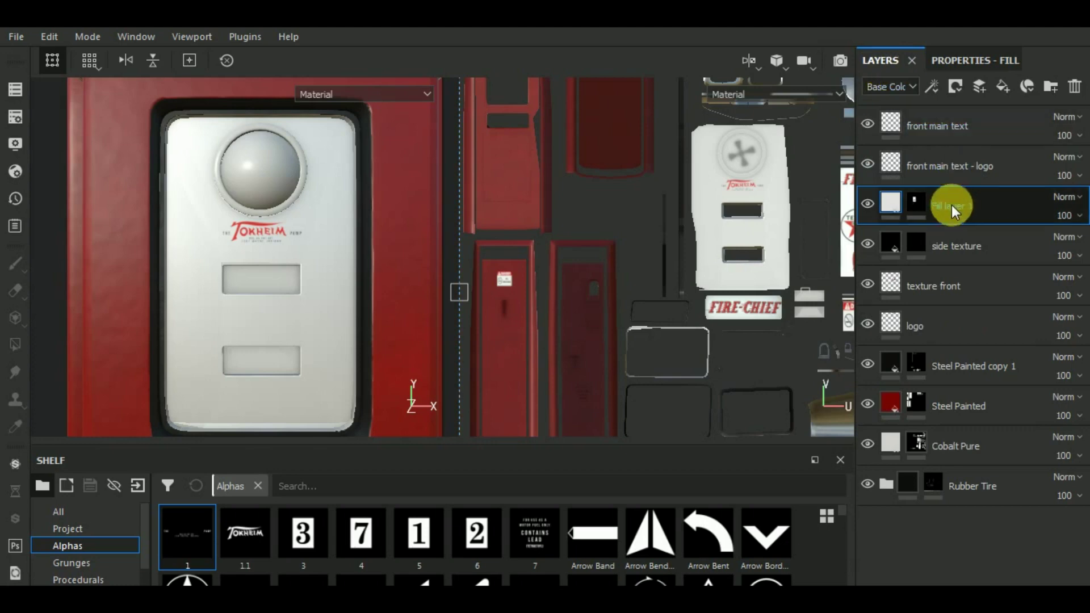
Replace the front main text brush alpha with Font Jura, found by searching 'font'.
click(933, 129)
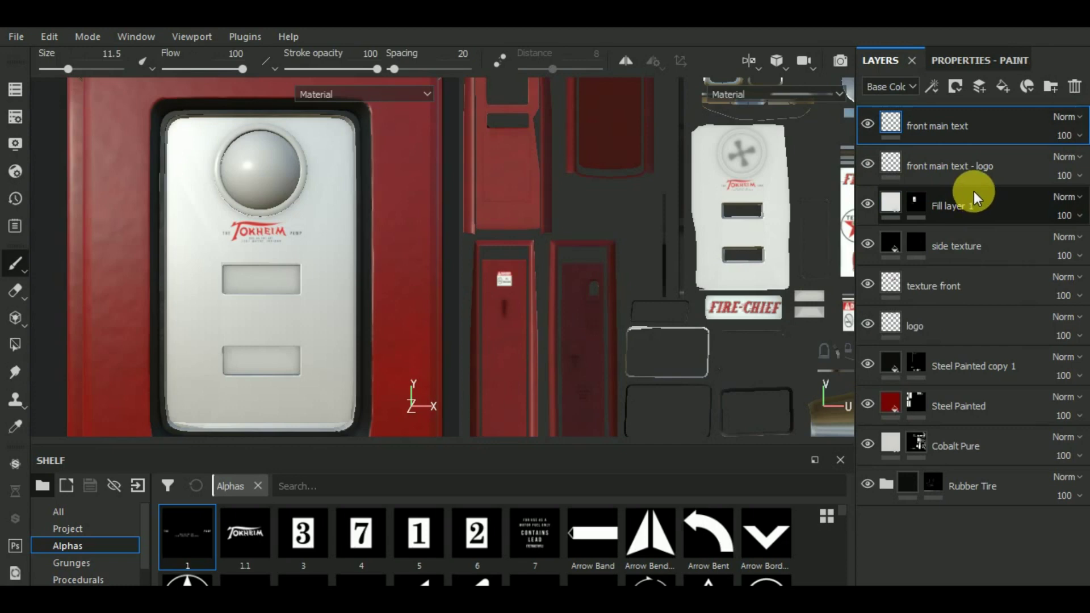
click(962, 56)
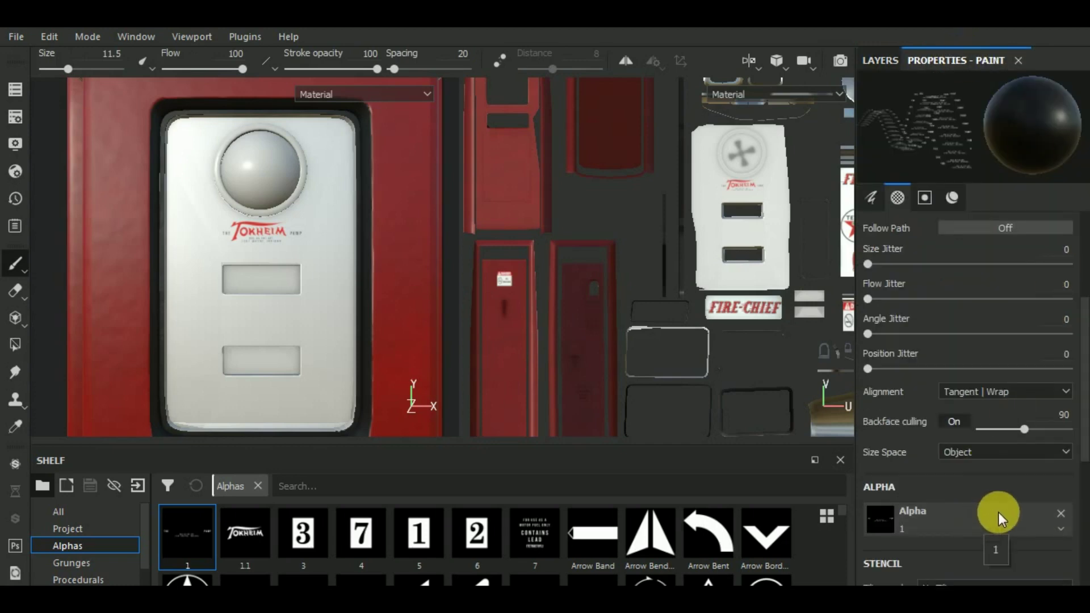
click(1062, 514)
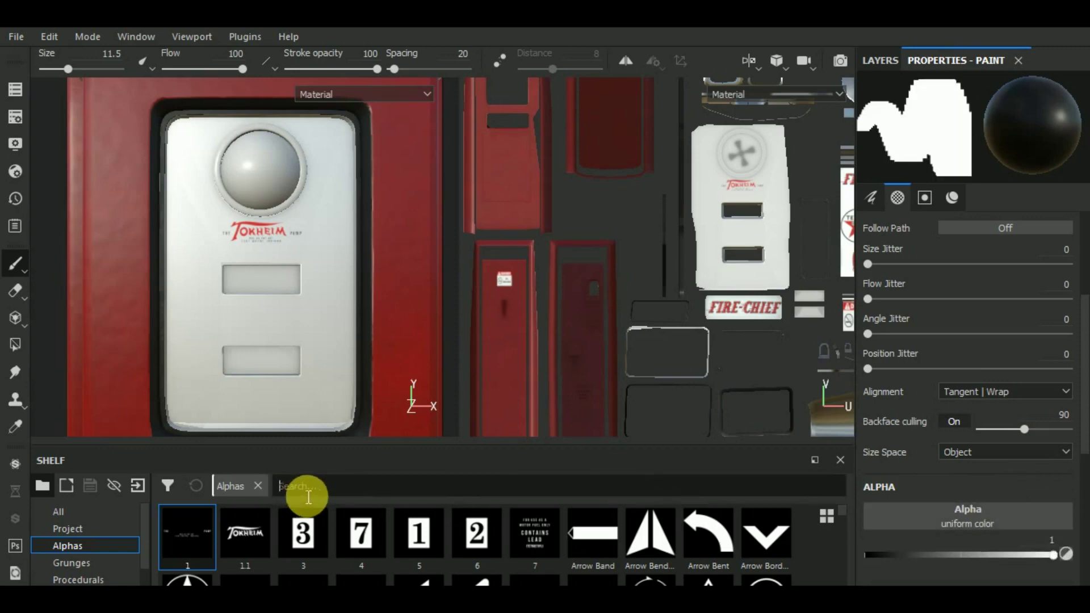
text(font)
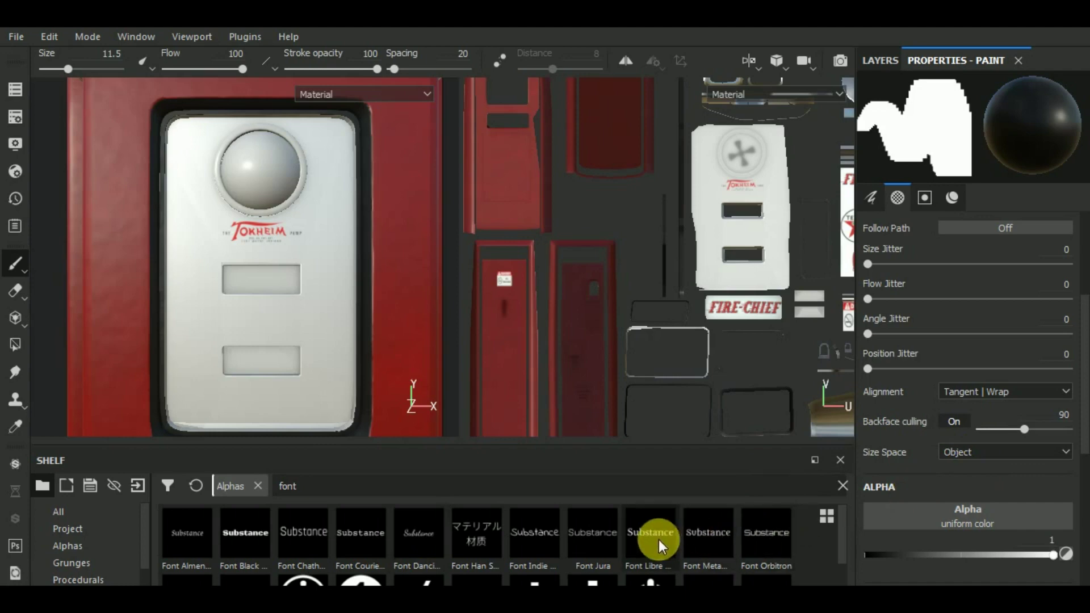
click(594, 549)
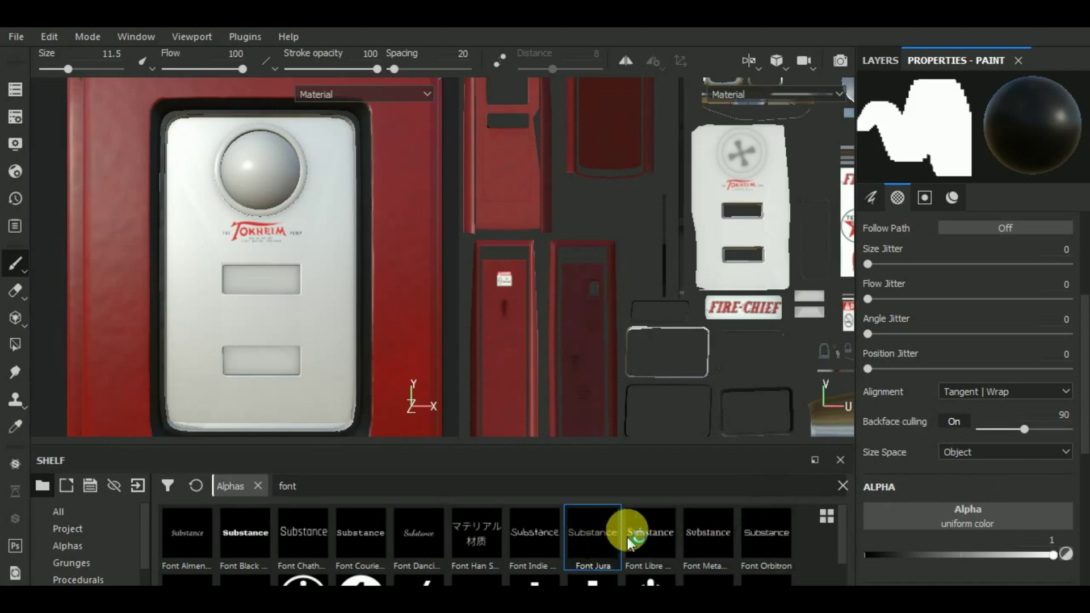
click(749, 61)
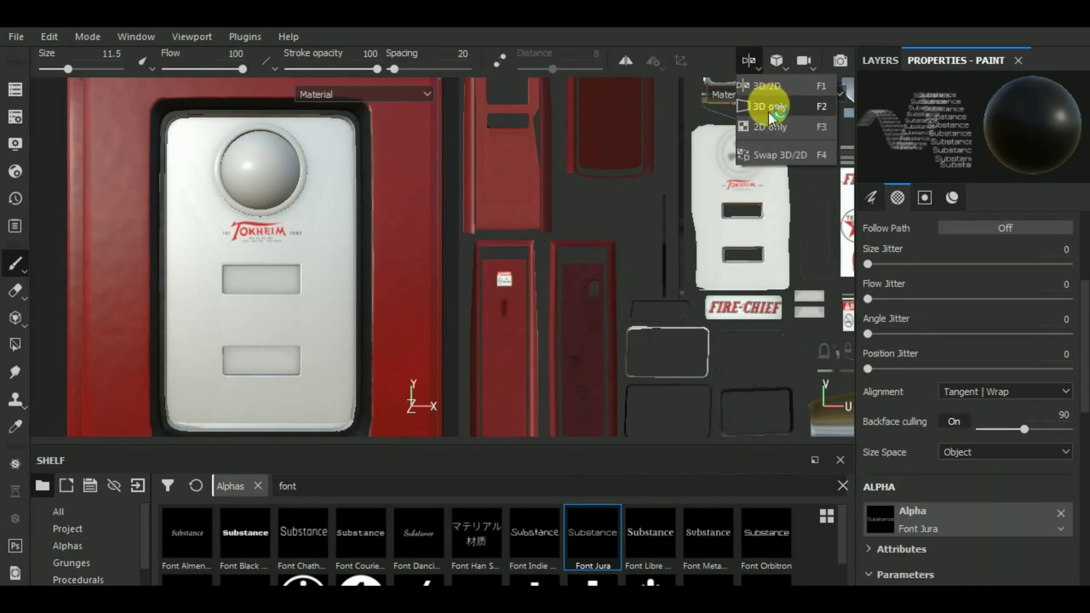
Set the Font Jura stamp to bold text 'AMOUNT OF SALE' at size 0.13.
click(770, 109)
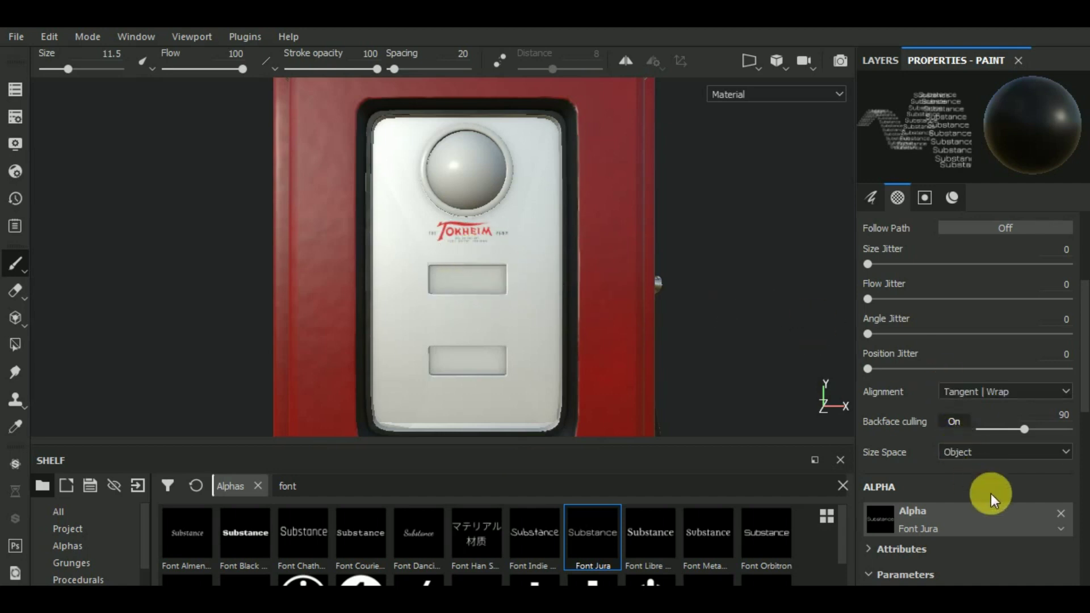
scroll(991, 493, down, 2)
scroll(990, 493, down, 2)
click(980, 480)
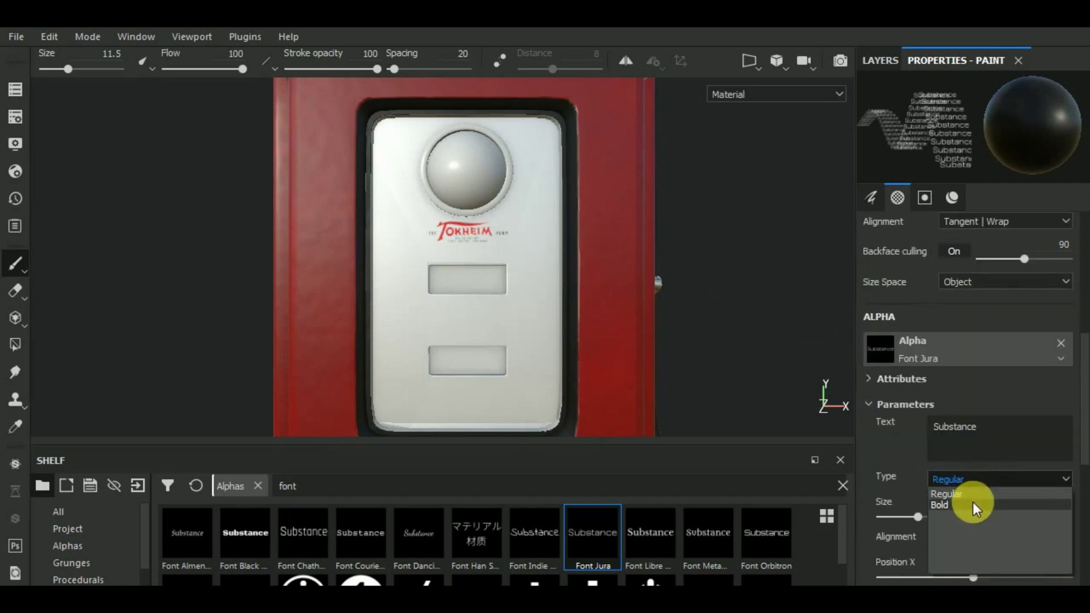
click(974, 502)
double_click(931, 427)
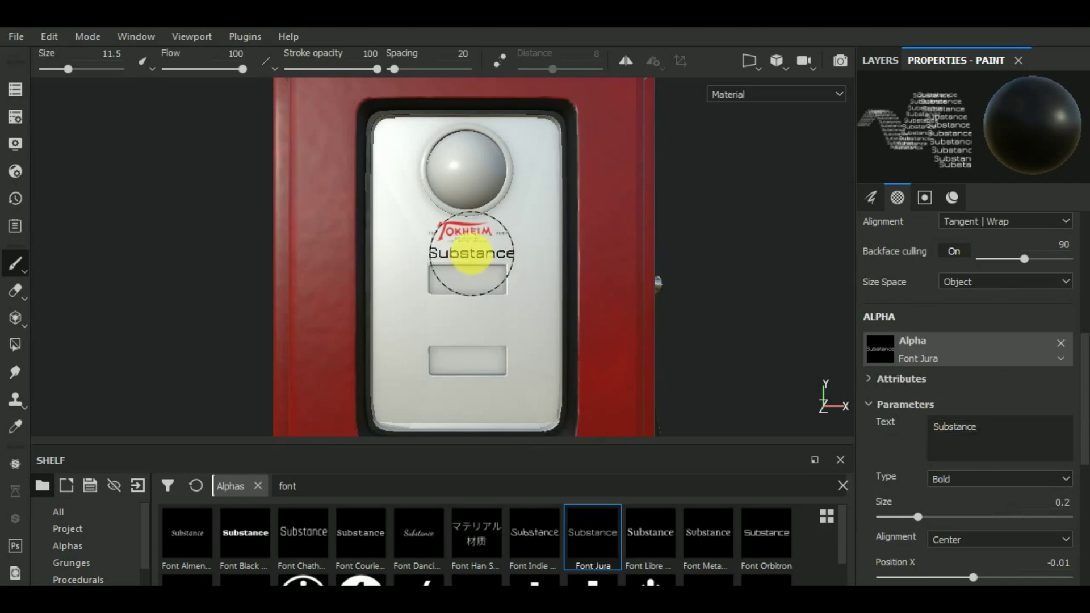
double_click(955, 435)
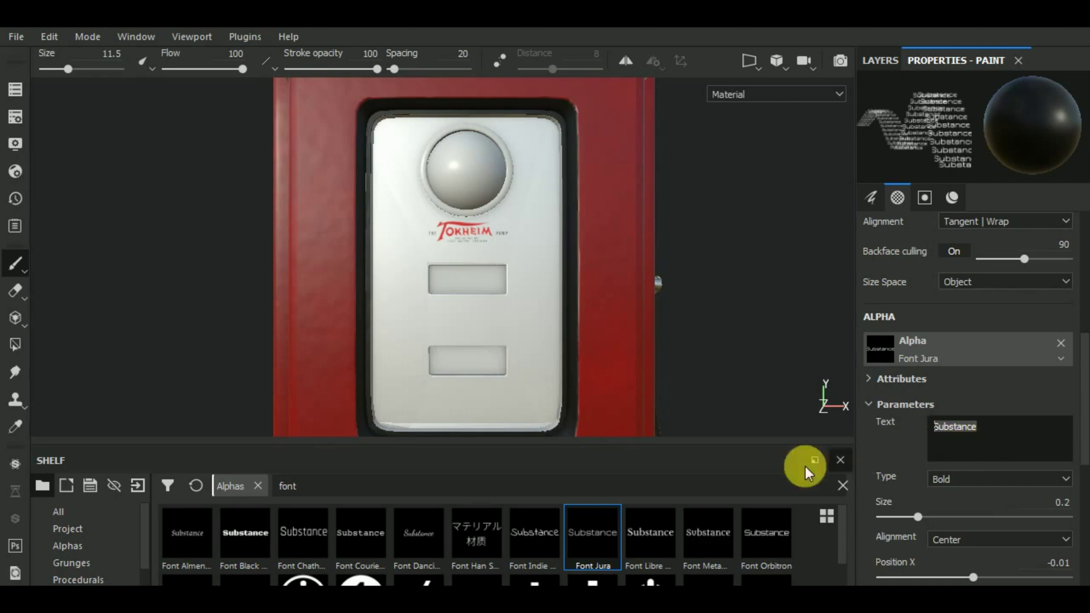
drag(995, 437, 909, 434)
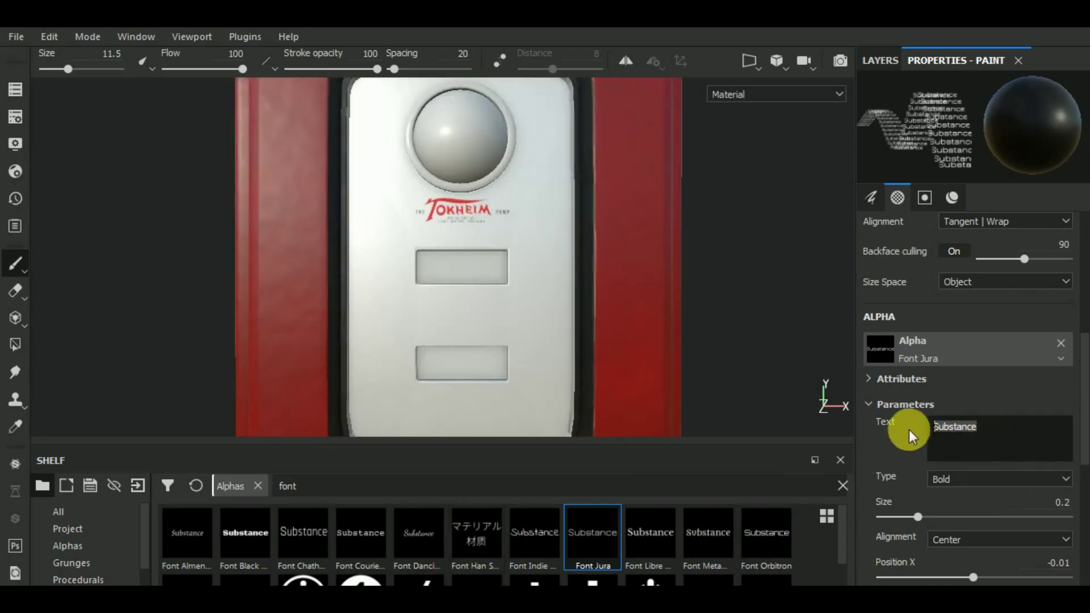
text(AMOUNT)
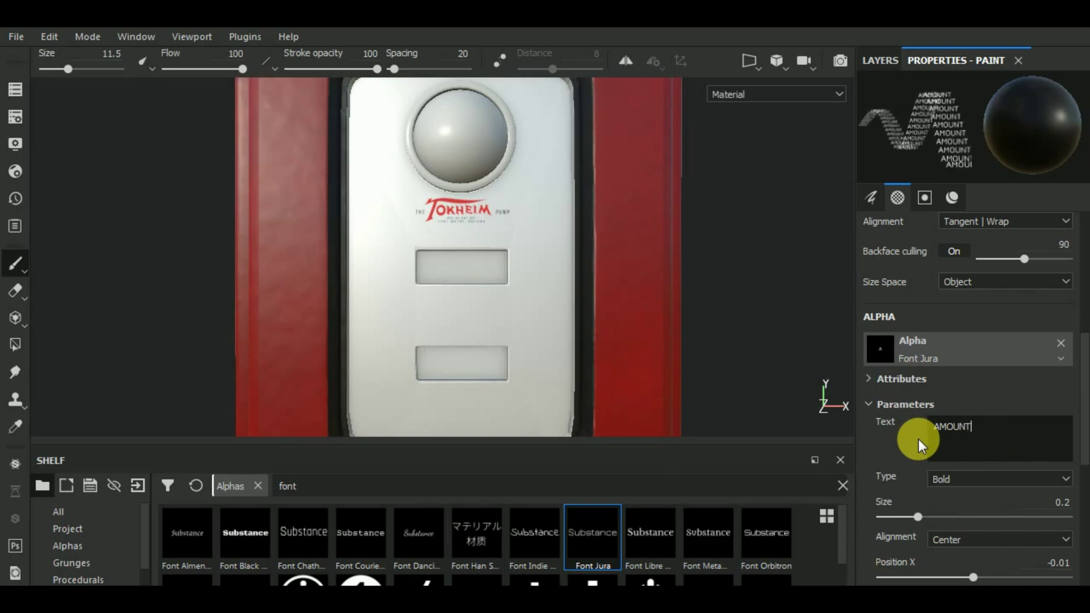
text( OF SALE)
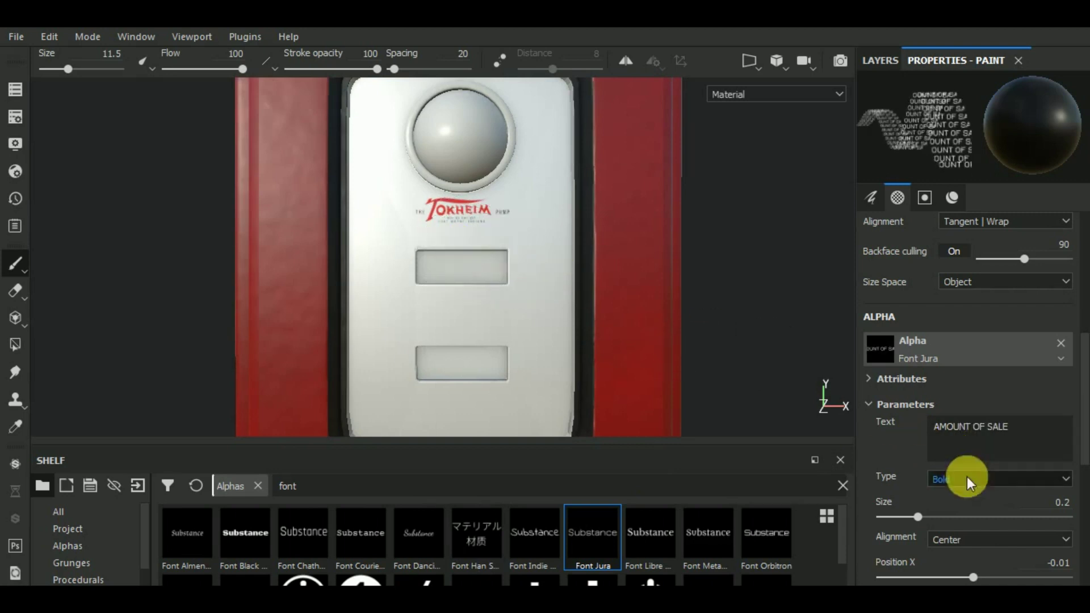
click(905, 517)
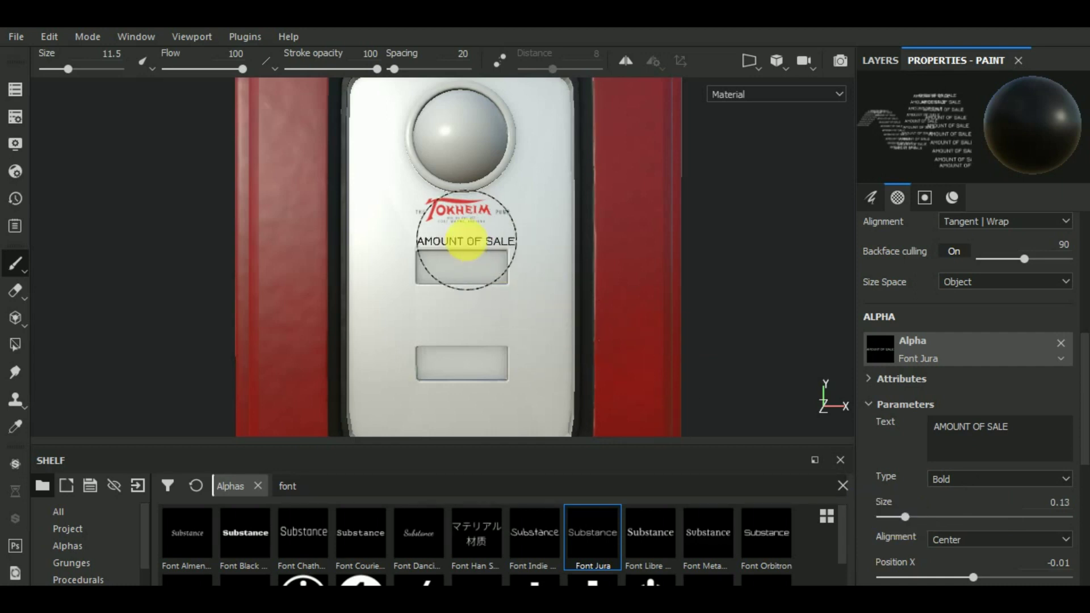
Change the stamp text to 'GALLONS DELIVERED', brush size about 20.73, text size 0.07.
scroll(461, 241, up, 3)
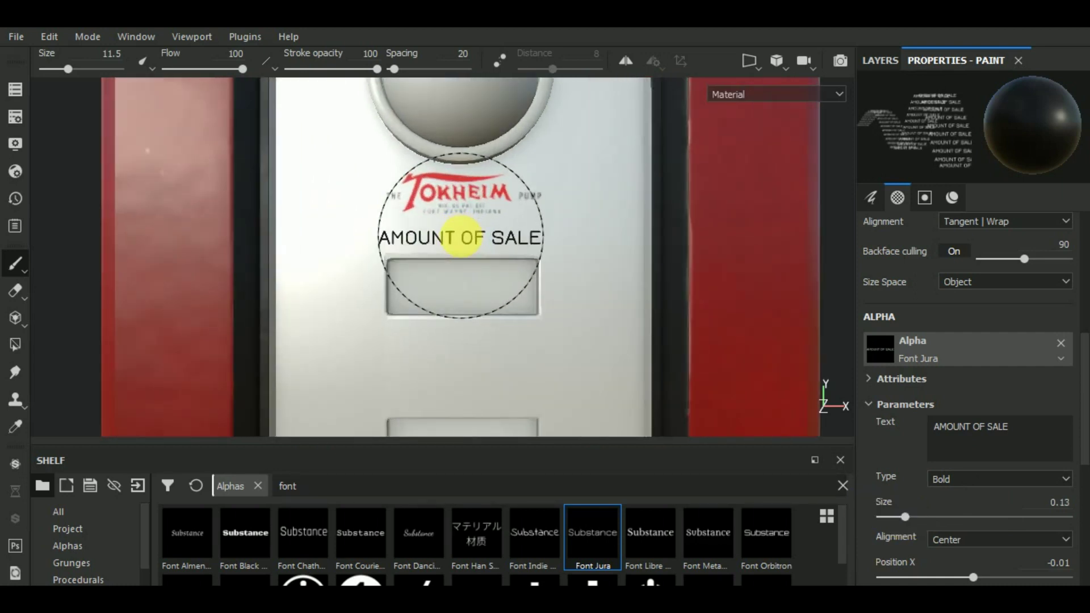
scroll(624, 304, down, 2)
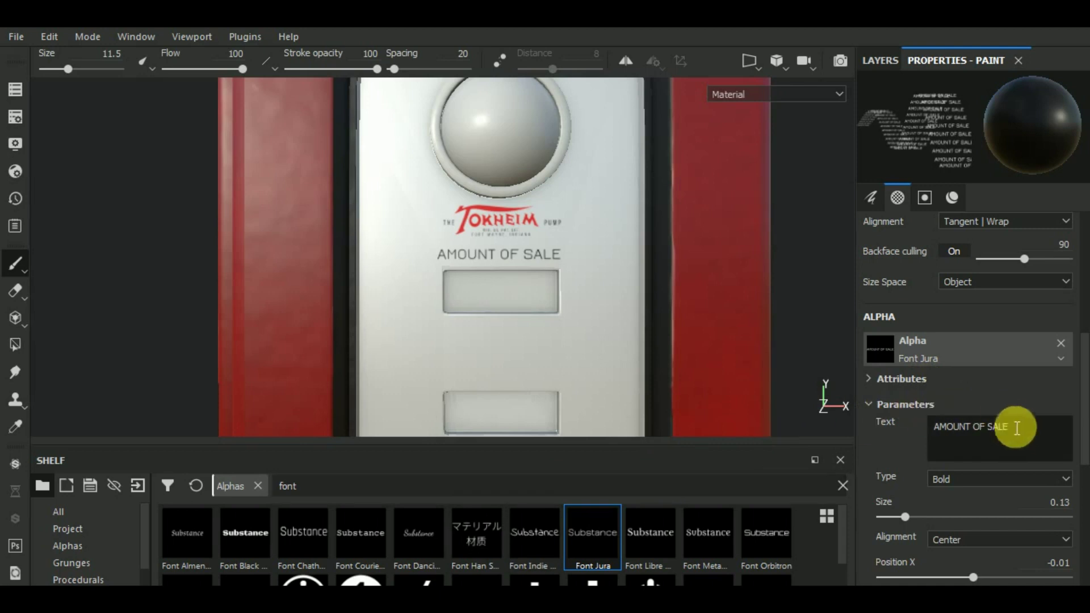
drag(1017, 428, 918, 424)
text(G)
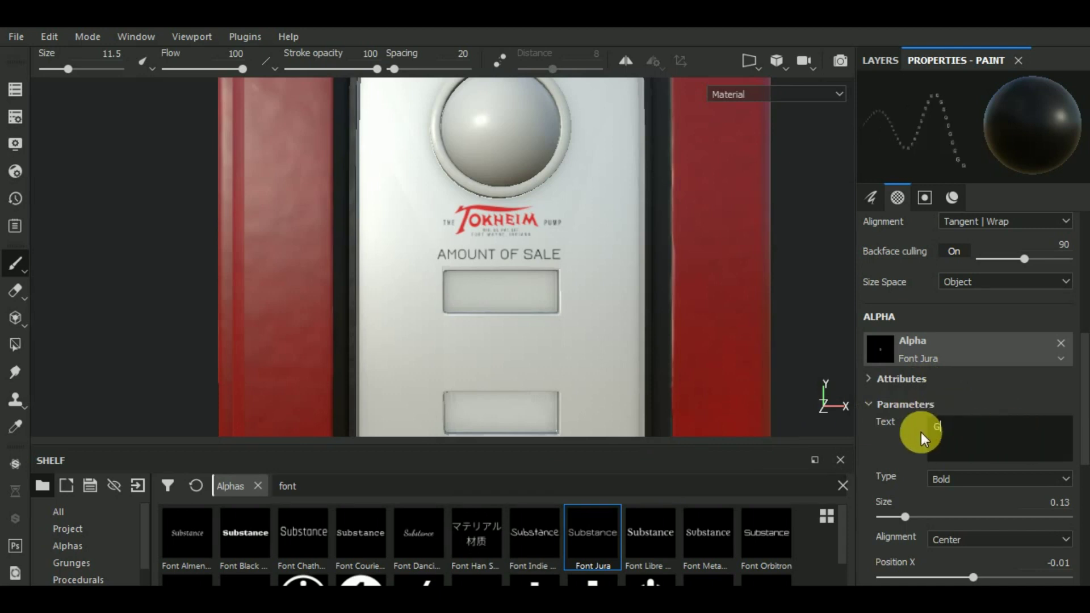
text(ALLONS DELIVE)
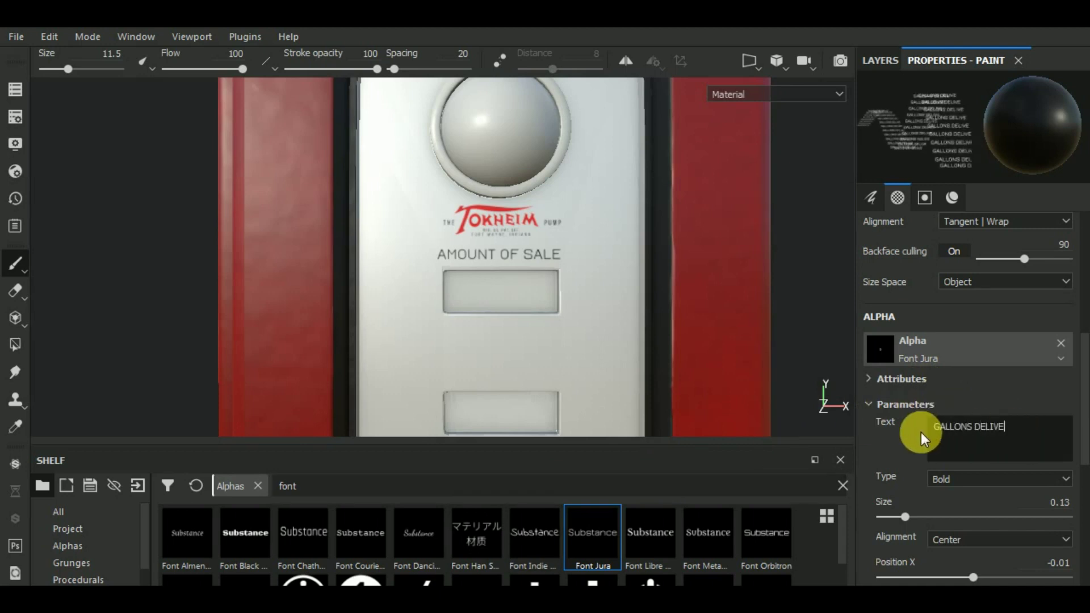
text(RED)
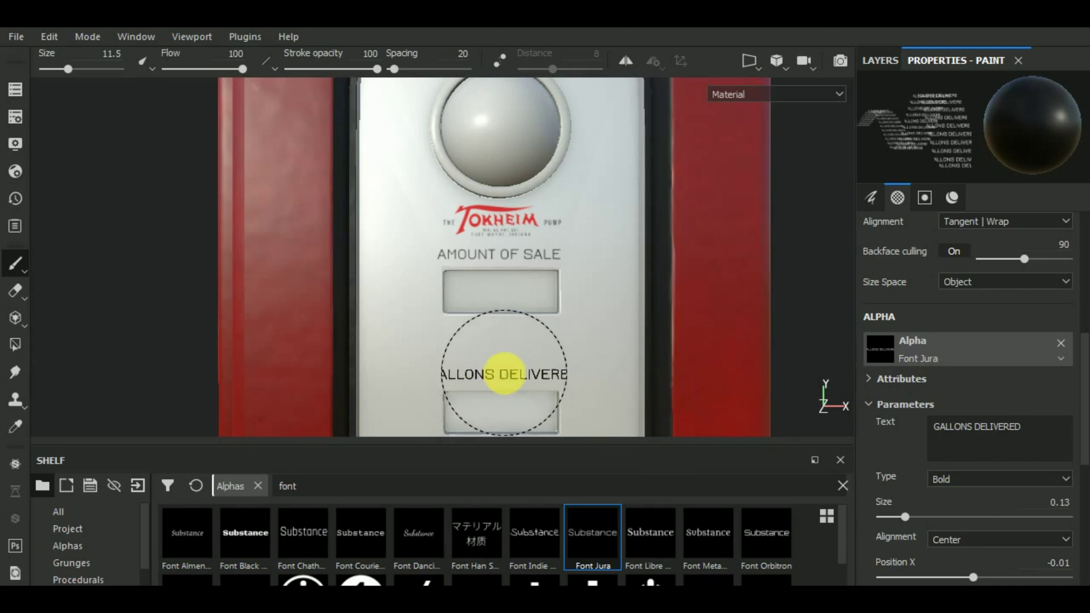
right_click(504, 374)
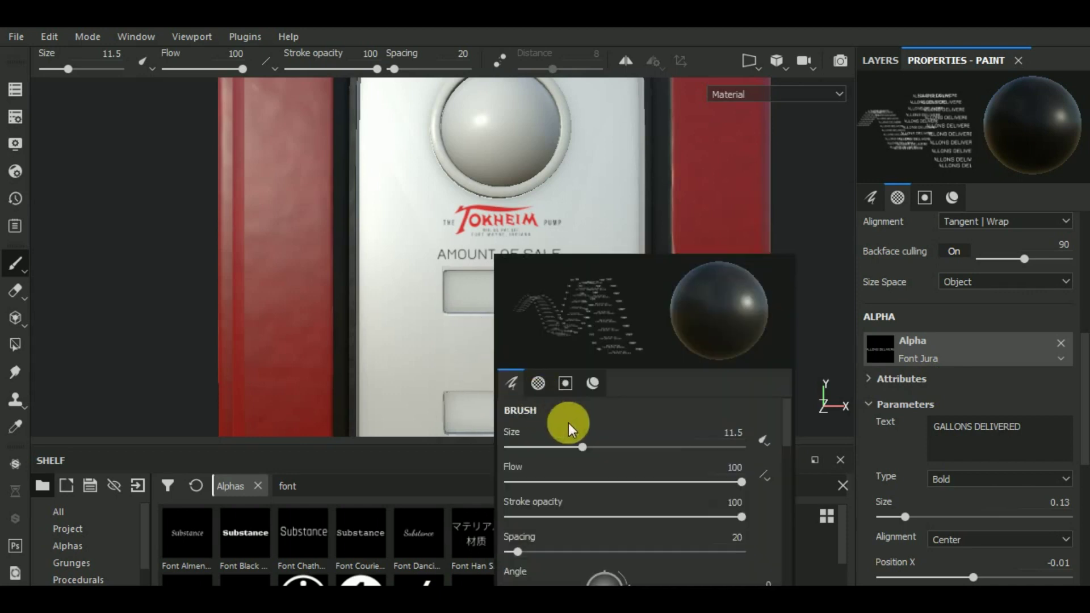
click(599, 447)
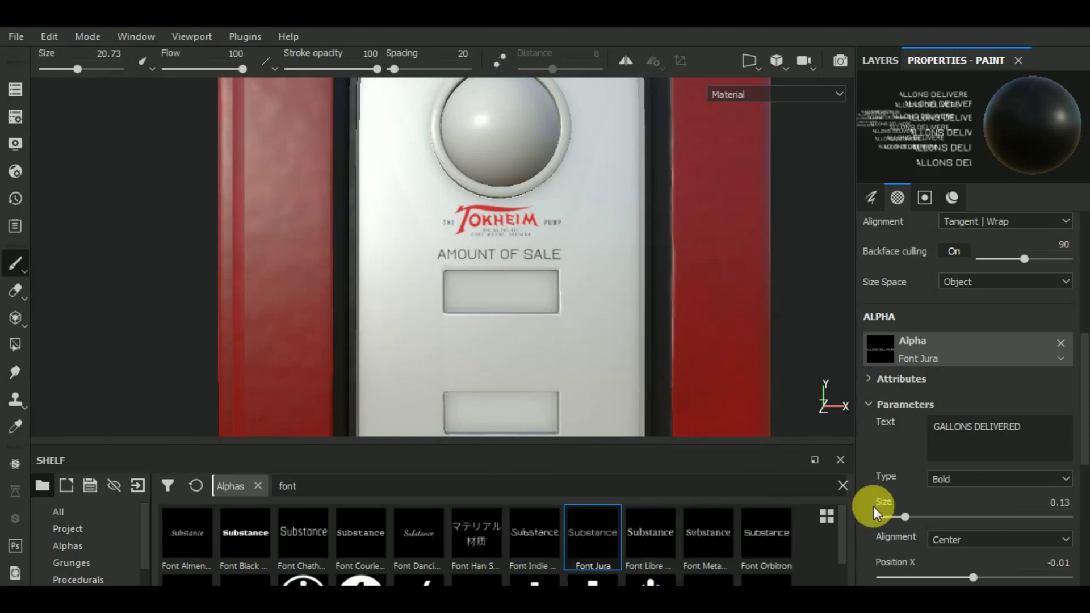
click(897, 519)
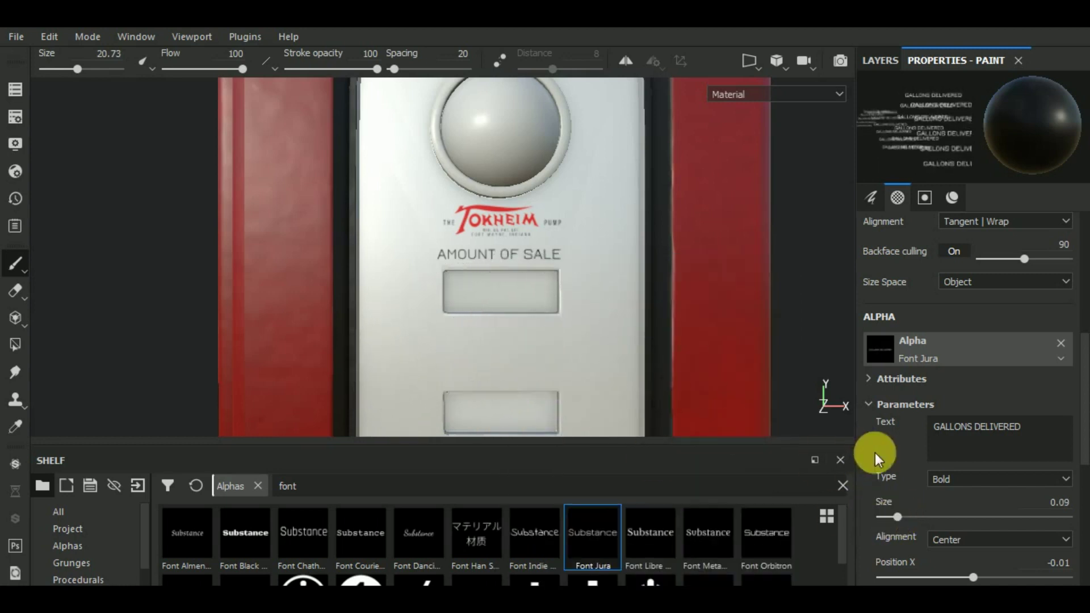
click(889, 514)
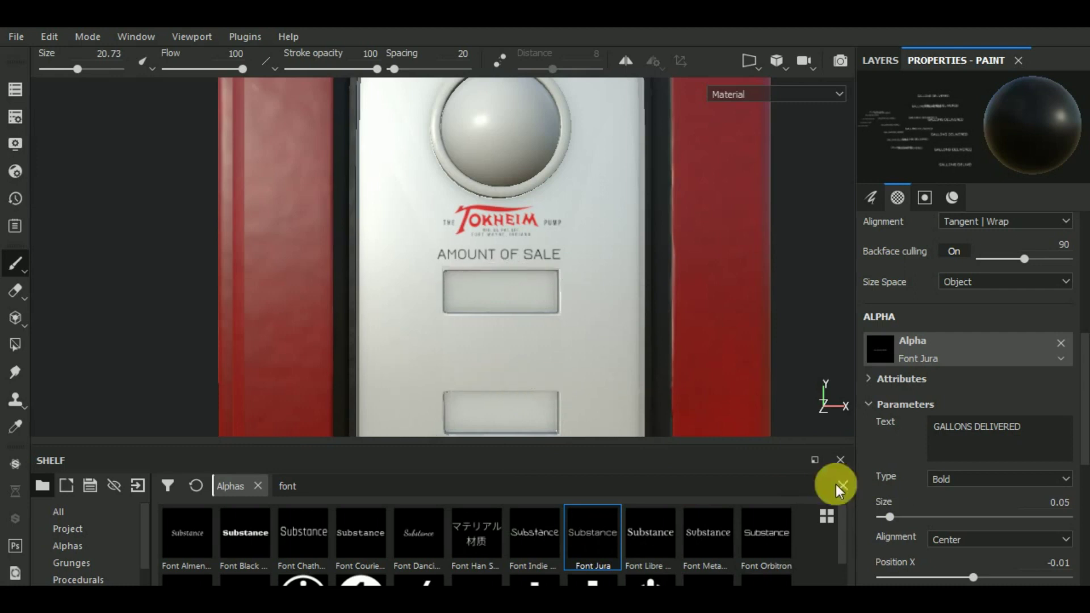
click(898, 516)
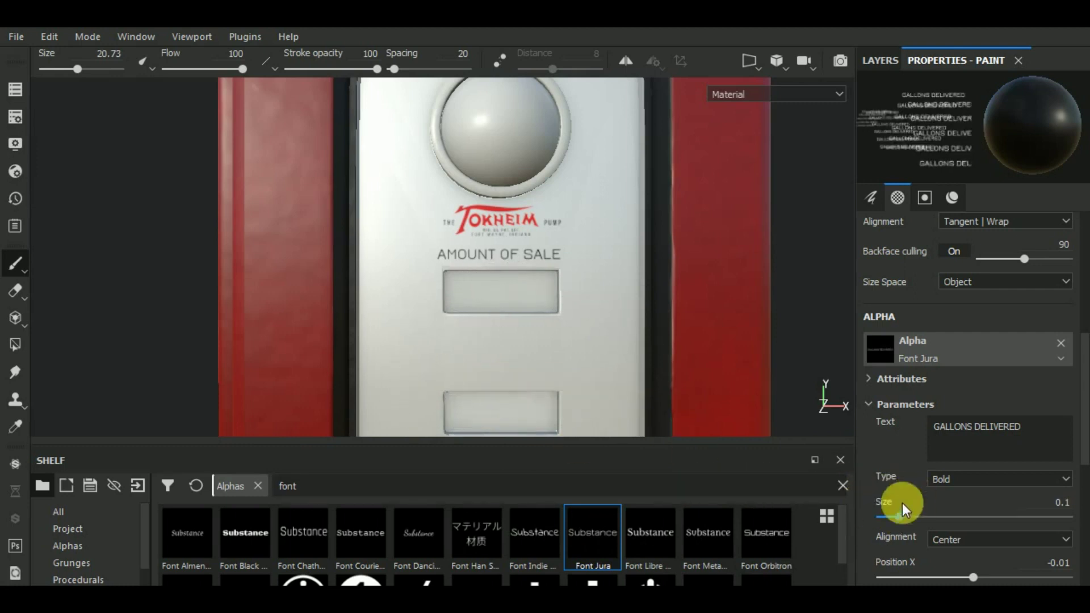
drag(901, 517, 895, 517)
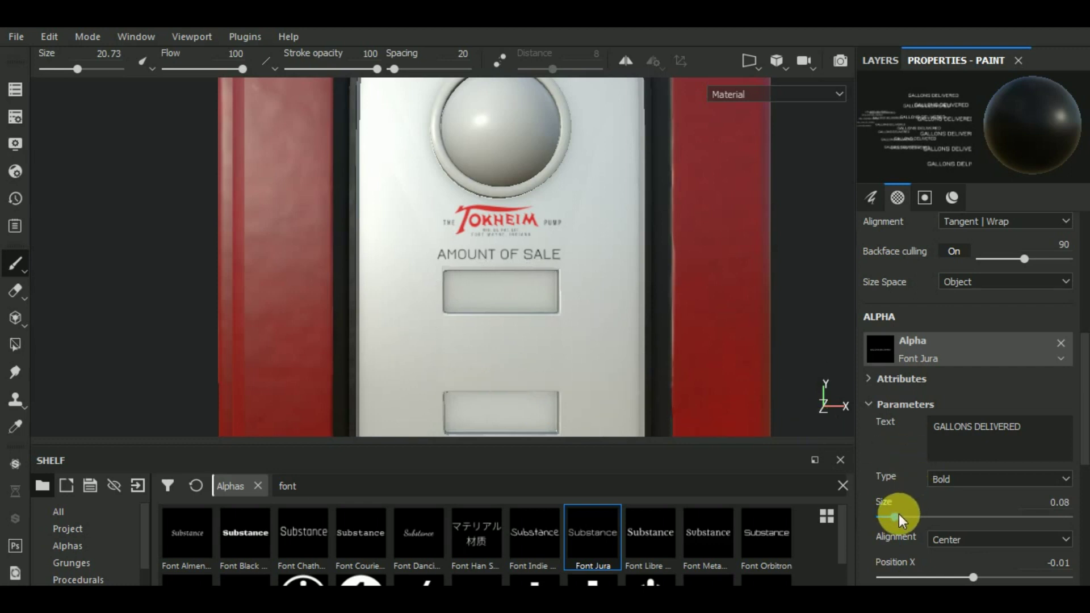
drag(896, 517, 891, 517)
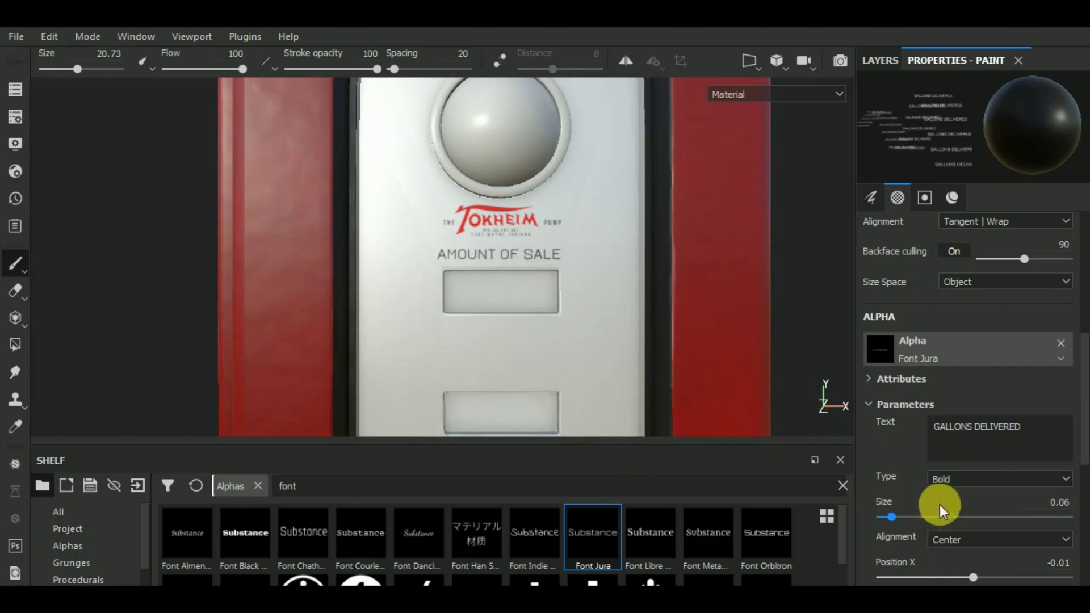
drag(892, 517, 894, 518)
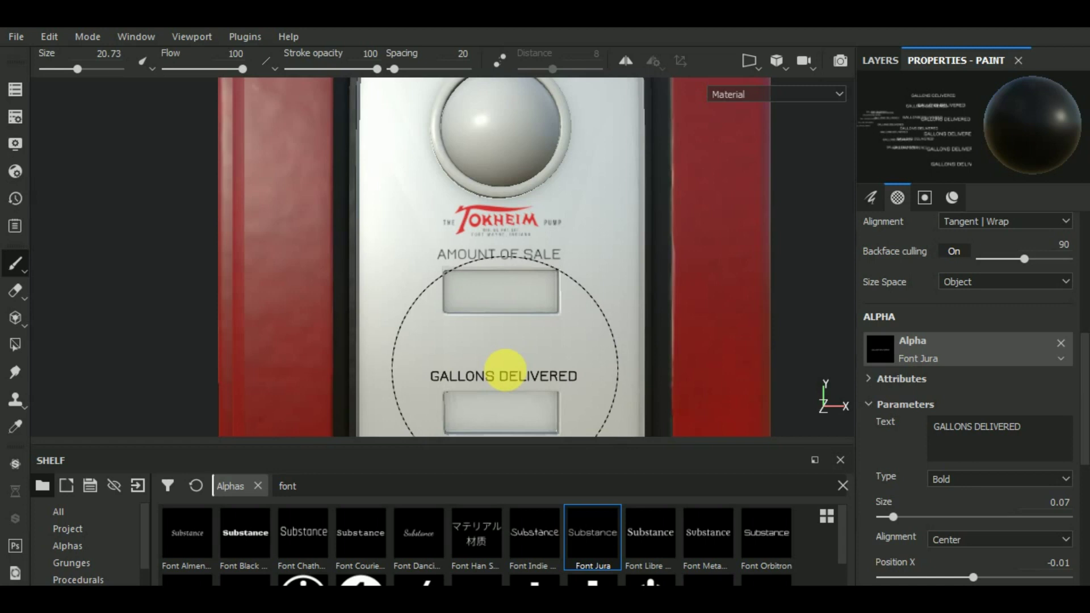
Stamp GALLONS DELIVERED between the two display windows and inspect the pump face.
click(504, 372)
scroll(512, 284, up, 3)
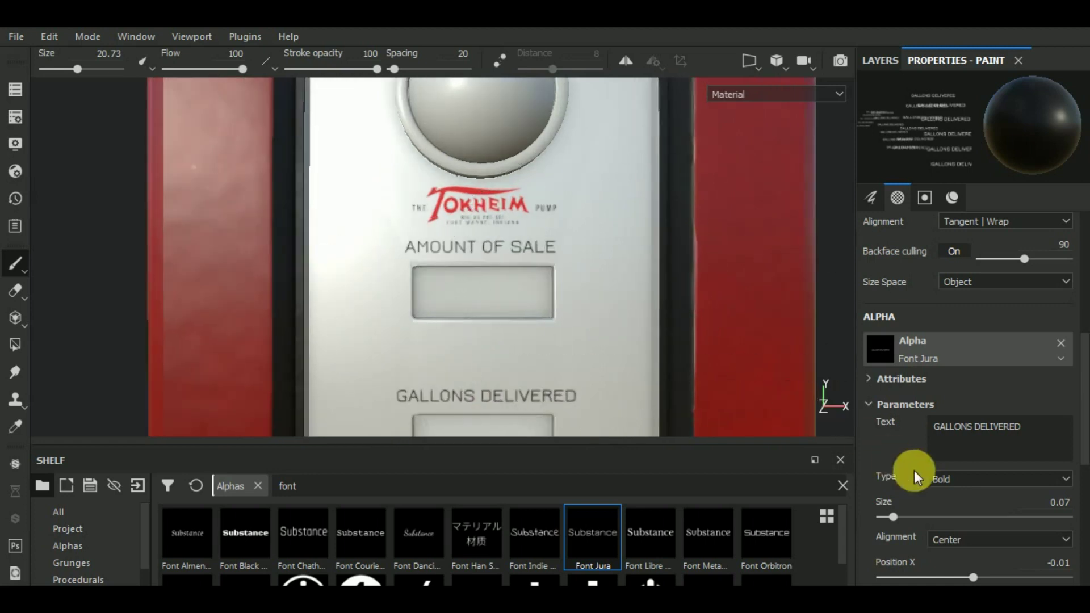
scroll(474, 351, down, 3)
scroll(475, 347, down, 2)
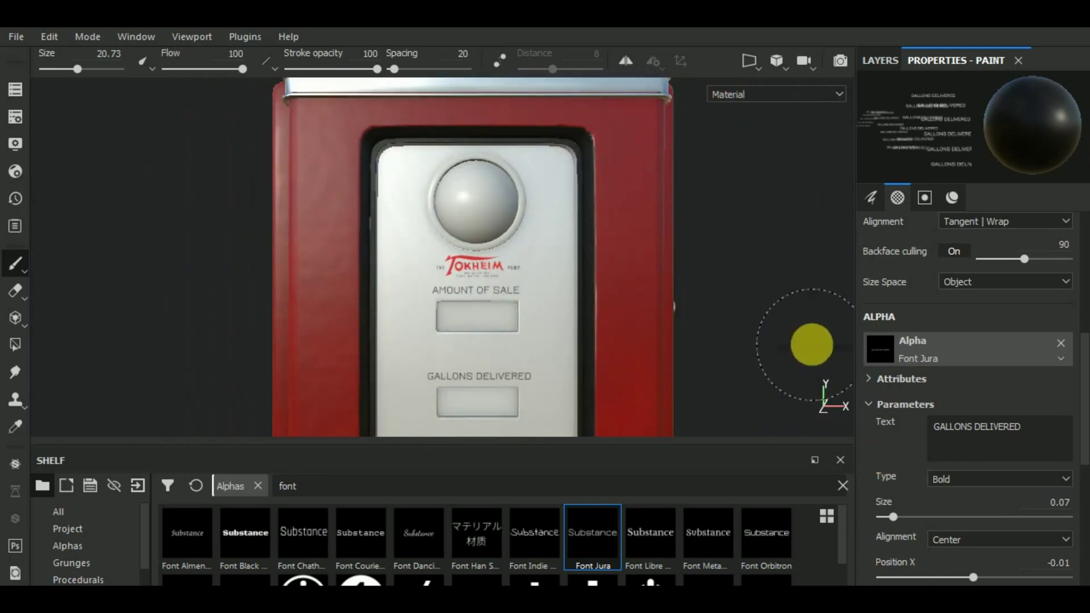
middle_drag(540, 352, 548, 242)
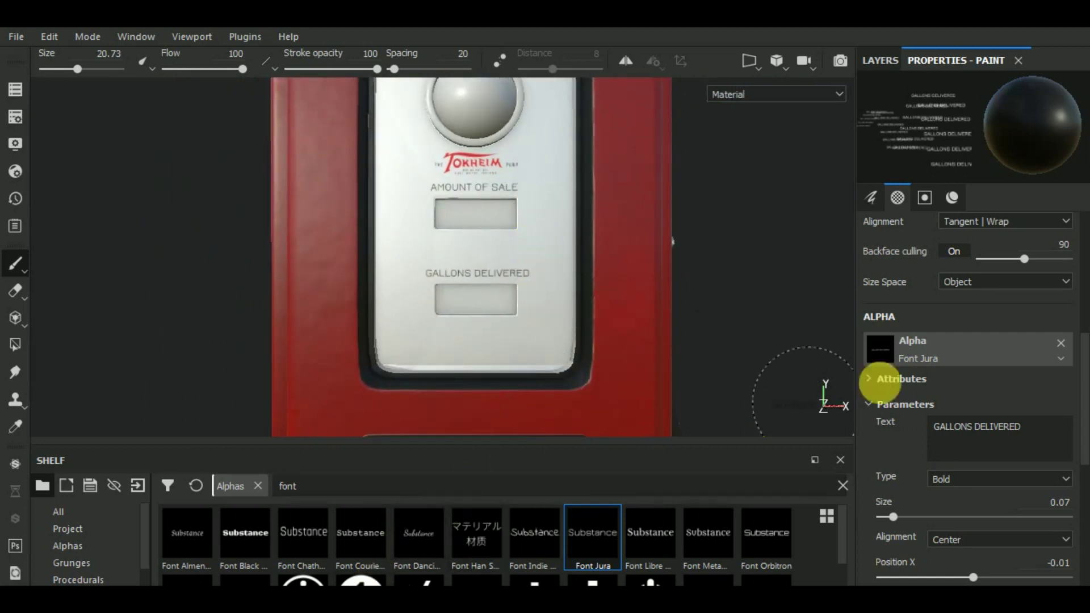
mouse_move(786, 263)
middle_down()
mouse_move(770, 310)
mouse_move(657, 307)
middle_up()
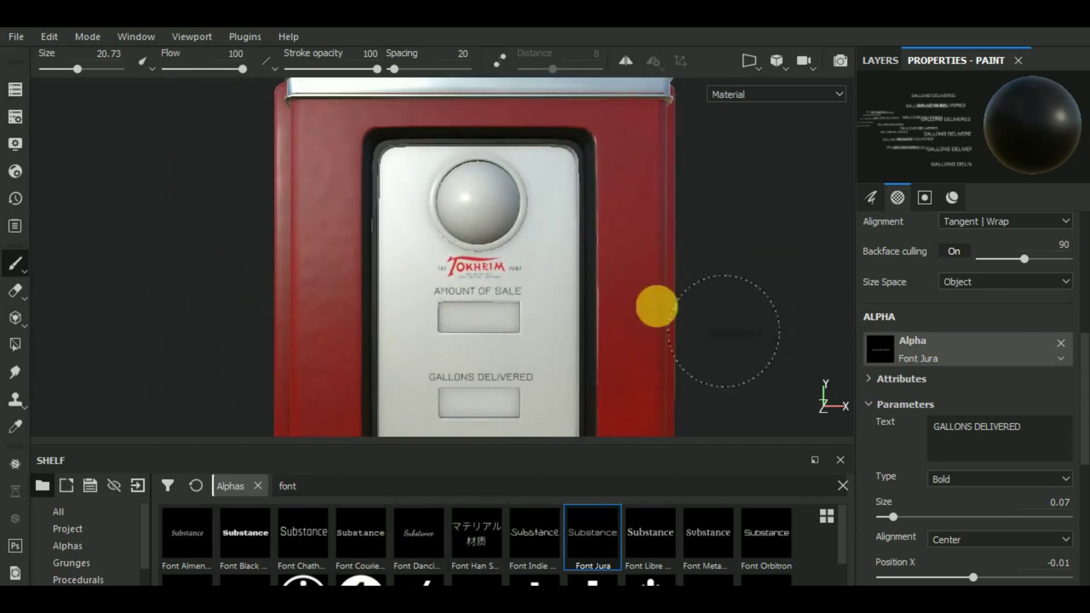
scroll(392, 185, up, 2)
Replace the stamp text with 'GLASS MUST BE FULL' and set alignment to Left.
triple_click(986, 414)
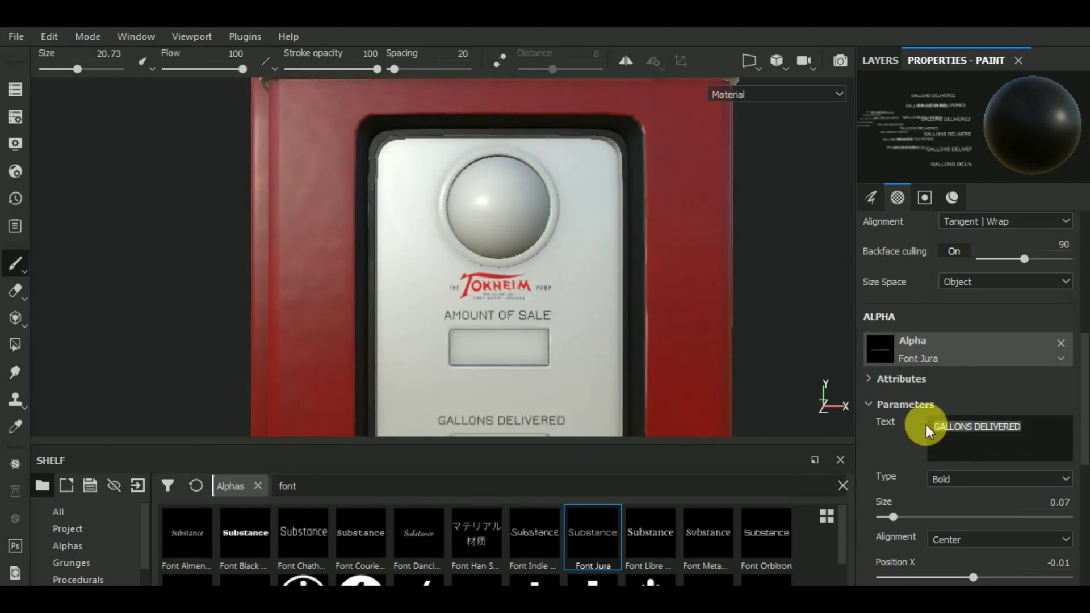
text(GLA)
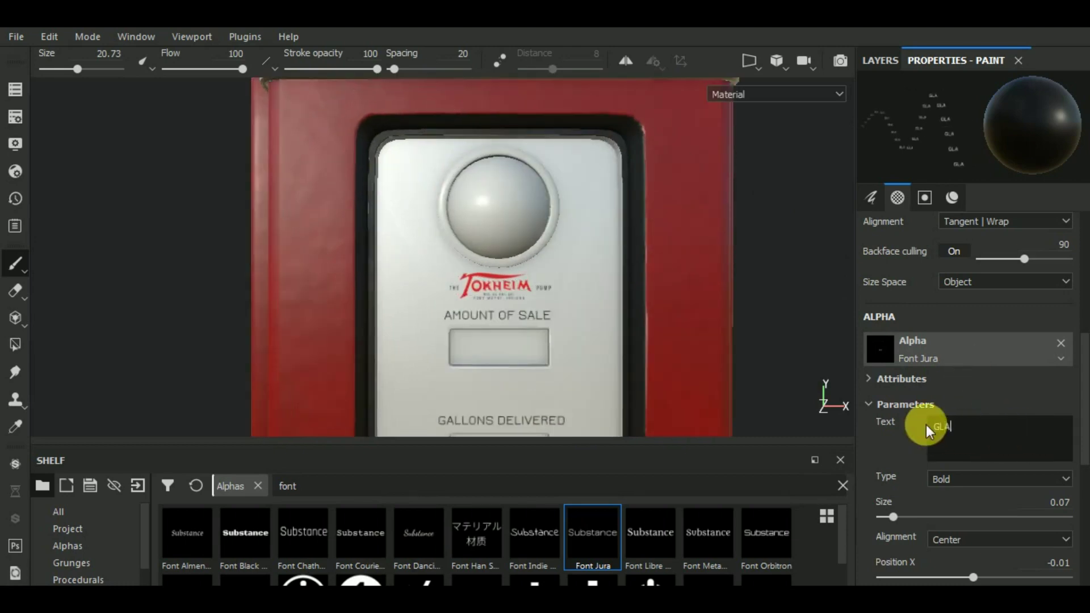
text(SS)
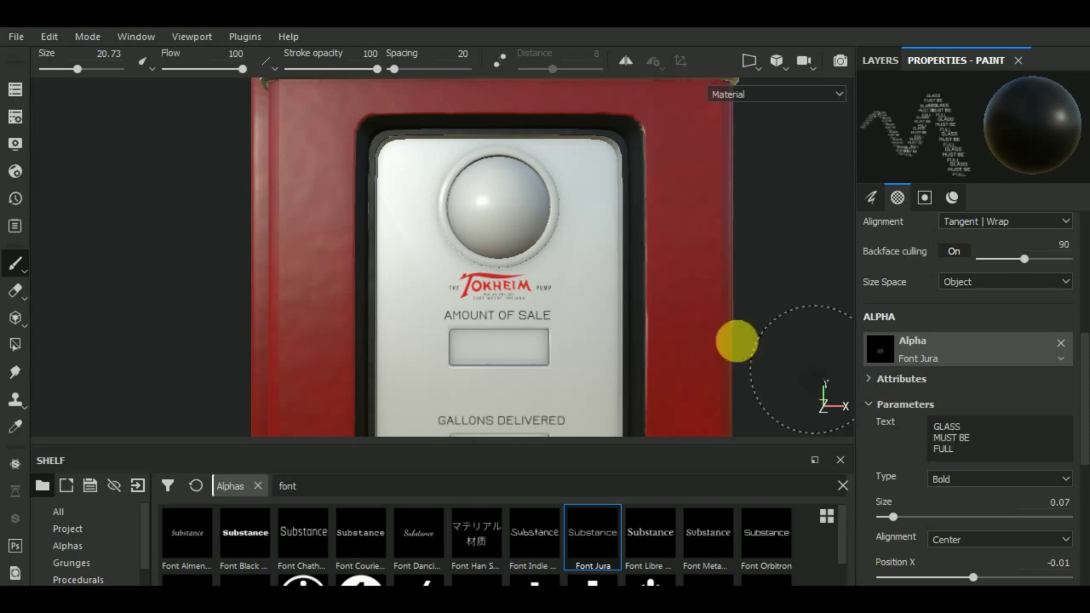
click(957, 449)
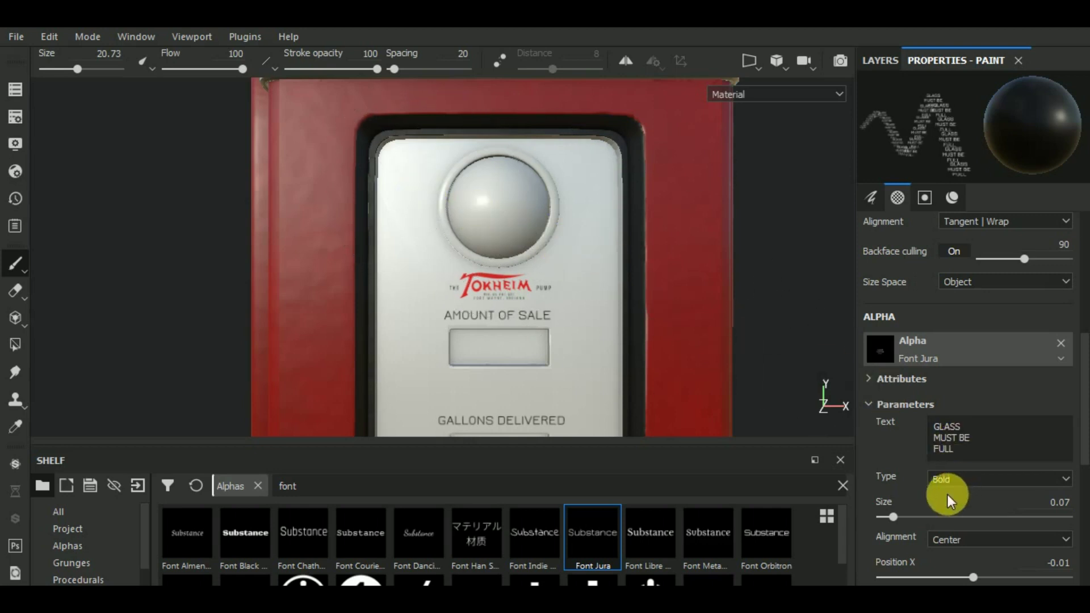
click(943, 537)
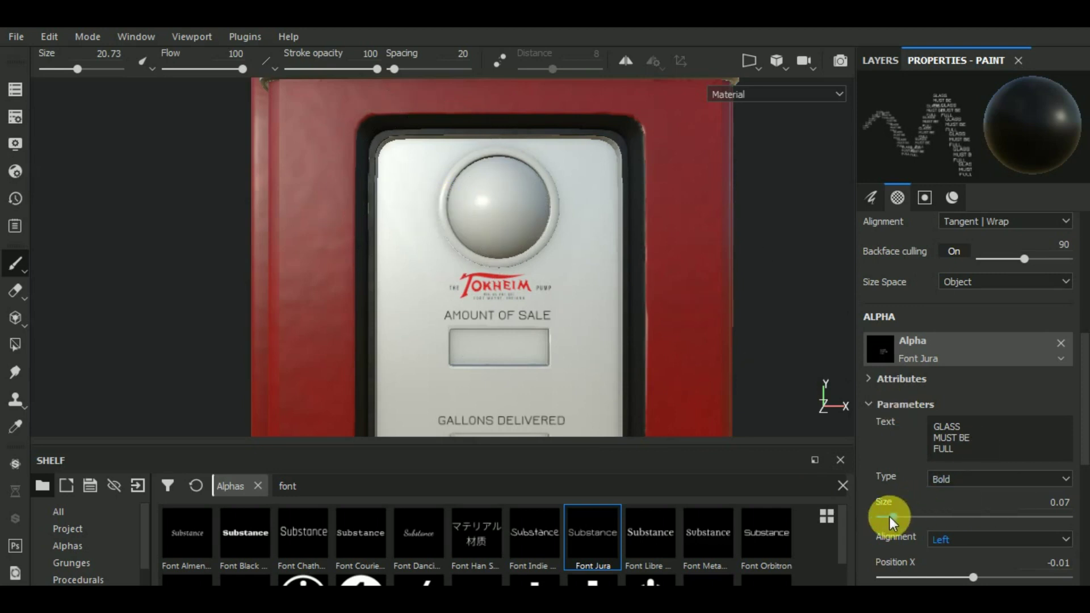
Adjust the text stamp size to 0.06 and the brush size to about 16.8.
drag(891, 517, 889, 517)
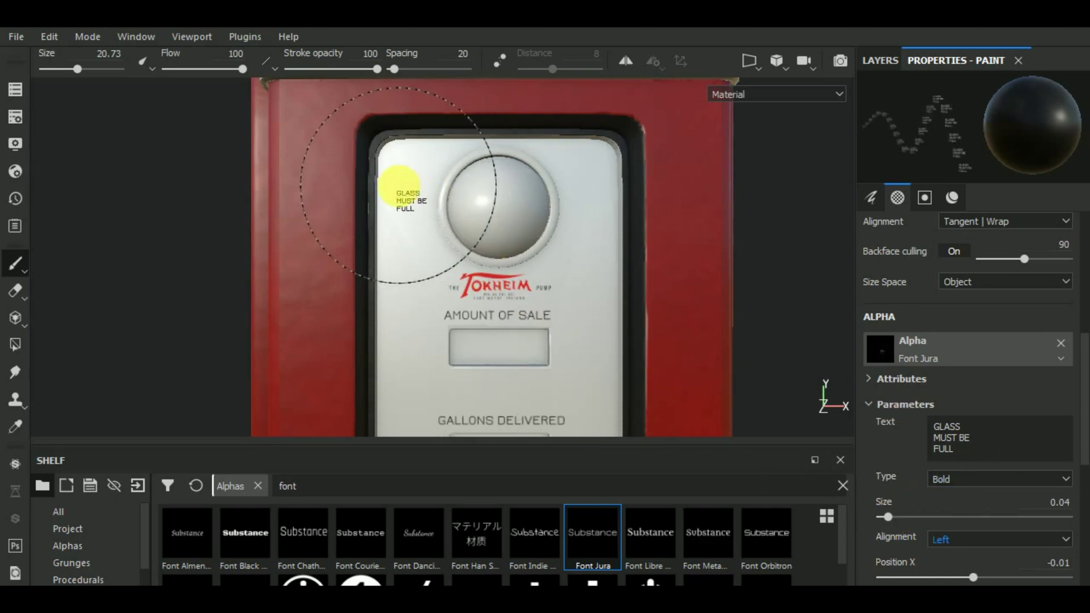
scroll(399, 185, up, 1)
scroll(400, 187, up, 1)
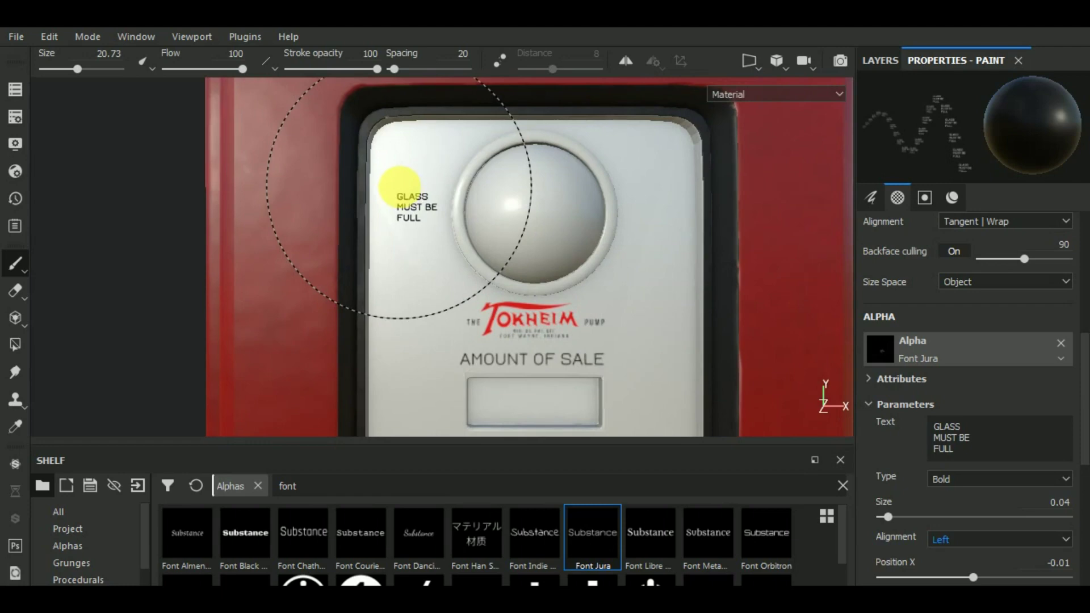
right_click(594, 286)
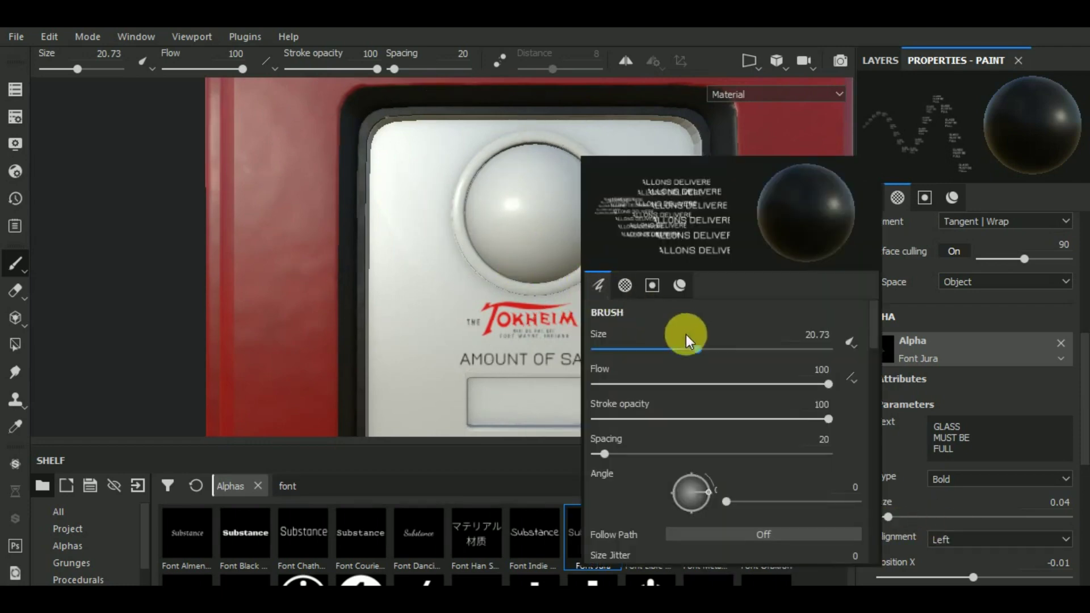
drag(696, 347, 642, 350)
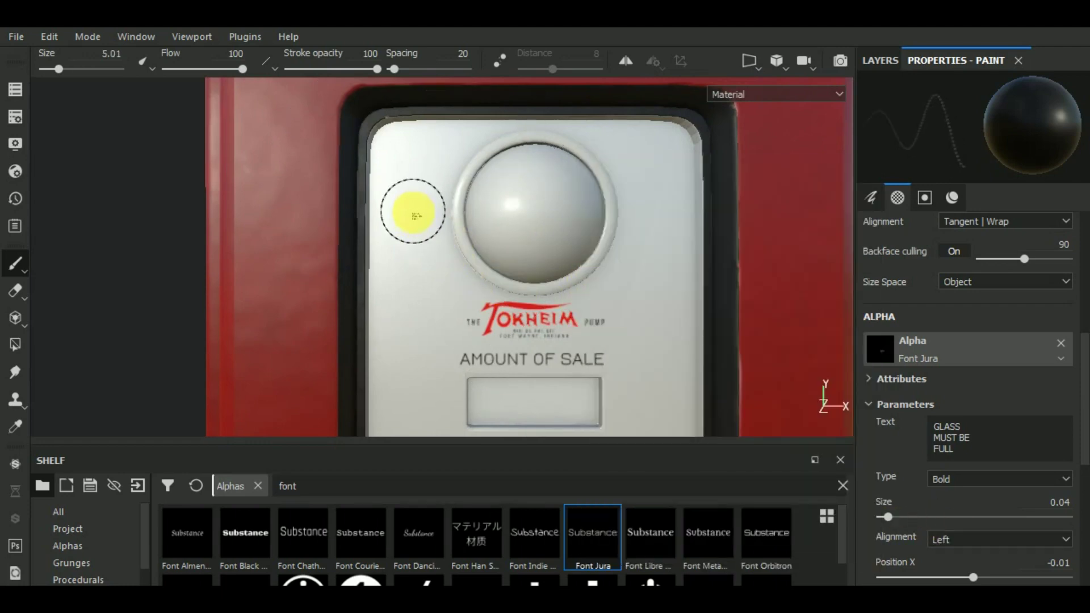
click(947, 518)
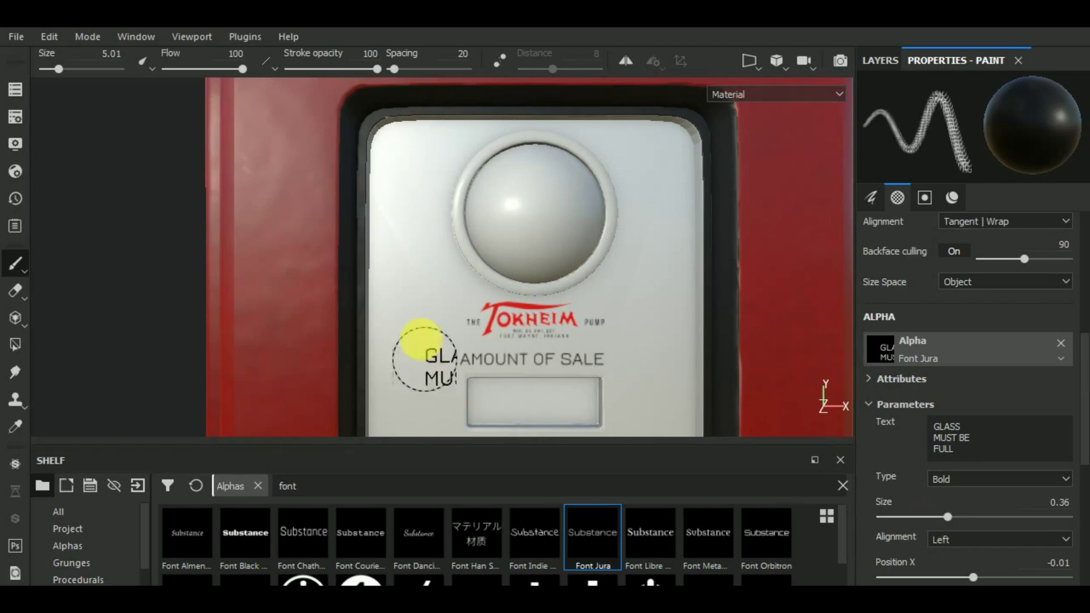
click(928, 517)
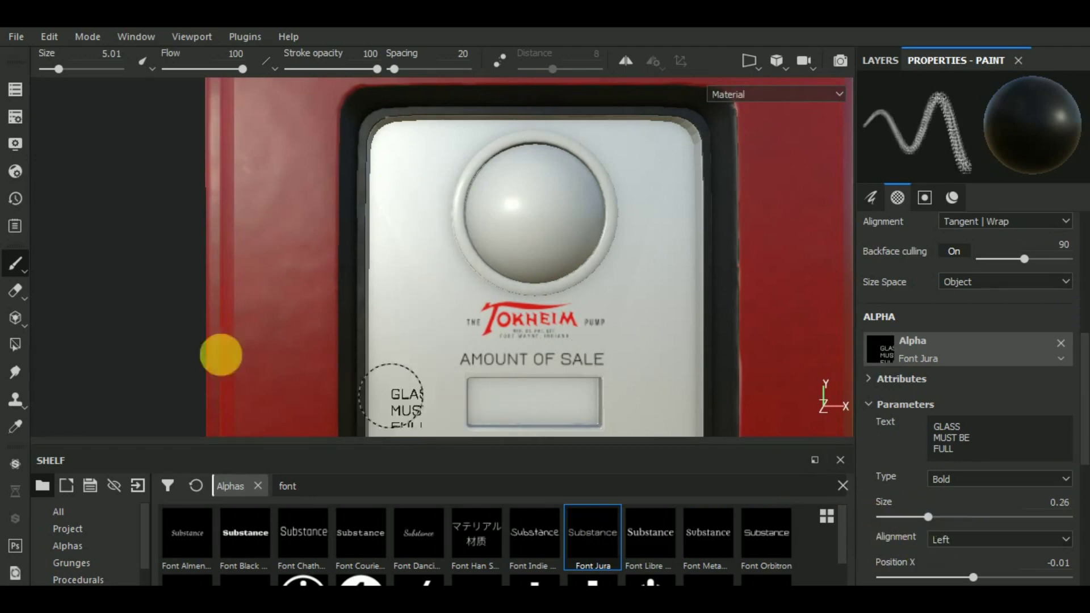
click(907, 518)
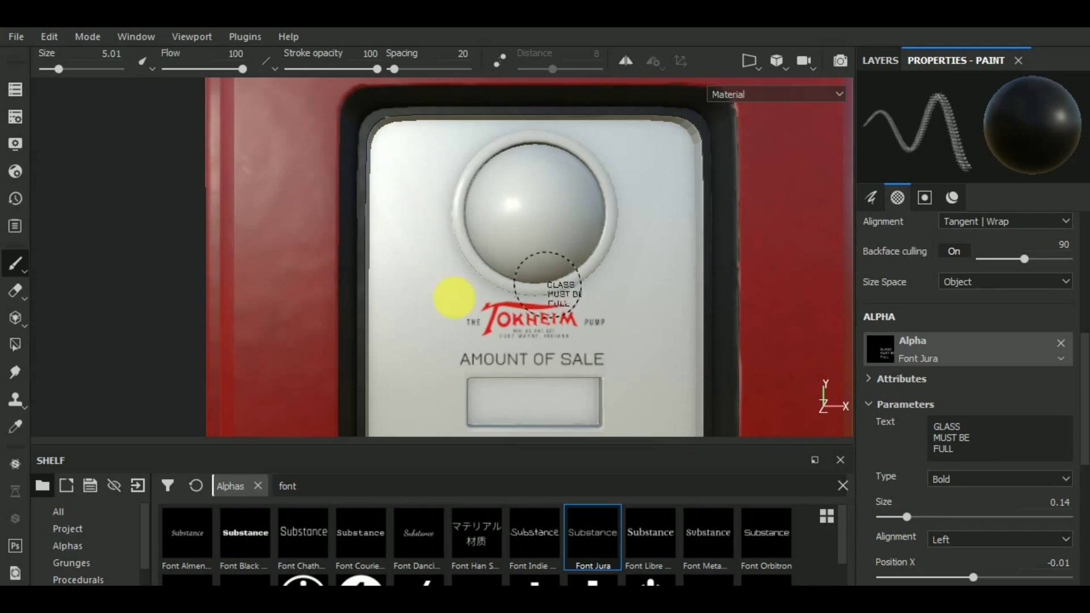
right_click(758, 364)
click(759, 385)
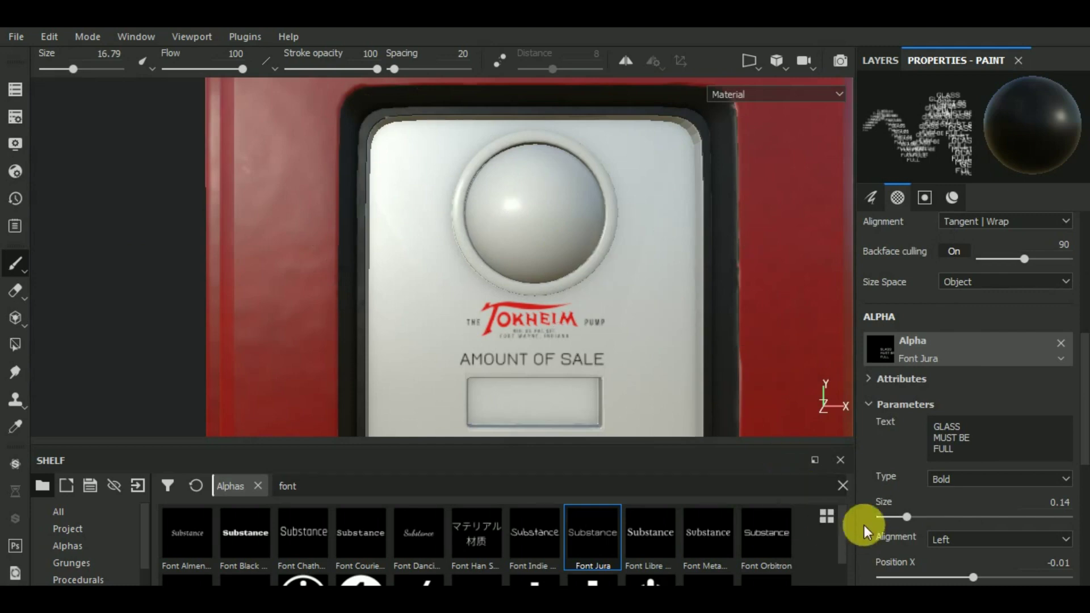
click(895, 518)
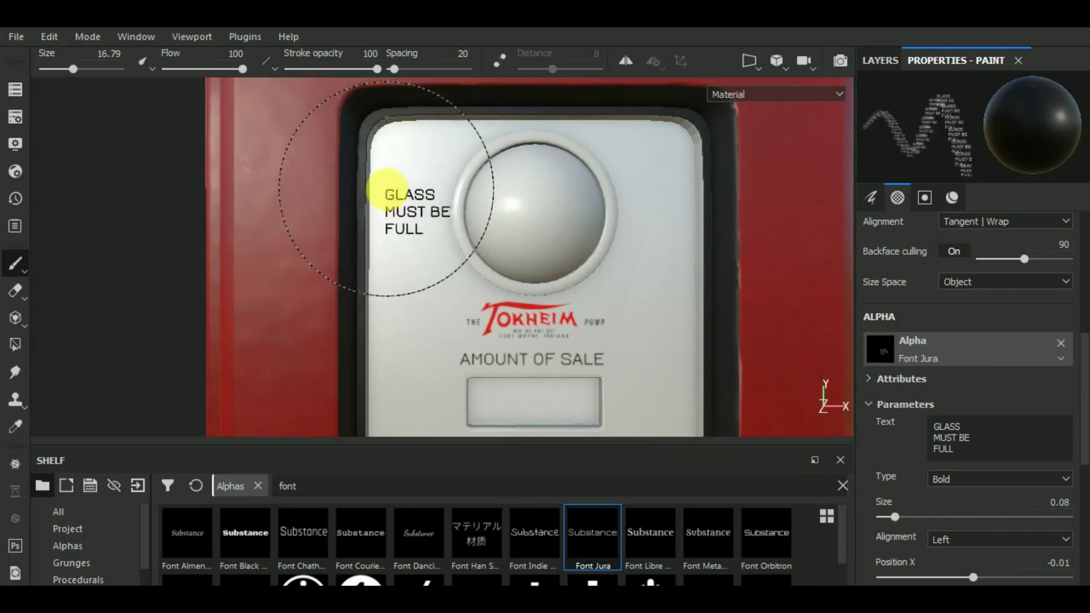
drag(895, 517, 892, 516)
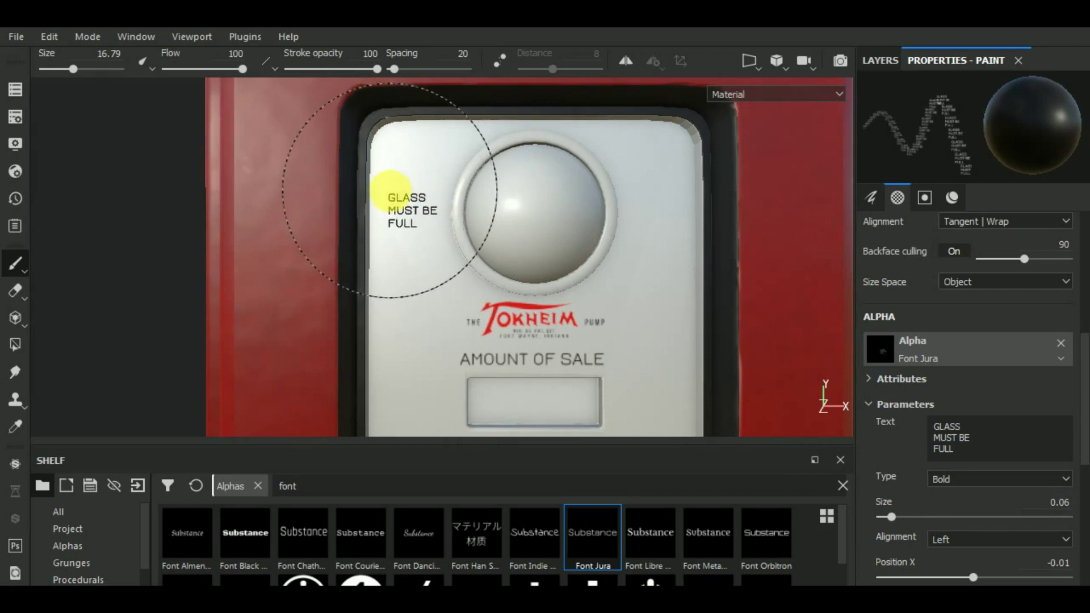
Stamp GLASS MUST BE FULL left of the gauge dome and save the project.
click(406, 204)
scroll(398, 233, down, 3)
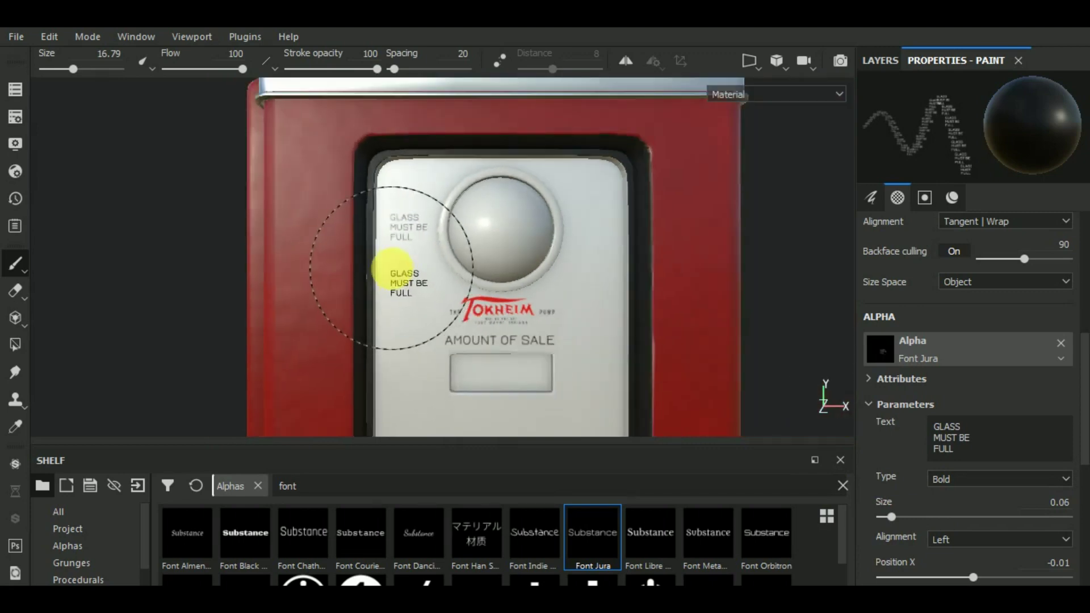
alt+middle_drag(653, 312, 619, 322)
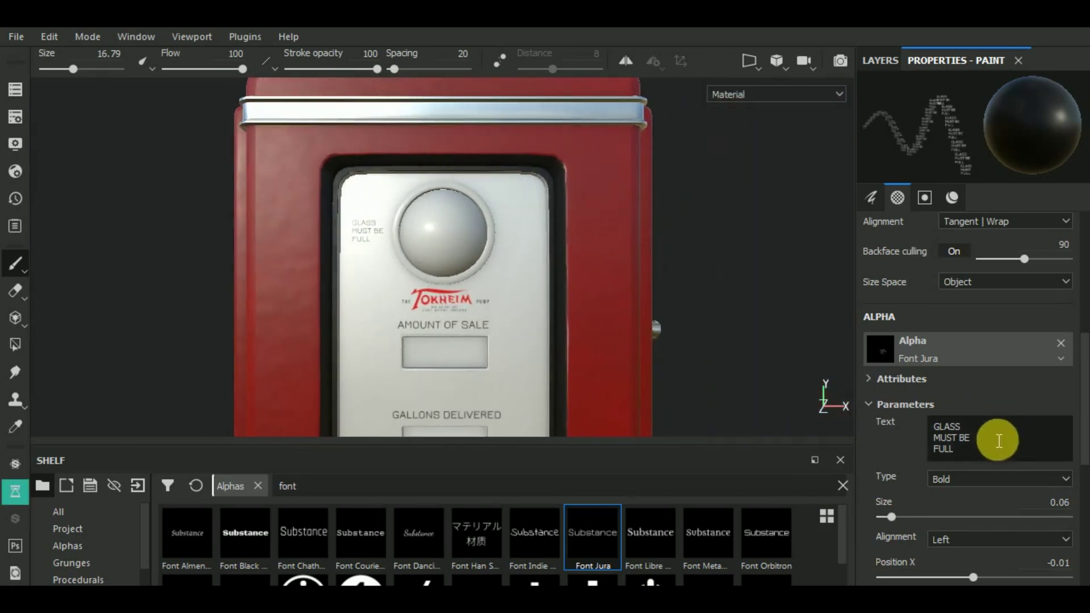
drag(996, 448, 935, 415)
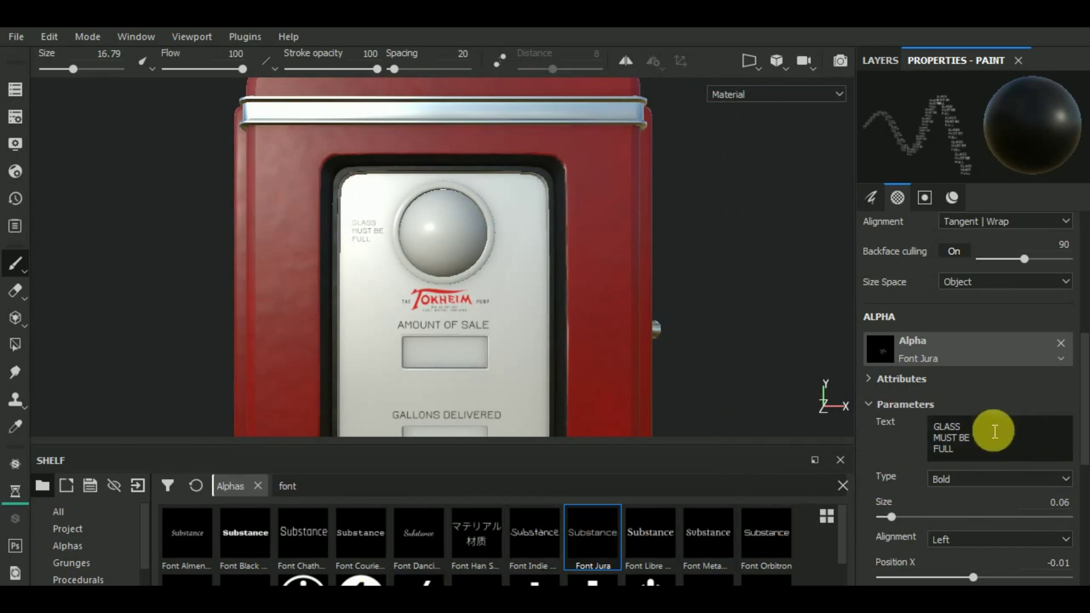
key(ctrl+s)
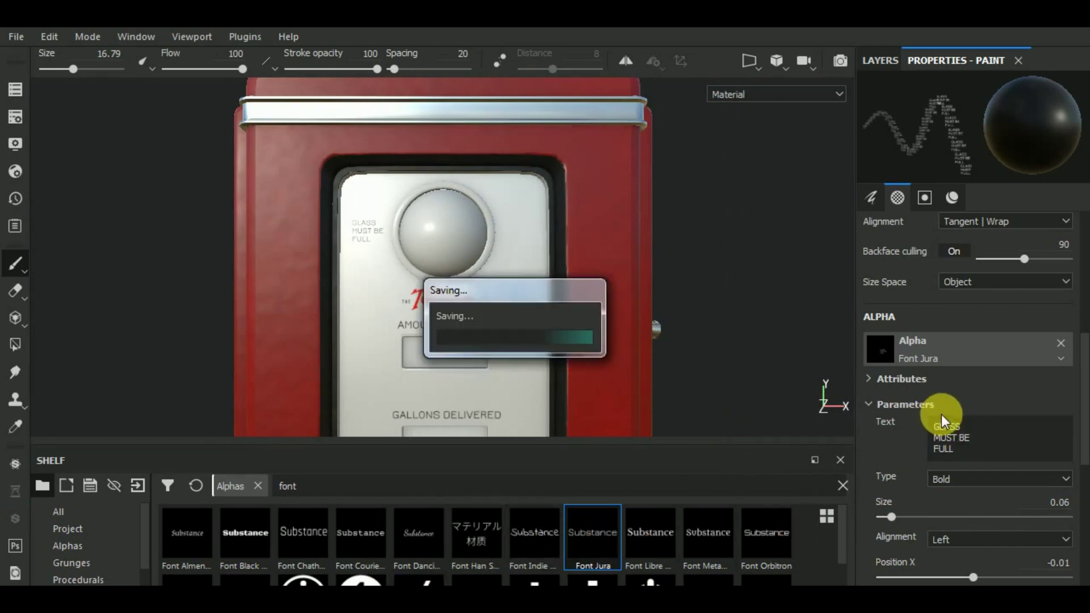
Change the stamp text to 'BEFORE & AFTER DELIVERY' and stamp it right of the gauge dome.
drag(980, 448, 919, 422)
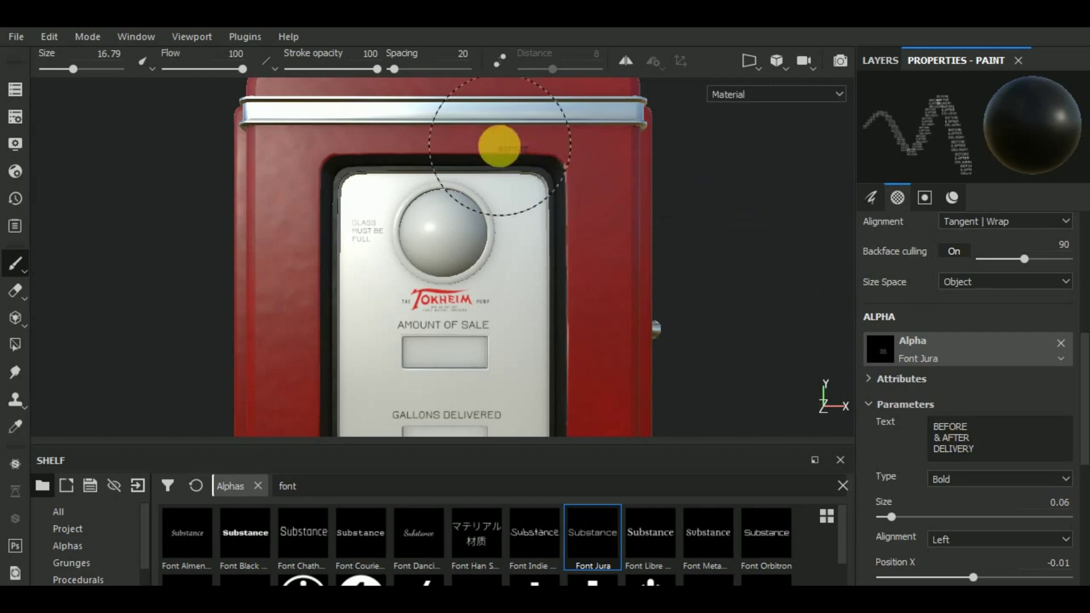
scroll(502, 216, up, 2)
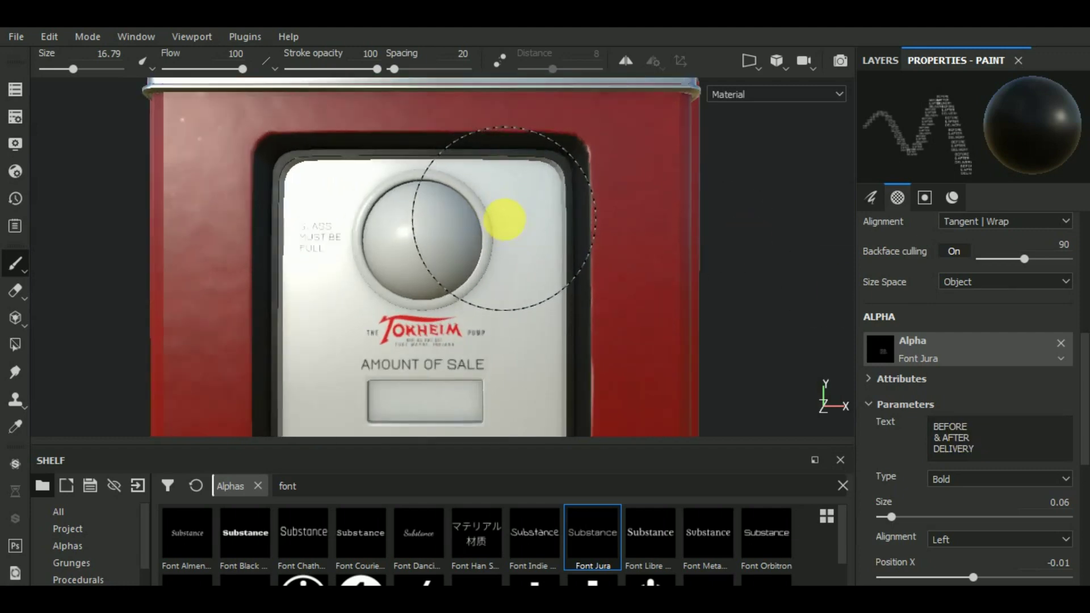
click(508, 233)
click(513, 286)
scroll(511, 287, down, 2)
scroll(520, 258, down, 2)
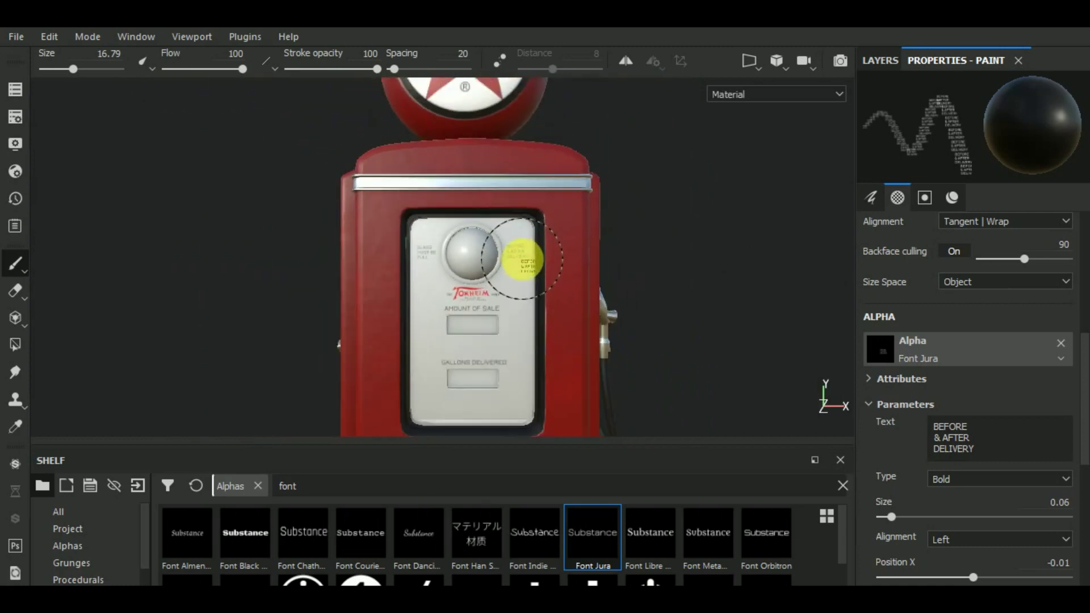
Duplicate Fill layer 1 and clear the copy's mask.
click(881, 60)
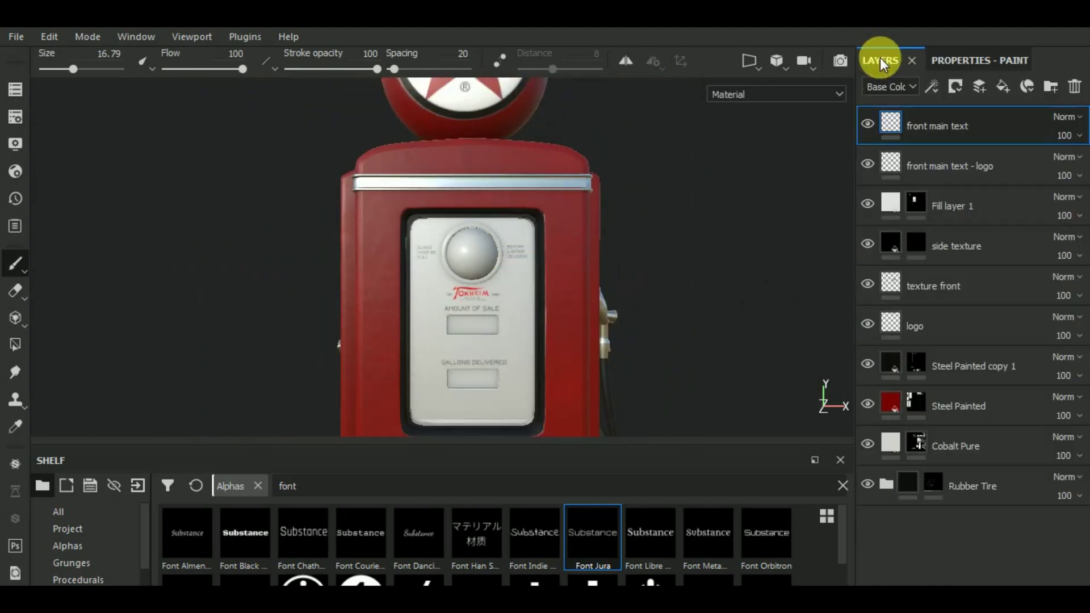
click(894, 203)
right_click(958, 207)
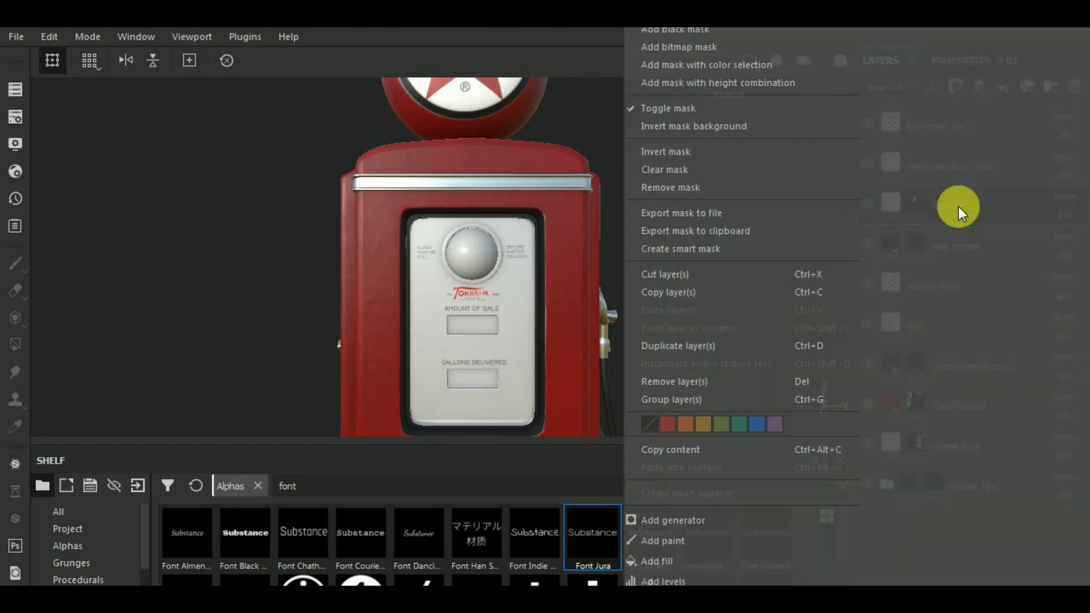
click(736, 345)
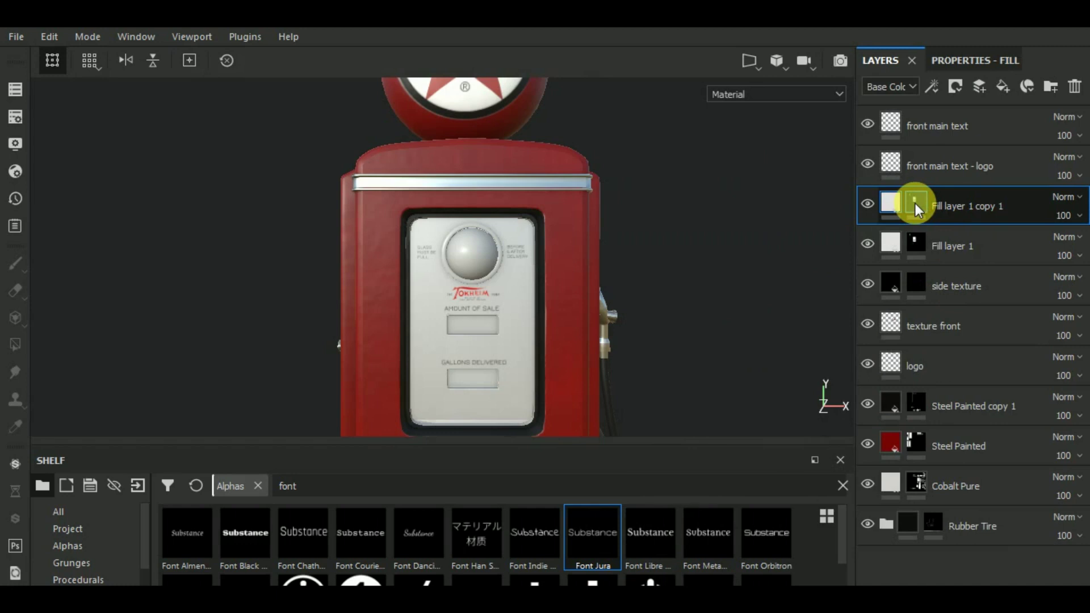
right_click(953, 209)
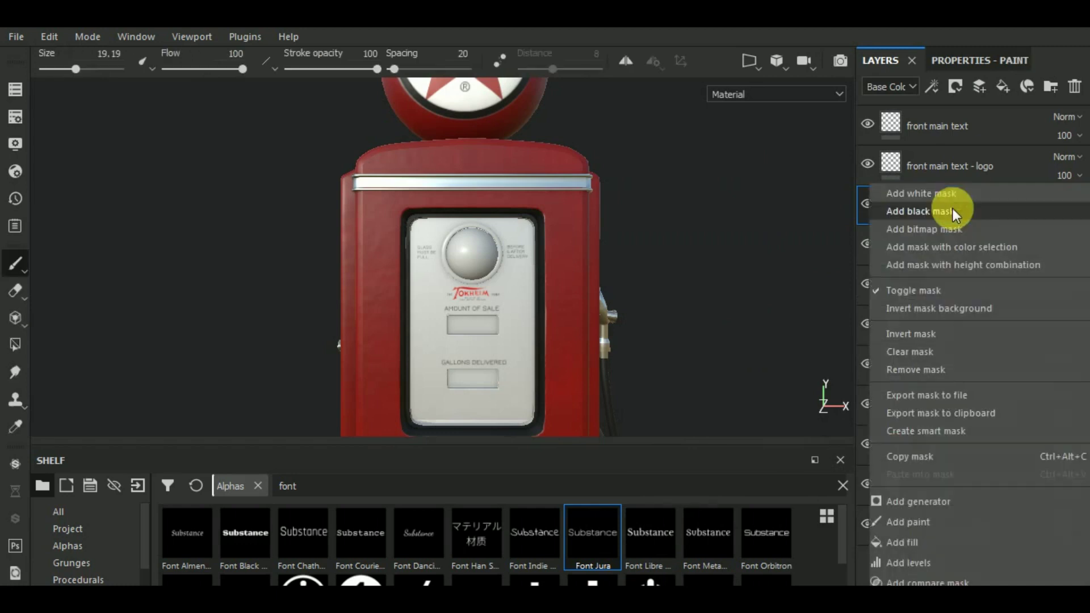
click(936, 351)
Set Fill layer 1 copy 1's base colour to near-black (0.014) and select its mask.
click(892, 203)
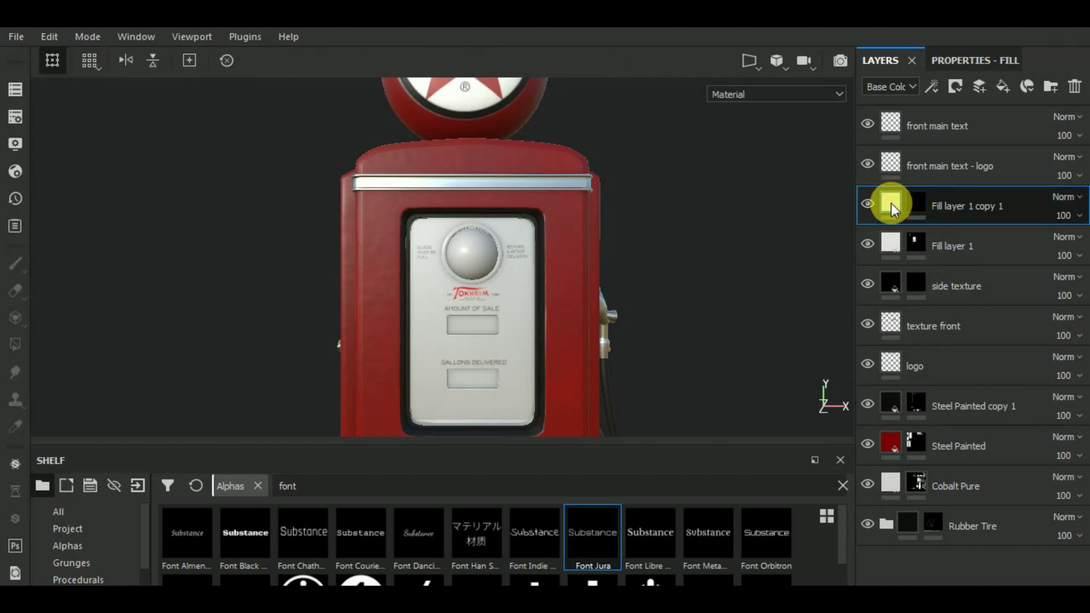
mouse_move(892, 203)
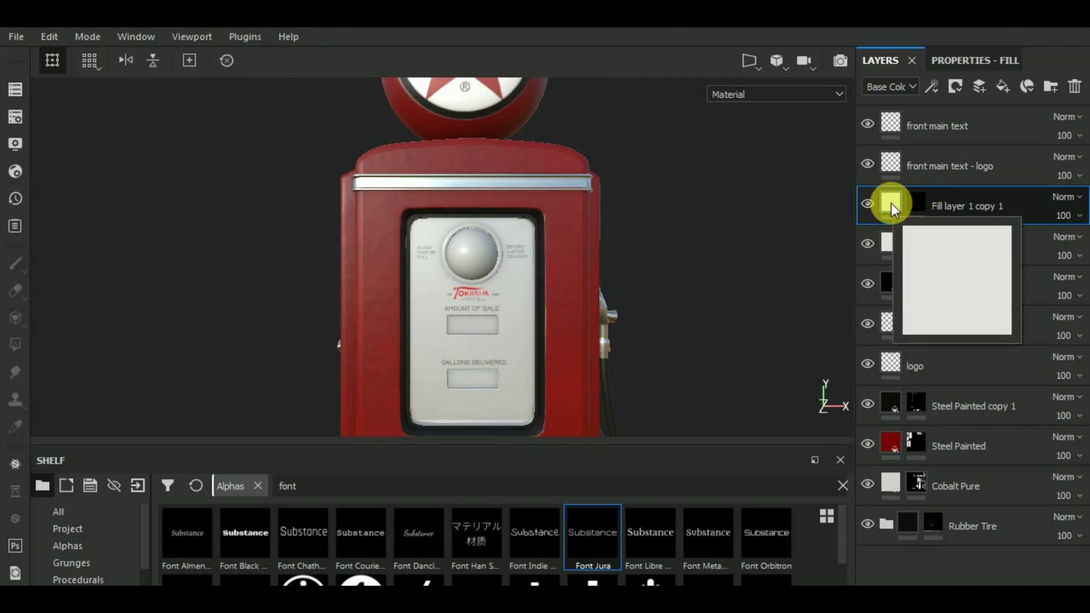
click(960, 59)
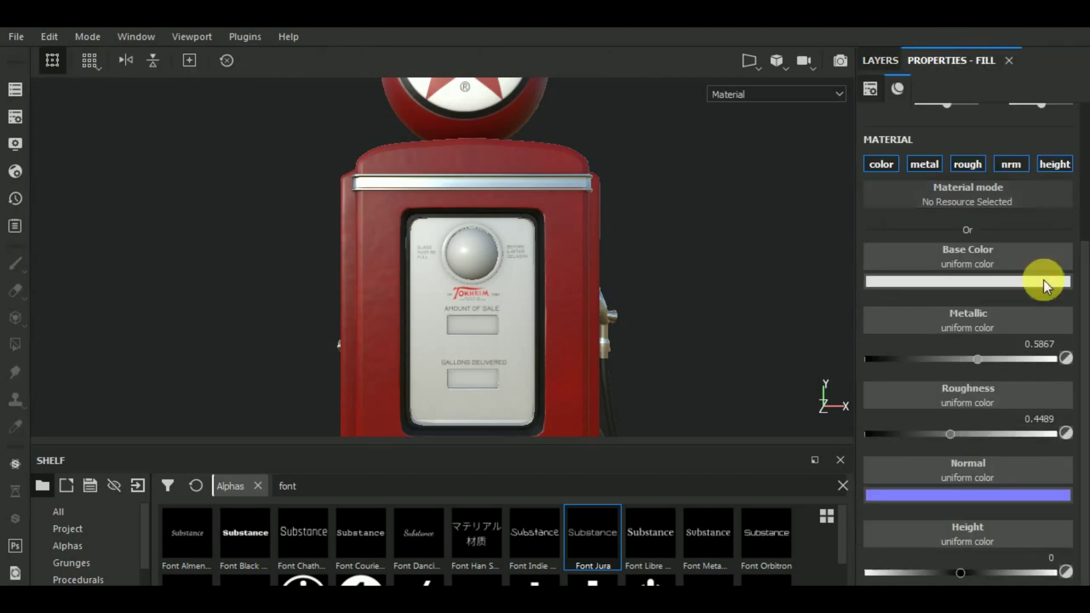
click(950, 285)
drag(914, 336, 856, 445)
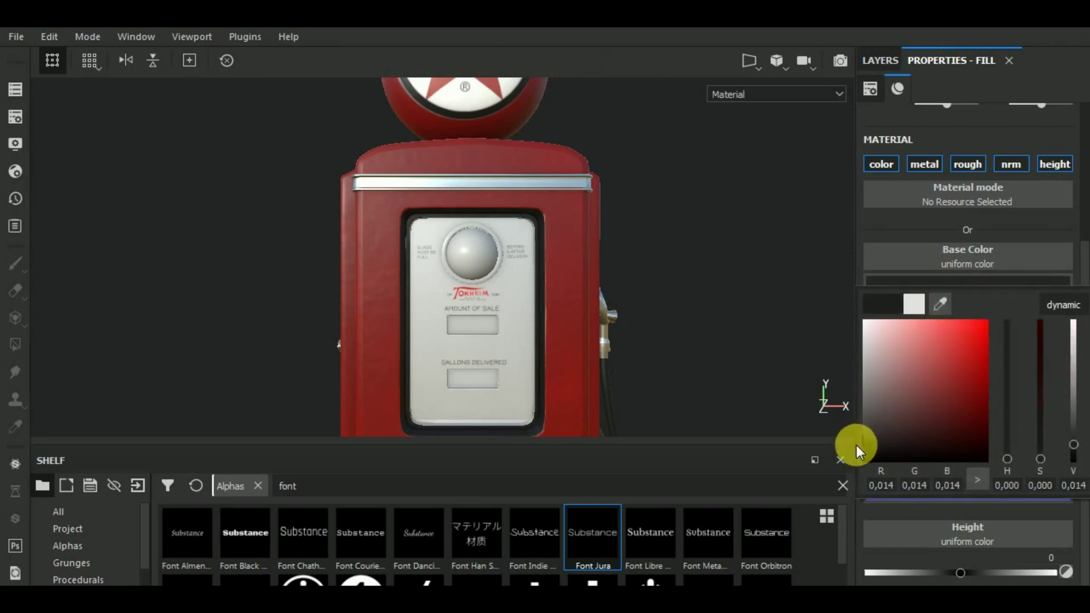
click(881, 58)
click(889, 66)
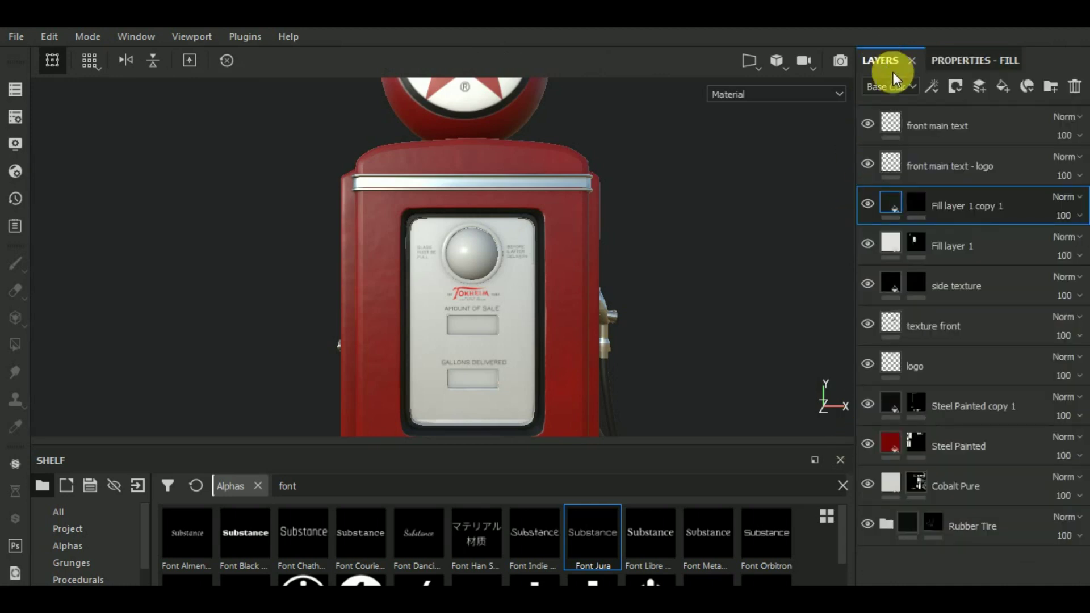
click(916, 203)
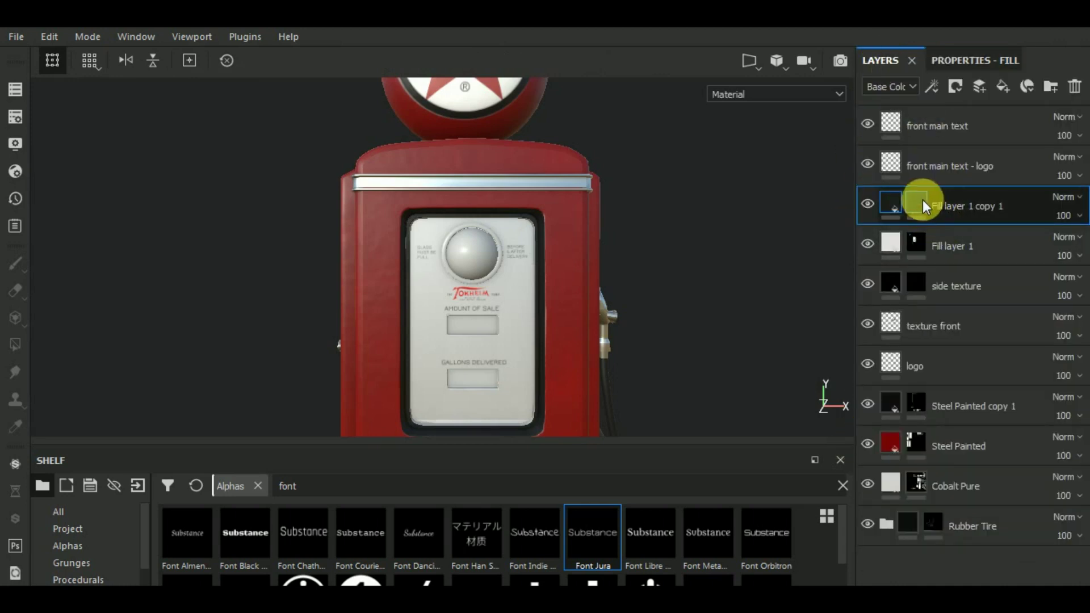
Polygon-fill the left, middle and right parts of the AMOUNT OF SALE window black.
click(15, 343)
scroll(447, 332, up, 2)
scroll(478, 326, up, 3)
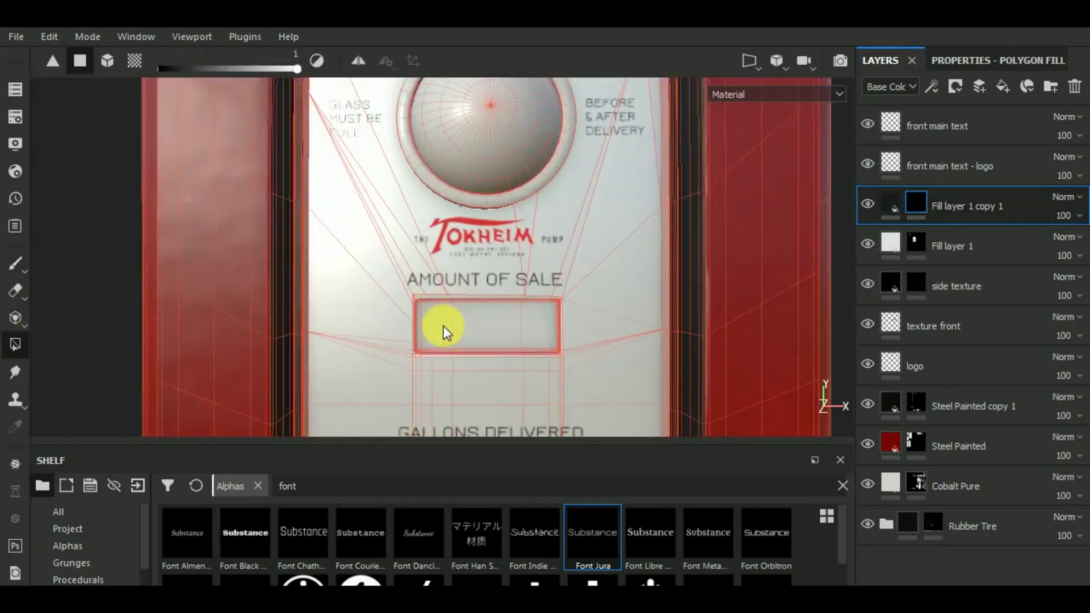
scroll(444, 326, up, 3)
click(440, 326)
click(484, 325)
click(578, 328)
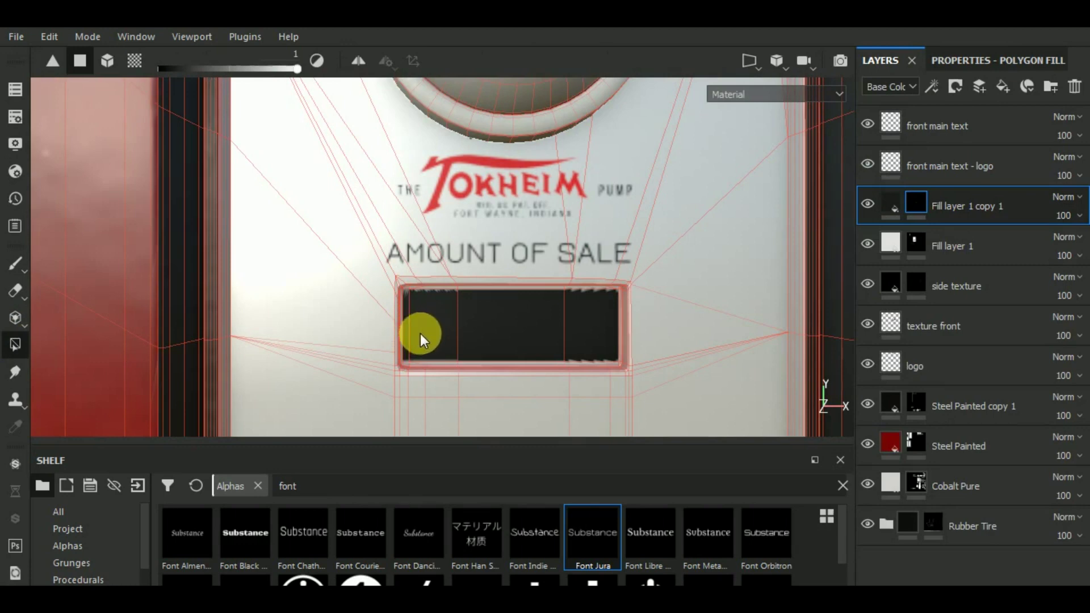
Polygon-fill the middle, right and left parts of the GALLONS DELIVERED window black.
scroll(420, 333, down, 4)
scroll(448, 272, down, 1)
middle_drag(539, 352, 557, 202)
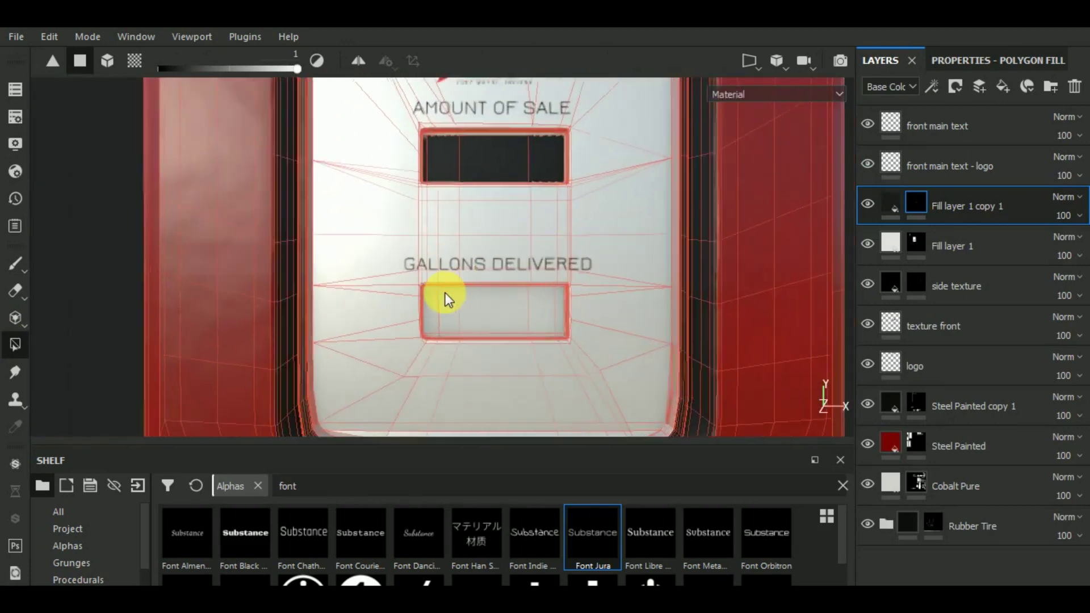
scroll(437, 301, up, 3)
click(478, 313)
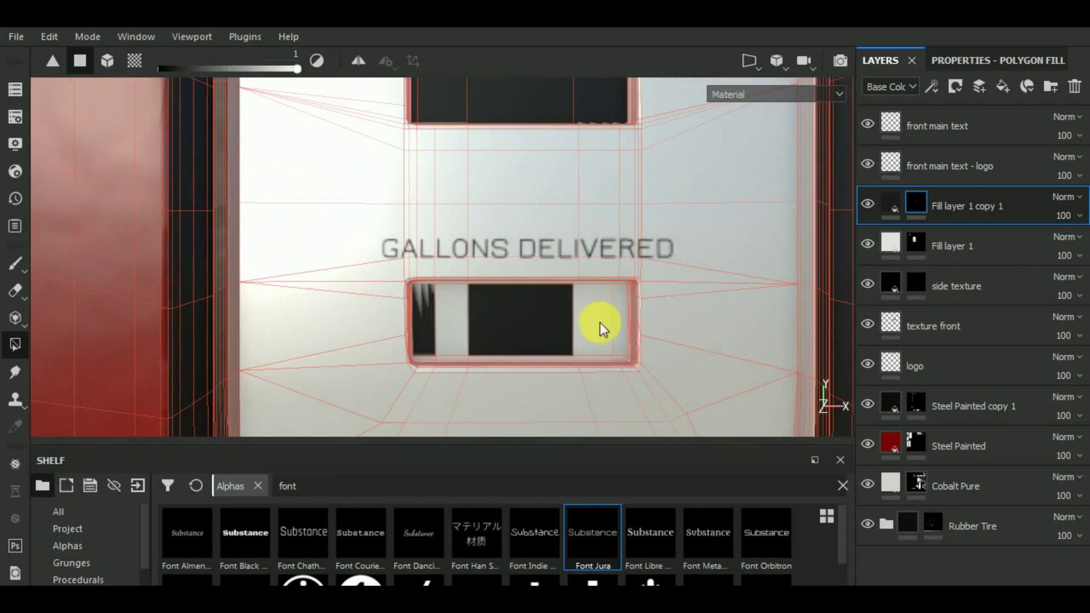
click(601, 322)
click(440, 345)
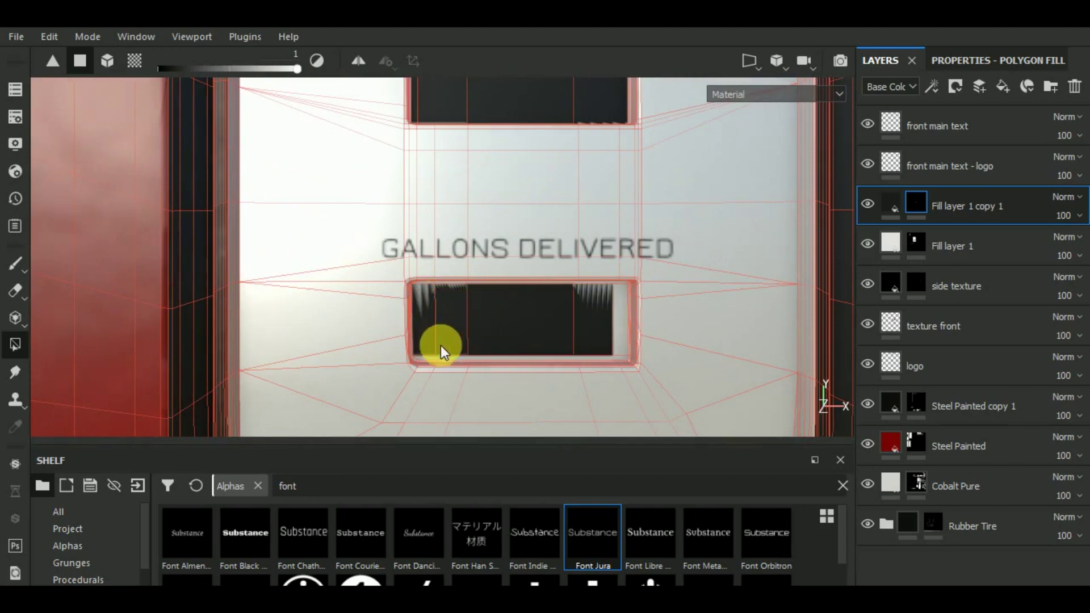
scroll(511, 318, down, 5)
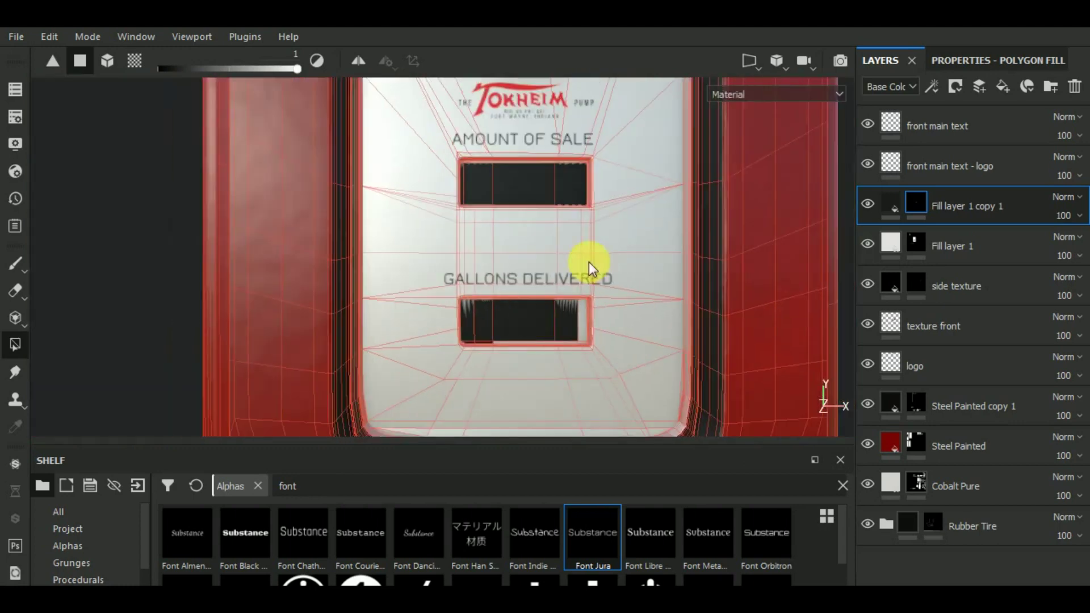
Switch to the 3D/2D view mode to show 3D and UV views side by side.
click(752, 63)
click(790, 87)
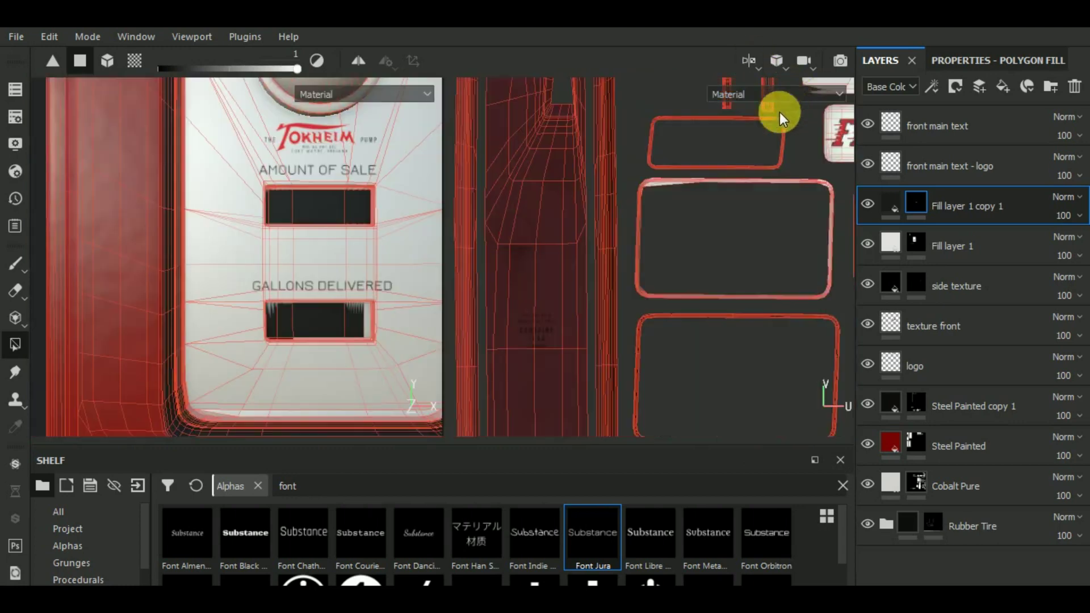
scroll(594, 356, up, 2)
scroll(595, 355, down, 3)
scroll(591, 326, down, 1)
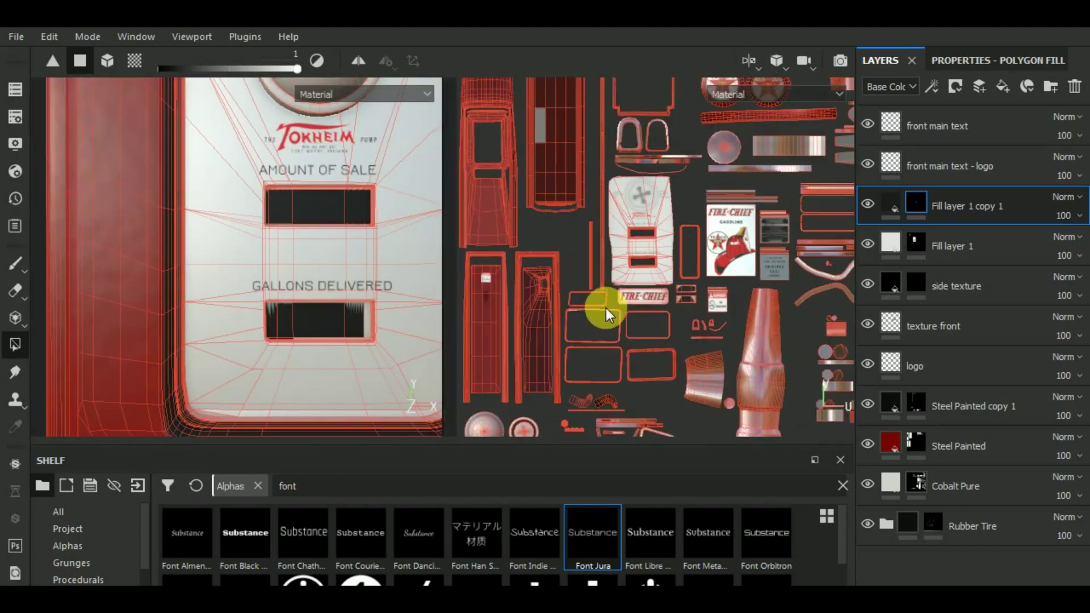
middle_drag(653, 369, 687, 186)
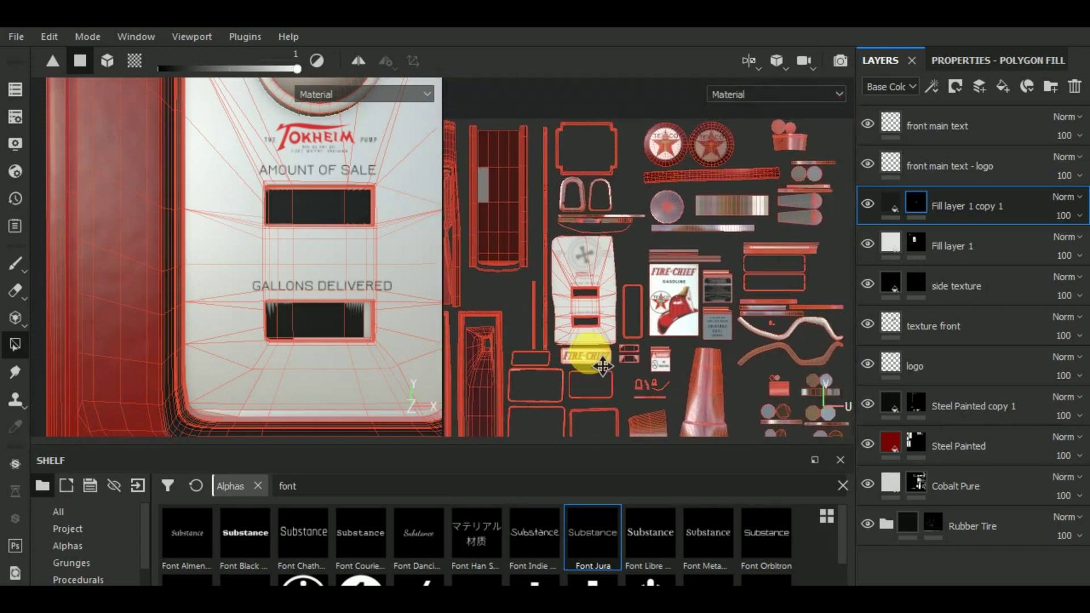
scroll(657, 243, down, 1)
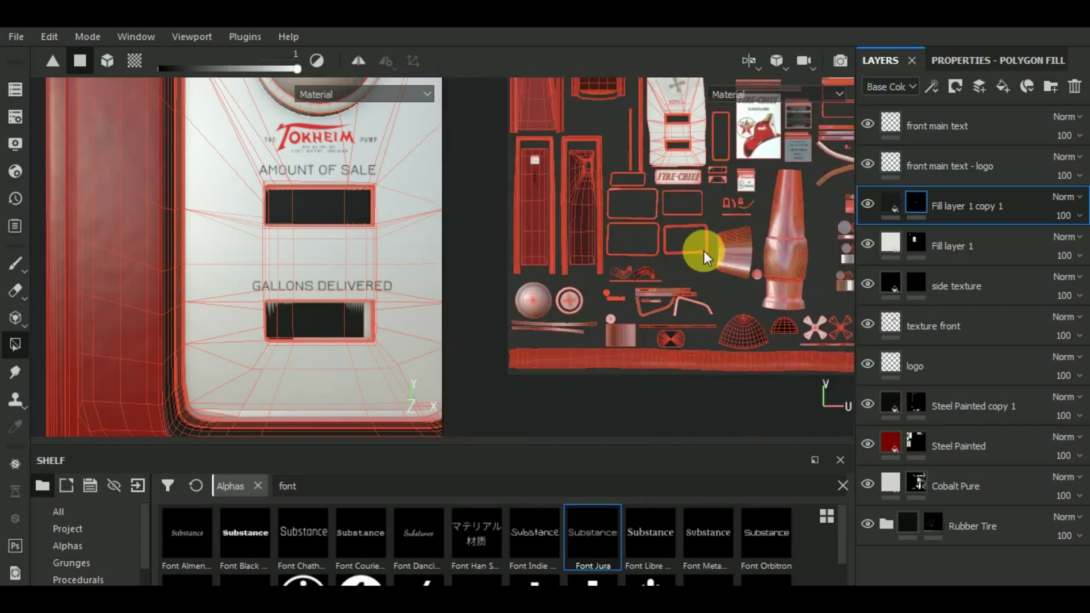
scroll(652, 243, up, 3)
mouse_move(591, 267)
middle_down()
mouse_move(642, 359)
mouse_move(742, 231)
mouse_move(706, 300)
mouse_move(791, 312)
middle_up()
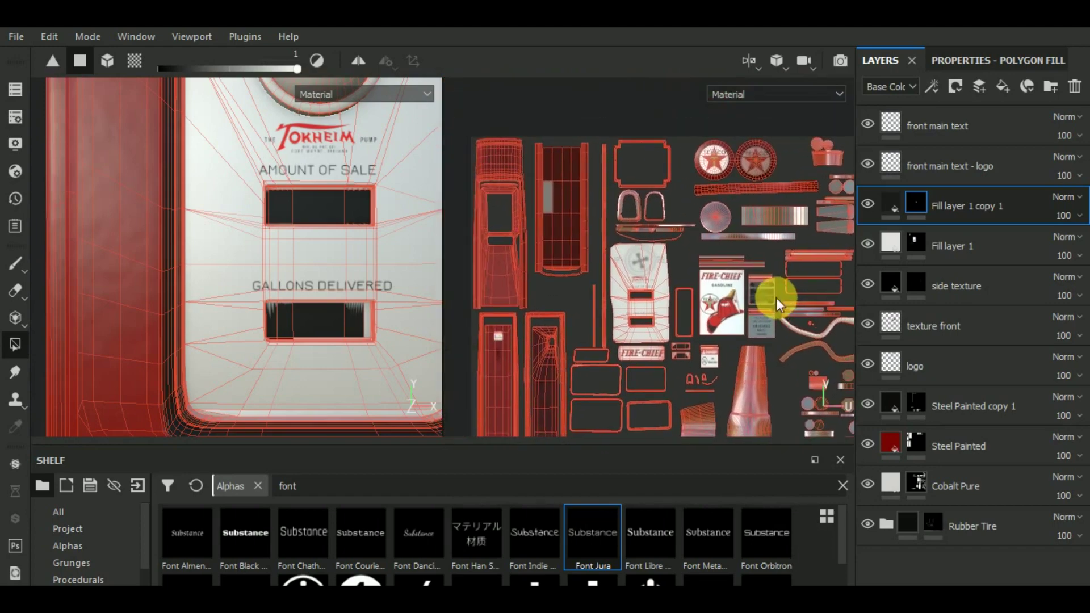
scroll(523, 204, up, 1)
scroll(526, 202, up, 1)
scroll(562, 199, up, 1)
scroll(574, 199, down, 3)
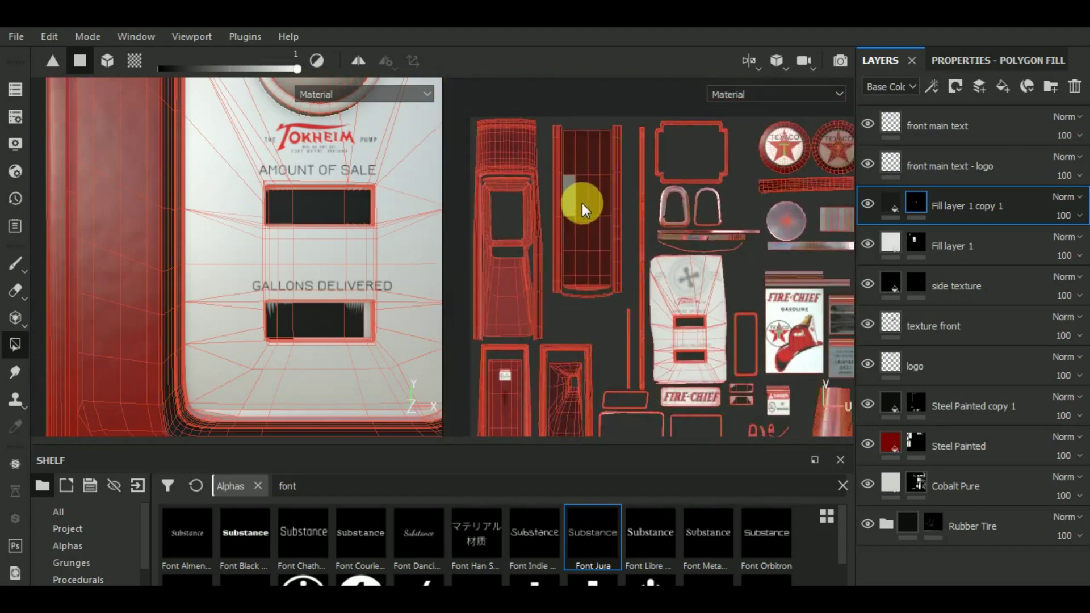
mouse_move(601, 315)
middle_down()
mouse_move(621, 223)
mouse_move(581, 191)
middle_up()
scroll(629, 223, up, 1)
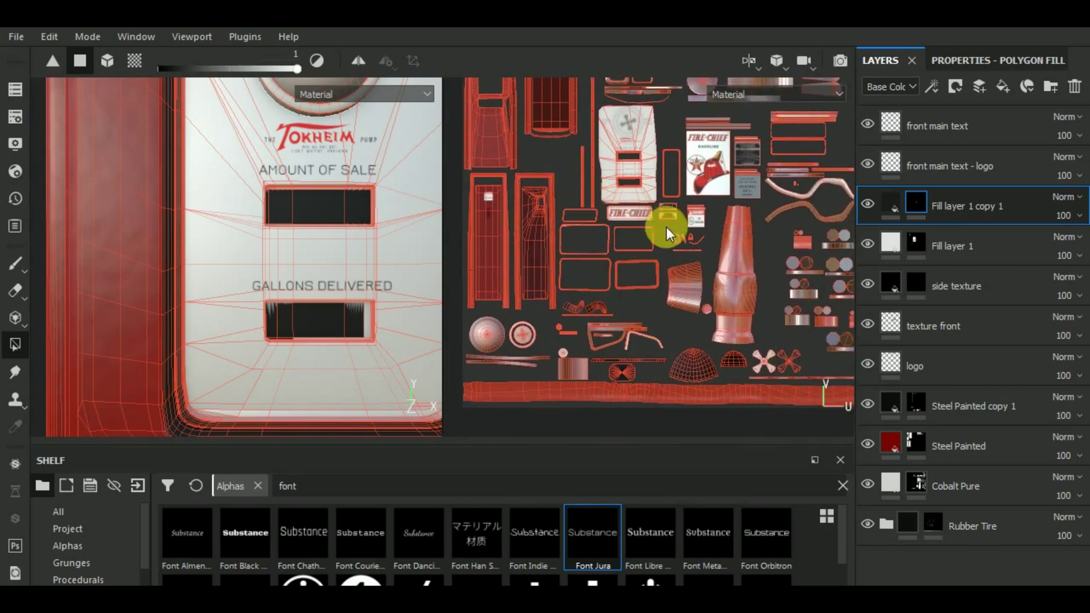
mouse_move(691, 219)
middle_down()
mouse_move(638, 324)
mouse_move(673, 278)
mouse_move(670, 231)
mouse_move(691, 234)
middle_up()
scroll(680, 232, up, 2)
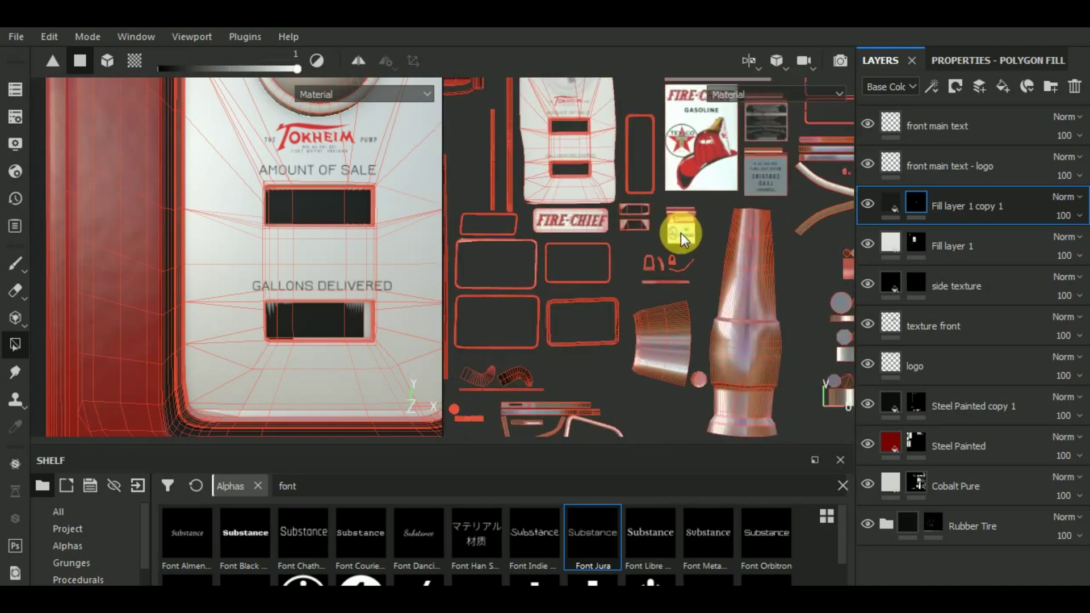
scroll(619, 211, up, 2)
scroll(605, 217, up, 3)
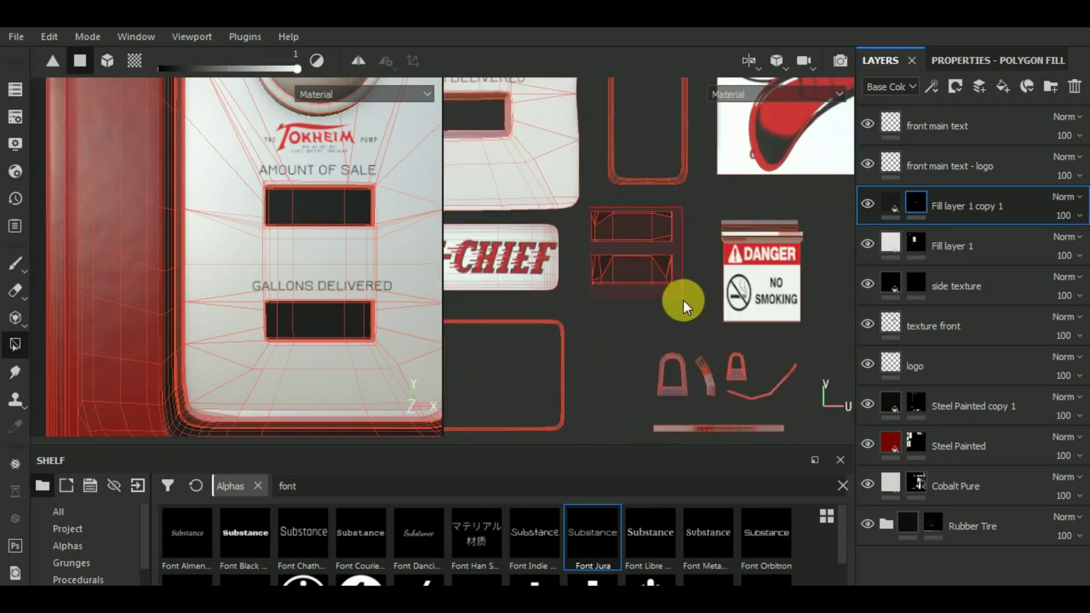
scroll(676, 299, down, 1)
scroll(672, 292, down, 2)
click(749, 61)
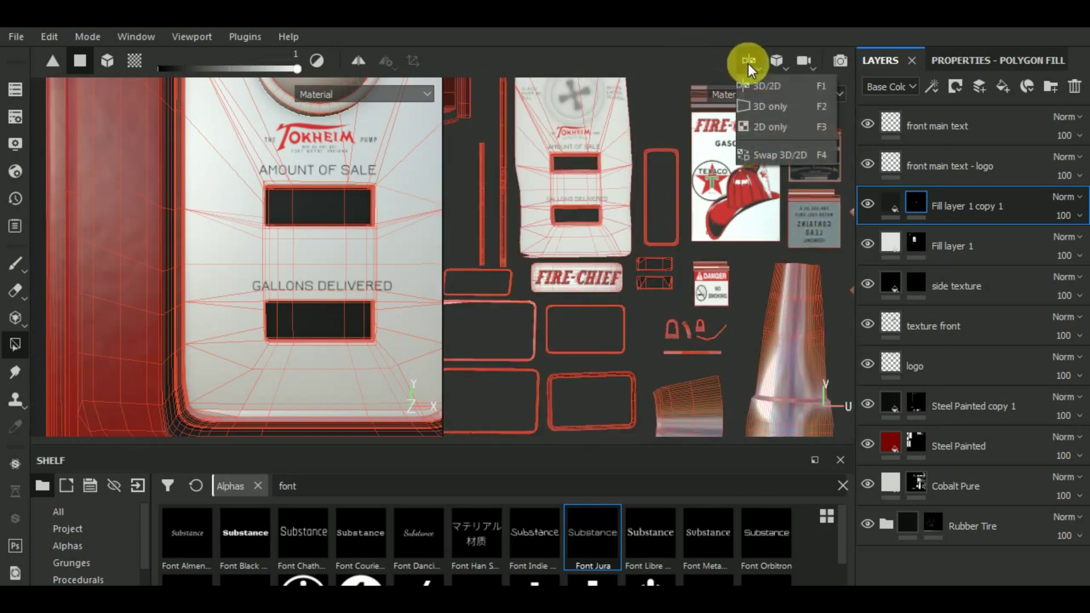
Show only the 3D view and paint on the front main text layer with the brush.
click(764, 106)
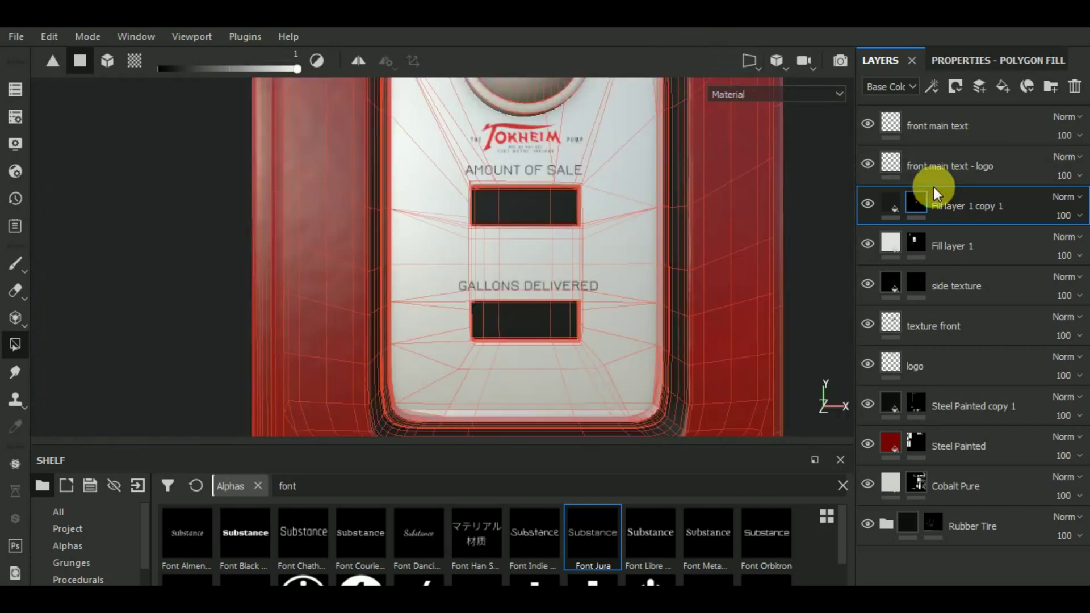
click(911, 124)
key(1)
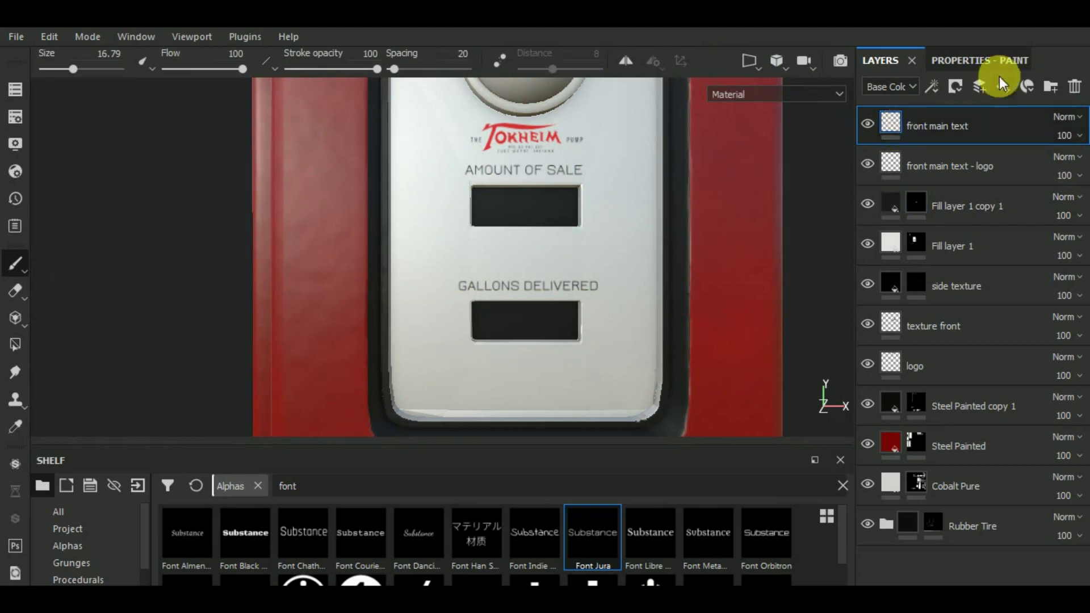
click(994, 66)
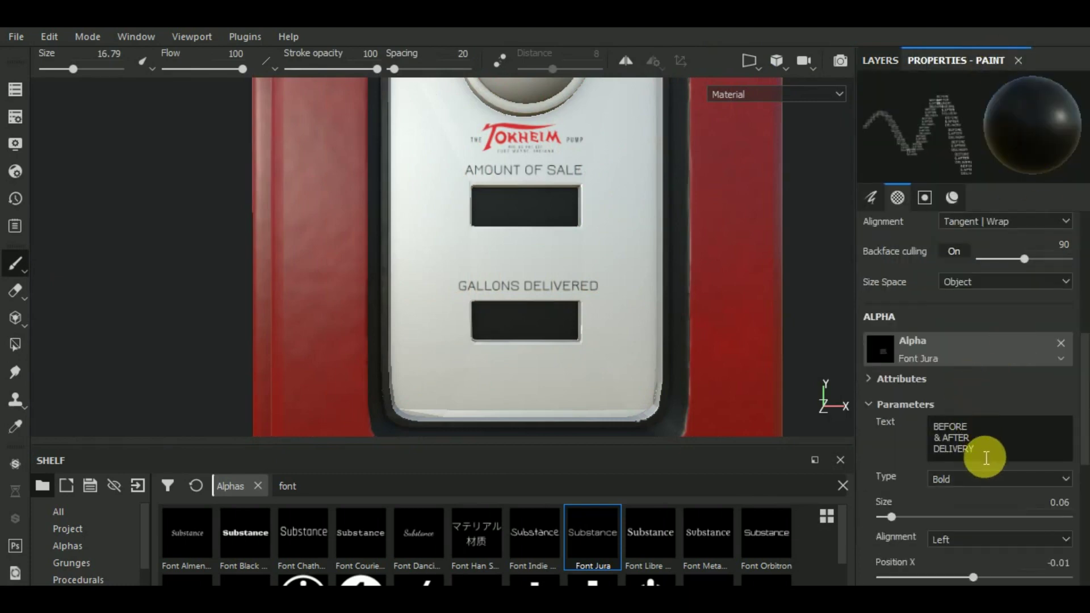
Clear the shelf search and give the brush the '3' numeral alpha.
drag(987, 458, 946, 438)
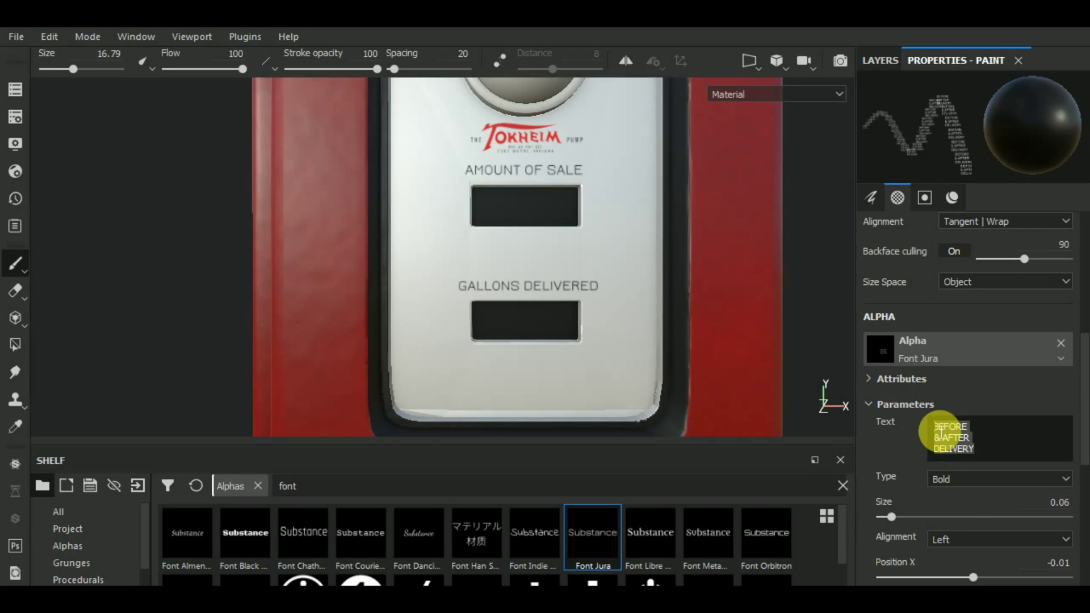
click(307, 490)
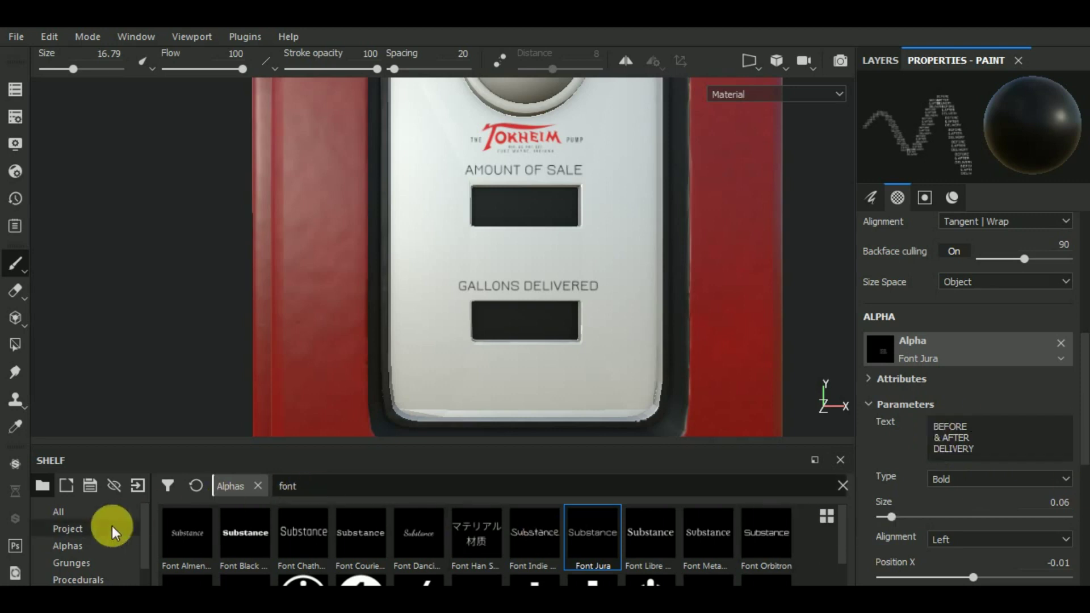
click(74, 544)
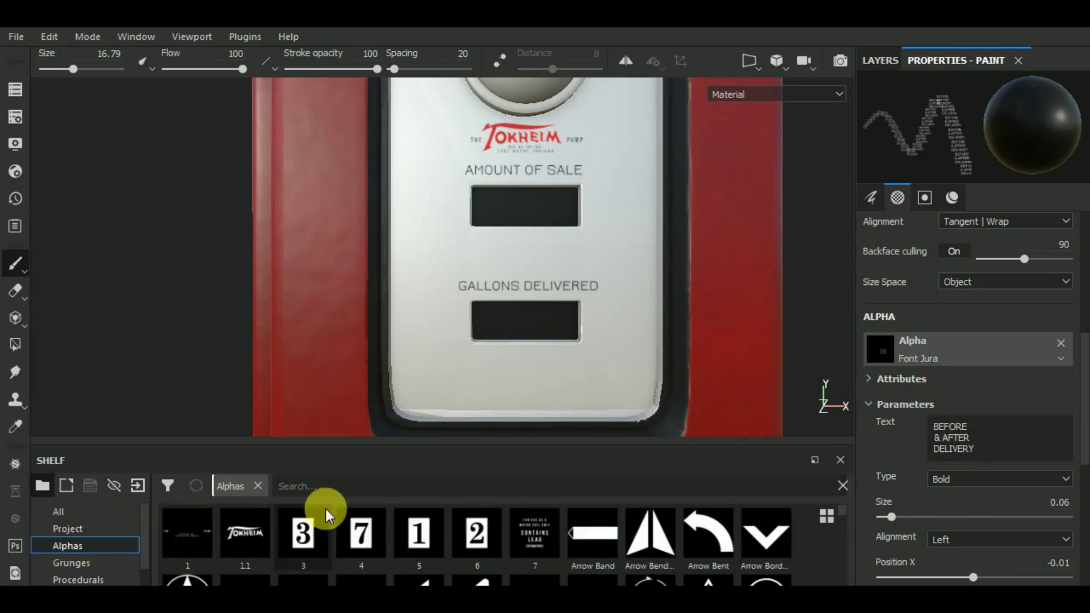
click(298, 538)
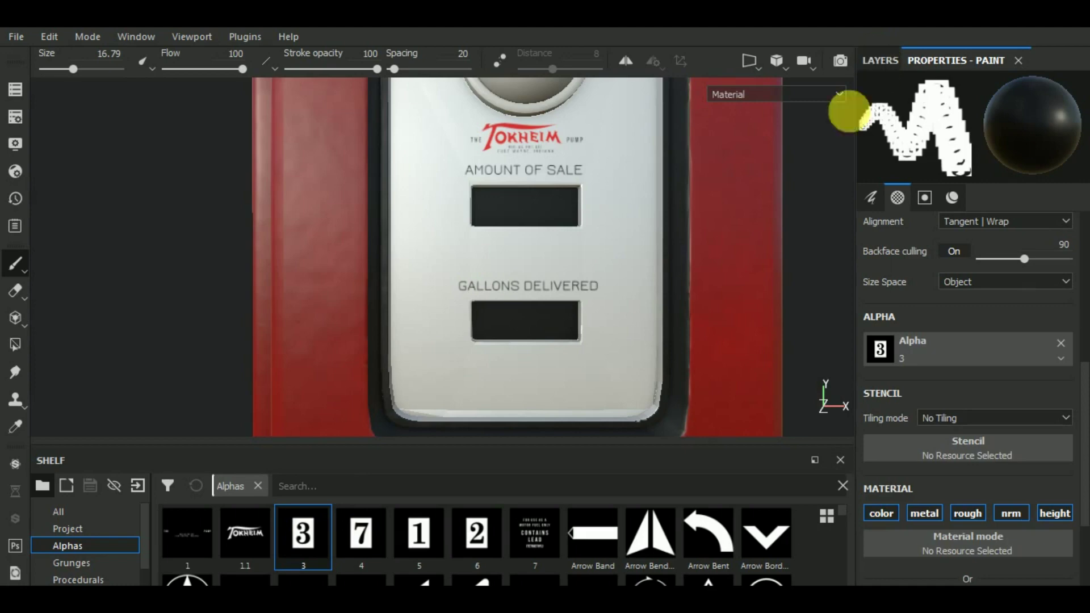
right_click(696, 292)
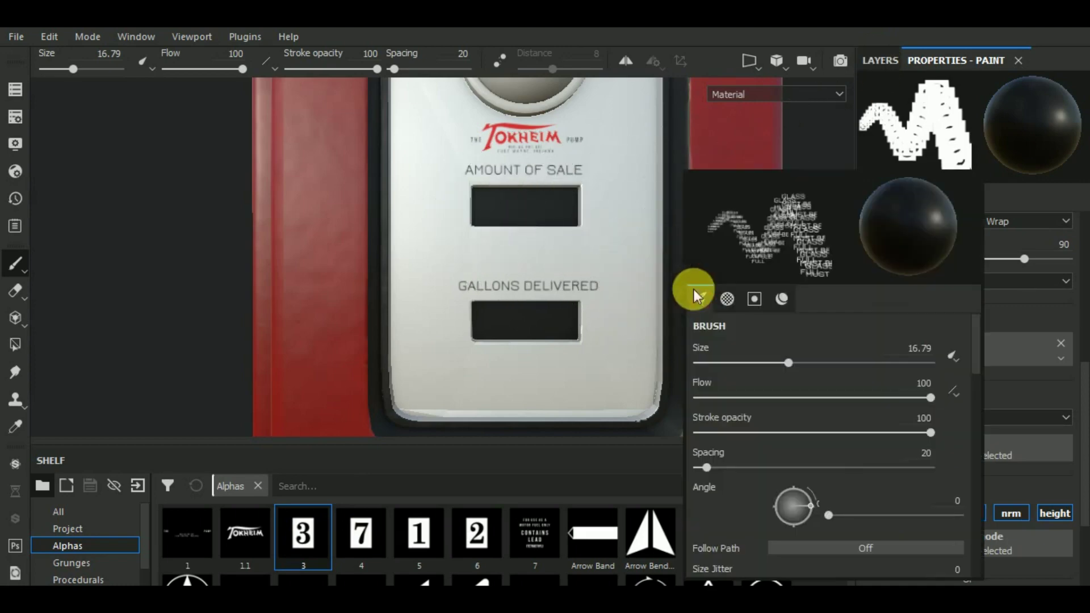
Shrink the brush to about 6.7 and set its base colour to near-white (0.933).
click(728, 360)
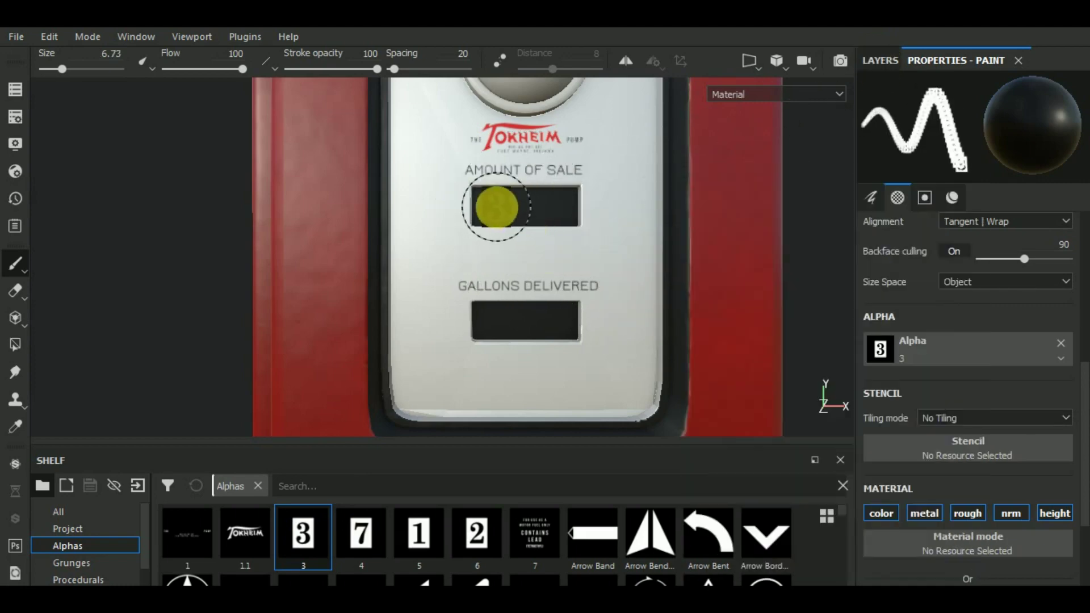
scroll(1000, 510, down, 3)
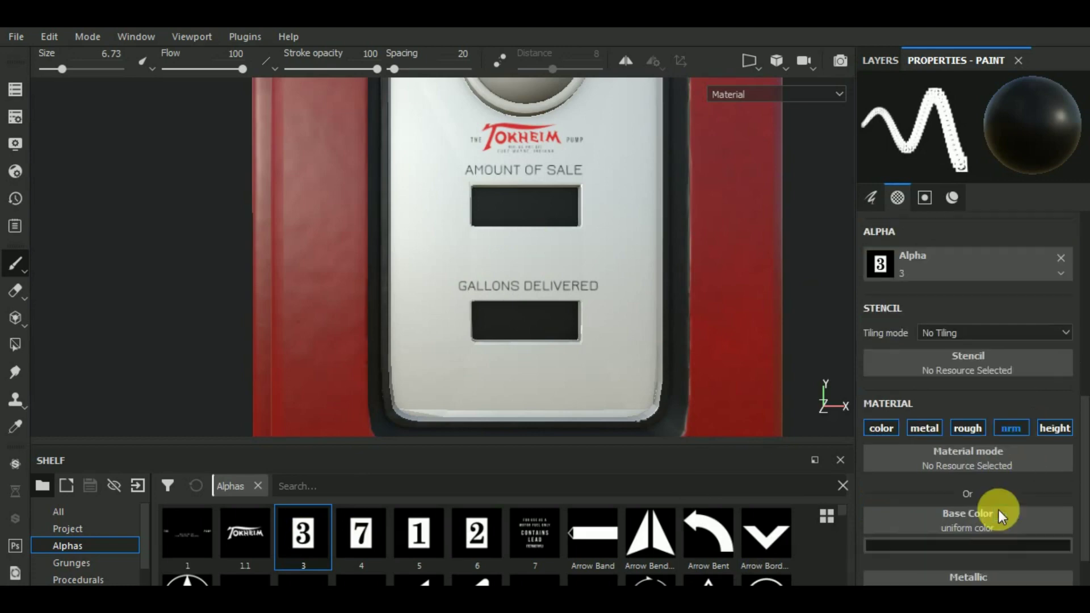
click(972, 540)
drag(881, 419, 850, 359)
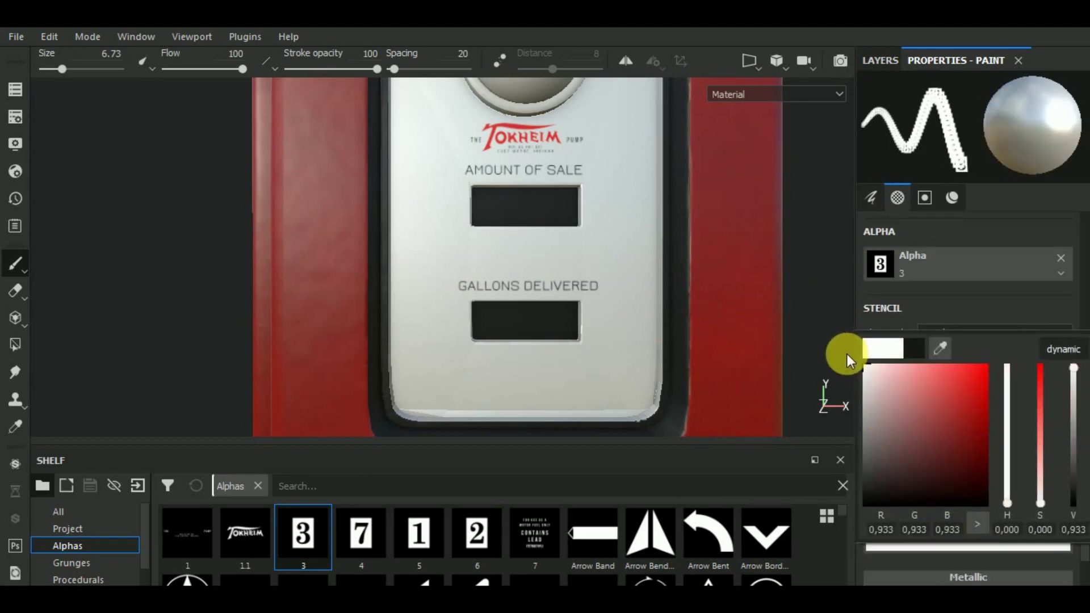
click(517, 214)
Resize the brush to about 4.85 via the quick brush settings.
right_click(543, 285)
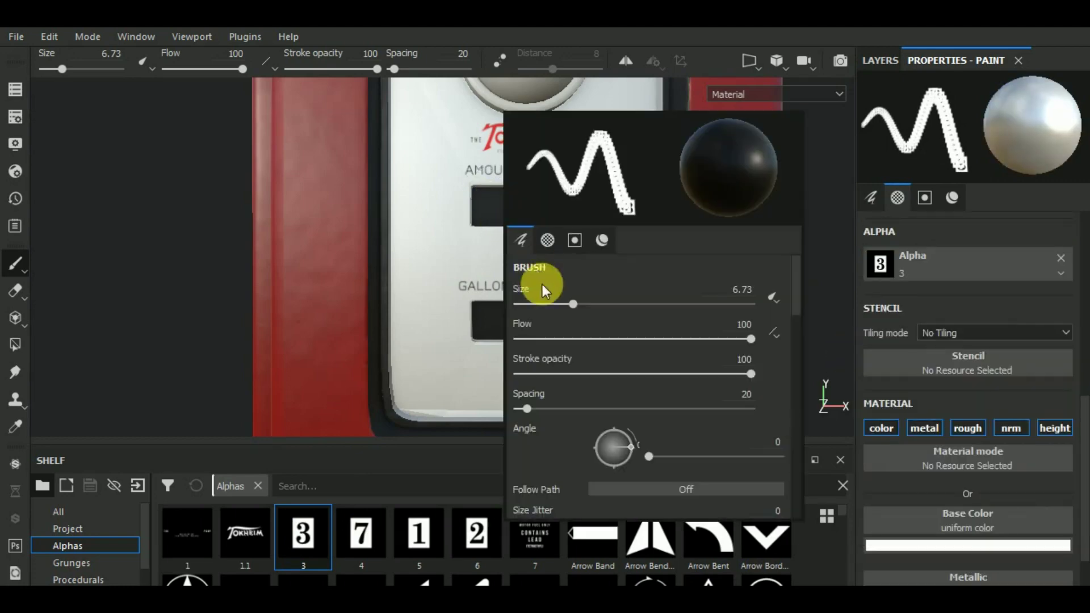
click(541, 303)
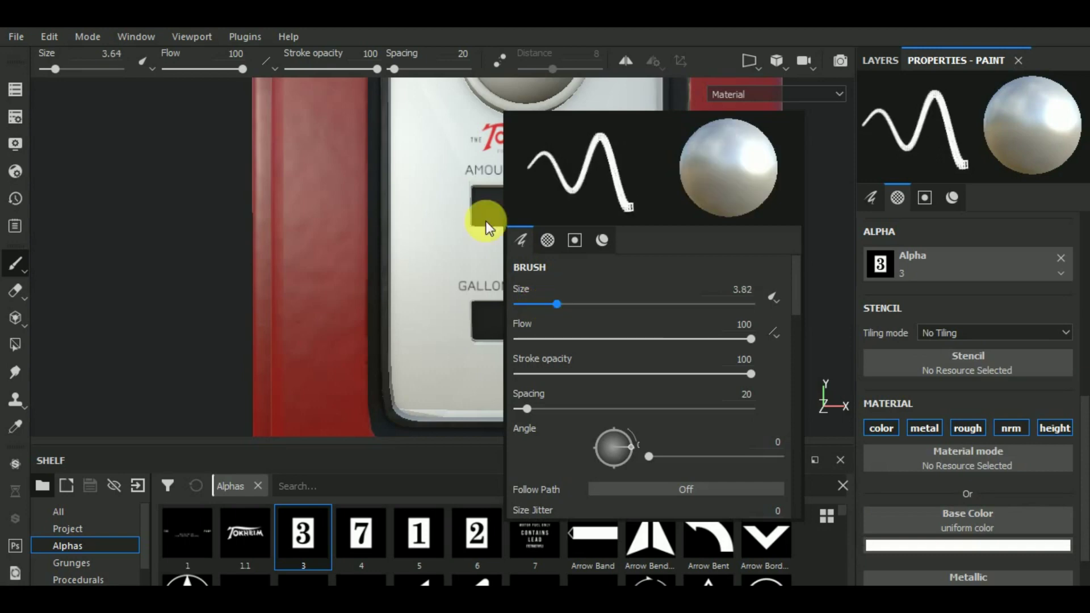
scroll(495, 207, up, 2)
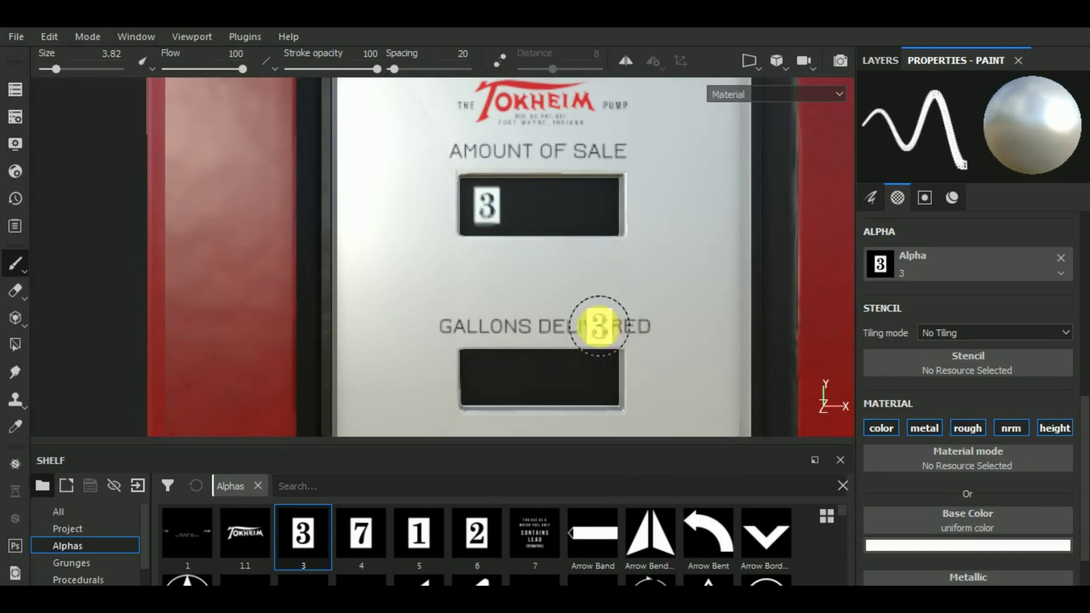
scroll(619, 320, down, 2)
middle_drag(619, 320, 592, 326)
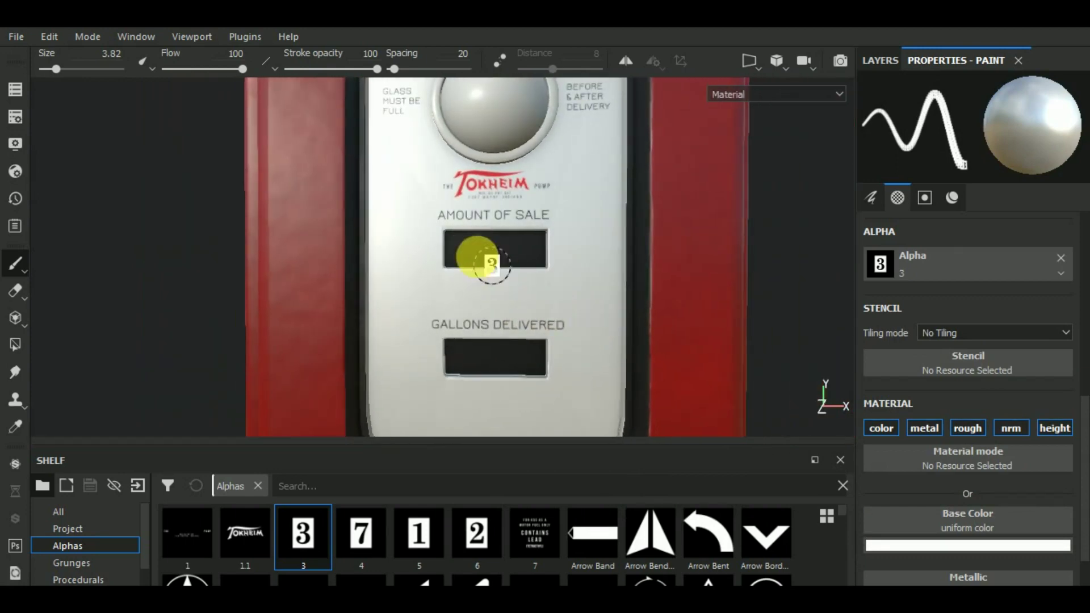
right_click(475, 256)
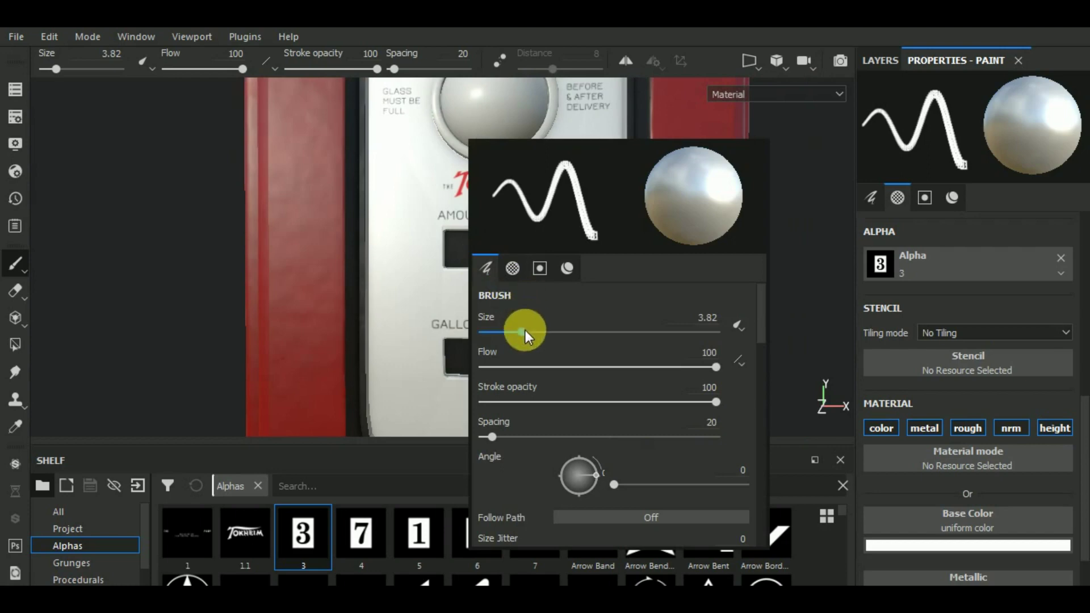
drag(525, 332, 527, 332)
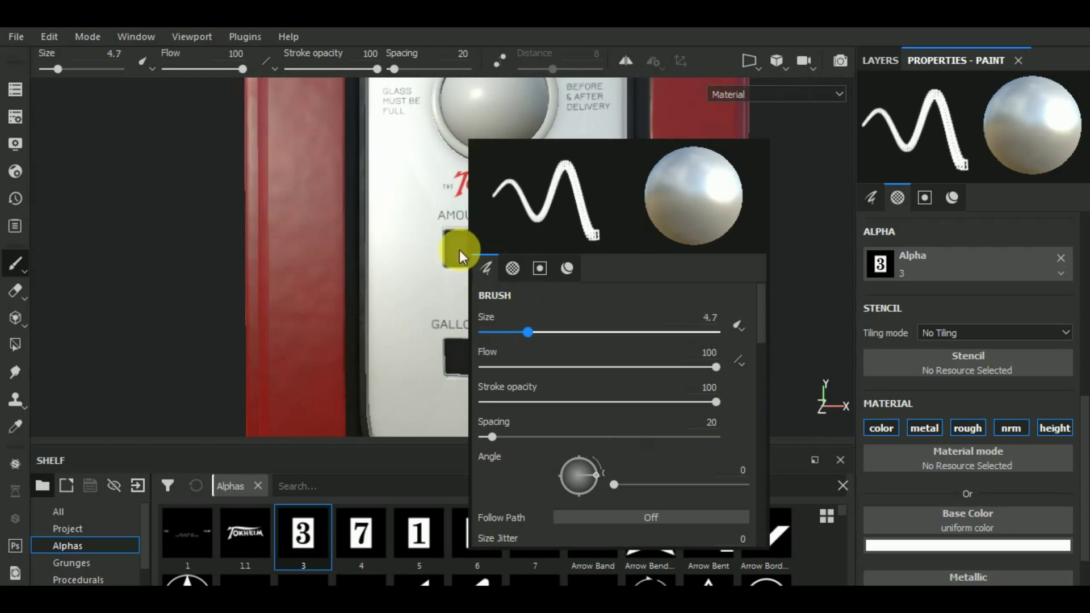
scroll(465, 250, up, 2)
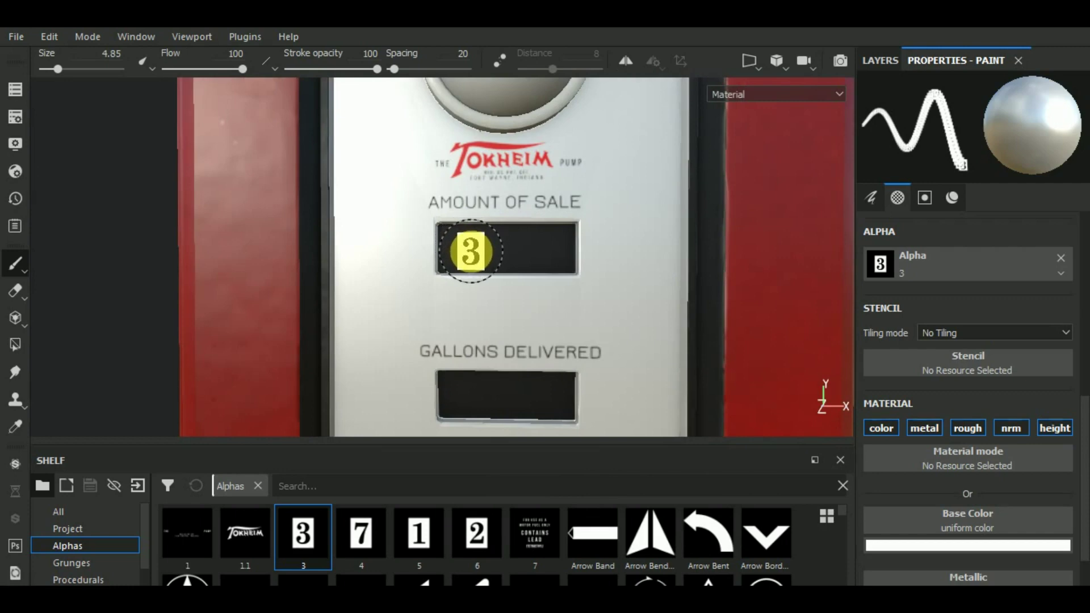
Stamp two 3s, then a 7 with the 7 alpha, reading 337 in Amount of Sale.
click(470, 251)
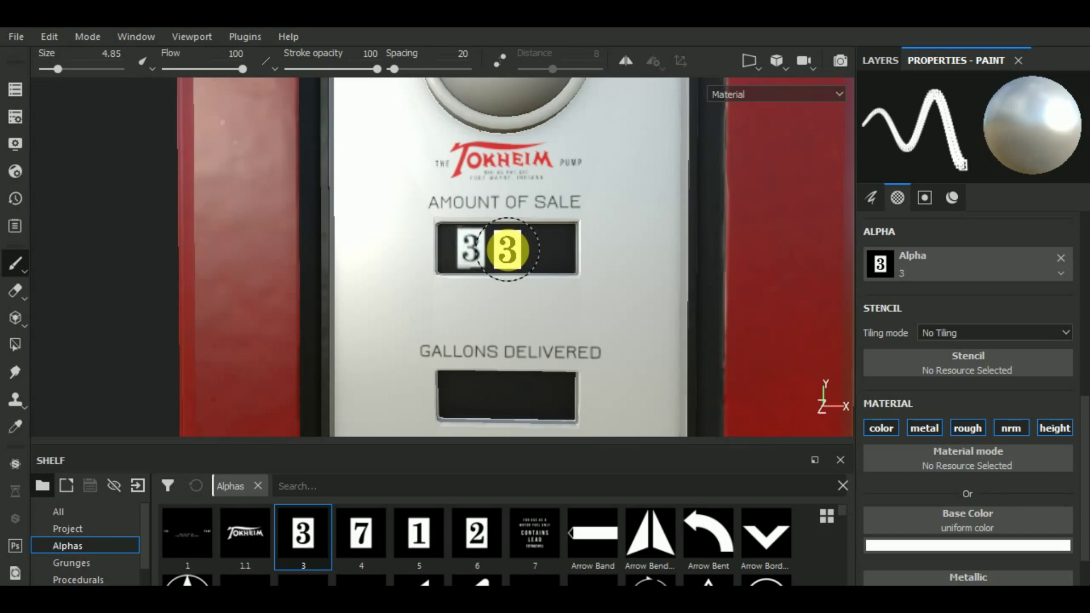
click(507, 250)
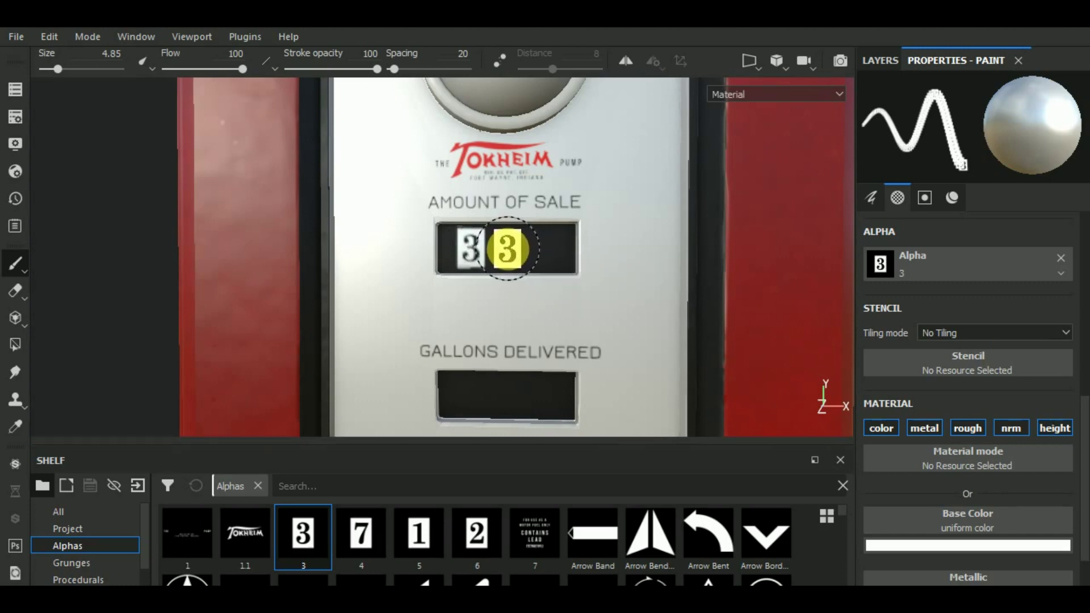
click(368, 530)
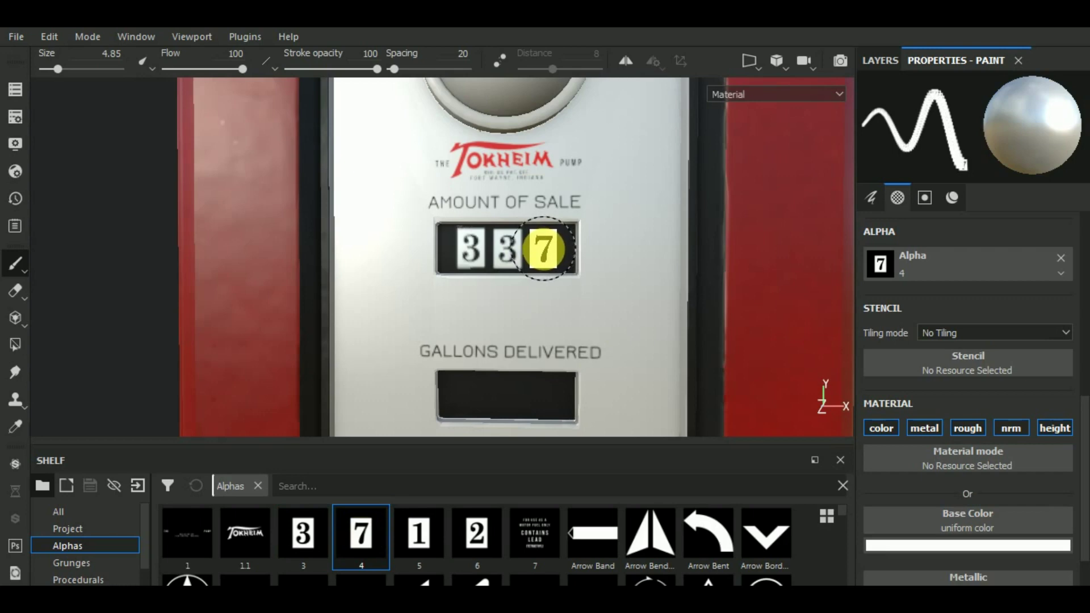
click(543, 250)
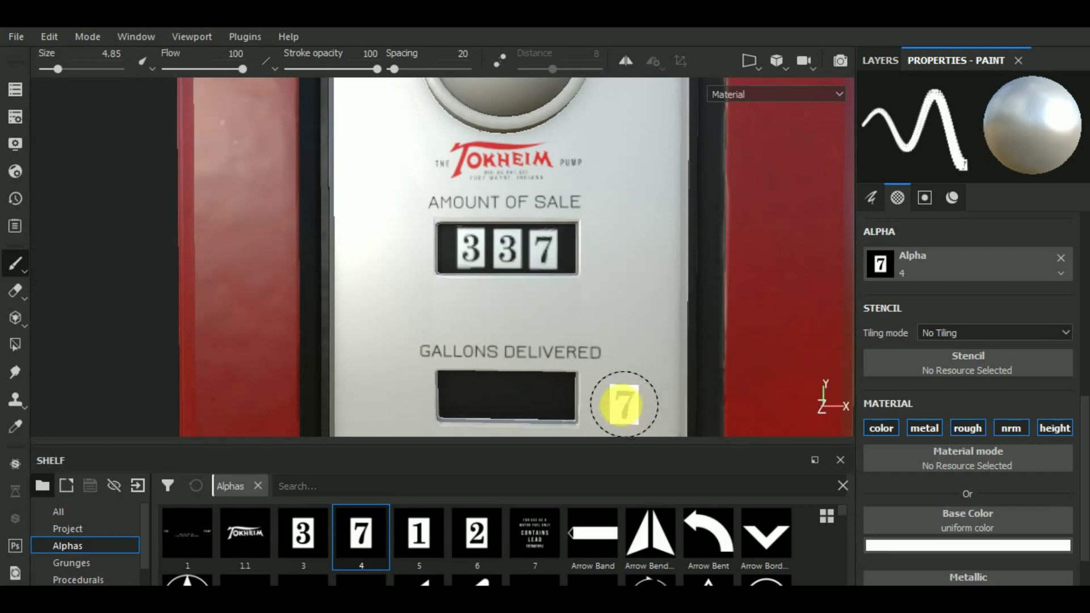
scroll(591, 367, up, 2)
scroll(591, 366, down, 3)
scroll(602, 364, down, 1)
Turn off the brush's normal channel and set its height to -0.12.
middle_drag(621, 383, 628, 295)
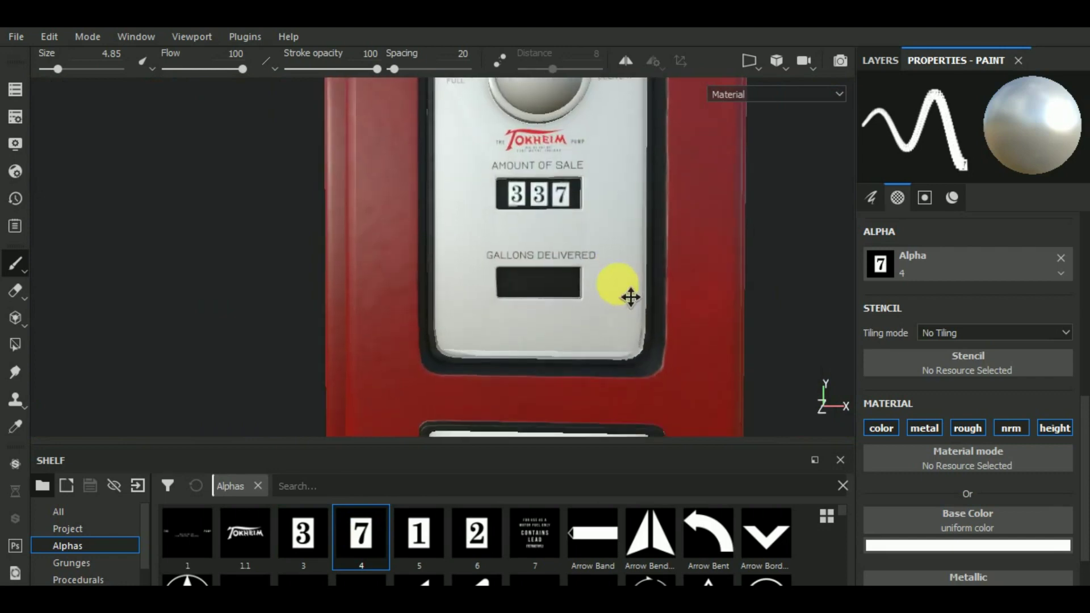
scroll(982, 499, down, 5)
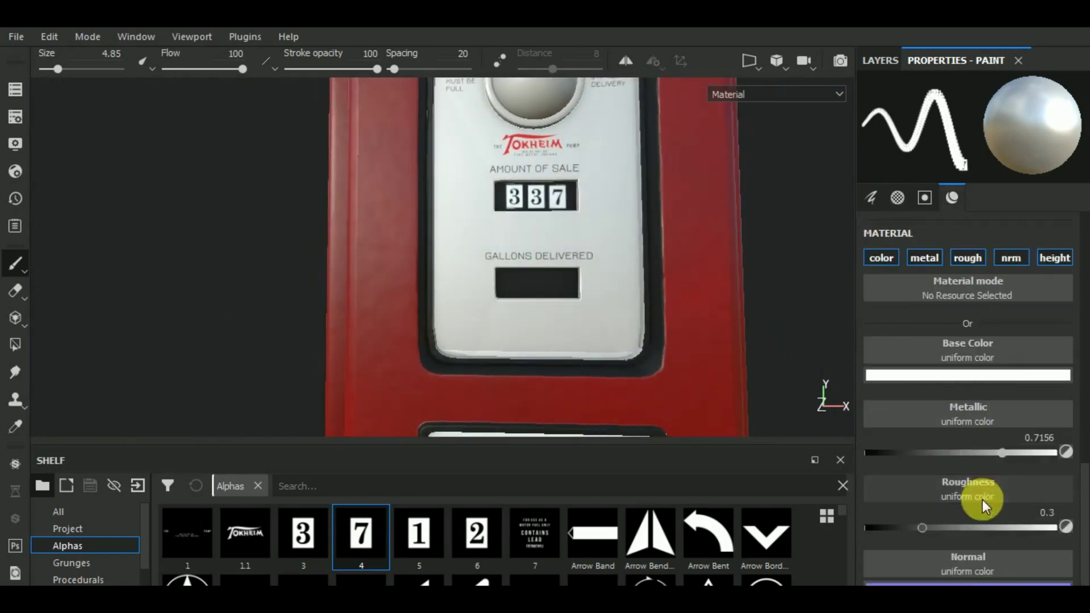
scroll(984, 502, down, 1)
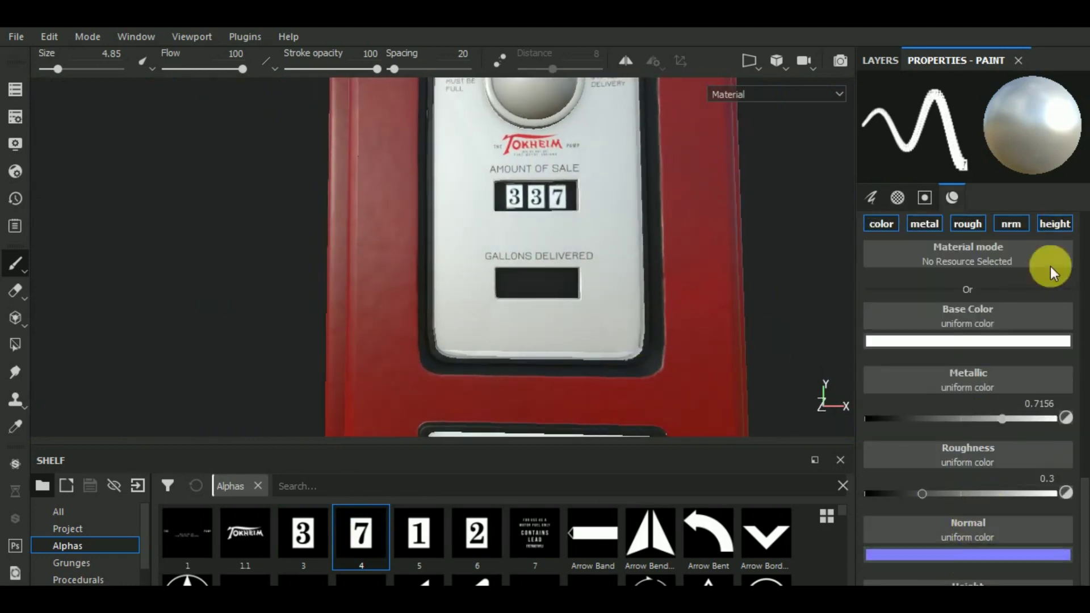
click(1014, 226)
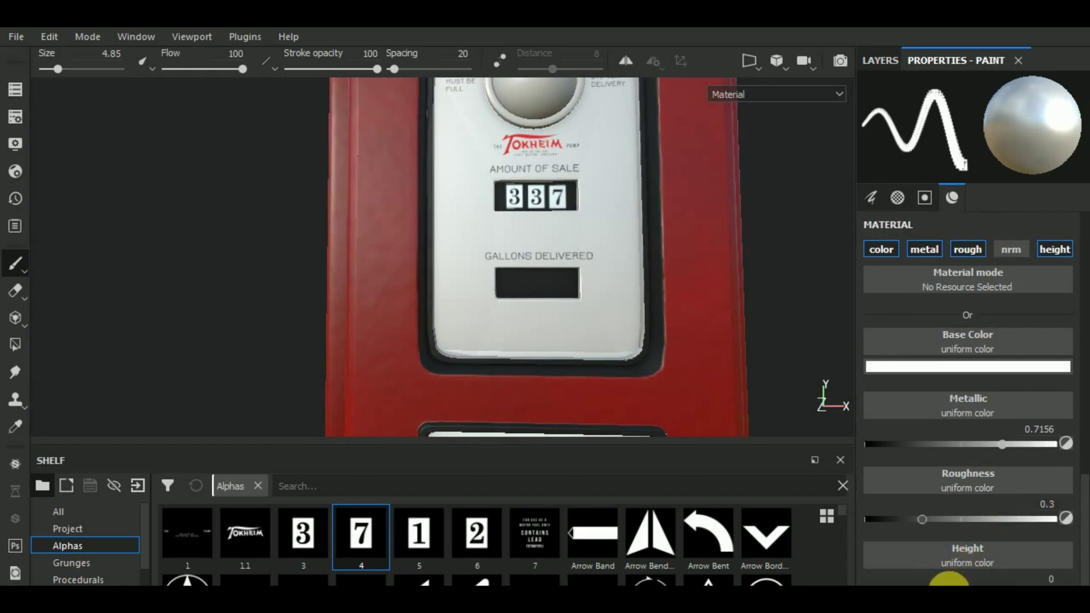
Undo the Amount of Sale digit stamps and return to a straight-on front view.
mouse_move(585, 263)
alt+mouse_down()
mouse_move(710, 308)
mouse_move(706, 255)
mouse_move(606, 182)
alt+mouse_up()
scroll(657, 256, up, 5)
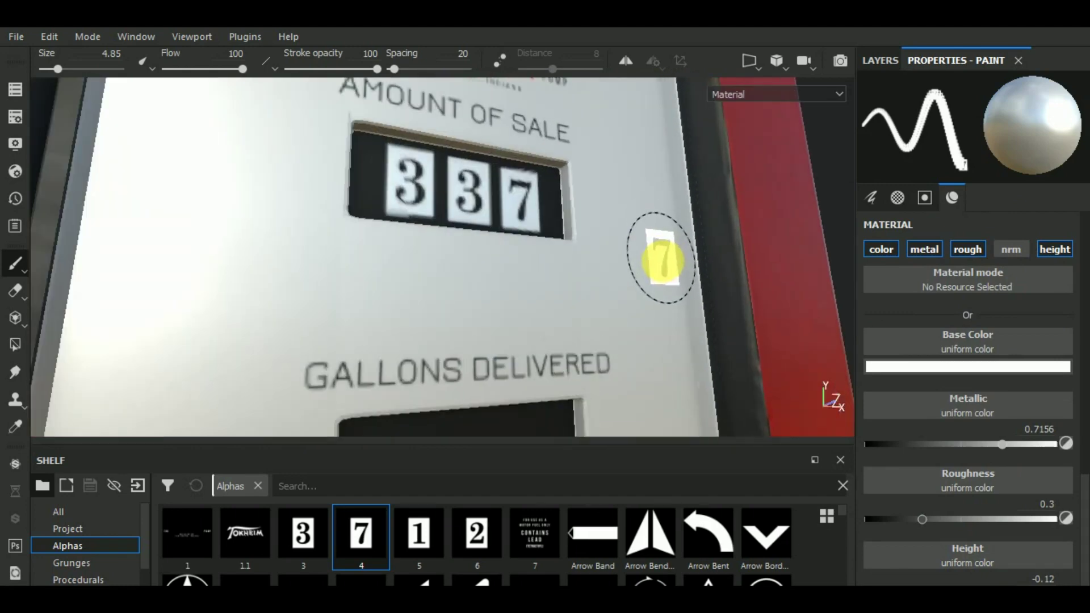
key(ctrl+z)
key(ctrl+z)
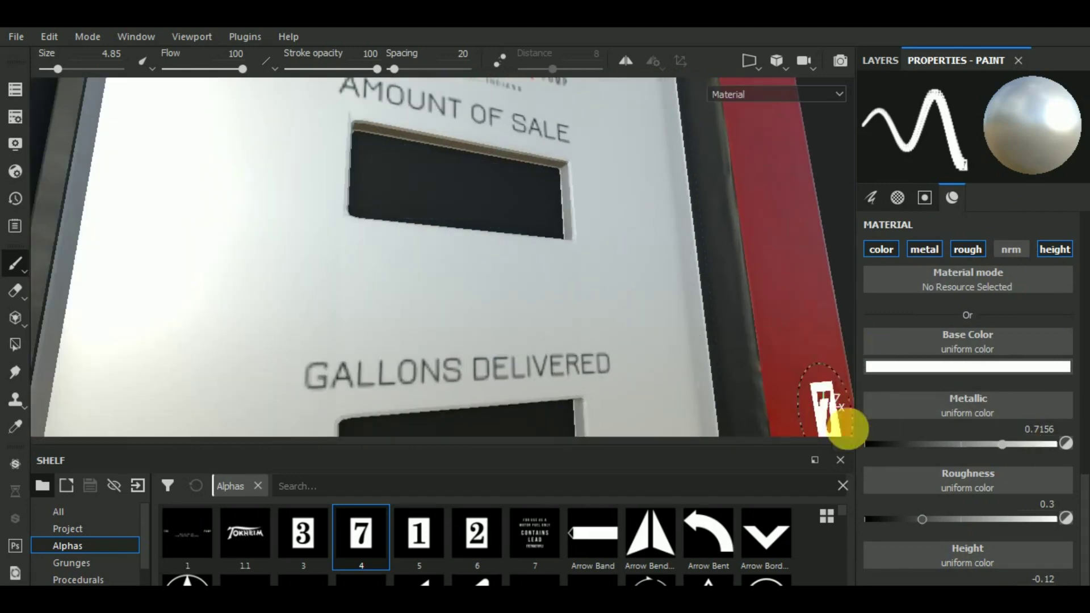
mouse_move(648, 341)
alt+mouse_down()
mouse_move(499, 384)
mouse_move(530, 377)
alt+mouse_up()
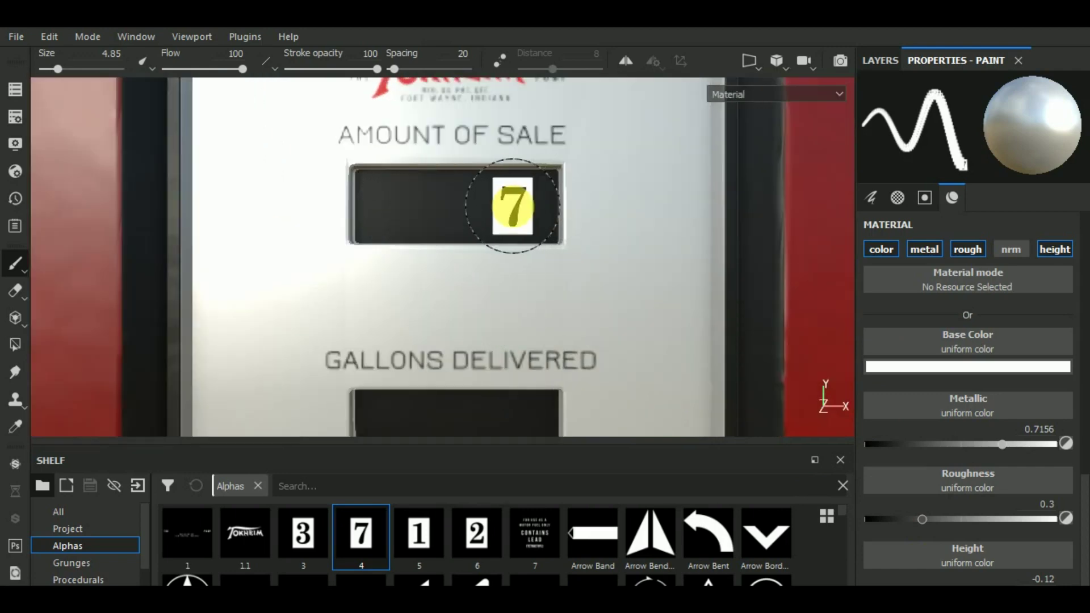
Re-stamp 337 in Amount of Sale: a 7 on the right, then 3s with the 3 alpha.
click(511, 207)
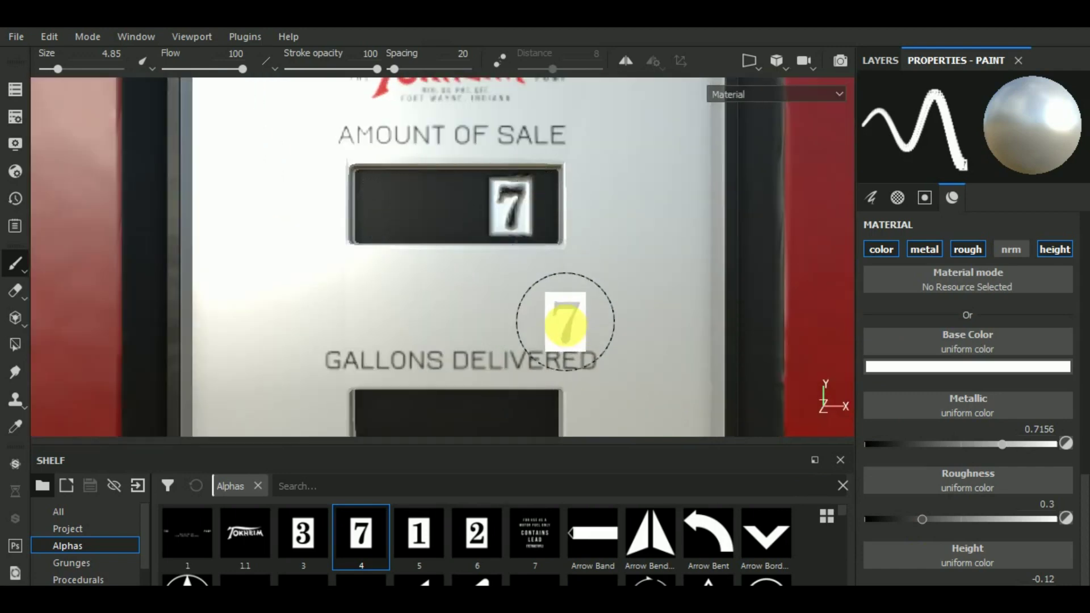
scroll(559, 325, down, 2)
scroll(560, 326, down, 1)
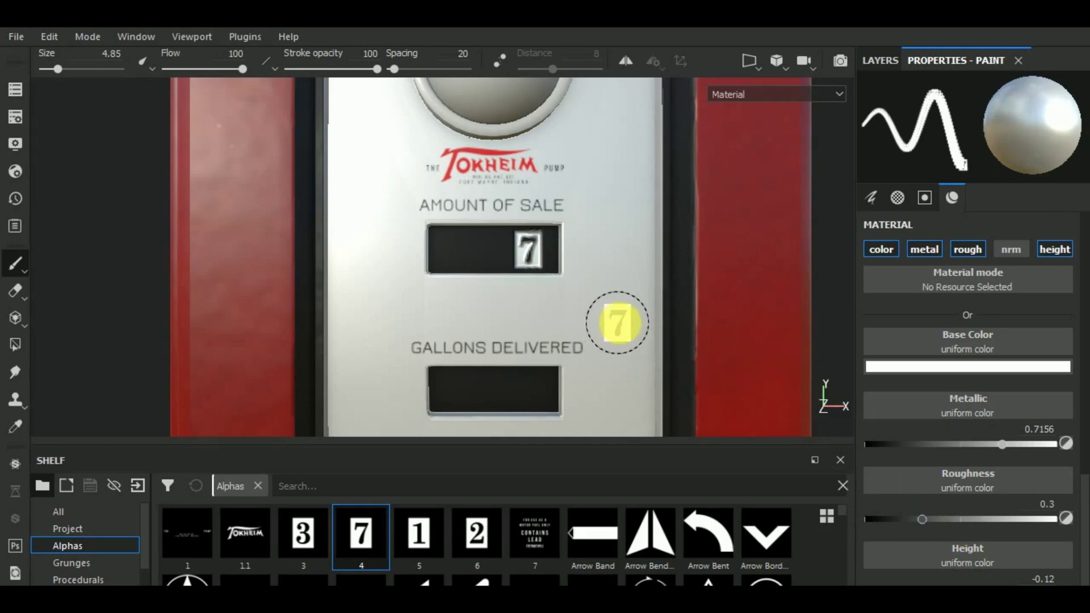
click(302, 532)
click(496, 251)
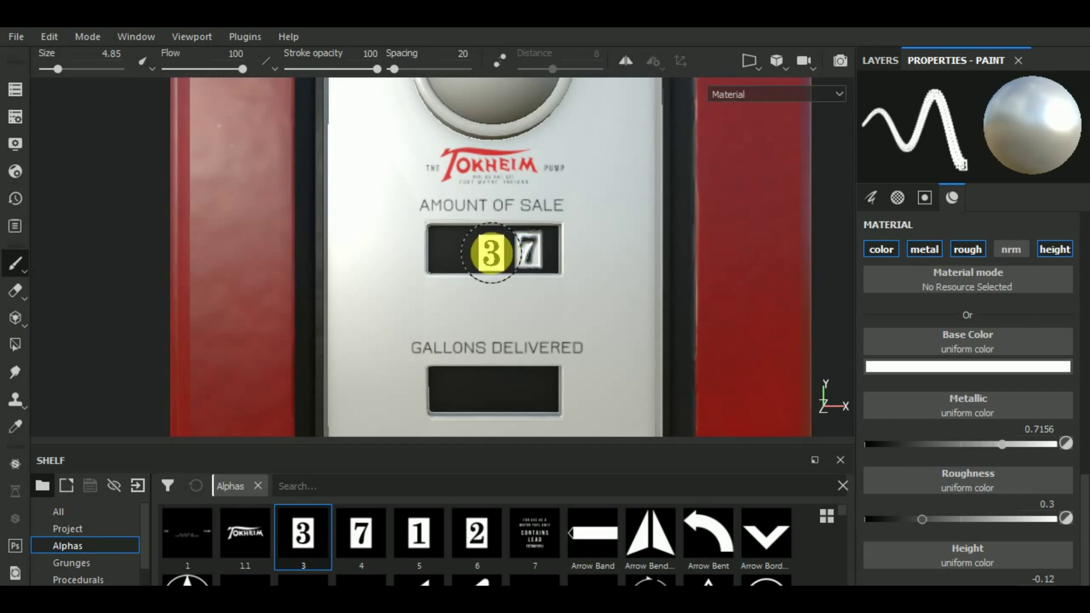
scroll(496, 250, up, 2)
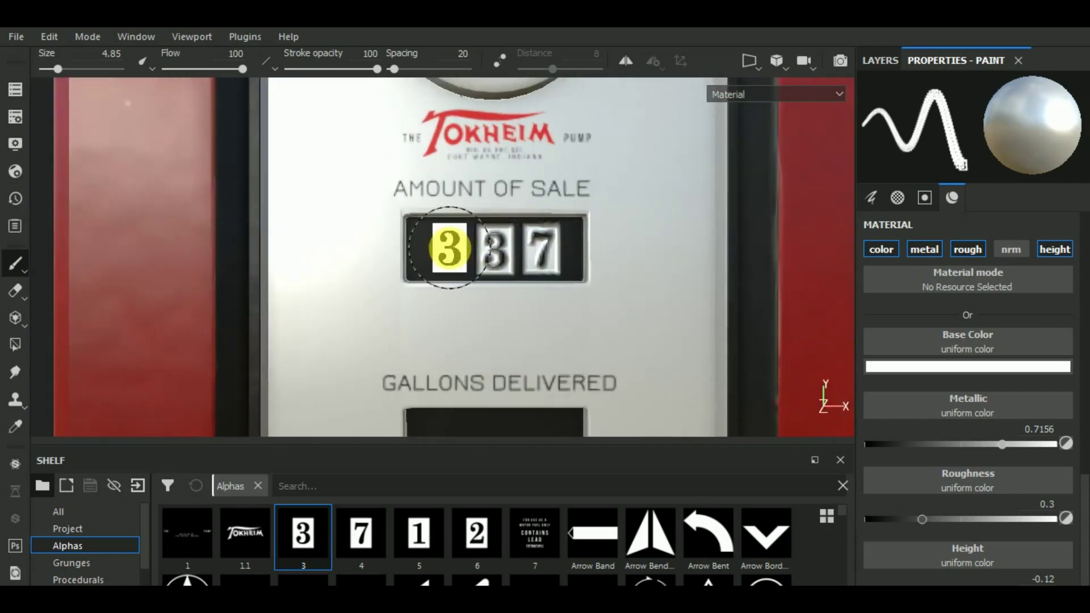
scroll(447, 248, down, 2)
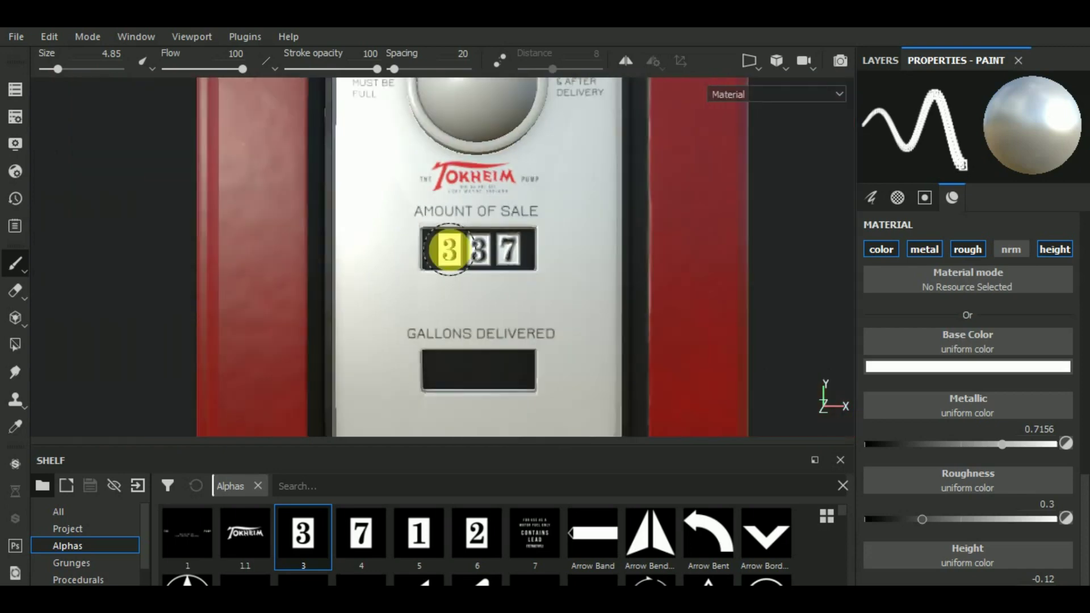
scroll(674, 267, down, 2)
scroll(731, 324, down, 2)
middle_drag(714, 307, 694, 297)
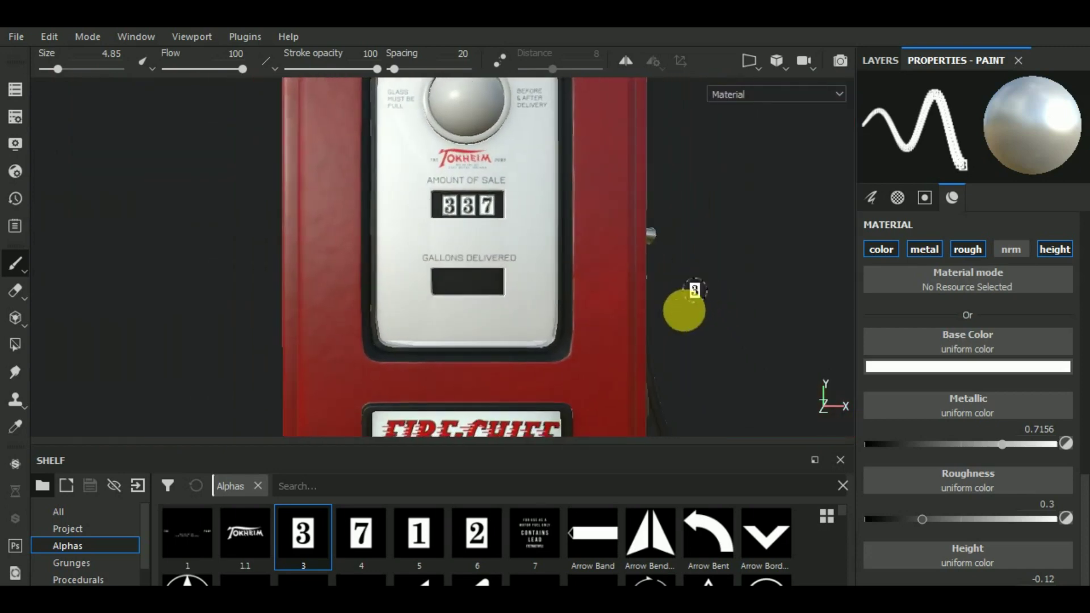
Pick the 1 alpha, test-stamp a 1 in Gallons Delivered, then undo it.
click(423, 536)
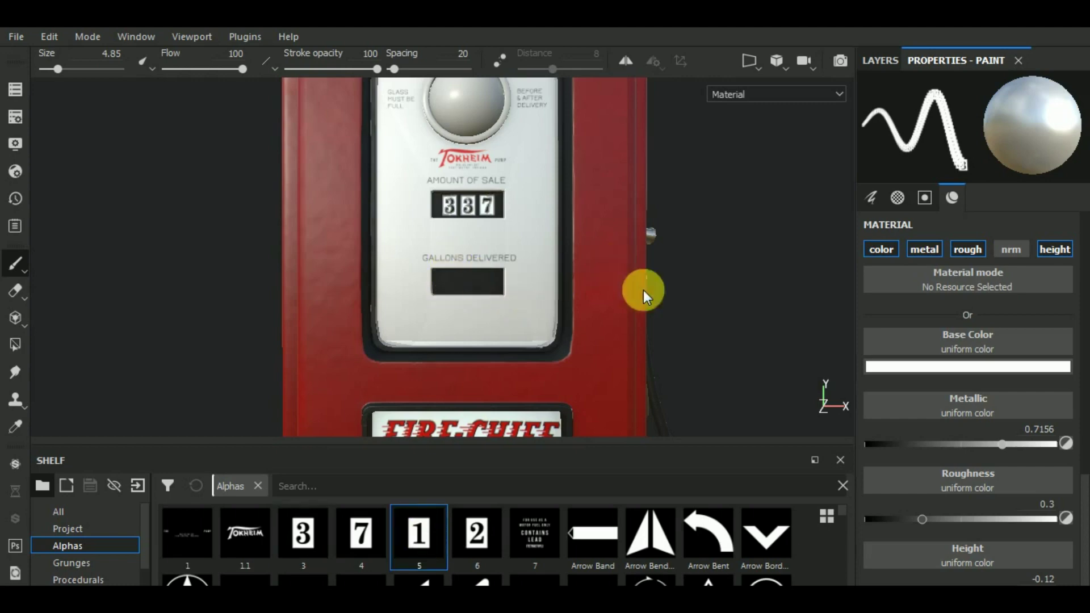
middle_drag(725, 302, 743, 346)
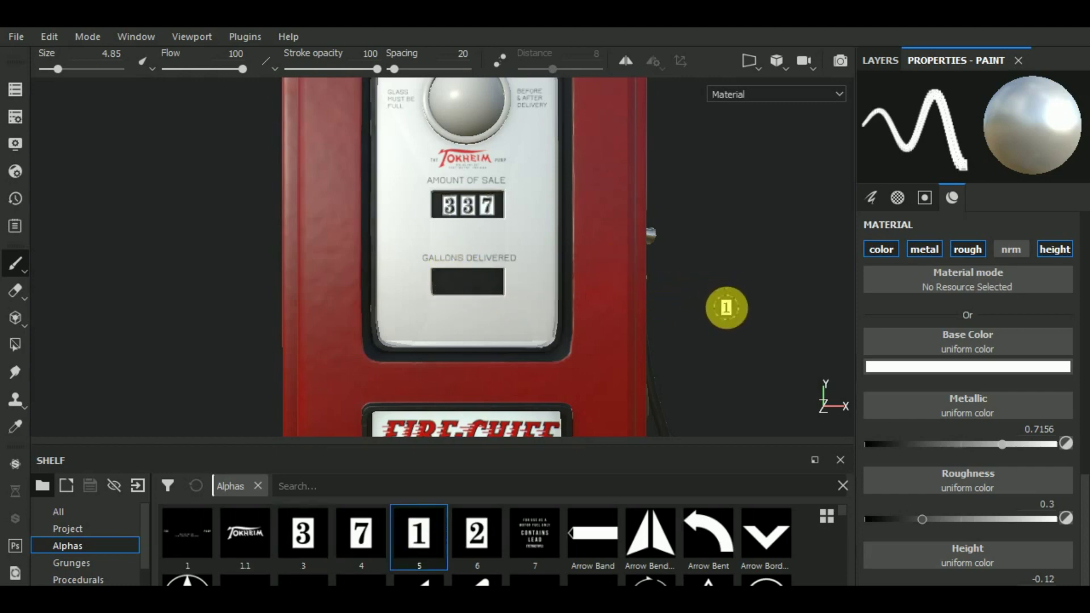
scroll(448, 298, up, 5)
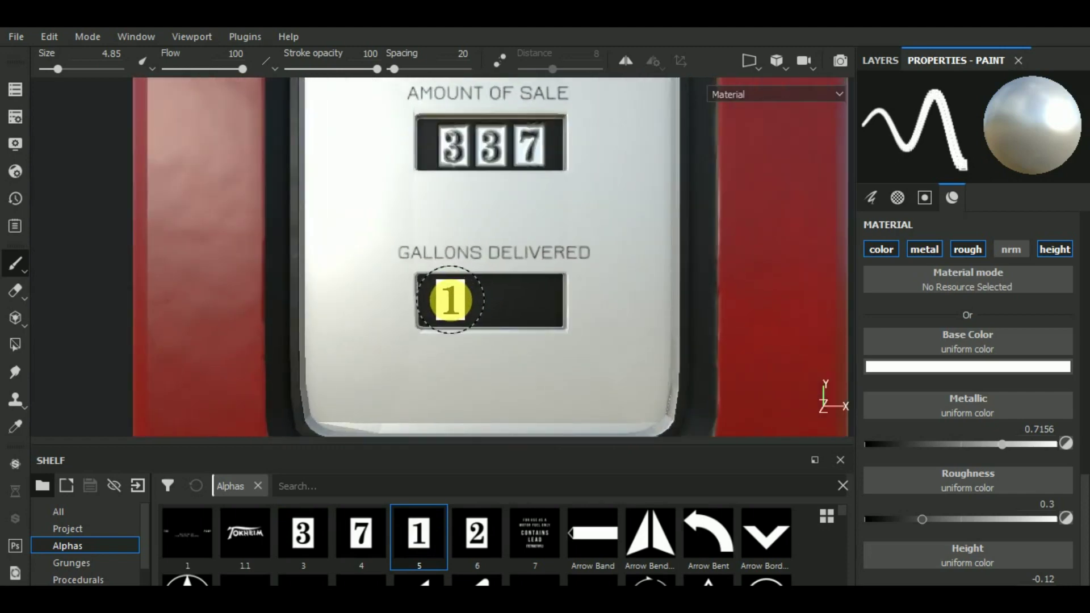
click(453, 301)
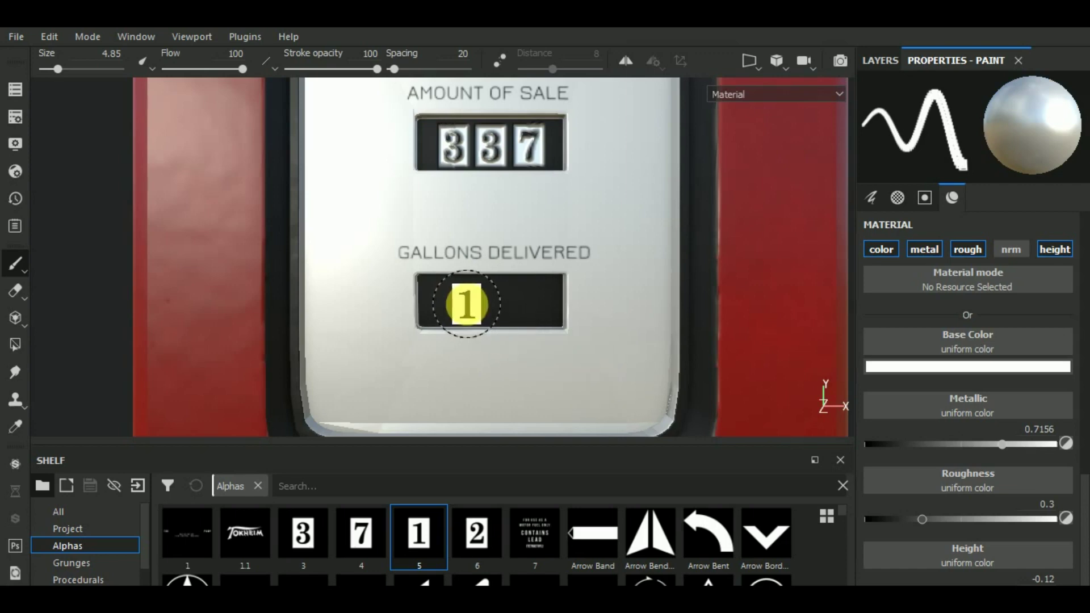
scroll(456, 300, down, 2)
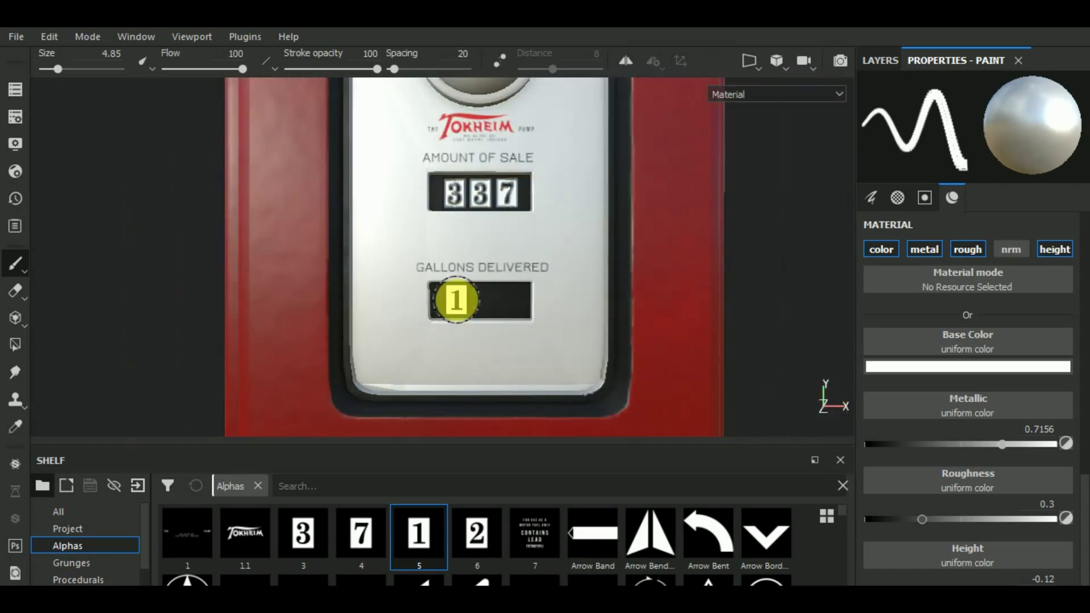
key(ctrl+z)
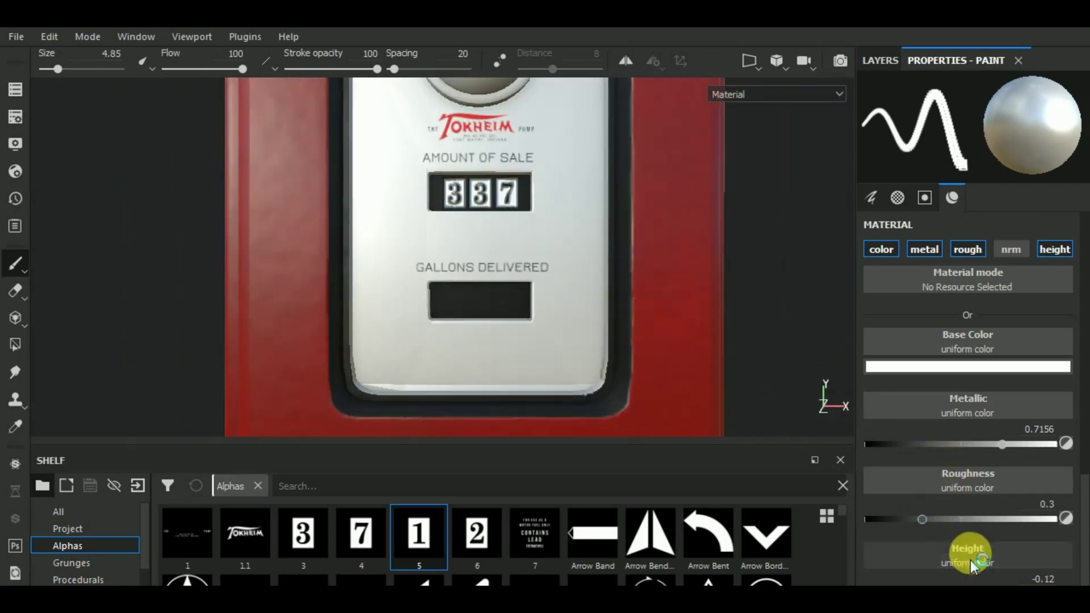
Stamp 1s in the outer slots and a 2 in the middle, reading 121.
click(445, 299)
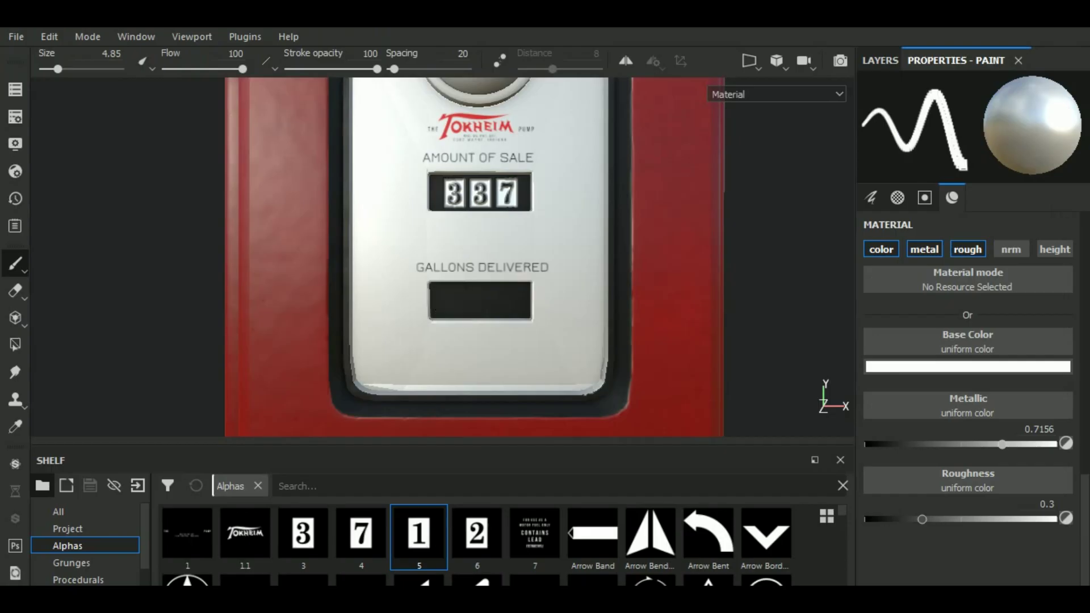
click(456, 301)
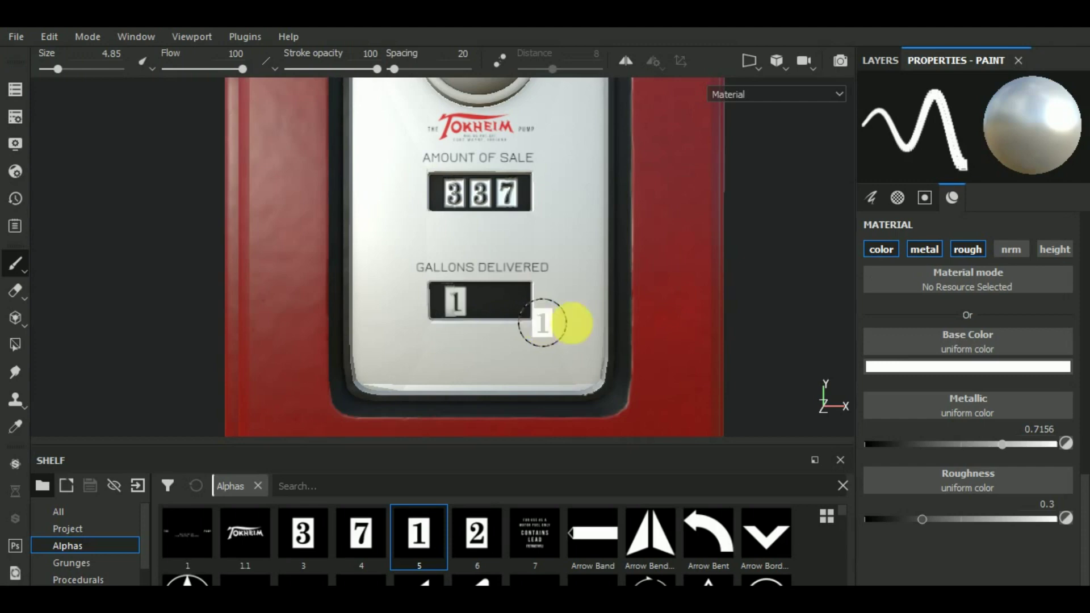
click(509, 300)
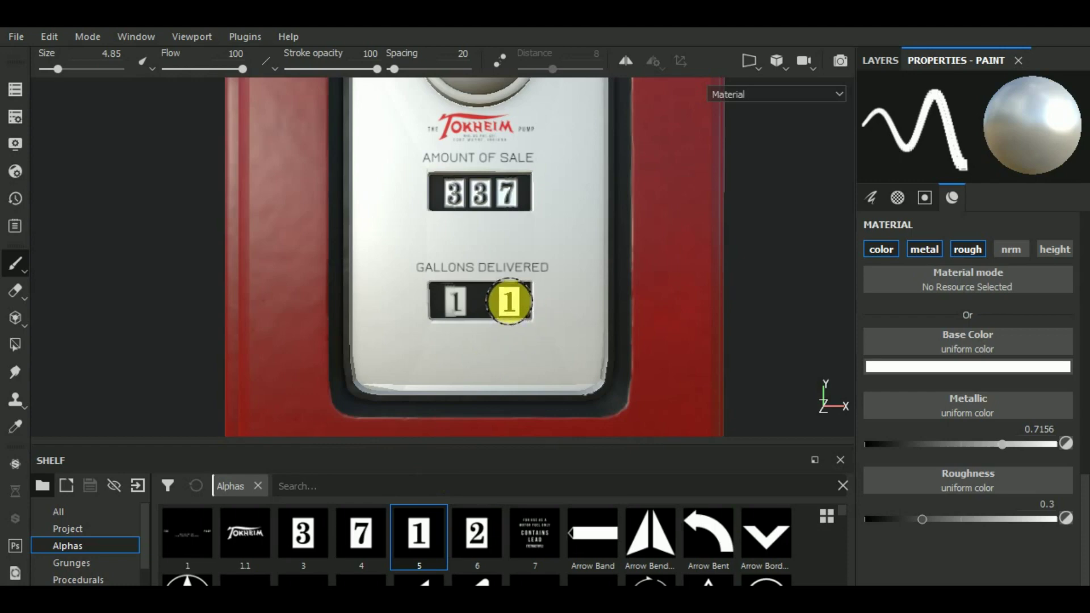
click(510, 301)
click(474, 534)
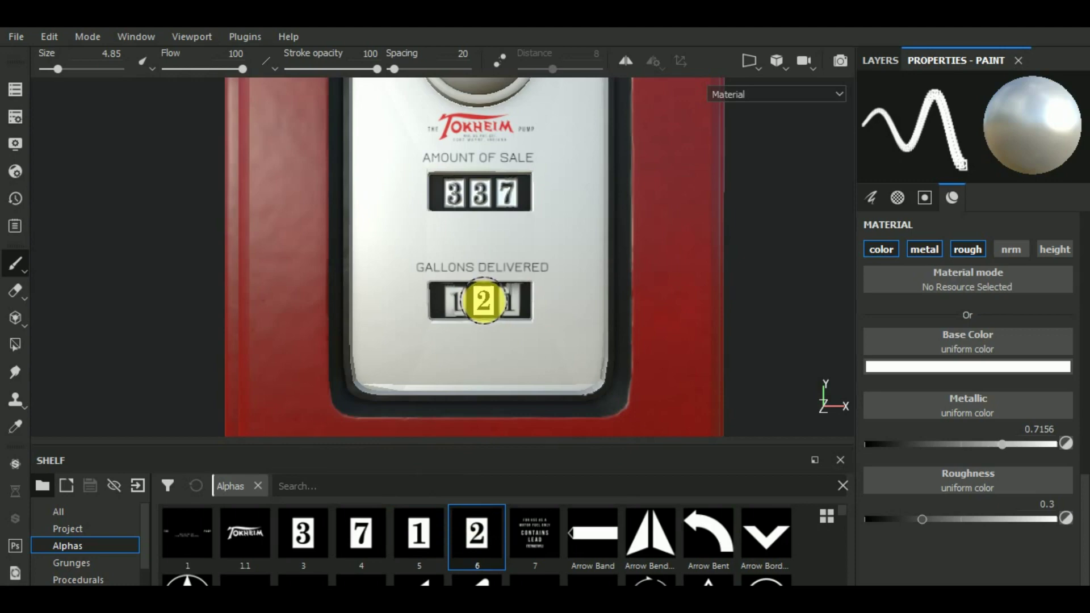
click(482, 302)
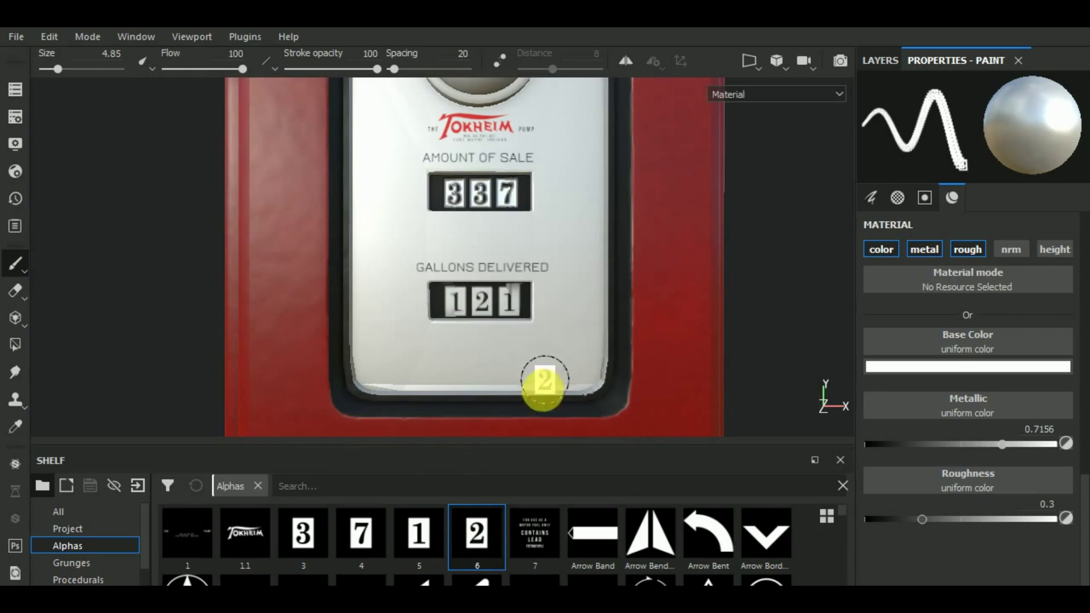
scroll(511, 395, down, 5)
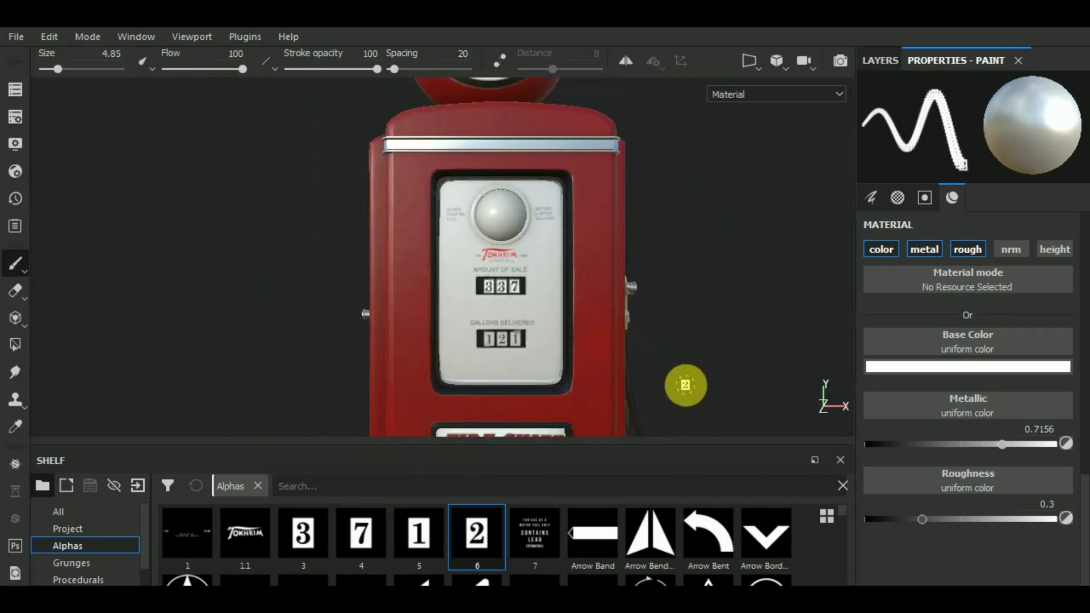
Undo the stamped gallons digits and enable the height channel for painting.
key(alt)
key(ctrl+z)
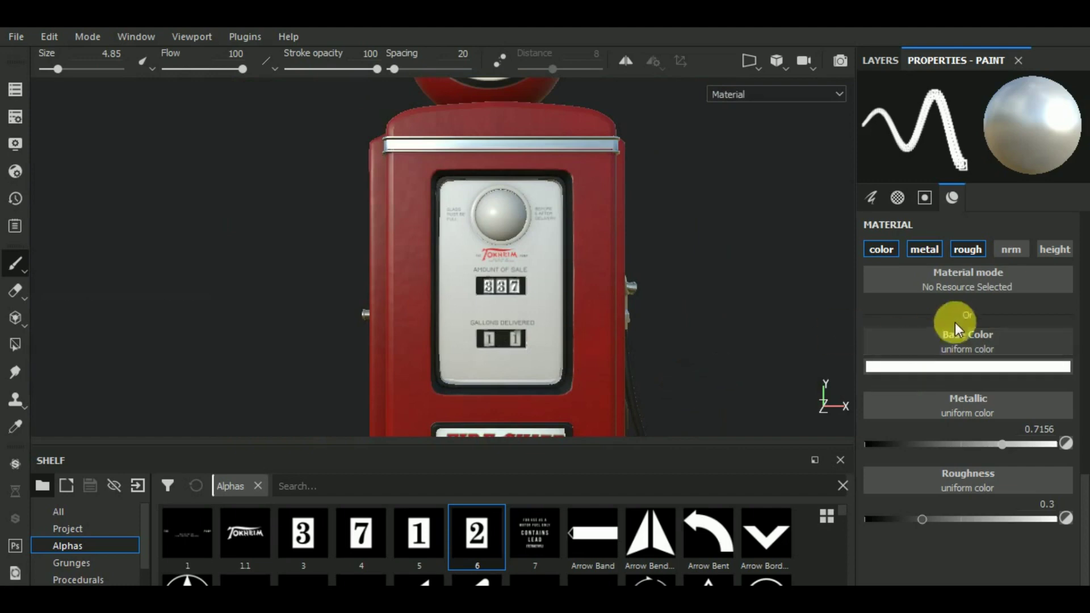
key(ctrl+z)
key(ctrl+z)
click(1048, 253)
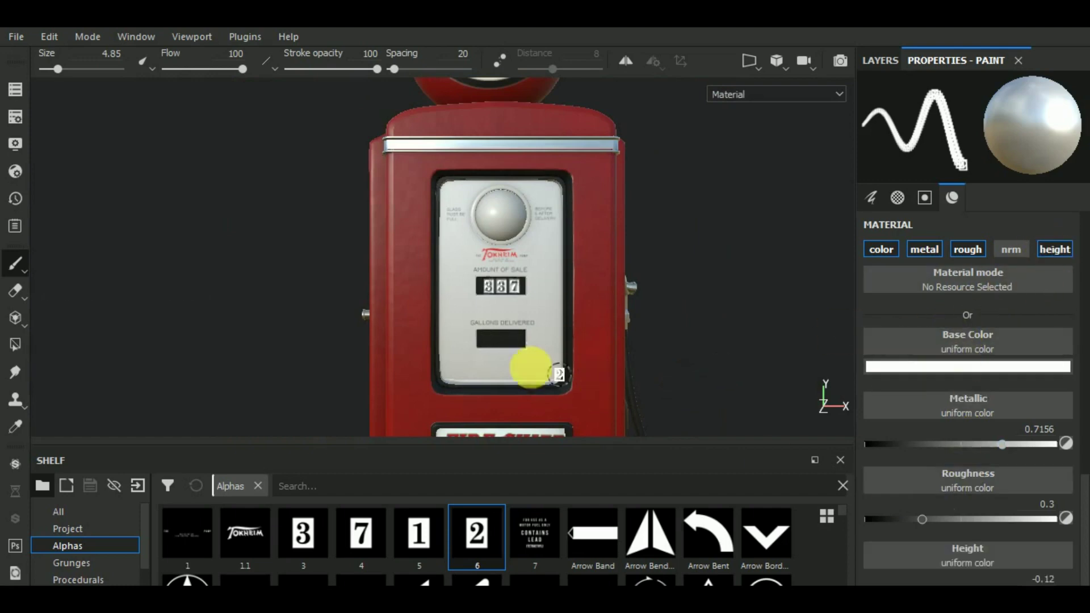
scroll(502, 342, up, 1)
scroll(499, 340, up, 2)
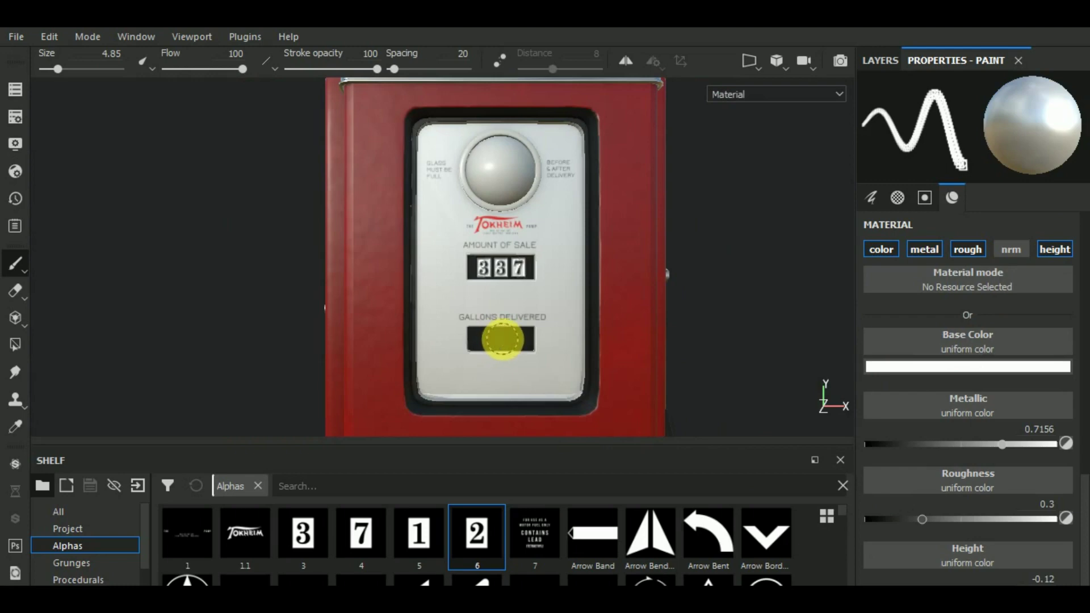
Restamp the Gallons Delivered digits 2, 1, 1 to read 121 using alphas 6 and 5.
click(502, 339)
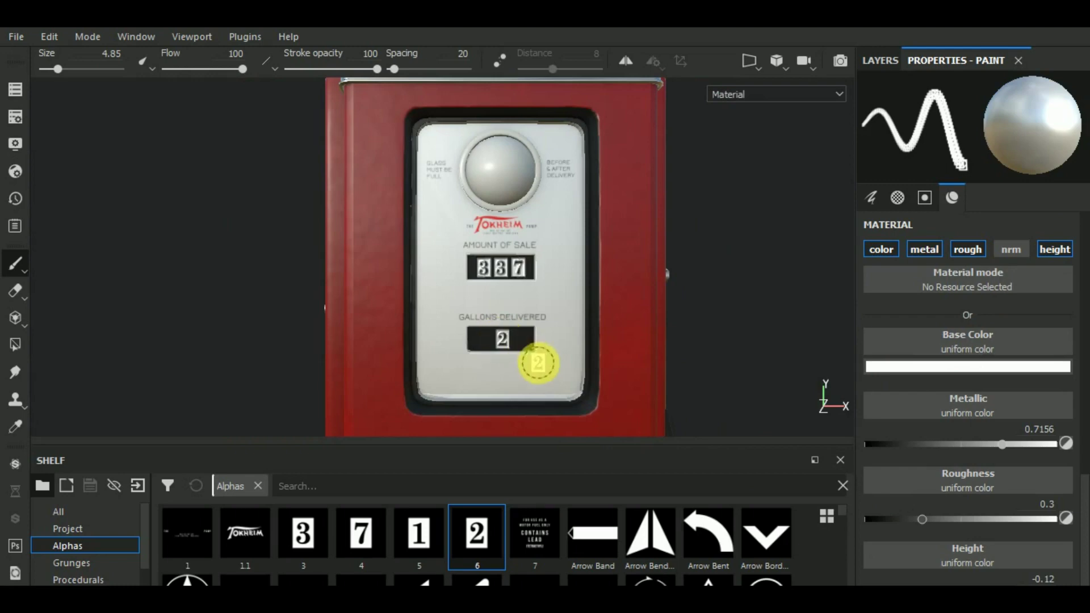
click(418, 534)
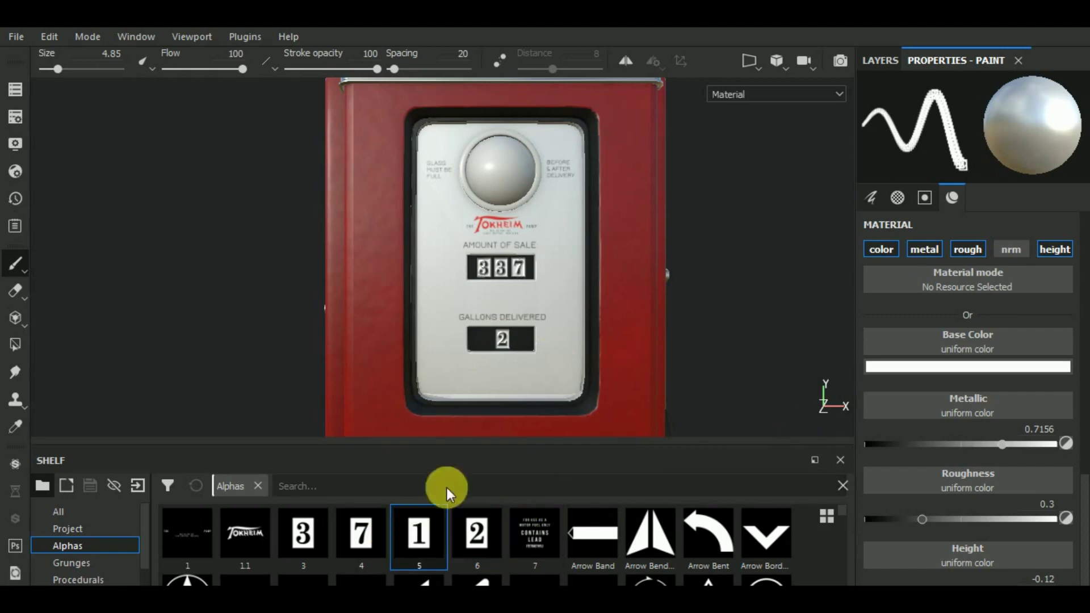
click(486, 342)
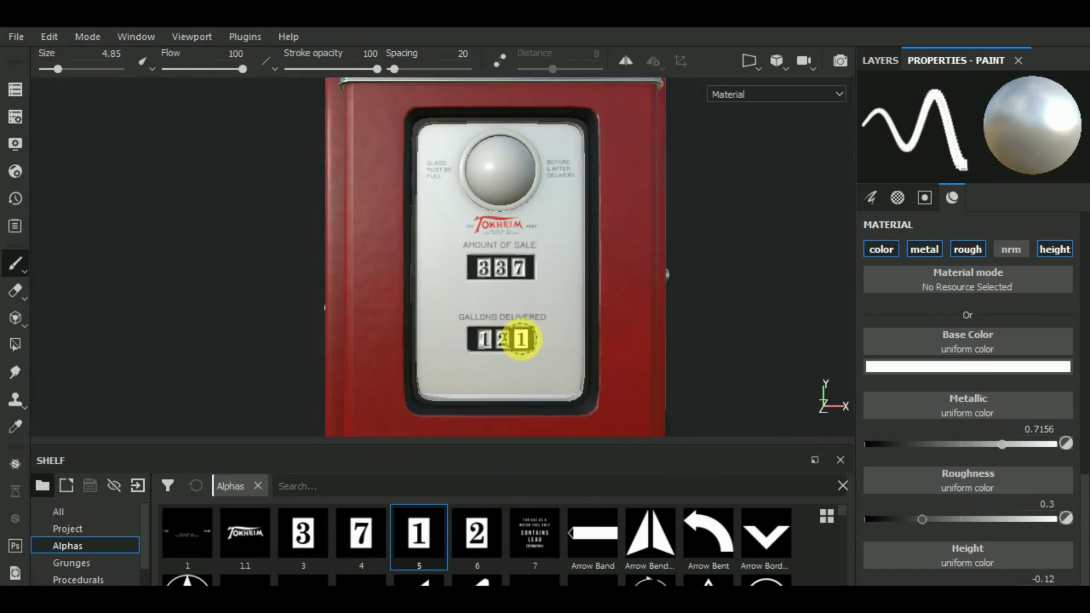
click(521, 340)
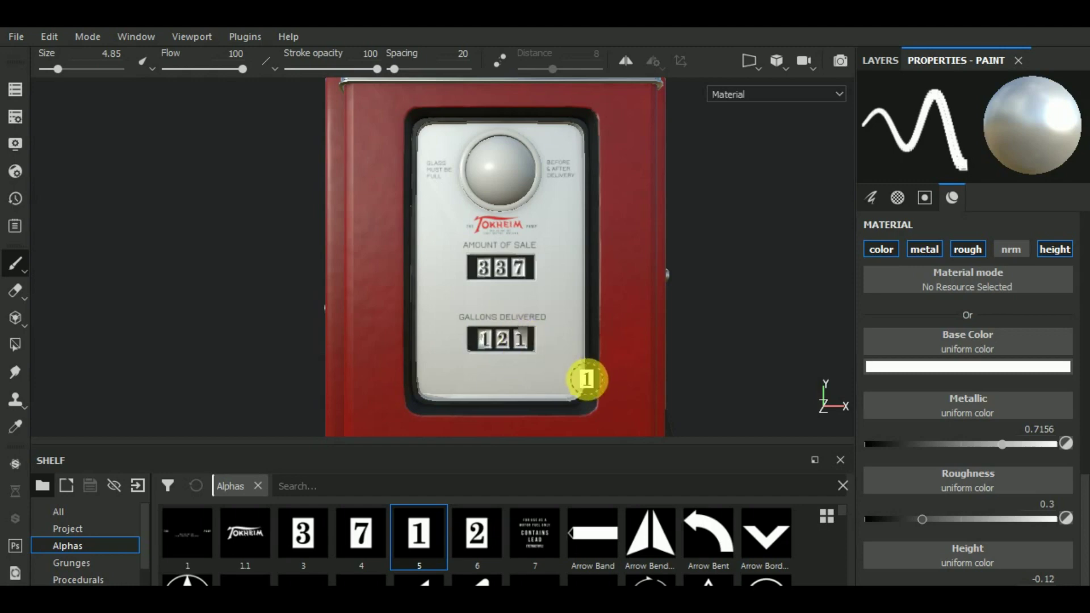
scroll(585, 378, down, 3)
scroll(625, 369, down, 3)
mouse_move(699, 355)
alt+mouse_down()
mouse_move(747, 414)
mouse_move(742, 390)
mouse_move(657, 377)
mouse_move(723, 377)
mouse_move(713, 373)
mouse_move(721, 388)
alt+mouse_up()
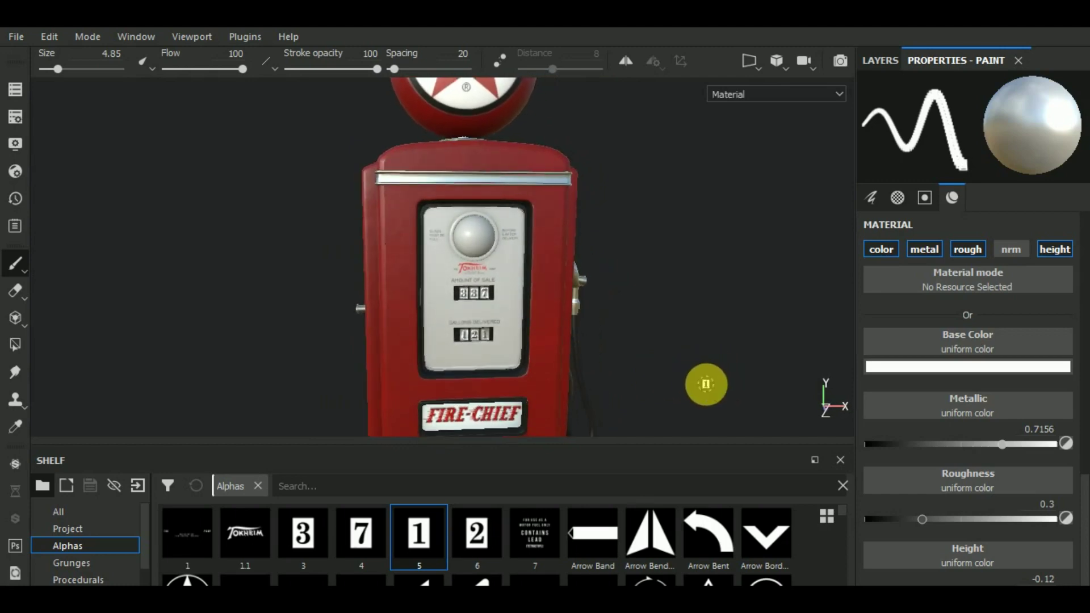
scroll(706, 385, down, 3)
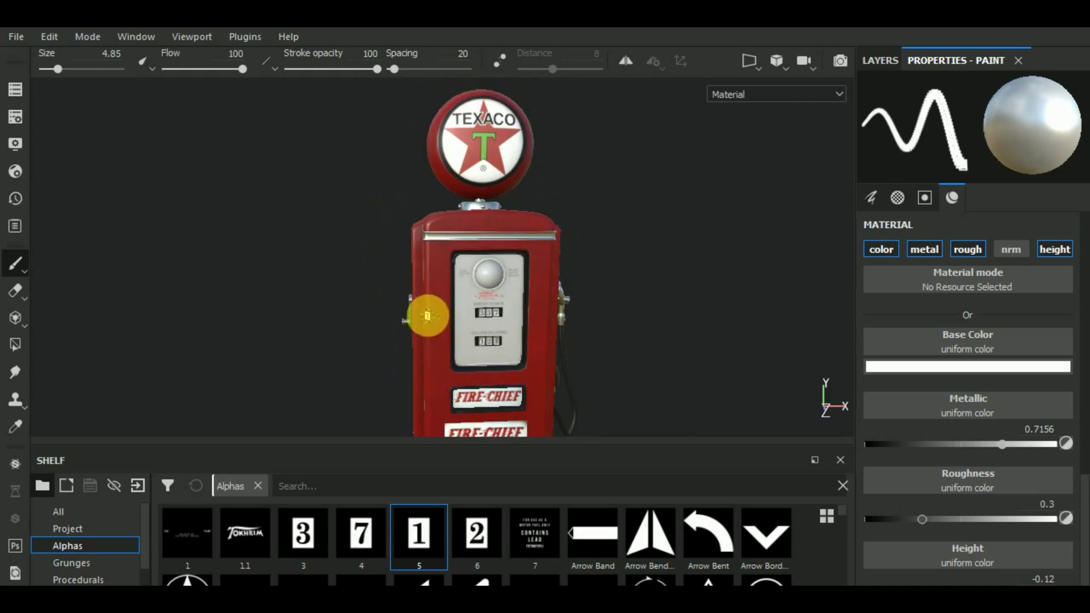
scroll(606, 345, up, 3)
scroll(605, 346, up, 2)
scroll(608, 348, down, 1)
scroll(607, 348, down, 3)
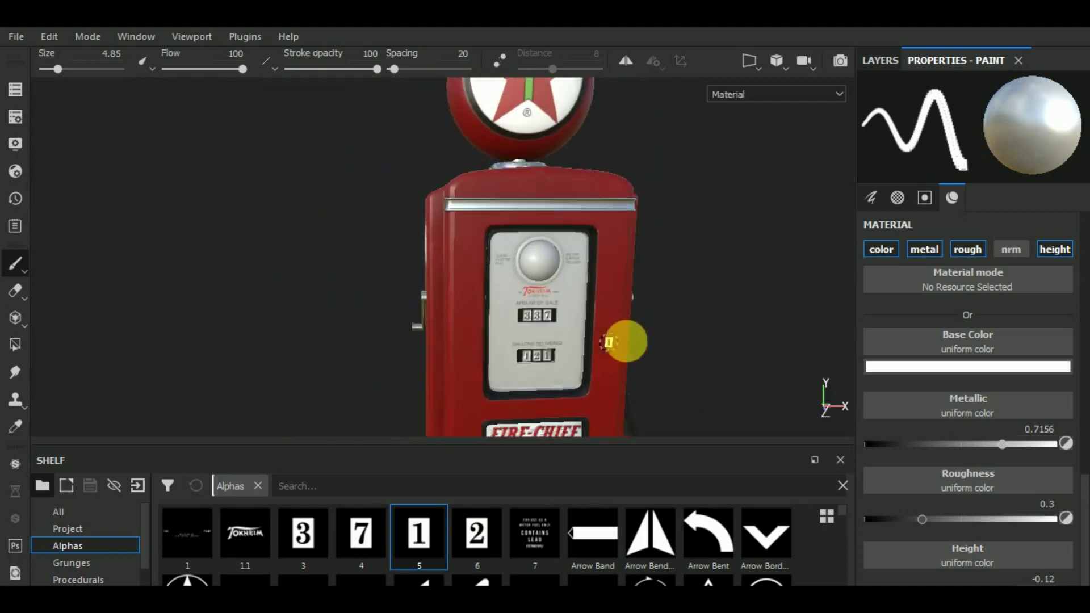
scroll(710, 371, up, 1)
scroll(698, 363, up, 1)
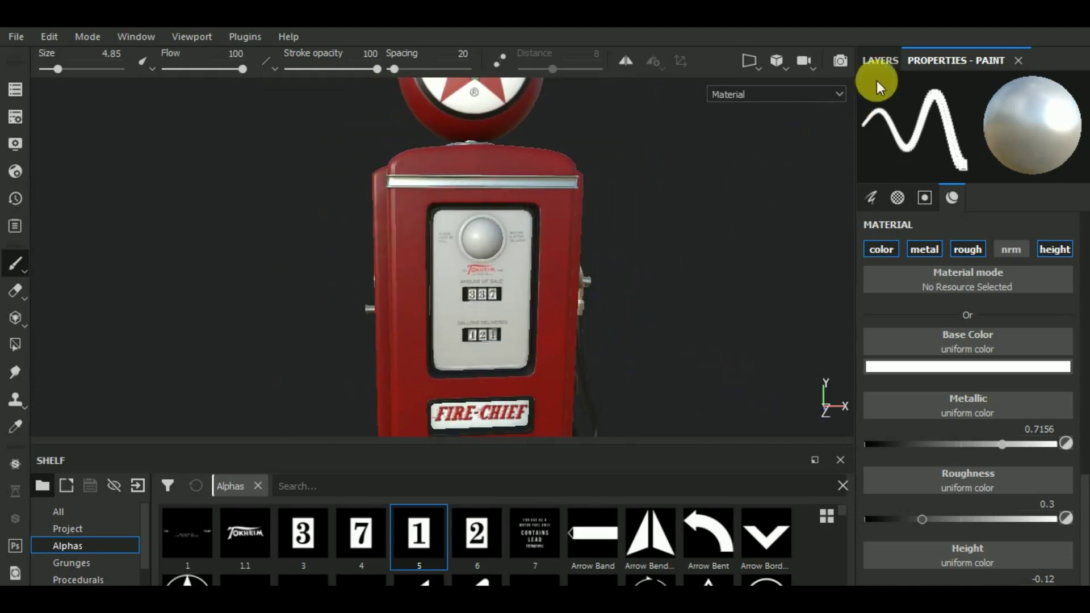
Show the layer stack and select the Steel Painted copy 1 mask.
click(884, 60)
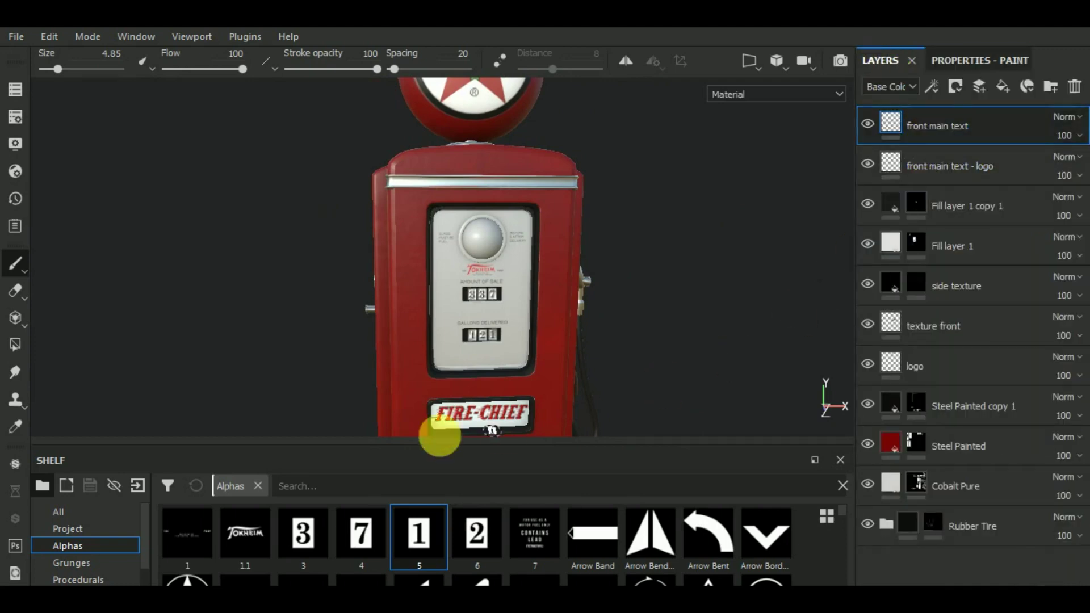
scroll(104, 547, down, 3)
scroll(110, 572, down, 2)
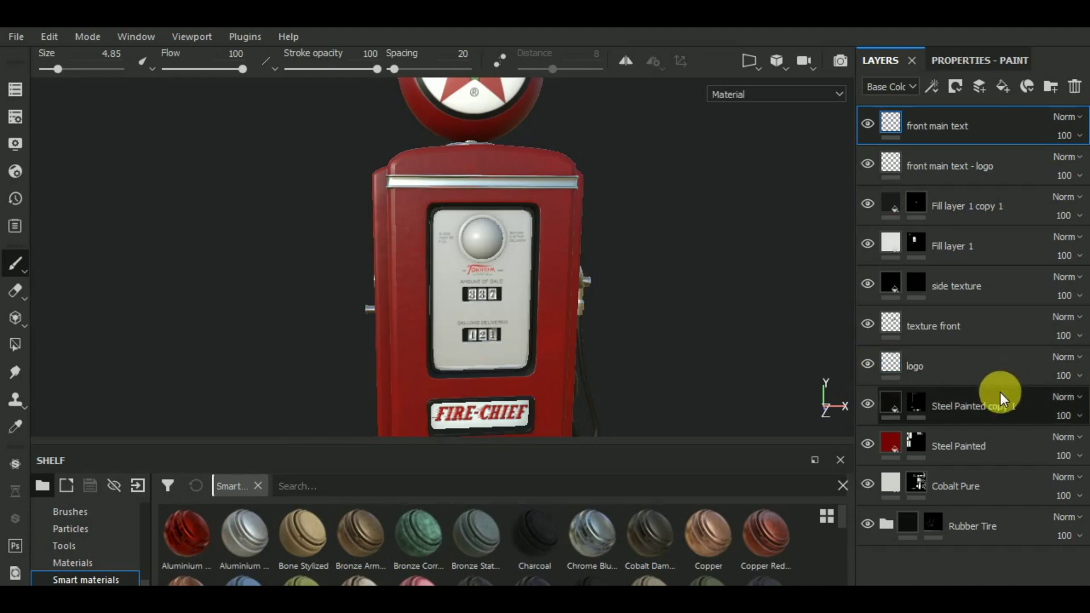
mouse_move(891, 405)
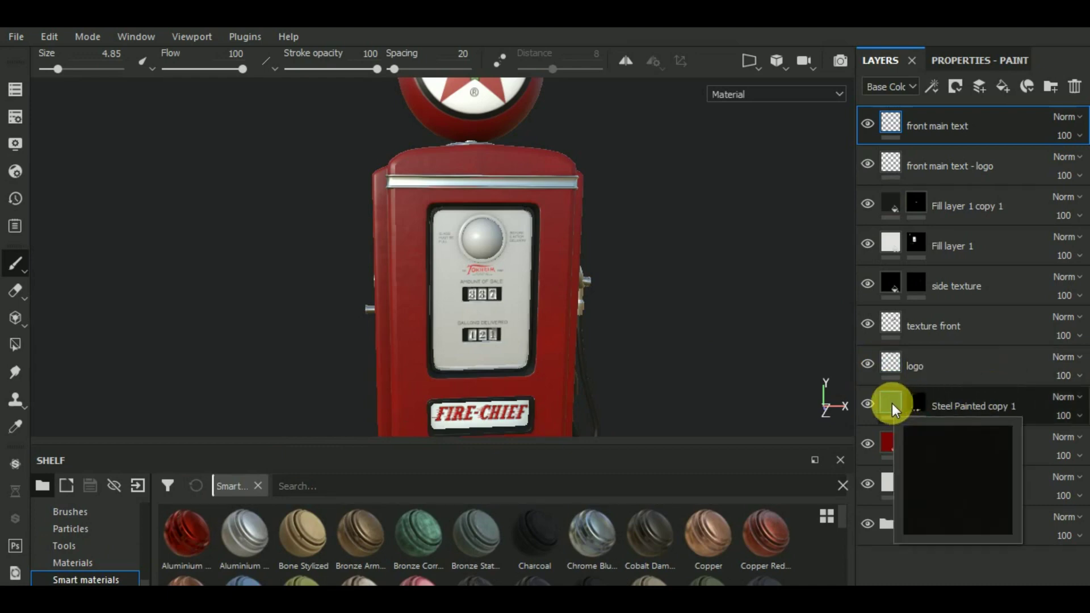
click(916, 405)
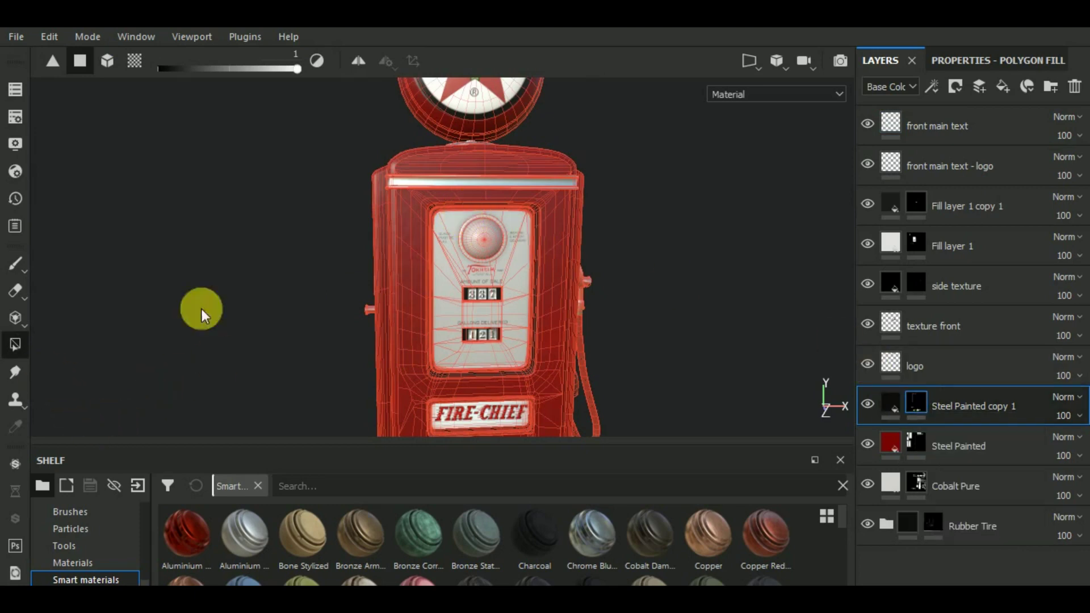
scroll(496, 226, up, 2)
scroll(504, 217, up, 3)
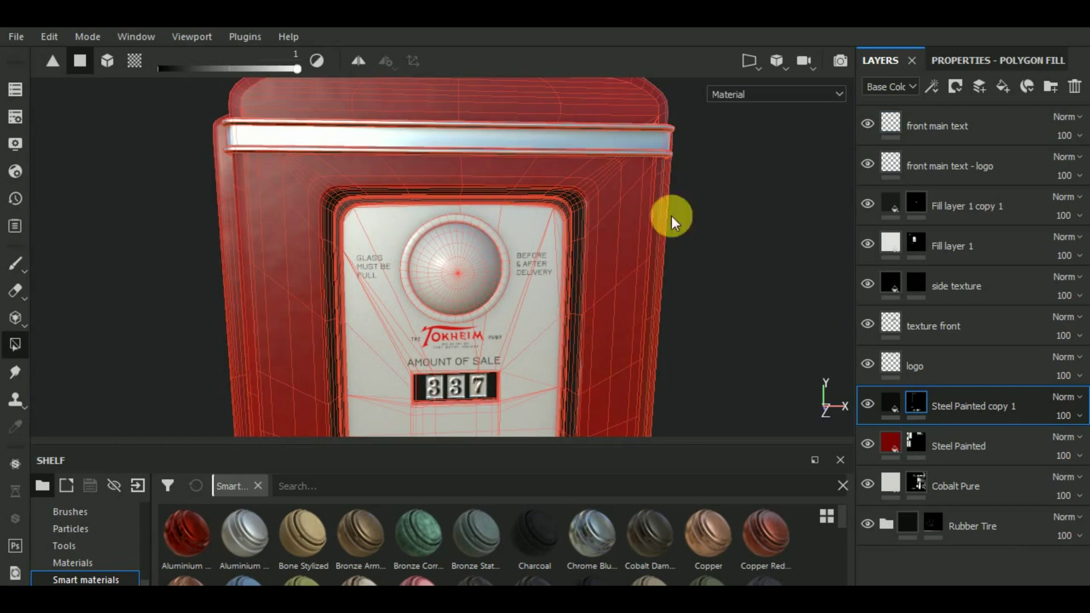
Set Polygon Fill to mesh mode, then reselect the front main text layer.
click(988, 66)
click(974, 88)
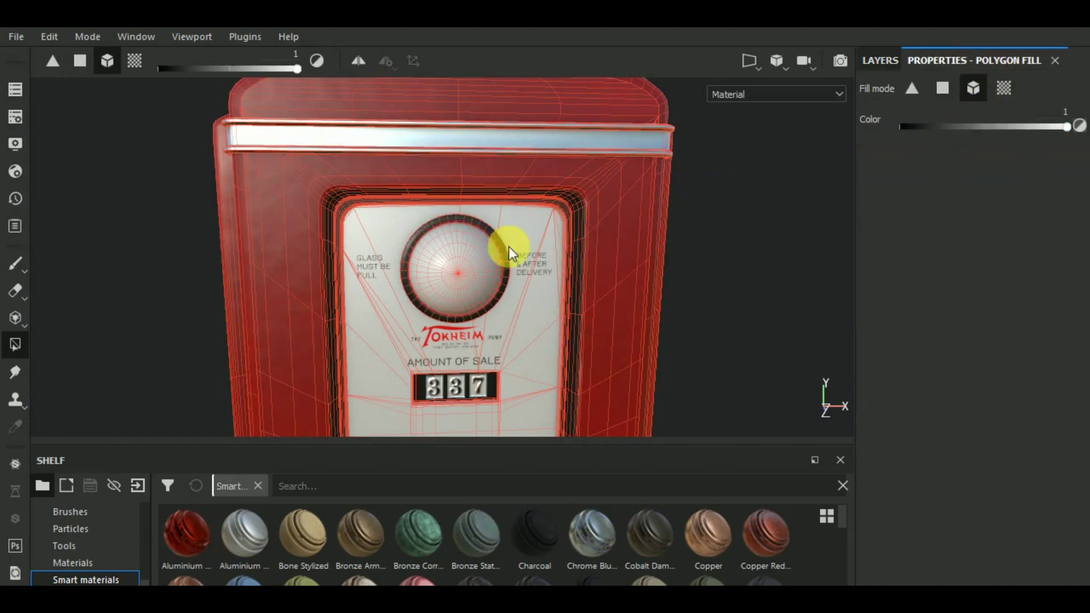
scroll(531, 274, down, 2)
click(880, 62)
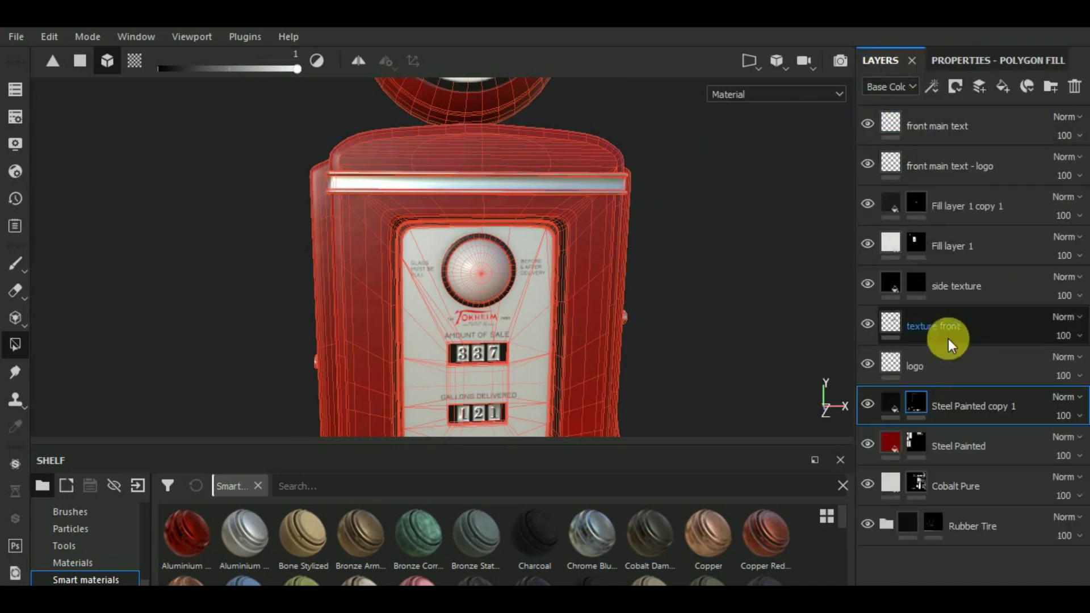
click(983, 137)
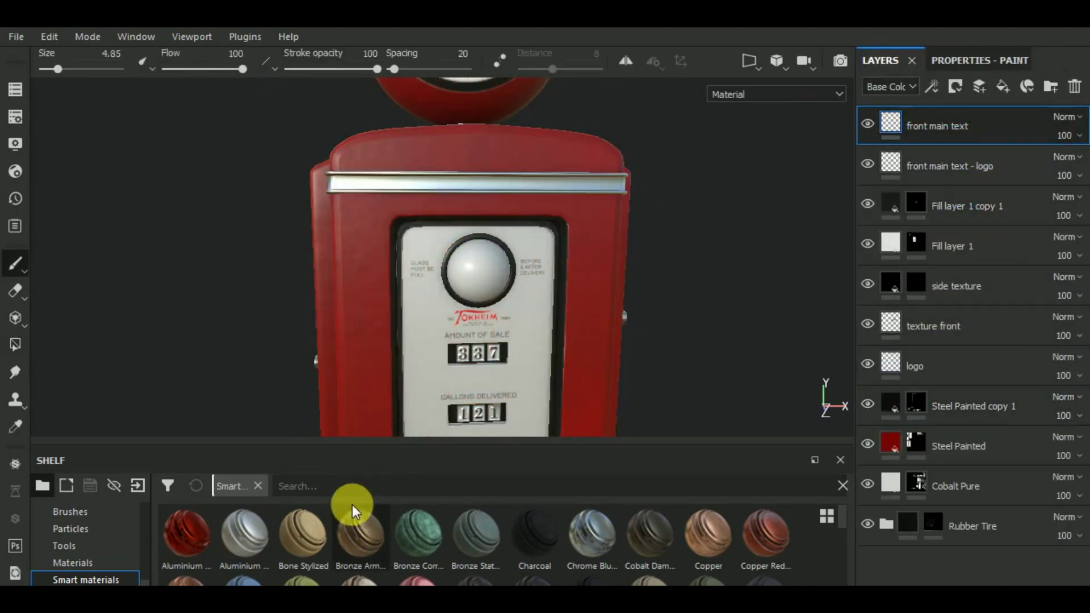
Search the shelf for GLASS and add Glass Visor as a new layer.
click(353, 489)
text(G)
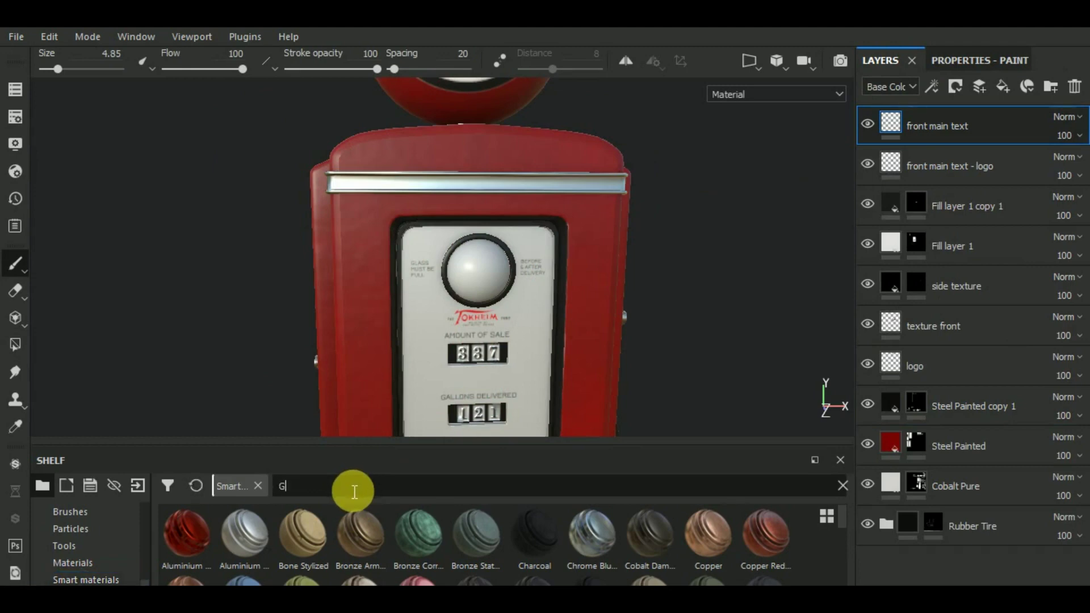
text(LASS)
mouse_move(312, 535)
mouse_down()
mouse_move(1034, 145)
mouse_move(1031, 135)
mouse_up()
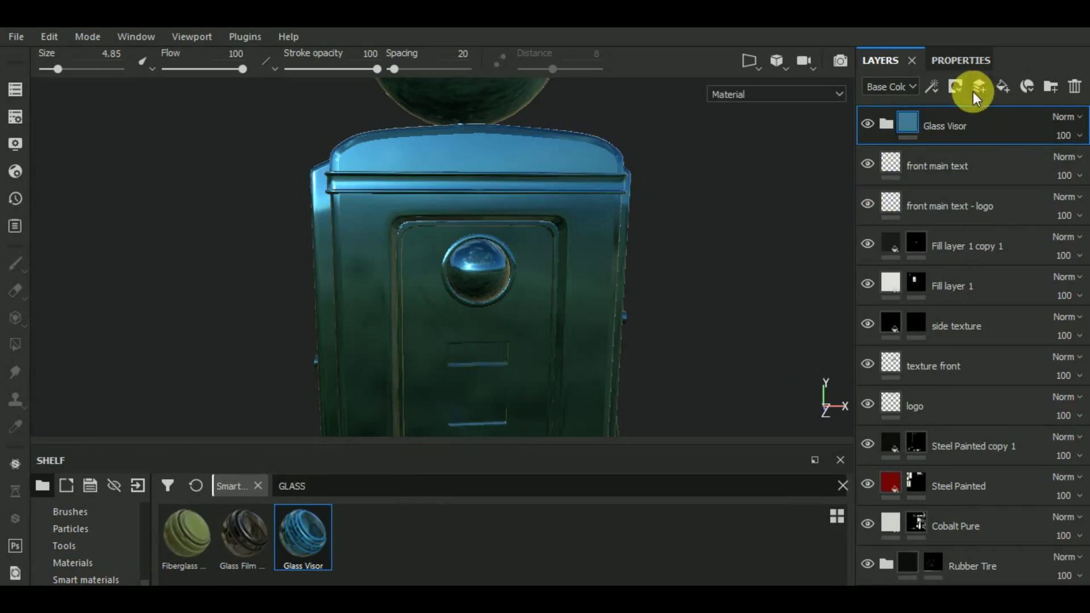
Give Glass Visor a black mask and polygon-fill the dial dome to reveal the glass.
click(956, 86)
click(962, 132)
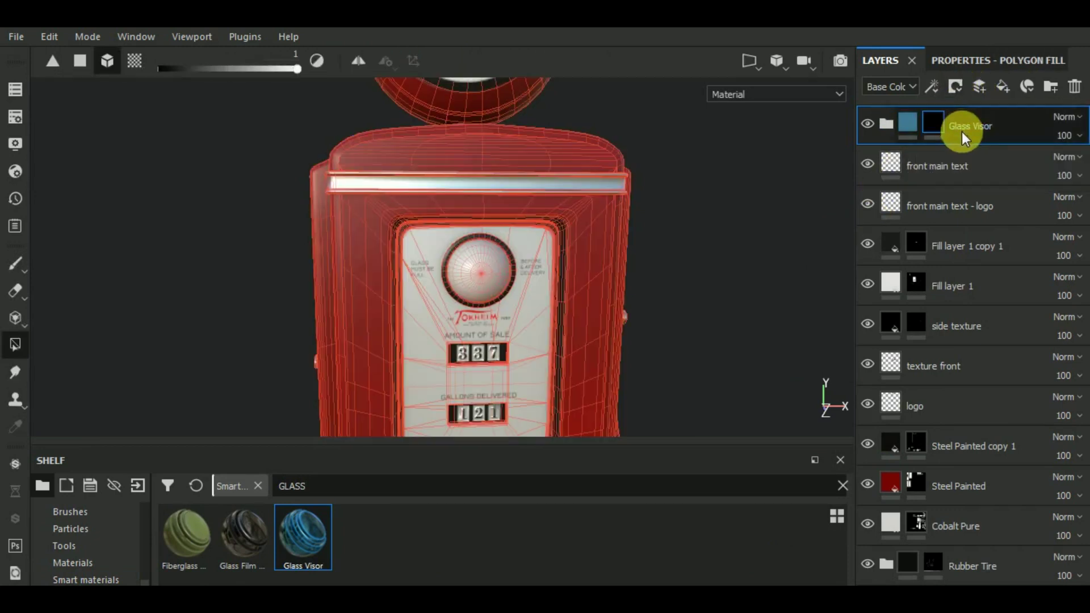
click(965, 59)
click(881, 60)
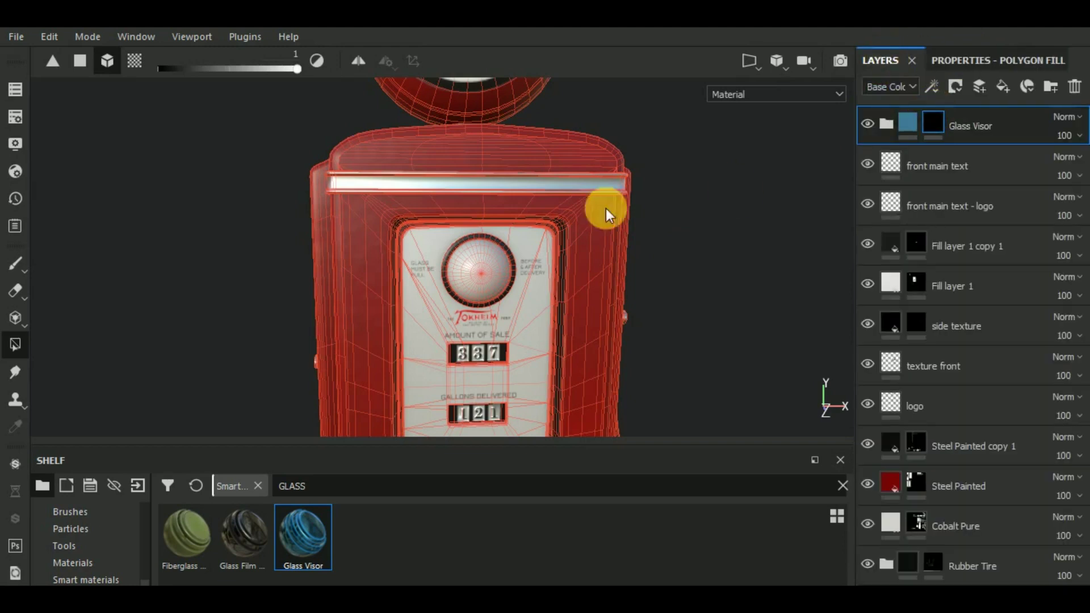
scroll(483, 274, down, 2)
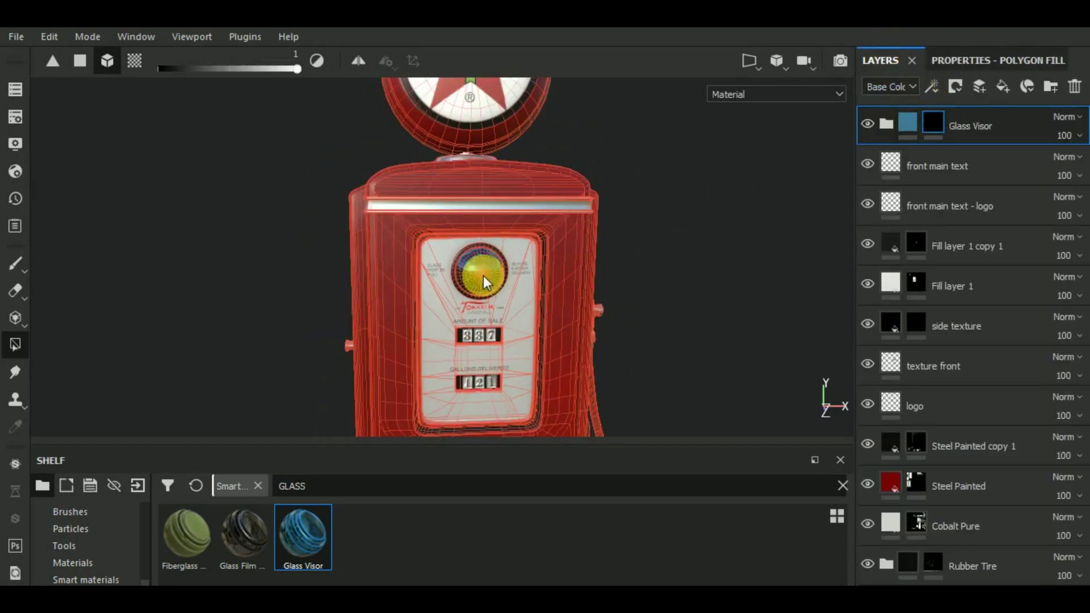
click(17, 263)
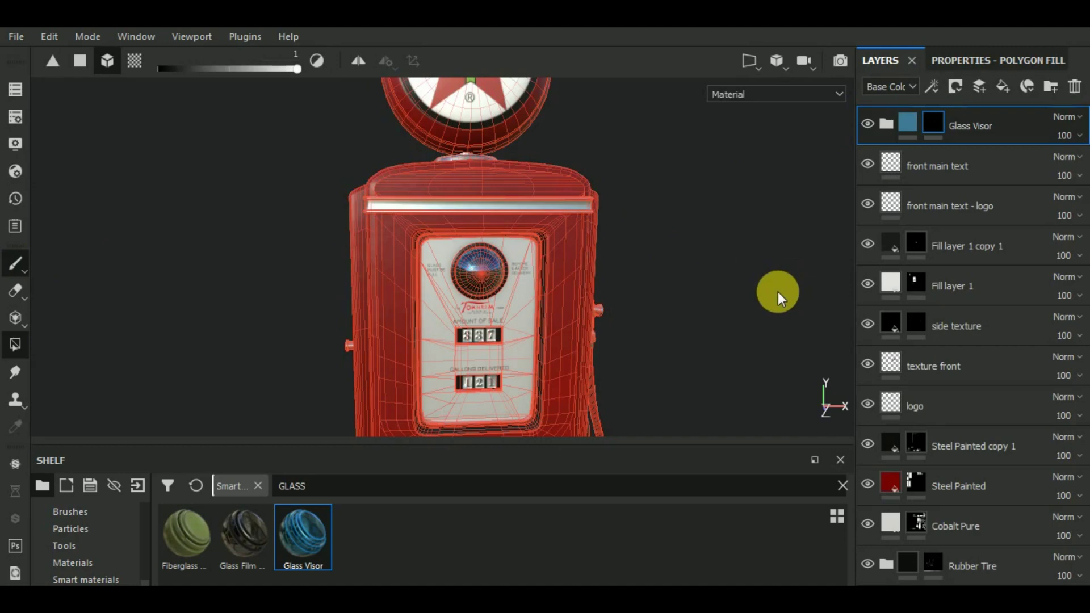
key(1)
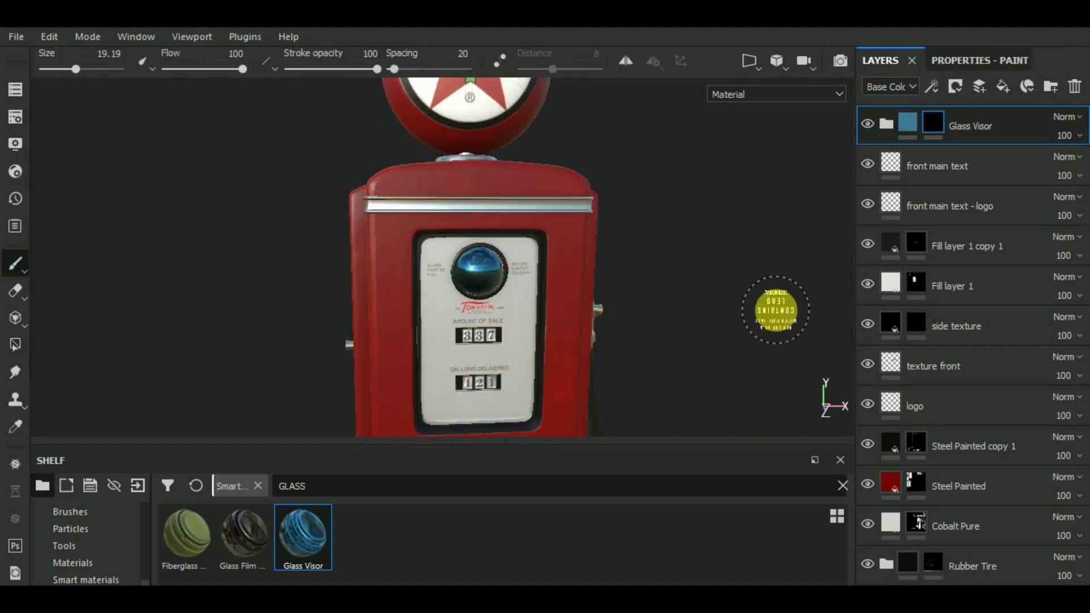
alt+drag(775, 307, 727, 316)
Add a fill layer named 'glass' inside the Glass Visor folder and open Texture Set Settings.
click(889, 126)
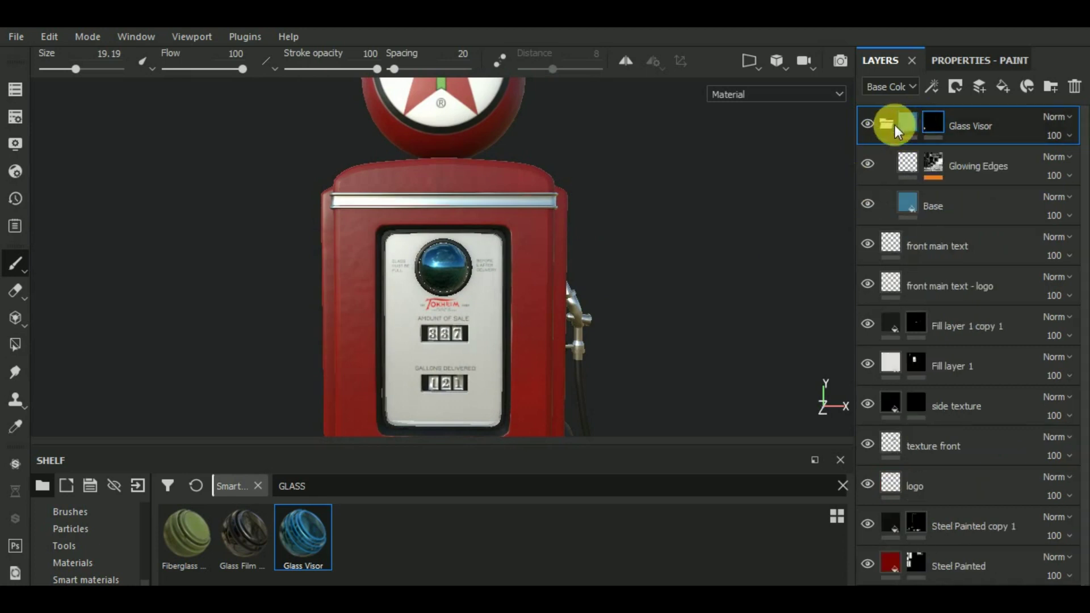
click(888, 125)
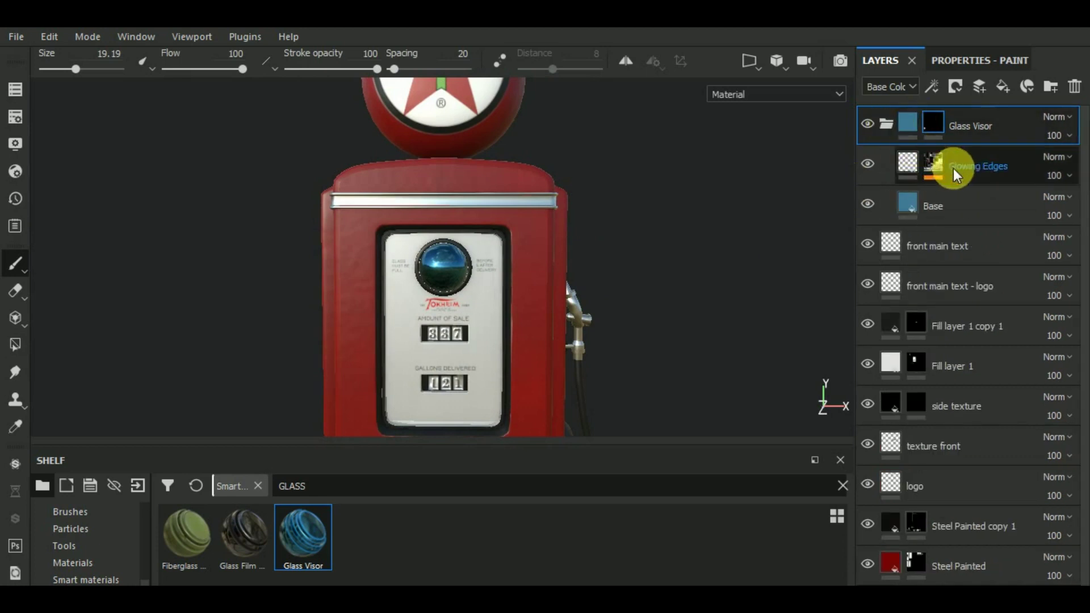
click(972, 168)
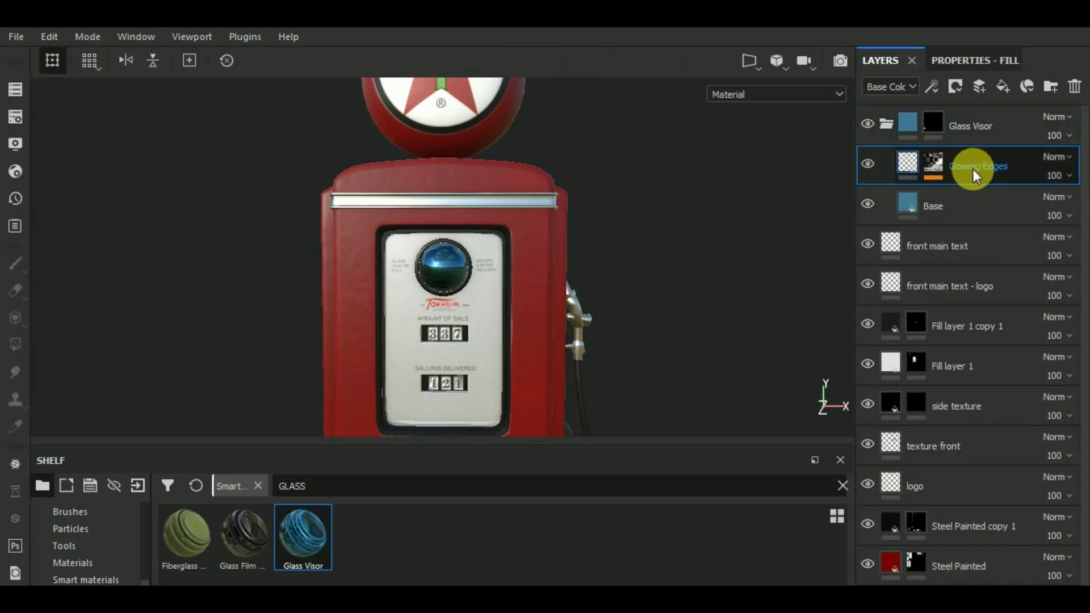
click(1003, 88)
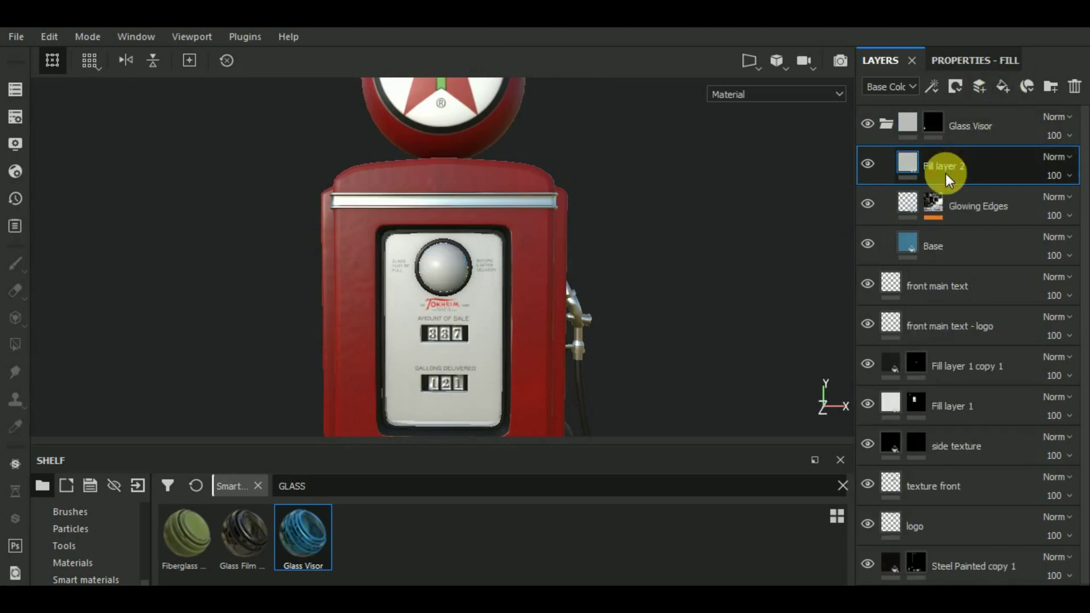
double_click(963, 173)
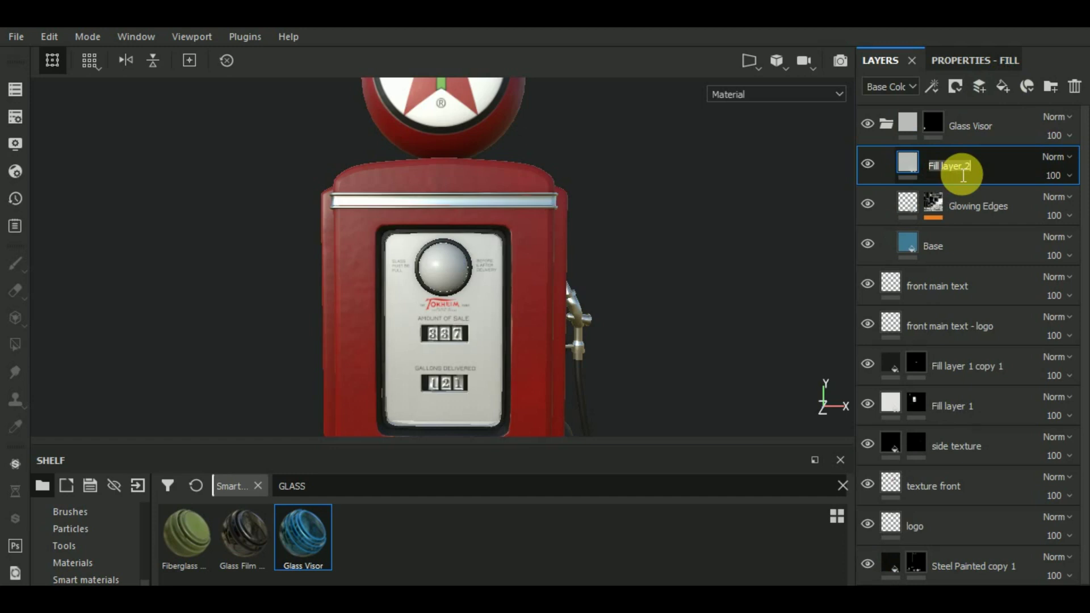
text(glass)
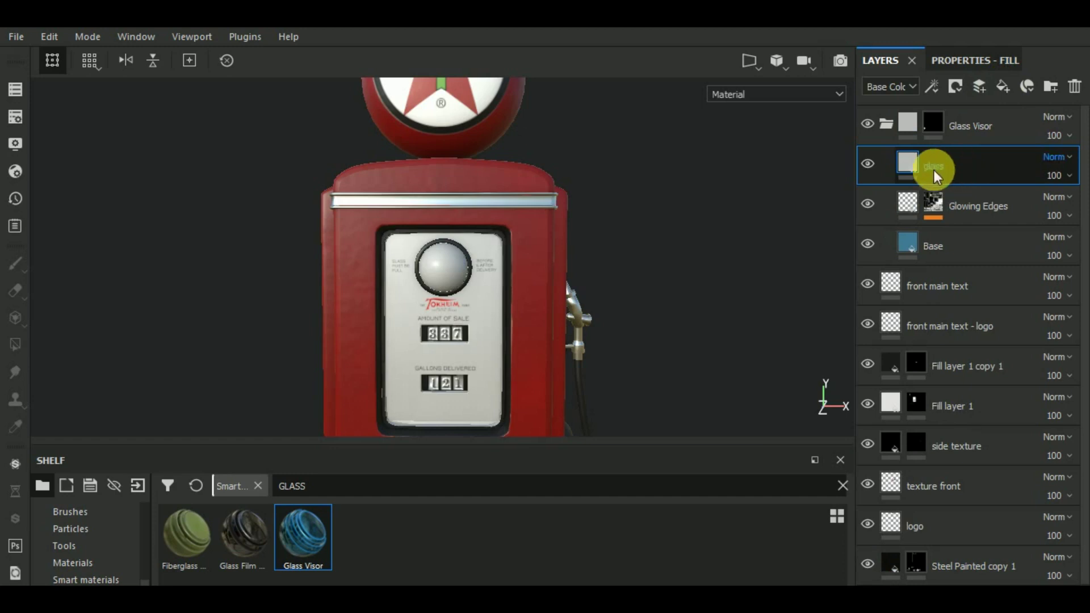
key(Return)
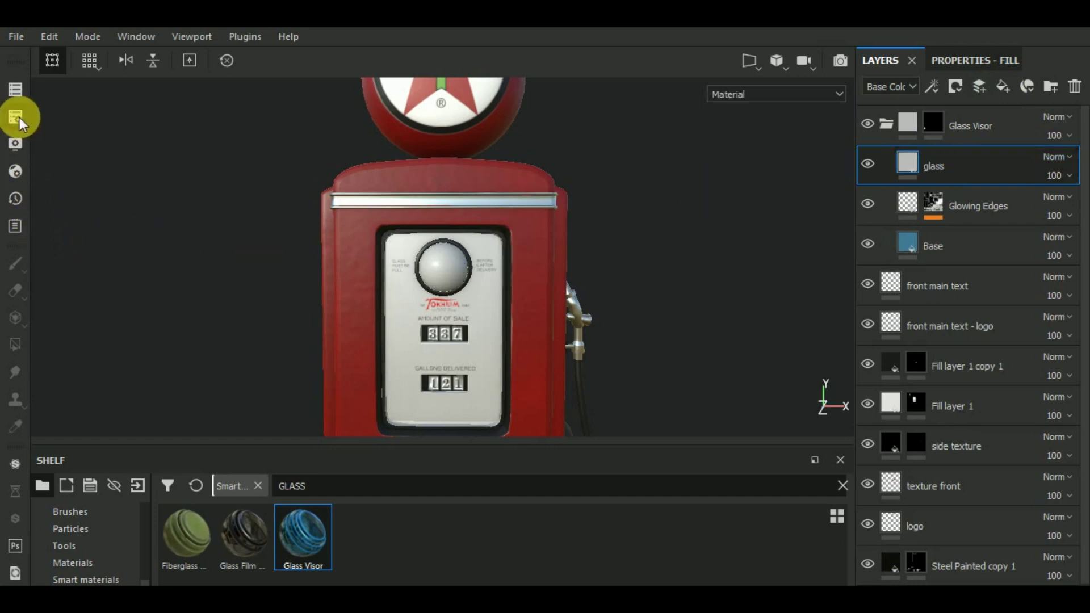
click(15, 118)
Add an Opacity channel to the texture set and switch the shader to lens-studio.
click(320, 179)
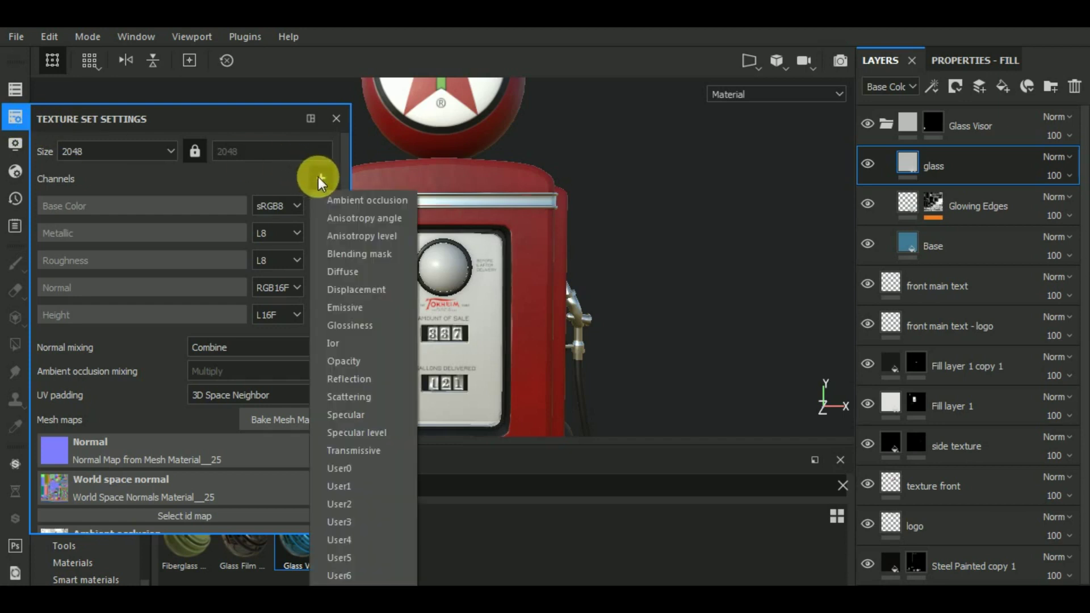
click(357, 360)
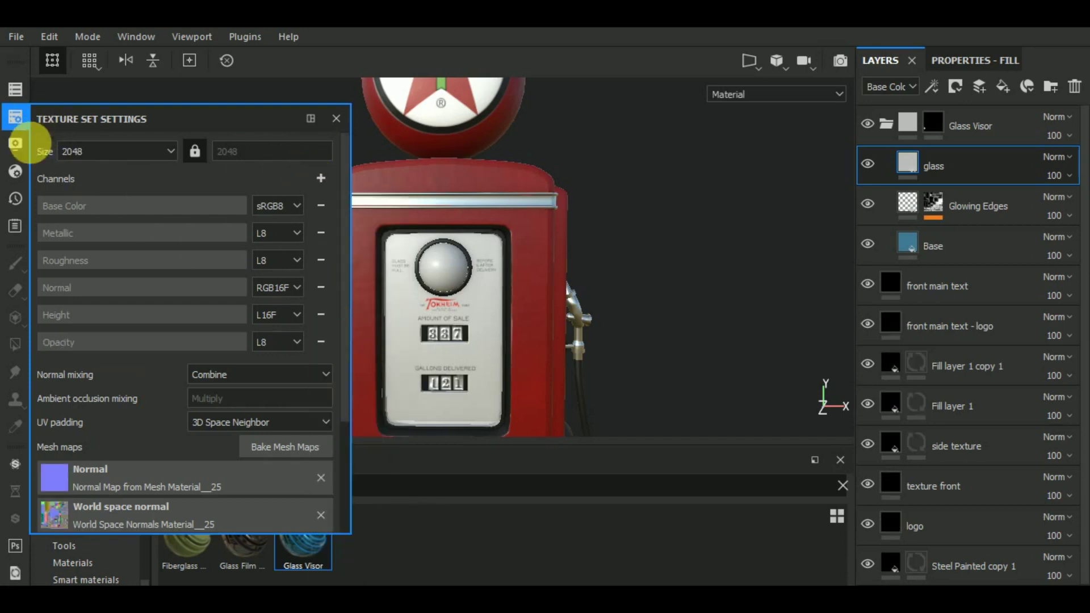
click(21, 169)
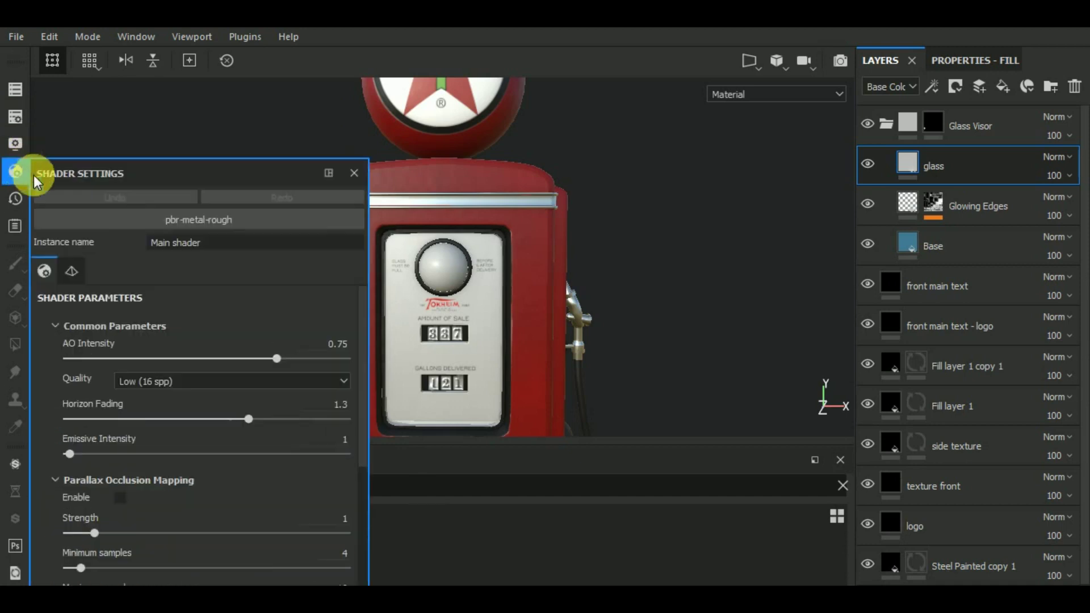
click(226, 221)
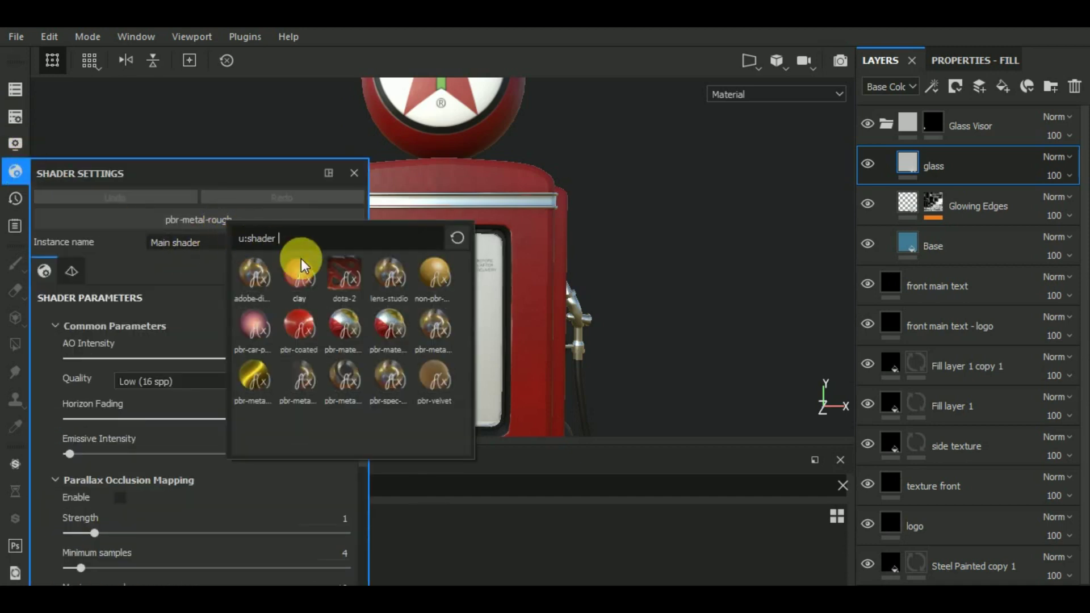
click(387, 275)
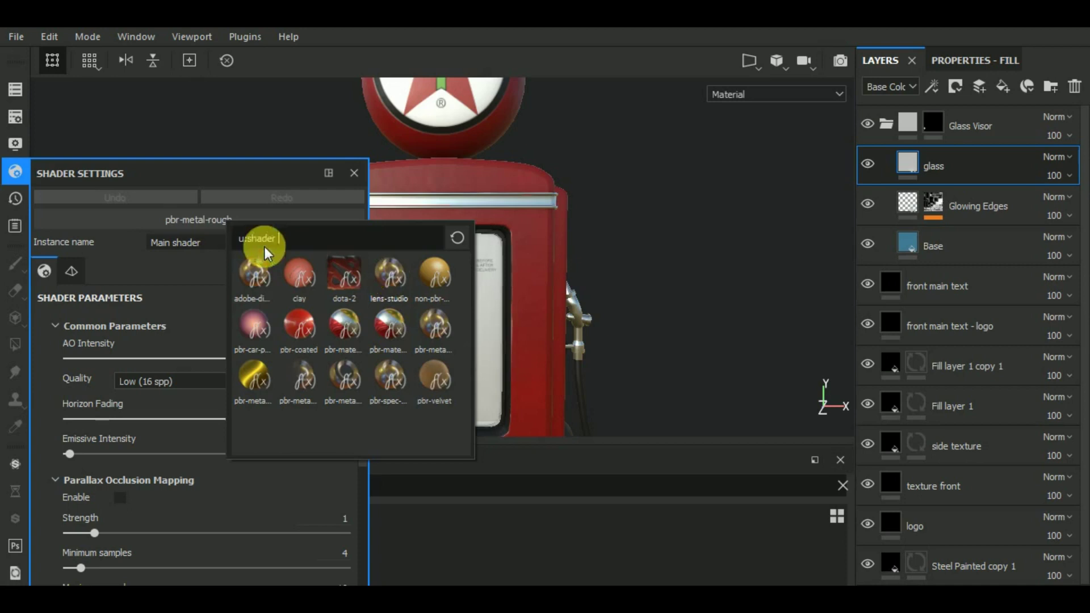
click(15, 172)
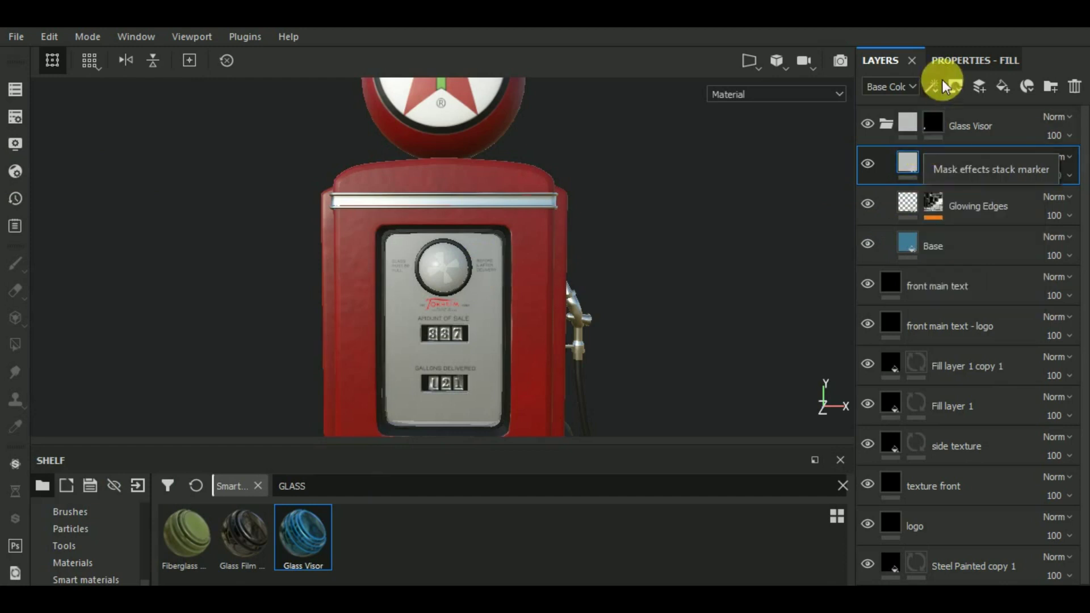
Set the glass fill layer's base colour to a near-black blue.
click(949, 61)
click(969, 303)
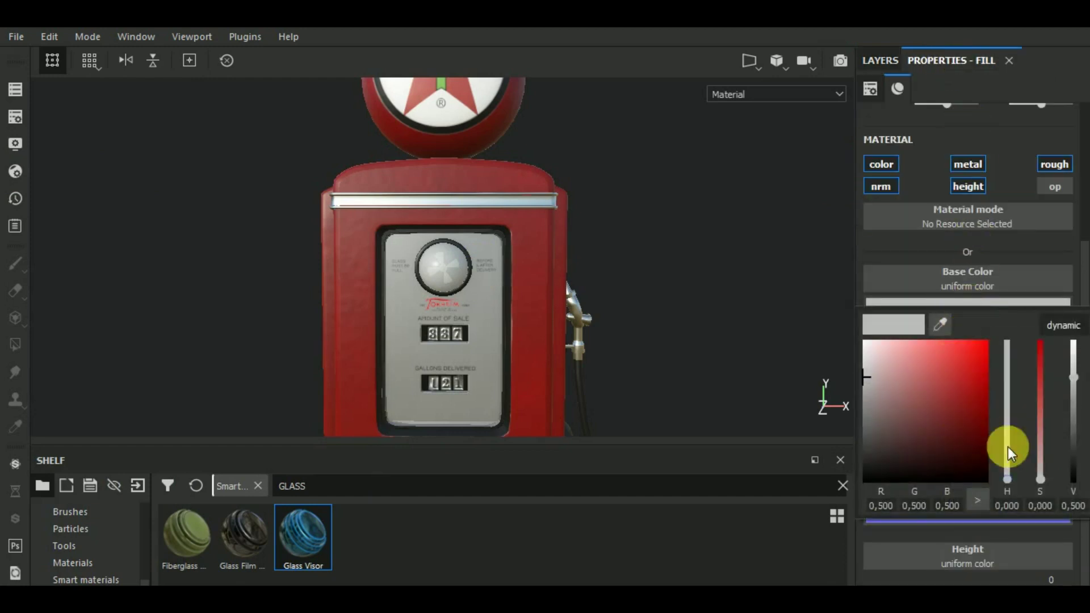
drag(1011, 478, 1008, 454)
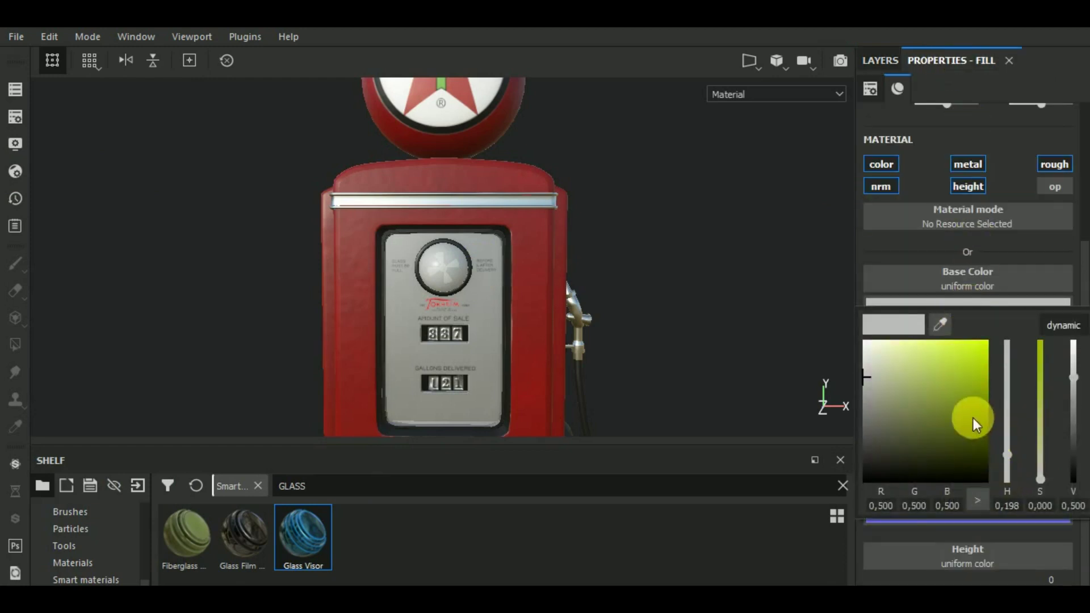
click(958, 408)
click(887, 432)
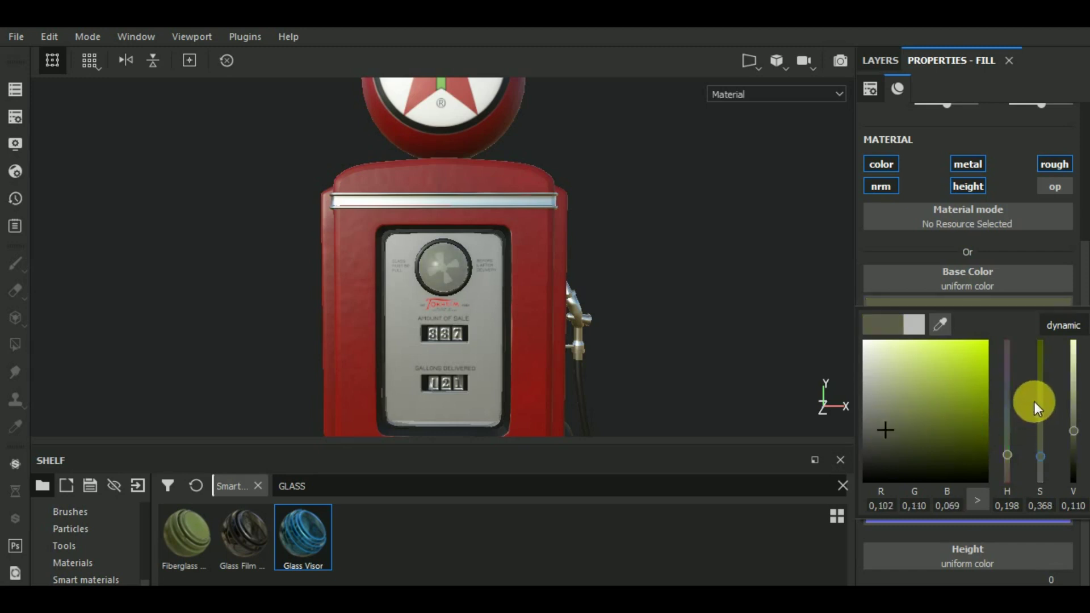
click(1009, 407)
drag(875, 441, 871, 465)
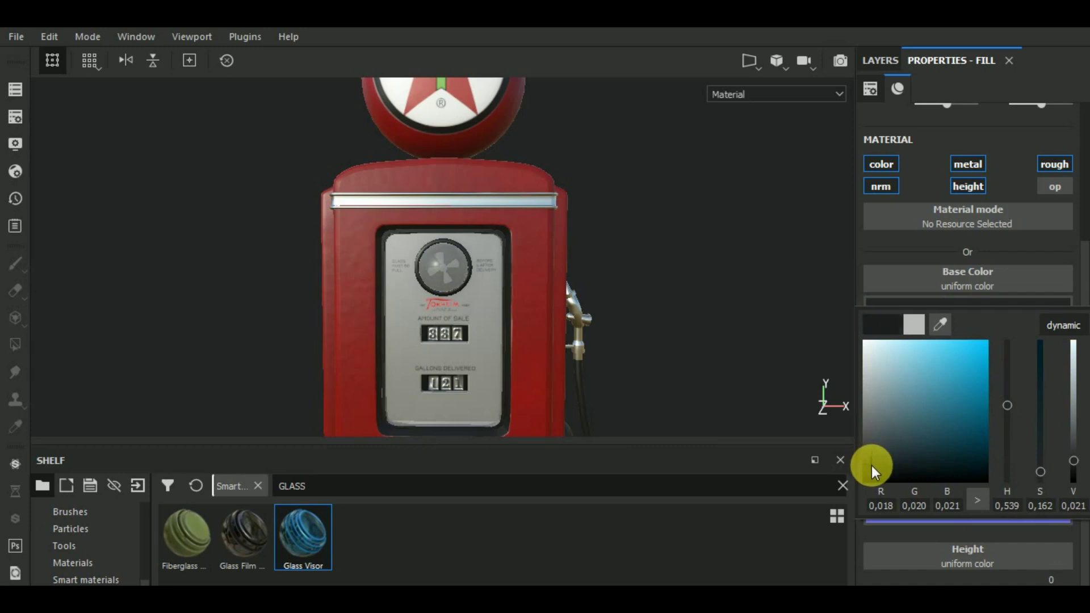
Set the glass layer's metallic to 0.5778 and roughness to 0.1022.
mouse_move(714, 300)
alt+mouse_down()
mouse_move(597, 301)
mouse_move(689, 312)
mouse_move(495, 285)
mouse_move(360, 282)
mouse_move(518, 295)
alt+mouse_up()
scroll(446, 261, up, 3)
scroll(548, 306, up, 4)
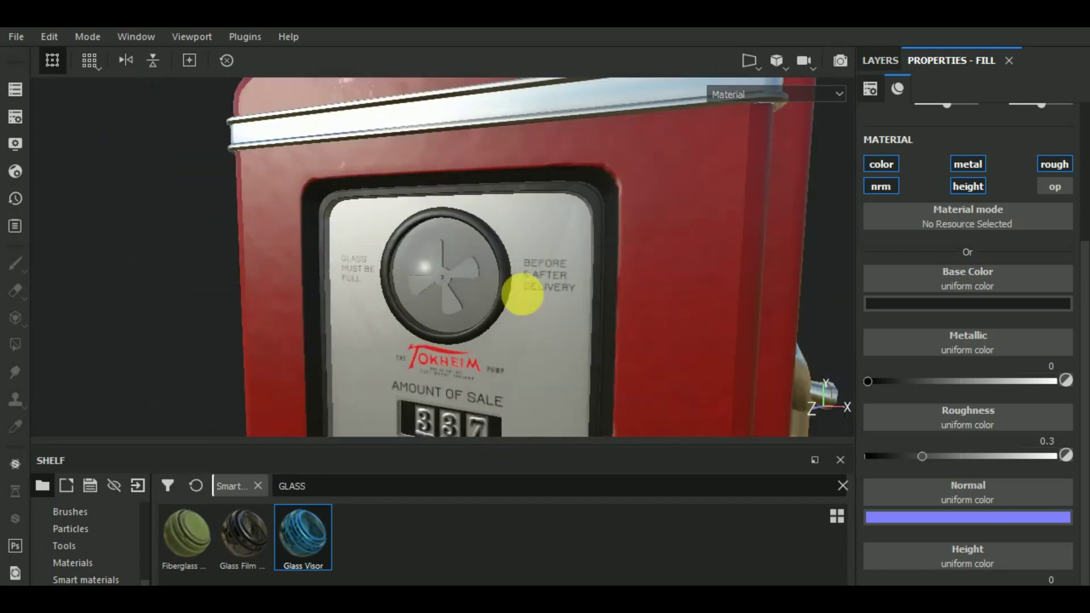
click(976, 379)
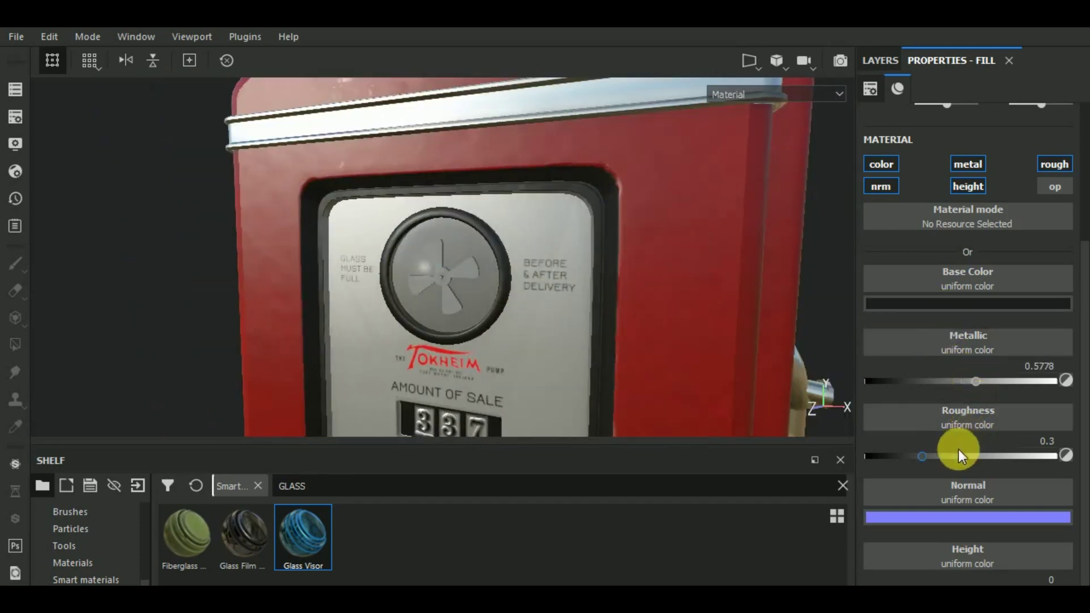
click(987, 455)
drag(912, 458, 884, 458)
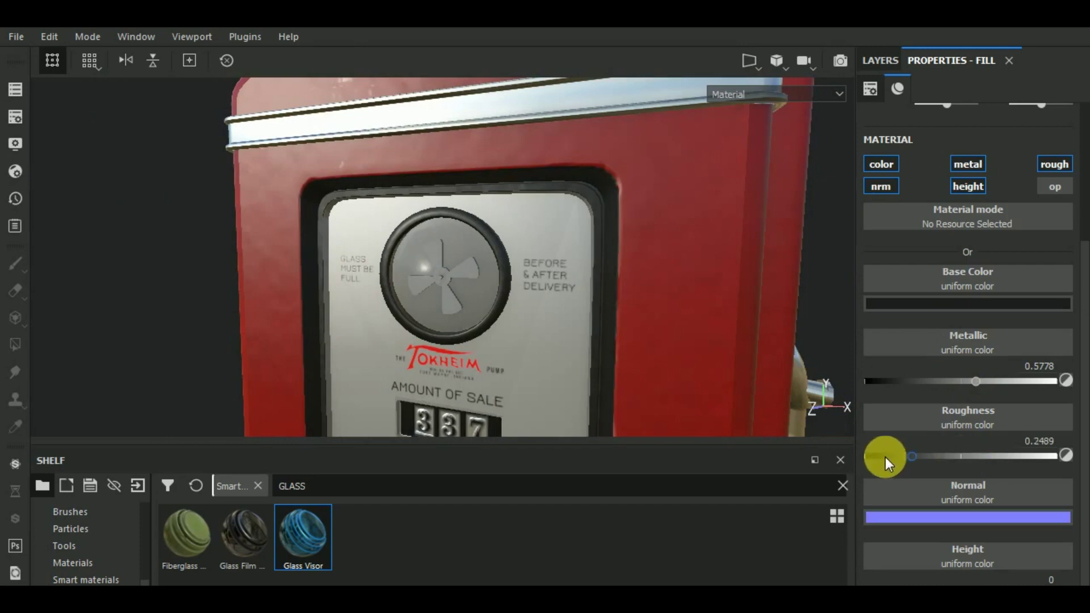
mouse_move(548, 304)
alt+mouse_down()
mouse_move(575, 227)
mouse_move(560, 236)
mouse_move(592, 316)
mouse_move(621, 309)
alt+mouse_up()
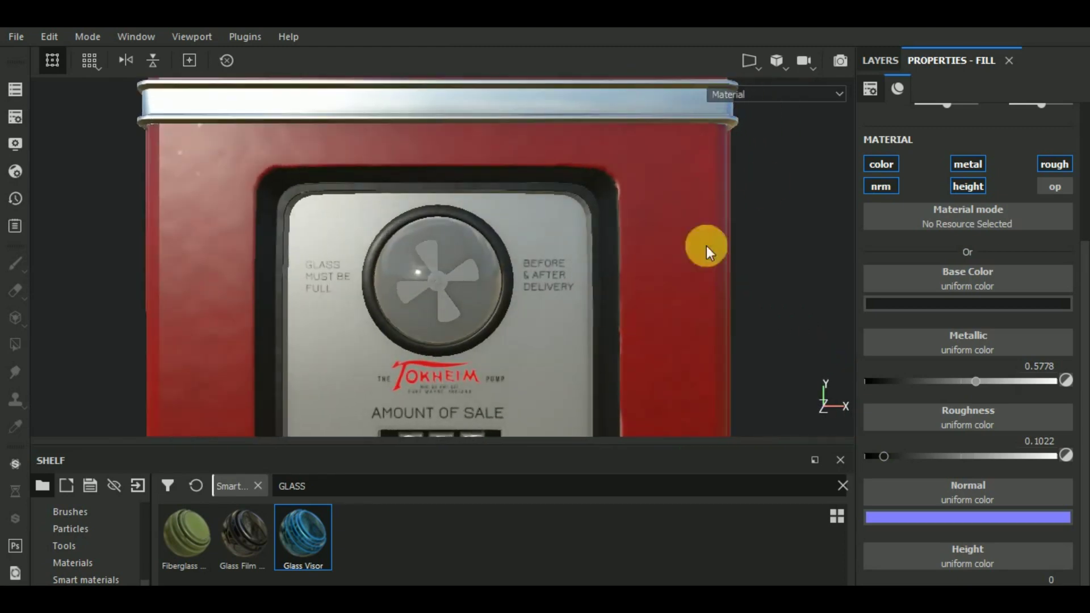
click(886, 59)
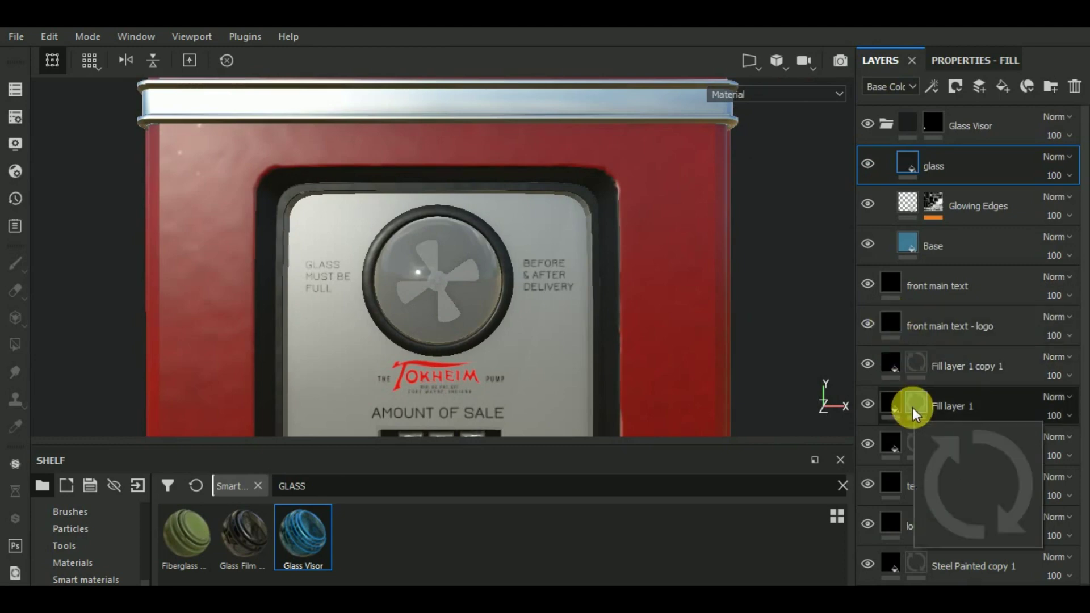
Collapse Glass Visor, select Steel Painted copy 1, and switch the viewport to 3D/2D.
click(884, 125)
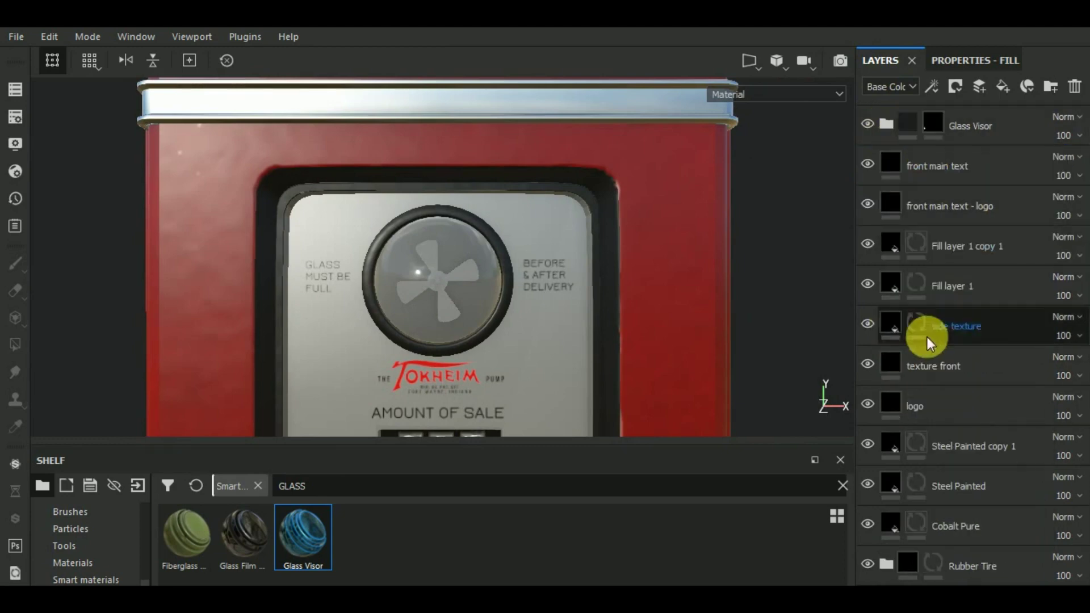
click(985, 400)
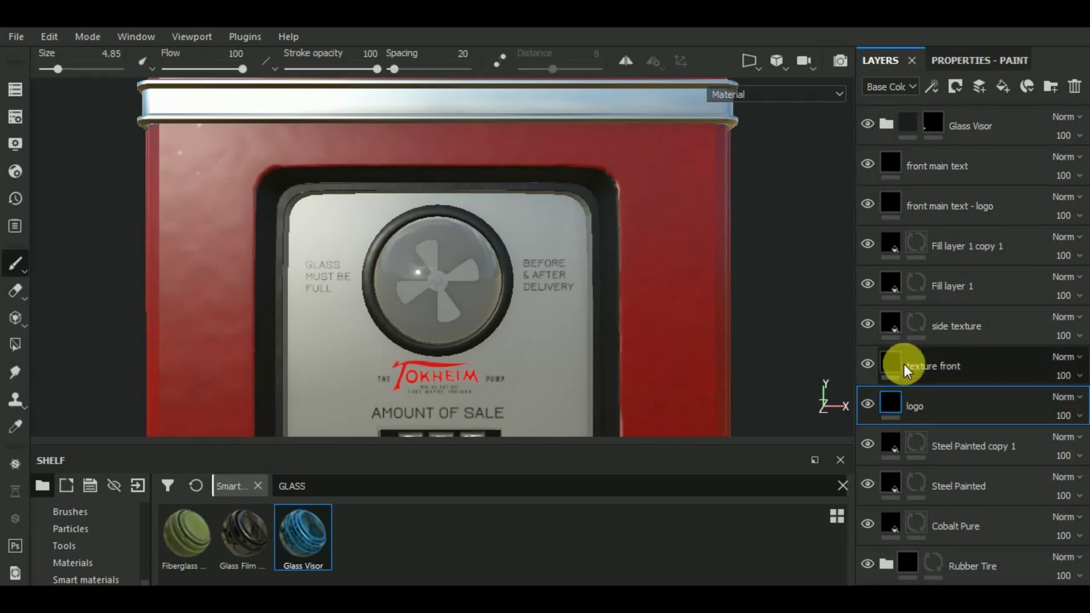
click(892, 442)
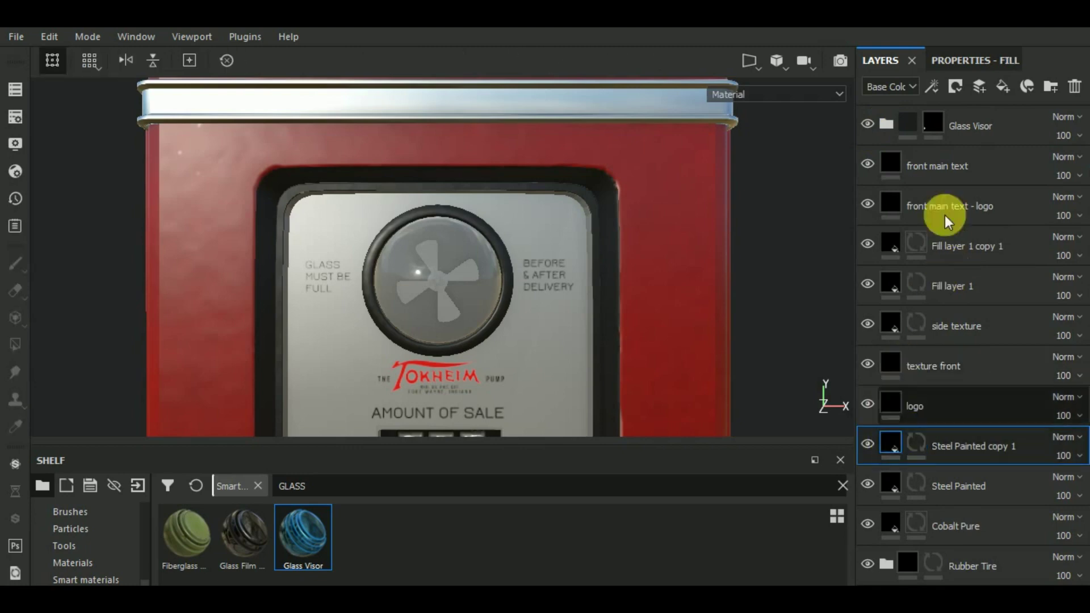
click(959, 61)
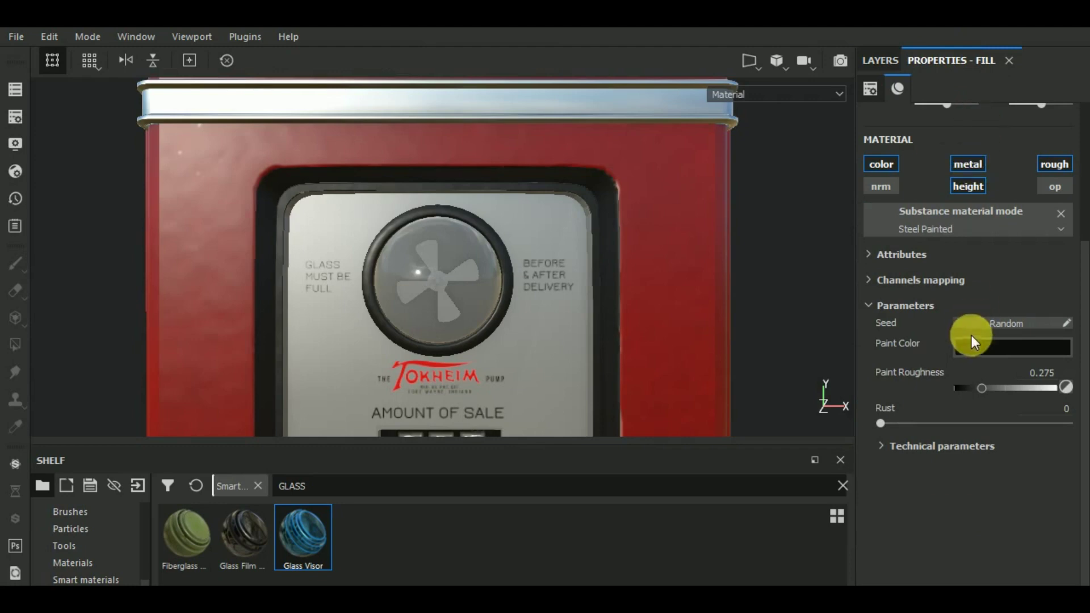
click(776, 61)
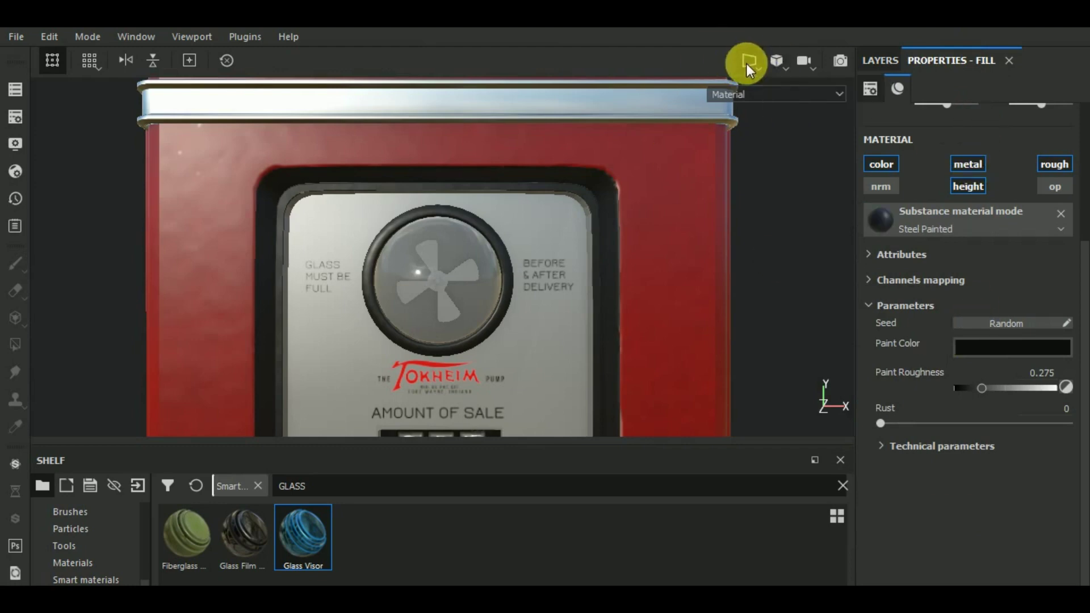
click(750, 61)
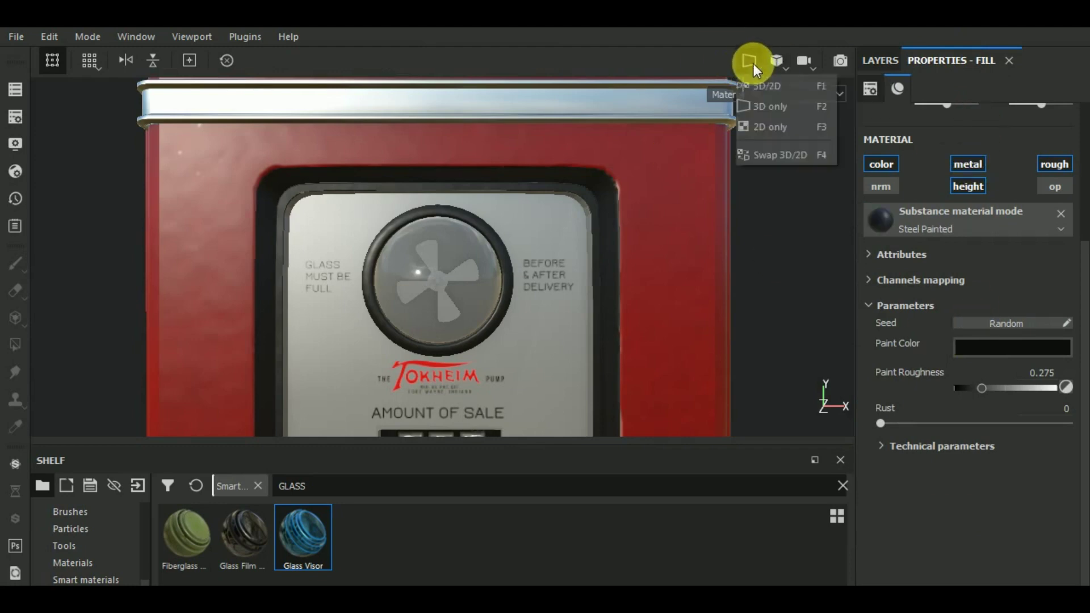
click(780, 87)
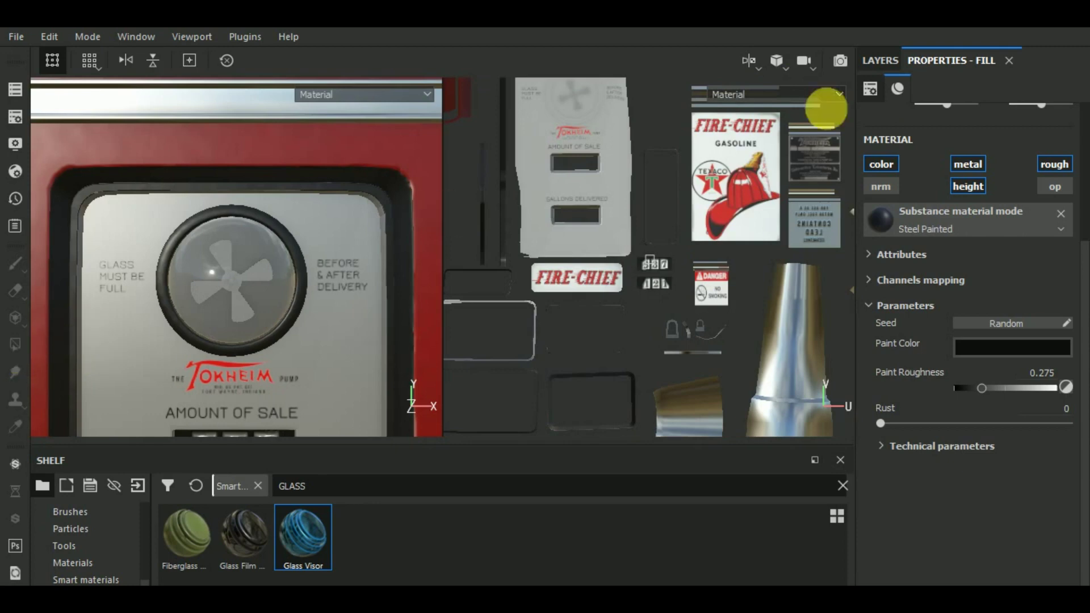
click(880, 59)
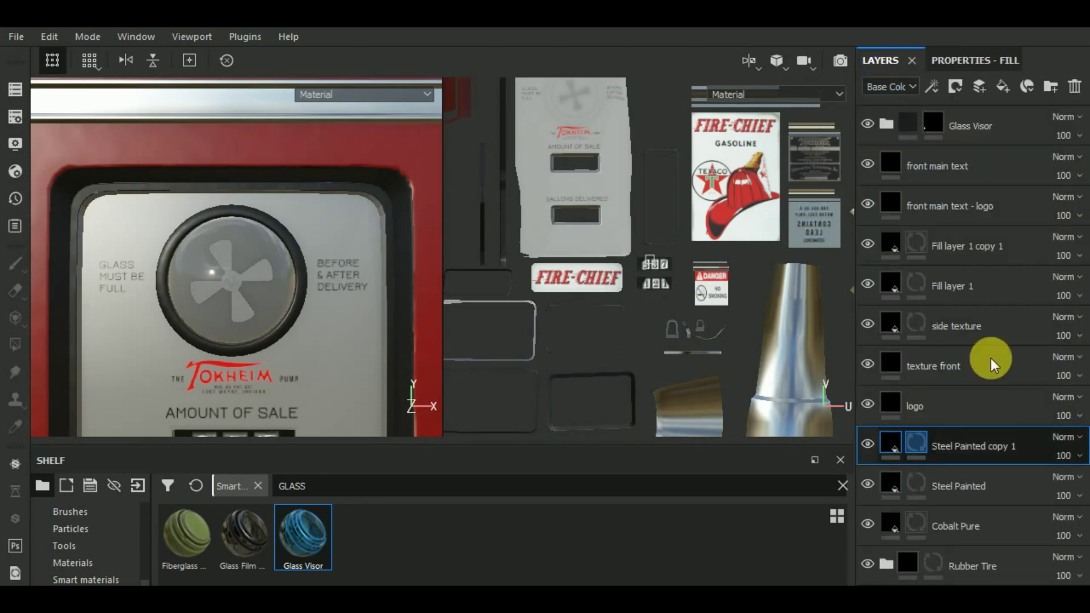
key(1)
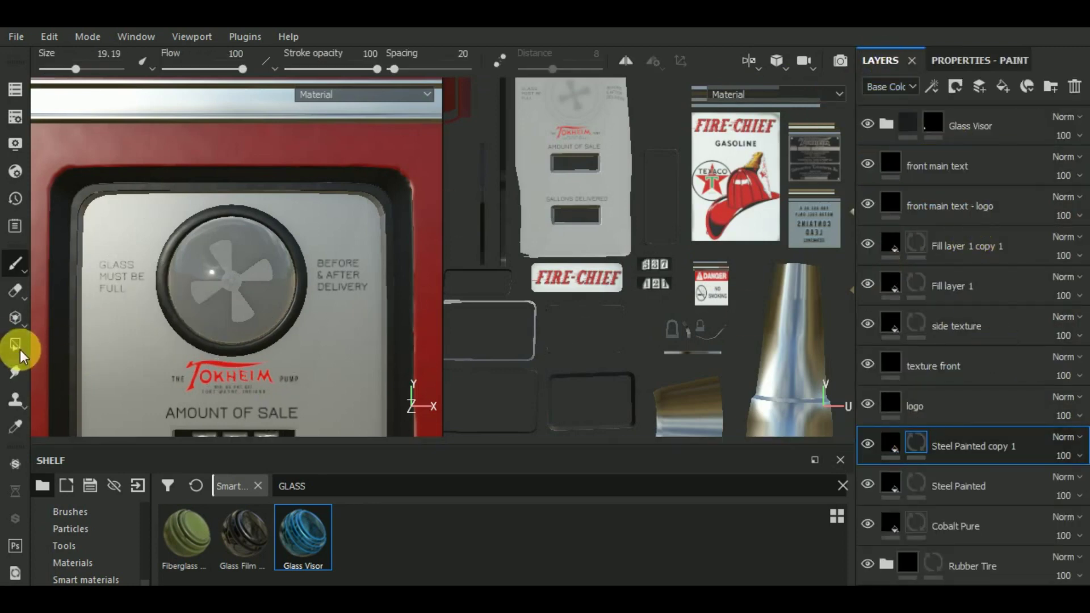
Polygon-fill both fan blade UV islands into the Steel Painted copy 1 mask.
click(15, 345)
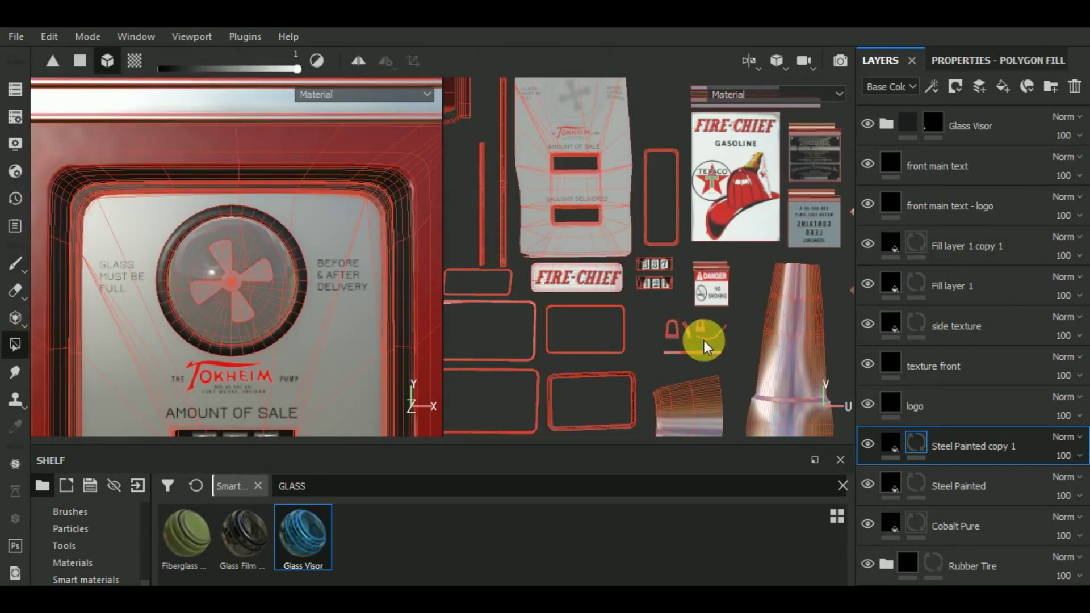
mouse_move(714, 346)
middle_down()
mouse_move(696, 274)
mouse_move(614, 237)
middle_up()
scroll(629, 264, up, 2)
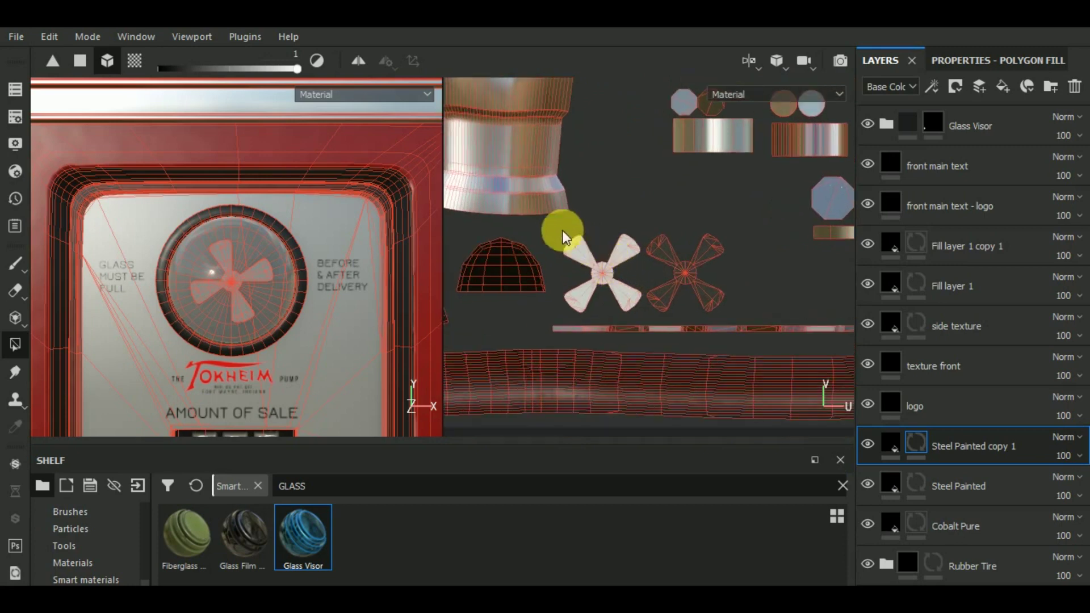
drag(560, 229, 749, 336)
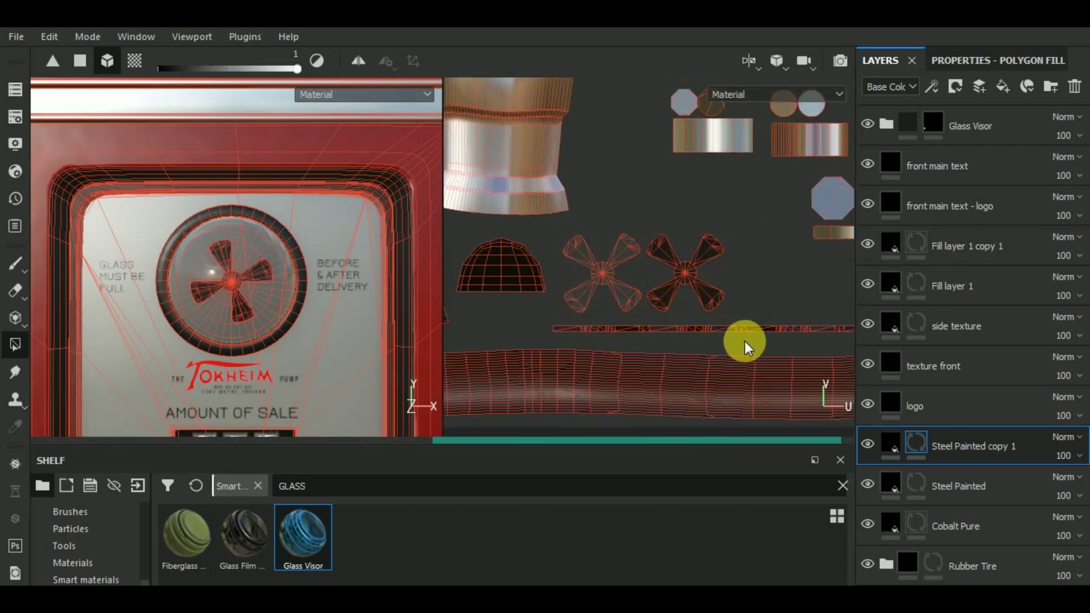
scroll(743, 340, down, 2)
scroll(742, 338, down, 1)
scroll(735, 336, down, 1)
scroll(710, 316, down, 1)
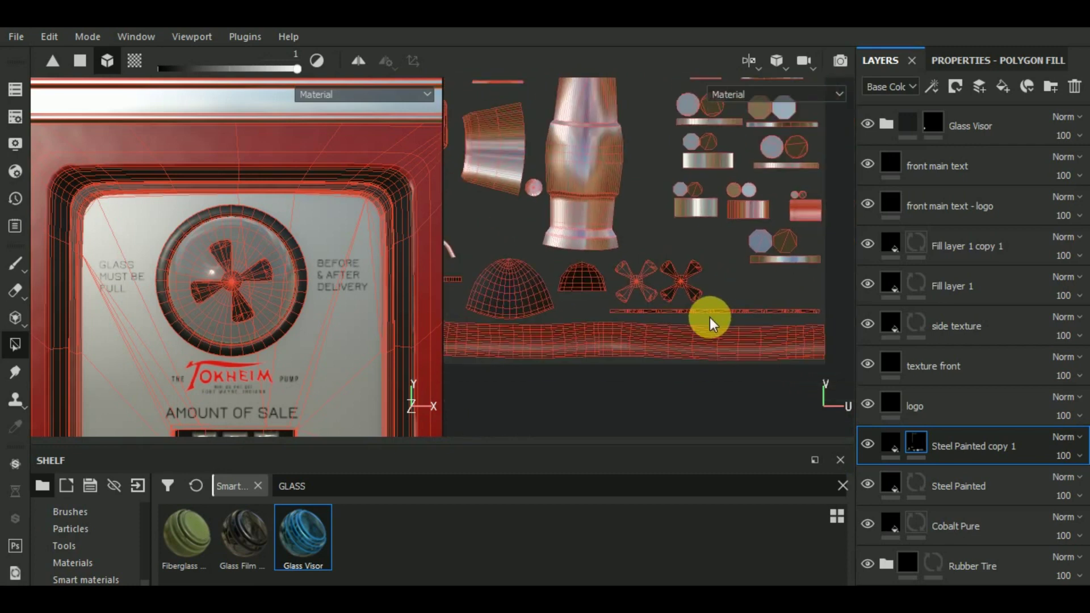
scroll(710, 318, down, 1)
middle_drag(687, 320, 705, 318)
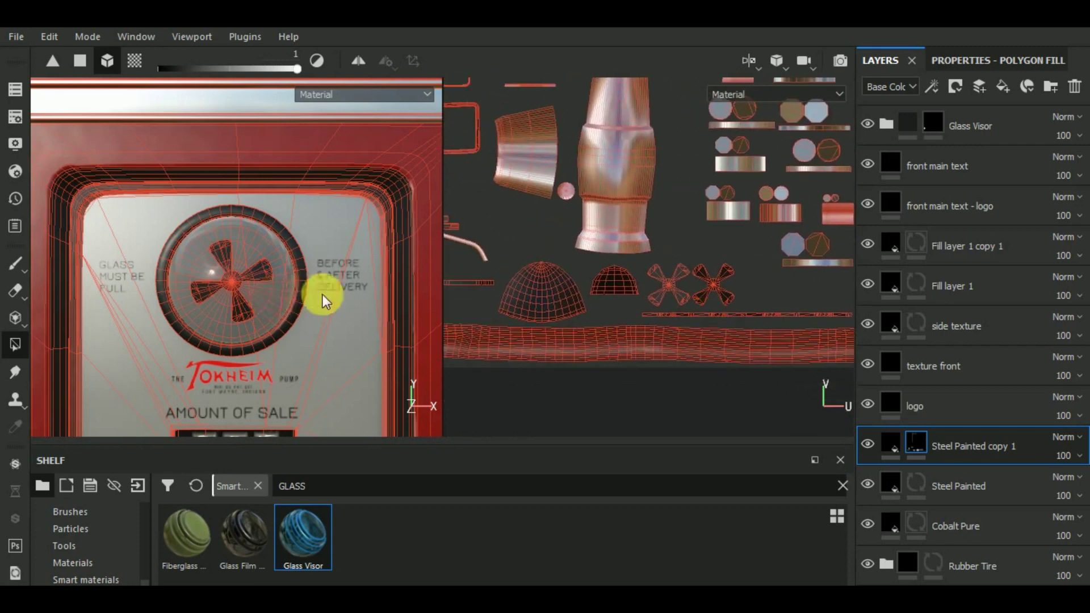
mouse_move(614, 318)
middle_down()
mouse_move(669, 334)
mouse_move(723, 316)
middle_up()
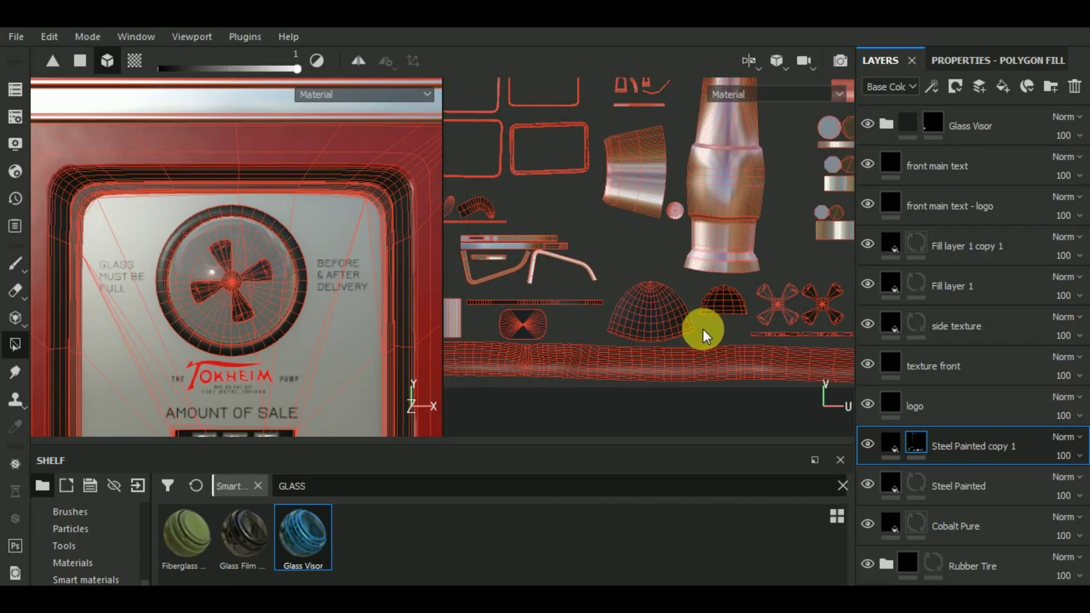
scroll(703, 330, down, 1)
scroll(703, 330, down, 1)
scroll(701, 331, down, 2)
scroll(697, 332, down, 2)
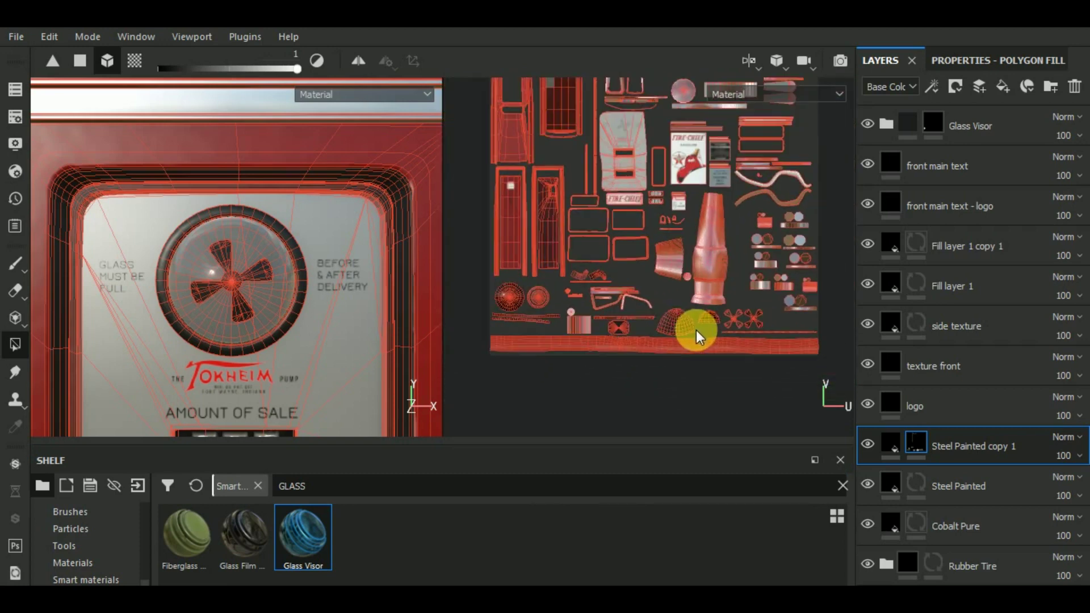
Switch back to the Paint brush and show only the 3D view.
click(16, 264)
click(751, 60)
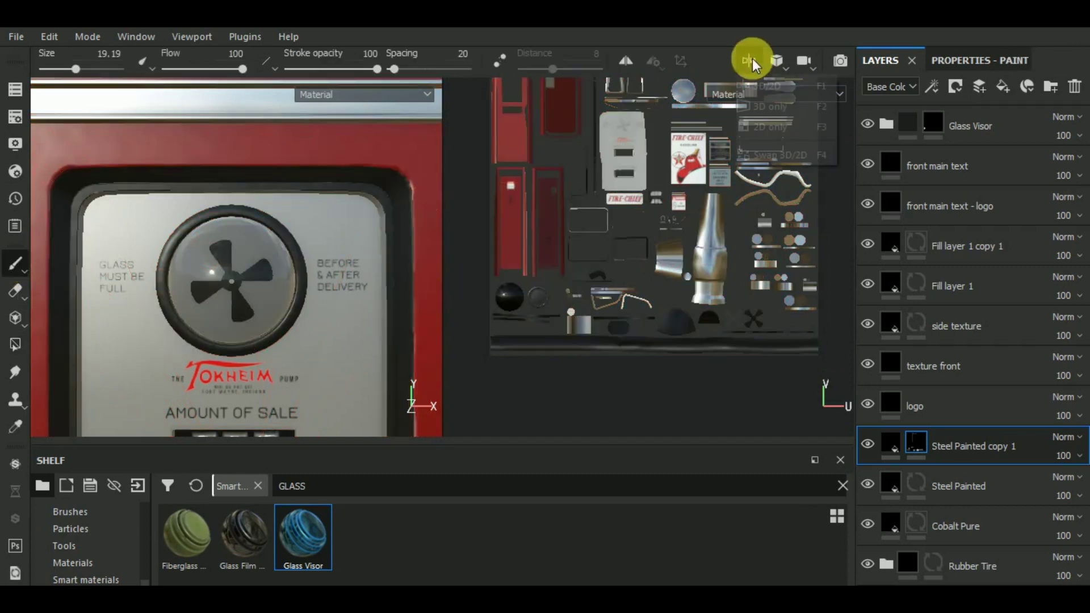
click(773, 109)
Add a color-only fill layer above Glass Visor using the Ambient Occlusion map as base colour.
scroll(572, 195, down, 10)
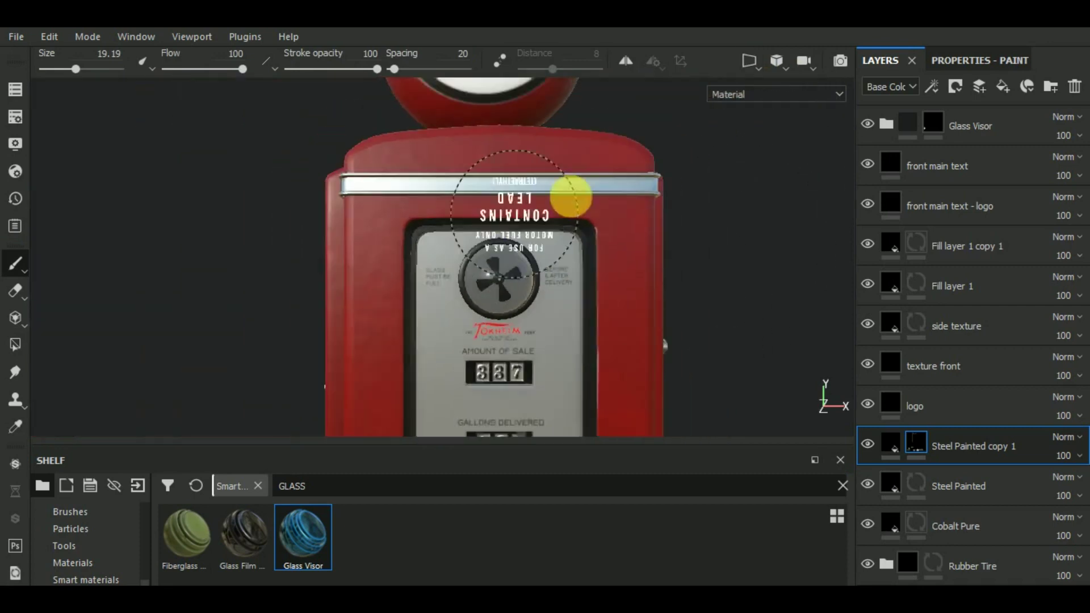
alt+drag(785, 313, 694, 309)
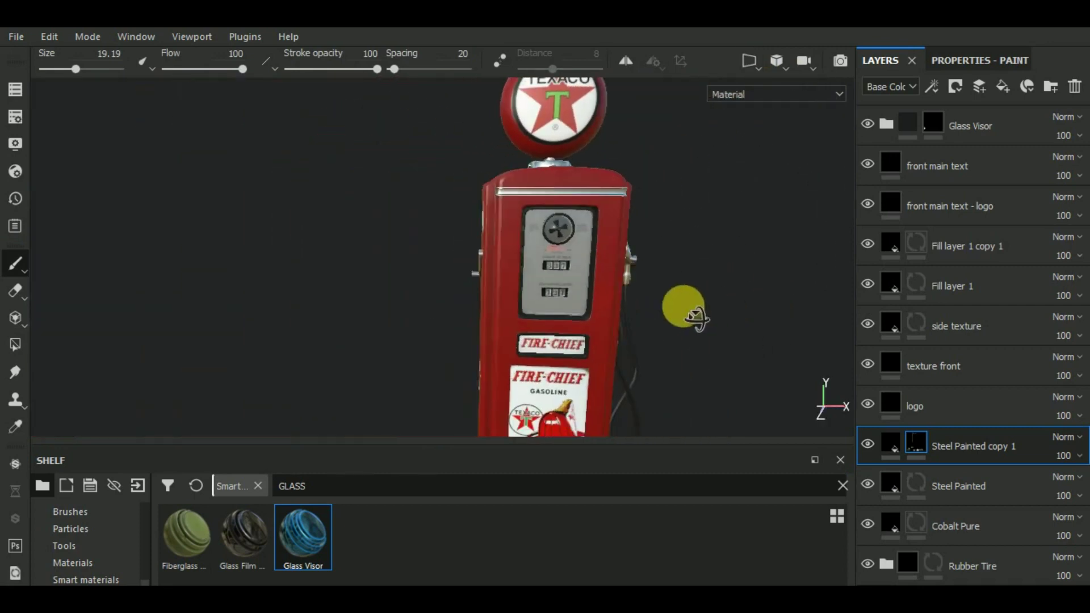
click(881, 134)
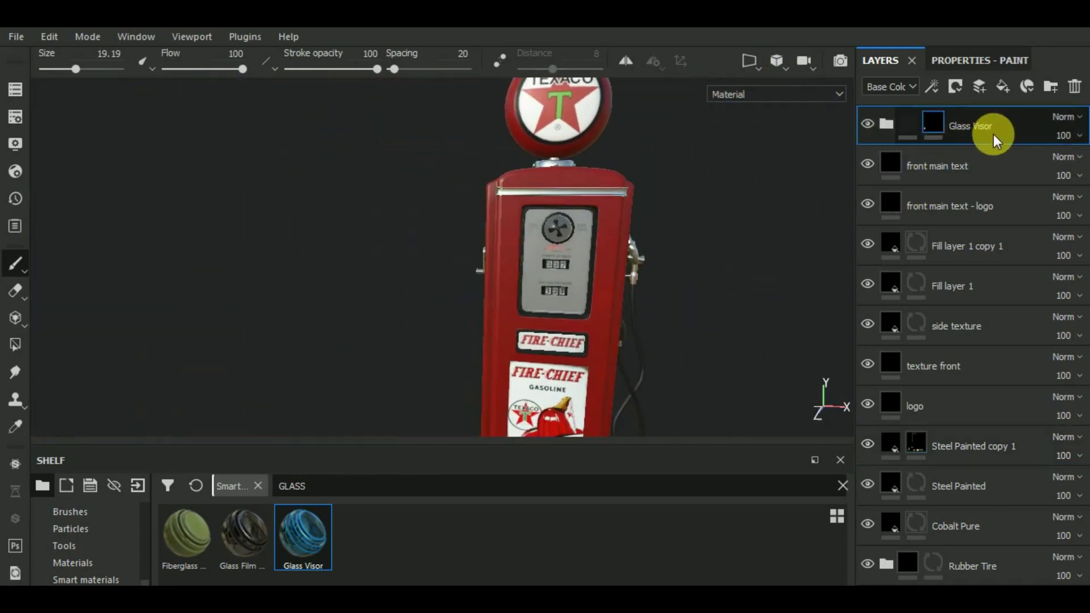
click(1003, 89)
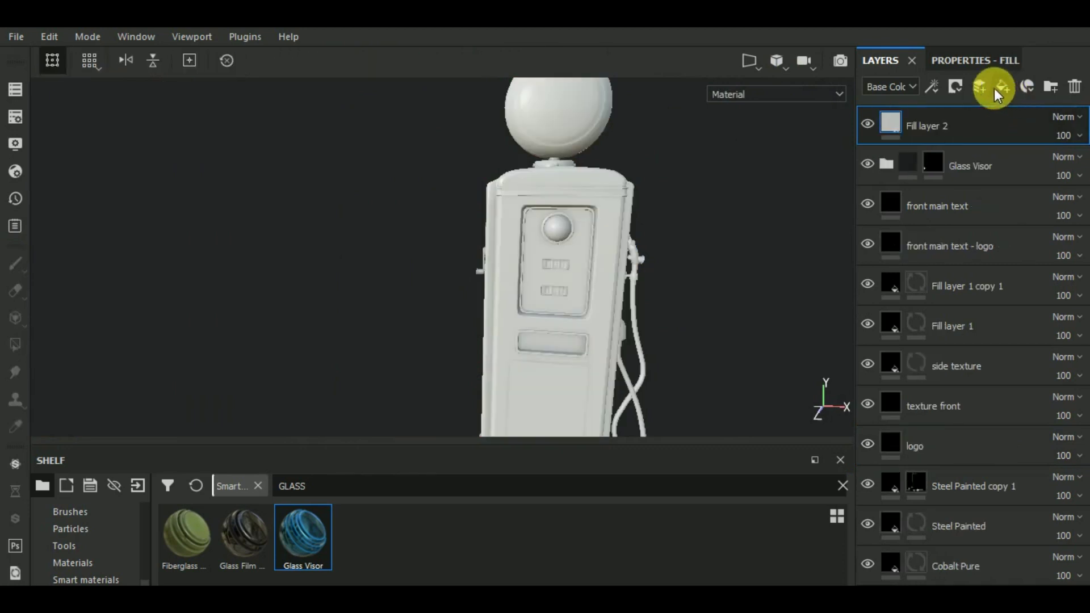
click(956, 61)
click(899, 366)
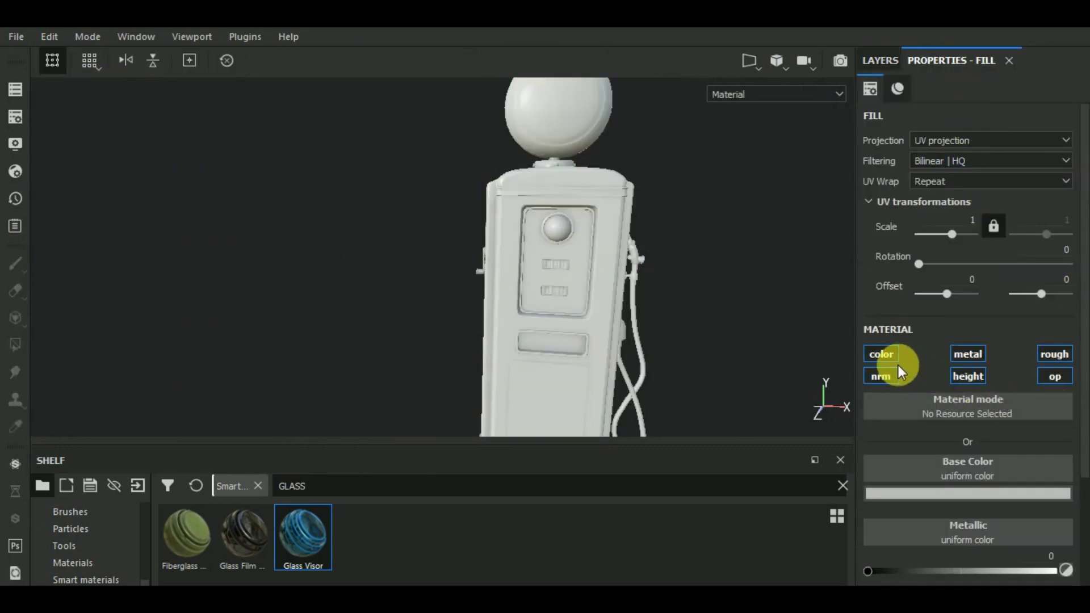
click(1010, 408)
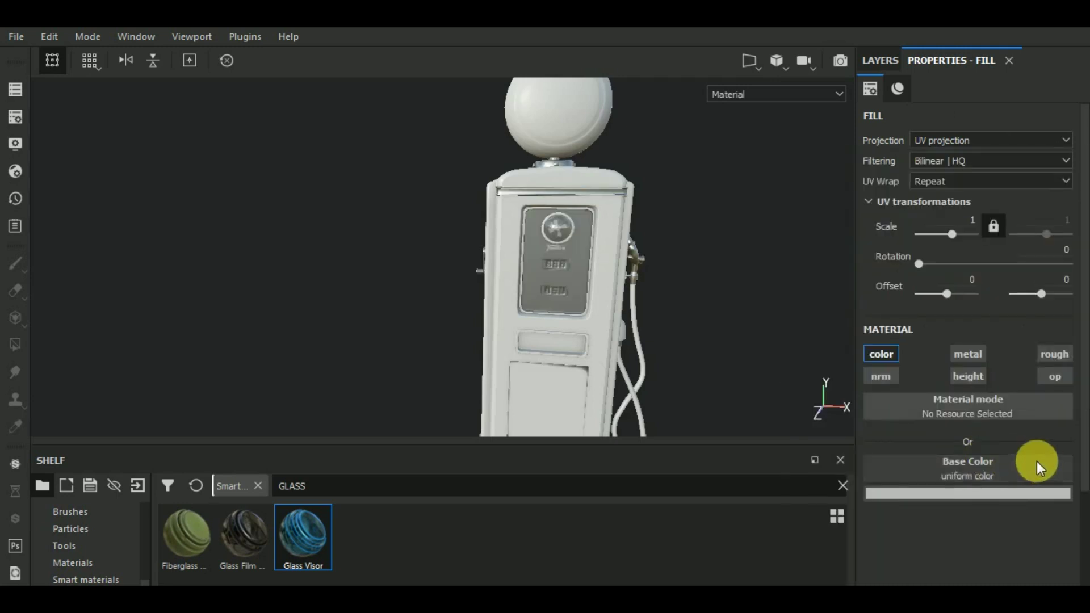
click(974, 471)
click(1051, 292)
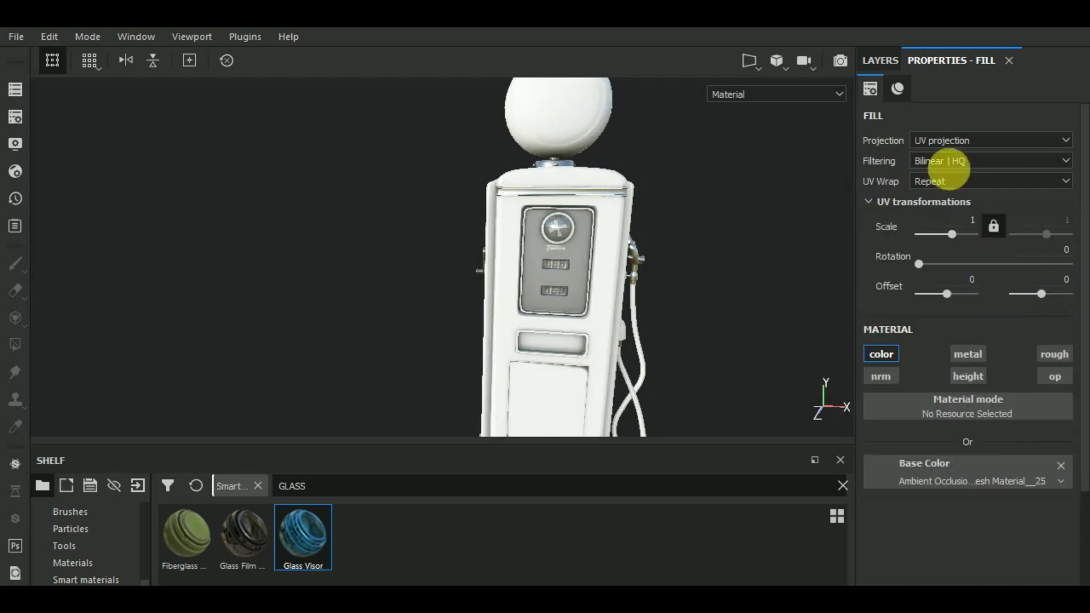
Set the new fill layer to Multiply blending and rename it 'ao'.
click(881, 59)
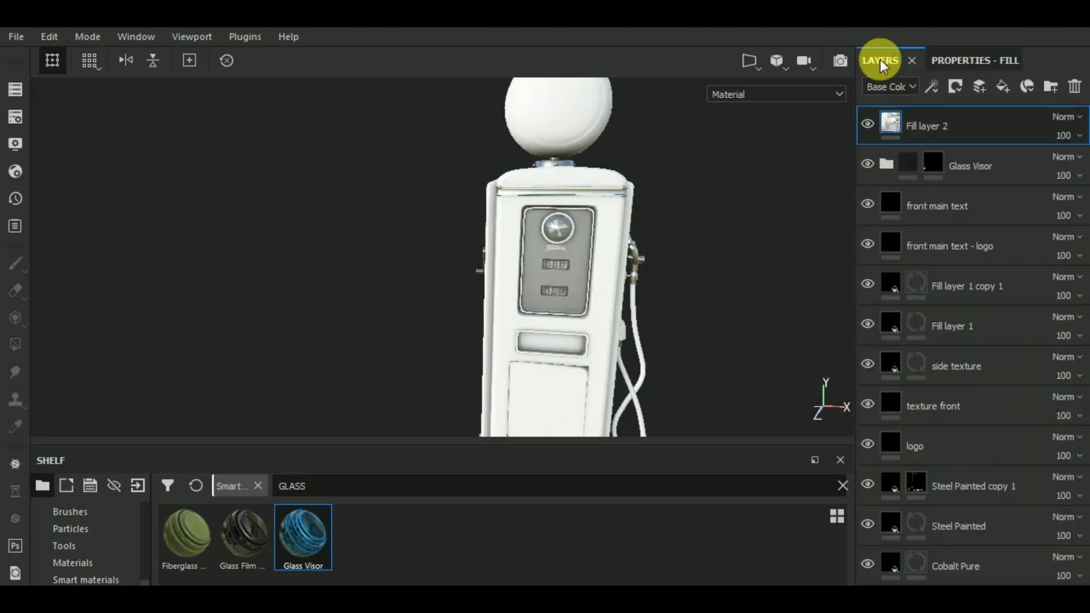
click(1064, 122)
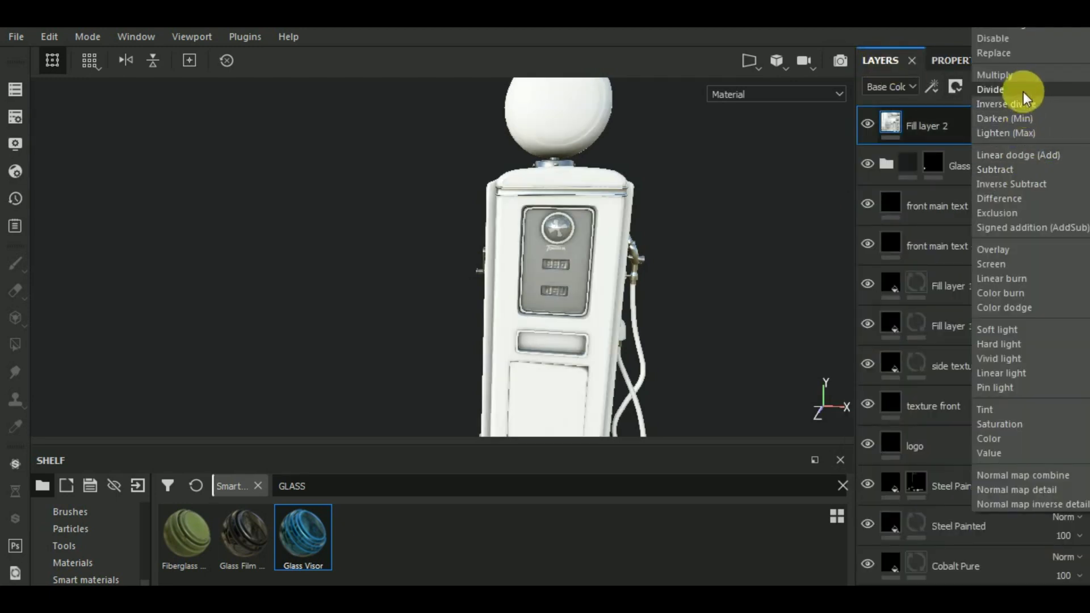
click(1023, 77)
mouse_move(711, 300)
alt+mouse_down()
mouse_move(764, 301)
mouse_move(645, 355)
mouse_move(419, 341)
mouse_move(562, 341)
mouse_move(811, 316)
mouse_move(864, 335)
mouse_move(662, 333)
mouse_move(654, 357)
mouse_move(674, 360)
mouse_move(650, 341)
mouse_move(635, 368)
mouse_move(748, 315)
alt+mouse_up()
scroll(727, 312, down, 3)
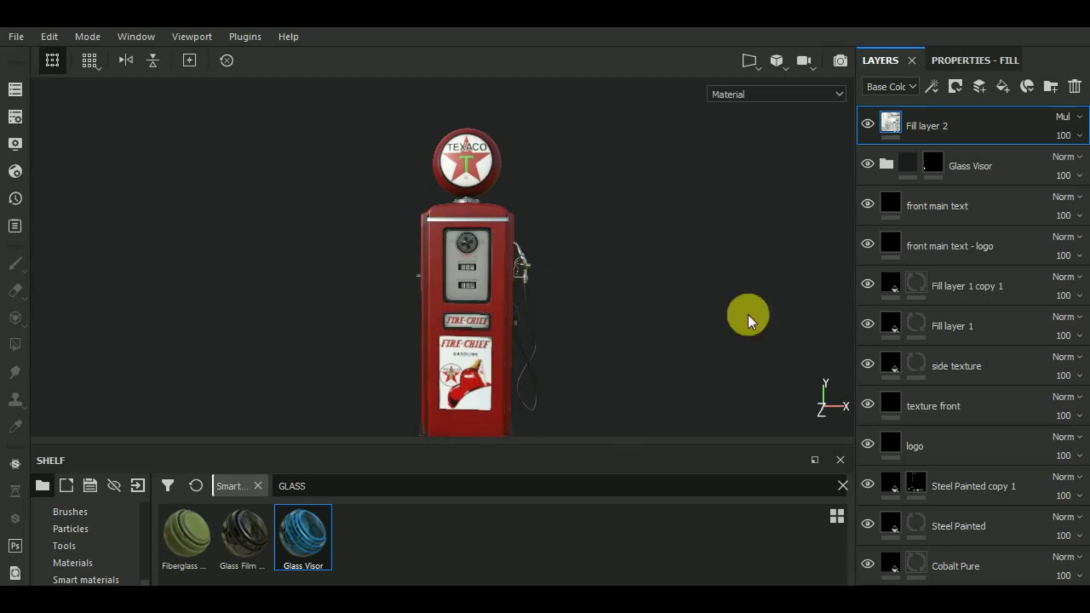
click(938, 129)
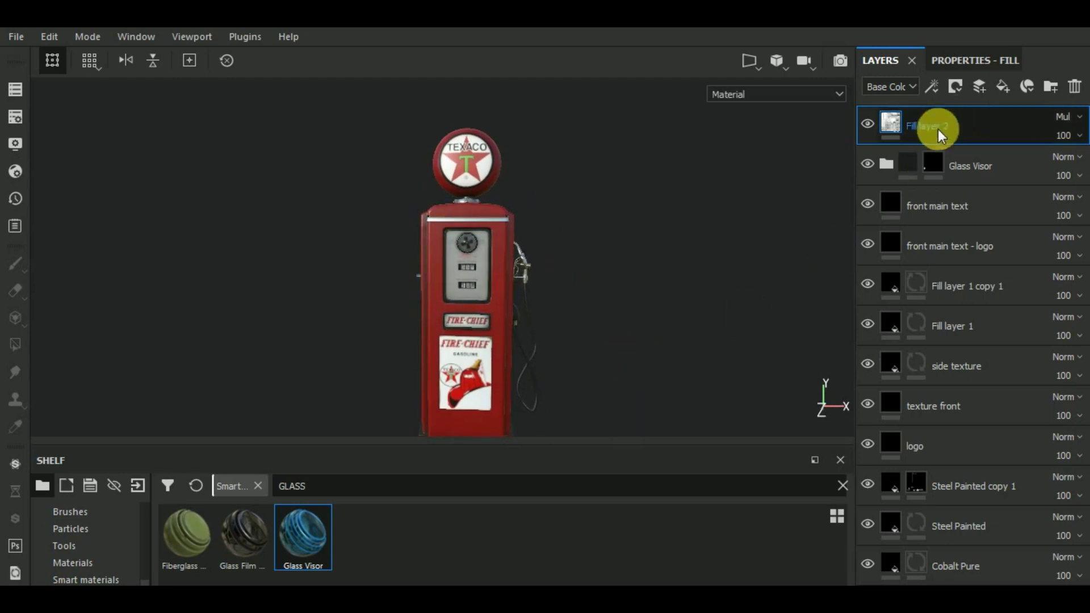
text(ao)
key(Return)
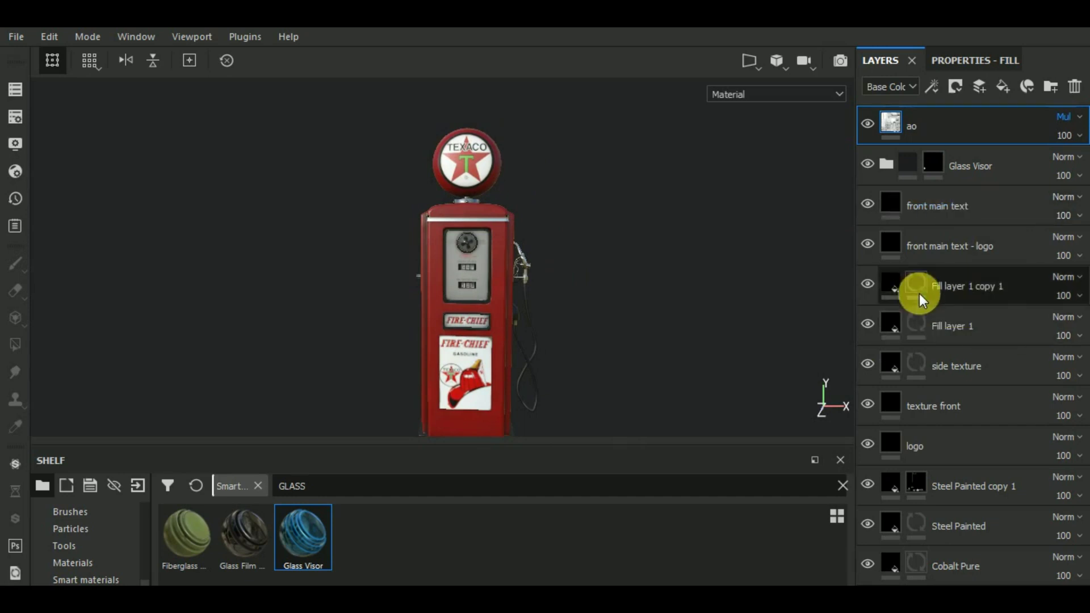
Rename Fill layer 1 copy 1 to 'numbers'.
click(866, 284)
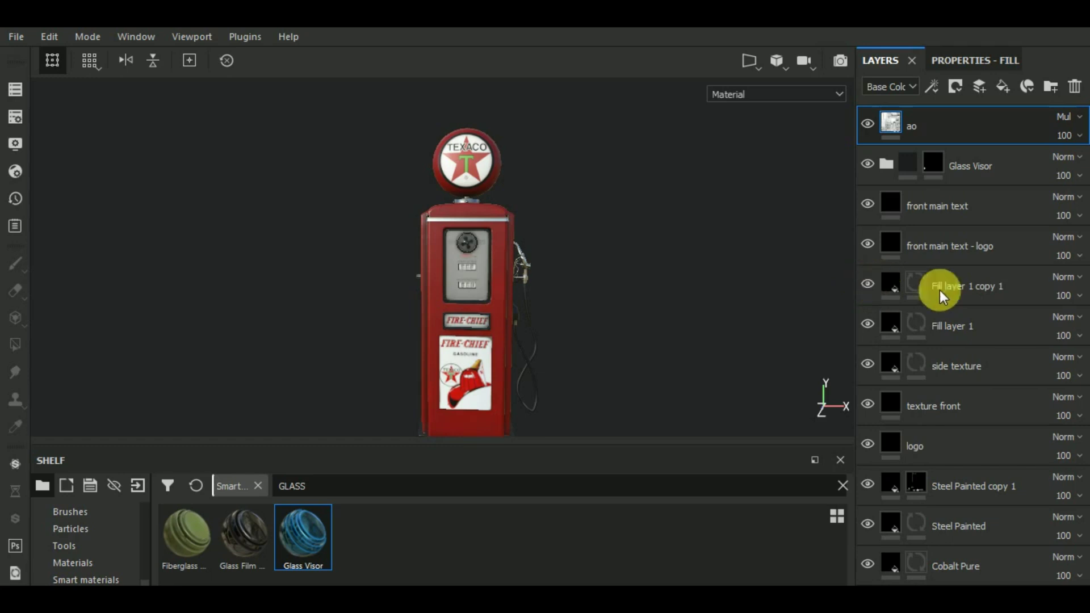
click(971, 290)
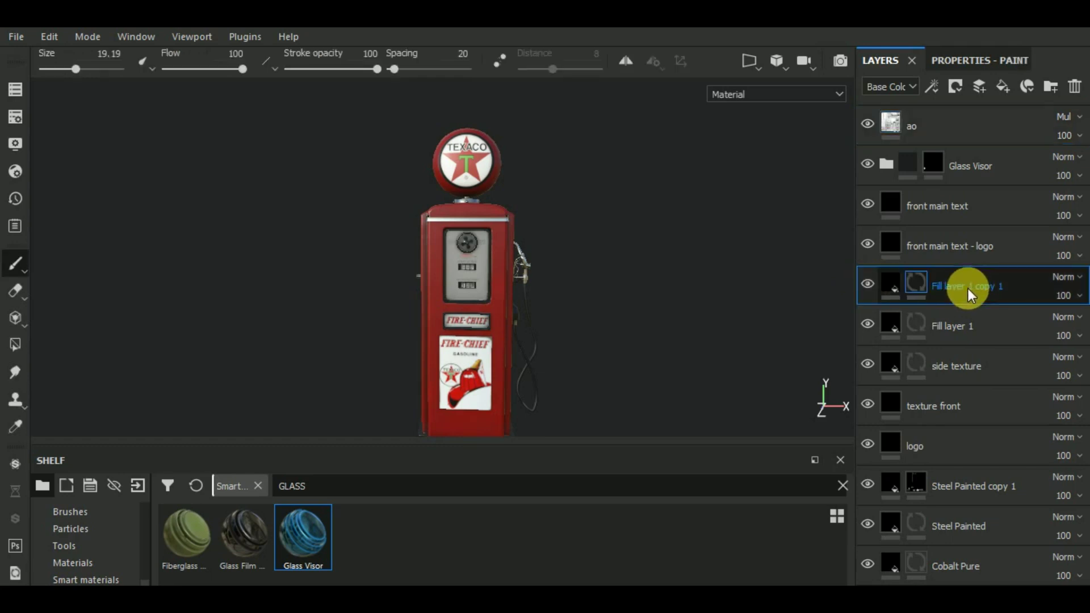
double_click(962, 286)
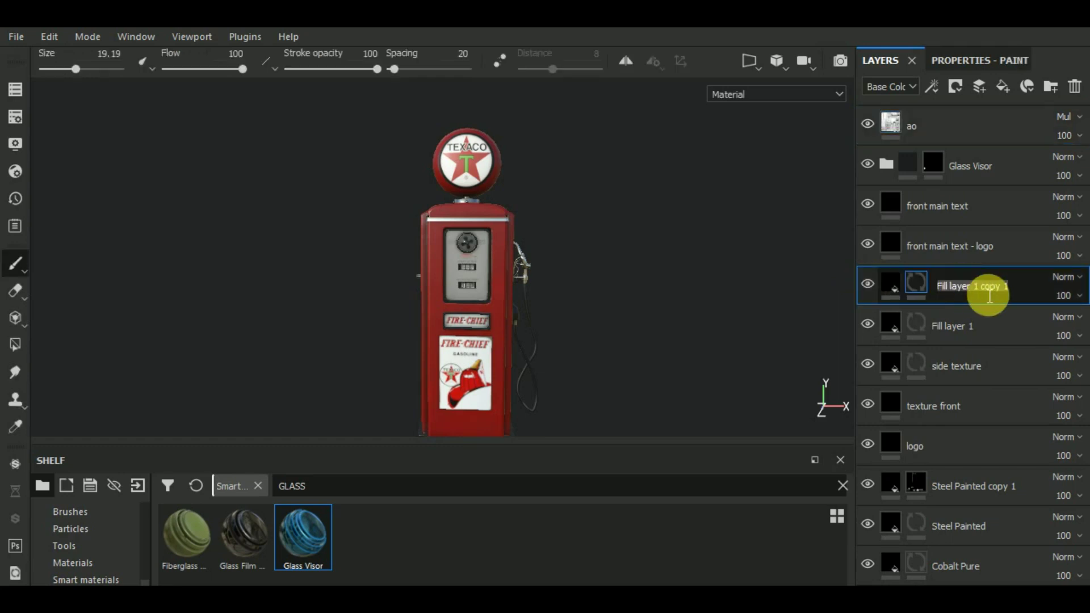
text(numbers)
key(Return)
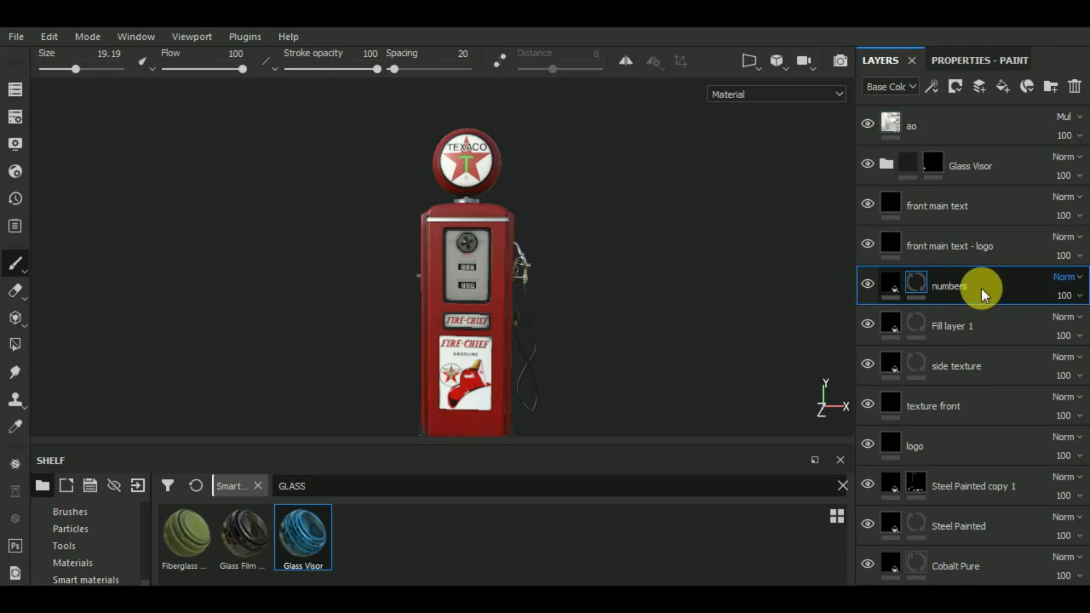
Rename Fill layer 1 to 'bg screen', add a fill layer below ao, and clear the GLASS search.
click(932, 321)
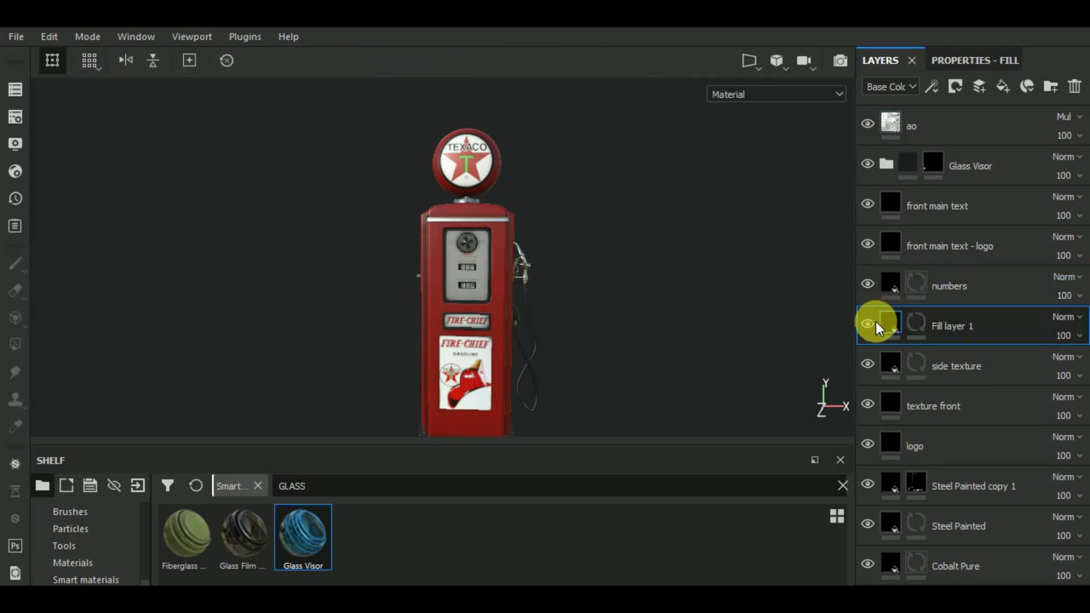
click(871, 323)
click(919, 327)
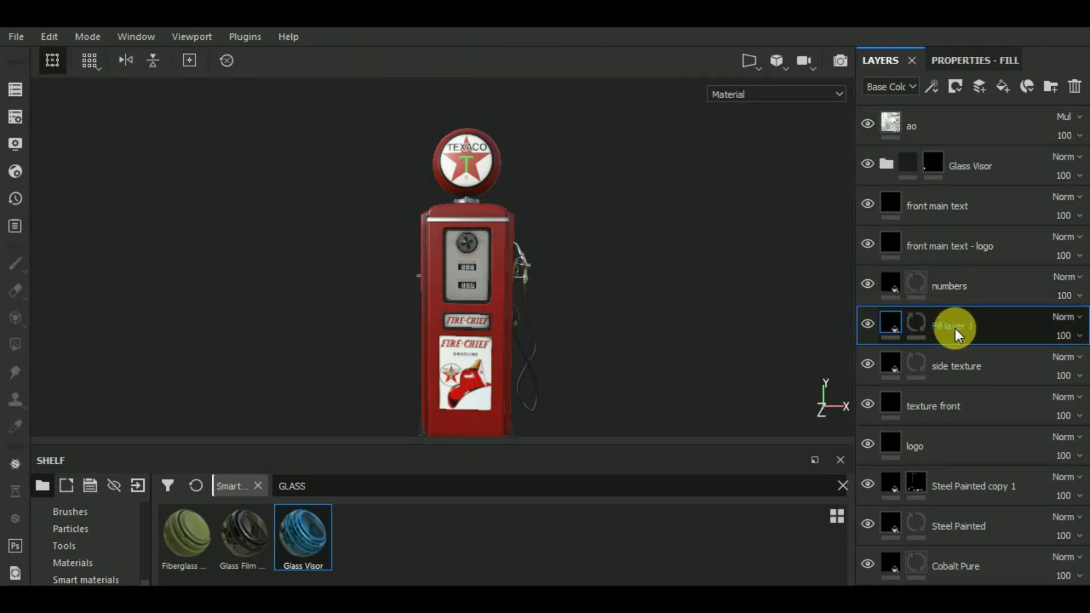
text(bg)
text( screen)
key(Return)
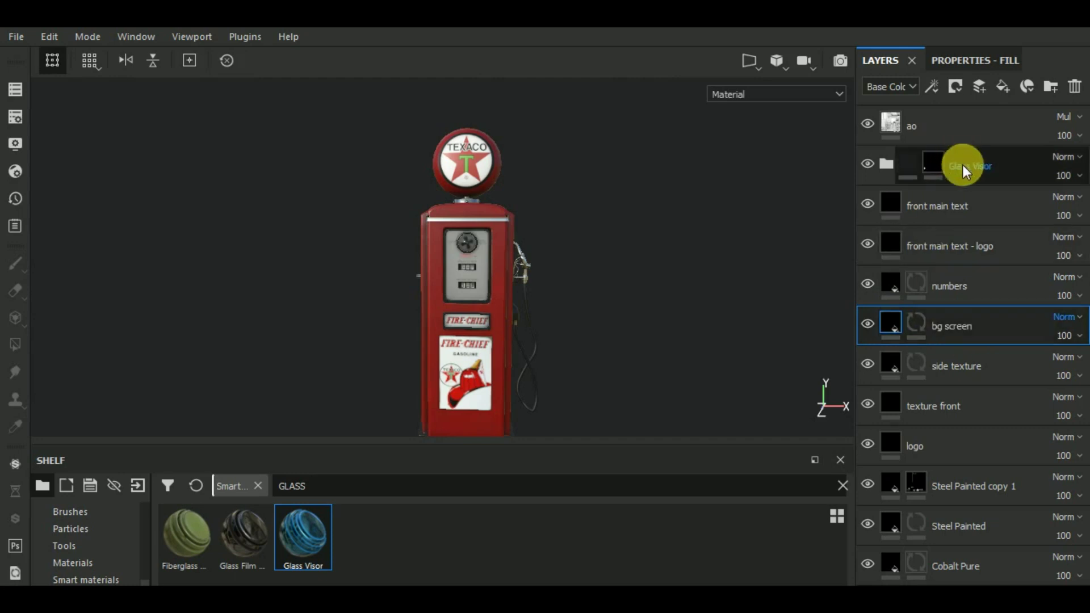
click(1003, 87)
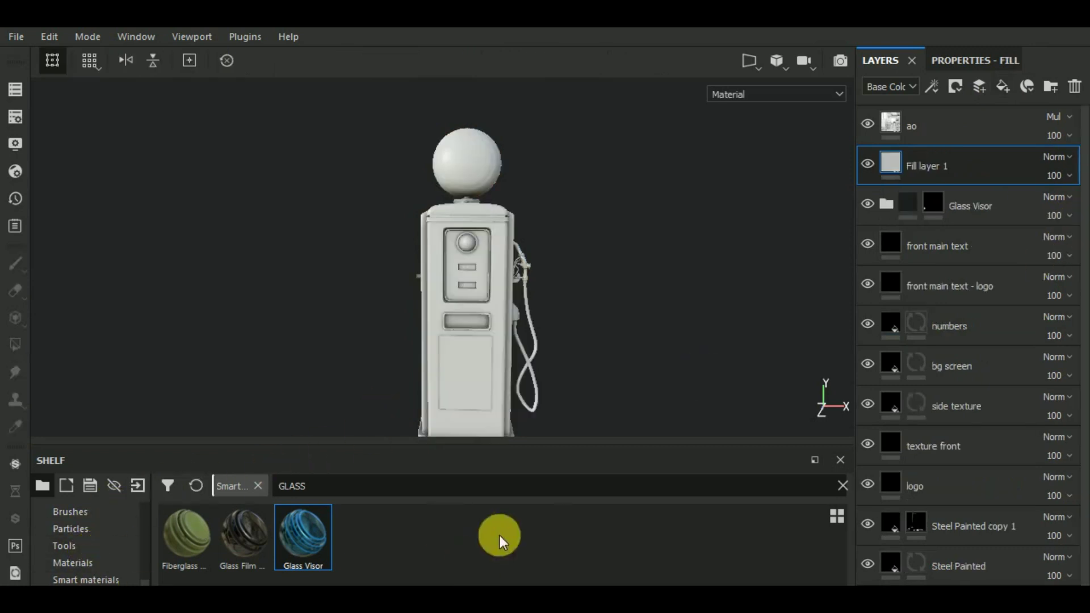
key(Escape)
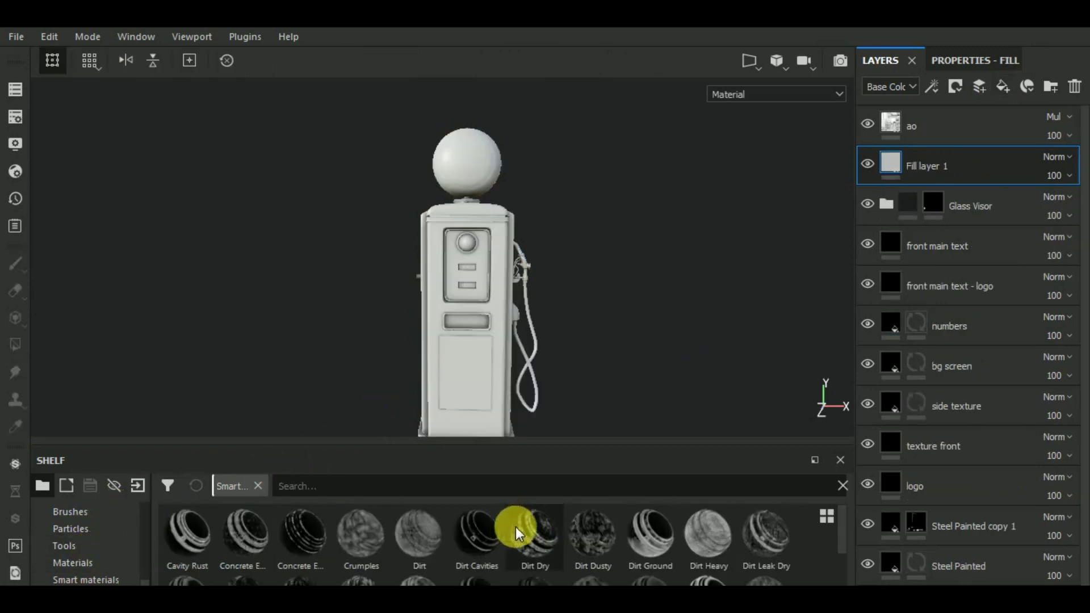
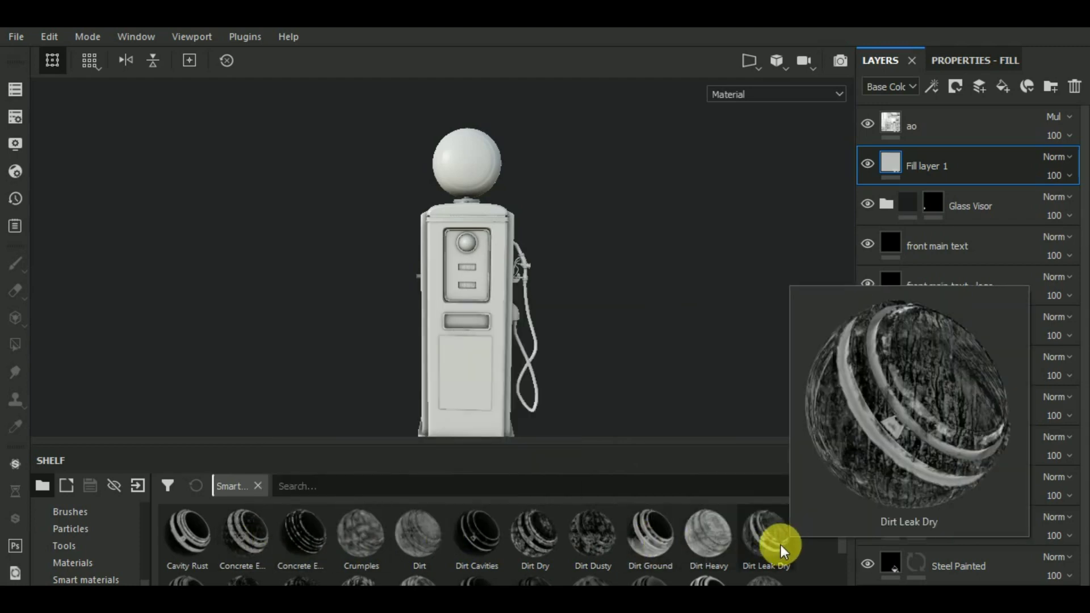
Apply the Dirt Dry smart mask to Fill layer 1, scattering pale dirt patches across the pump.
mouse_move(531, 543)
mouse_down()
mouse_move(933, 267)
mouse_move(971, 184)
mouse_up()
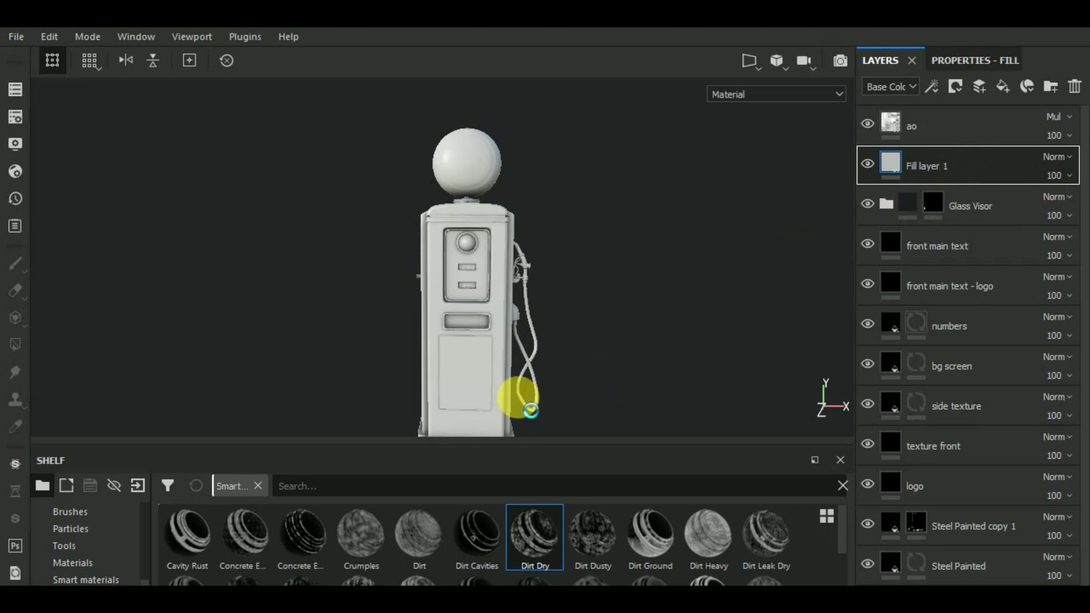
drag(414, 531, 595, 345)
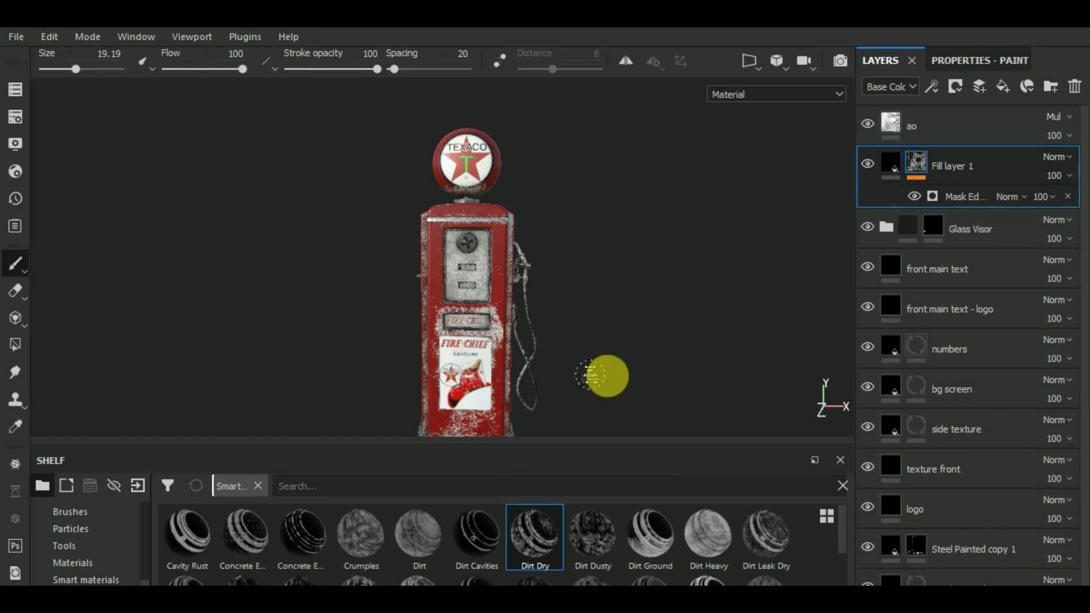
mouse_move(671, 392)
alt+mouse_down()
mouse_move(703, 402)
mouse_move(651, 393)
mouse_move(463, 244)
mouse_move(667, 365)
mouse_move(652, 377)
alt+mouse_up()
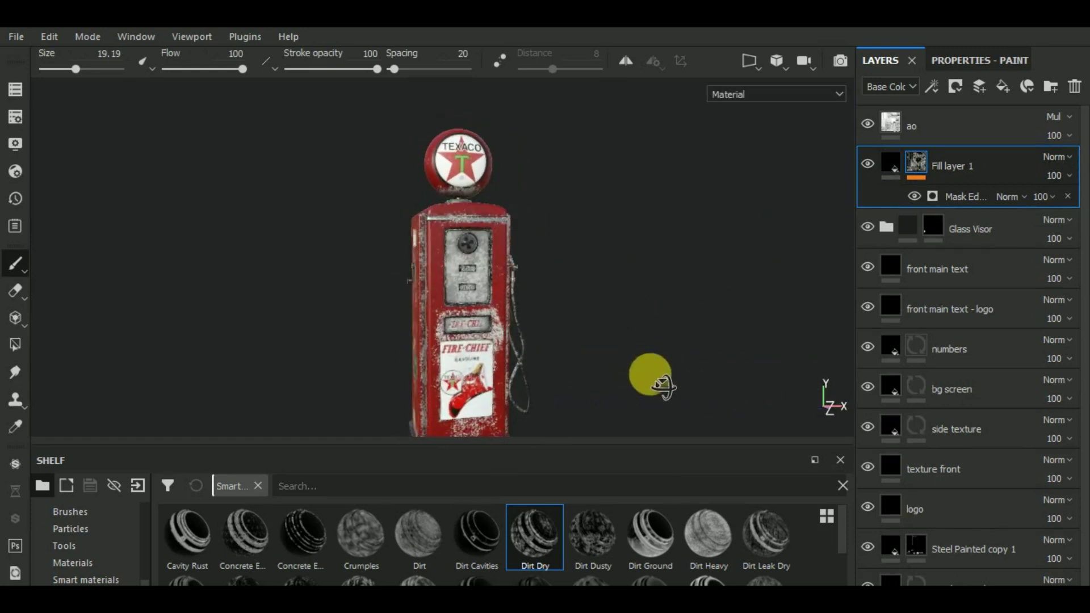
click(889, 175)
Give Fill layer 1 a very dark brown base colour so the dirt patches read brown.
click(963, 54)
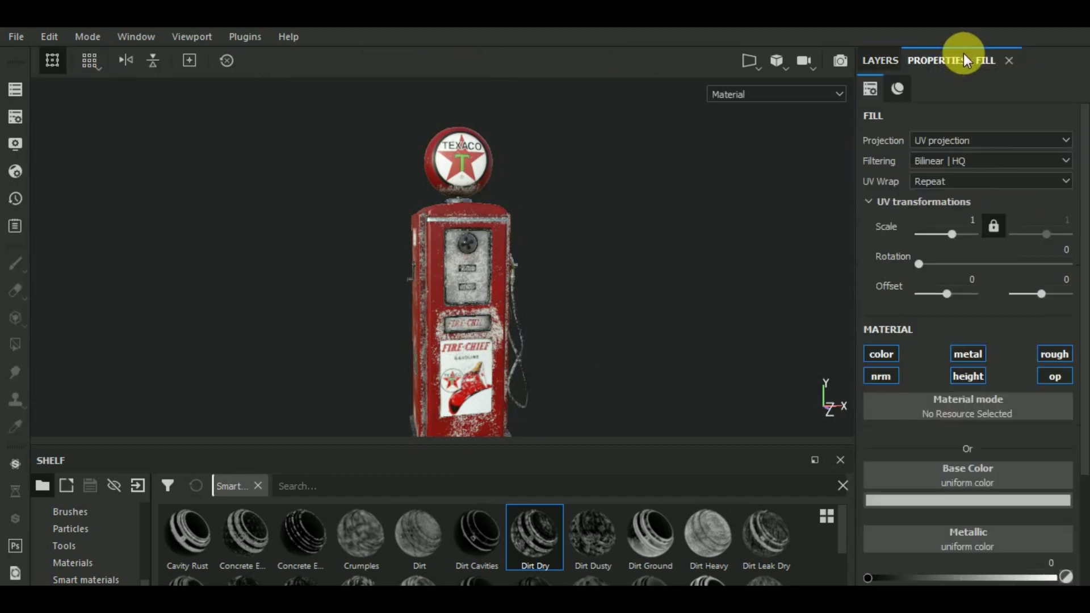
click(974, 490)
drag(1003, 449, 1014, 440)
click(950, 415)
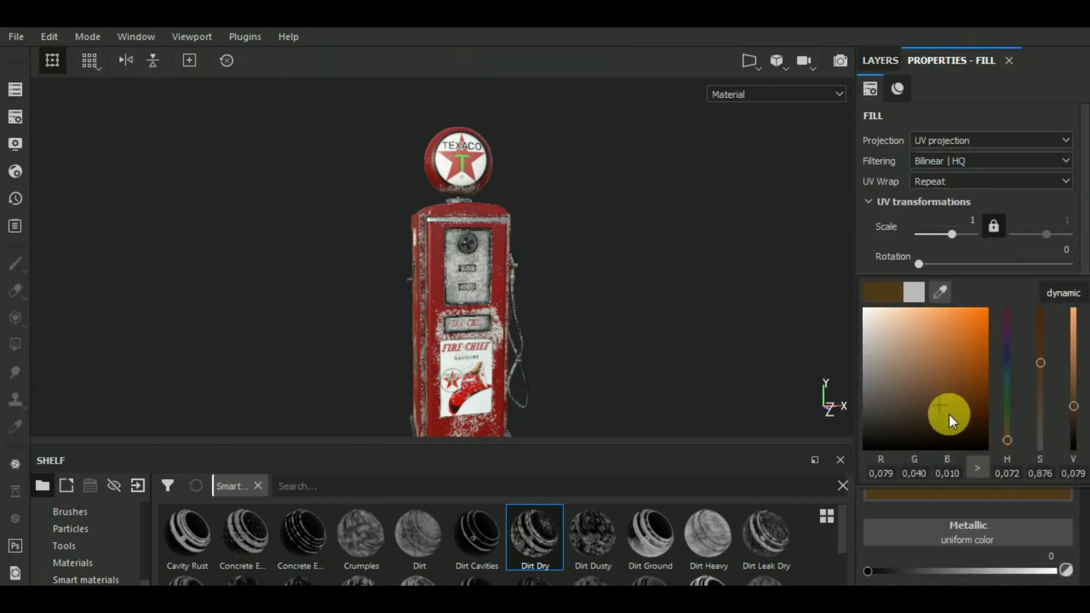
drag(952, 419, 955, 406)
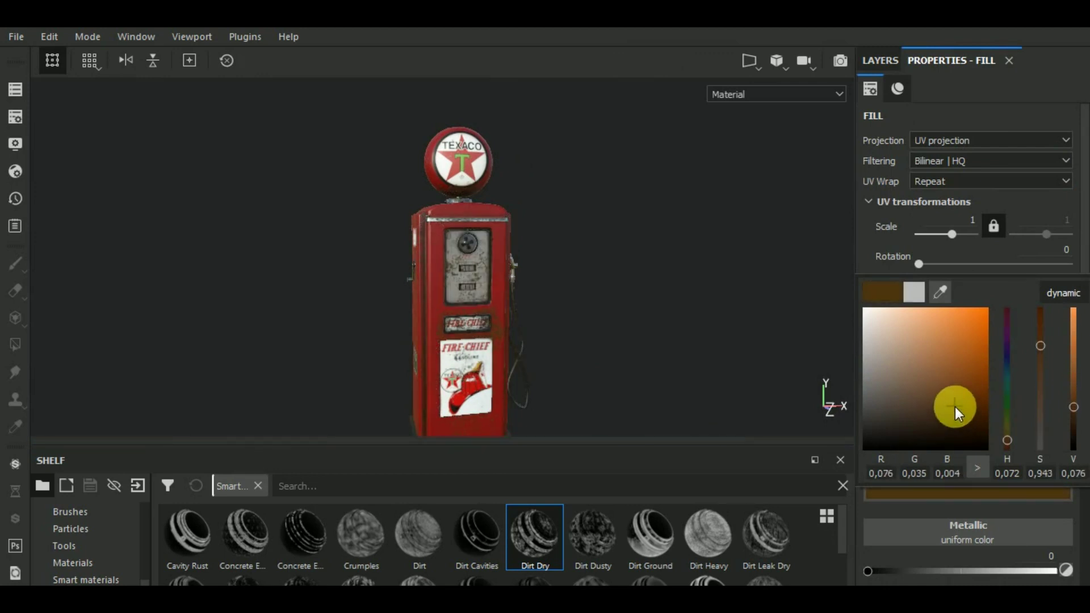
mouse_move(633, 300)
alt+mouse_down()
mouse_move(706, 336)
mouse_move(638, 356)
mouse_move(407, 354)
mouse_move(608, 349)
mouse_move(589, 309)
mouse_move(462, 303)
alt+mouse_up()
alt+right_drag(462, 304, 463, 289)
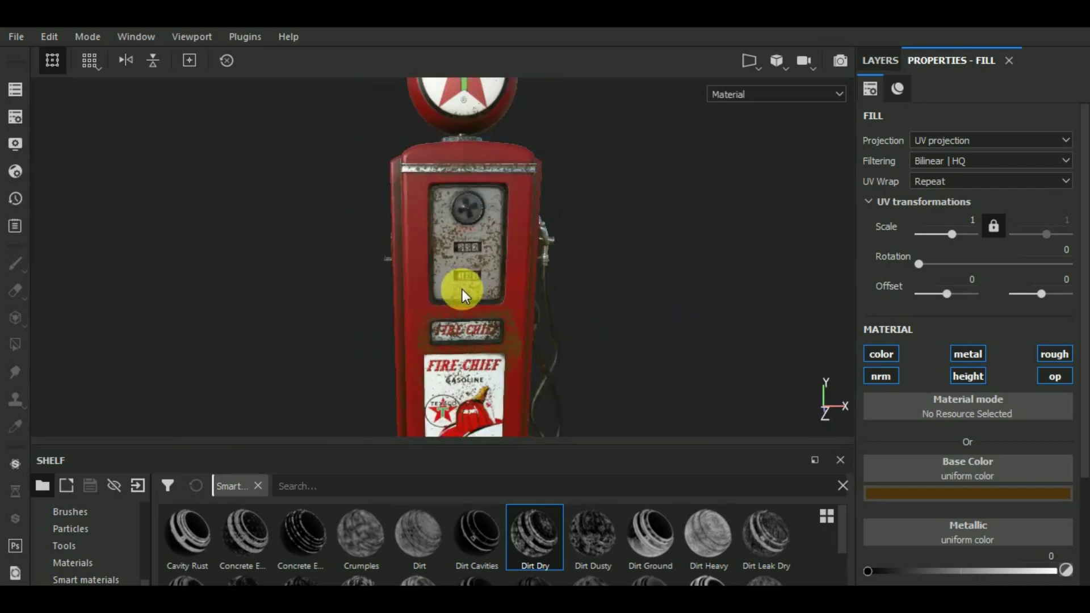
click(880, 61)
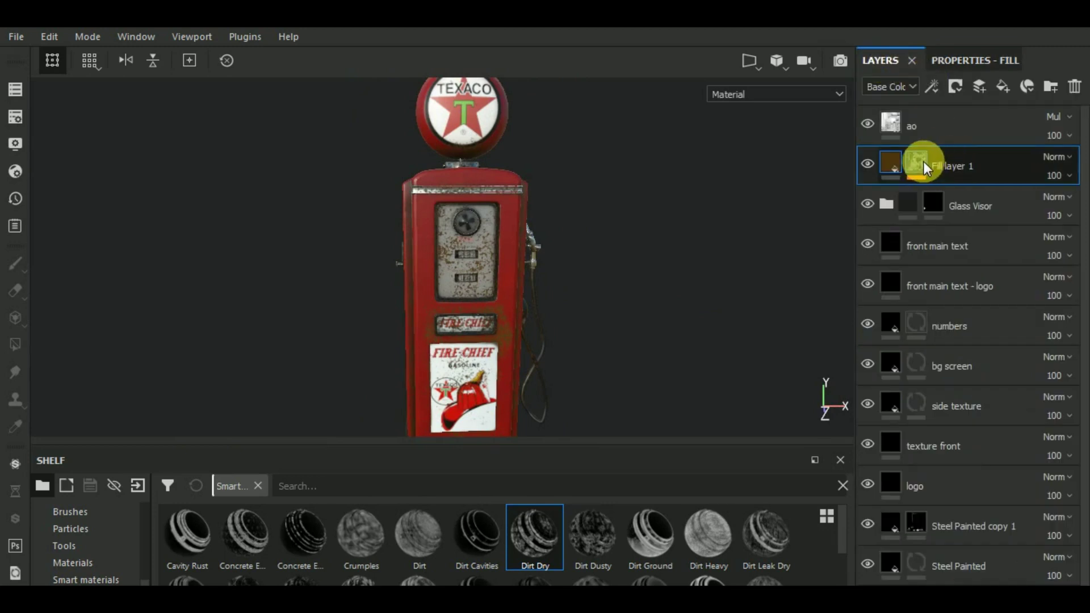
Rename Fill layer 1 to 'dirt'.
key(1)
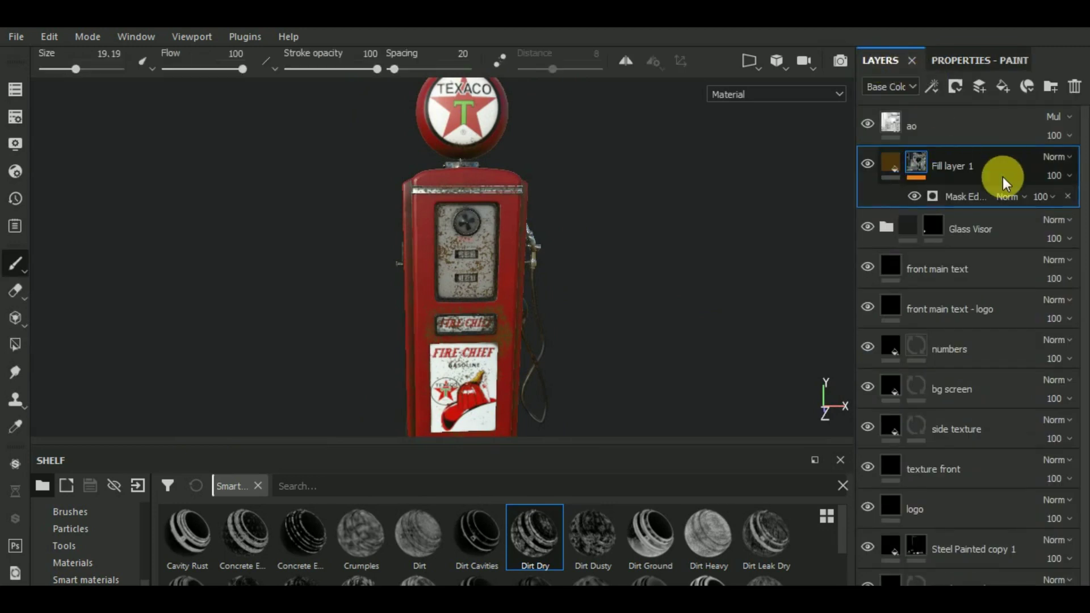
double_click(961, 166)
text(dirt)
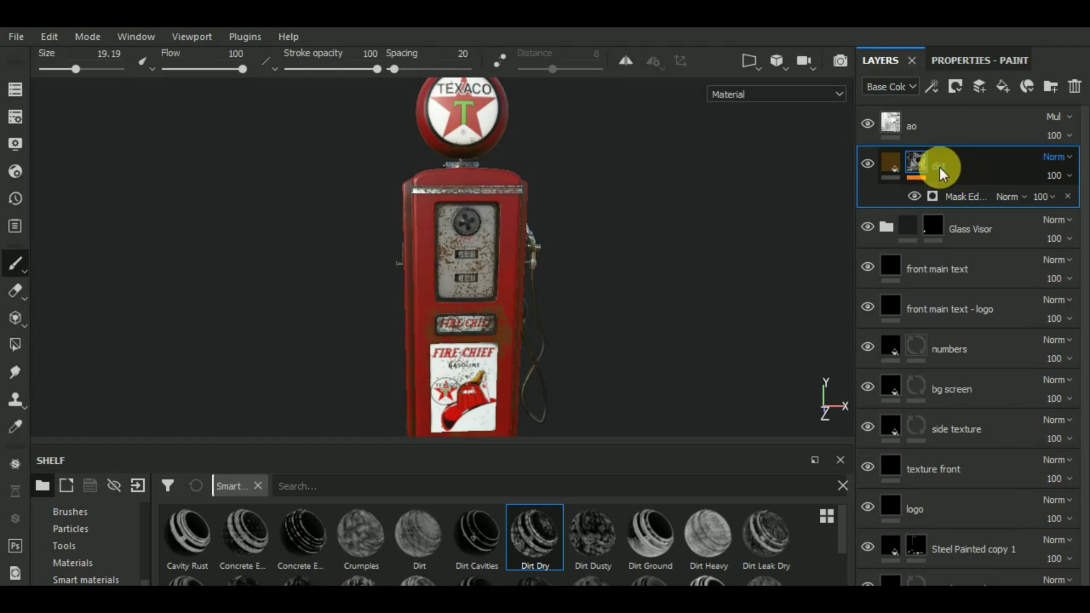
key(Return)
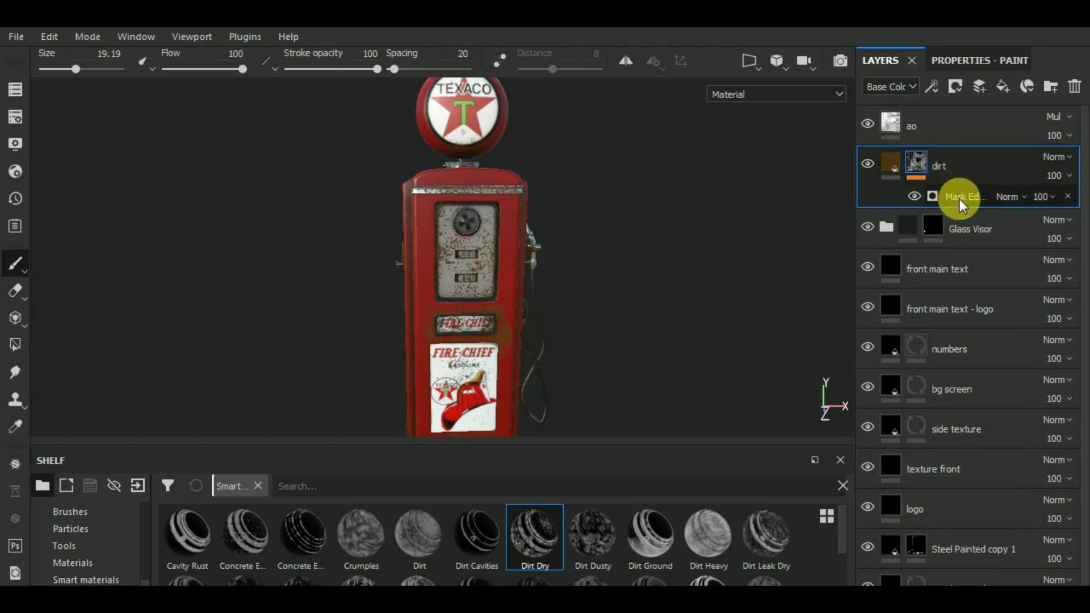
click(962, 61)
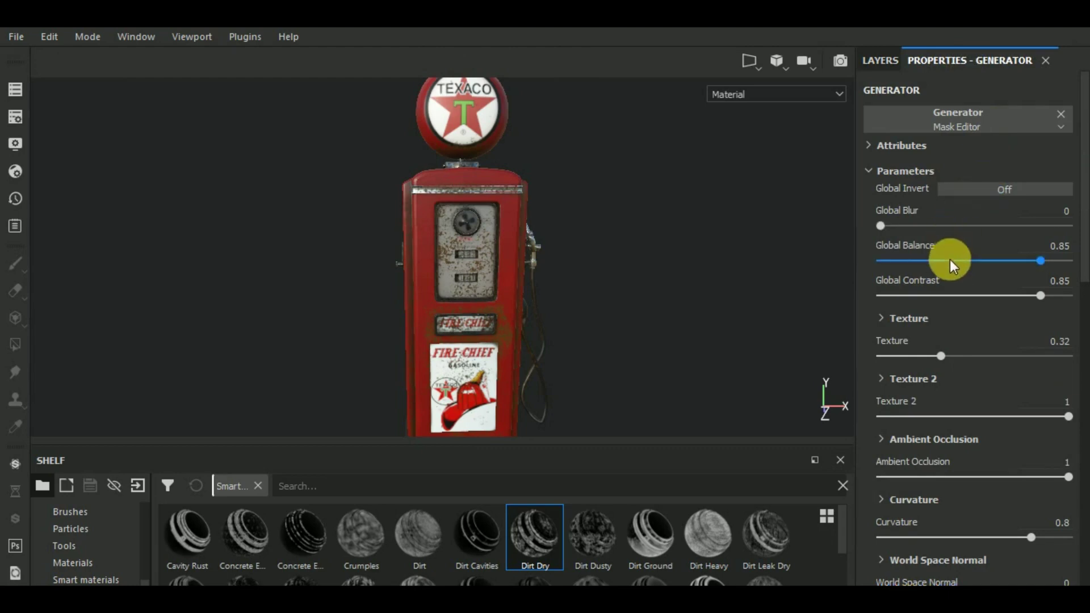
click(938, 272)
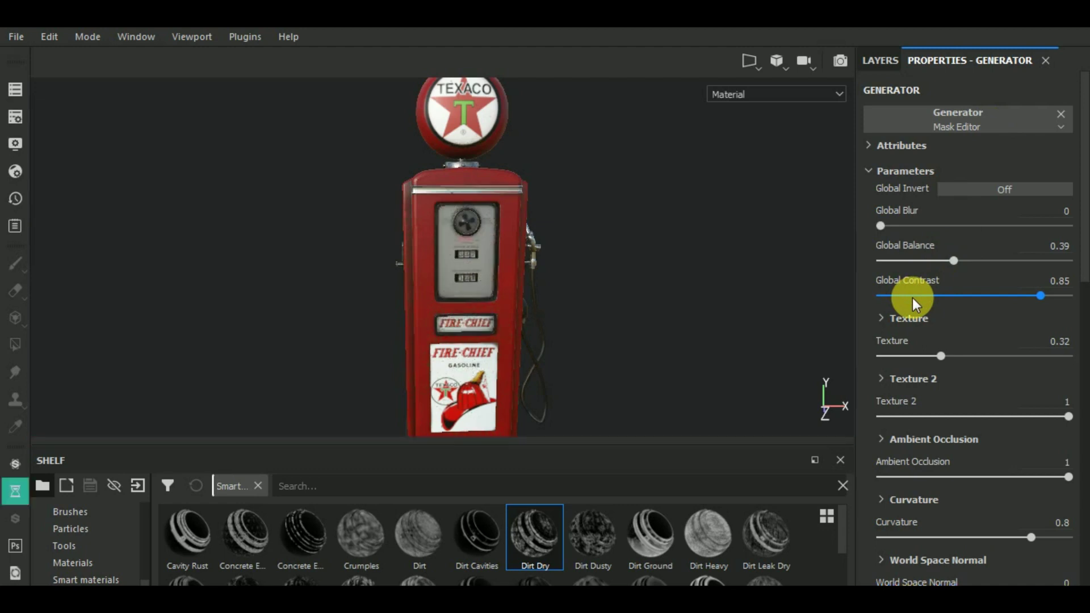
click(922, 295)
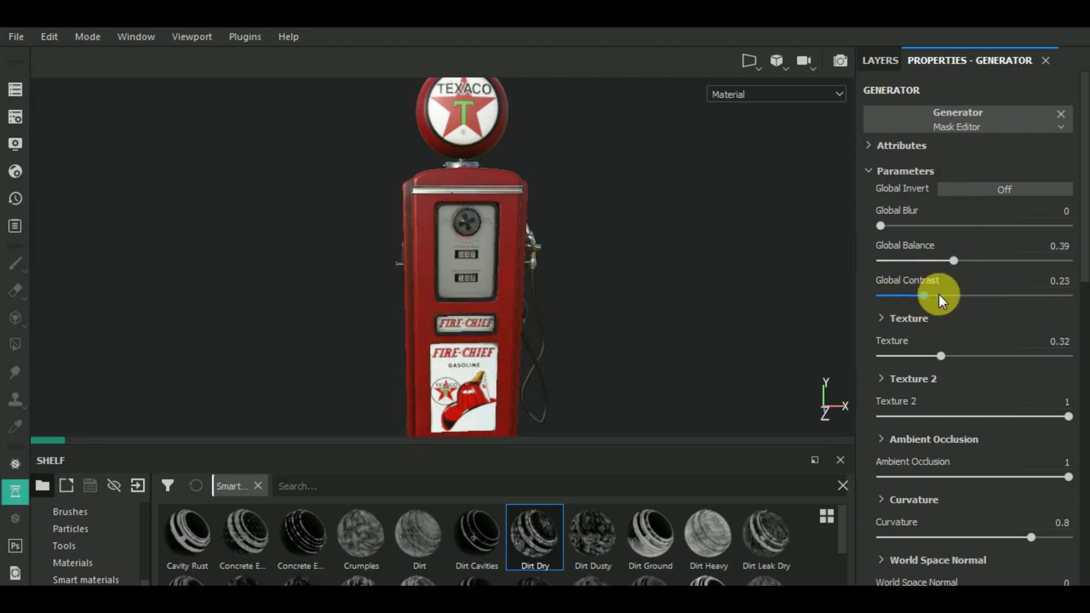
click(943, 536)
click(997, 263)
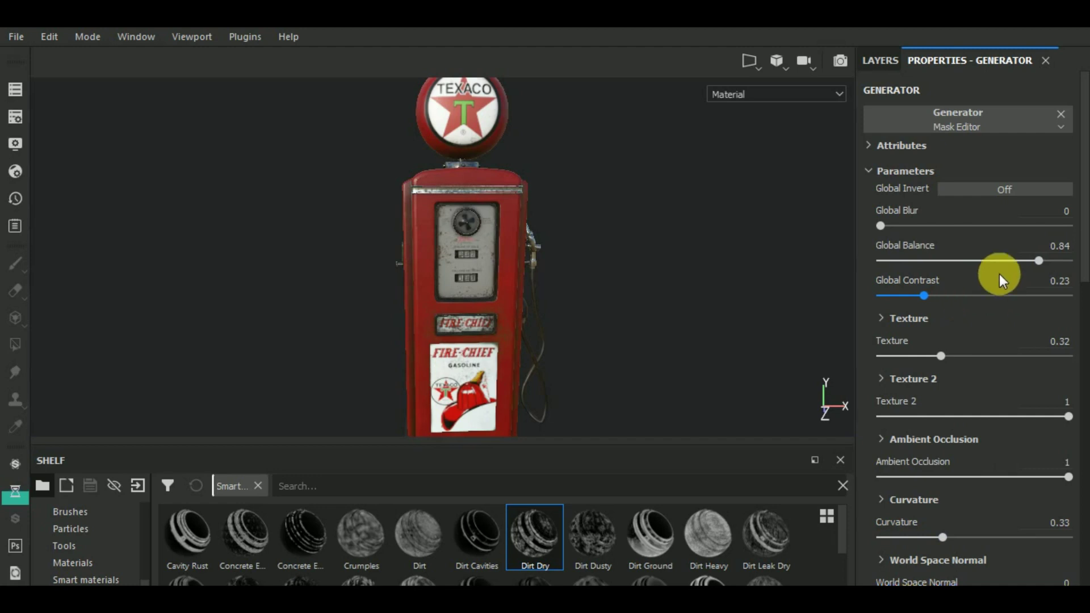
drag(1021, 261, 1020, 262)
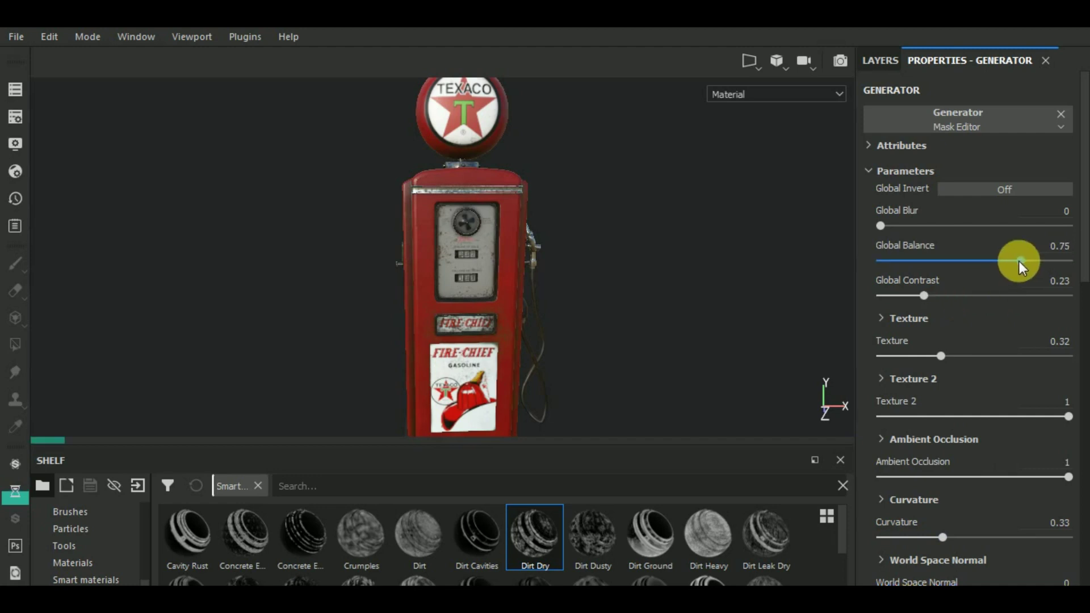
mouse_move(746, 311)
alt+mouse_down()
mouse_move(620, 330)
mouse_move(761, 289)
mouse_move(776, 313)
mouse_move(710, 290)
alt+mouse_up()
scroll(466, 271, up, 3)
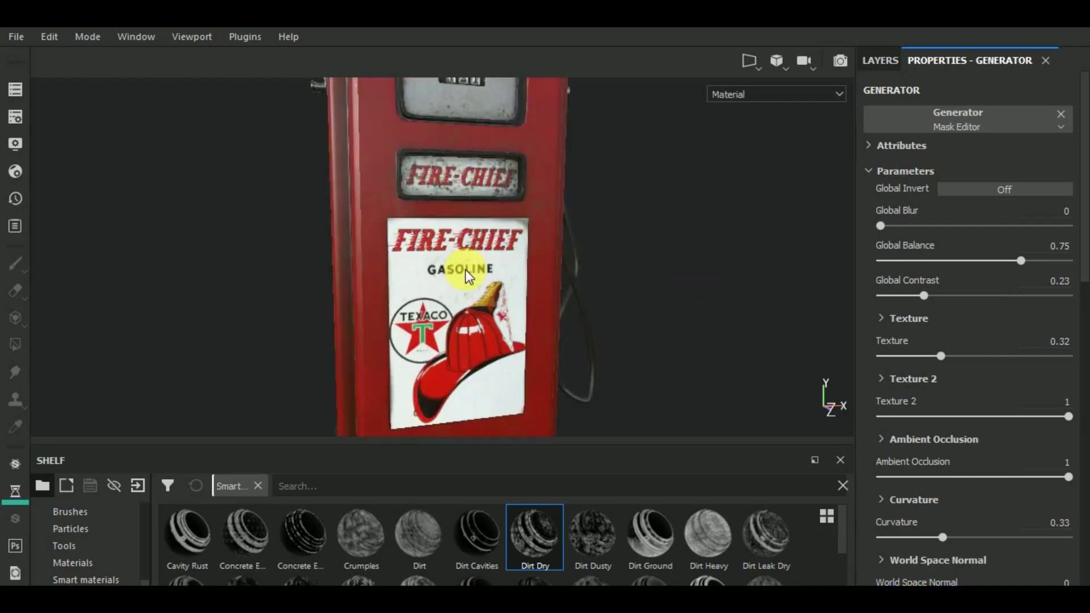
scroll(474, 285, up, 2)
scroll(481, 305, up, 2)
scroll(482, 306, down, 2)
scroll(486, 308, down, 3)
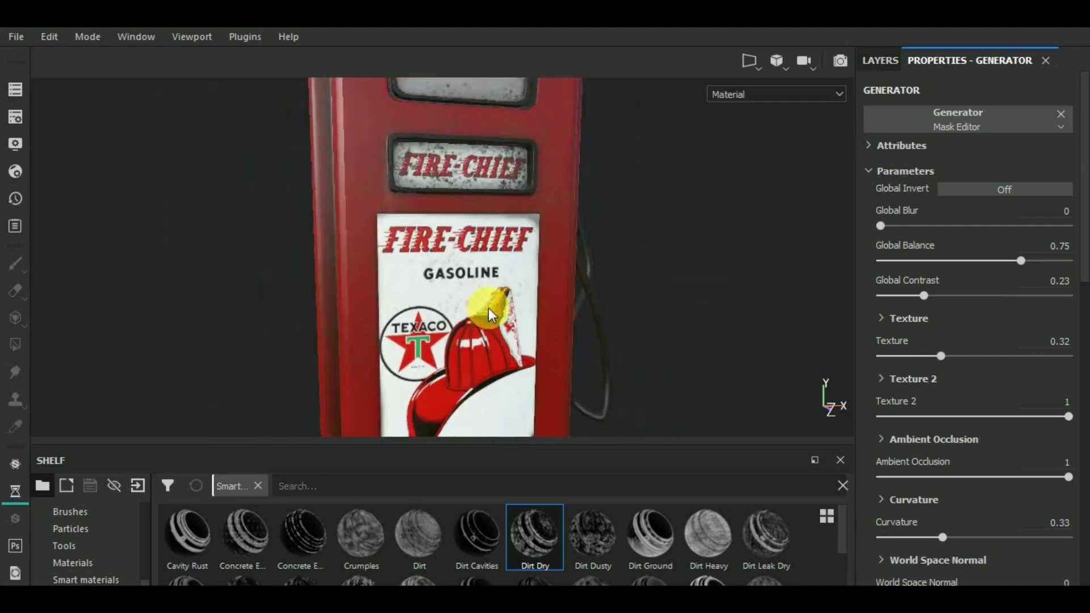
scroll(494, 300, down, 3)
mouse_move(737, 326)
alt+mouse_down()
mouse_move(828, 313)
mouse_move(747, 319)
alt+mouse_up()
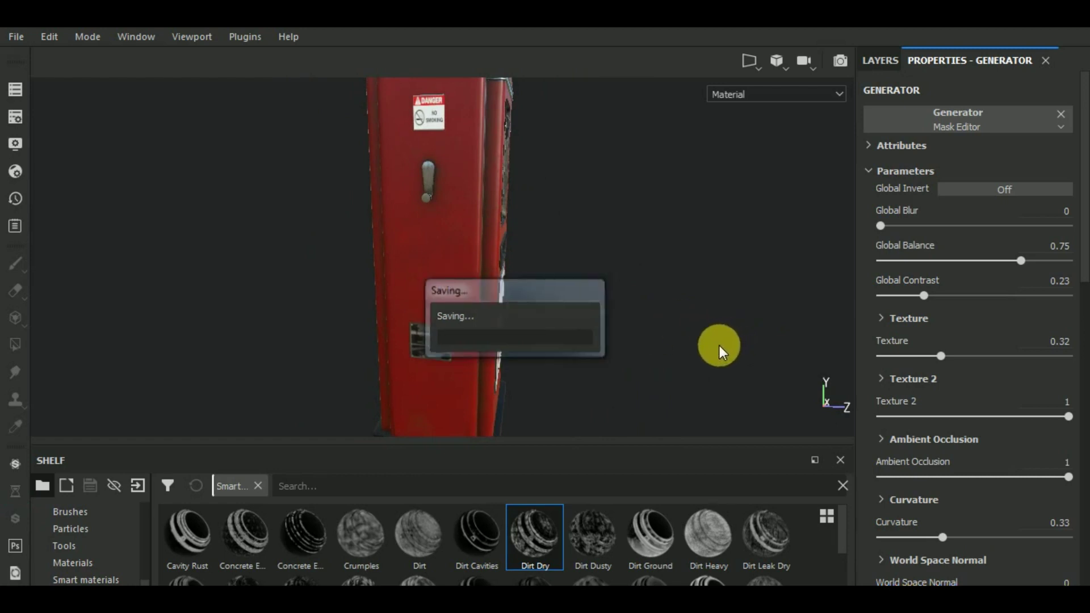
mouse_move(722, 364)
alt+mouse_down()
mouse_move(360, 336)
mouse_move(443, 336)
alt+mouse_up()
alt+middle_drag(573, 352, 655, 360)
alt+drag(655, 360, 613, 358)
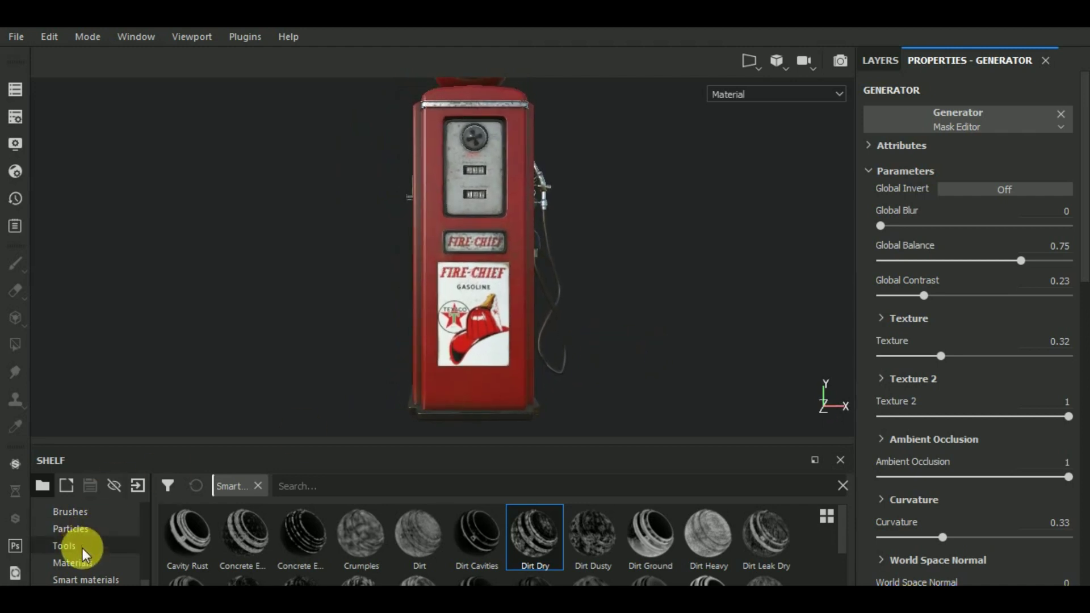
Switch the shelf to Brushes and select the dirt layer itself, not its mask.
click(109, 514)
mouse_move(594, 535)
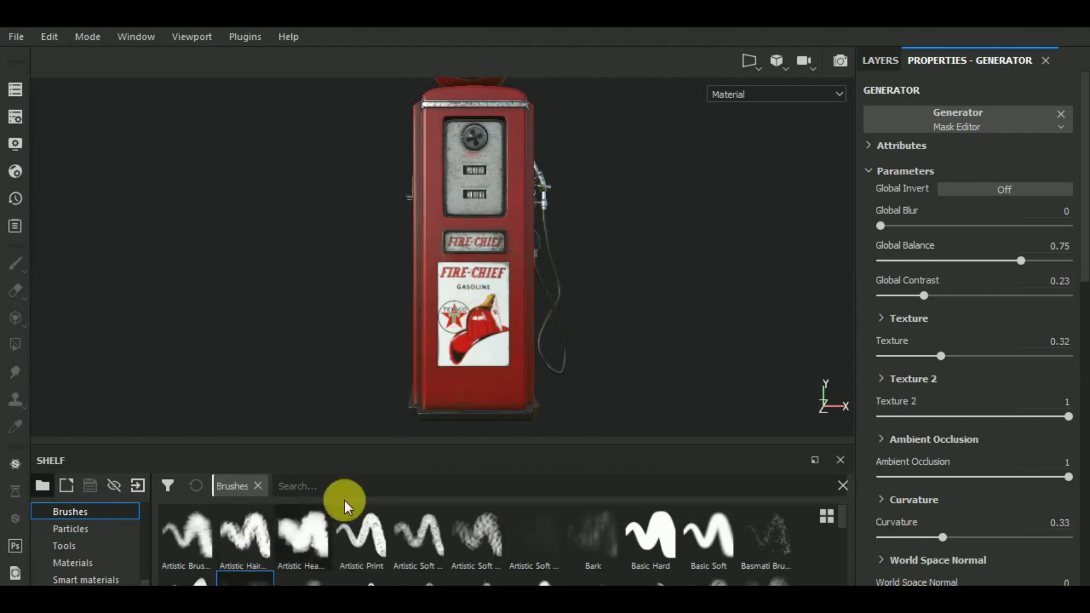
alt+drag(483, 369, 499, 349)
click(880, 61)
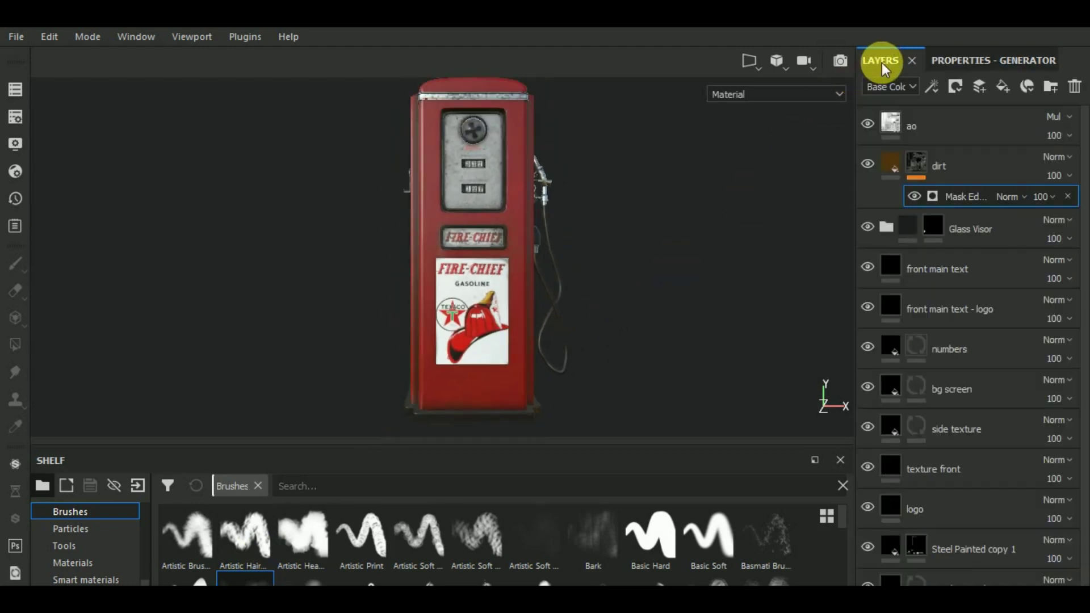
click(940, 171)
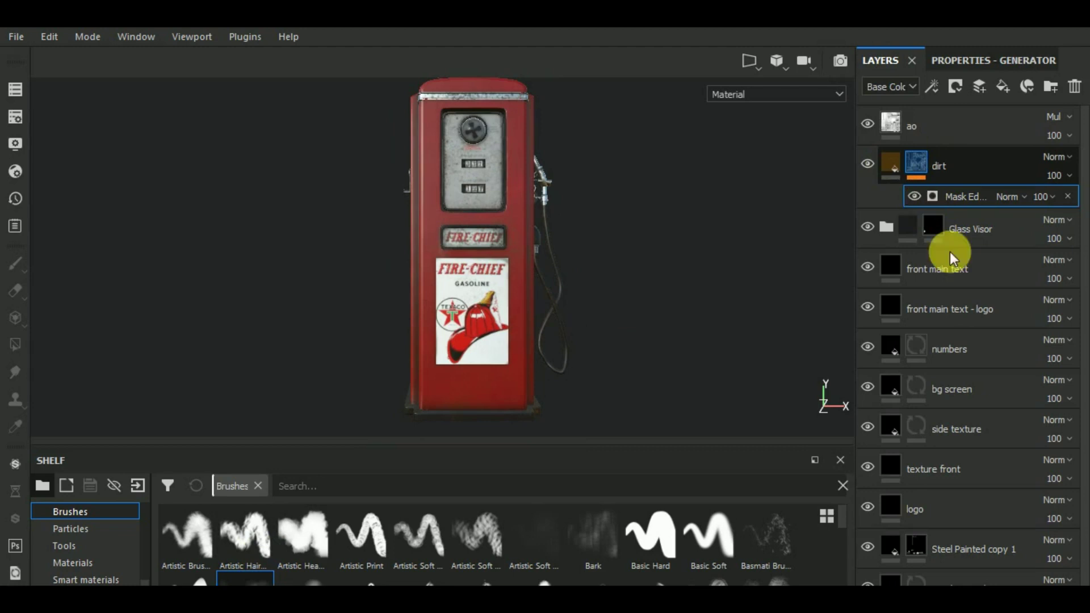
click(416, 516)
click(940, 165)
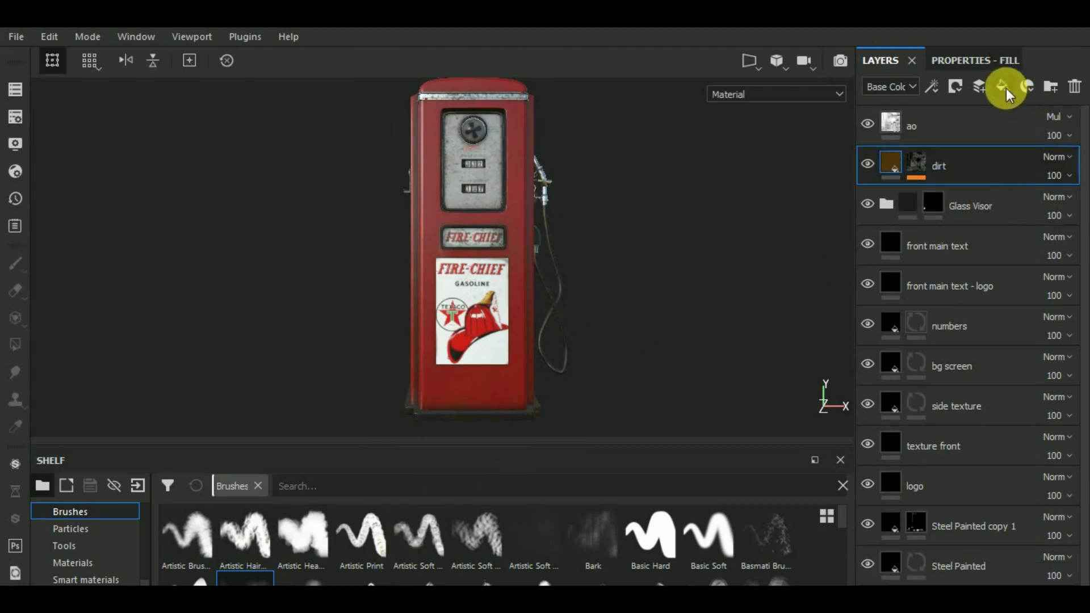
Add a new fill layer with a black mask above the dirt layer.
click(956, 88)
click(967, 127)
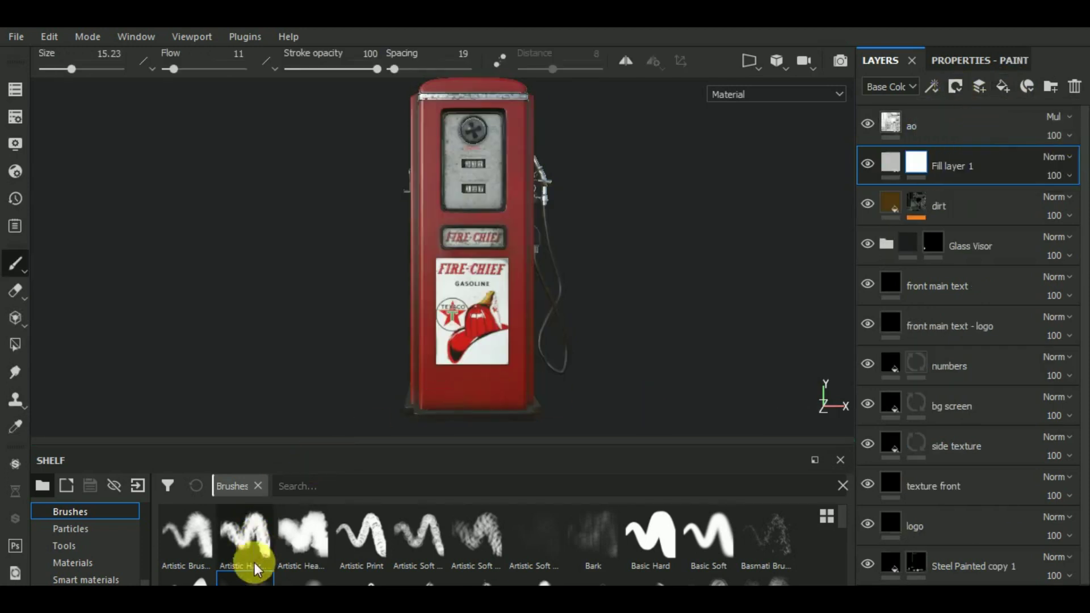
scroll(568, 256, up, 2)
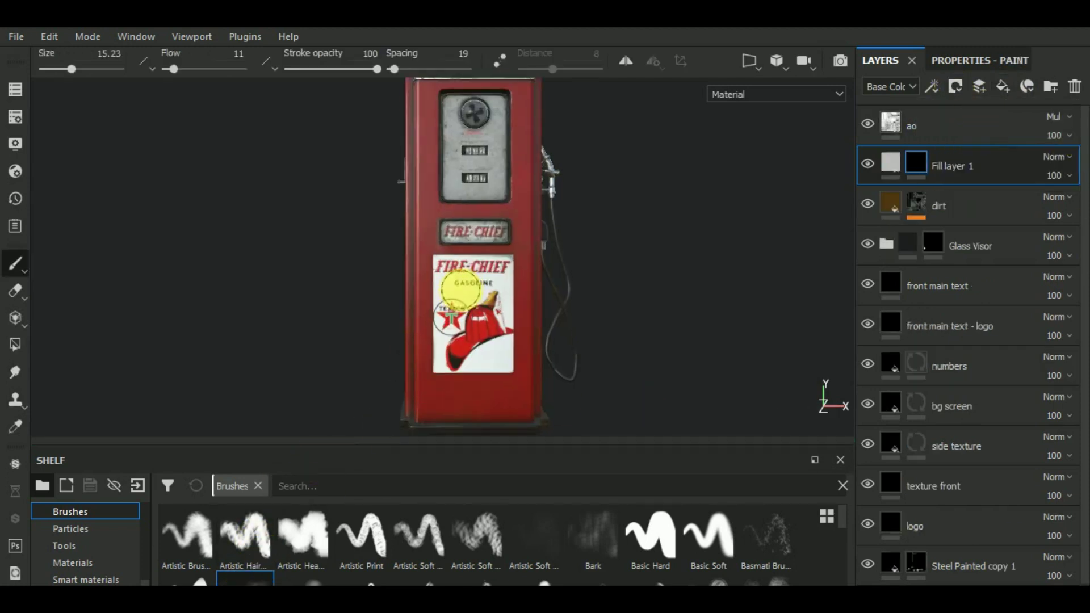
scroll(652, 235, up, 3)
click(887, 161)
Set Fill layer 1's base colour to a near-black dark reddish-brown grime tone.
click(971, 59)
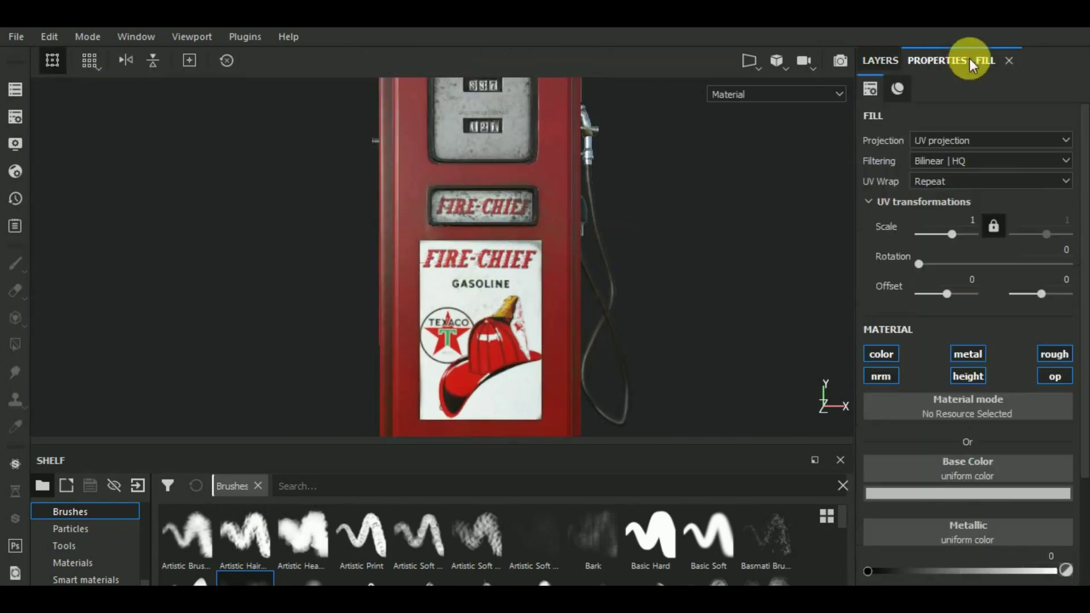
click(972, 474)
click(875, 423)
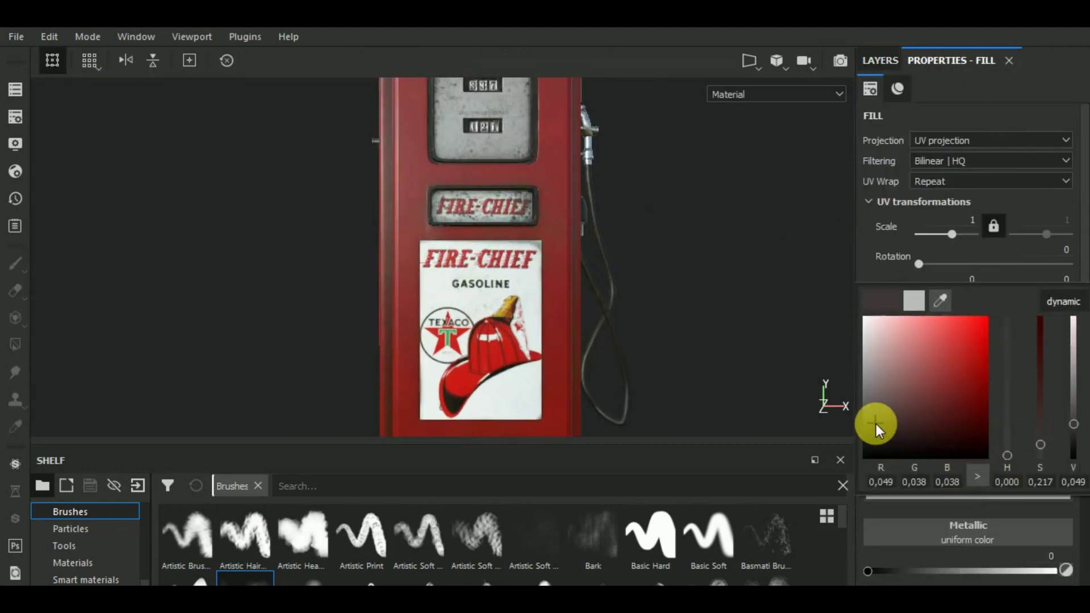
drag(875, 424, 870, 441)
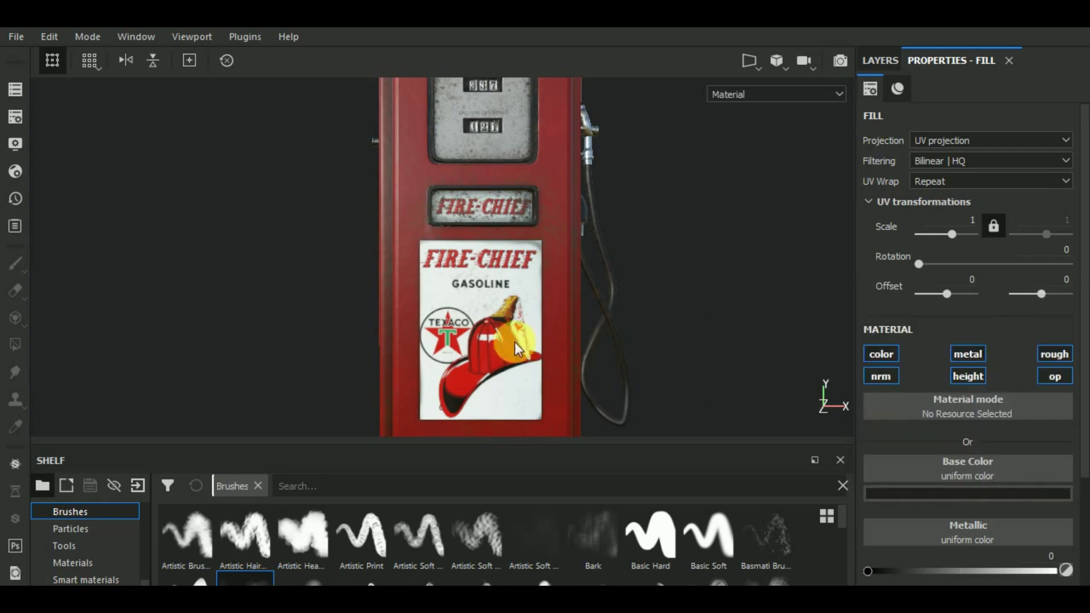
drag(467, 289, 486, 311)
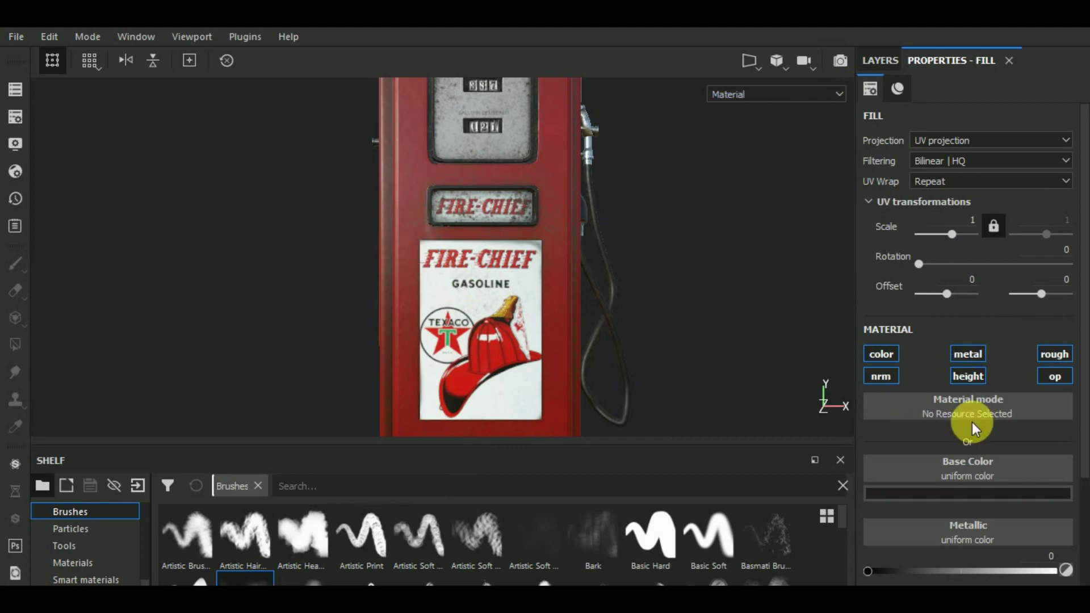
scroll(970, 390, down, 4)
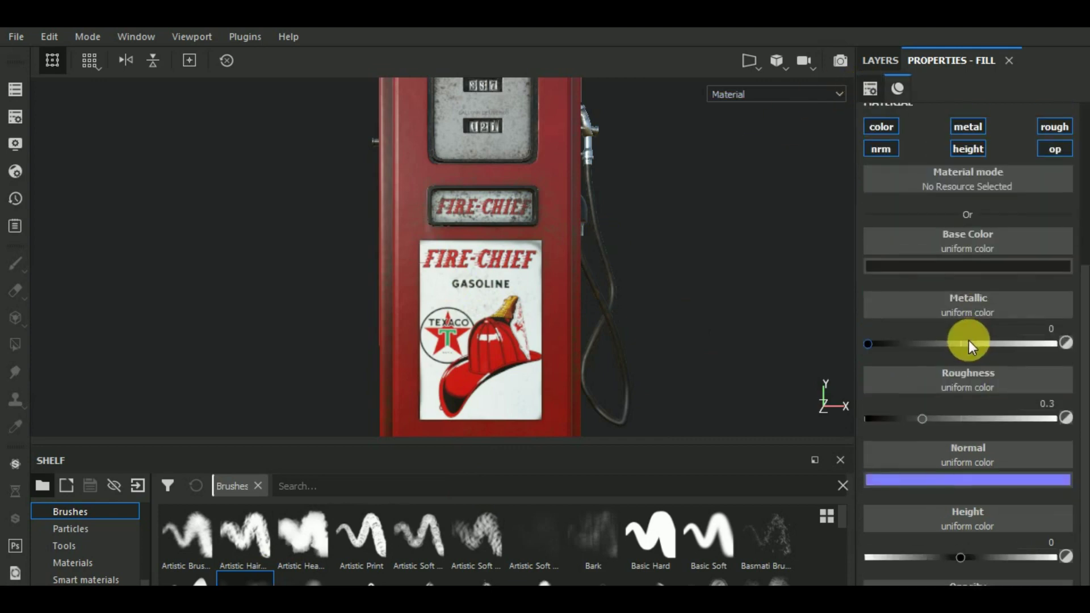
scroll(969, 340, up, 4)
click(873, 58)
Paint on Fill layer 1's mask with the Basic Hard brush at size 10, flow 100.
click(926, 164)
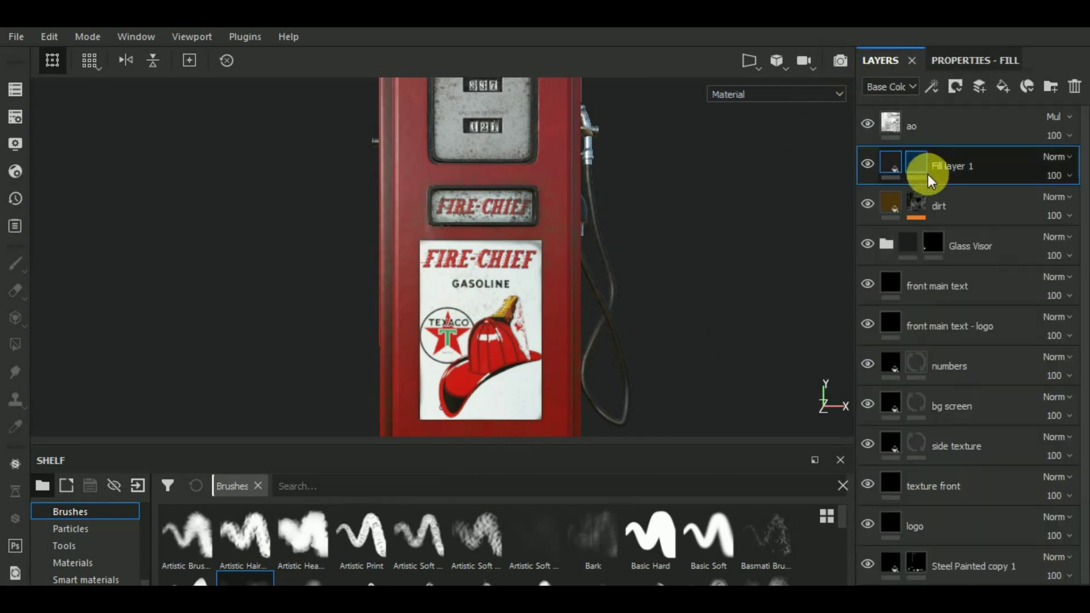
key(1)
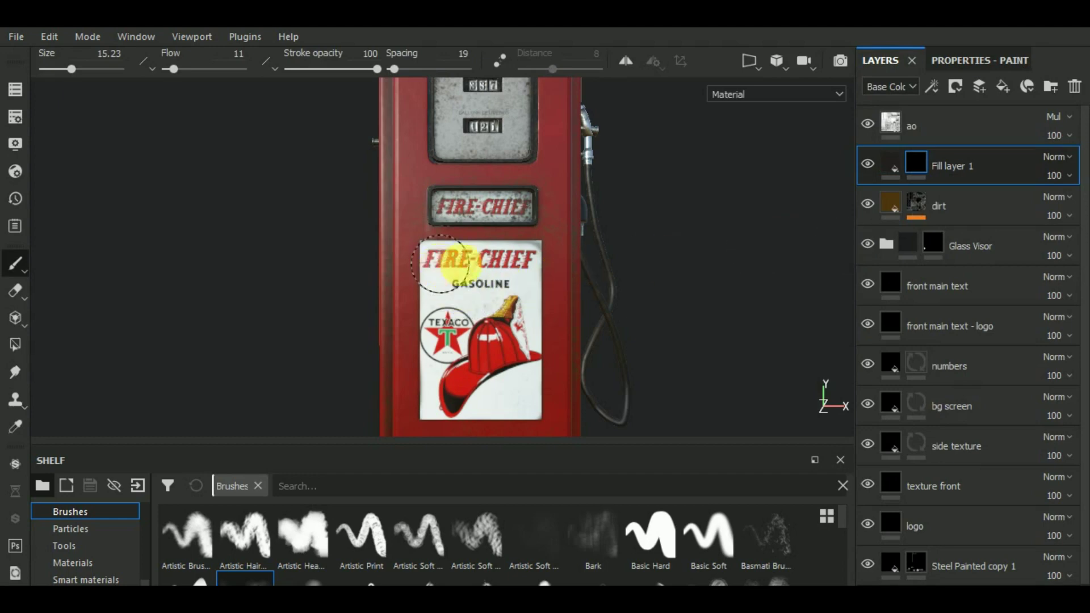
scroll(445, 263, up, 3)
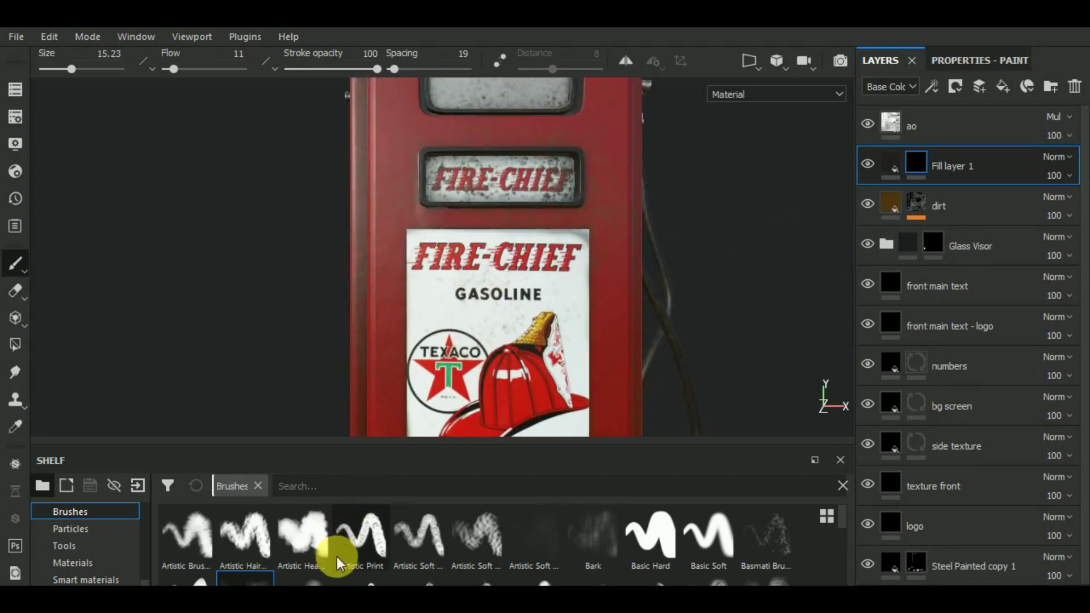
click(650, 534)
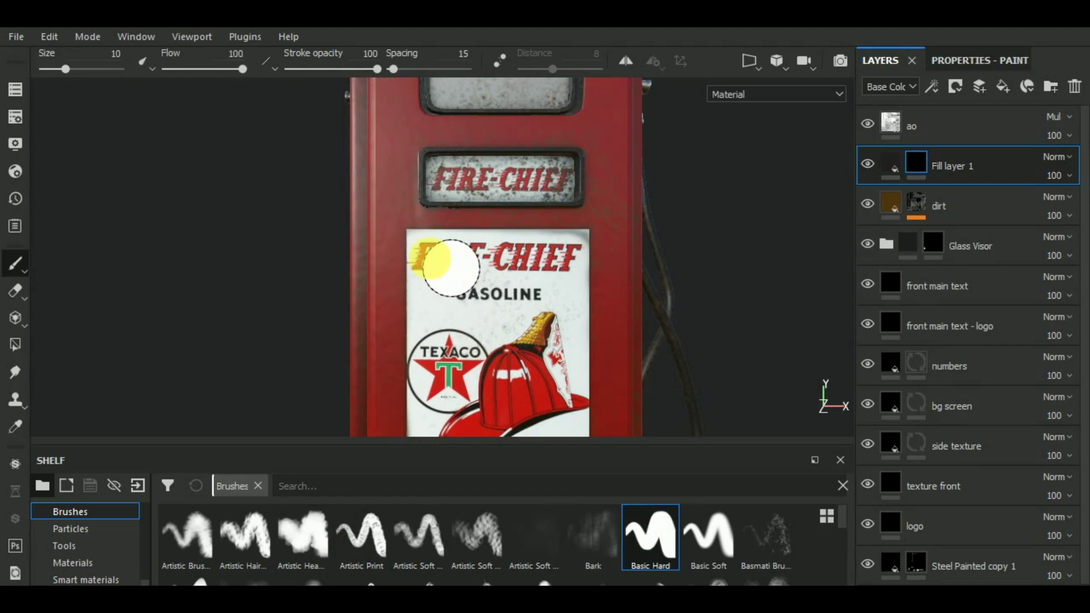